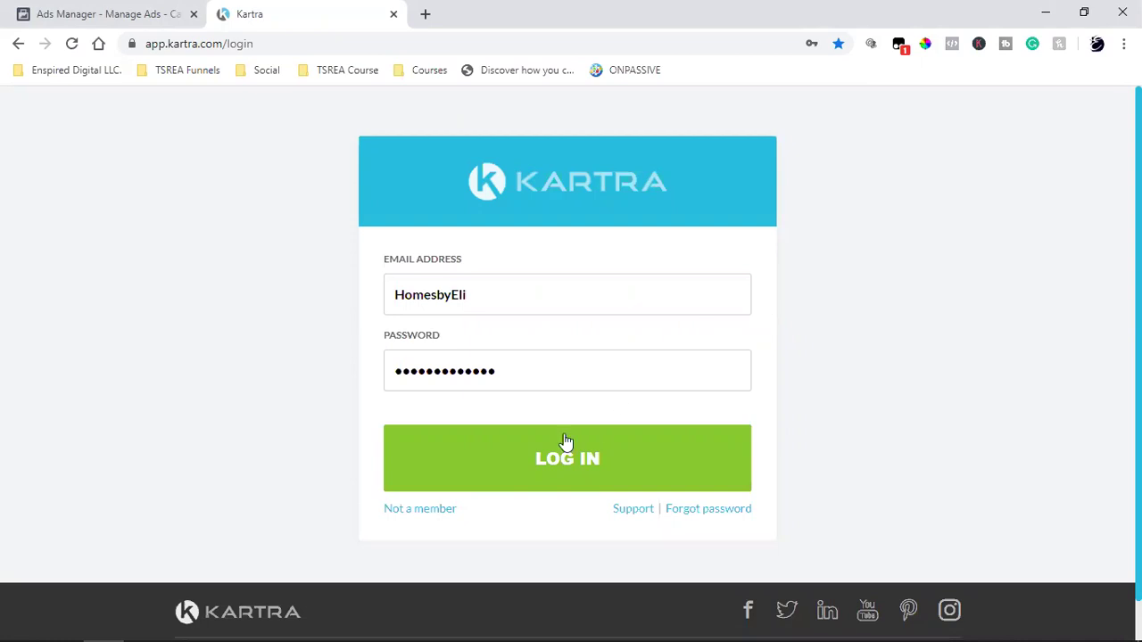
Step: Log in to Kartra and go to the My Pages list
click(482, 469)
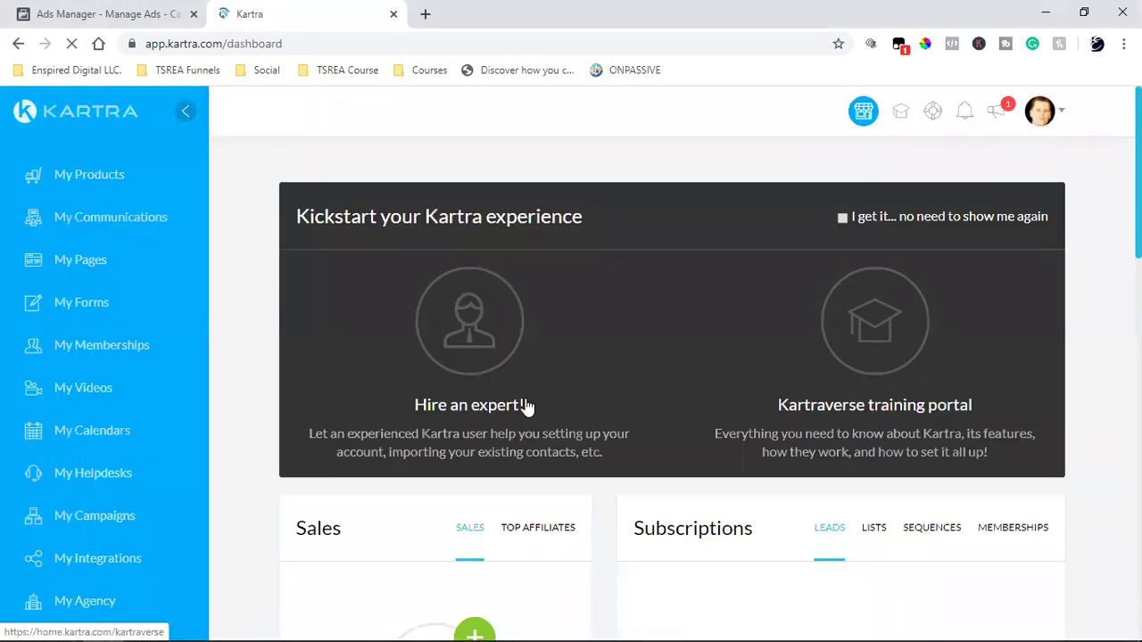
click(92, 260)
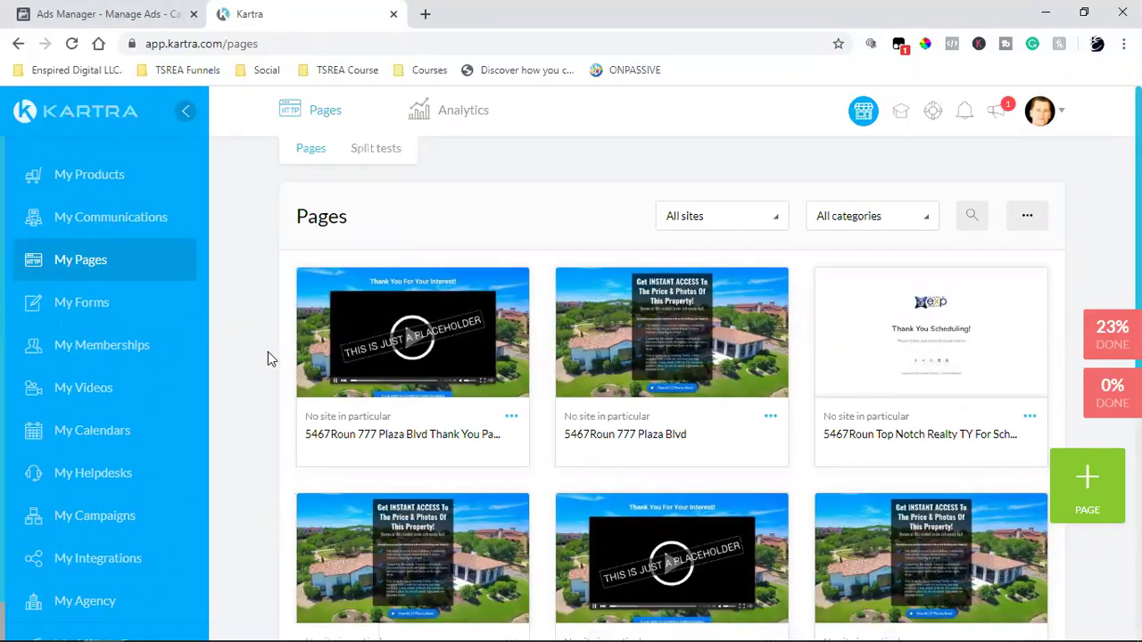
Step: Browse the Pages grid, selecting the 777 in one page name
scroll(268, 351, down, 4)
scroll(268, 351, up, 2)
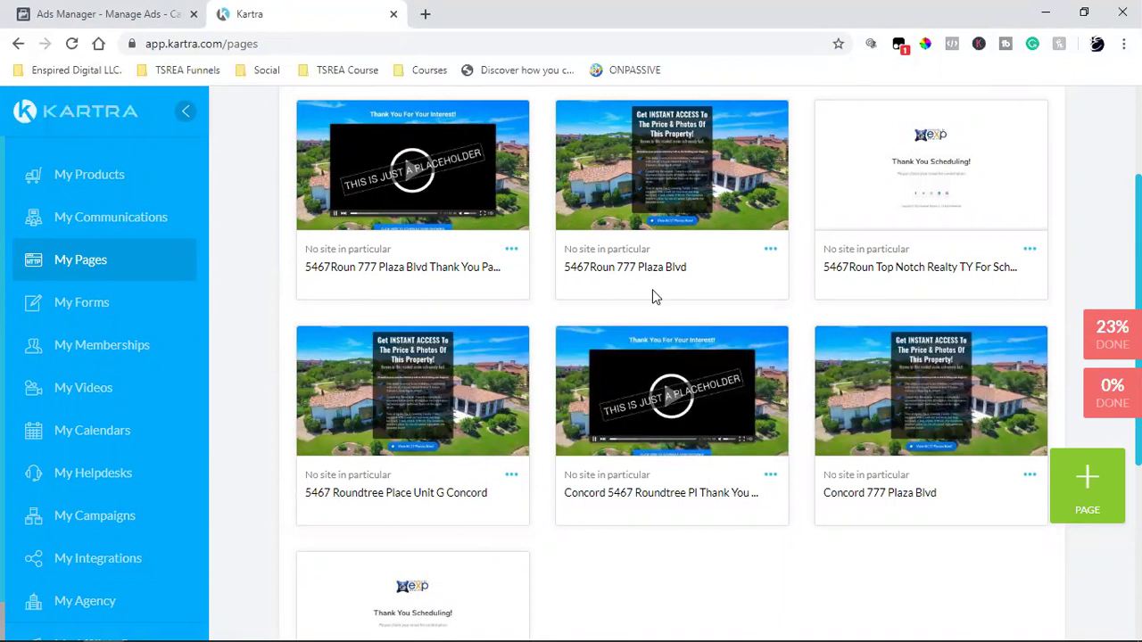
scroll(652, 296, down, 2)
scroll(652, 296, up, 2)
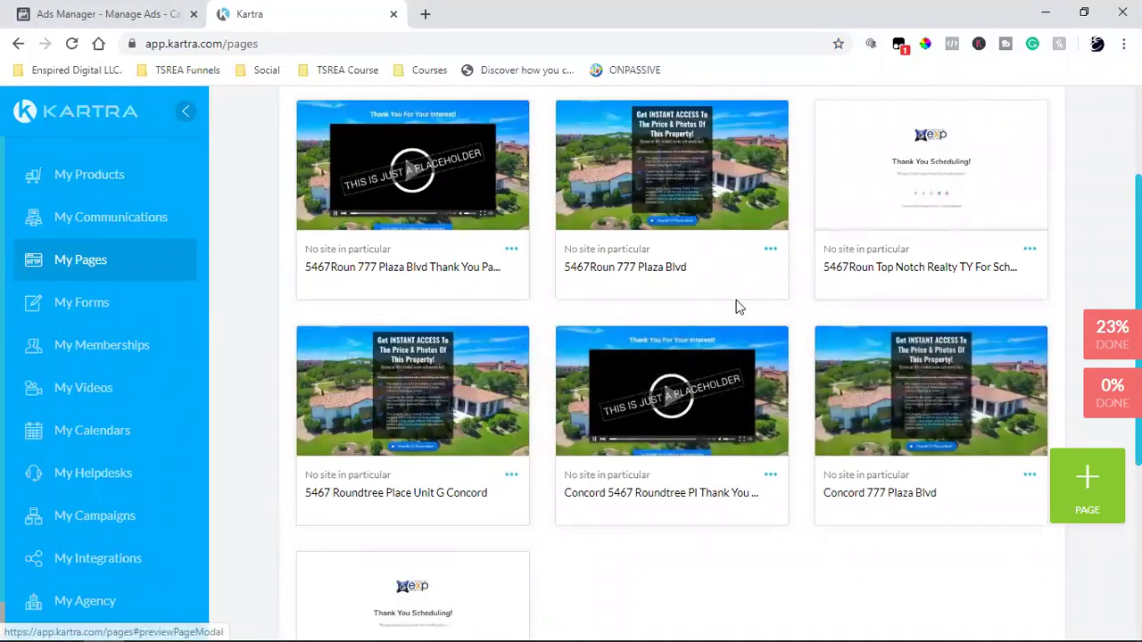
double_click(628, 269)
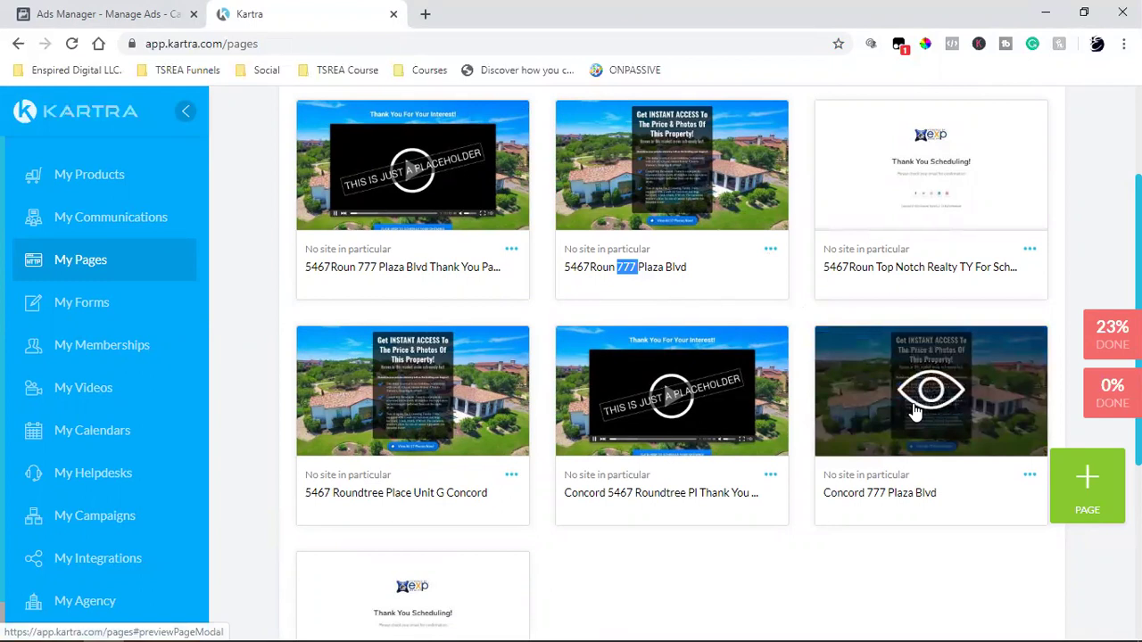
scroll(913, 413, down, 2)
scroll(897, 396, up, 2)
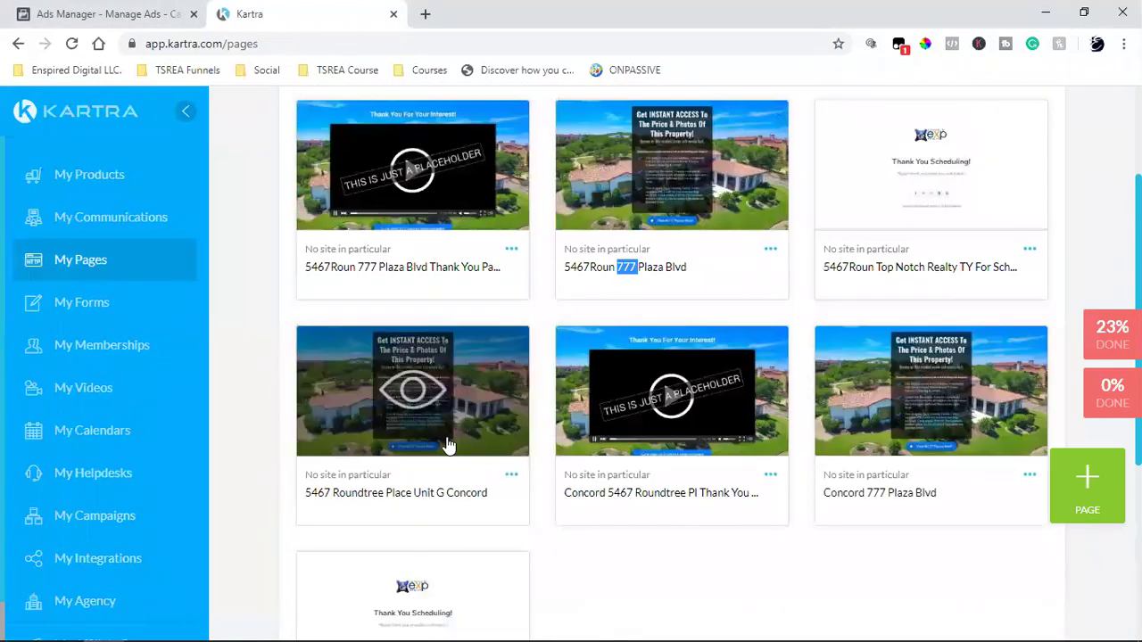
click(421, 402)
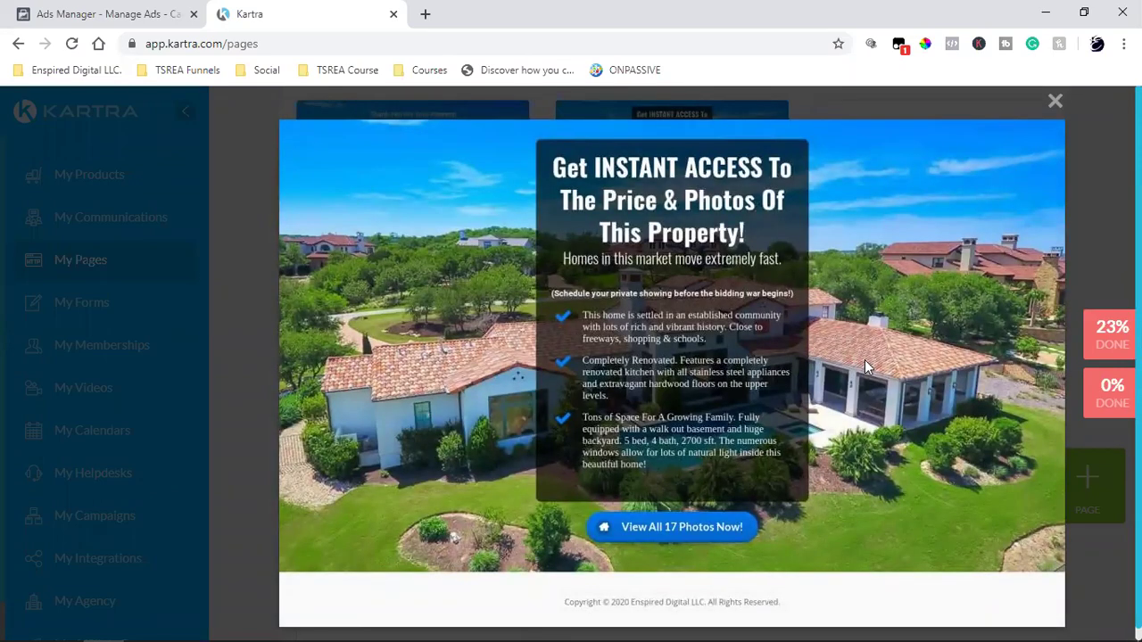
scroll(864, 366, down, 1)
scroll(865, 366, up, 1)
click(1054, 91)
click(511, 474)
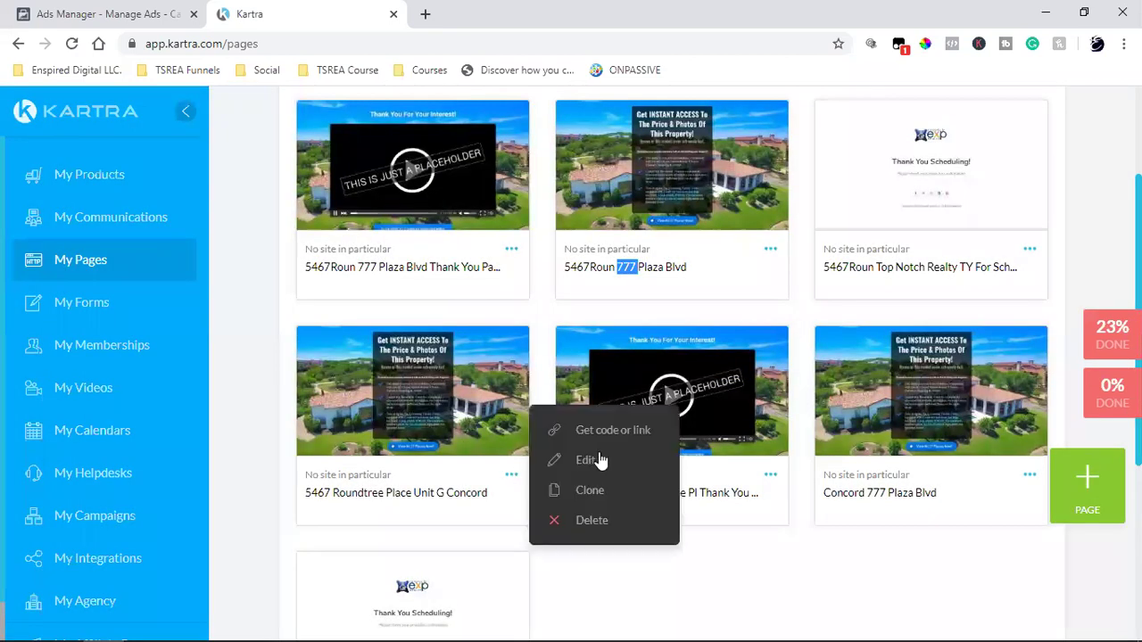
click(589, 460)
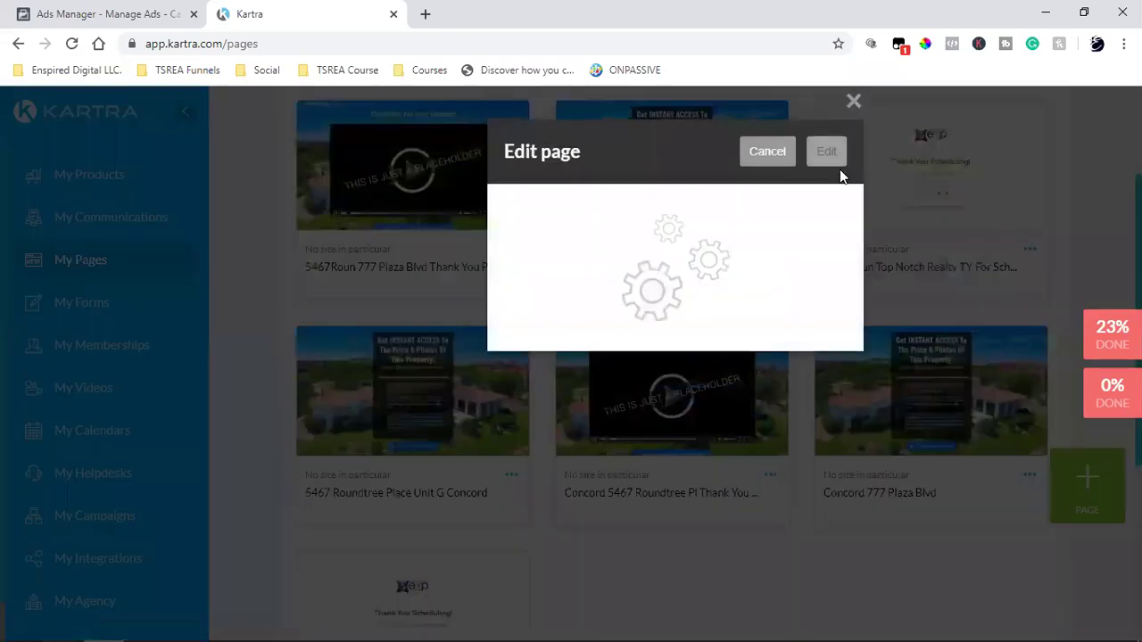
click(827, 148)
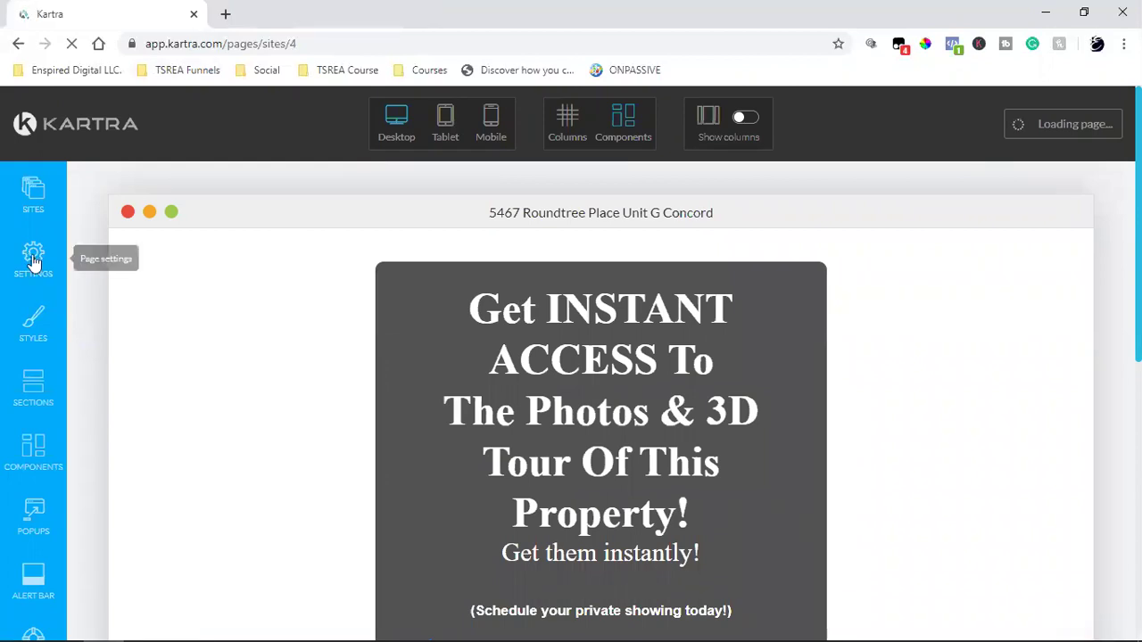
click(33, 258)
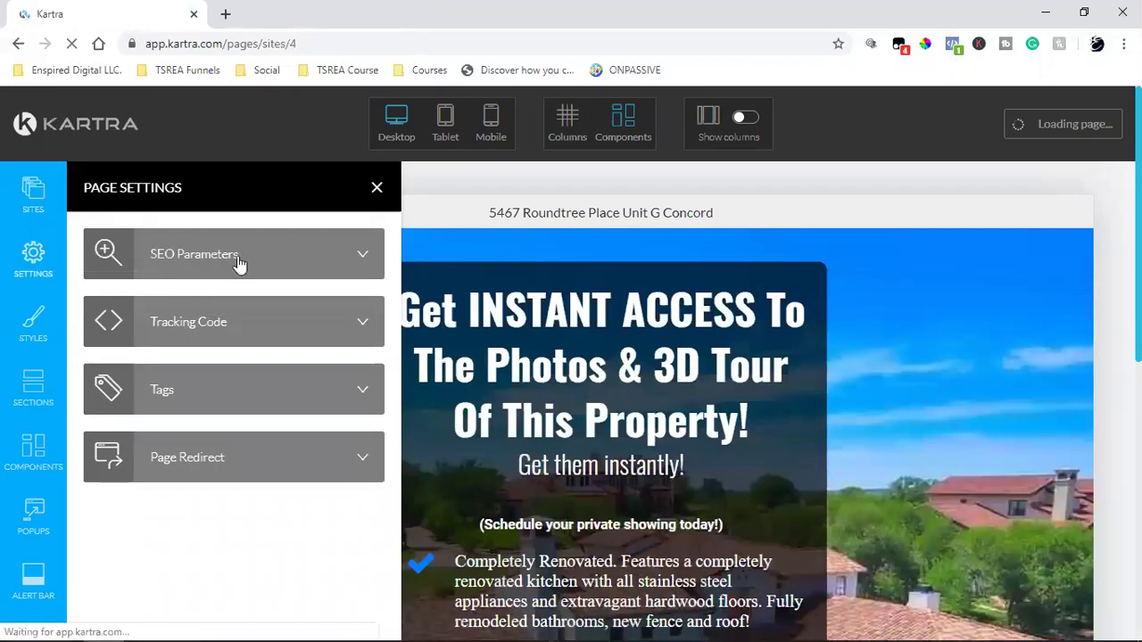
click(190, 259)
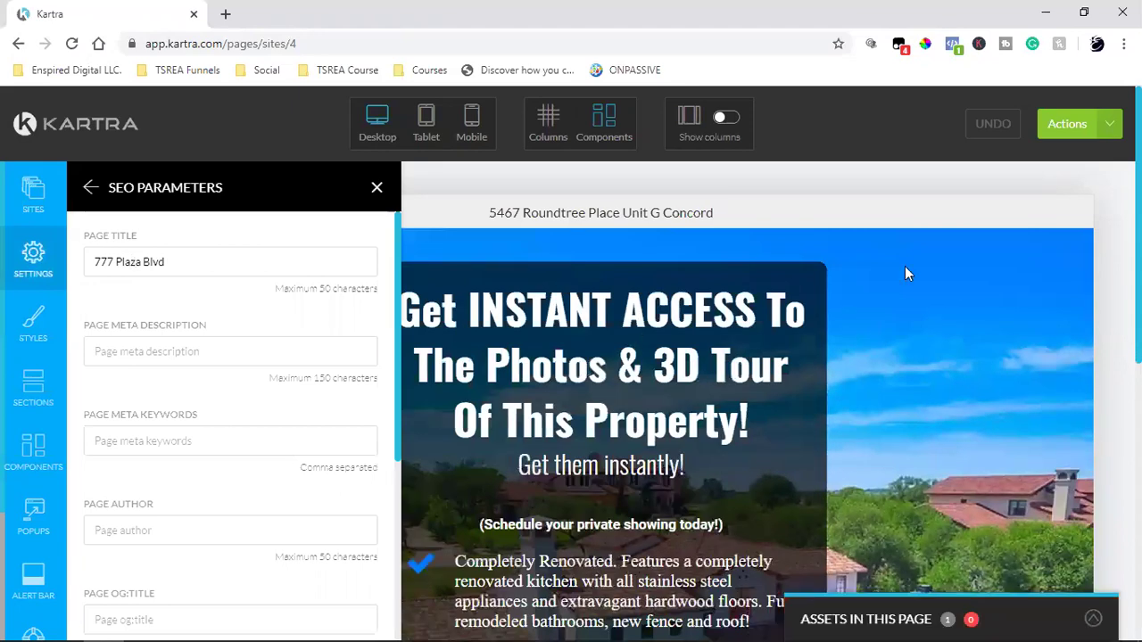
triple_click(142, 267)
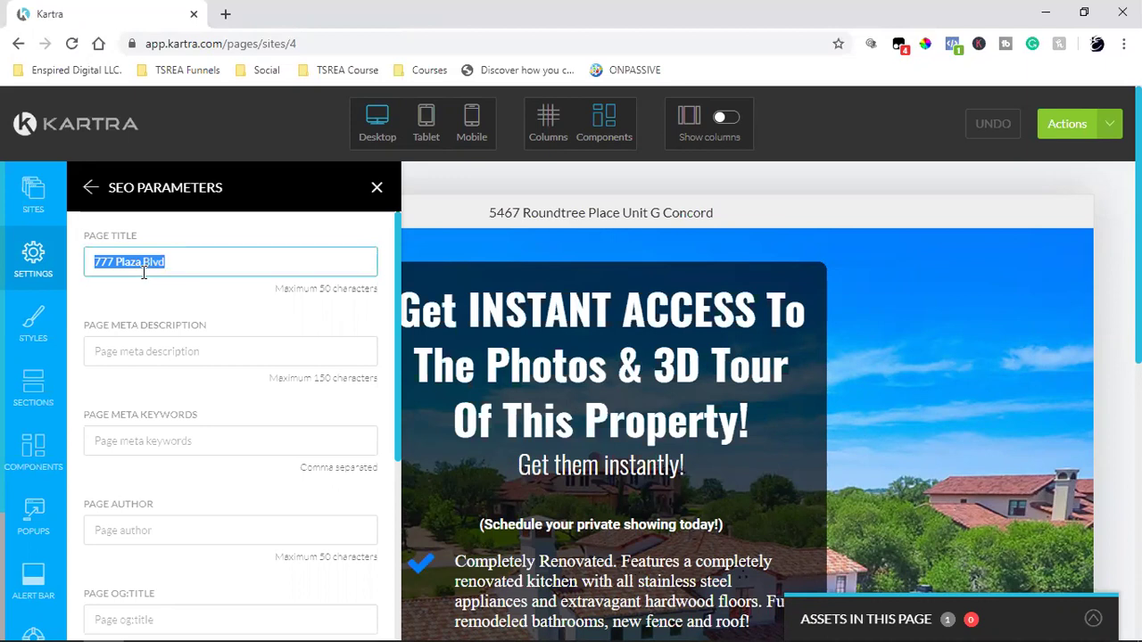
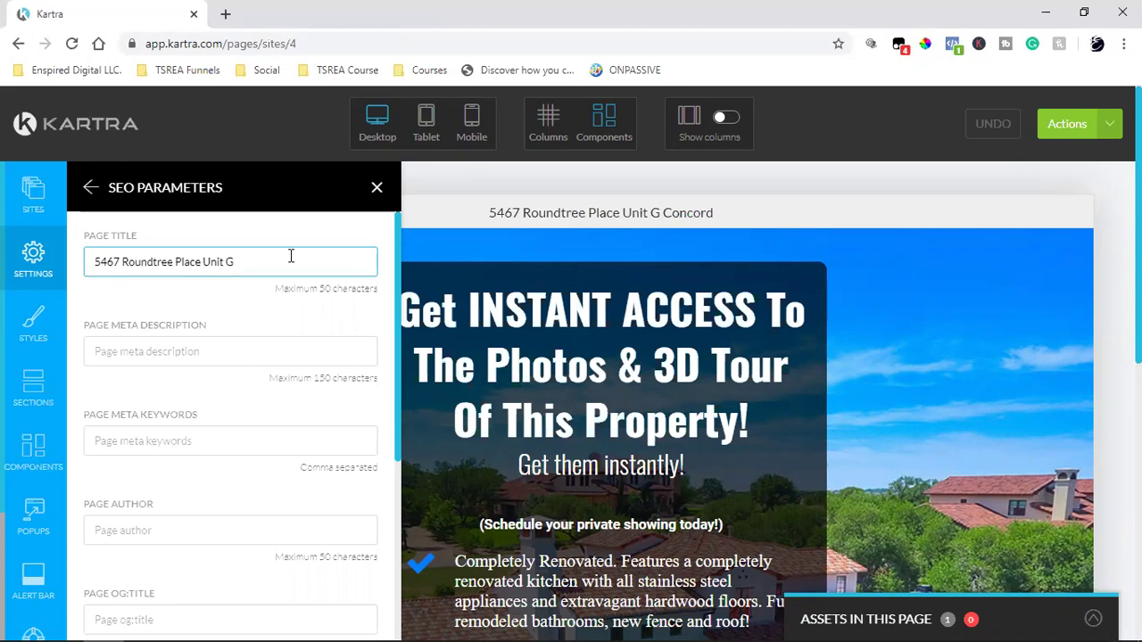
Step: Set the Compass logo as the page's share image and apply the settings
scroll(290, 256, down, 4)
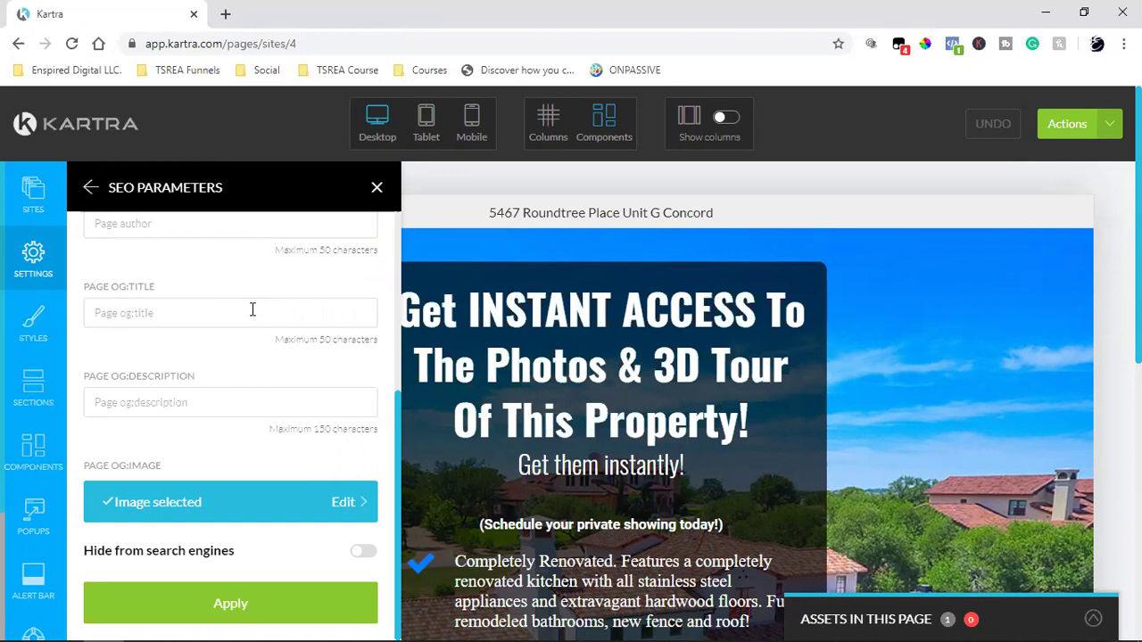
click(206, 492)
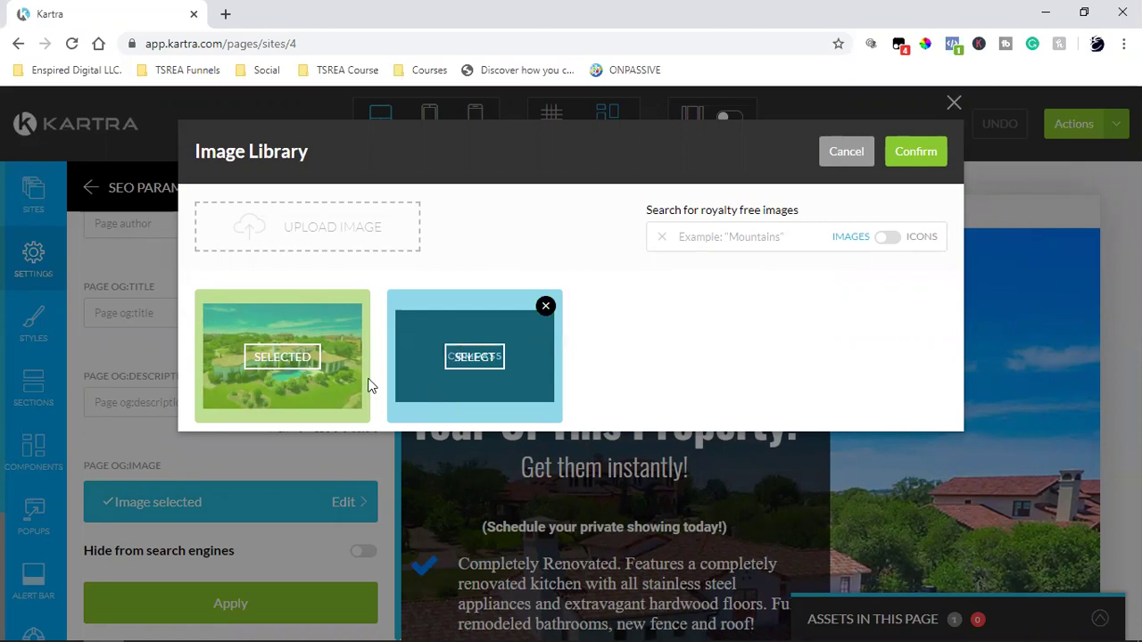
click(480, 359)
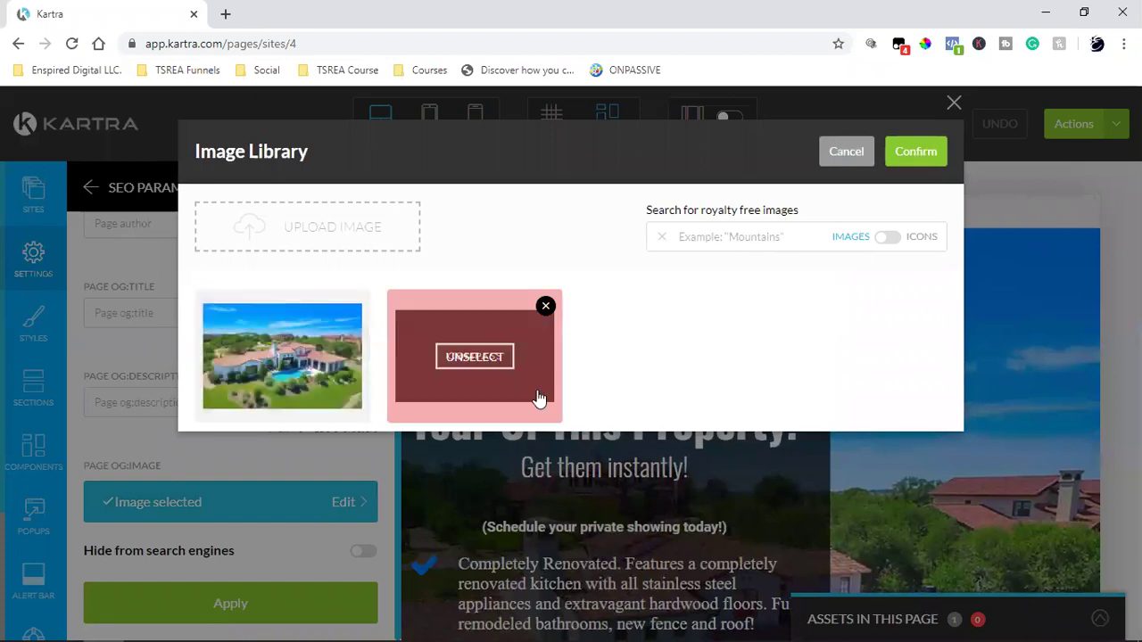
click(917, 154)
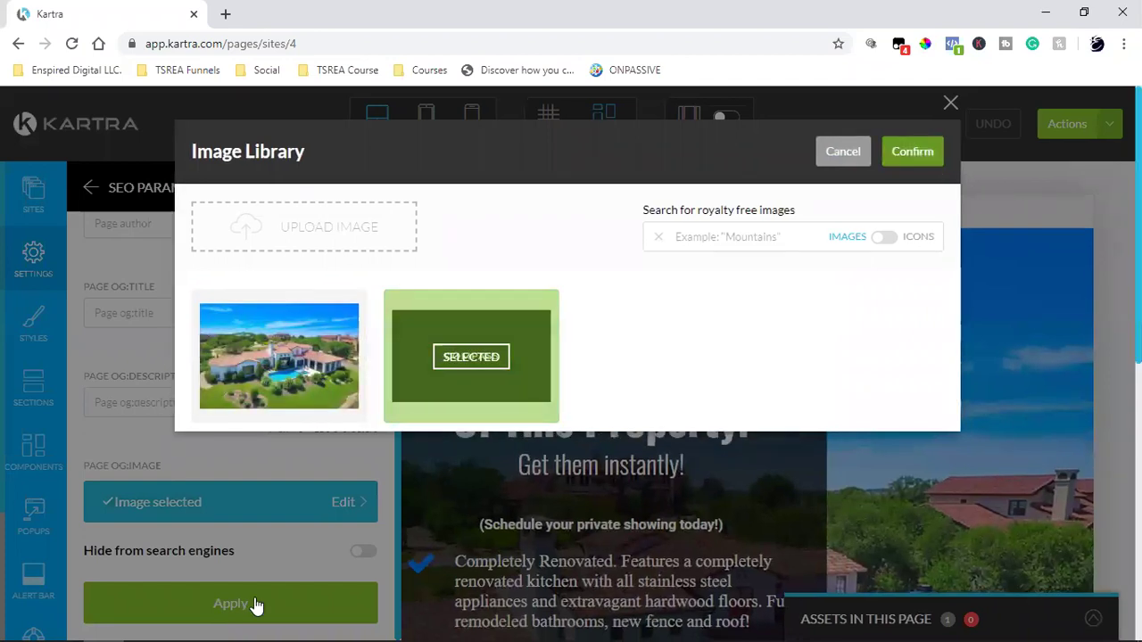
click(233, 603)
click(376, 188)
Step: Scroll to the 'View All 30 Photos Now!' button and open its settings
scroll(1016, 340, down, 5)
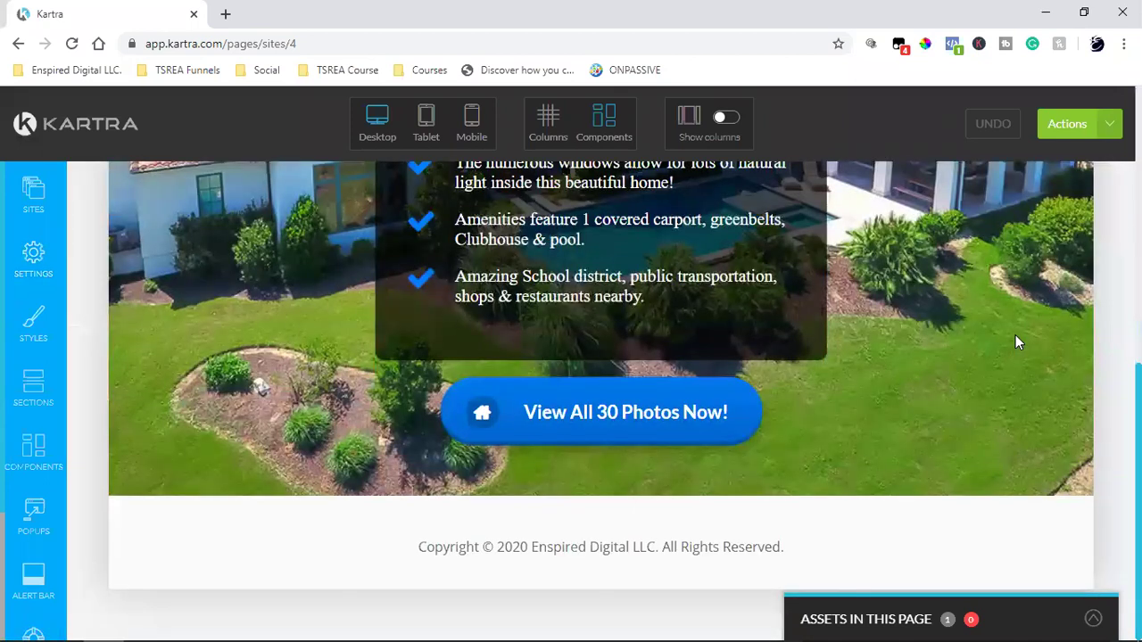
scroll(607, 425, down, 1)
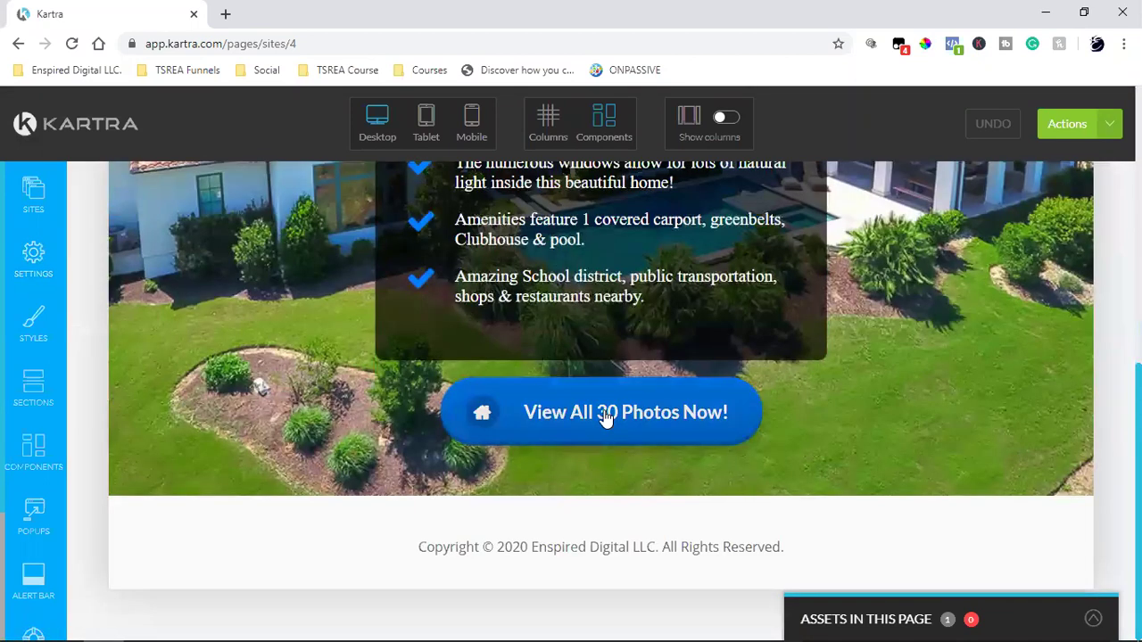
scroll(714, 401, up, 2)
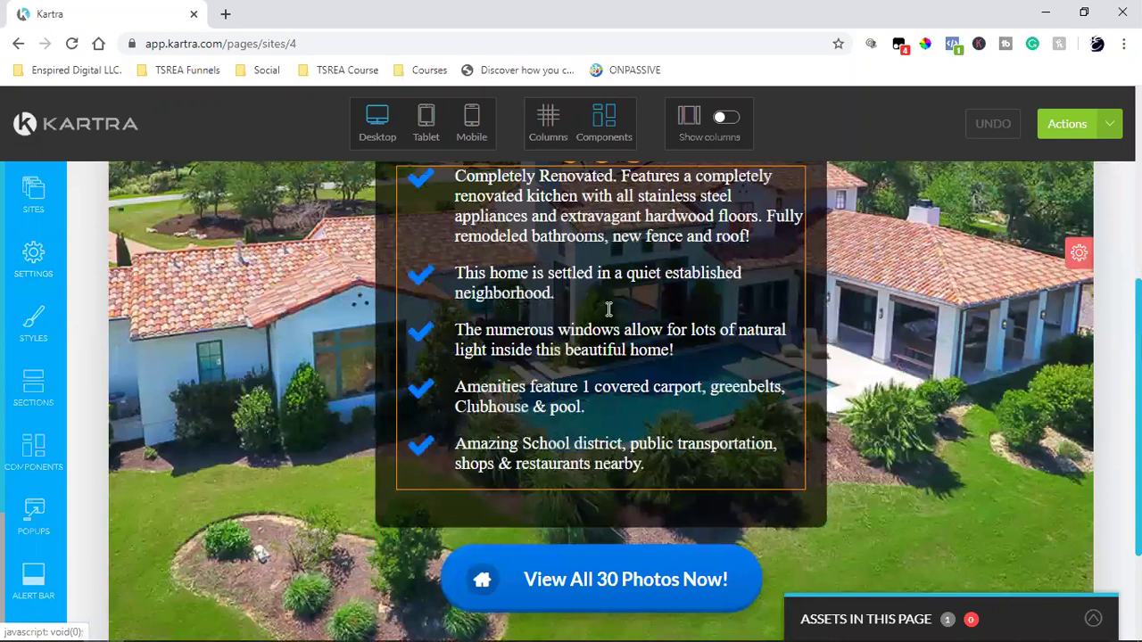
scroll(730, 335, up, 2)
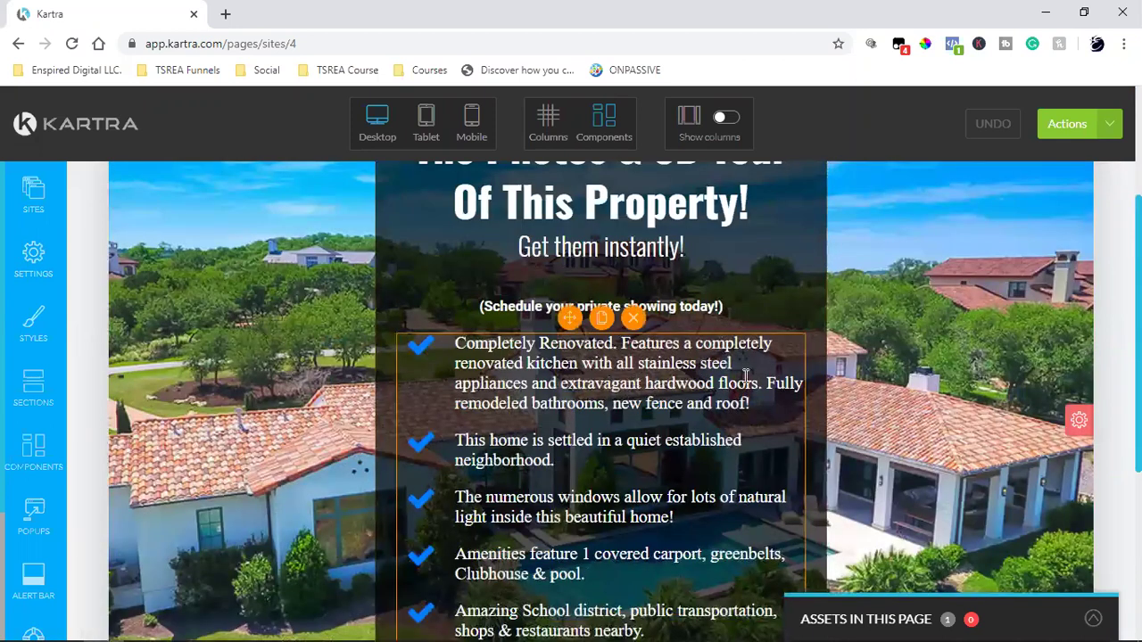
scroll(746, 376, down, 2)
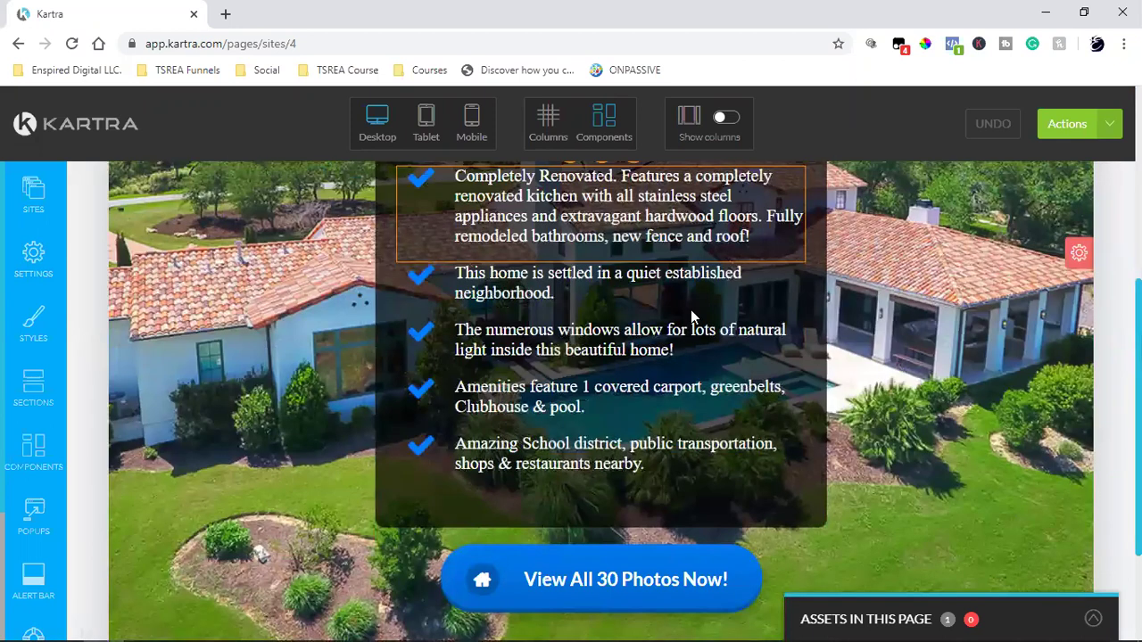
scroll(555, 419, down, 2)
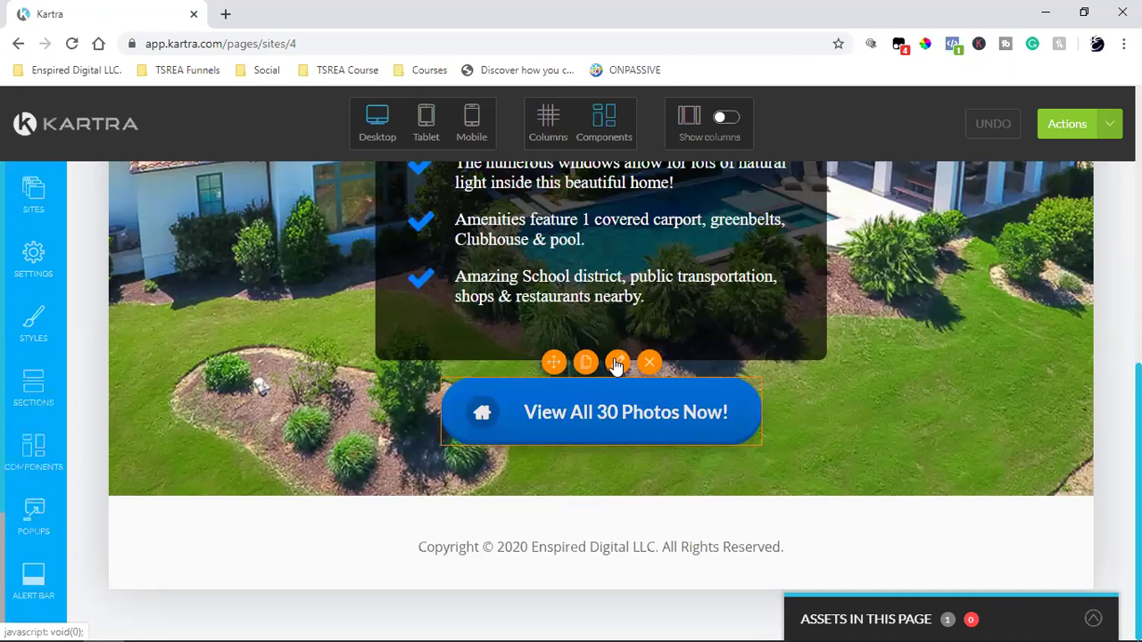
click(617, 363)
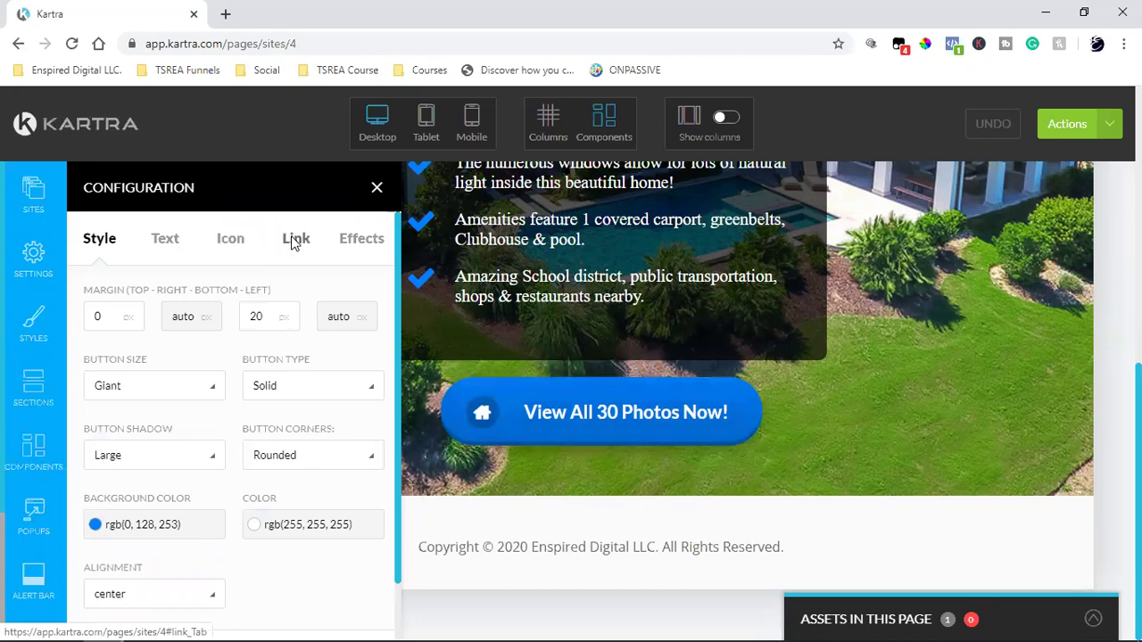
Step: Open the photos button's linked popup, browse the opt-in templates, and close the gallery unused
click(295, 239)
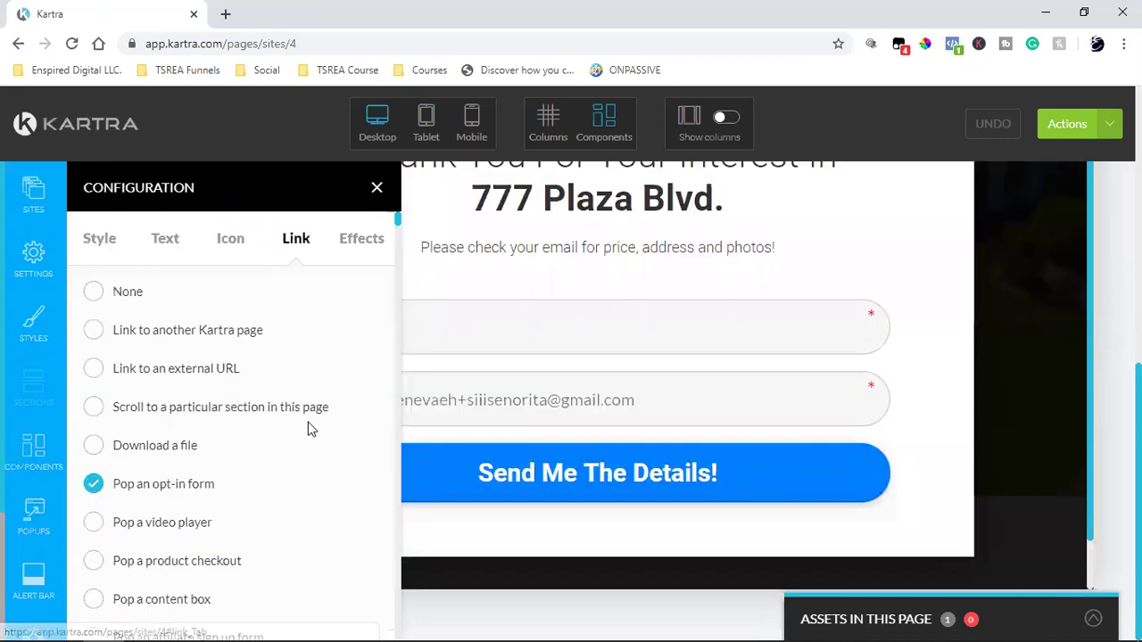
mouse_move(580, 427)
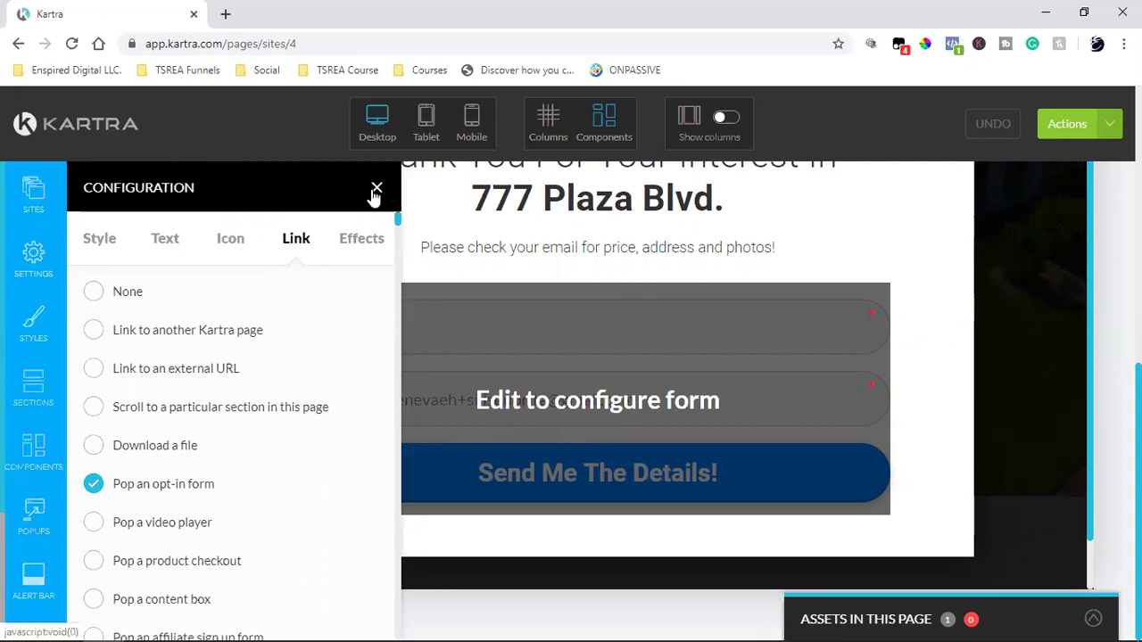
scroll(235, 446, down, 5)
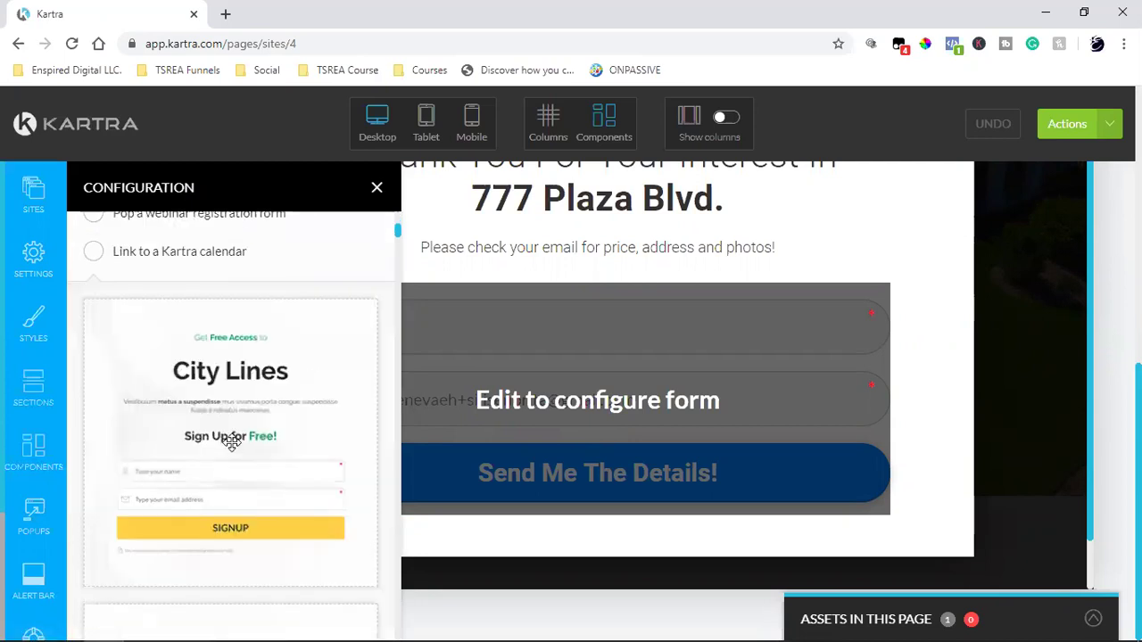
scroll(260, 358, down, 2)
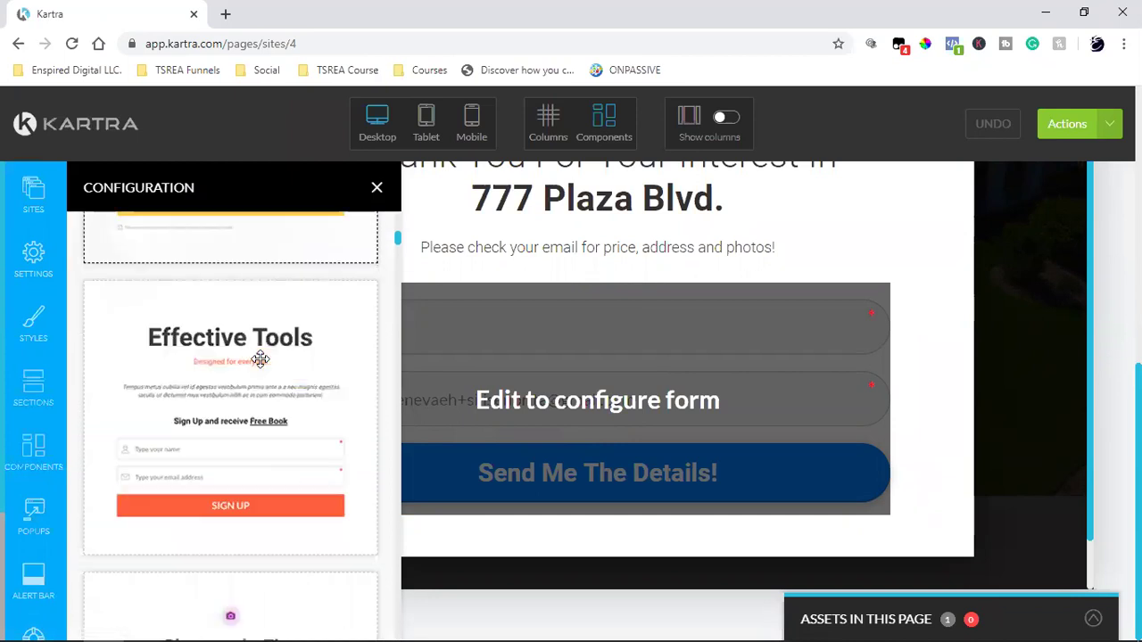
scroll(261, 359, down, 2)
scroll(260, 359, down, 2)
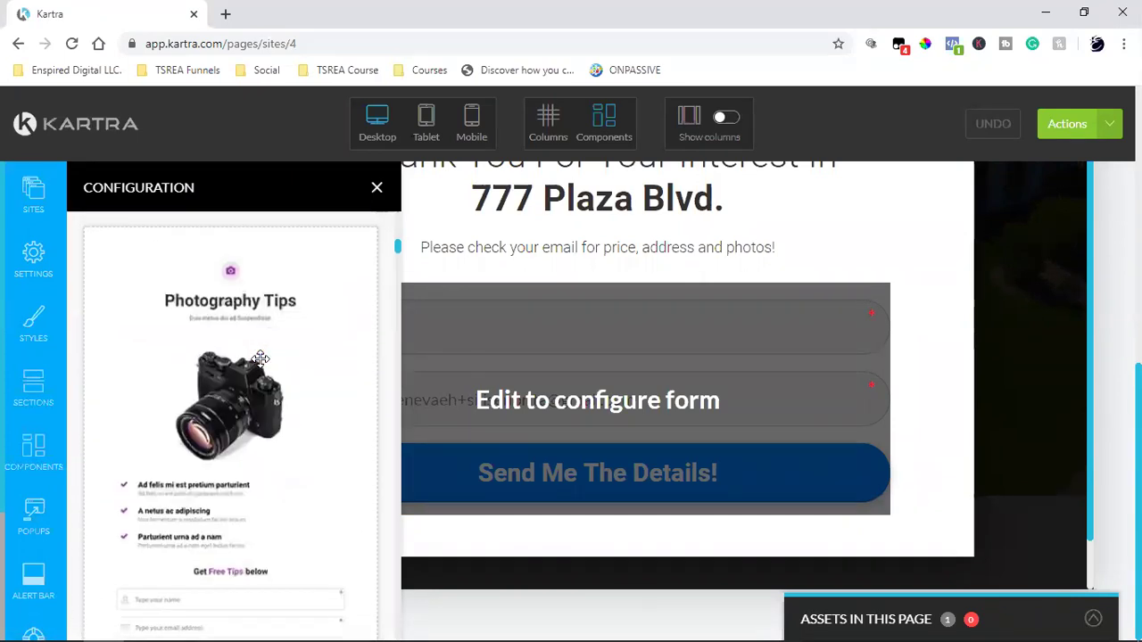
scroll(260, 358, down, 3)
scroll(258, 359, down, 4)
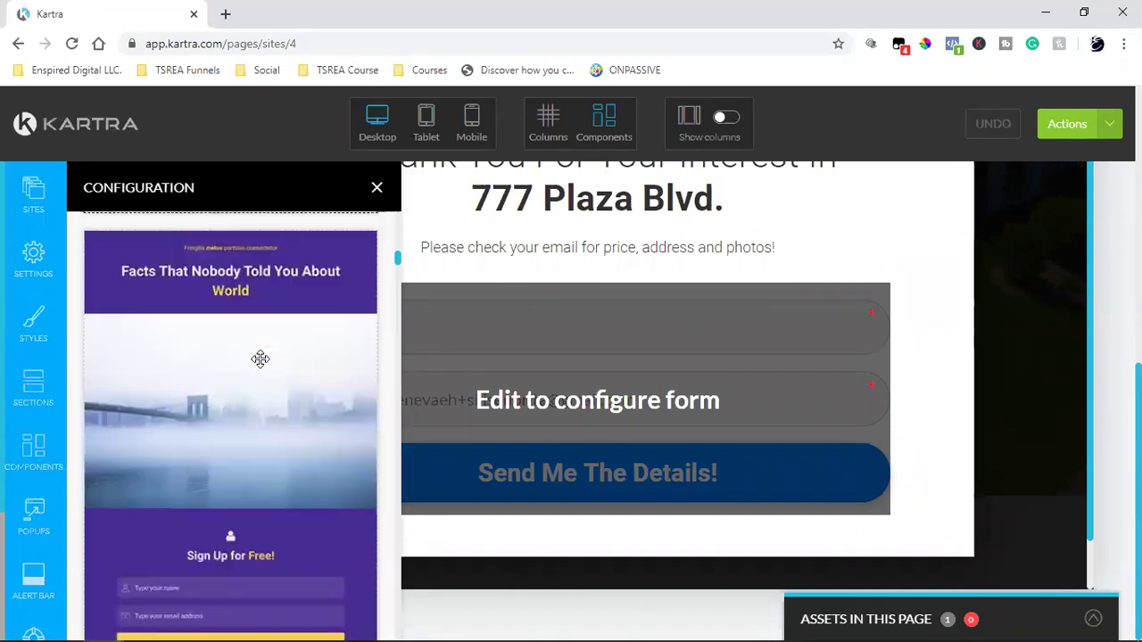
scroll(258, 359, up, 2)
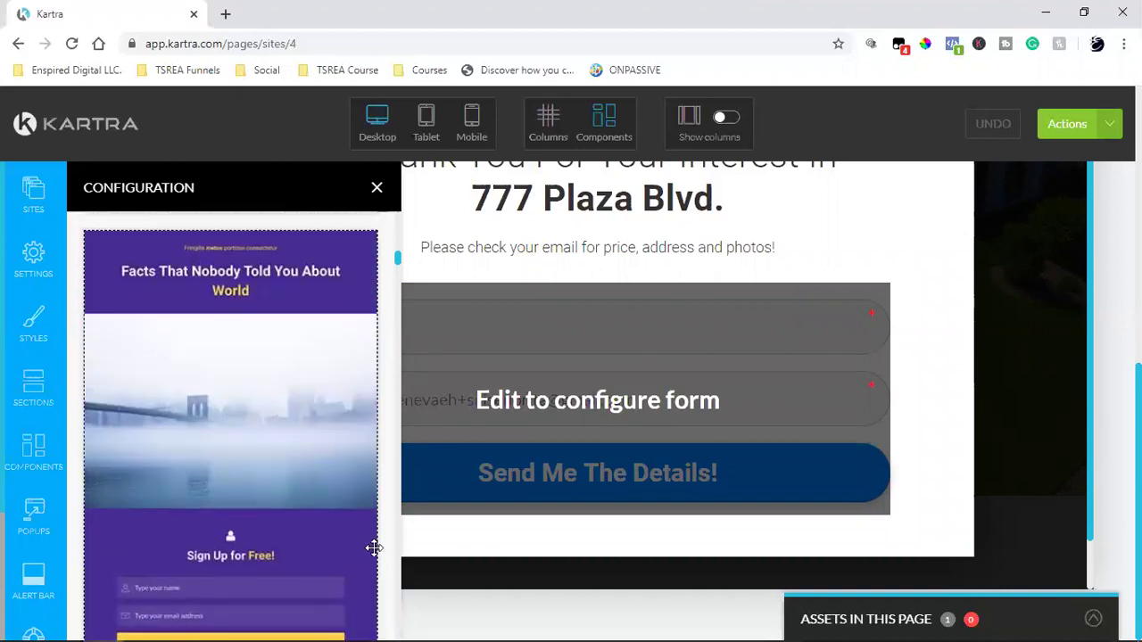
scroll(244, 443, down, 3)
scroll(245, 444, up, 3)
scroll(245, 443, down, 5)
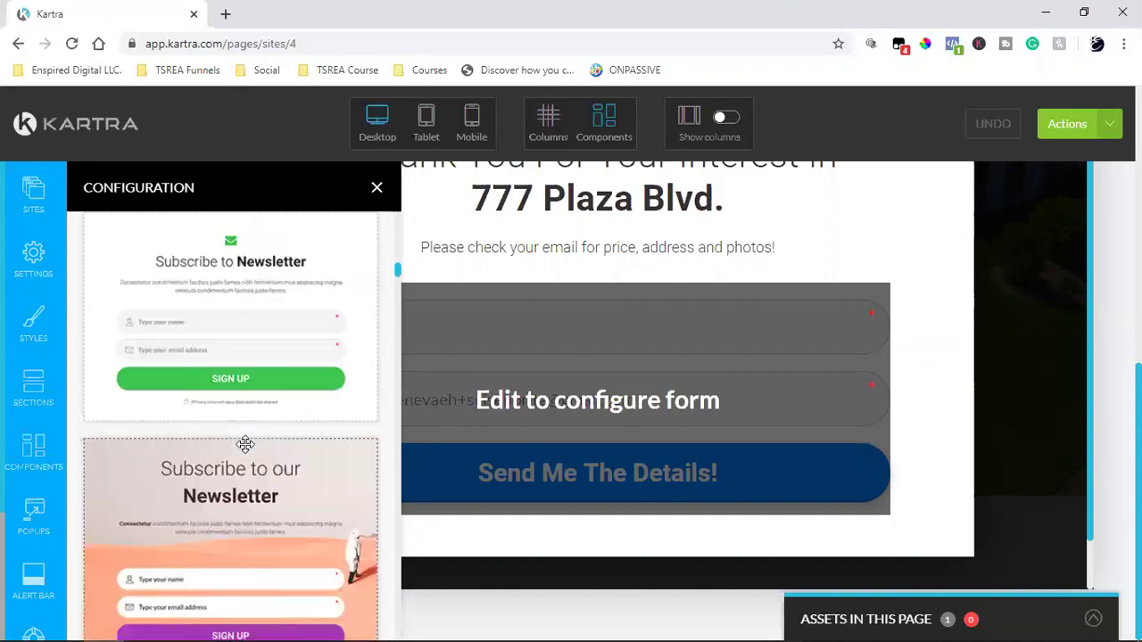
scroll(245, 444, down, 5)
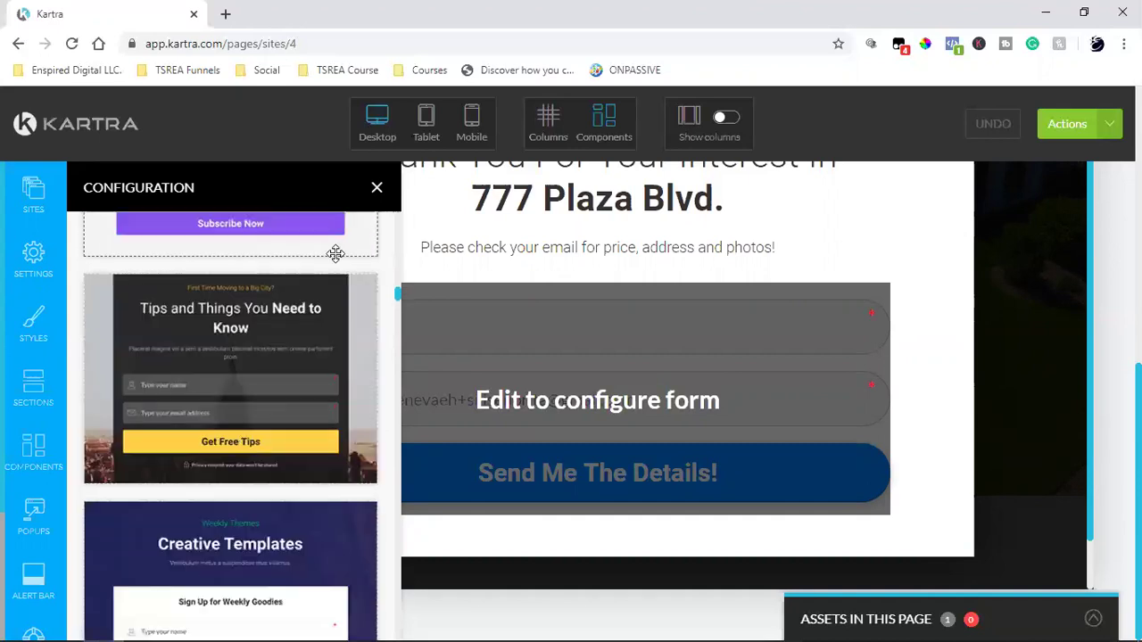
click(377, 188)
mouse_move(599, 303)
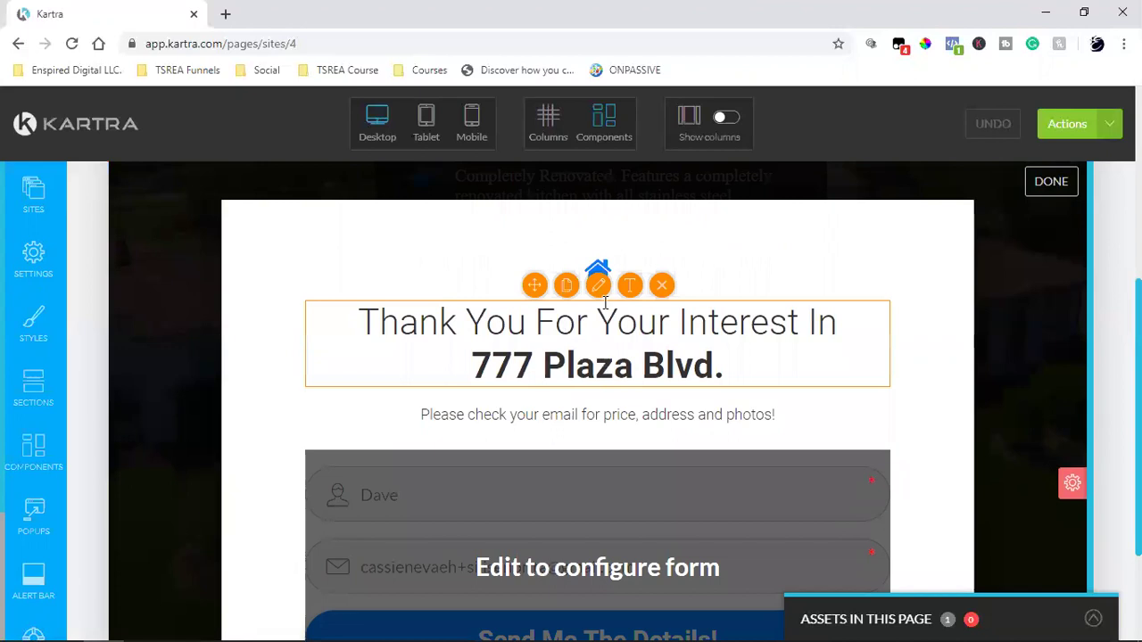
click(581, 369)
triple_click(575, 360)
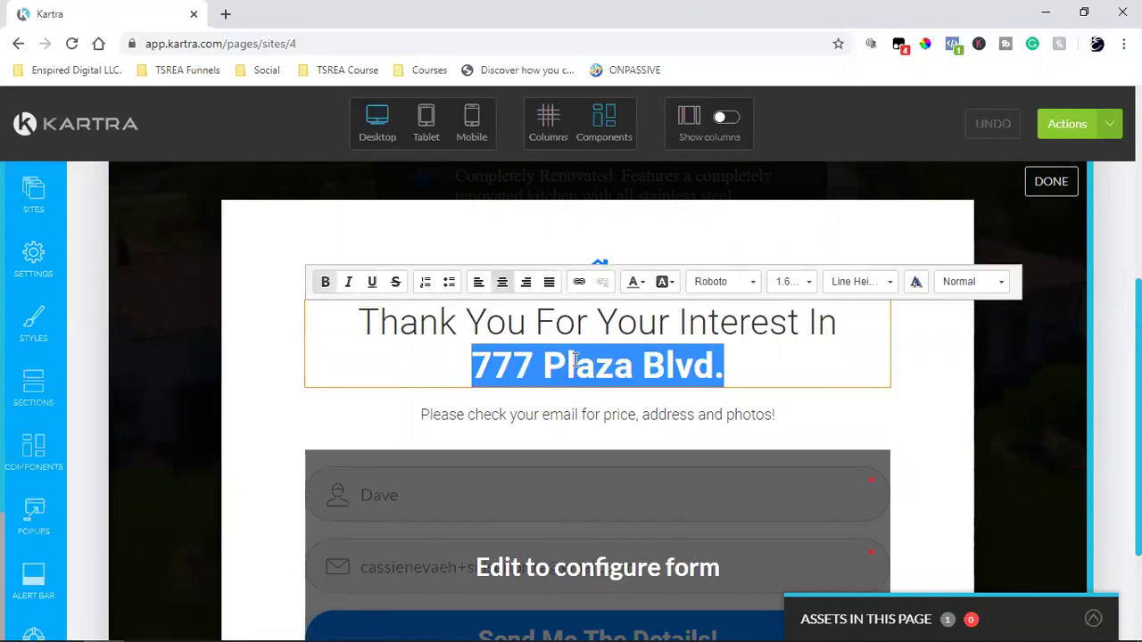
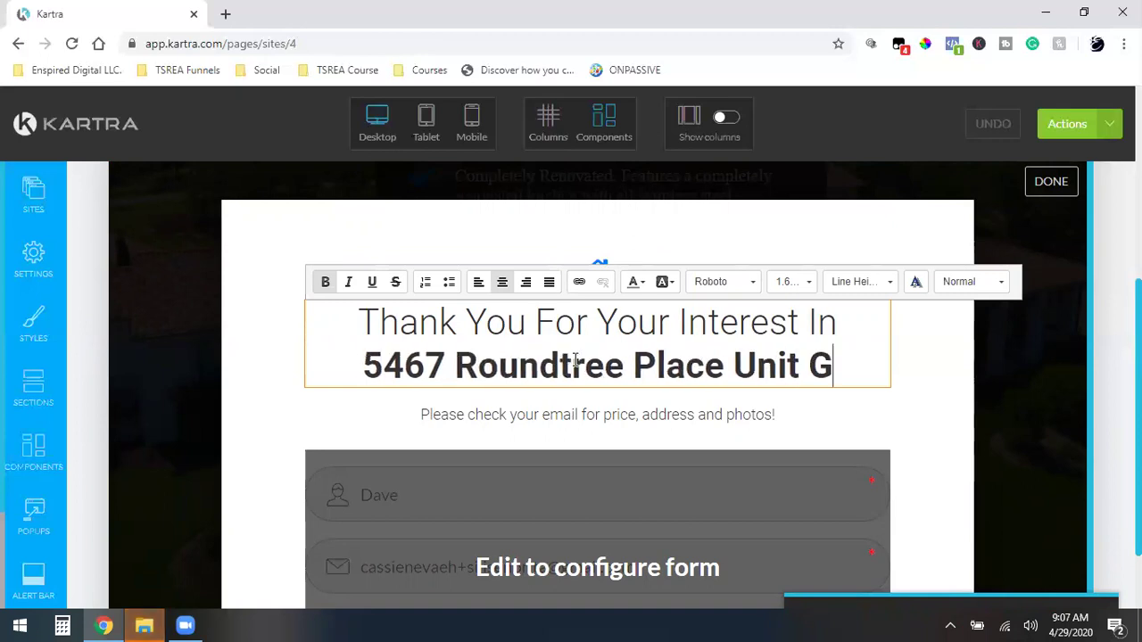
scroll(571, 384, down, 2)
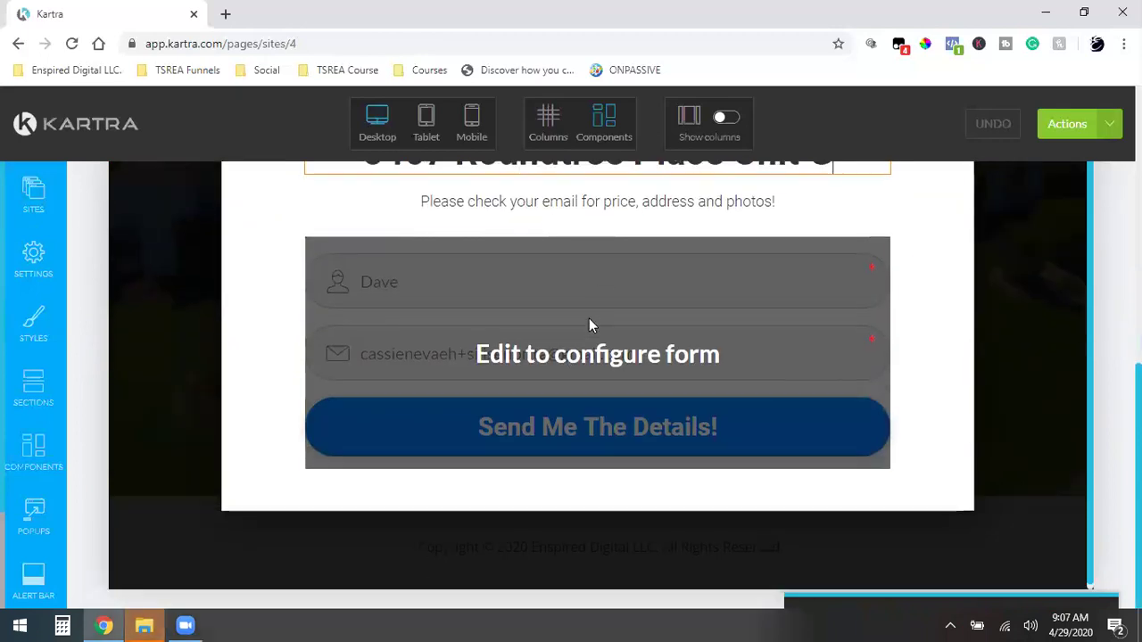
click(571, 292)
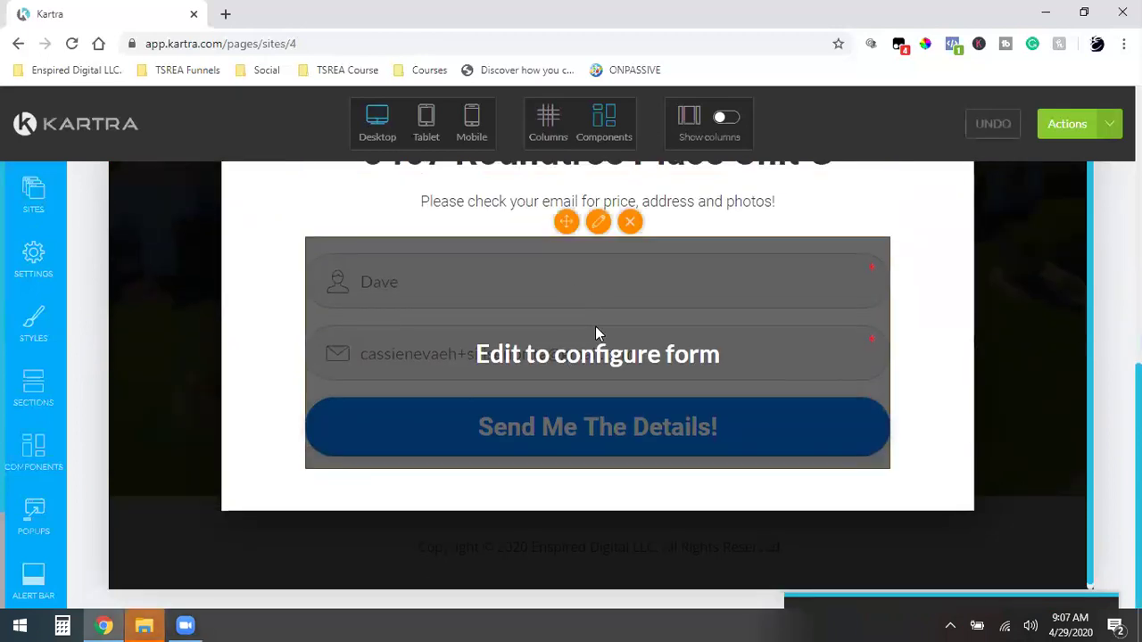
click(598, 223)
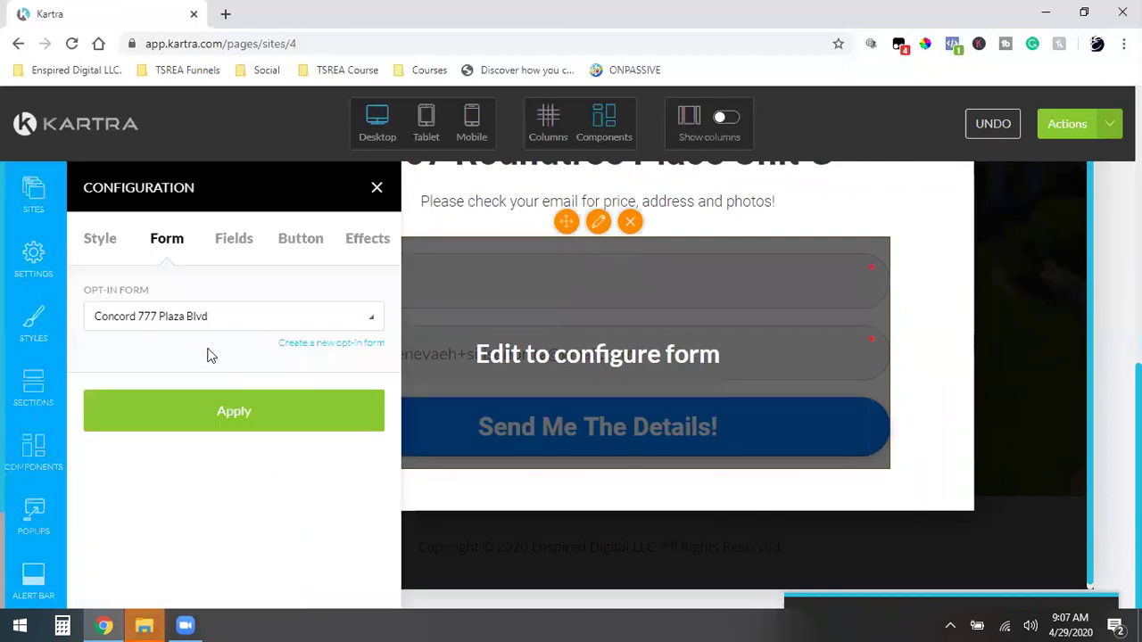
click(163, 323)
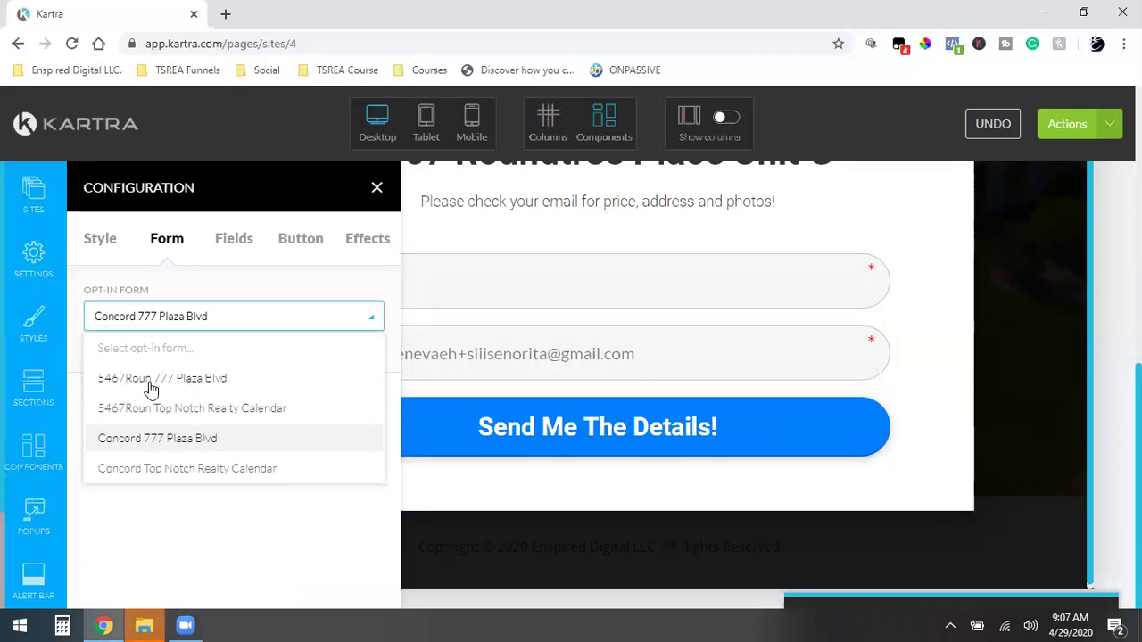
click(151, 382)
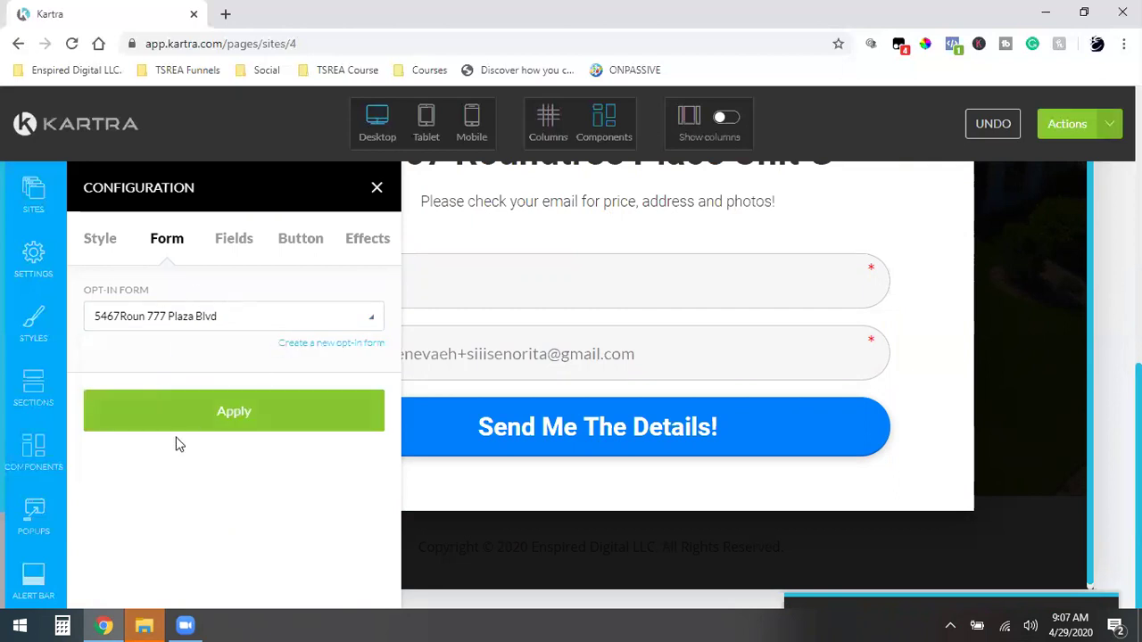
click(225, 415)
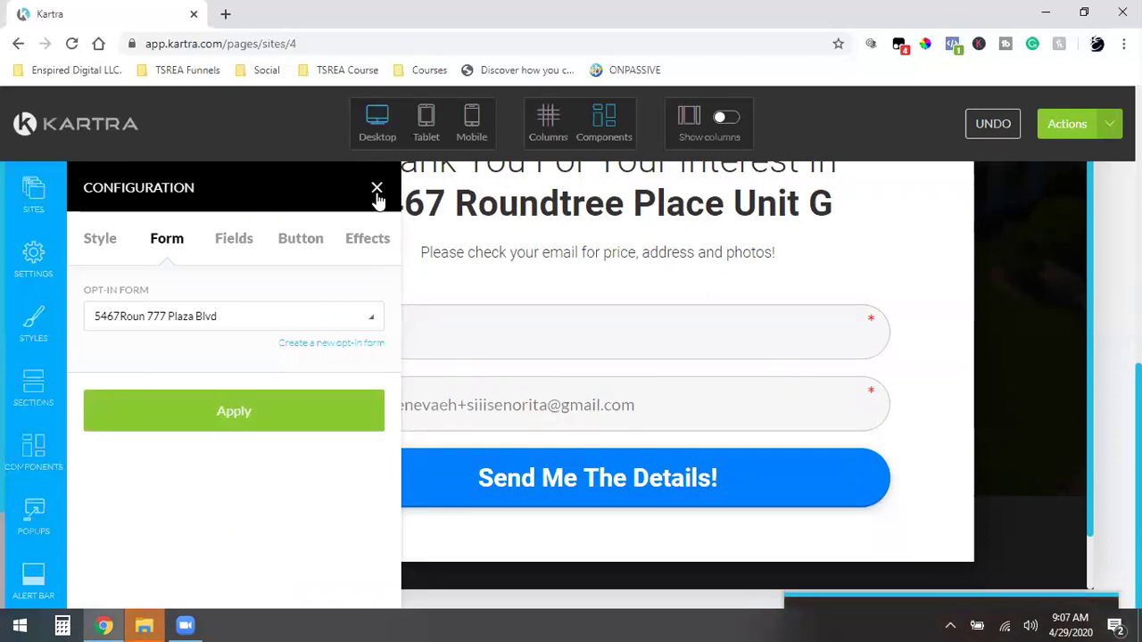
click(376, 190)
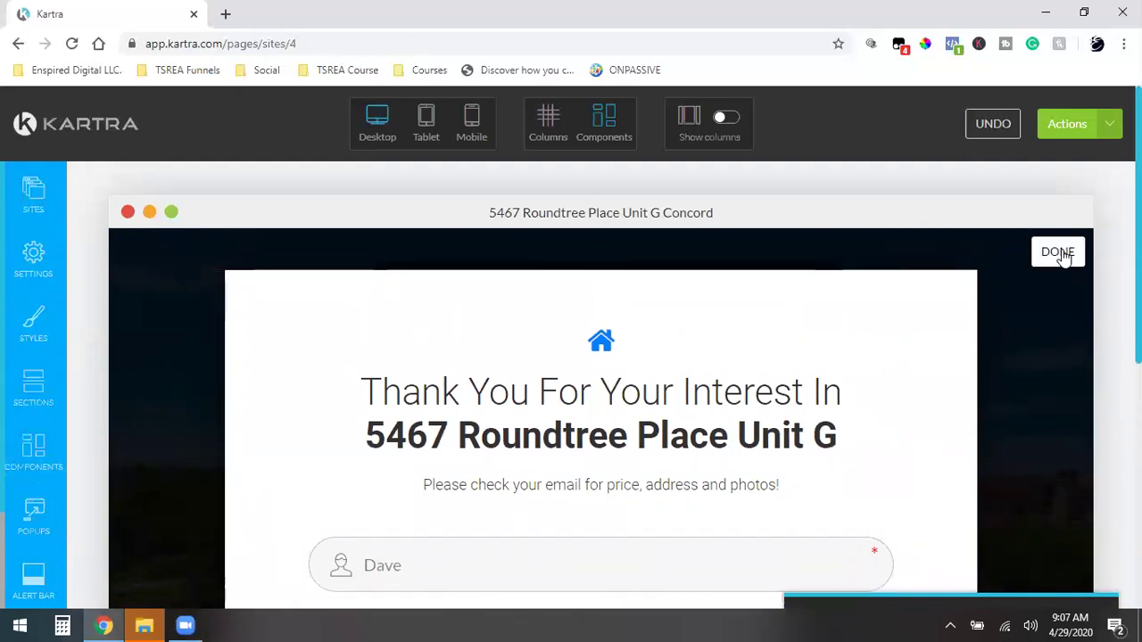
click(1060, 255)
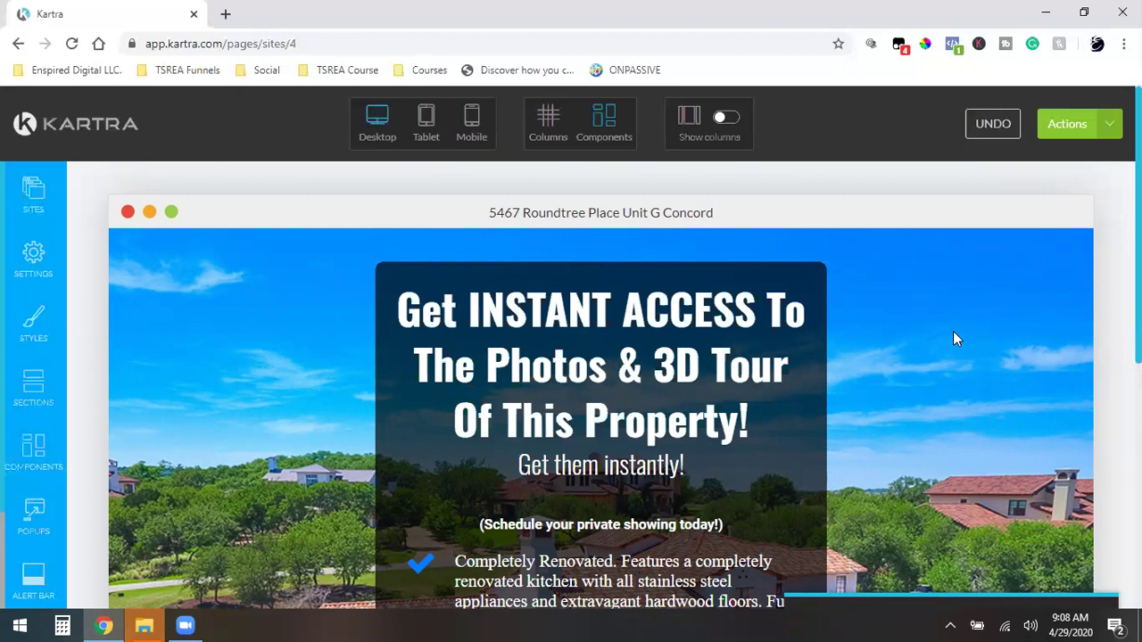
Step: Save progress on the page from the Actions menu and scroll down to the footer
scroll(953, 332, down, 2)
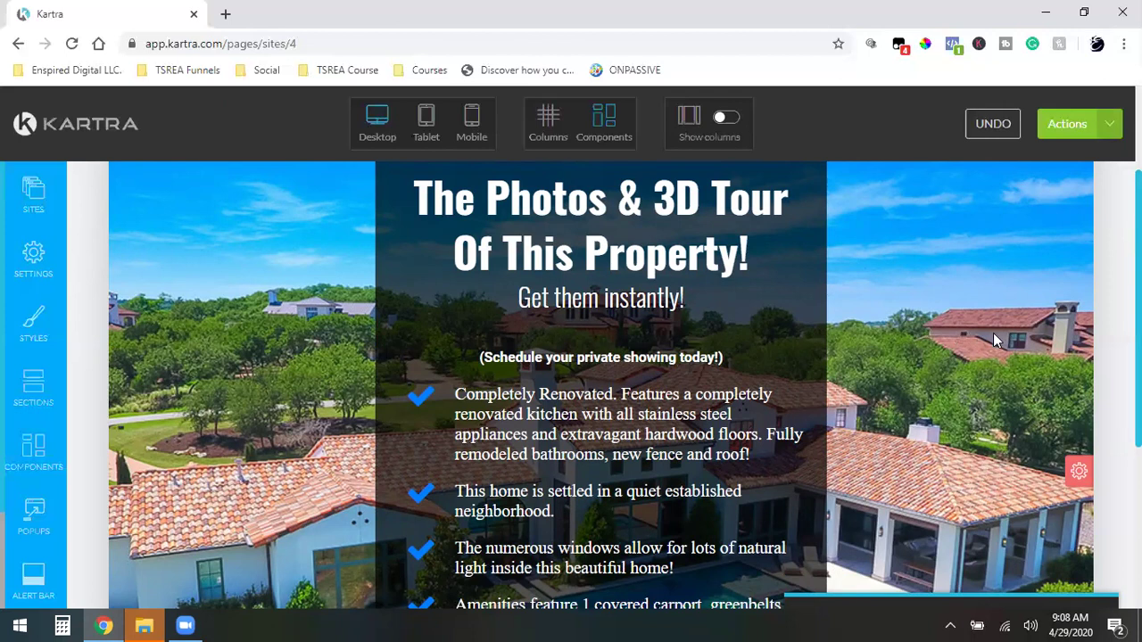
scroll(993, 332, down, 5)
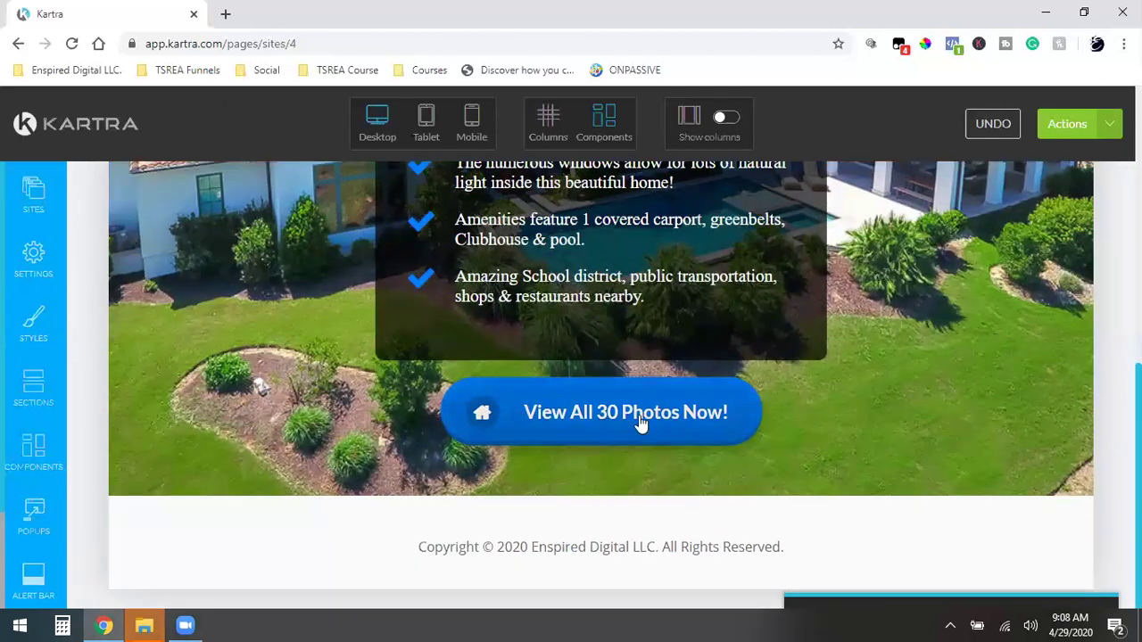
click(1115, 130)
click(1013, 197)
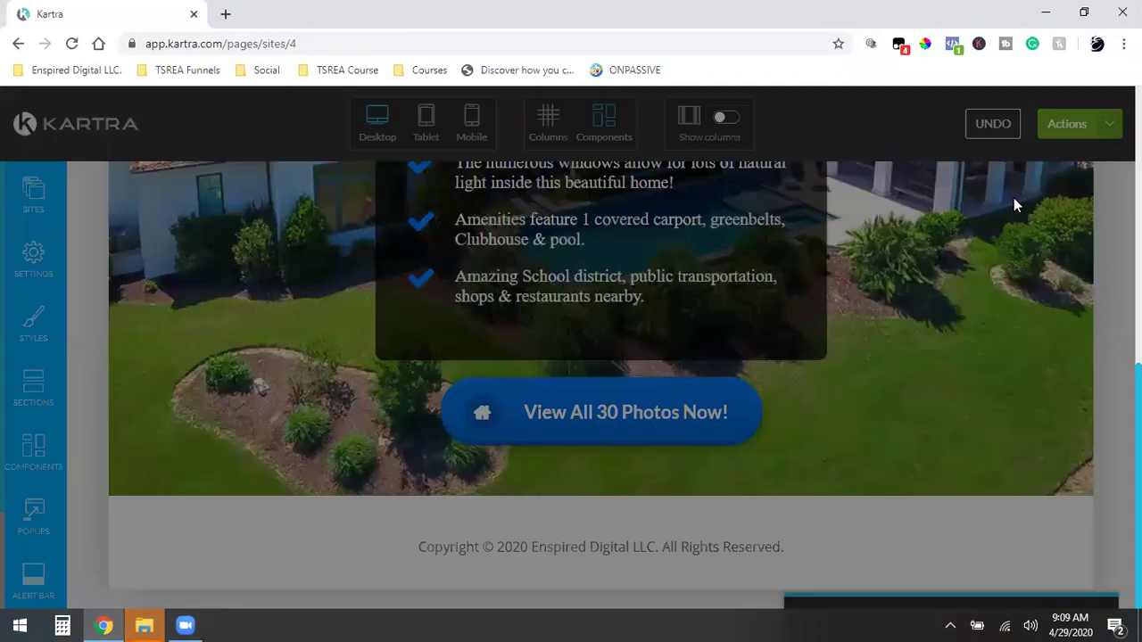
click(749, 102)
scroll(964, 377, up, 15)
scroll(671, 338, down, 6)
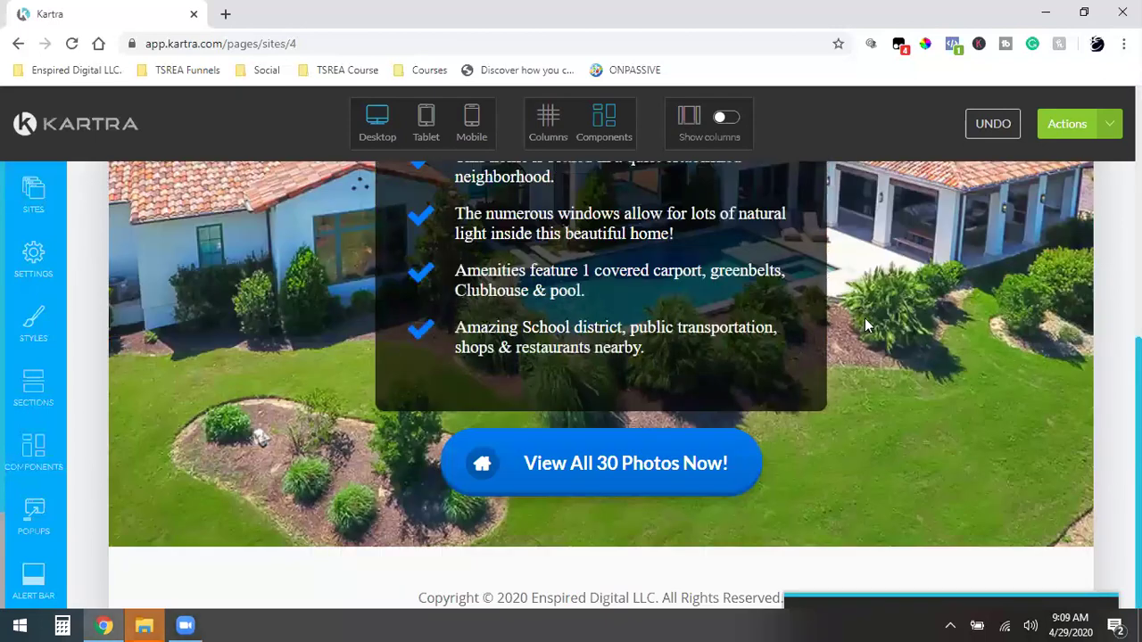
mouse_move(604, 602)
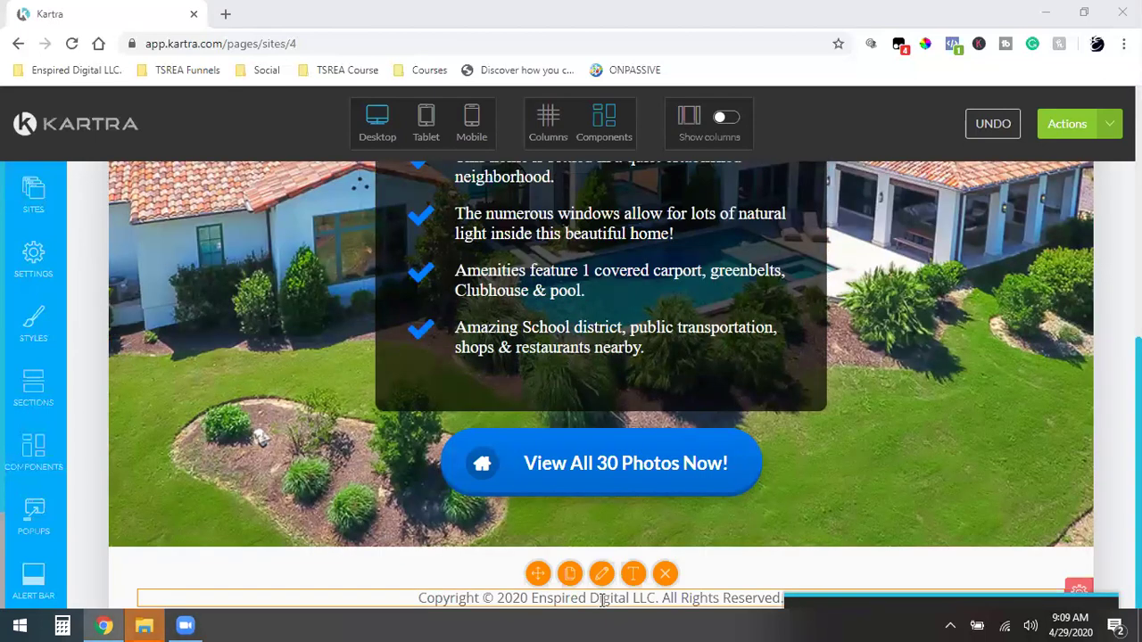
scroll(604, 601, down, 1)
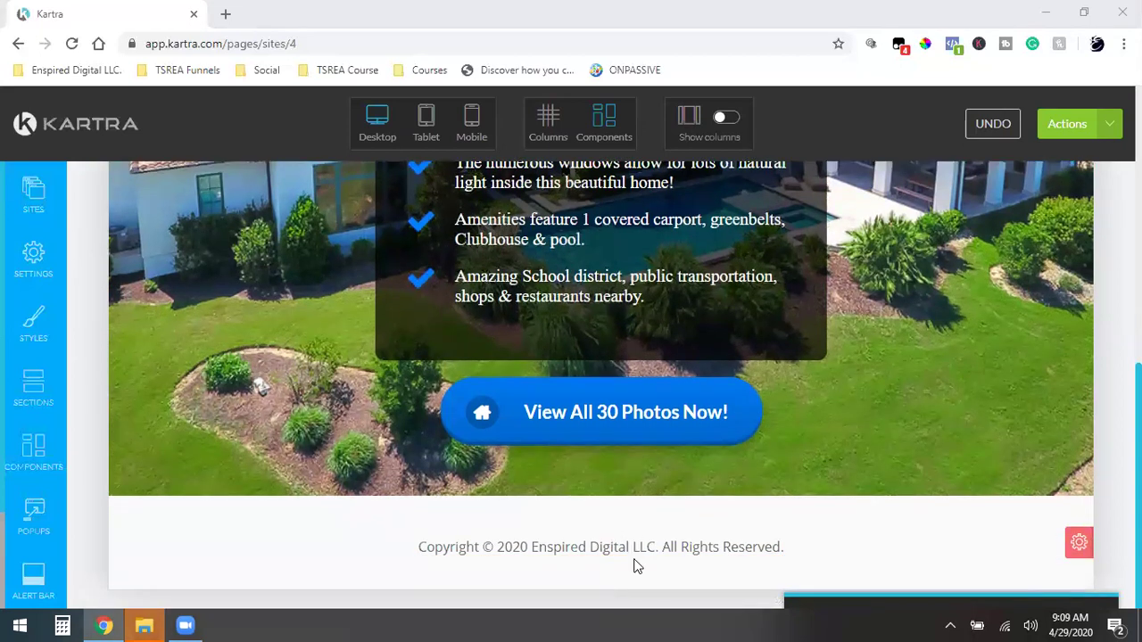
Step: Replace the company name in the footer copyright line with the owner's name
mouse_move(635, 533)
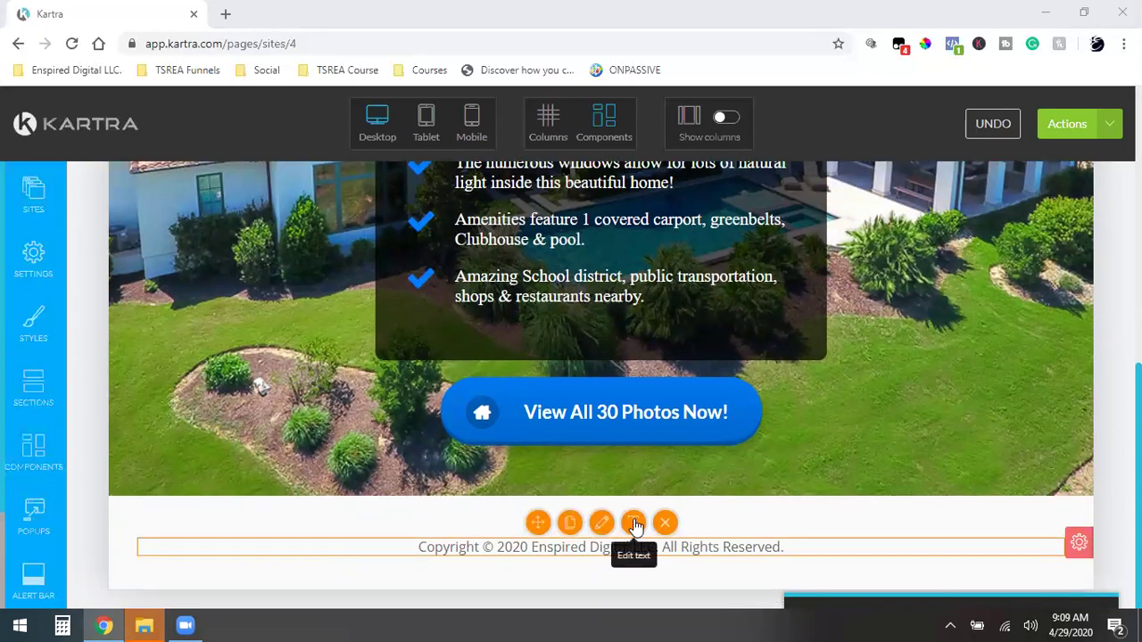
click(635, 525)
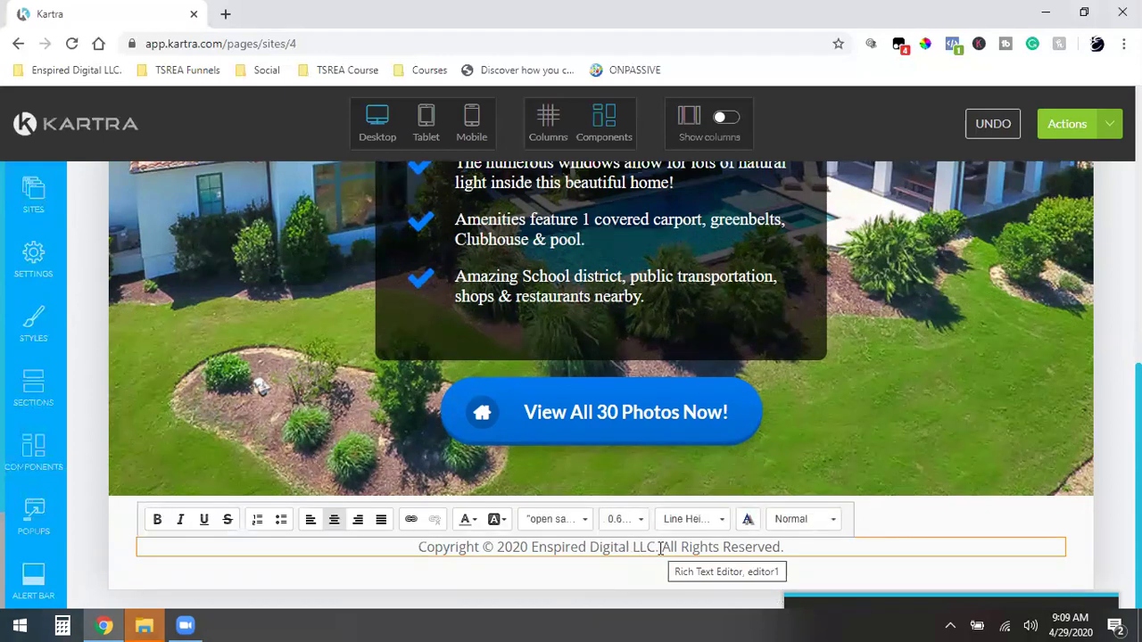
click(658, 548)
key(BackSpace)
key(BackSpace)
key(BackSpace)
key(BackSpace)
key(BackSpace)
key(BackSpace)
key(BackSpace)
key(BackSpace)
key(BackSpace)
key(BackSpace)
key(BackSpace)
key(BackSpace)
key(BackSpace)
key(BackSpace)
key(BackSpace)
key(BackSpace)
key(BackSpace)
key(BackSpace)
key(BackSpace)
key(BackSpace)
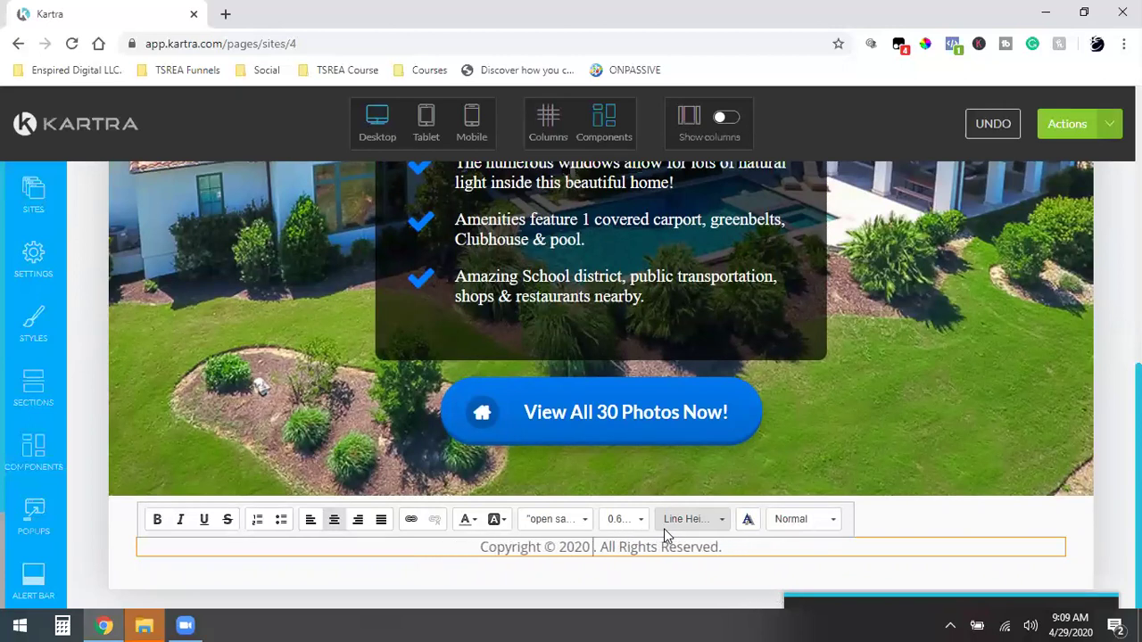
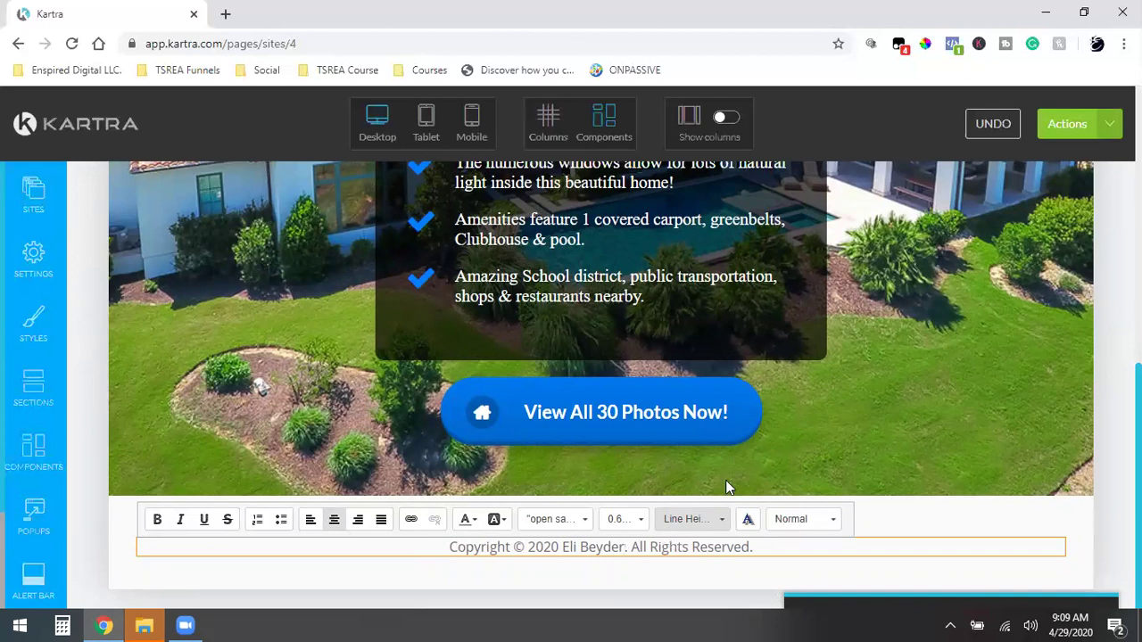
click(895, 394)
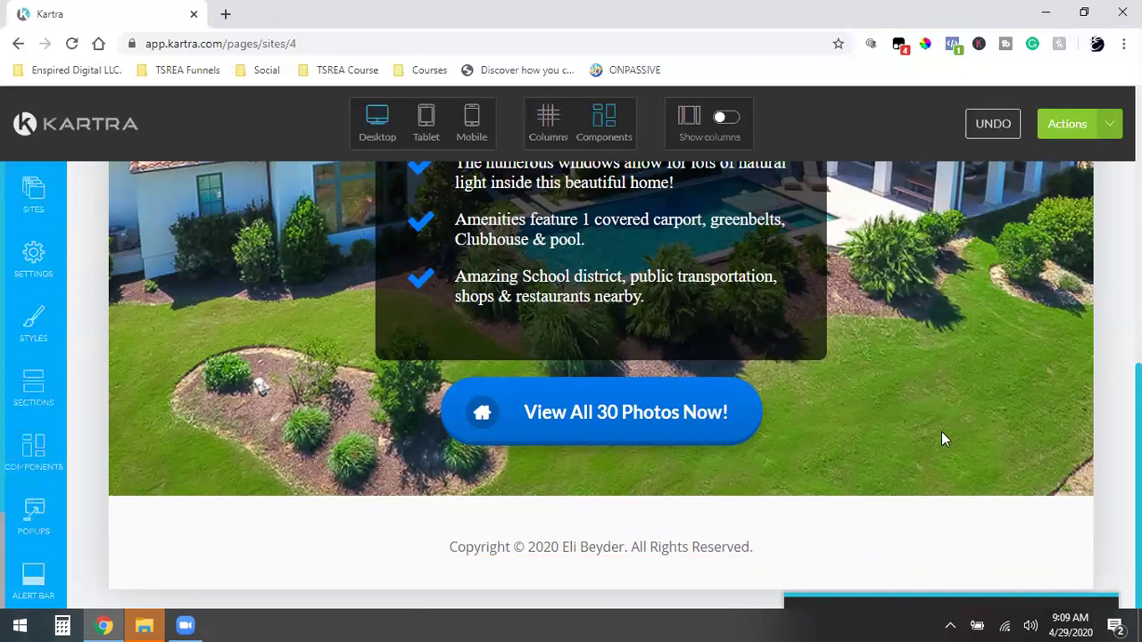
scroll(828, 435, up, 15)
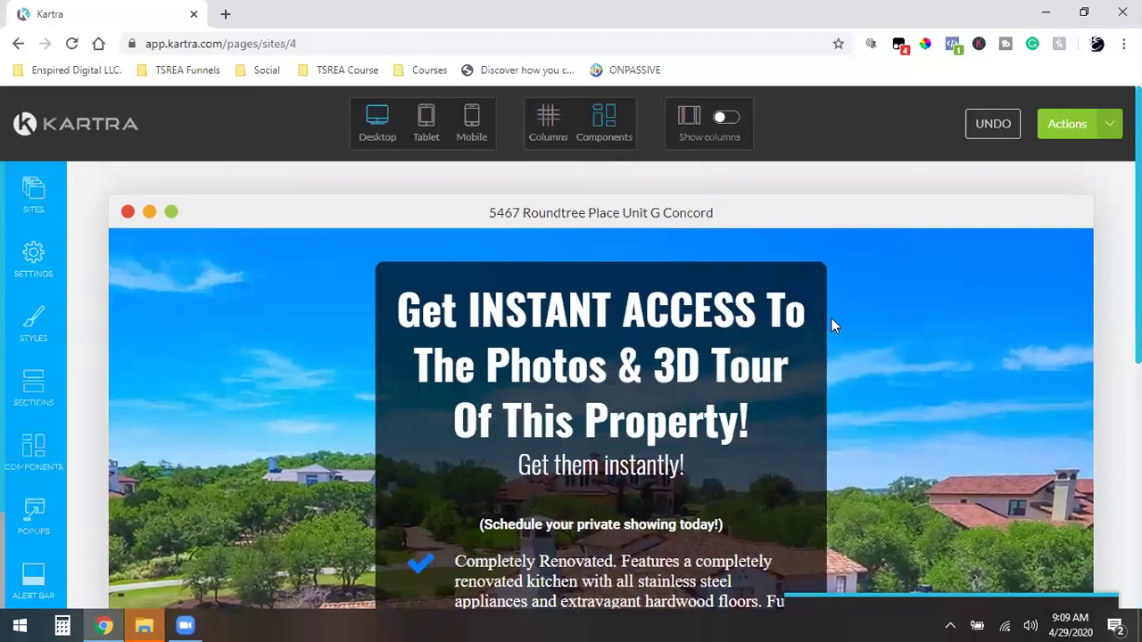
mouse_move(608, 437)
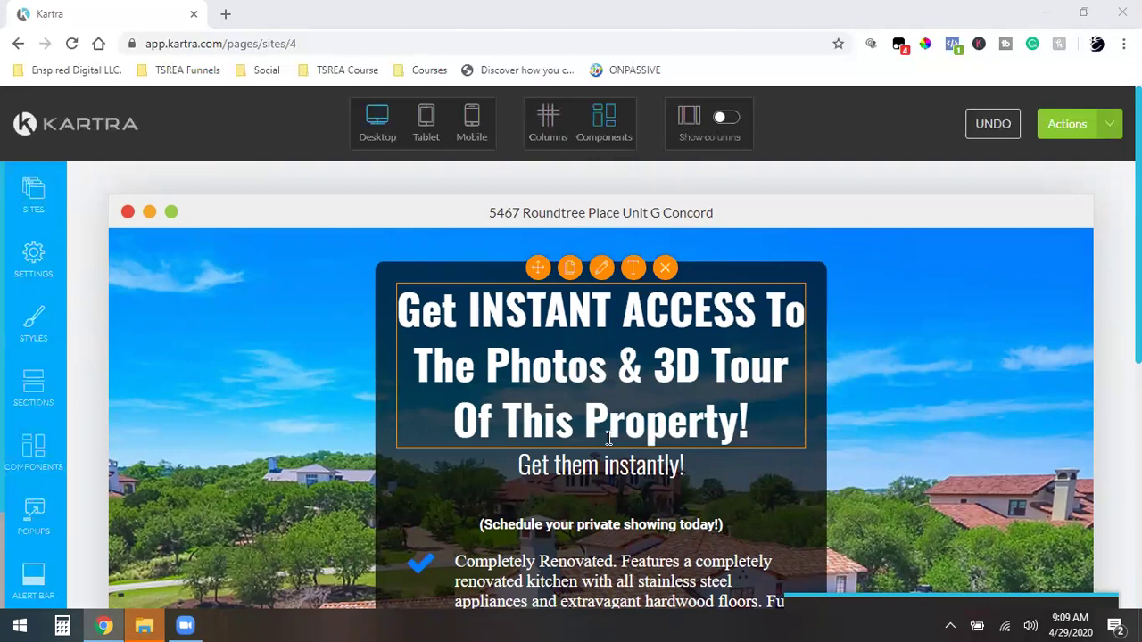
scroll(821, 423, down, 4)
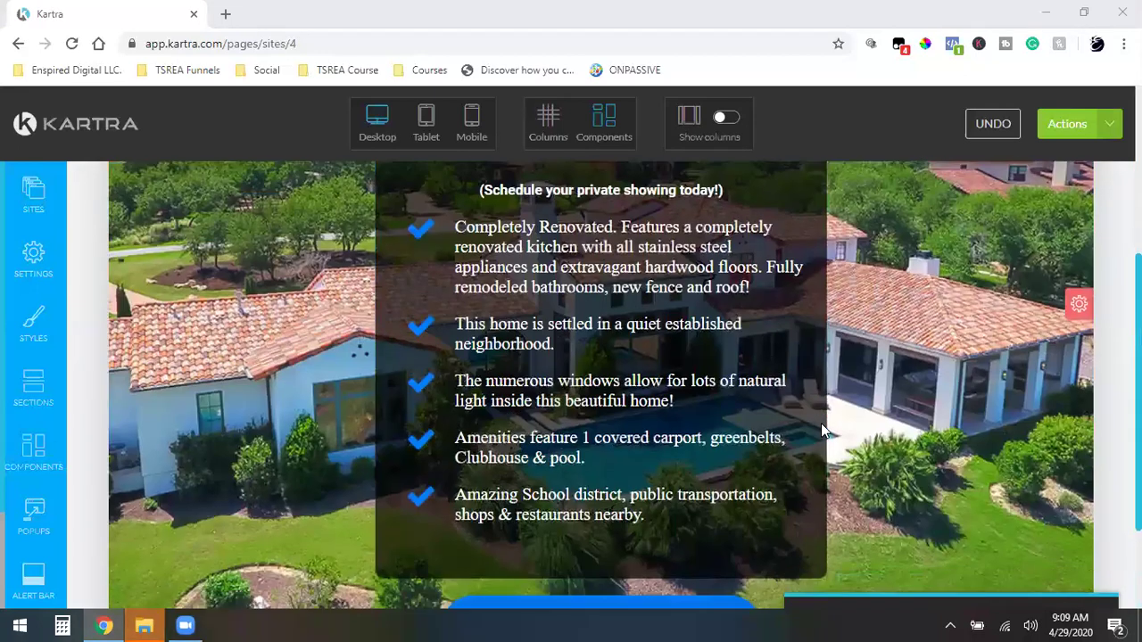
scroll(820, 423, down, 3)
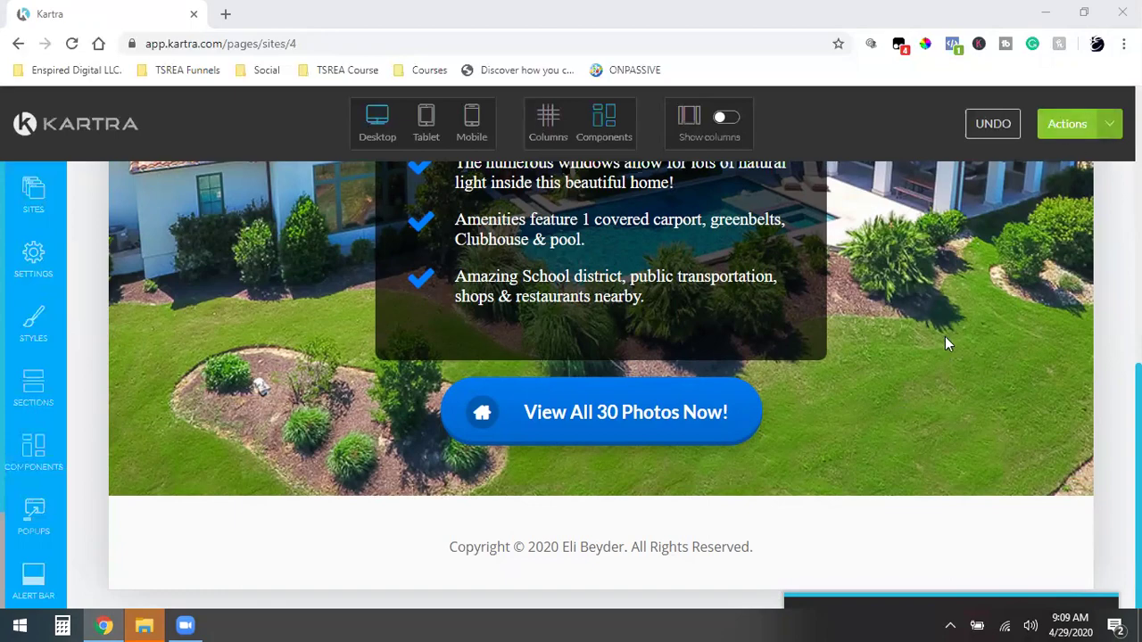
scroll(943, 339, up, 8)
scroll(937, 349, down, 8)
scroll(935, 349, up, 8)
scroll(930, 355, down, 8)
scroll(931, 355, up, 3)
scroll(930, 355, down, 3)
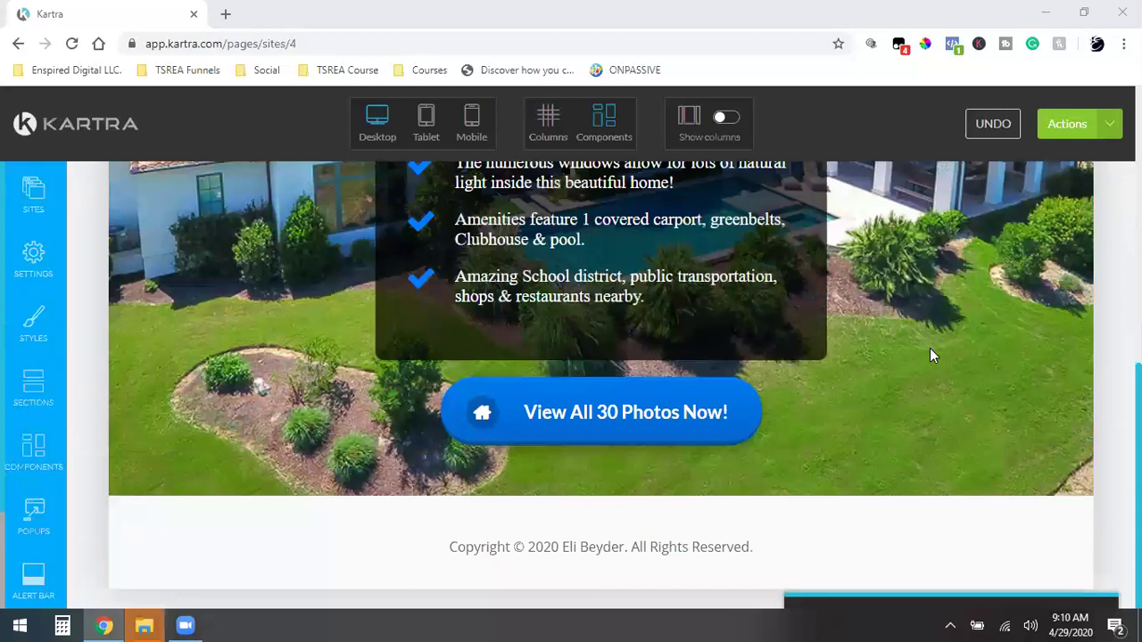
scroll(930, 355, up, 2)
scroll(930, 355, up, 2)
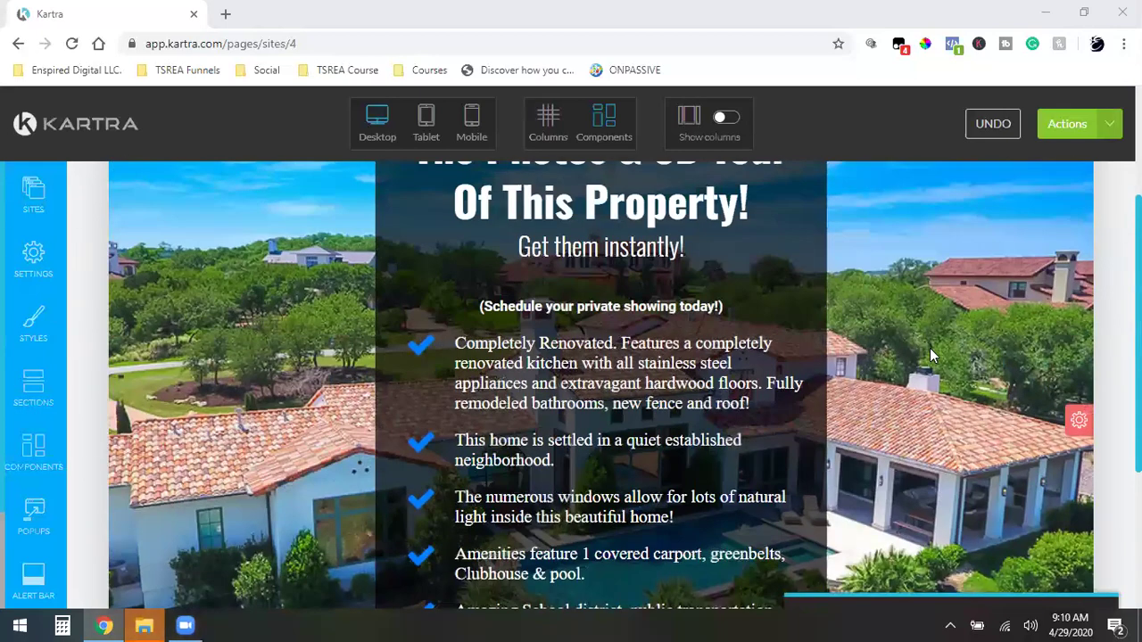
scroll(930, 355, up, 3)
scroll(930, 355, down, 8)
scroll(930, 355, up, 8)
scroll(930, 355, down, 8)
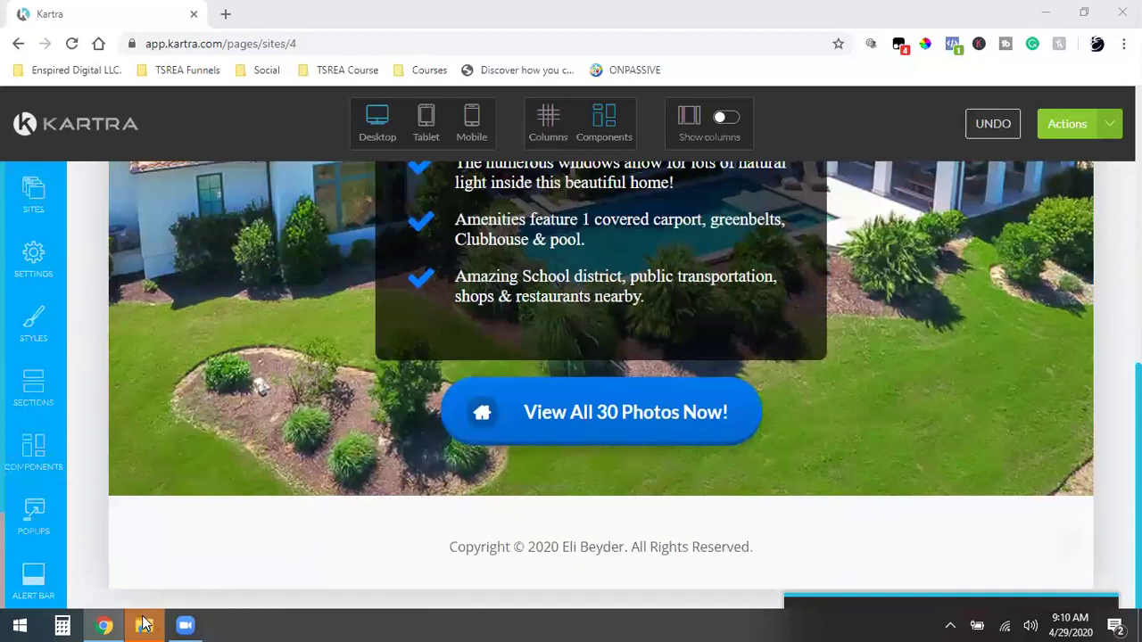
mouse_move(145, 625)
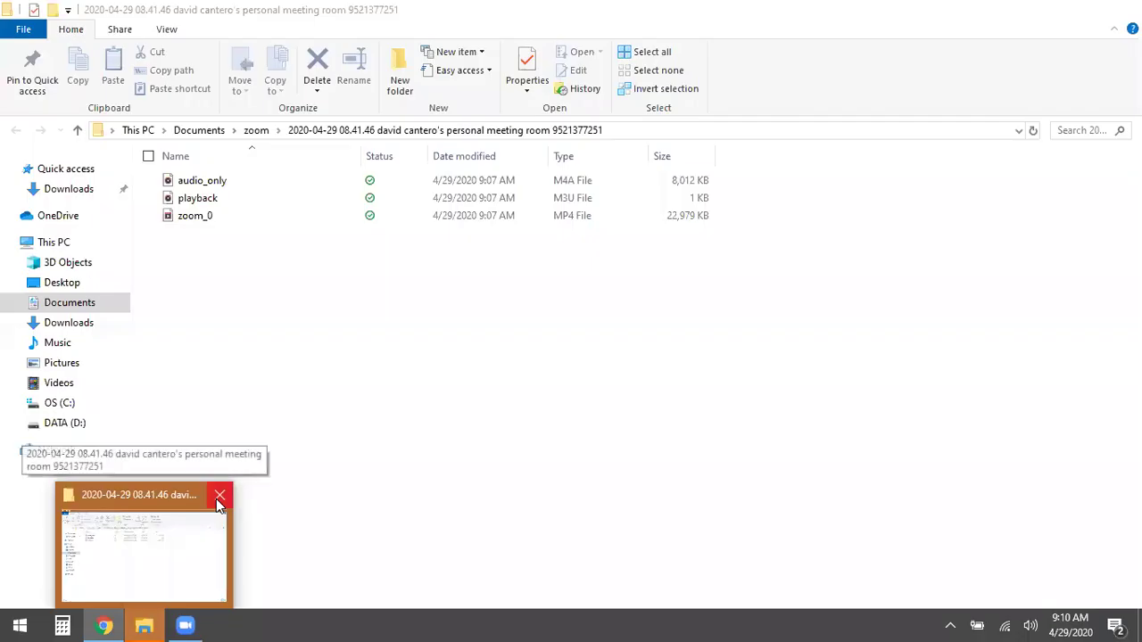
click(216, 505)
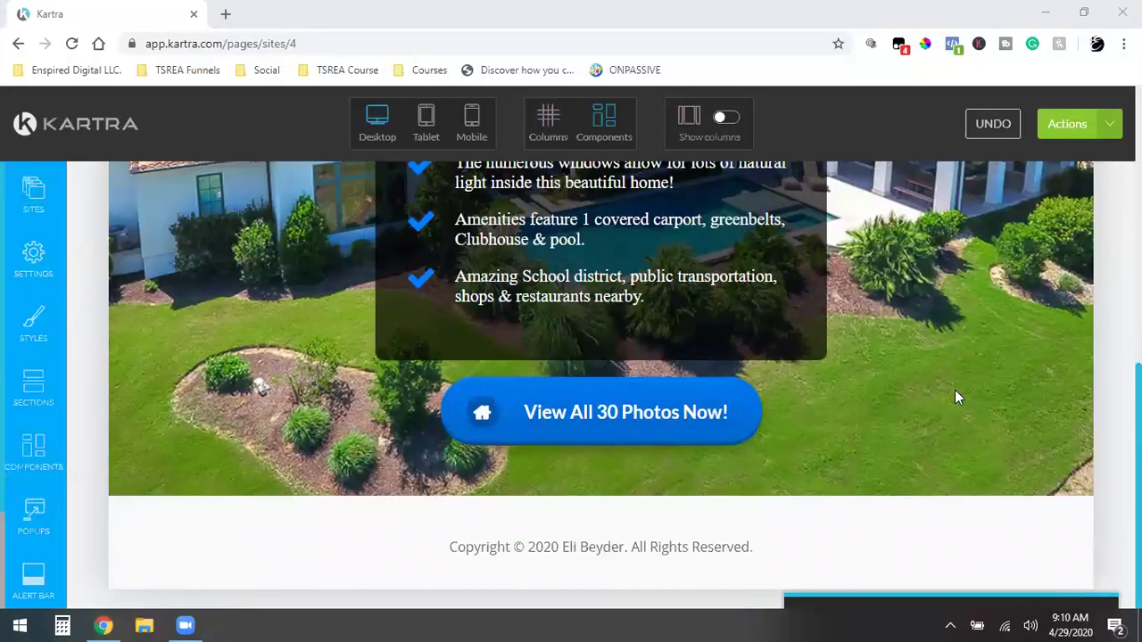
scroll(928, 432, up, 15)
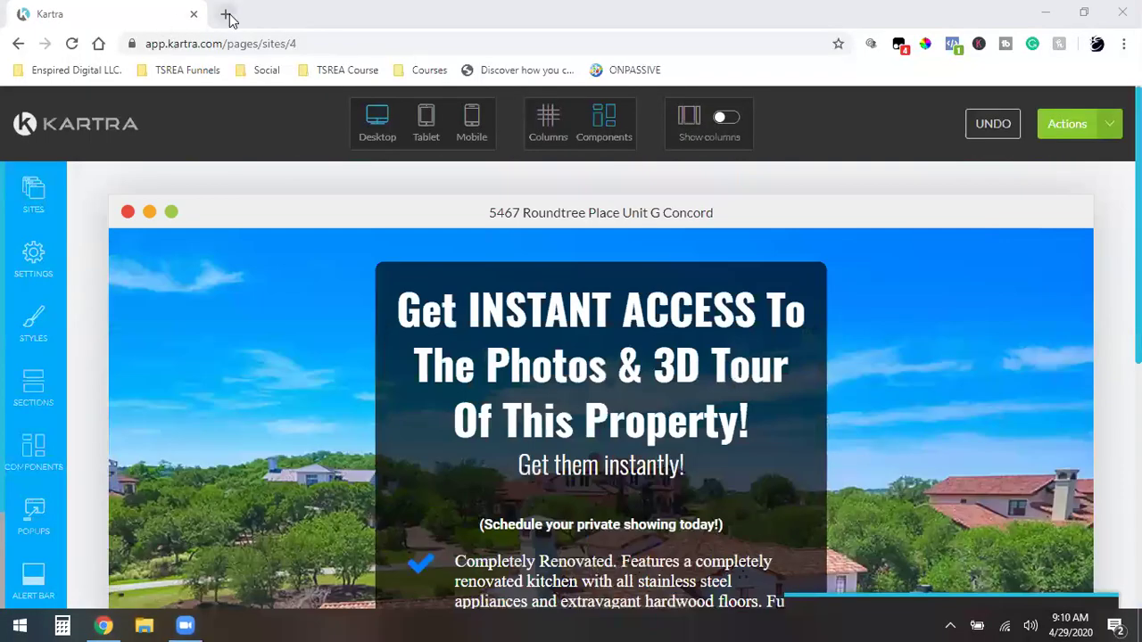
click(227, 16)
Step: Open Gmail in a new tab and open the 'mls - Invitation to collaborate' email
click(98, 42)
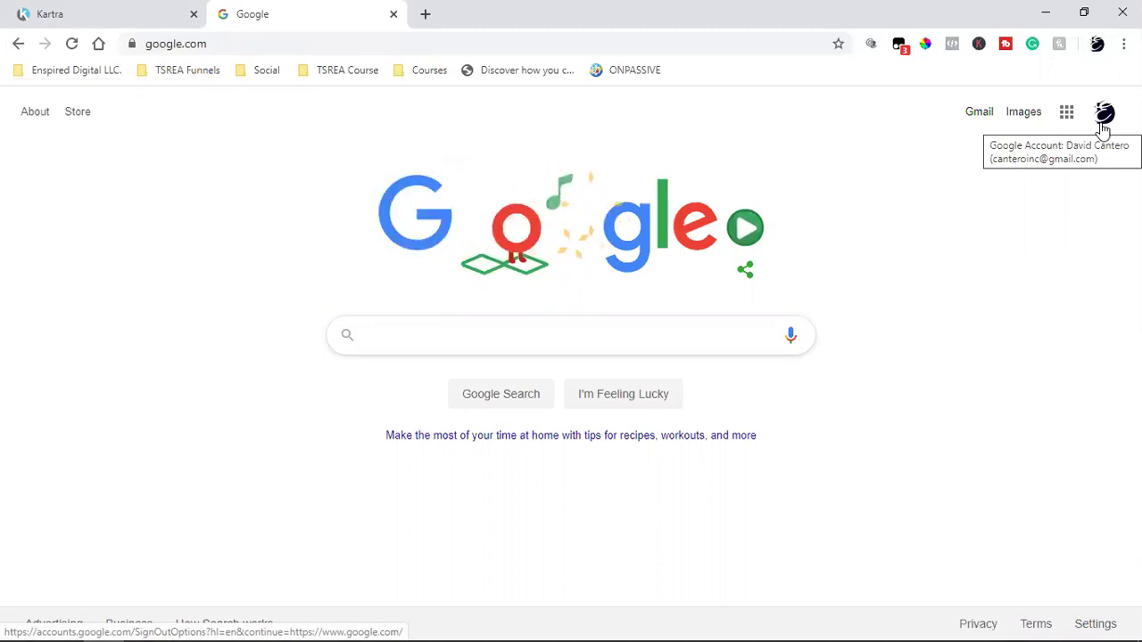
click(1104, 124)
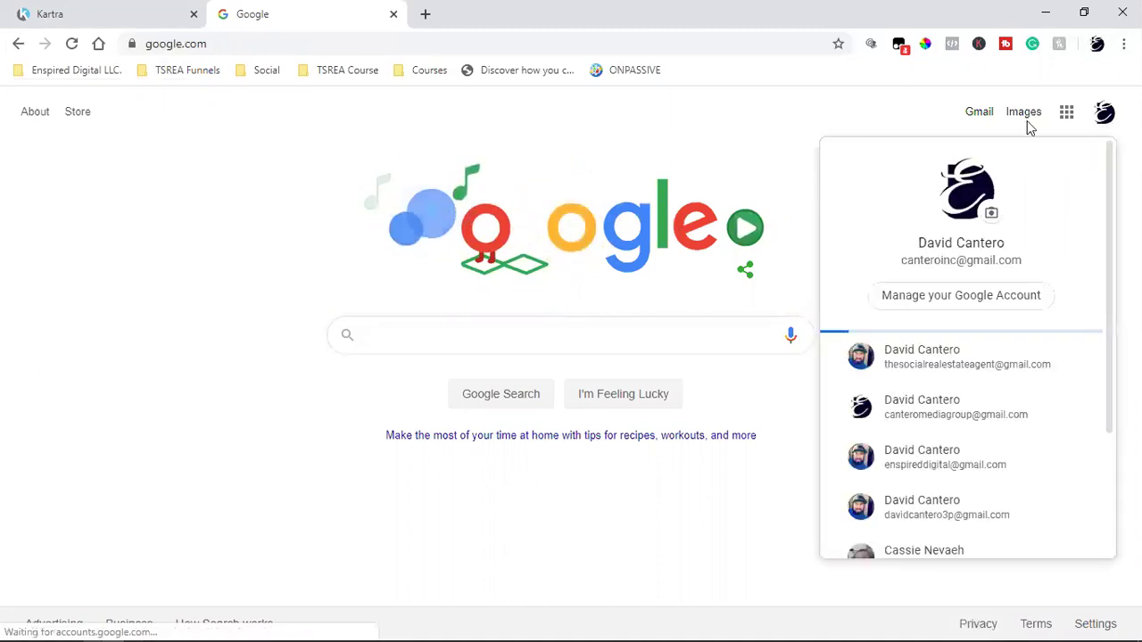
click(979, 112)
click(979, 112)
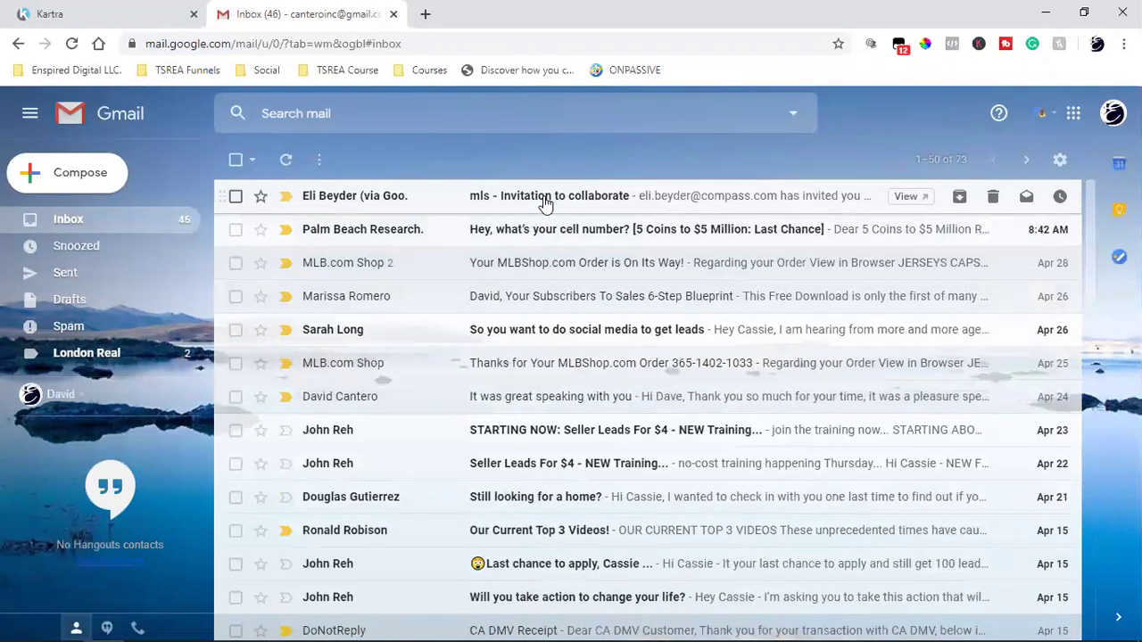
click(545, 204)
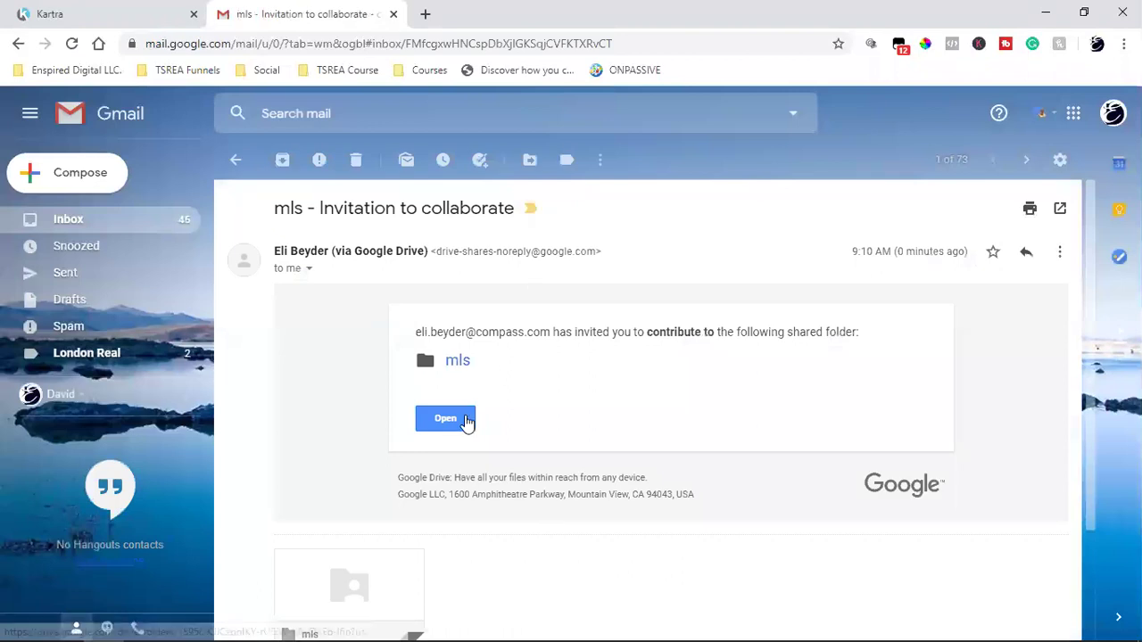
Step: Open the shared mls Drive folder and download the first Roundtree Place photo
click(466, 419)
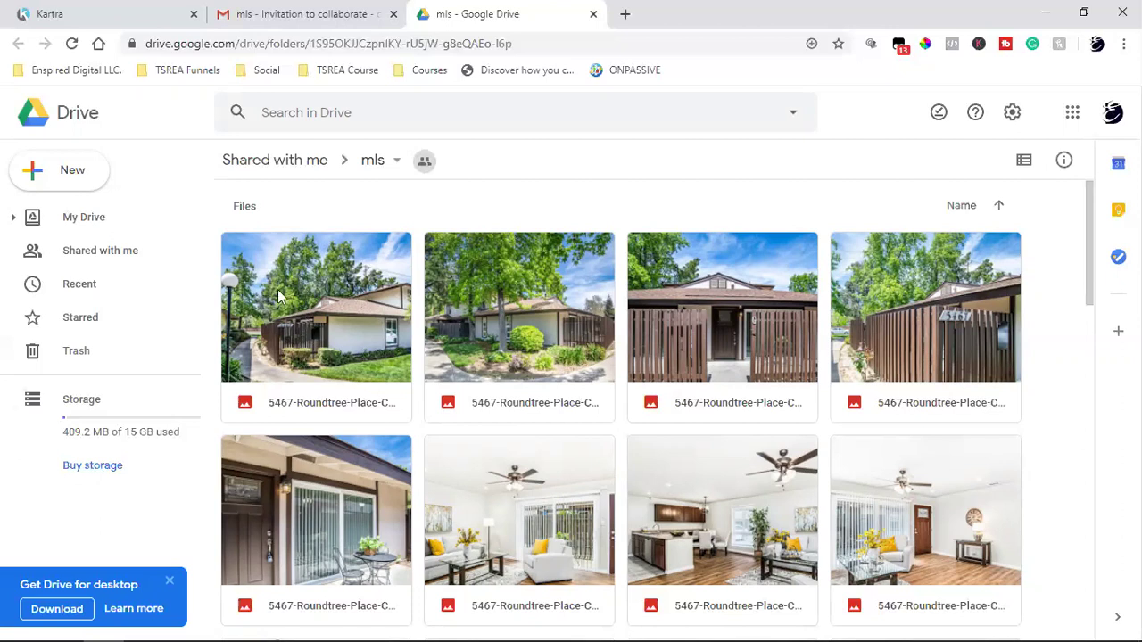
double_click(301, 298)
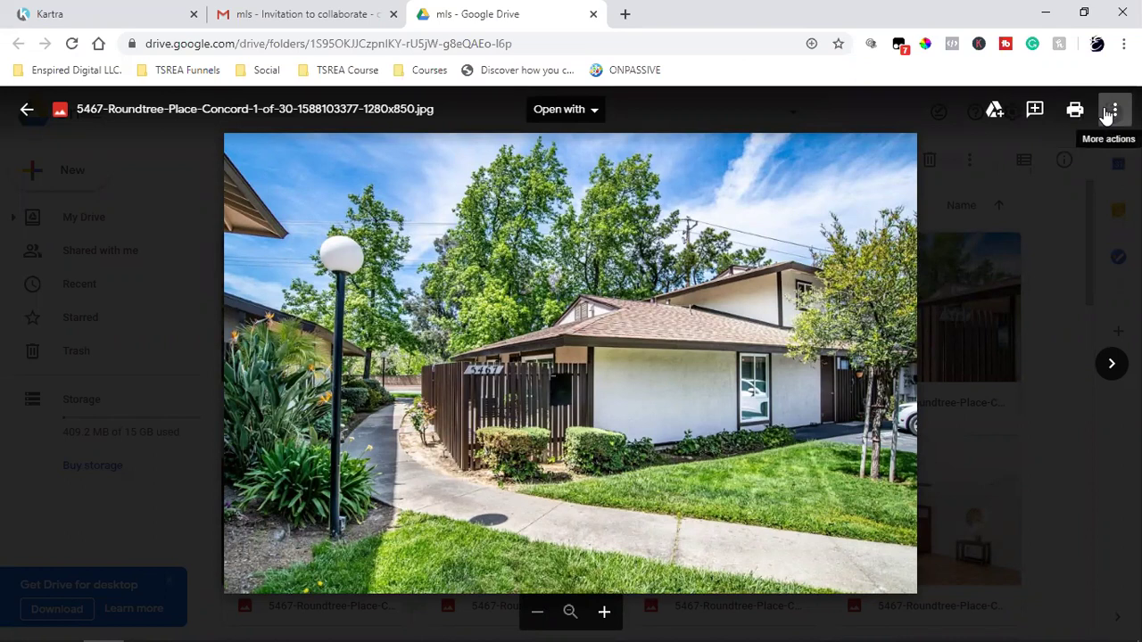
click(1107, 115)
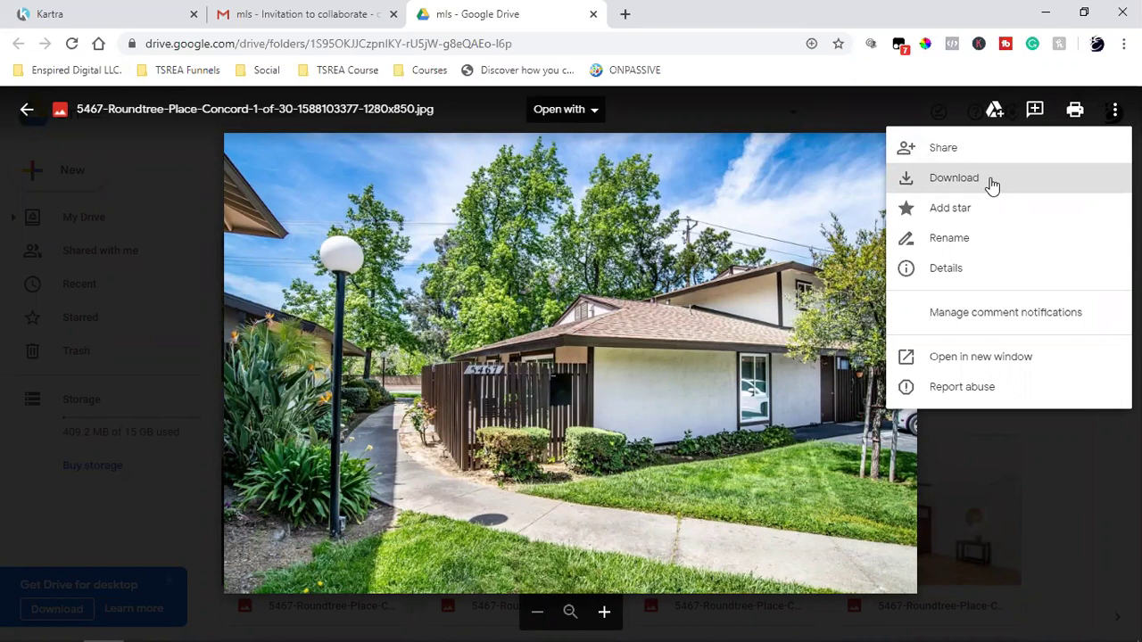
click(954, 177)
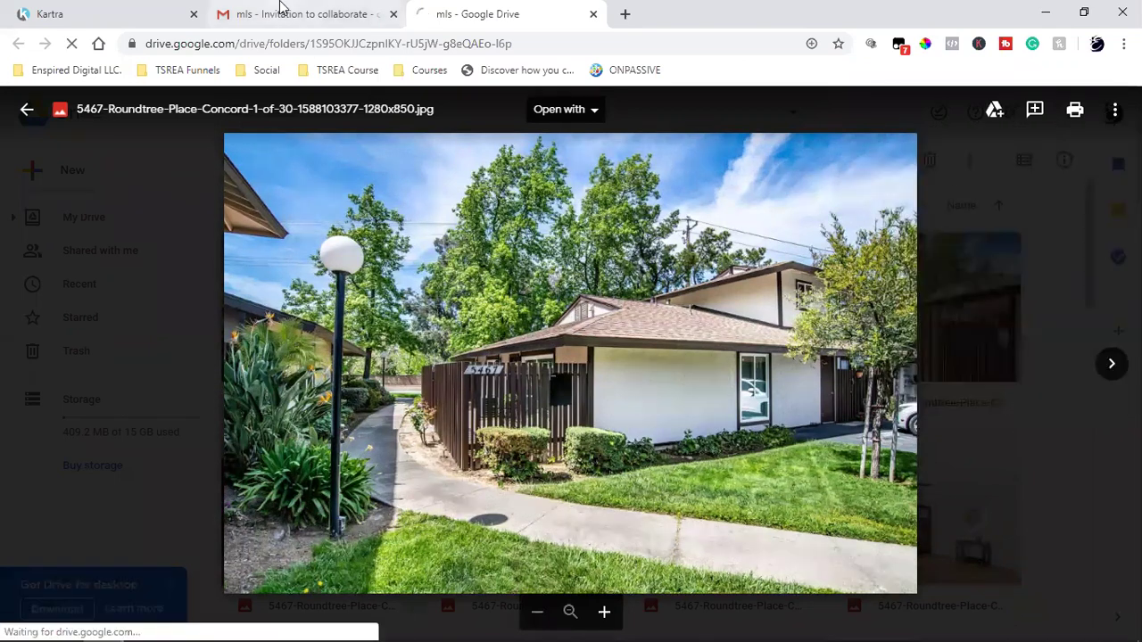
Step: Back in the Kartra editor, open the first section's settings on the Background tab
click(165, 9)
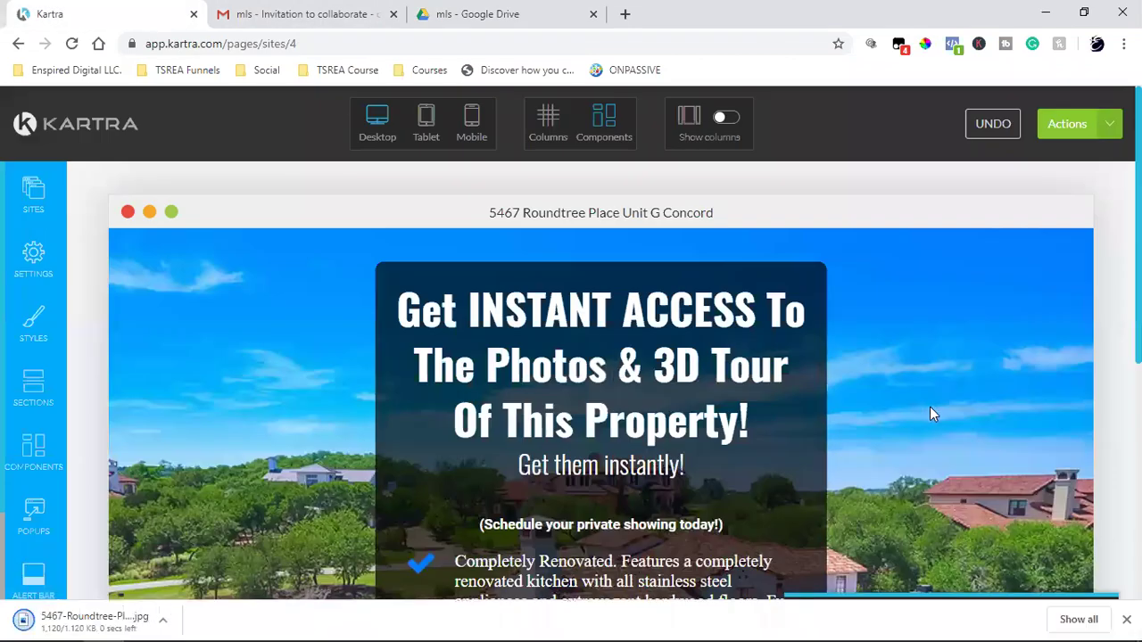
scroll(1109, 298, down, 10)
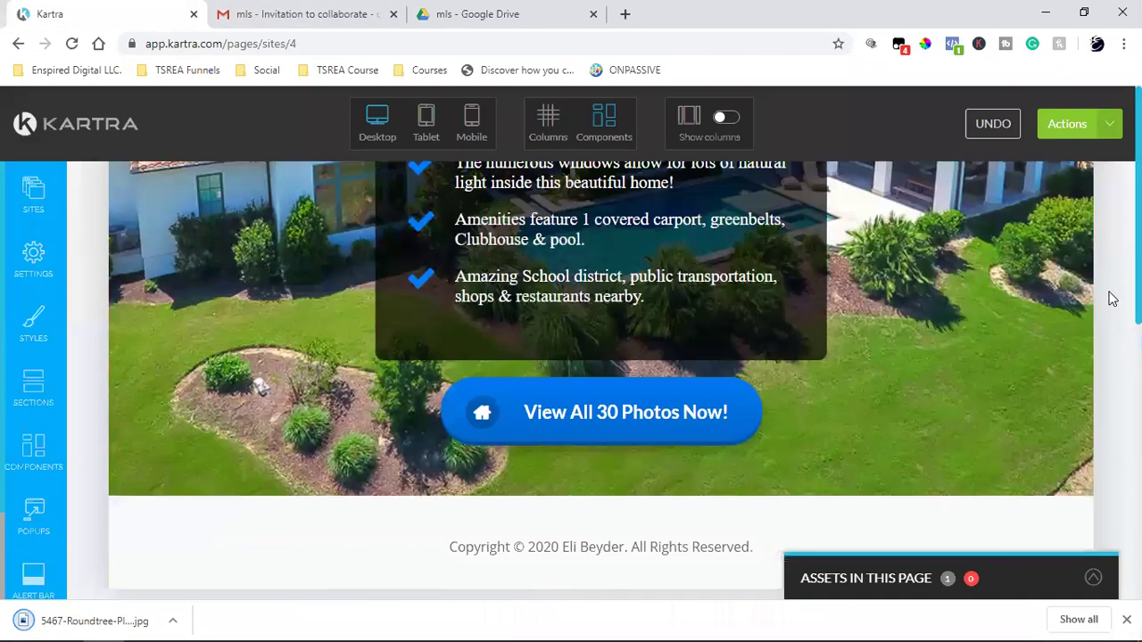
scroll(987, 390, up, 4)
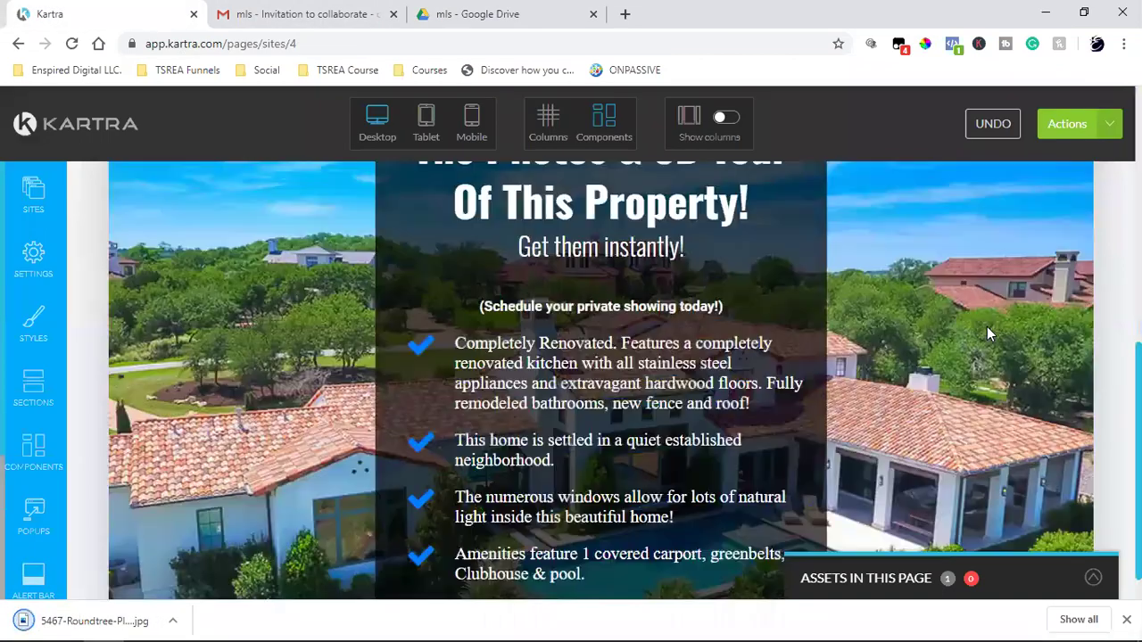
click(1079, 419)
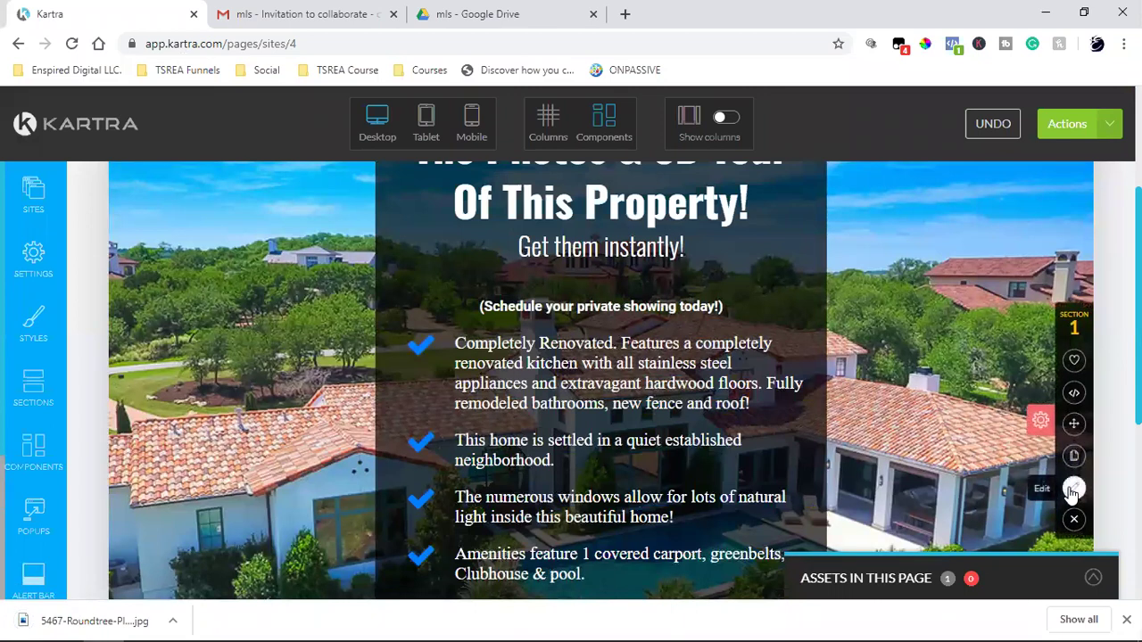
click(776, 414)
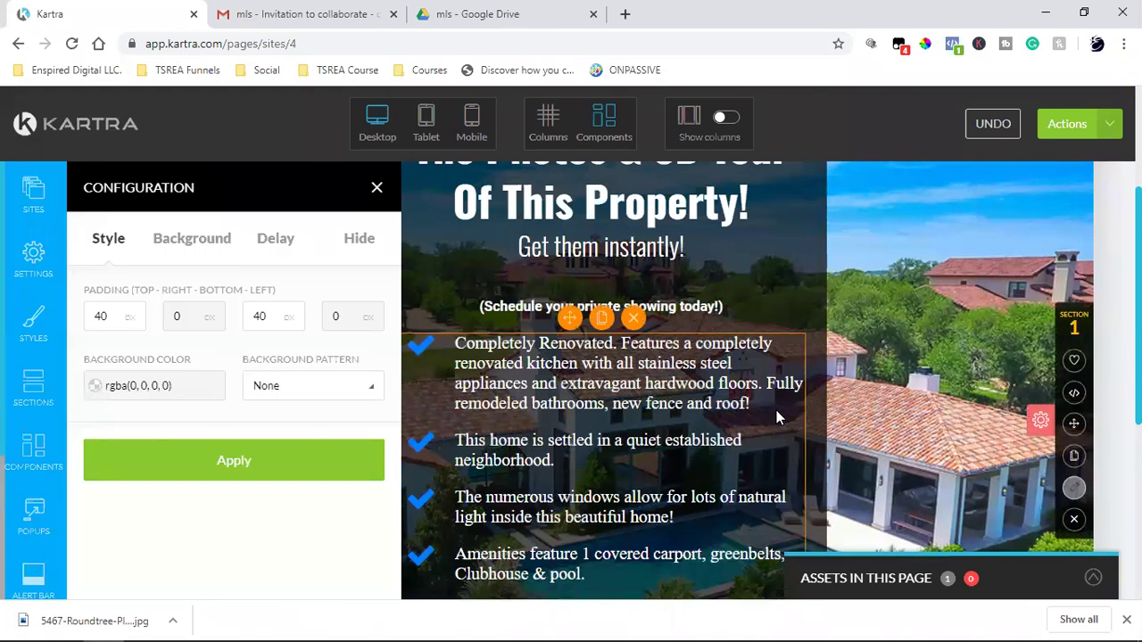
click(191, 239)
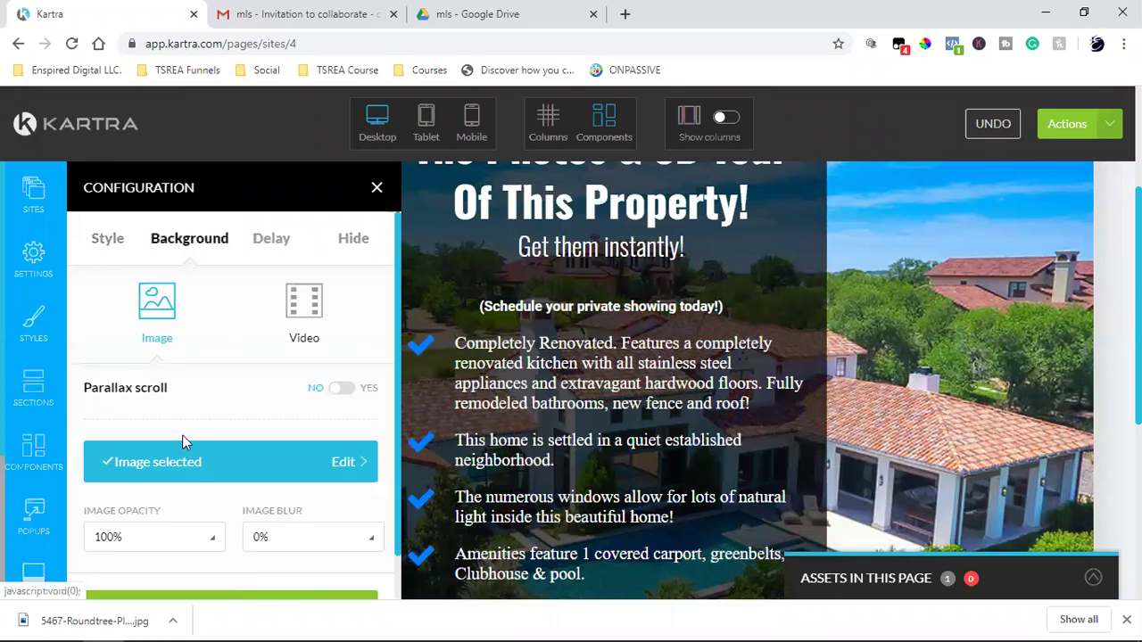
Step: Upload the downloaded Roundtree Place jpg and set it as the top section's background
click(167, 462)
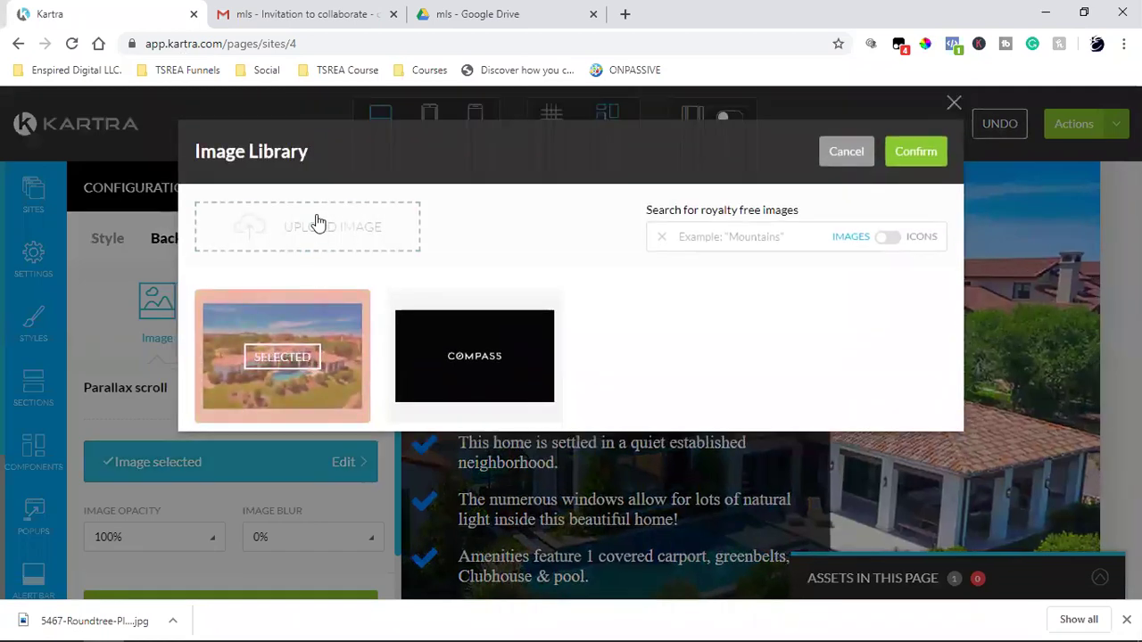
click(316, 223)
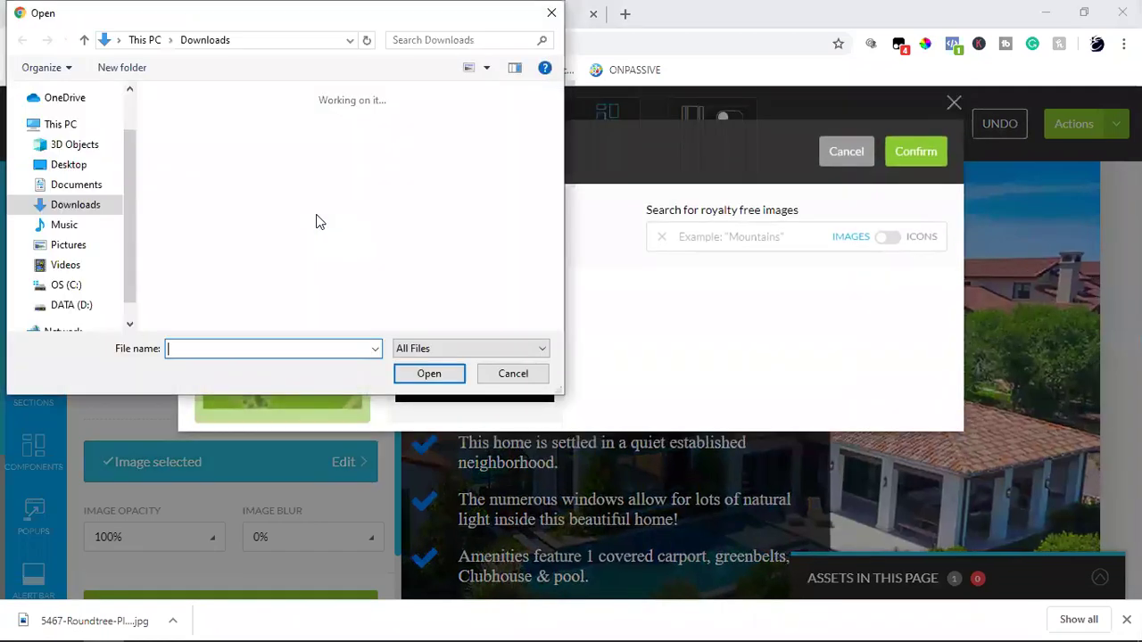
click(196, 169)
click(428, 374)
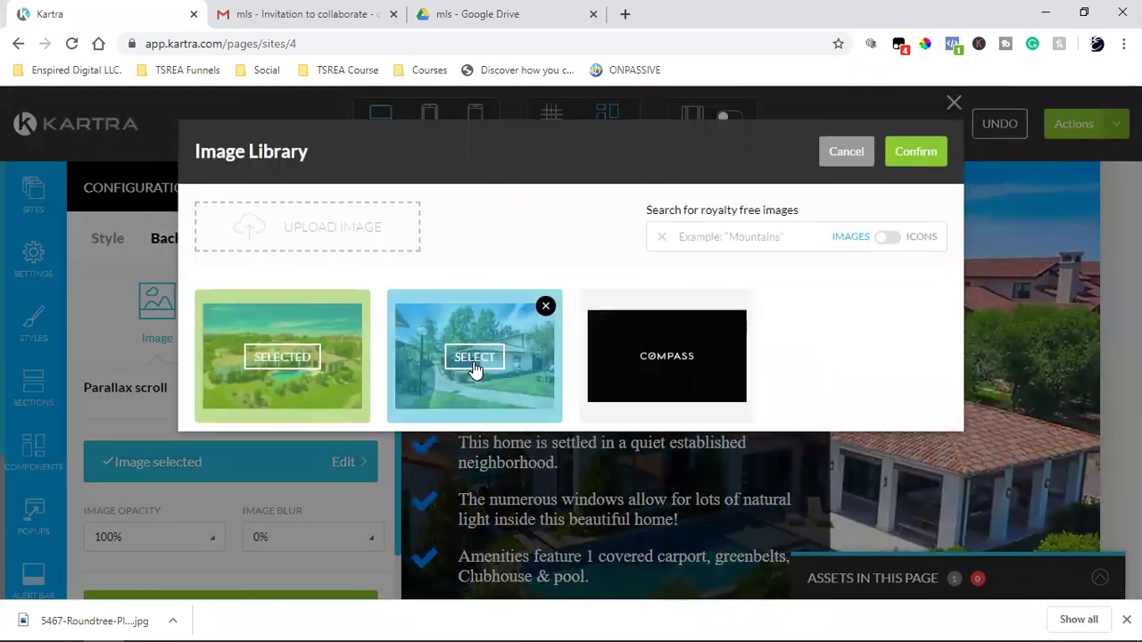
click(474, 369)
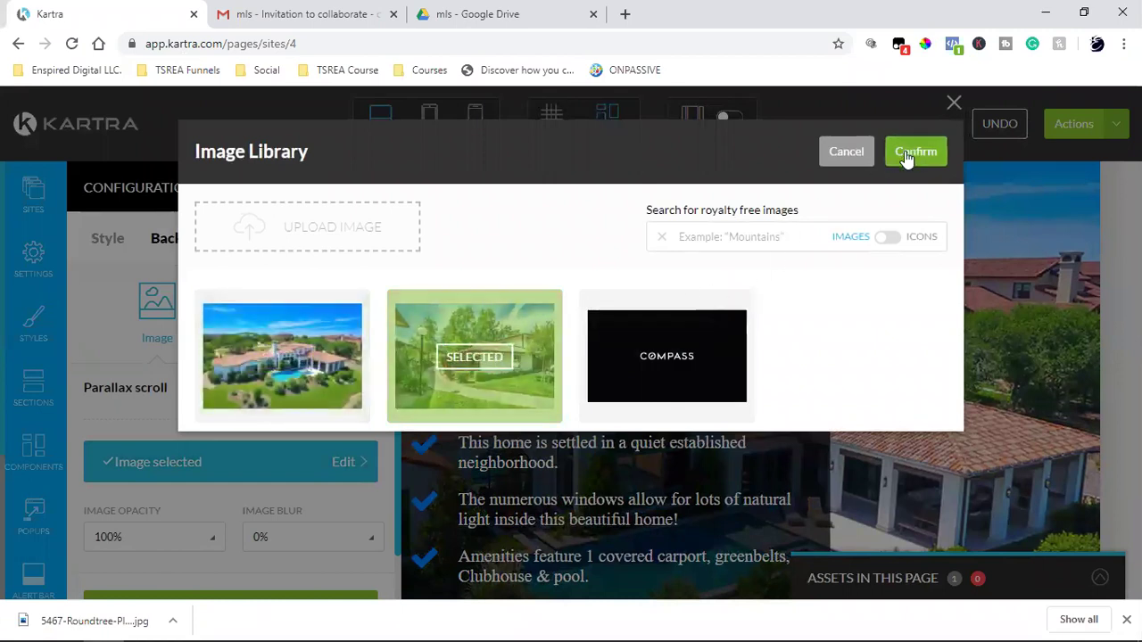
scroll(284, 390, down, 1)
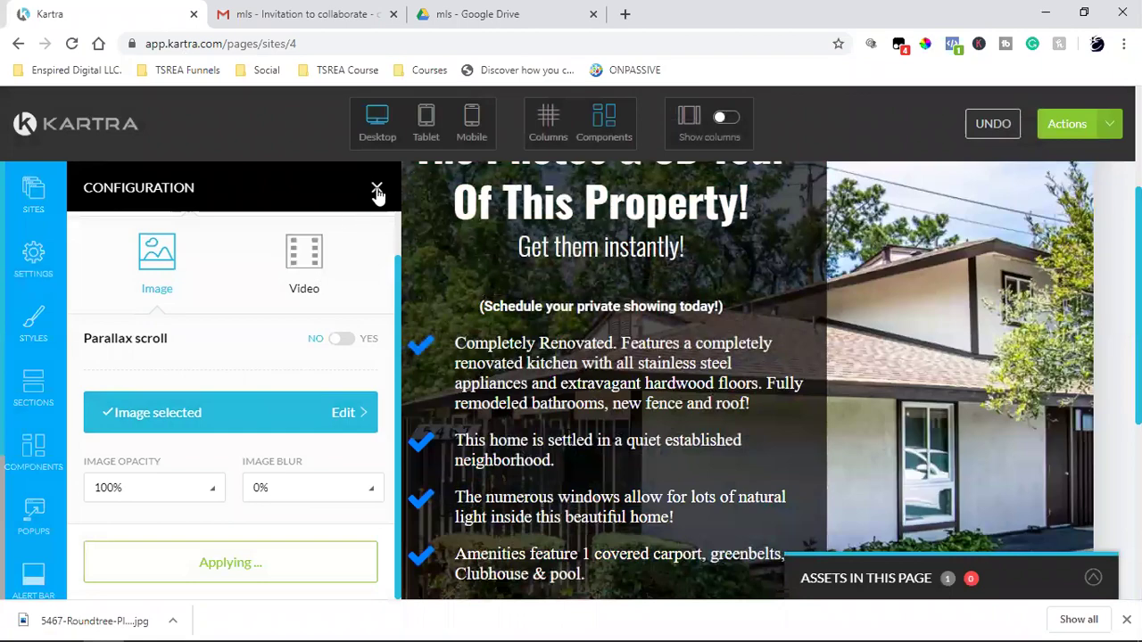
Step: Close the section settings and review the page with its new background photo
click(376, 187)
scroll(899, 394, down, 4)
scroll(899, 394, up, 4)
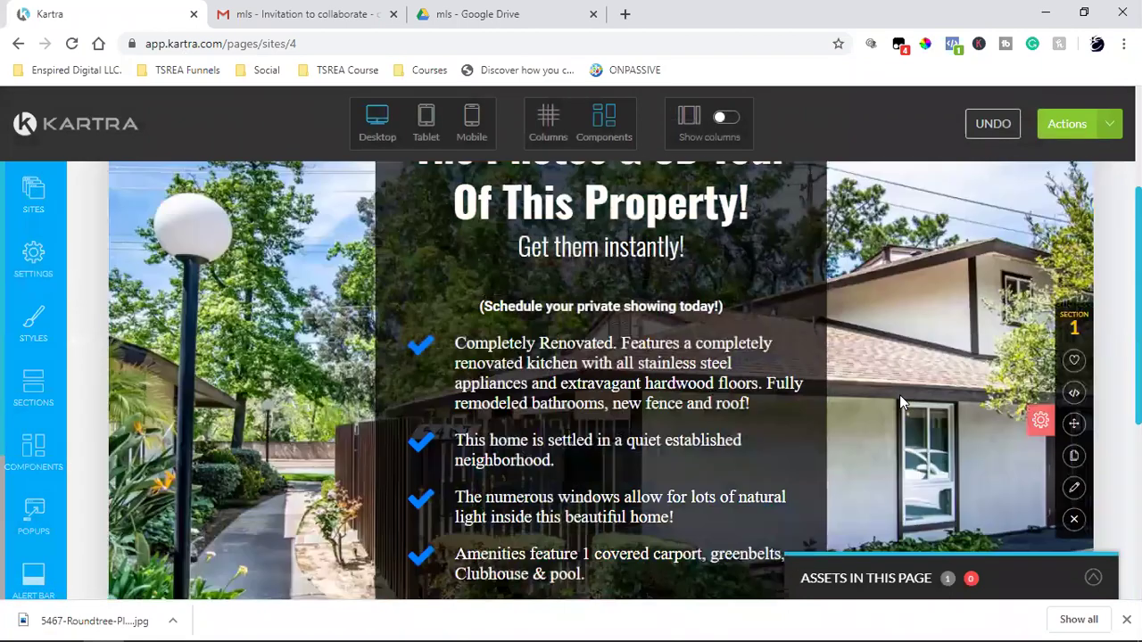
scroll(899, 394, up, 2)
scroll(899, 395, down, 5)
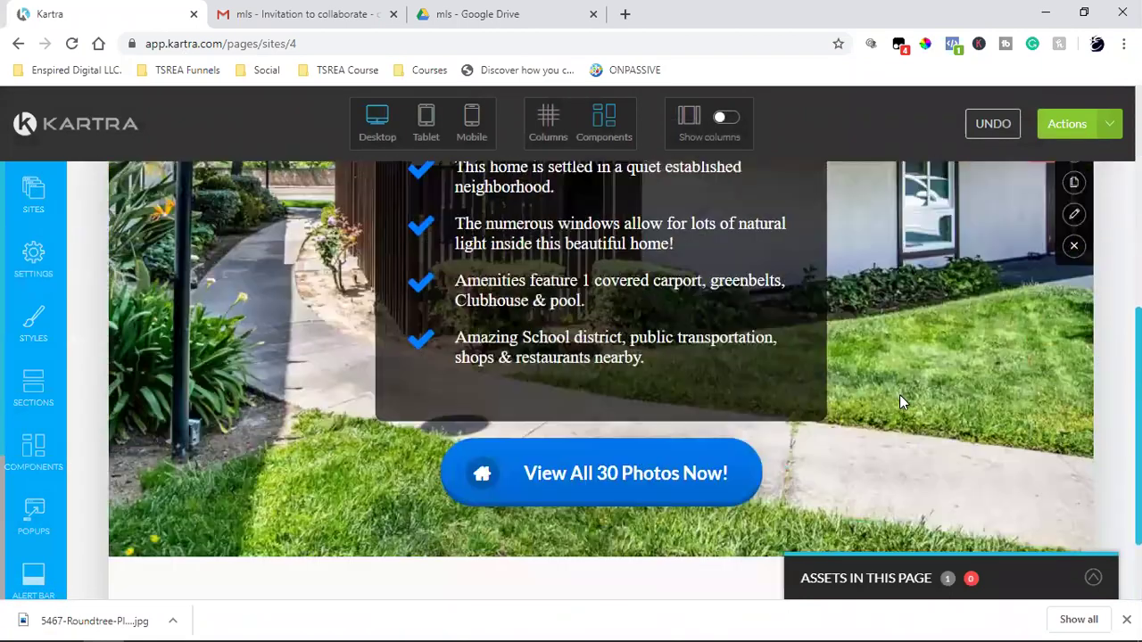
scroll(899, 394, up, 4)
scroll(899, 394, down, 2)
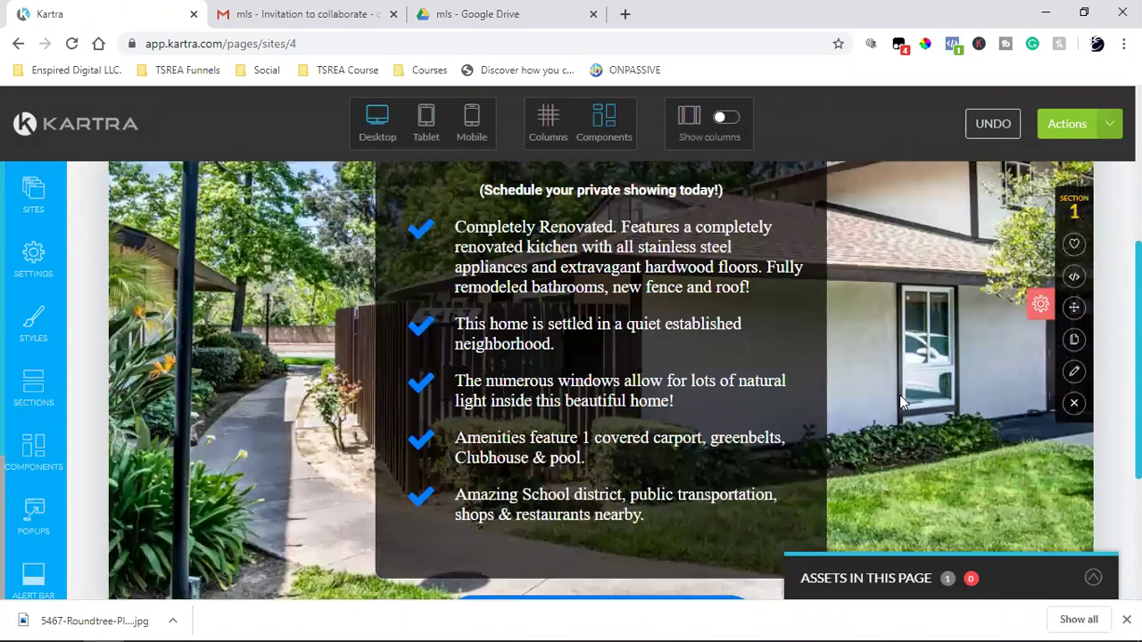
Step: Save the page's progress and scroll through it down to the View All 30 Photos Now! button
click(1075, 124)
click(1008, 196)
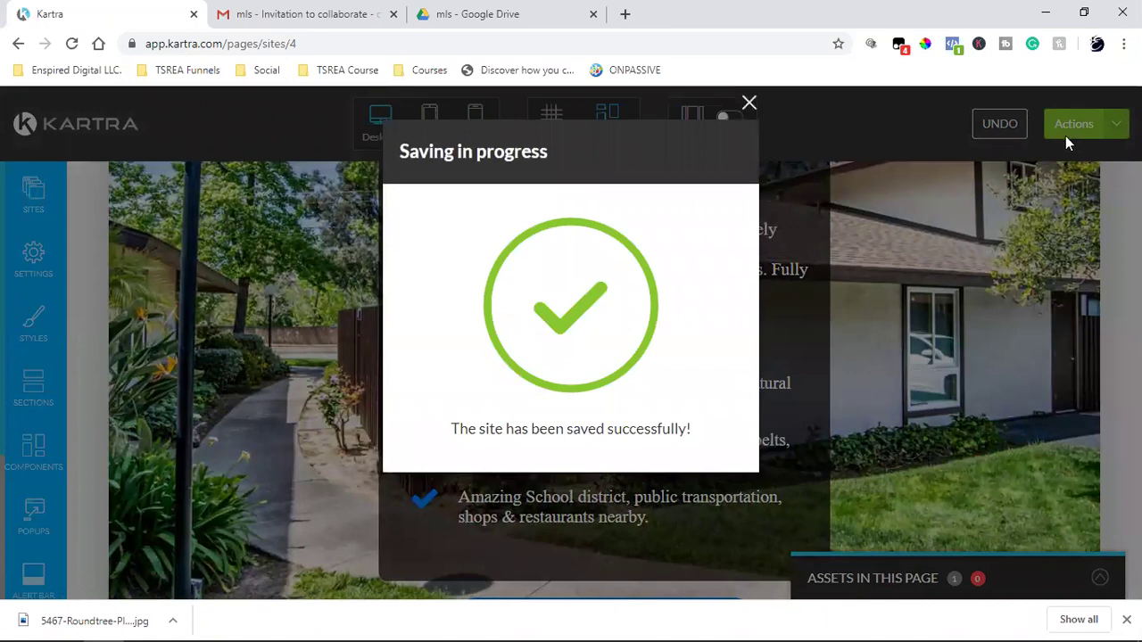
scroll(446, 304, down, 3)
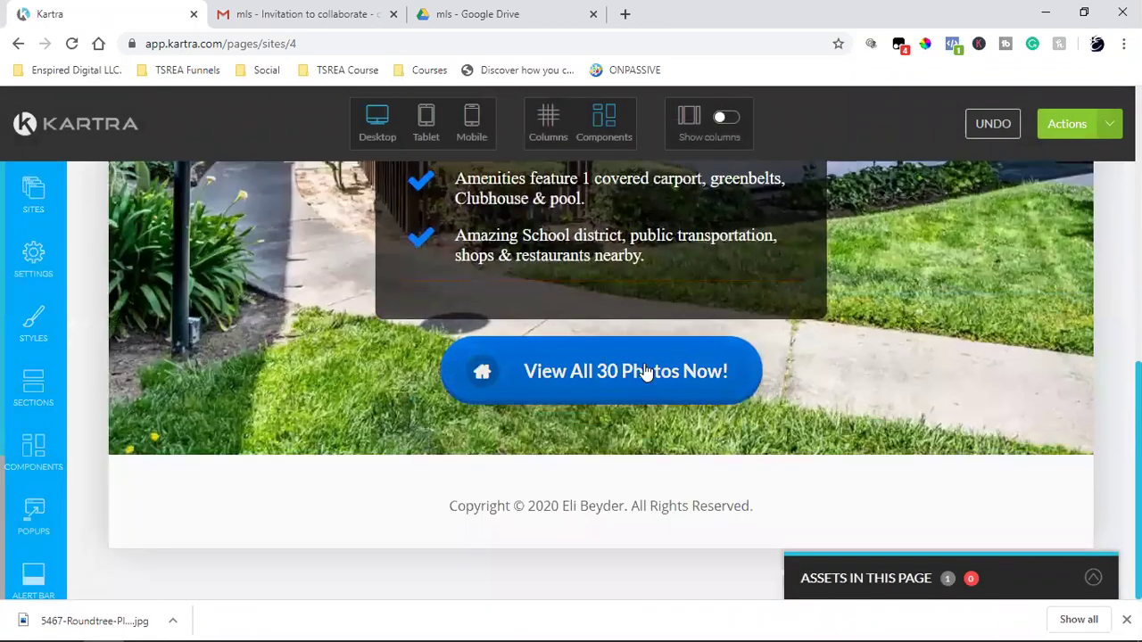
scroll(947, 343, up, 6)
scroll(956, 286, up, 1)
scroll(956, 286, down, 5)
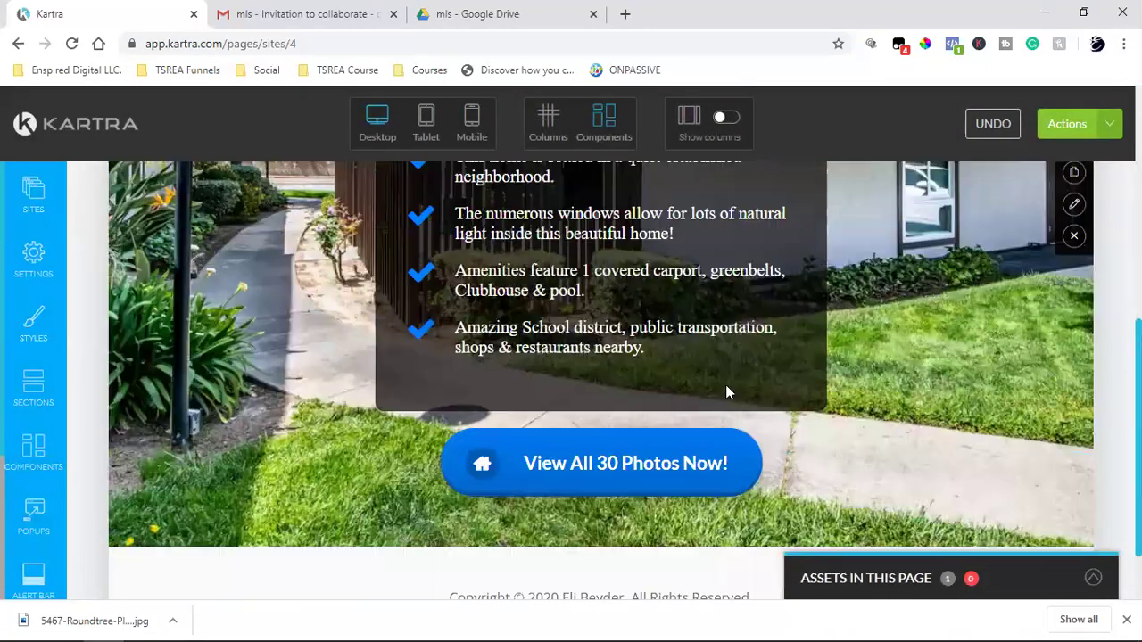
scroll(857, 411, up, 1)
scroll(844, 420, down, 3)
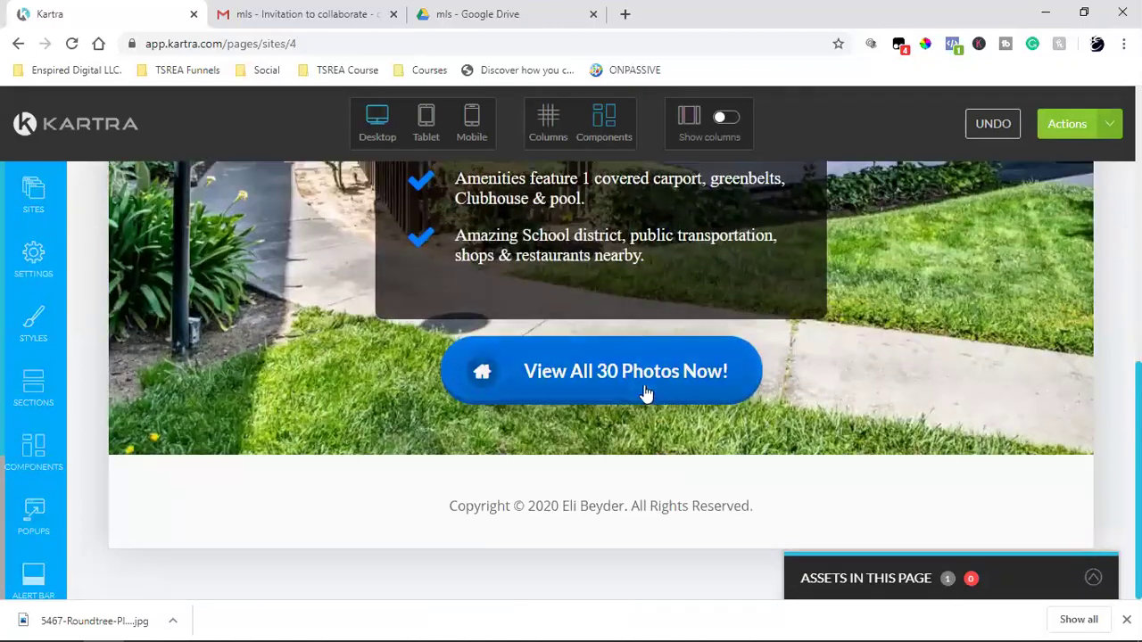
scroll(654, 389, up, 3)
scroll(851, 296, up, 3)
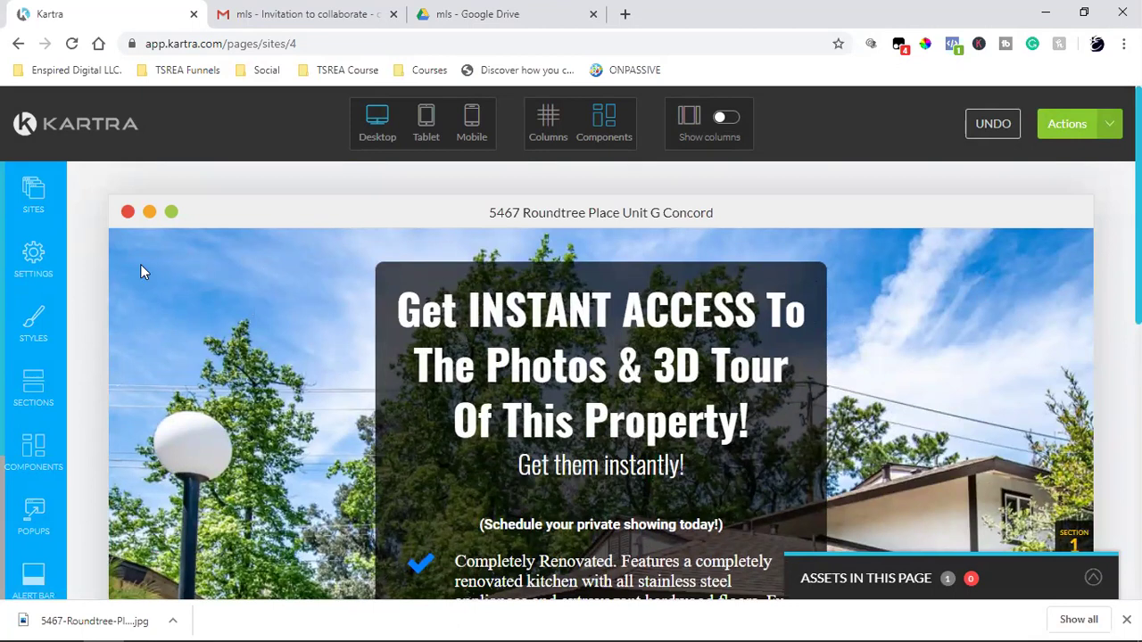
scroll(232, 265, down, 6)
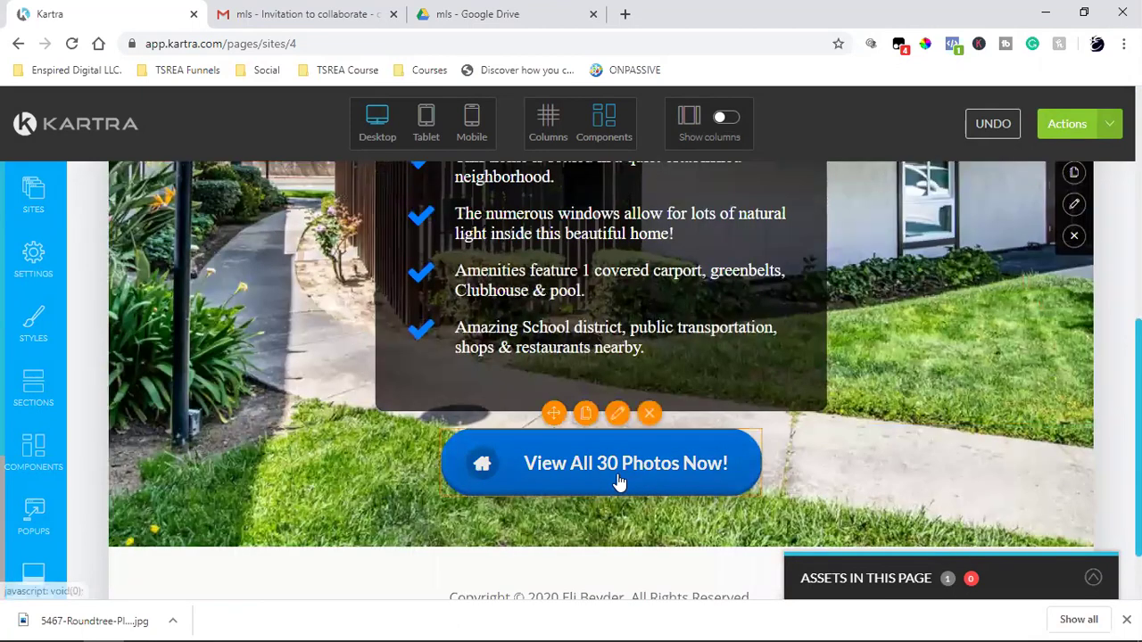
Step: Publish the page live, get its direct link, and open the jsU4 URL and domain list for editing
click(1099, 134)
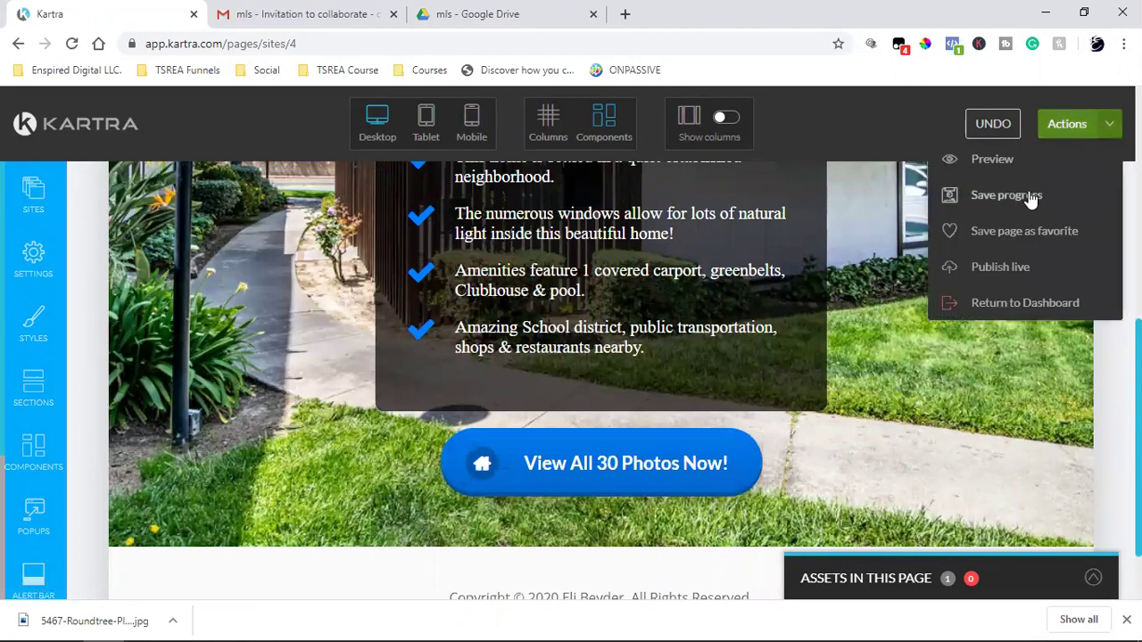
click(998, 271)
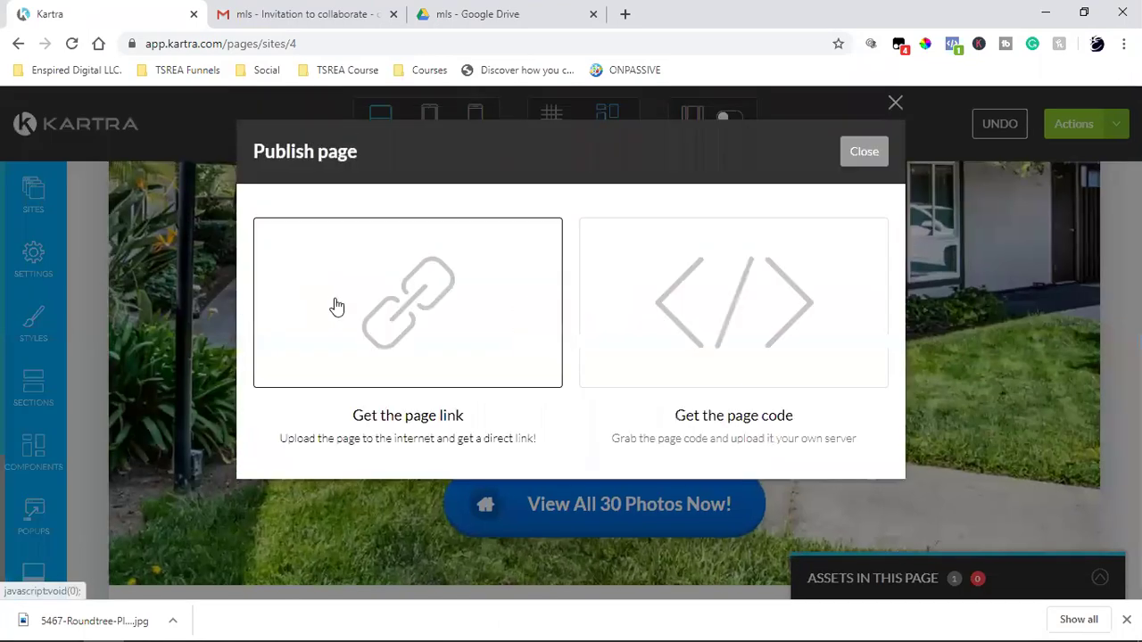
click(336, 306)
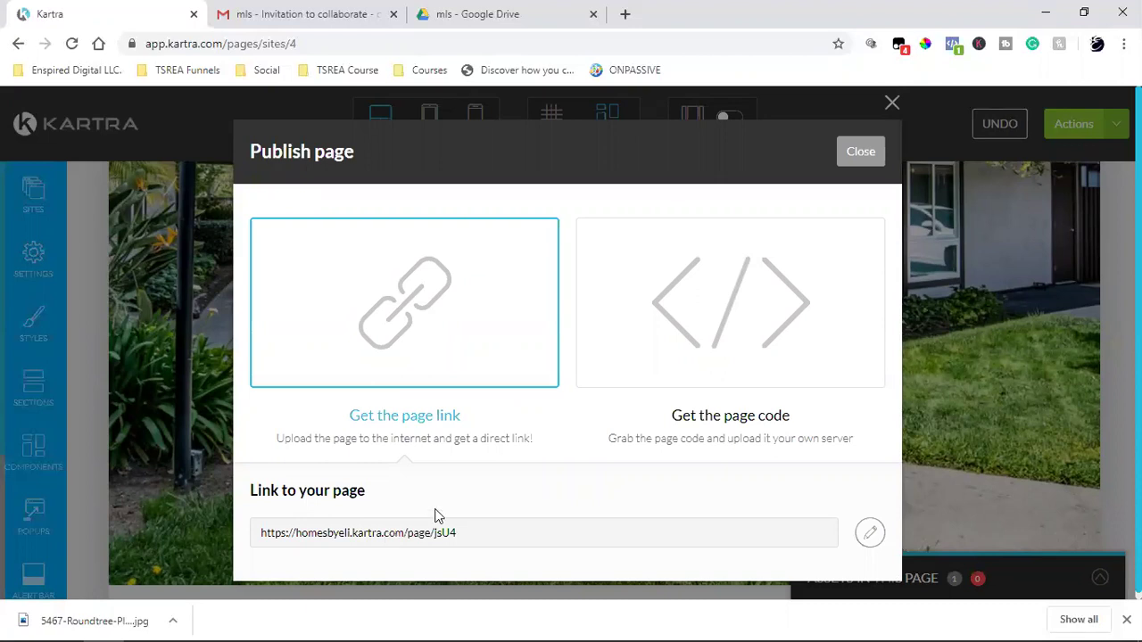
scroll(442, 513, down, 1)
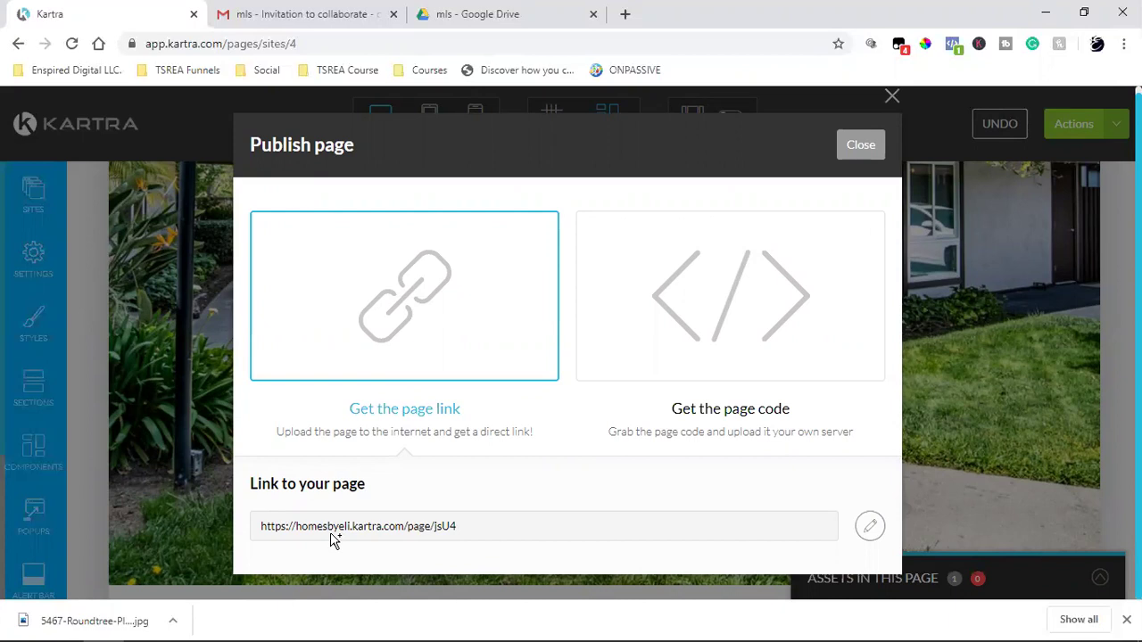
click(863, 533)
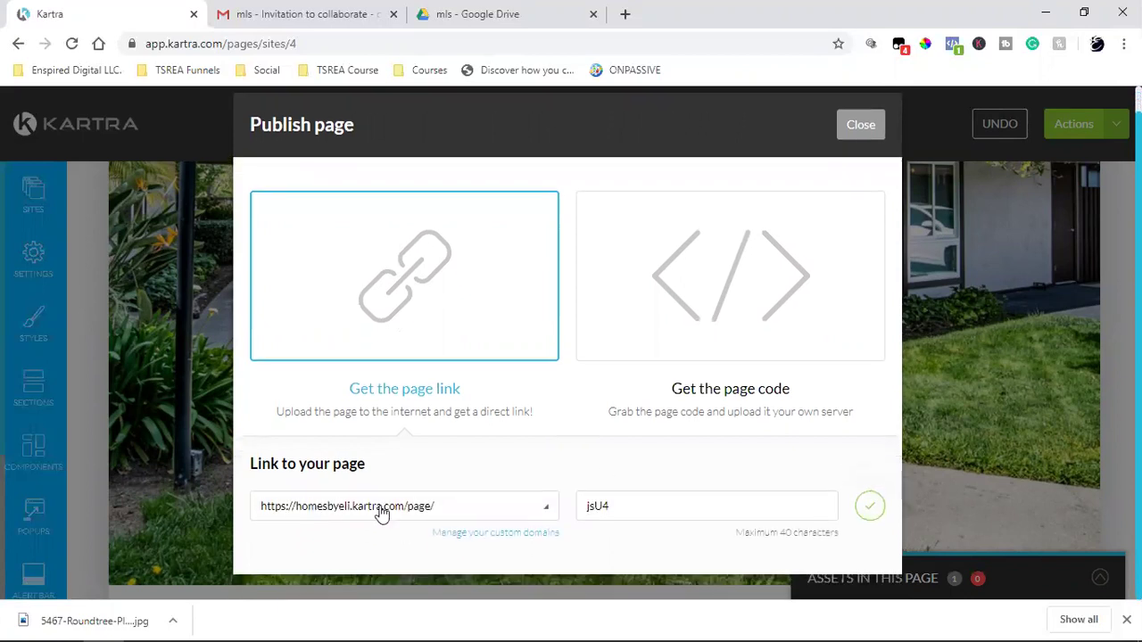
click(380, 510)
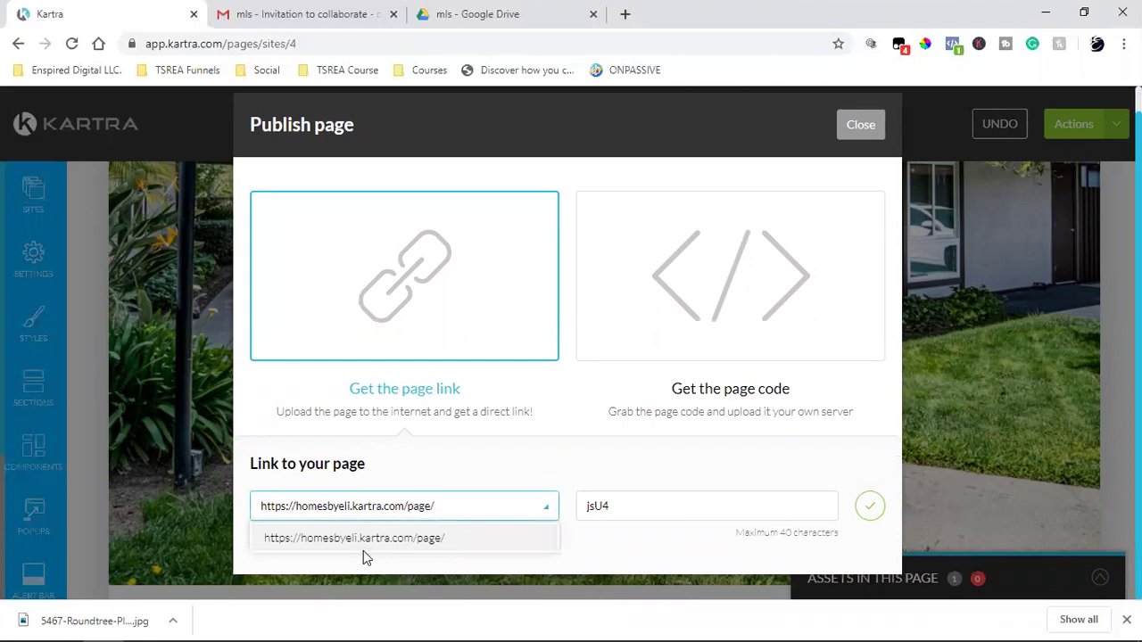
double_click(645, 509)
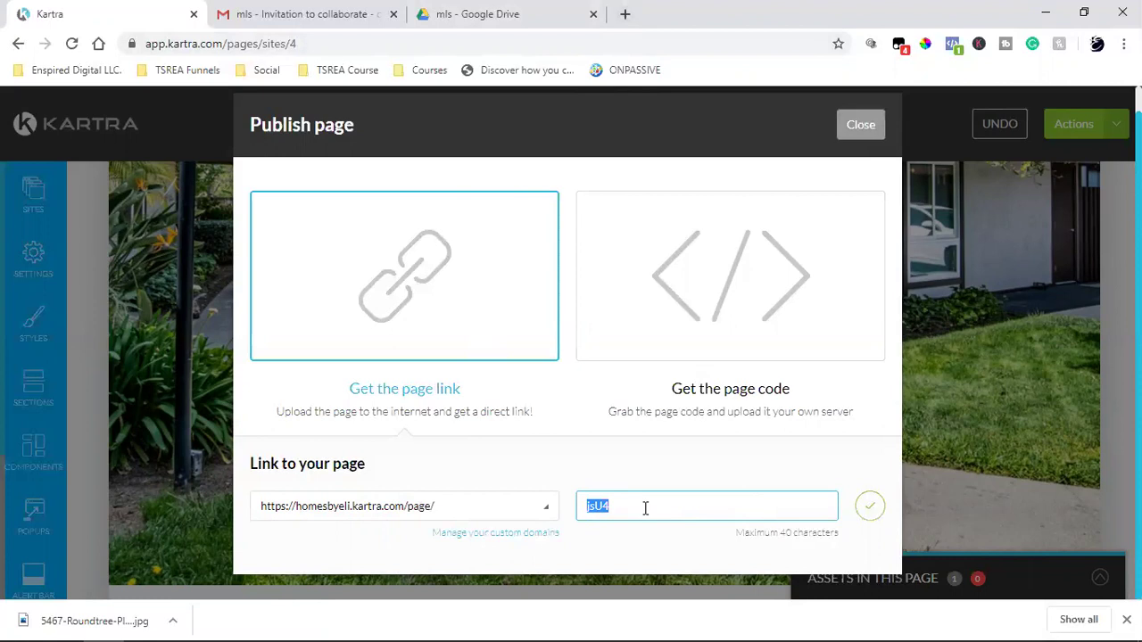
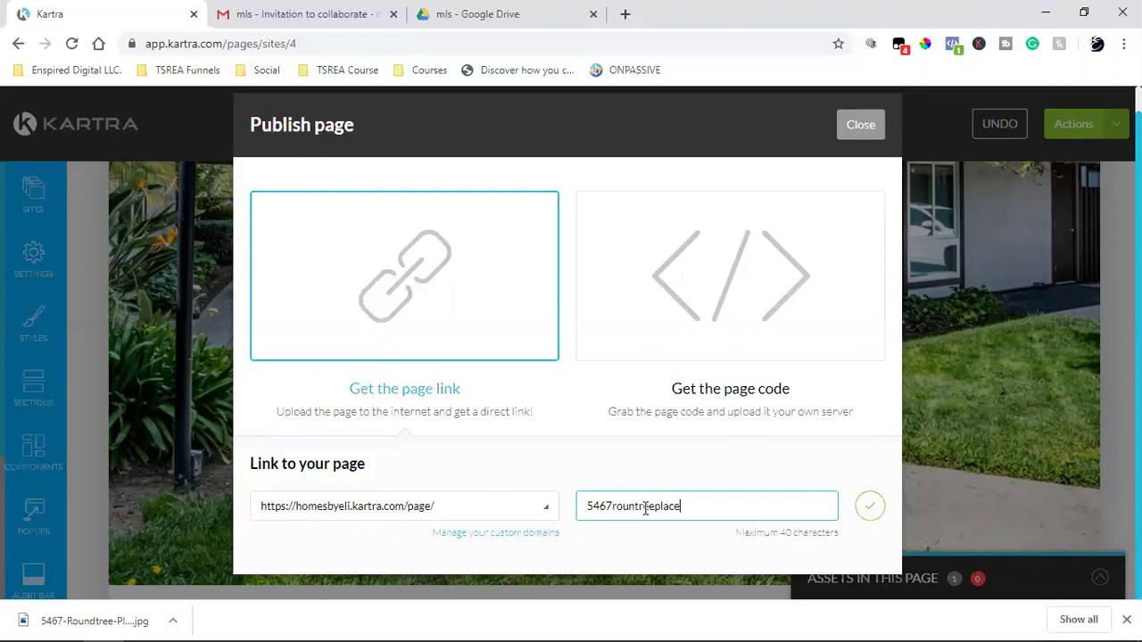
click(872, 508)
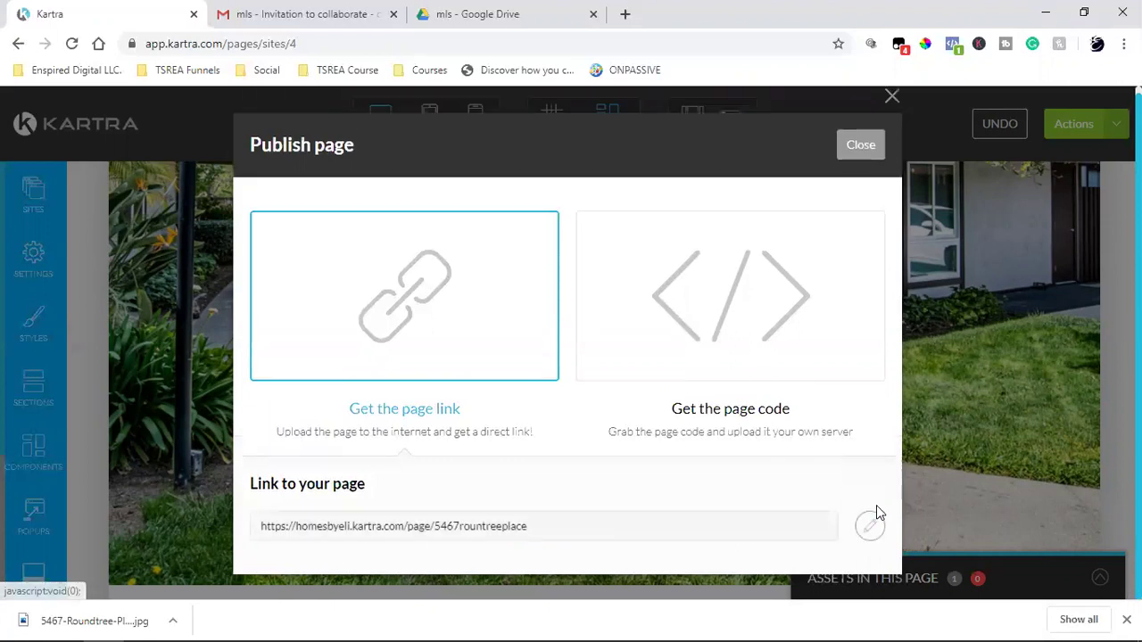
triple_click(390, 528)
right_click(389, 528)
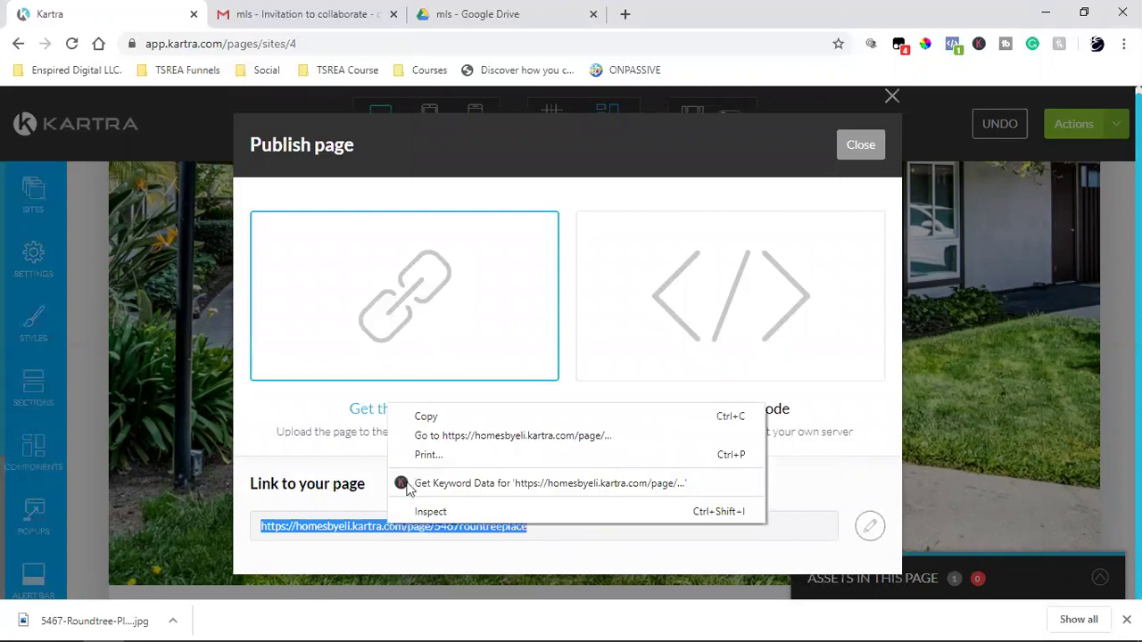
click(438, 418)
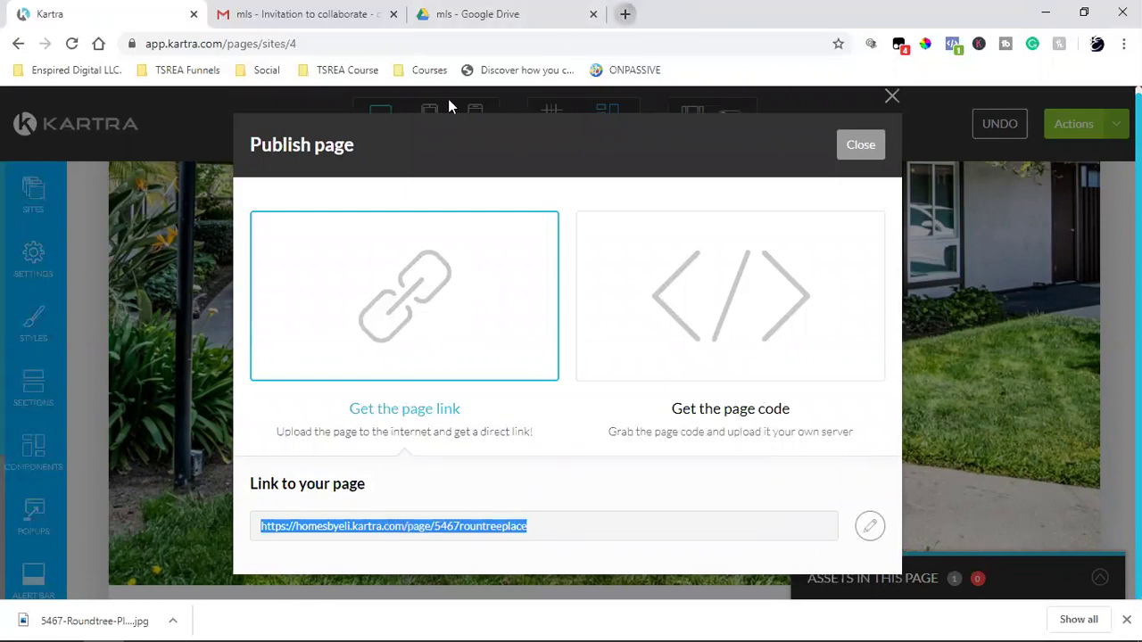
key(ctrl+t)
key(ctrl+v)
key(Return)
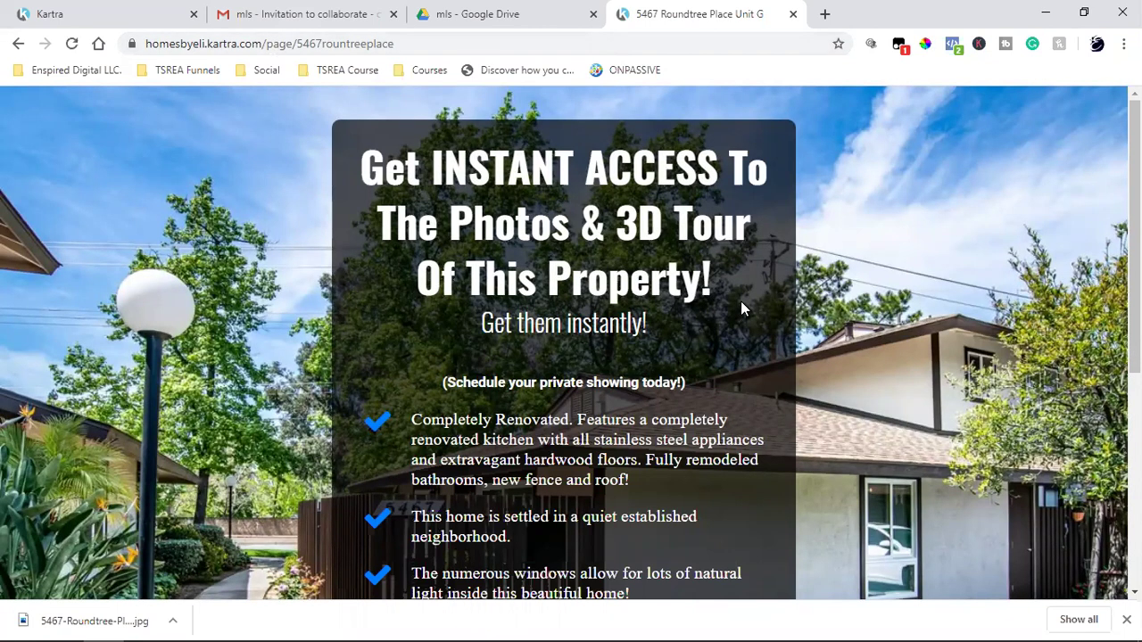
Step: On the live page, test View All 30 Photos Now! to show the thank-you opt-in popup, then close it
scroll(741, 301, down, 2)
scroll(852, 371, down, 3)
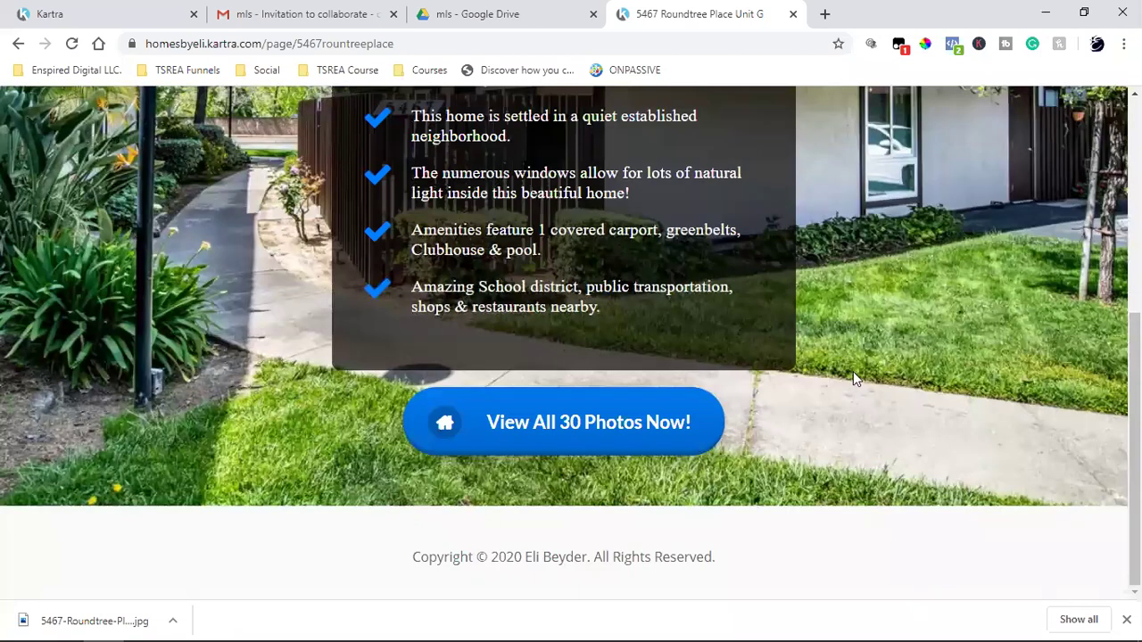
click(520, 422)
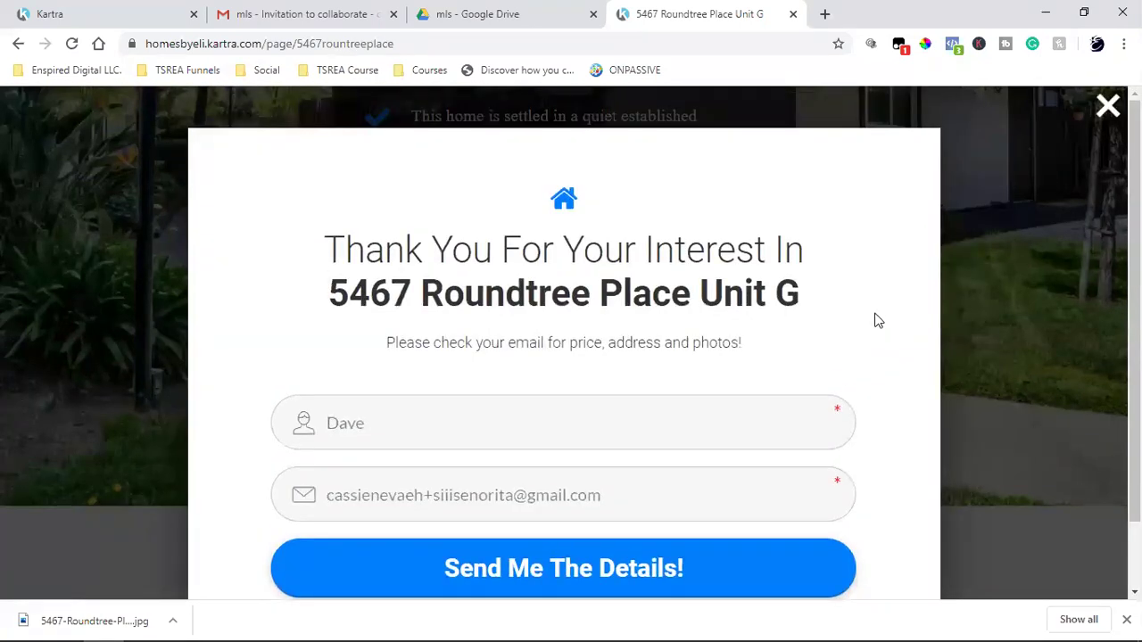
scroll(627, 367, down, 1)
scroll(975, 269, up, 1)
click(1108, 108)
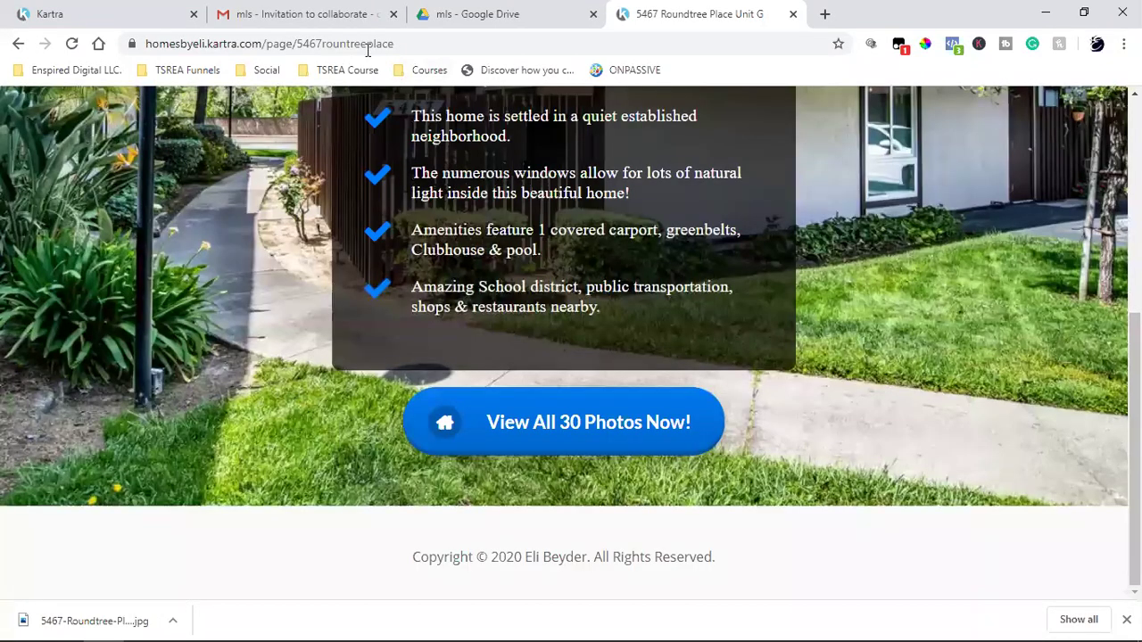
click(147, 11)
Step: Close the publish dialog and open the page's SEO parameters settings
click(855, 148)
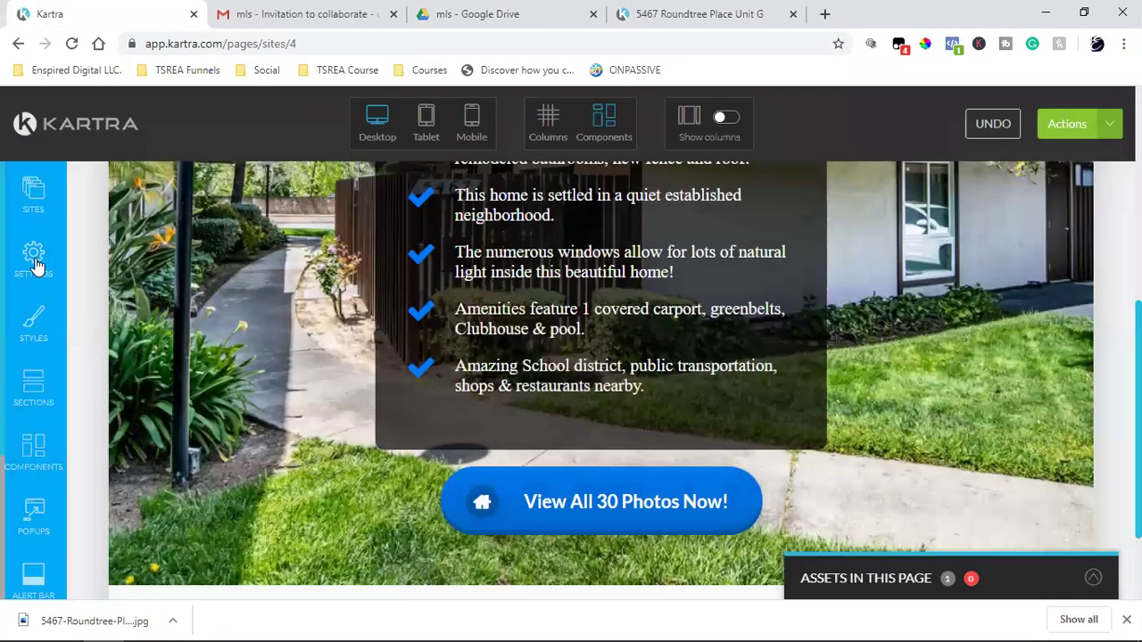
click(34, 260)
click(245, 263)
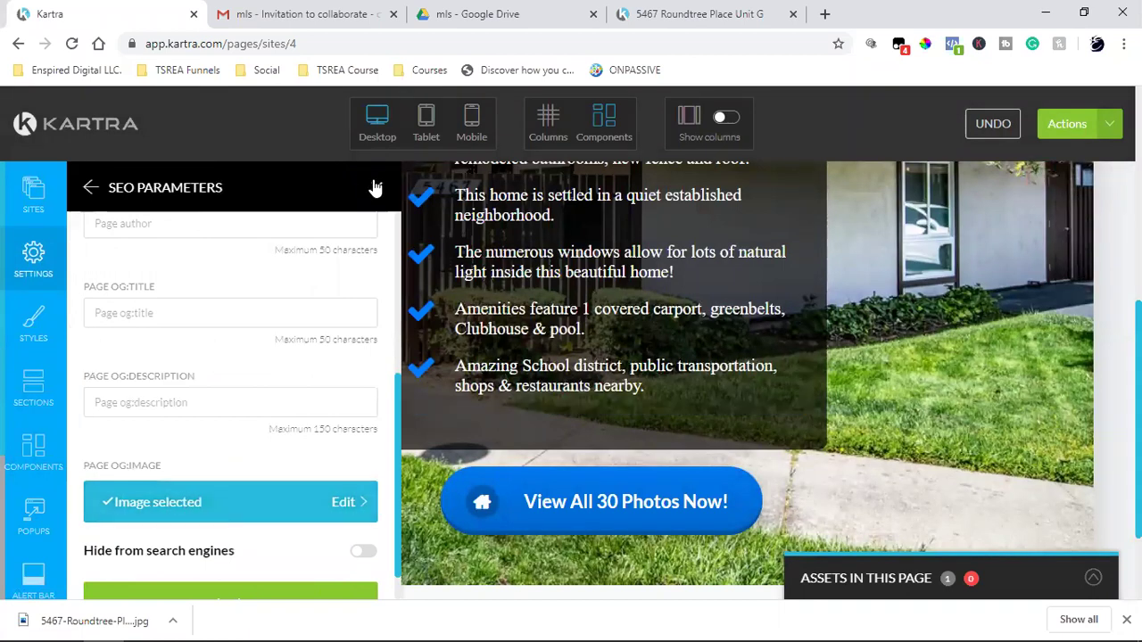
Step: Open the Enspired Digital Facebook page from the TSREA Funnels bookmarks and go to the home feed
click(824, 13)
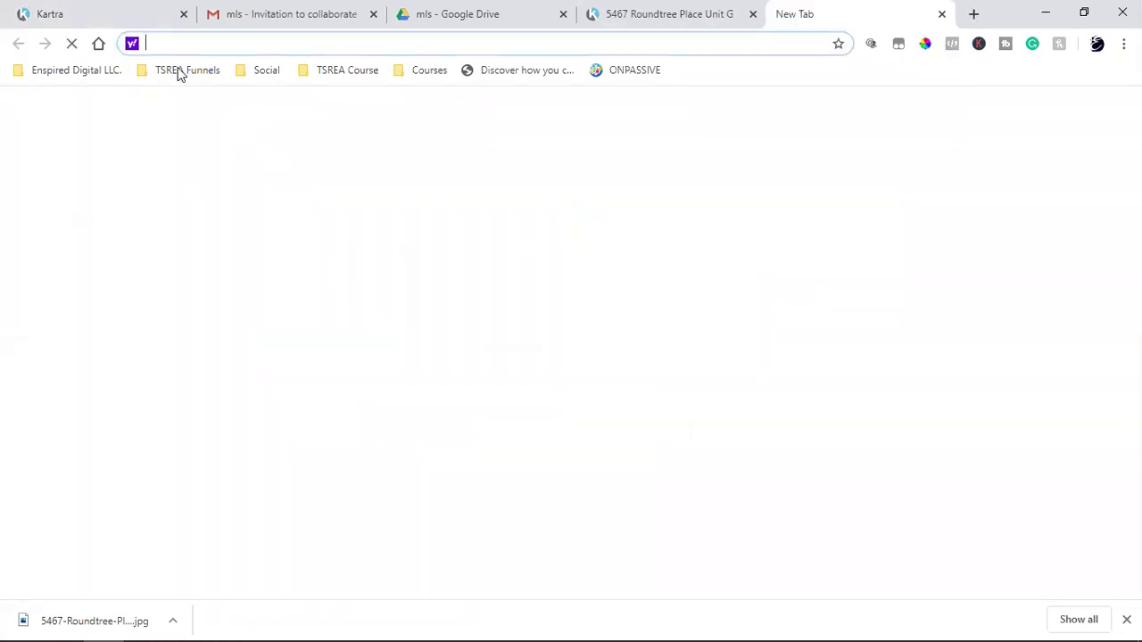
click(182, 69)
click(420, 257)
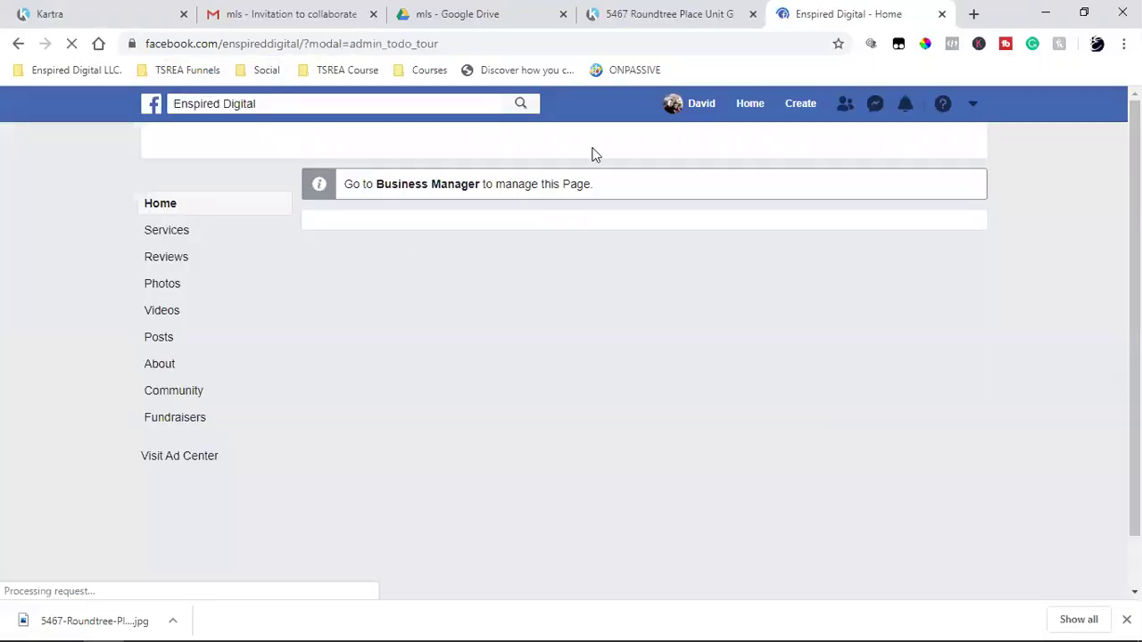
click(755, 107)
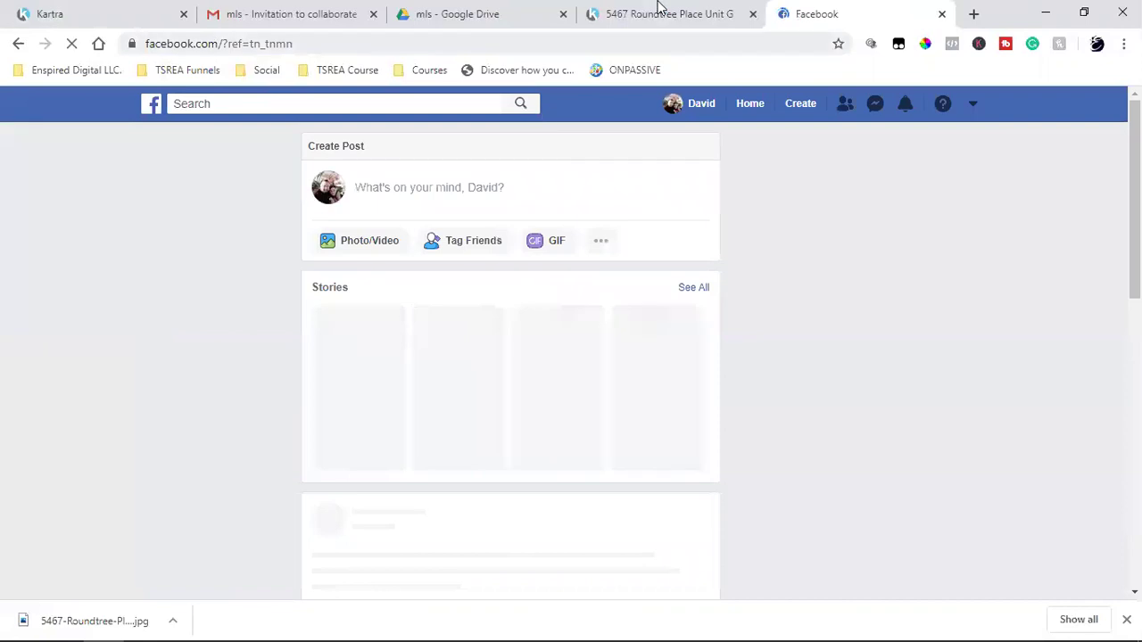
click(625, 15)
Step: Set the house photo as the page's SEO social share image and apply the settings
click(80, 9)
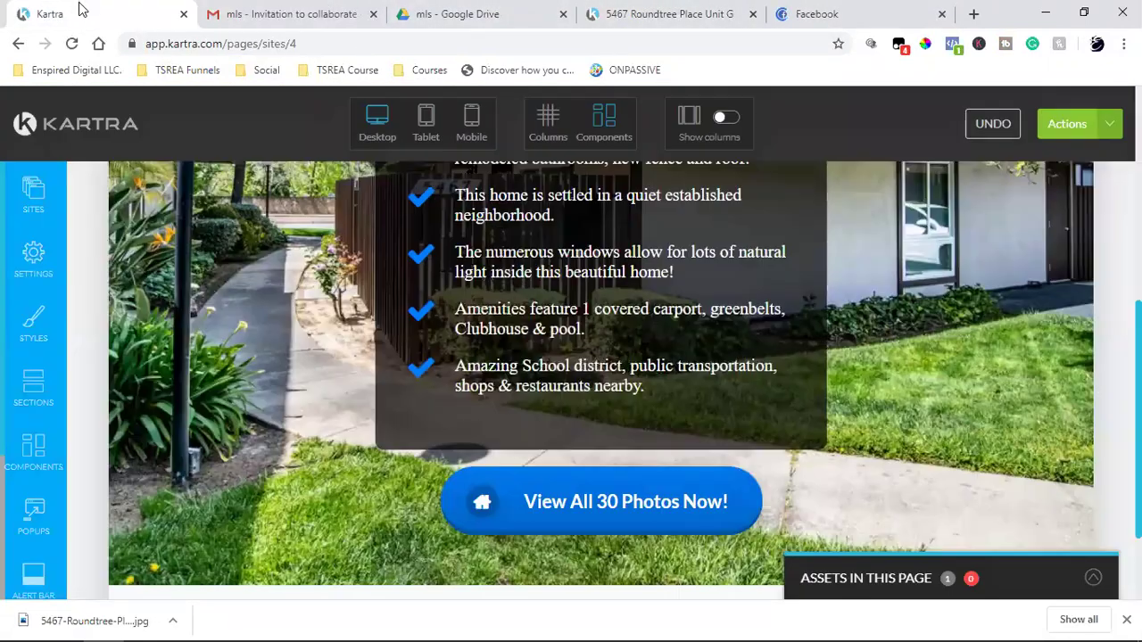
click(34, 253)
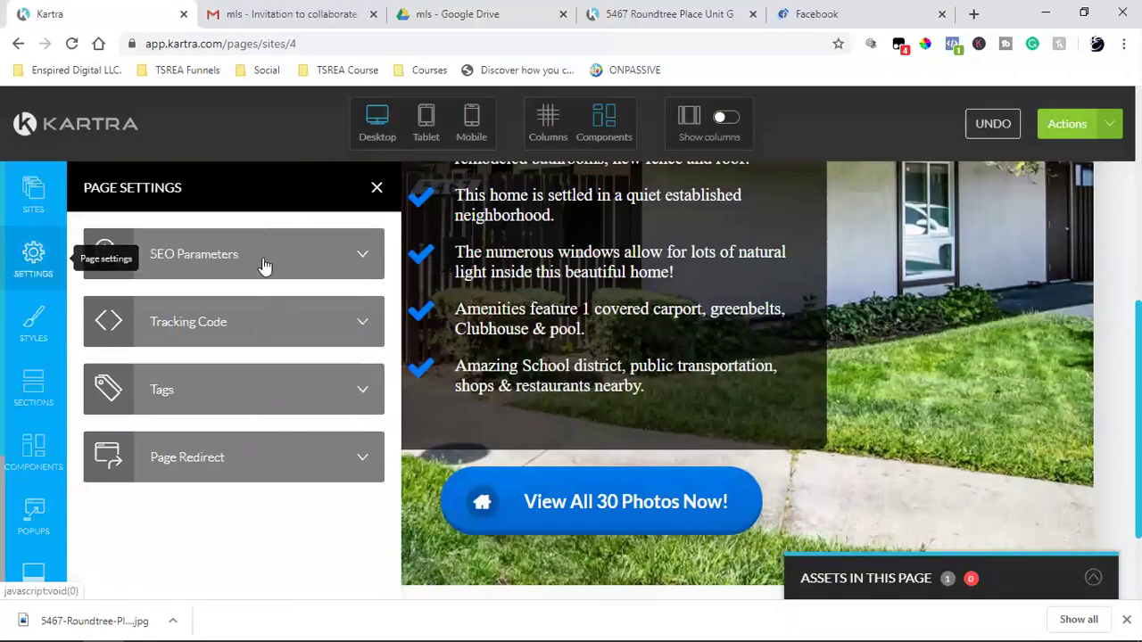
click(290, 266)
scroll(238, 460, down, 1)
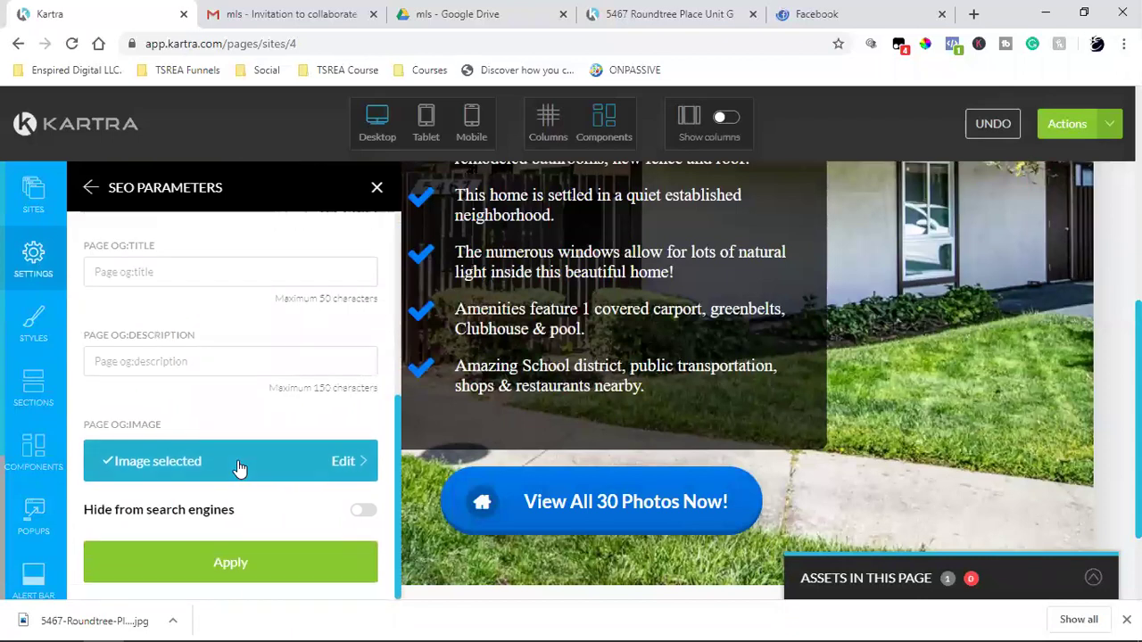
click(237, 460)
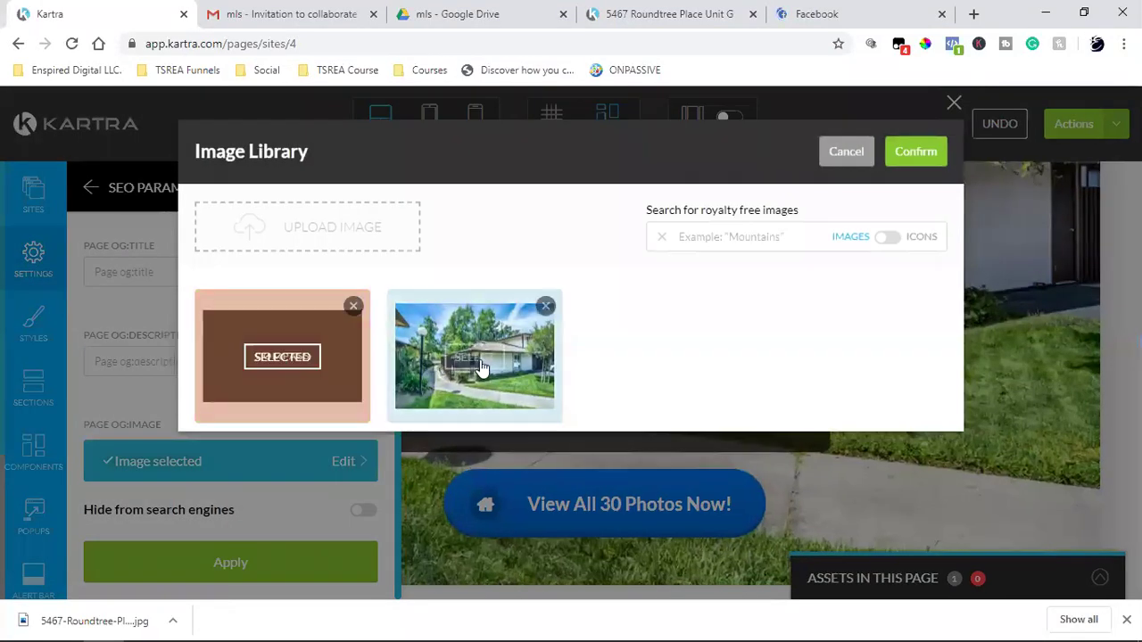
click(479, 366)
click(916, 151)
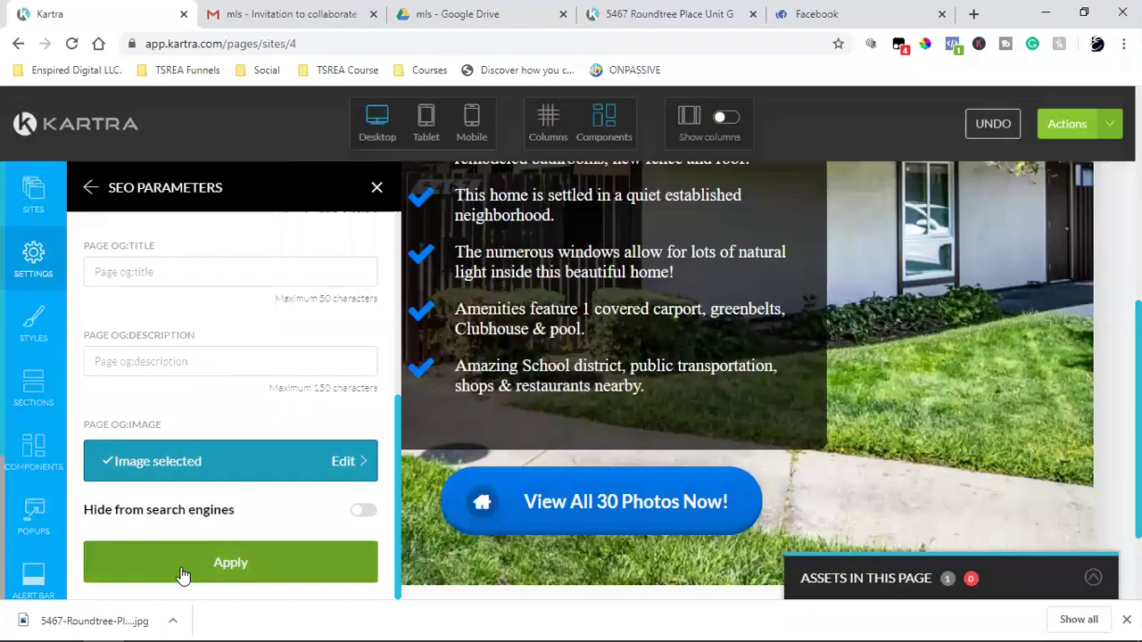
click(180, 566)
Step: Save progress and republish the page live, then close the publish dialog and return to Facebook
click(1110, 130)
click(1059, 203)
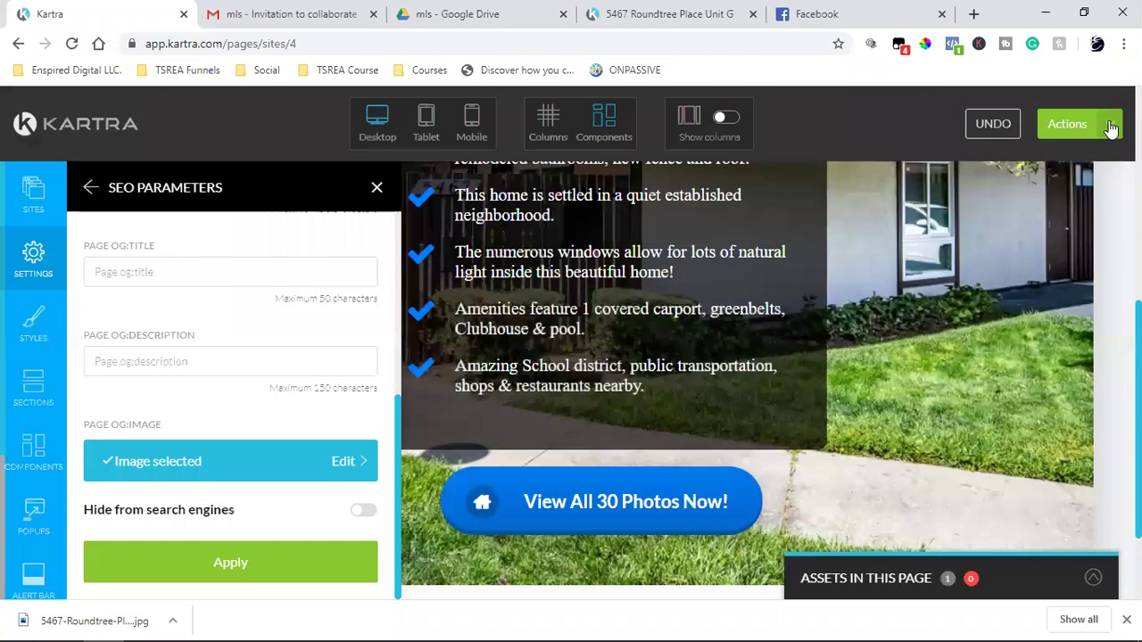
click(1111, 126)
click(1002, 265)
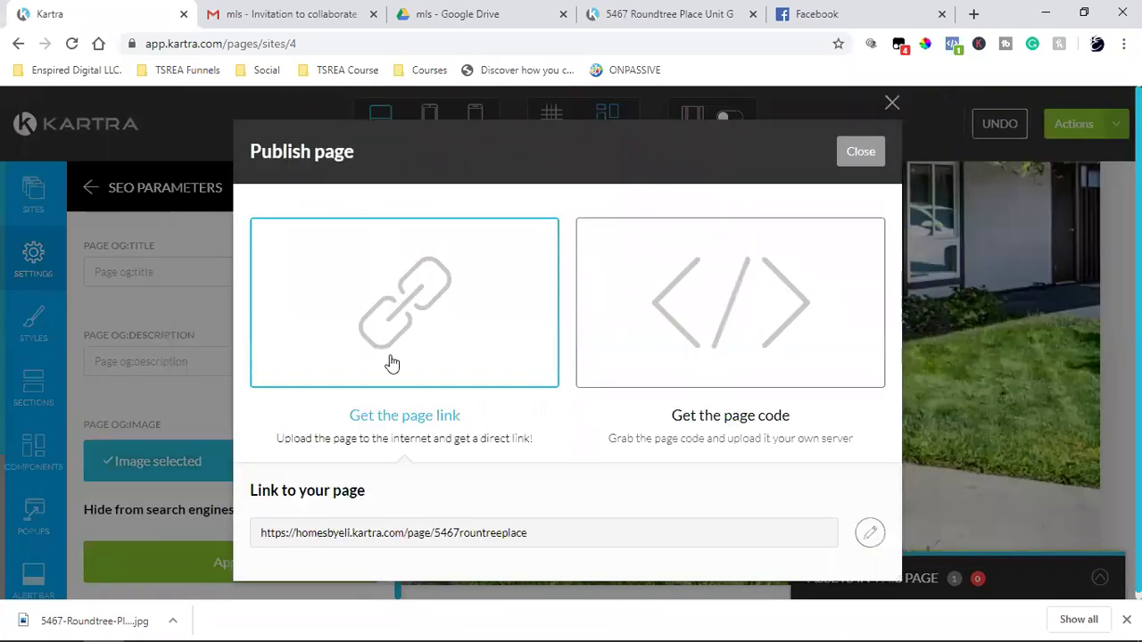
click(861, 153)
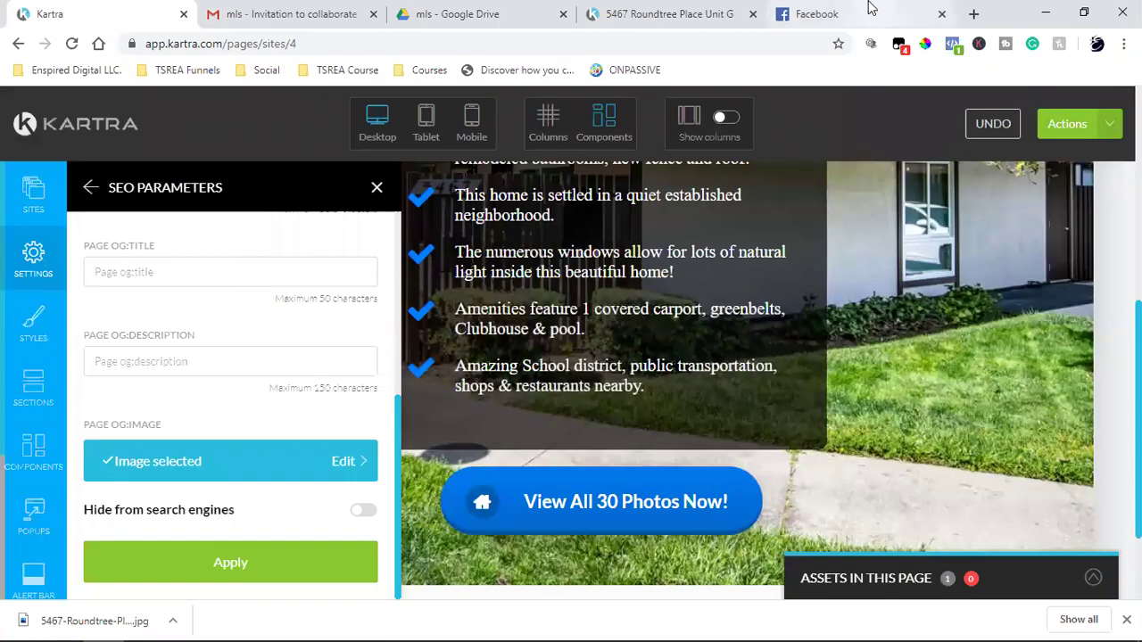
click(870, 11)
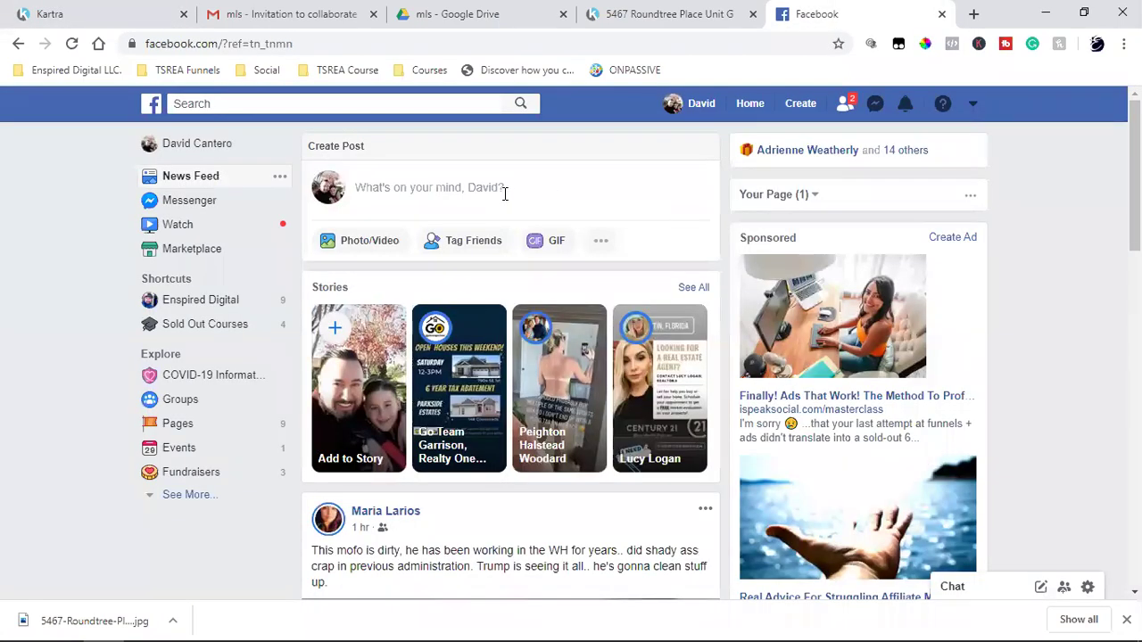
Step: Paste the property page link into a new Facebook post, select its preview, and return to Kartra
click(504, 193)
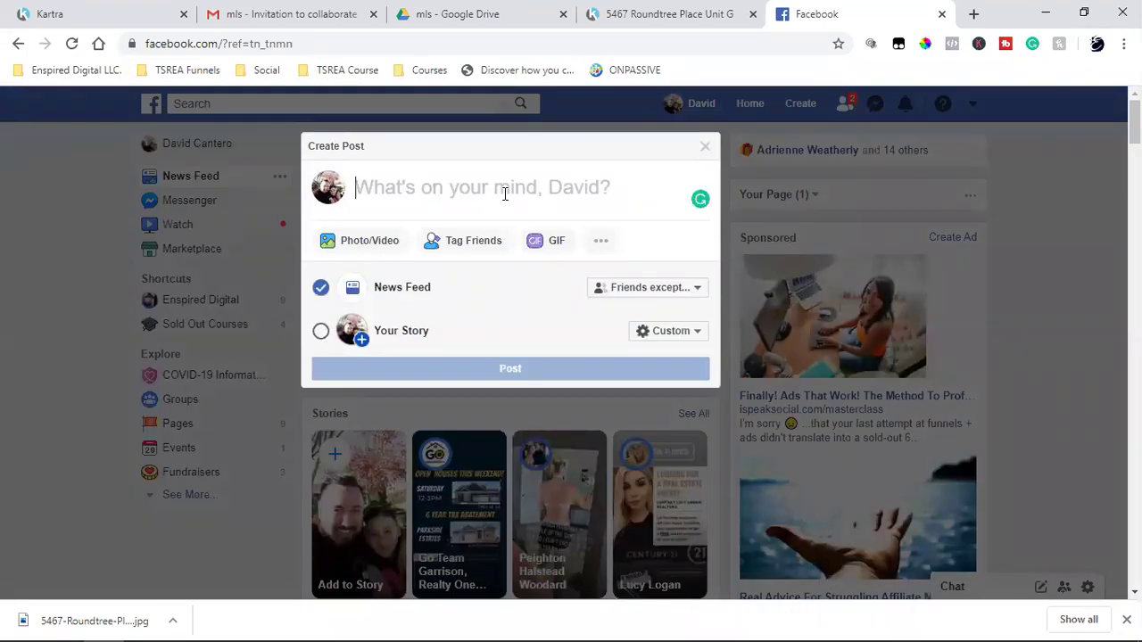
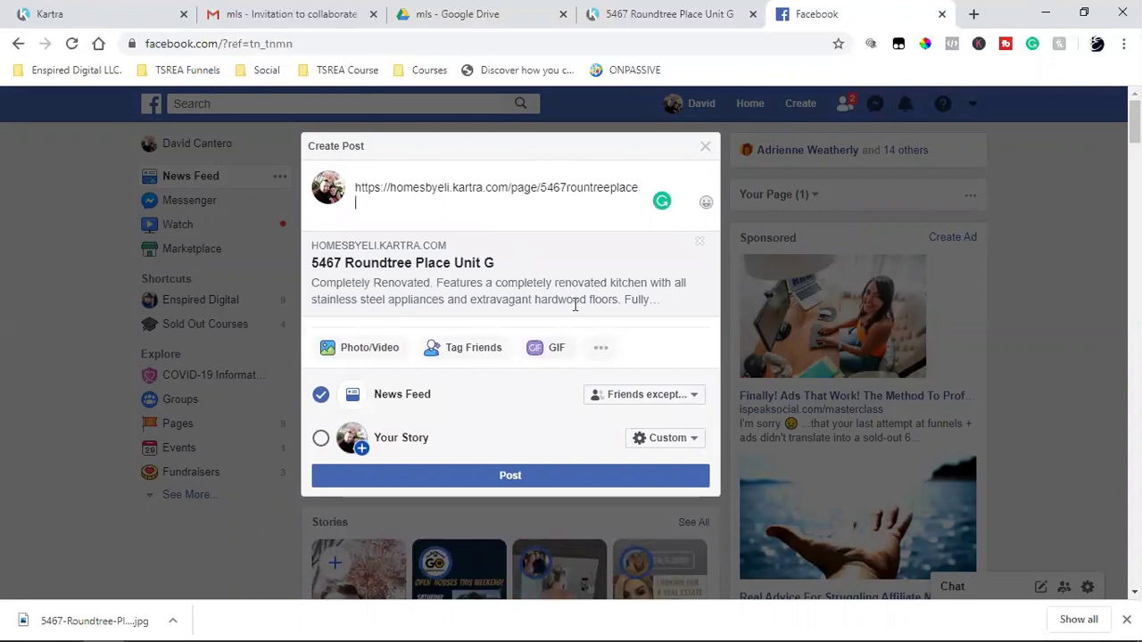
triple_click(463, 294)
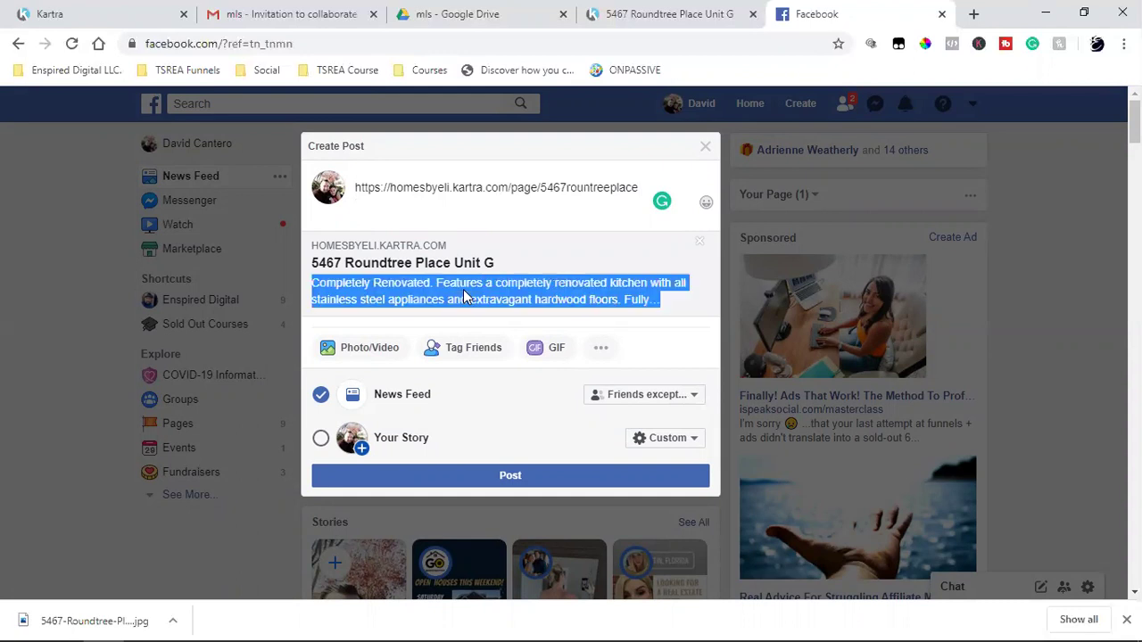
click(642, 13)
click(165, 13)
Step: Enter the page owner's name as the SEO Page Author
scroll(188, 350, up, 4)
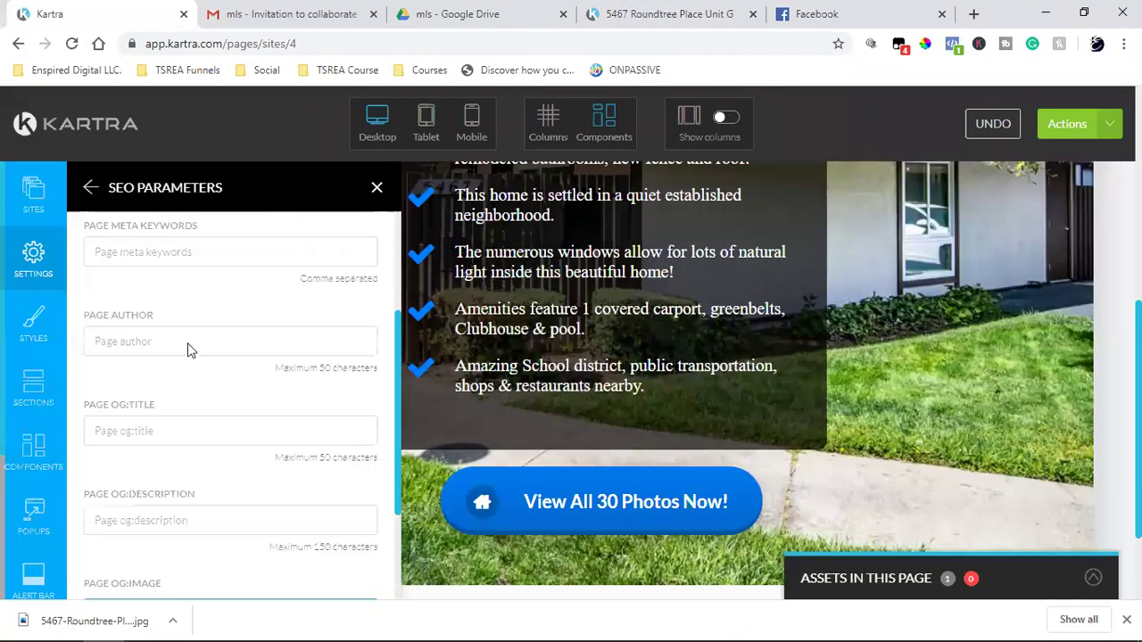
click(130, 344)
click(148, 433)
scroll(148, 432, down, 2)
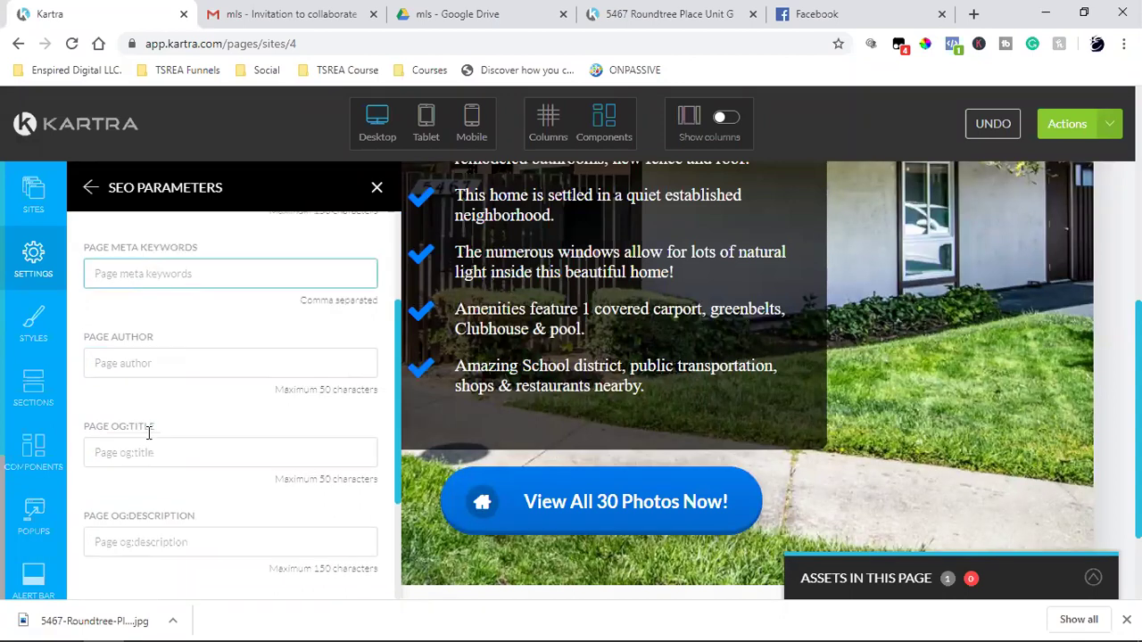
click(186, 373)
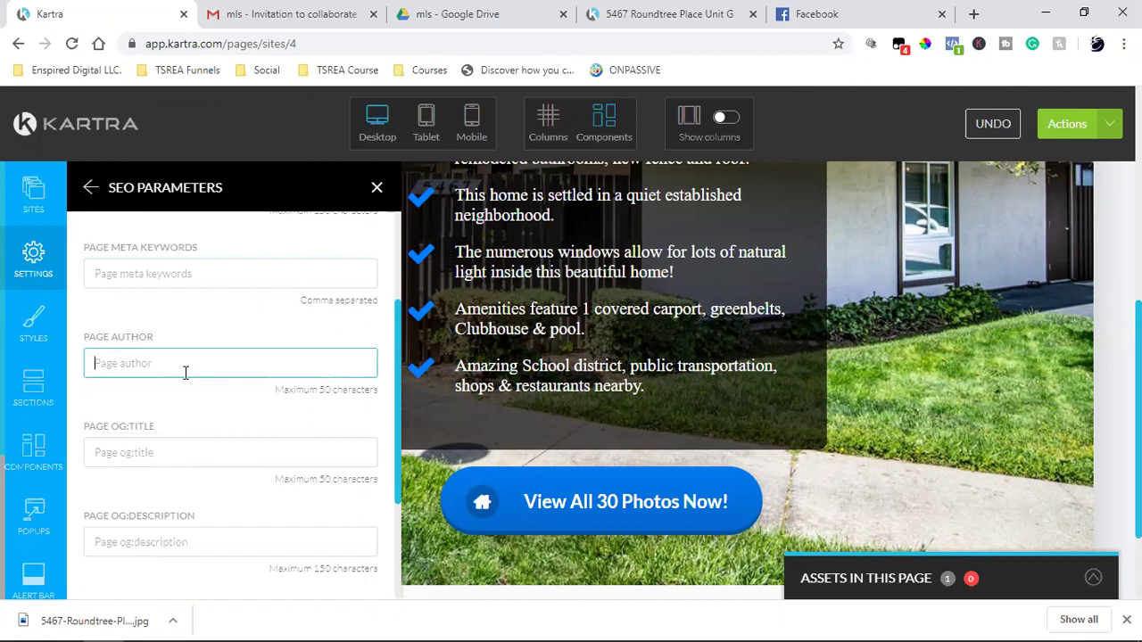
Step: Apply and close the SEO settings, then return to the Facebook post draft
scroll(184, 373, up, 3)
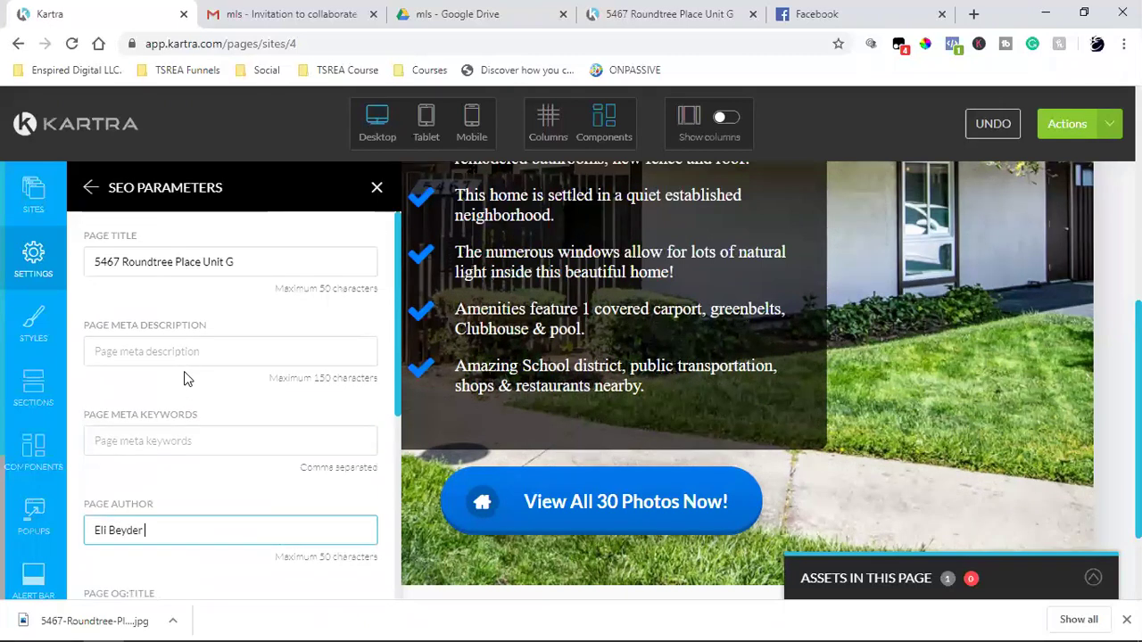
scroll(236, 438, down, 5)
scroll(235, 438, down, 2)
click(242, 564)
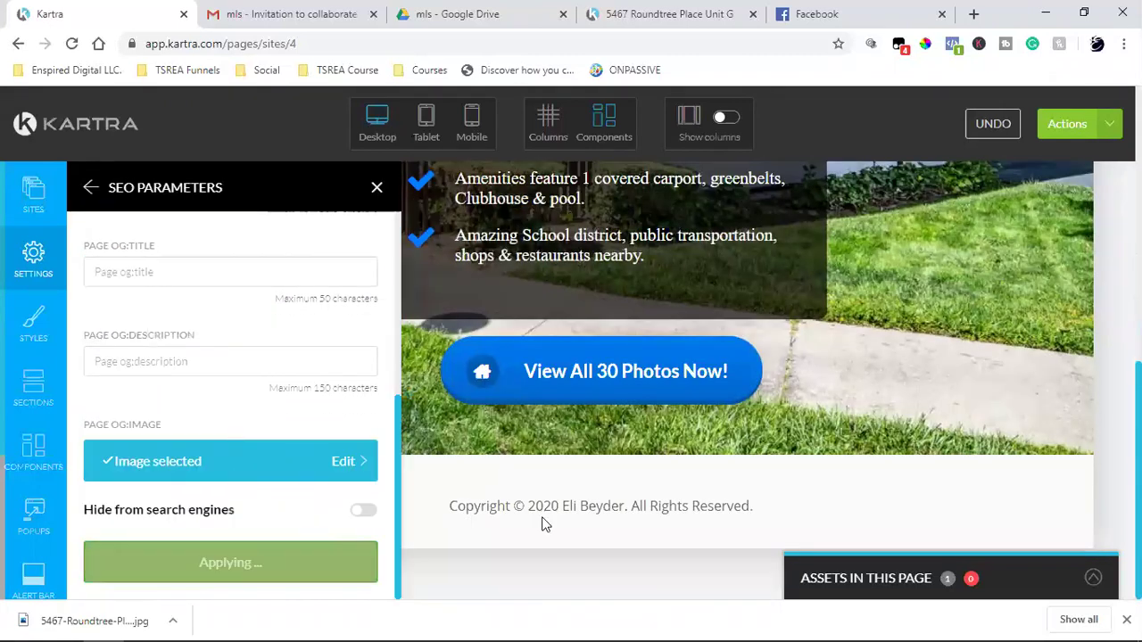
click(375, 190)
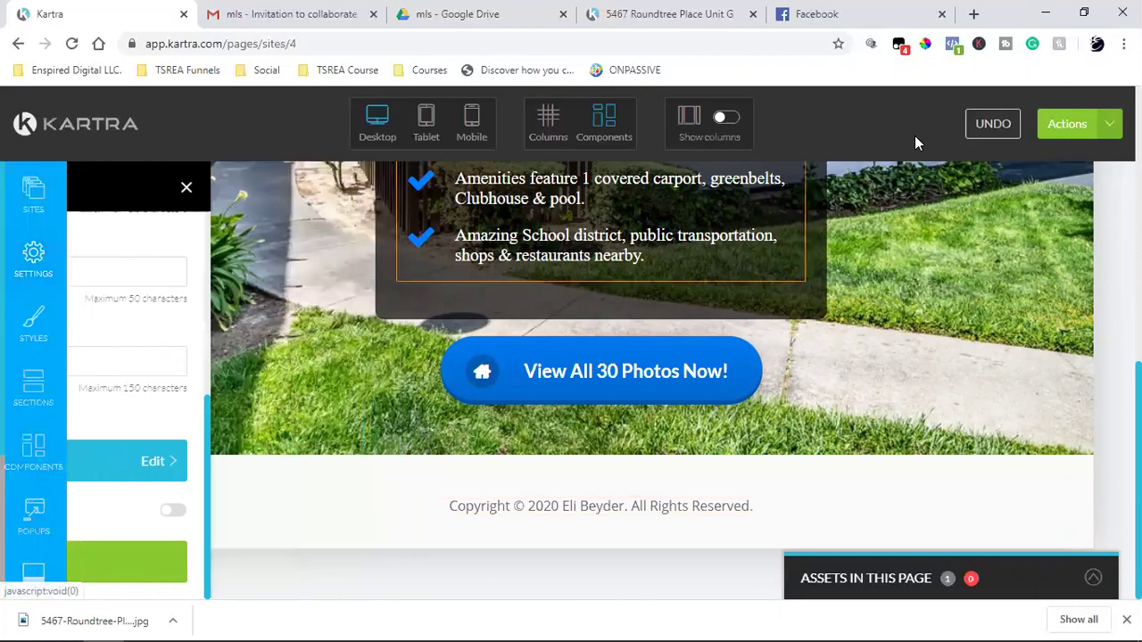
click(852, 13)
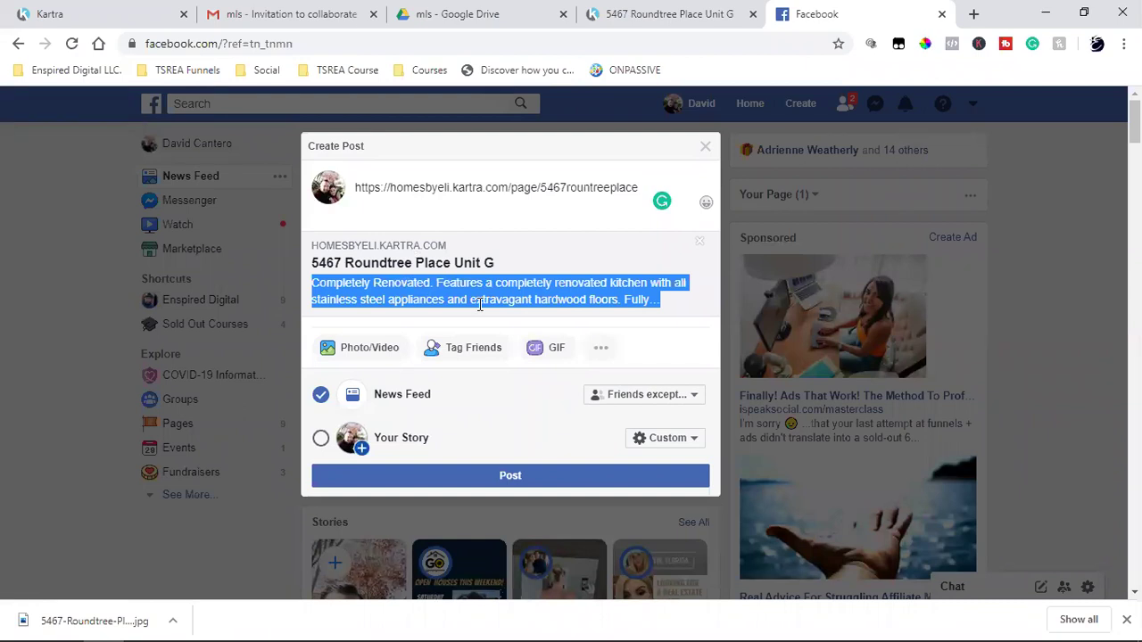
Step: Close the Facebook Create Post dialog without posting and return to the Kartra editor
click(522, 187)
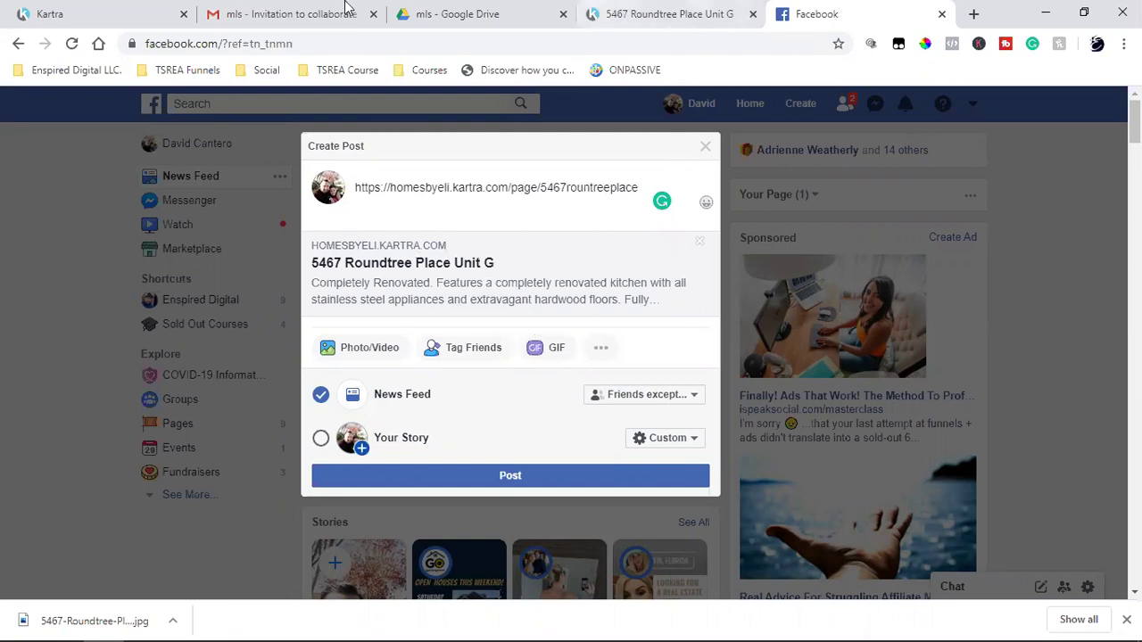
click(705, 150)
click(54, 13)
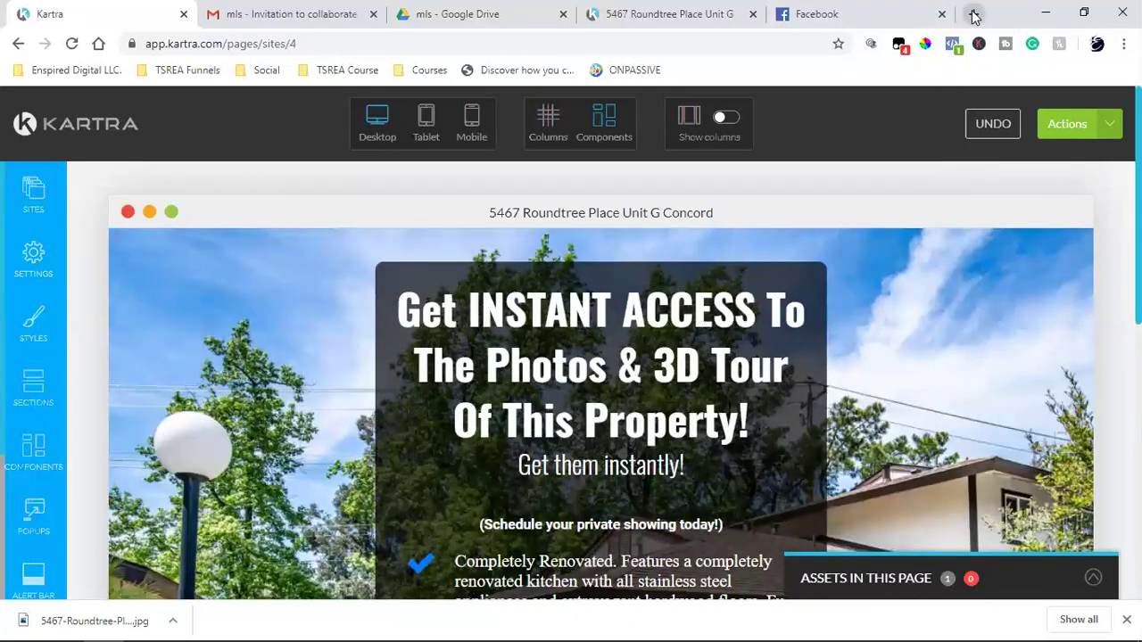
Step: Sample the sky photo's blue with ColorPick Eyedropper and copy hex 1887D9
click(927, 46)
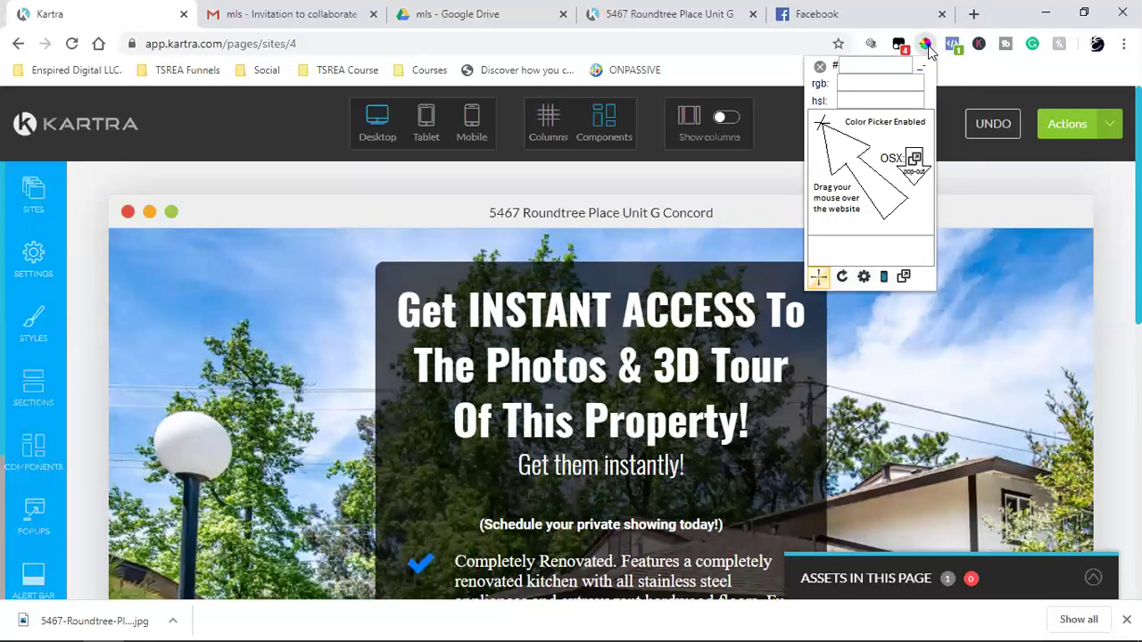
click(959, 125)
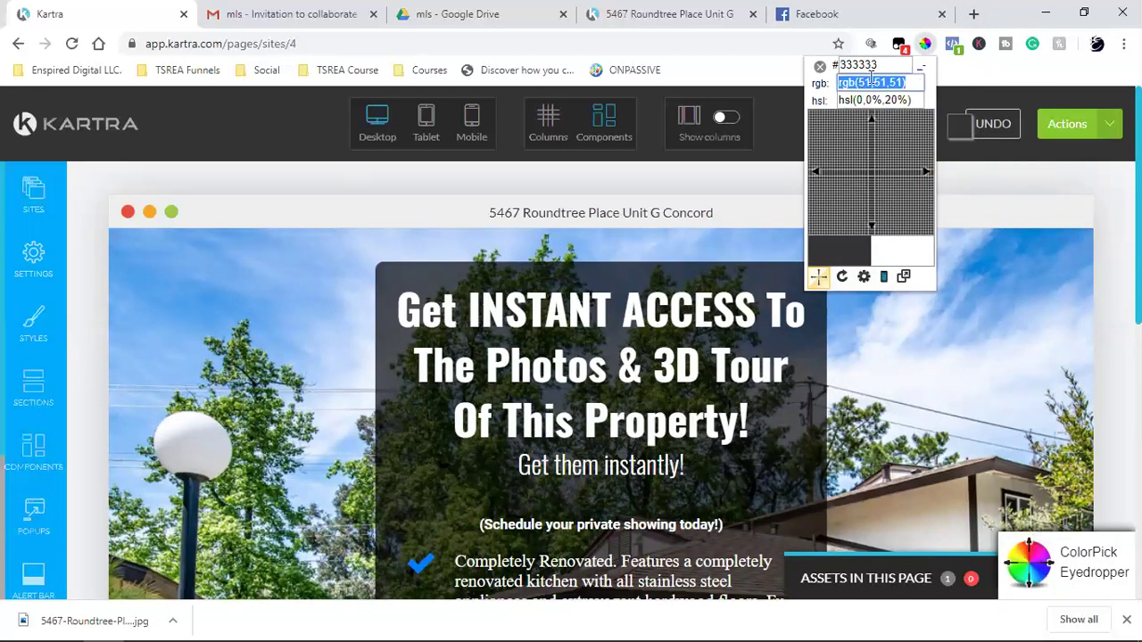
click(819, 70)
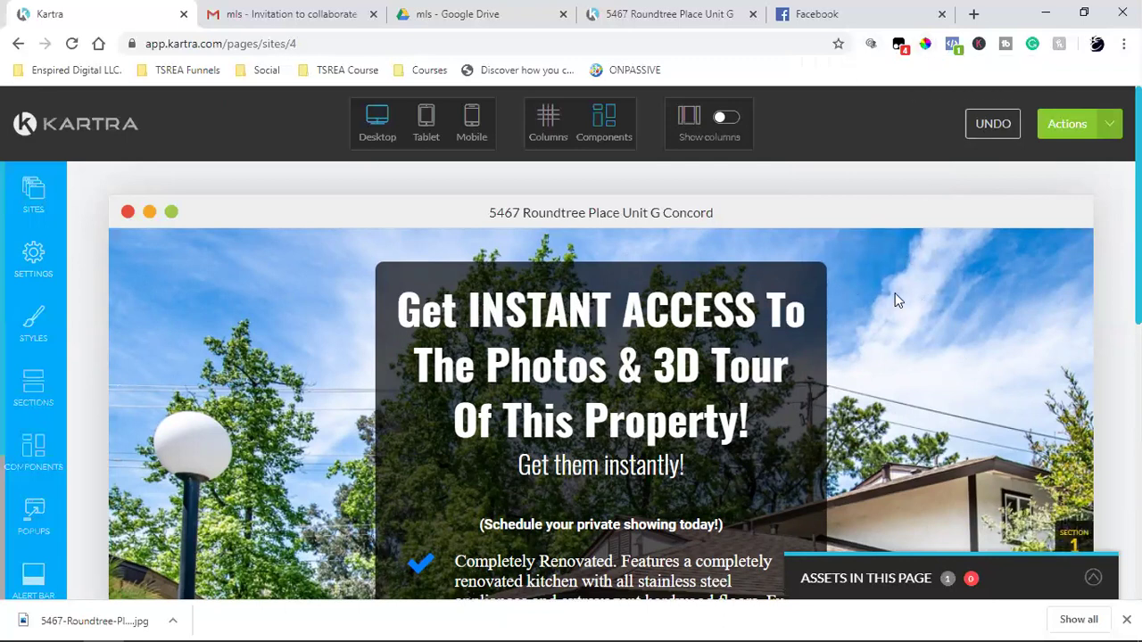
scroll(908, 321, down, 4)
scroll(903, 329, up, 4)
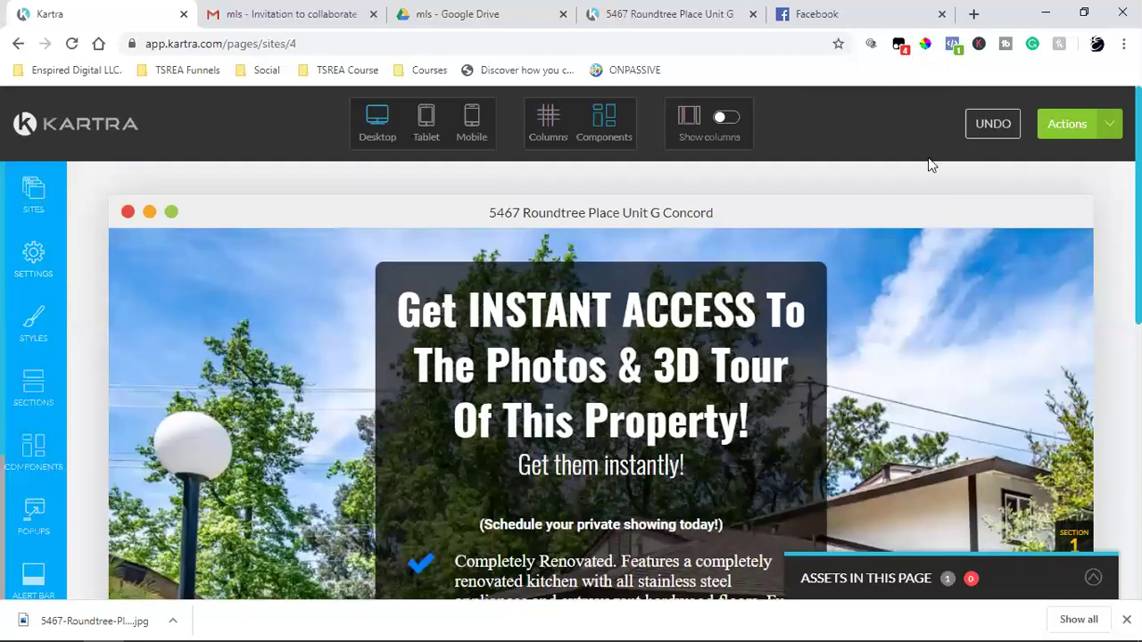
click(926, 44)
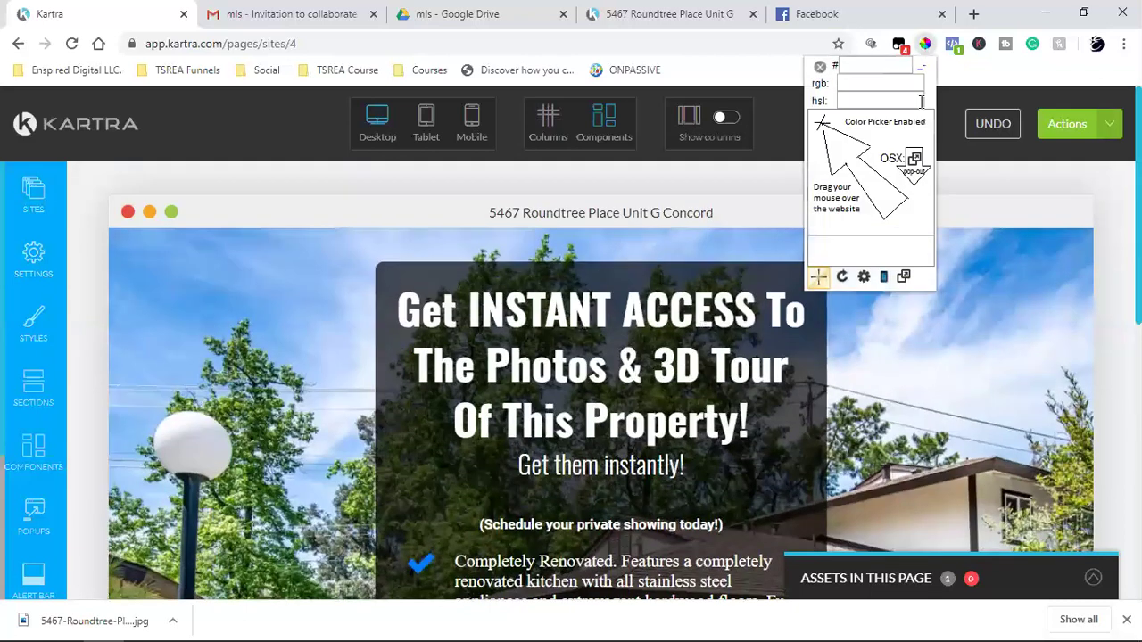
click(1018, 242)
right_click(947, 272)
click(941, 278)
click(1061, 269)
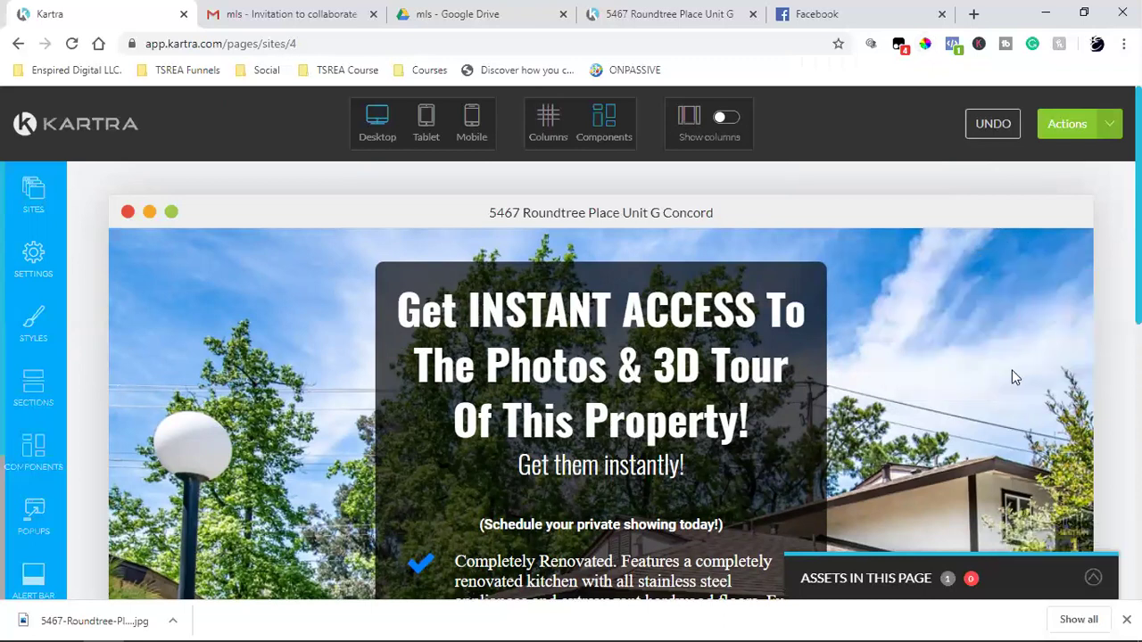
Step: Set the View All 30 Photos Now! button background to 1887D9 and apply it
scroll(1011, 369, down, 5)
mouse_move(614, 436)
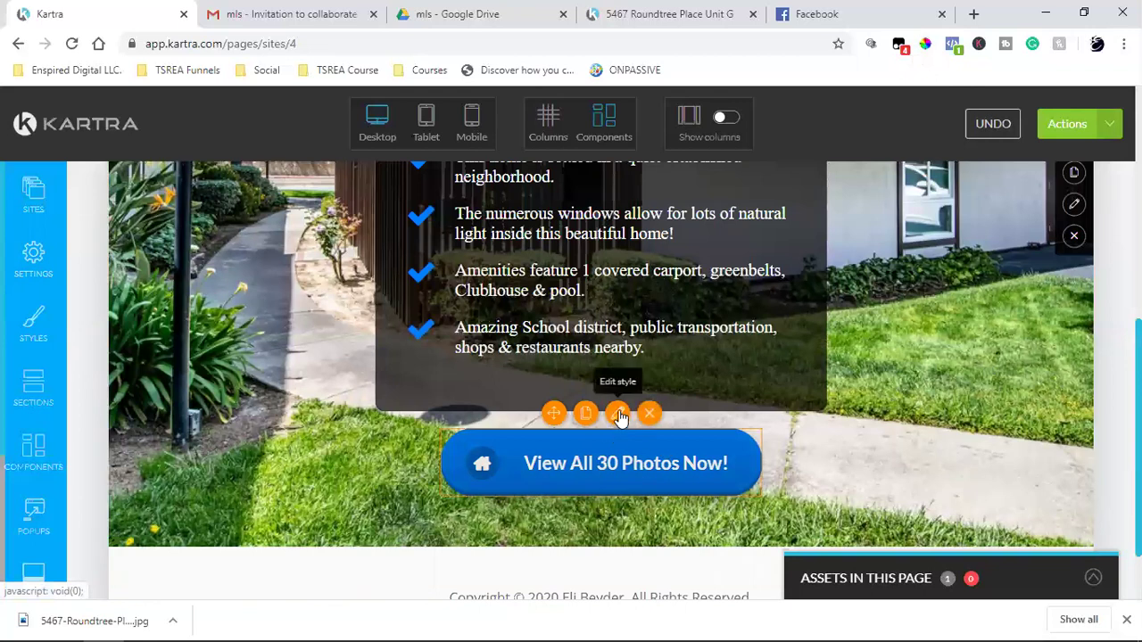
click(543, 393)
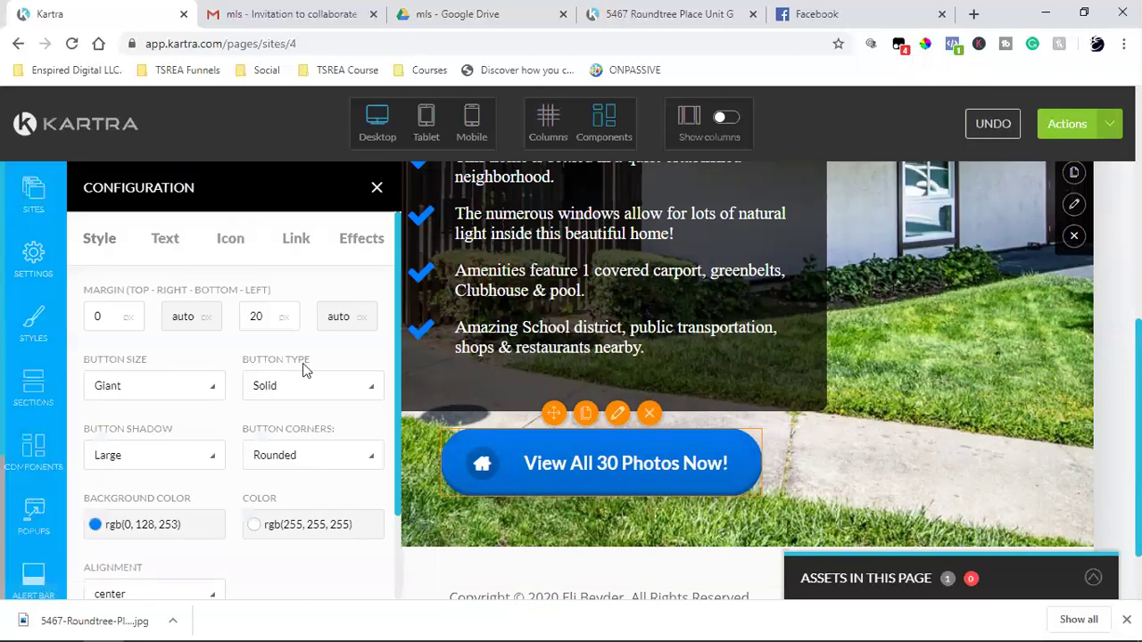
click(120, 530)
triple_click(132, 500)
text(#1887d9)
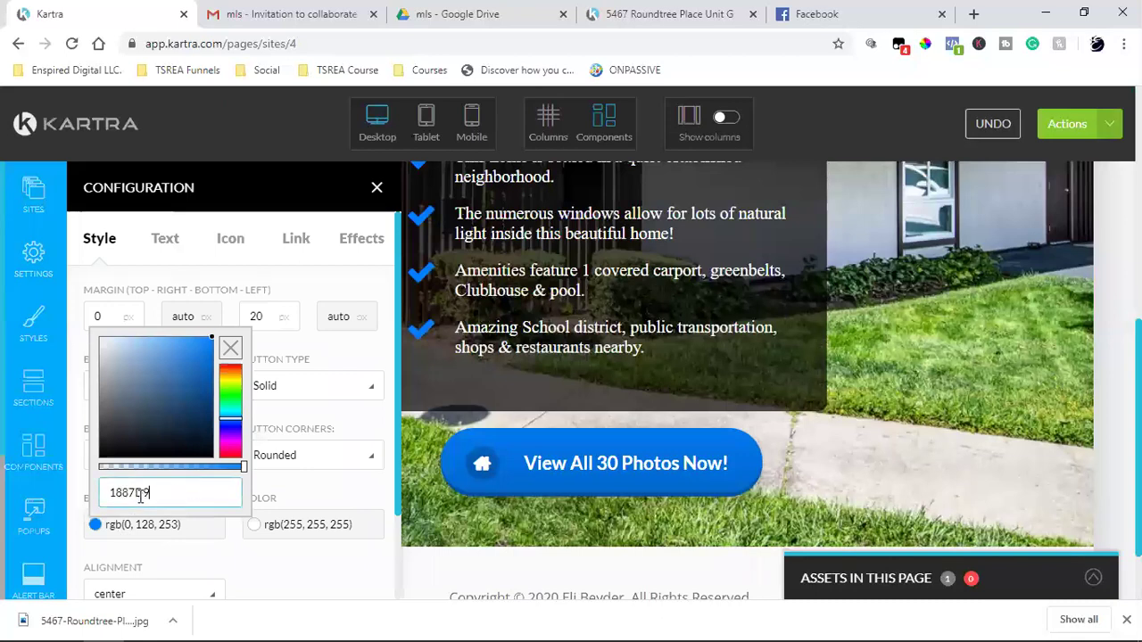
scroll(323, 469, down, 2)
click(255, 562)
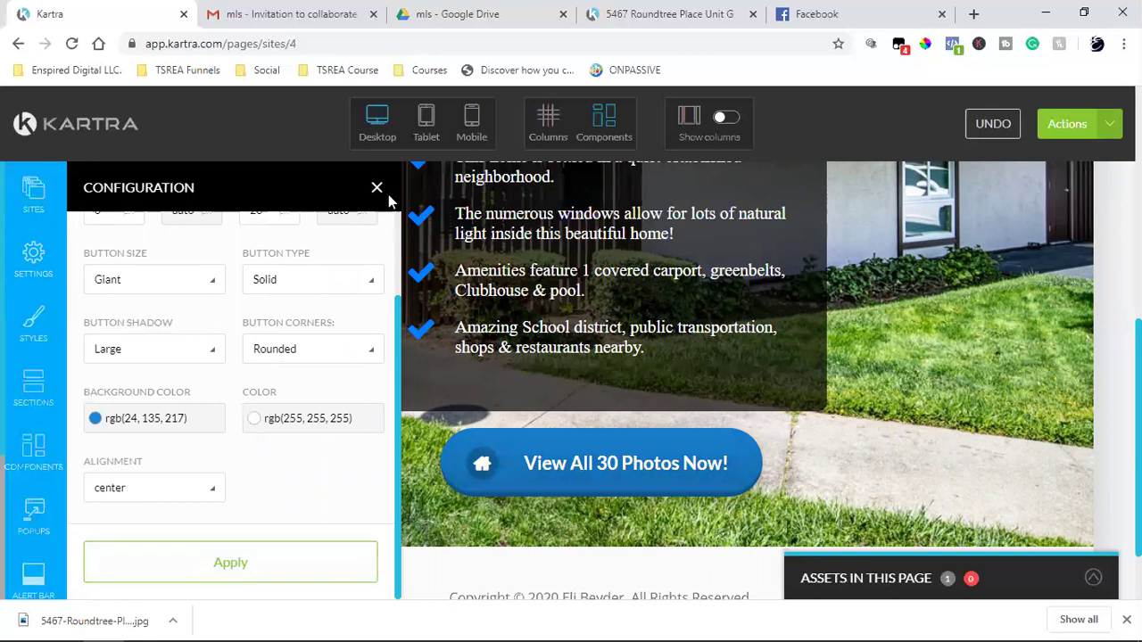
click(376, 190)
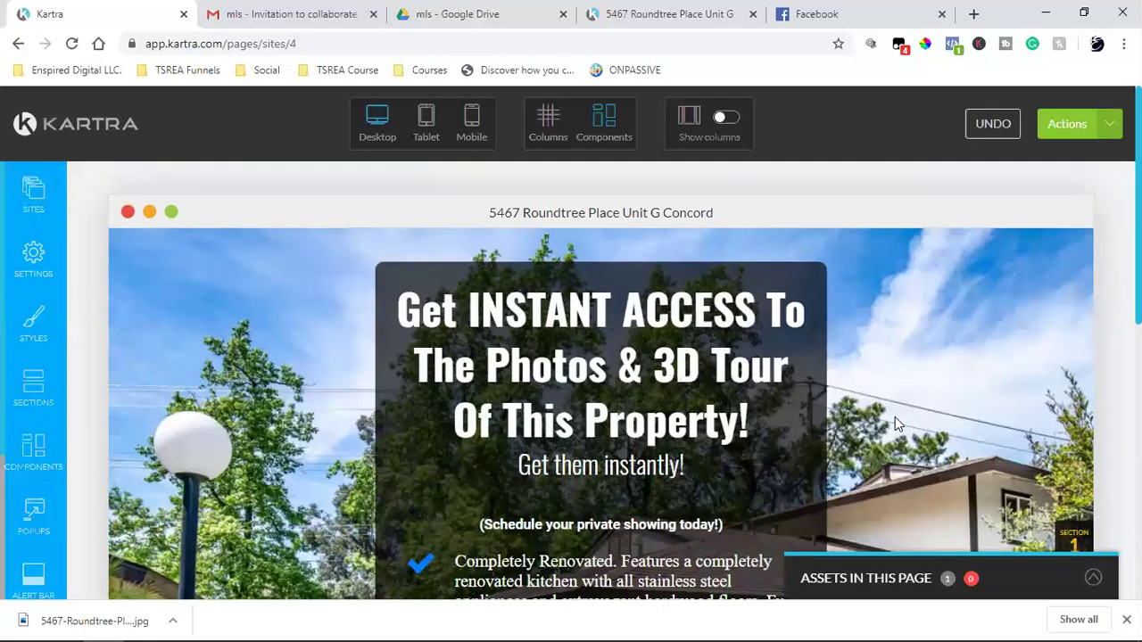
Step: Save the property page's progress from the Actions menu
scroll(895, 417, up, 2)
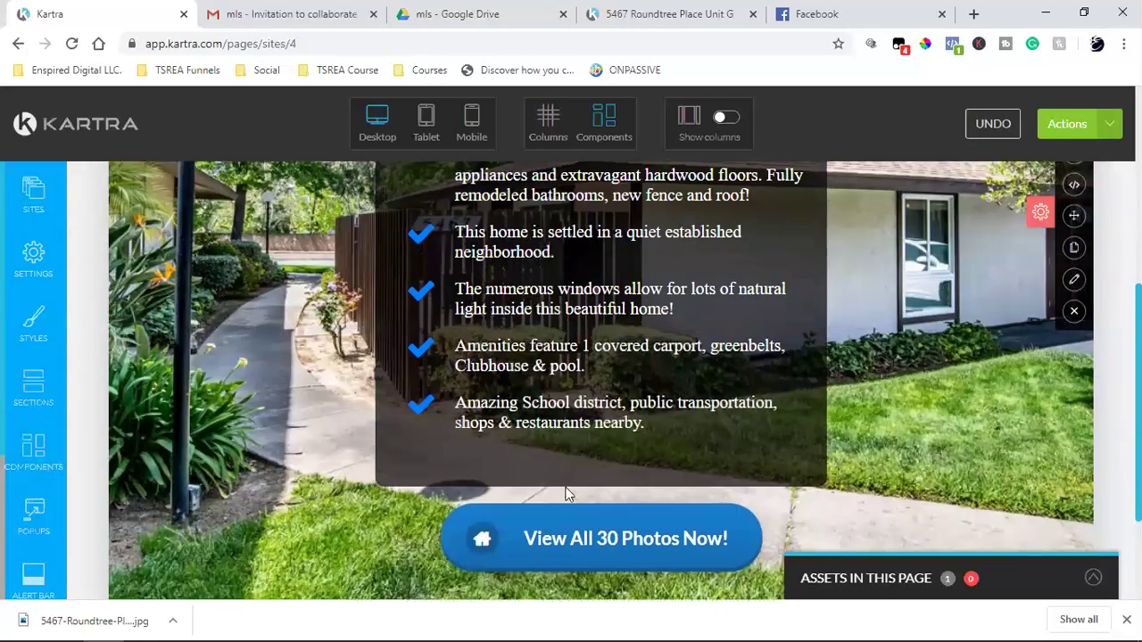
scroll(550, 489, up, 2)
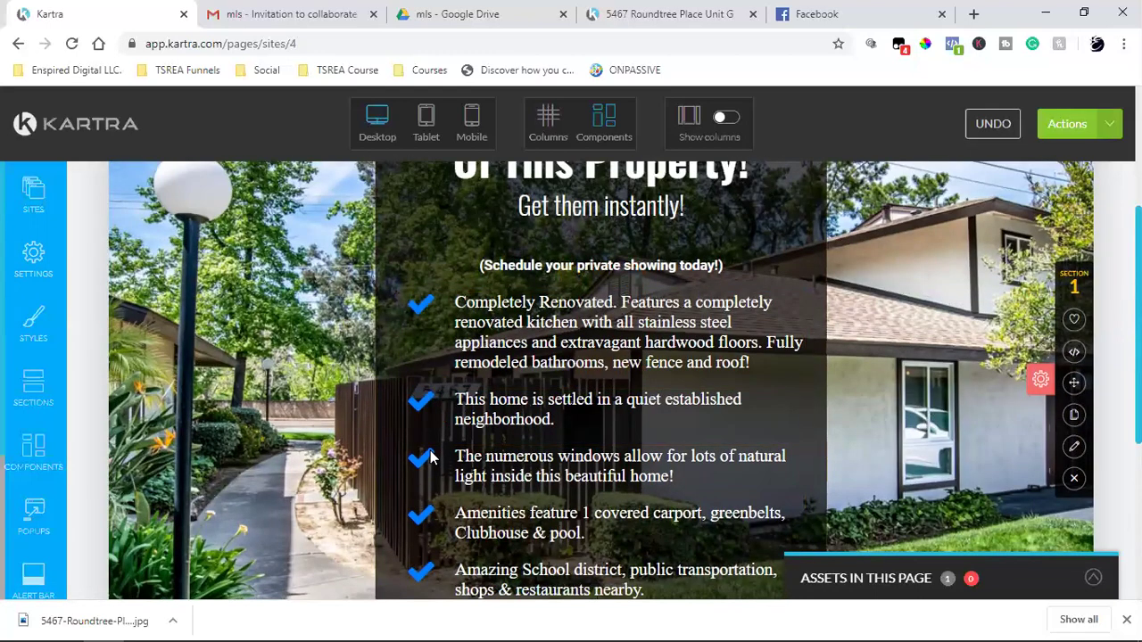
scroll(882, 469, down, 4)
scroll(744, 471, up, 2)
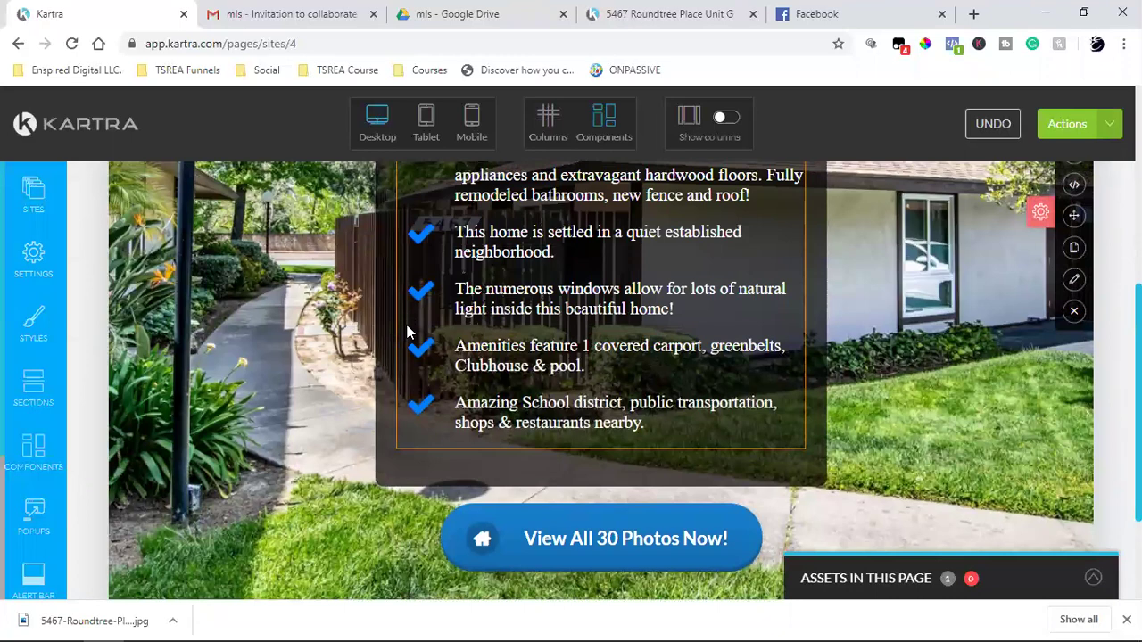
scroll(1097, 410, up, 5)
scroll(1094, 412, up, 4)
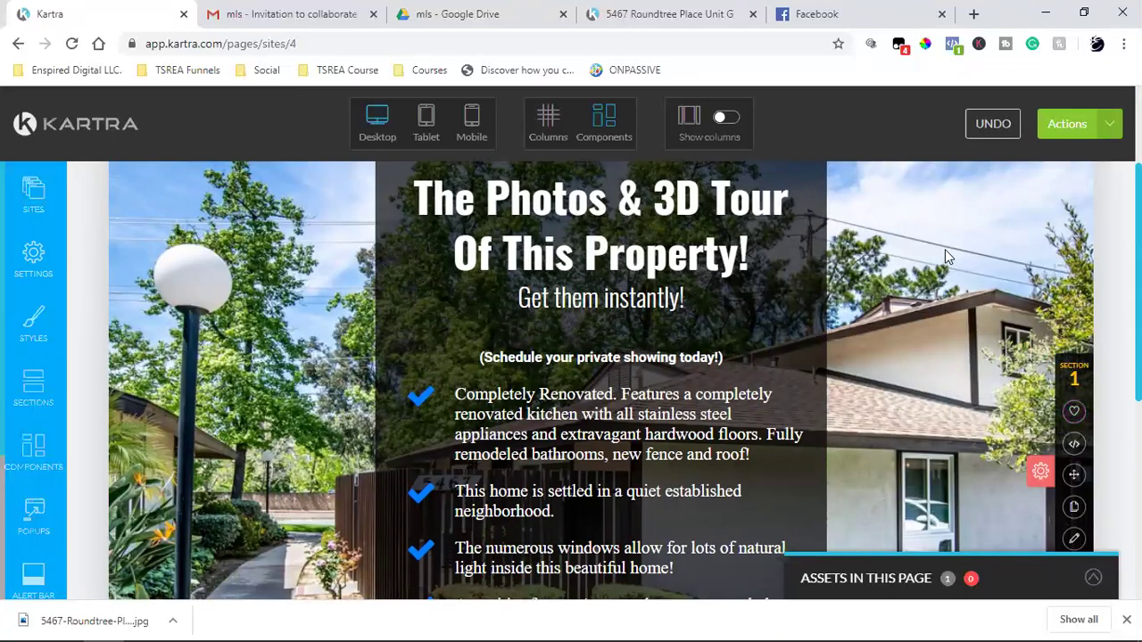
scroll(944, 249, down, 4)
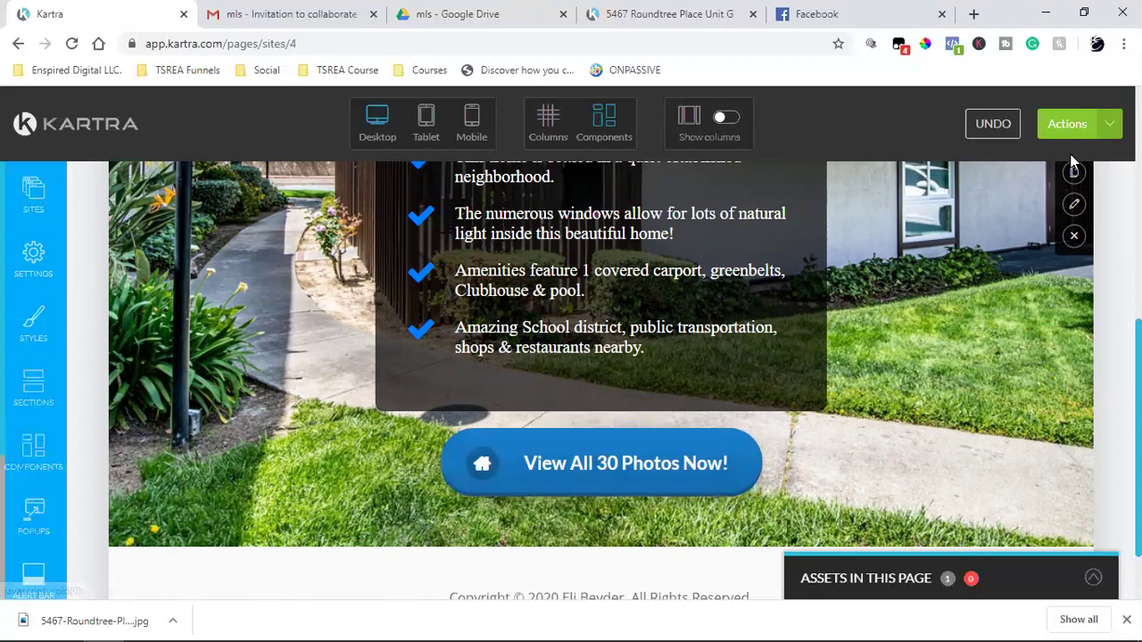
click(1096, 132)
click(1007, 195)
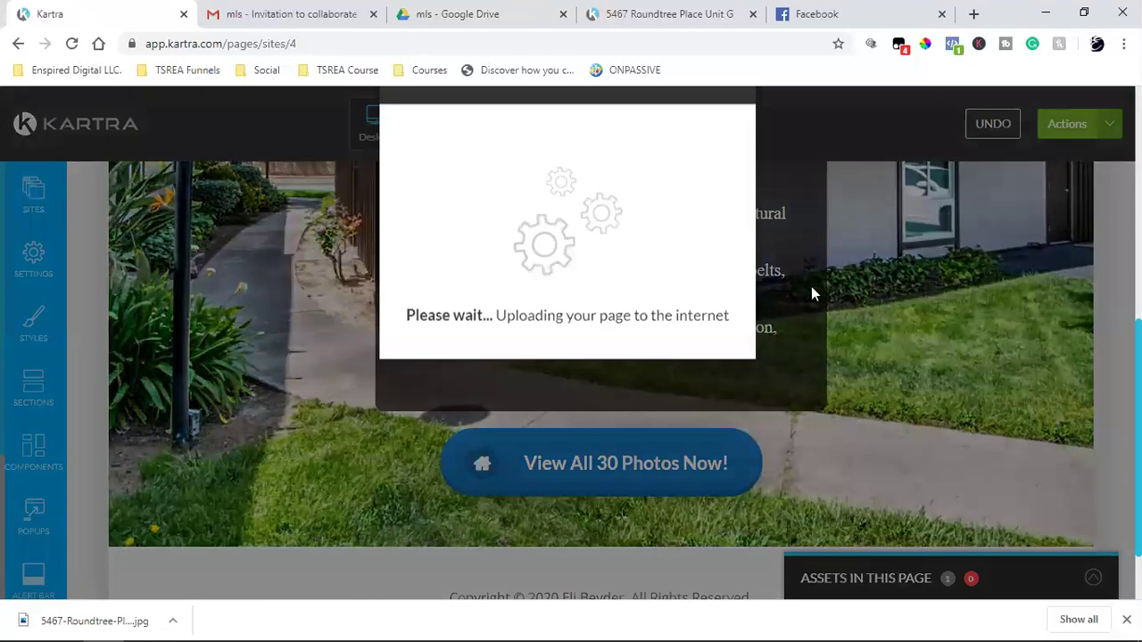
click(747, 105)
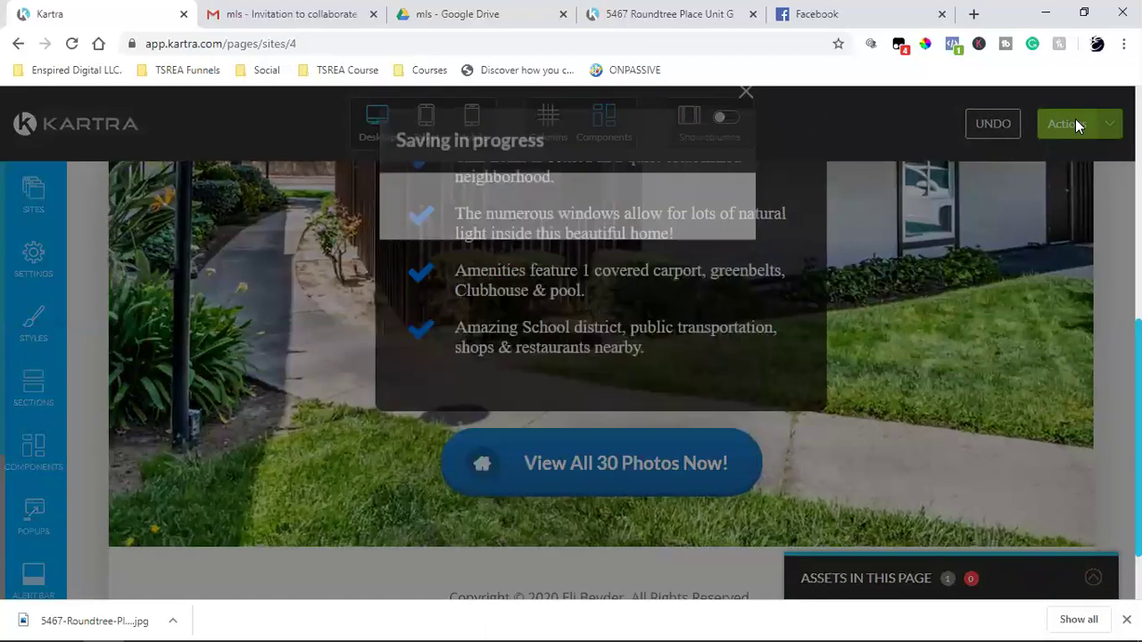
Step: Publish the property page live
click(1111, 125)
click(1026, 273)
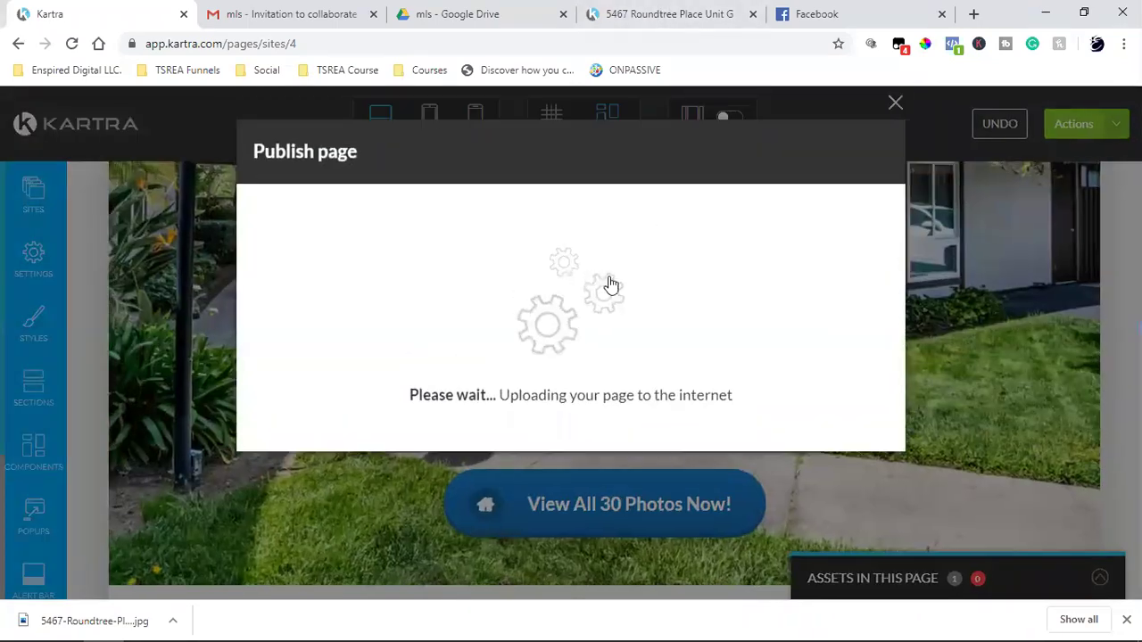
click(861, 154)
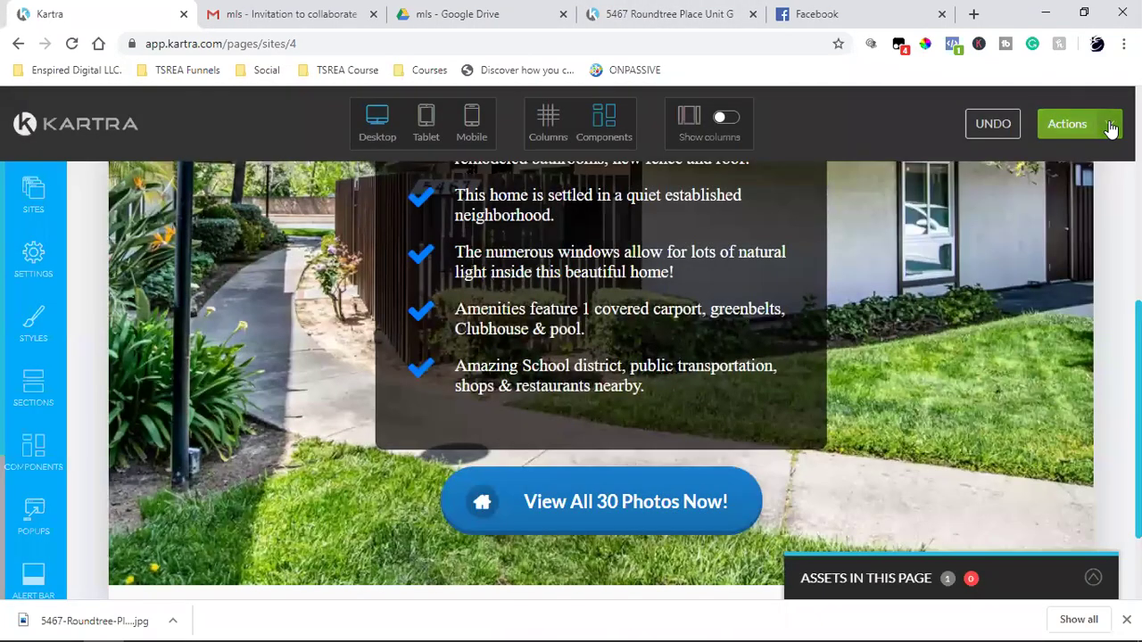
Step: Exit the editor and return to the Kartra dashboard
click(1108, 127)
click(1037, 303)
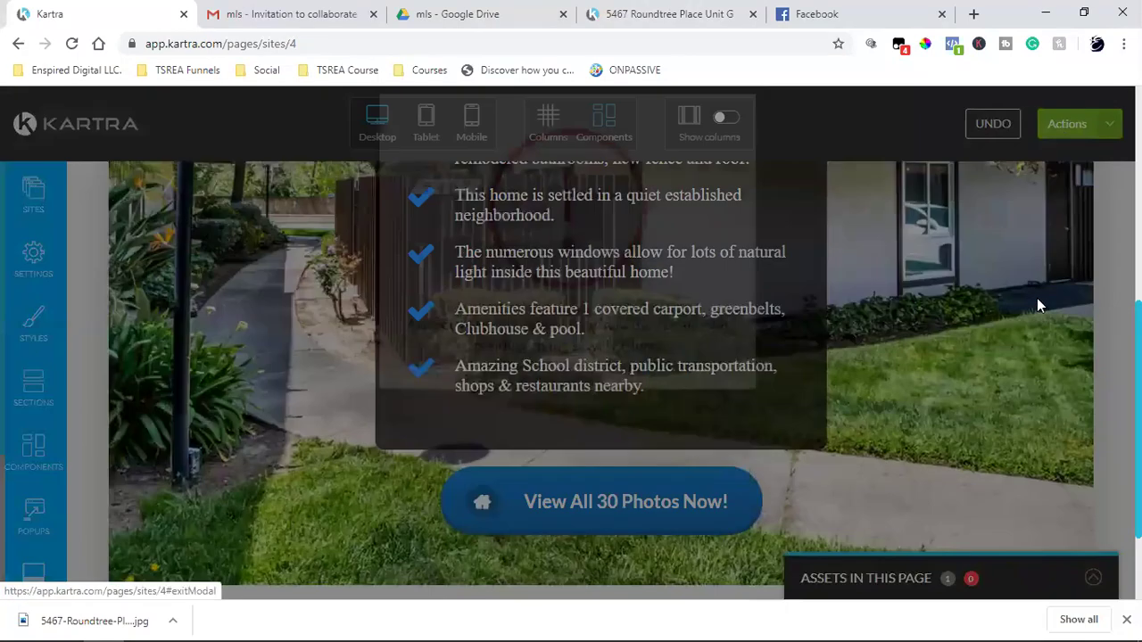
click(718, 154)
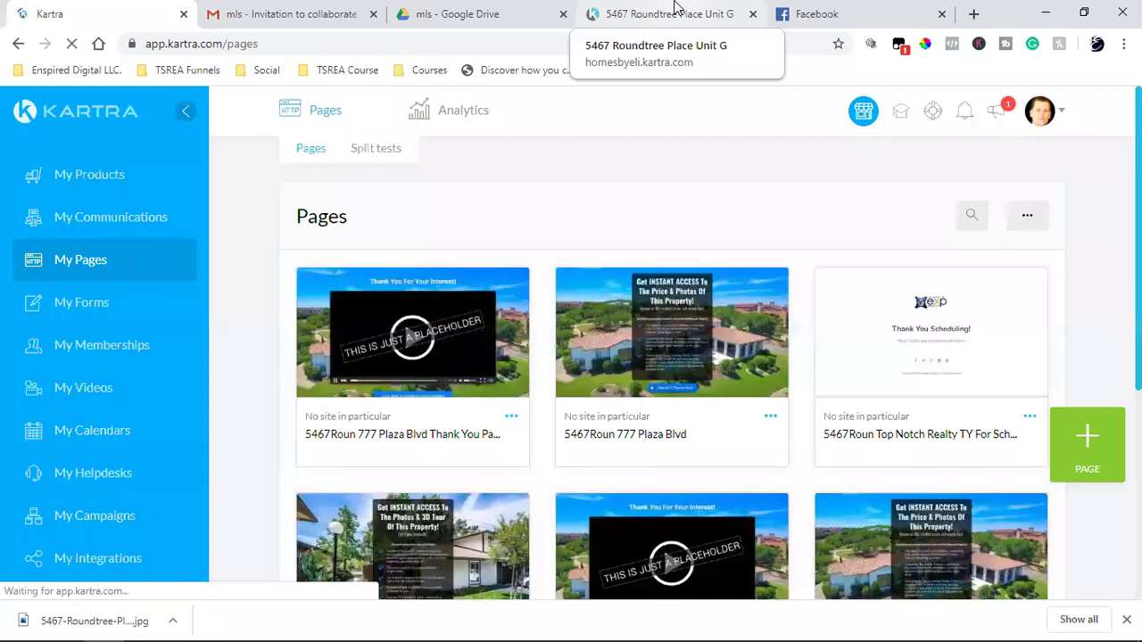
click(676, 11)
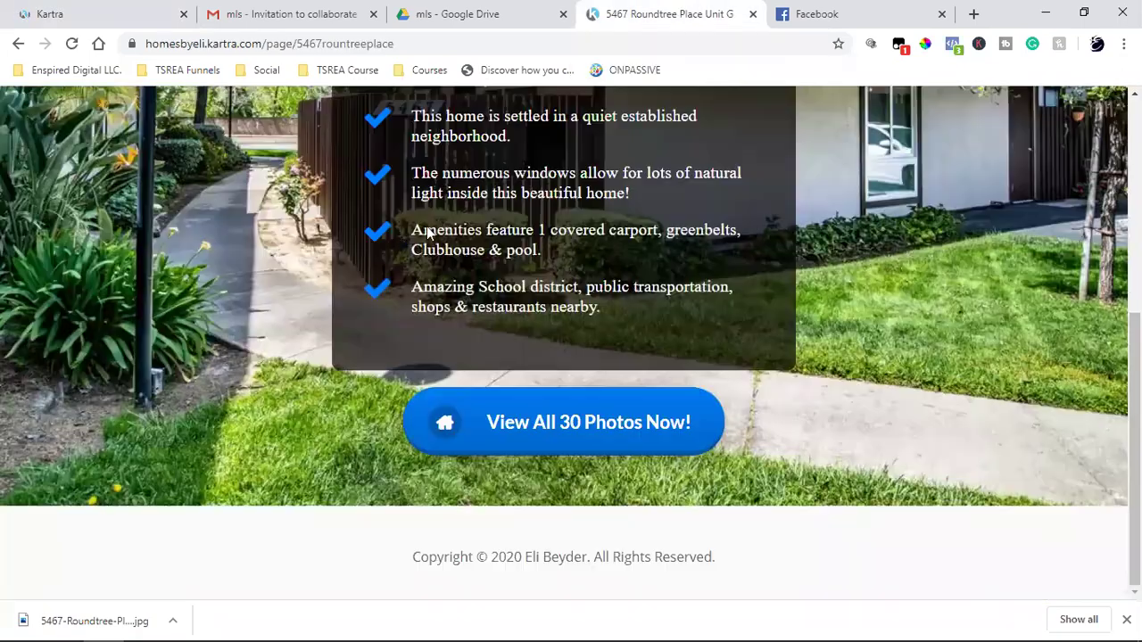
scroll(306, 258, up, 4)
scroll(306, 258, down, 4)
click(71, 42)
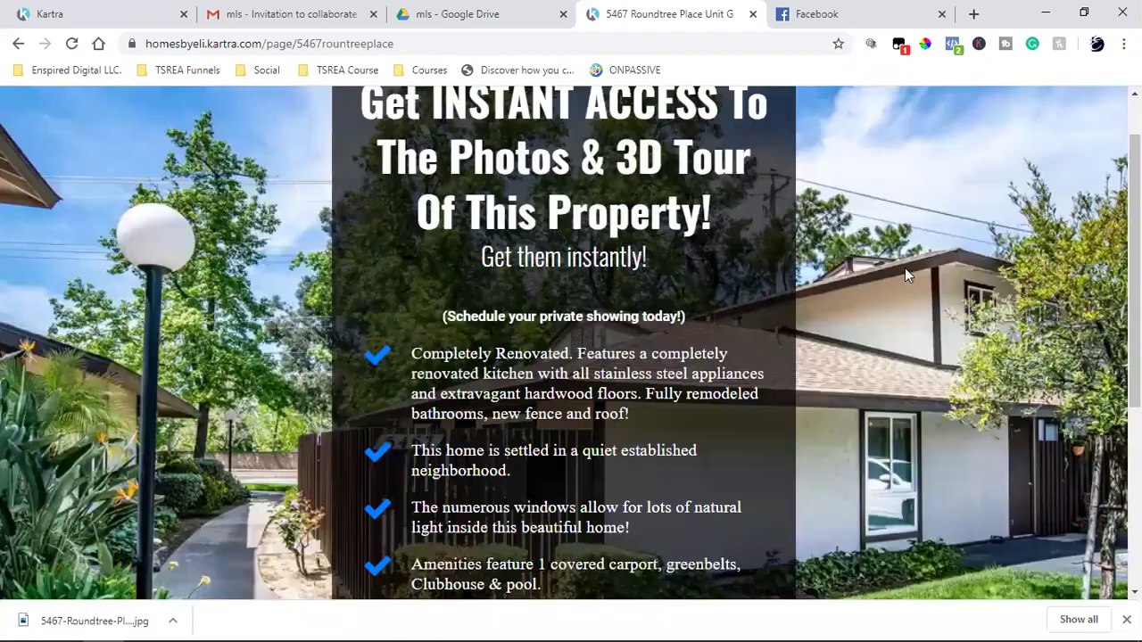
scroll(705, 466, down, 4)
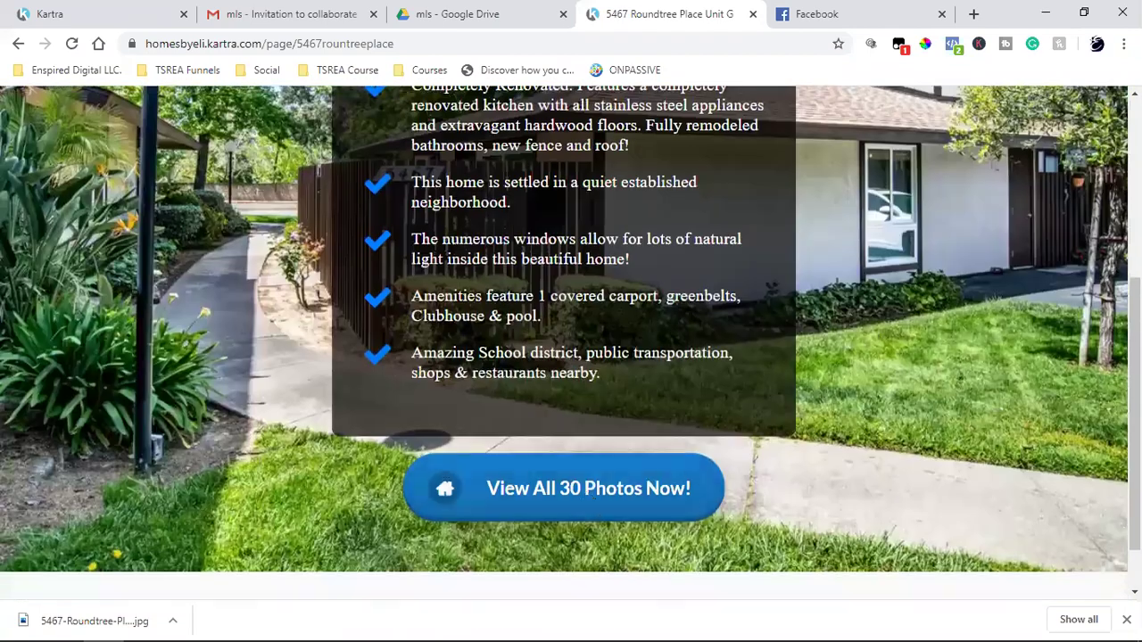
click(1066, 527)
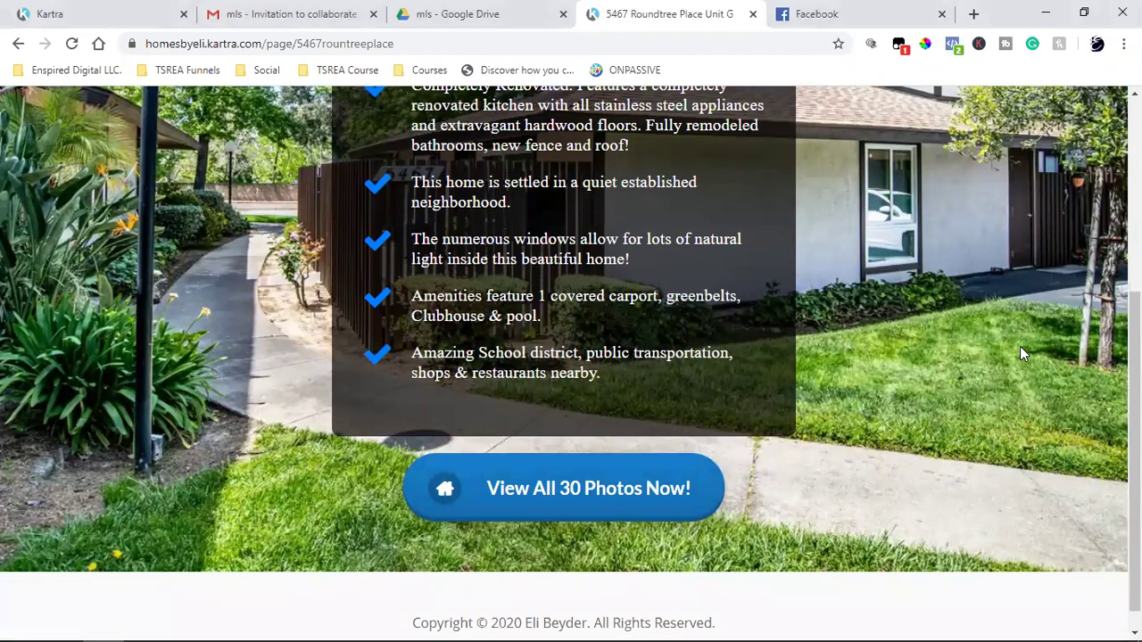
scroll(1019, 346, down, 1)
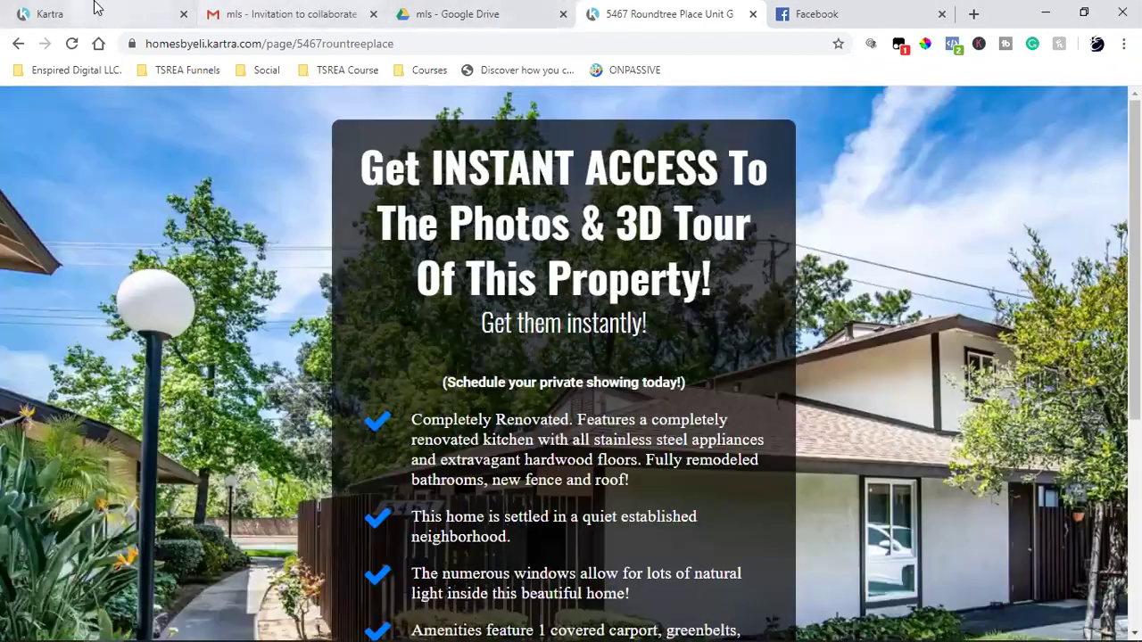
click(54, 13)
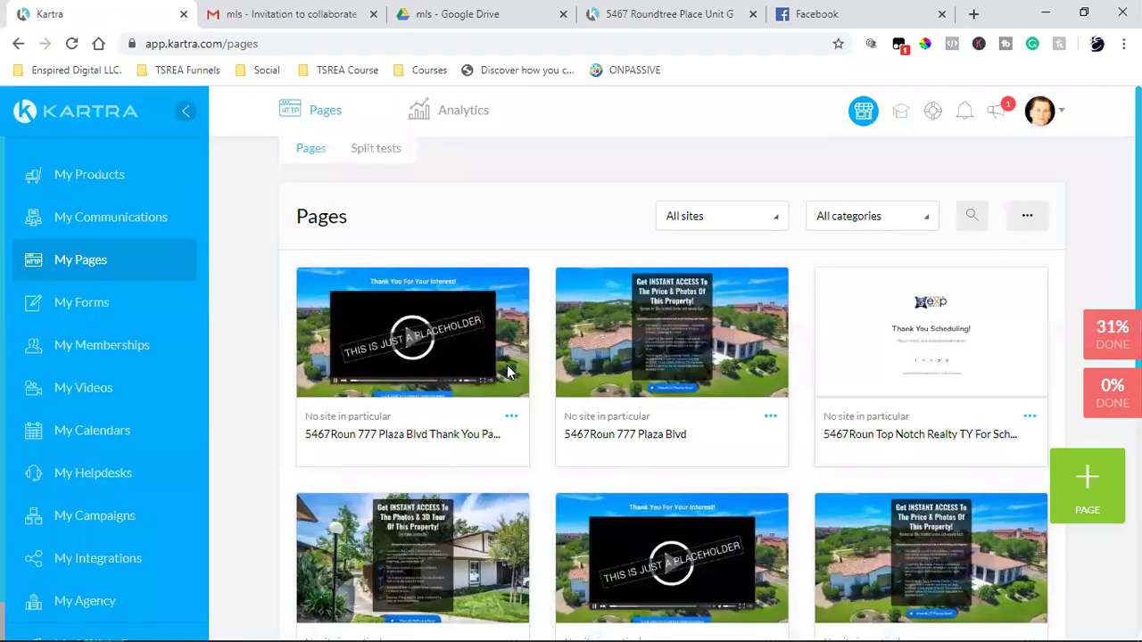
scroll(607, 402, down, 4)
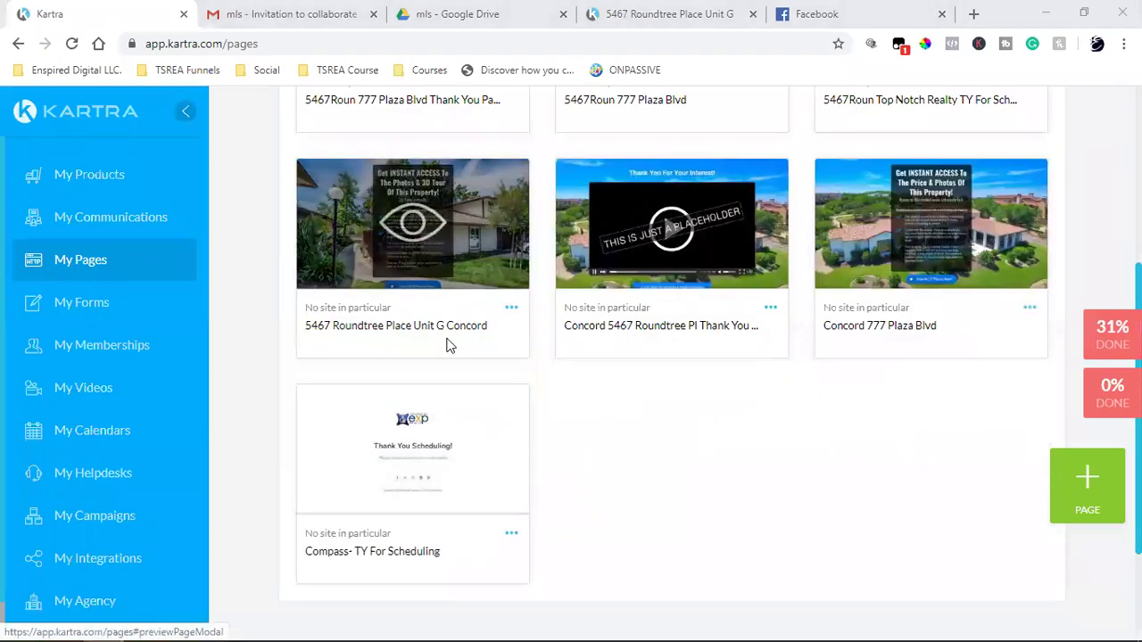
scroll(449, 346, up, 2)
click(770, 250)
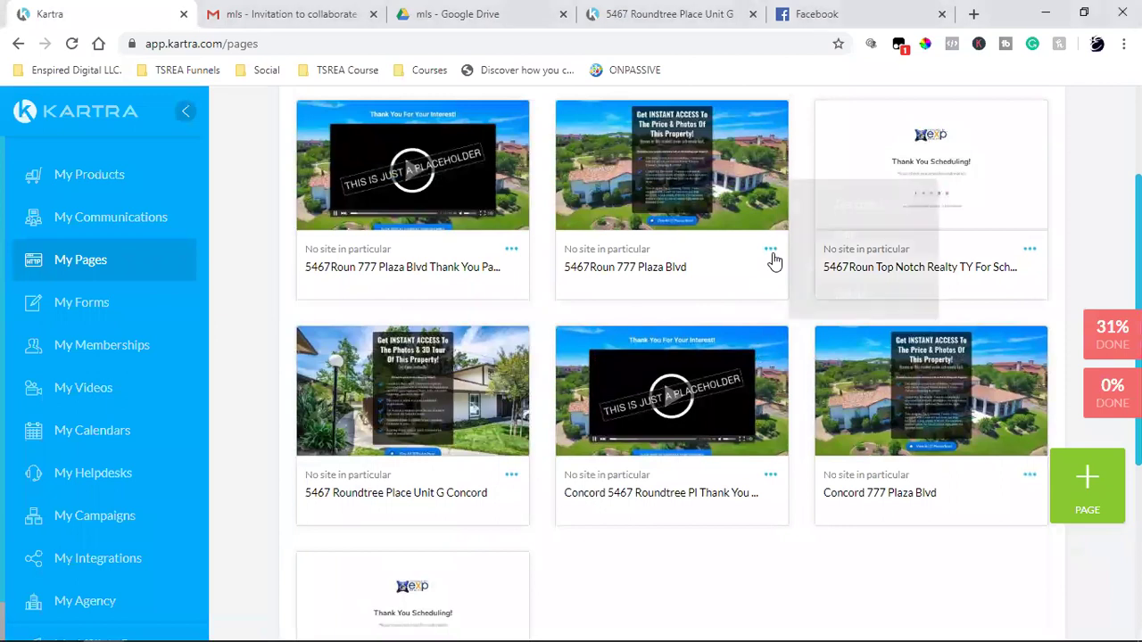
click(266, 432)
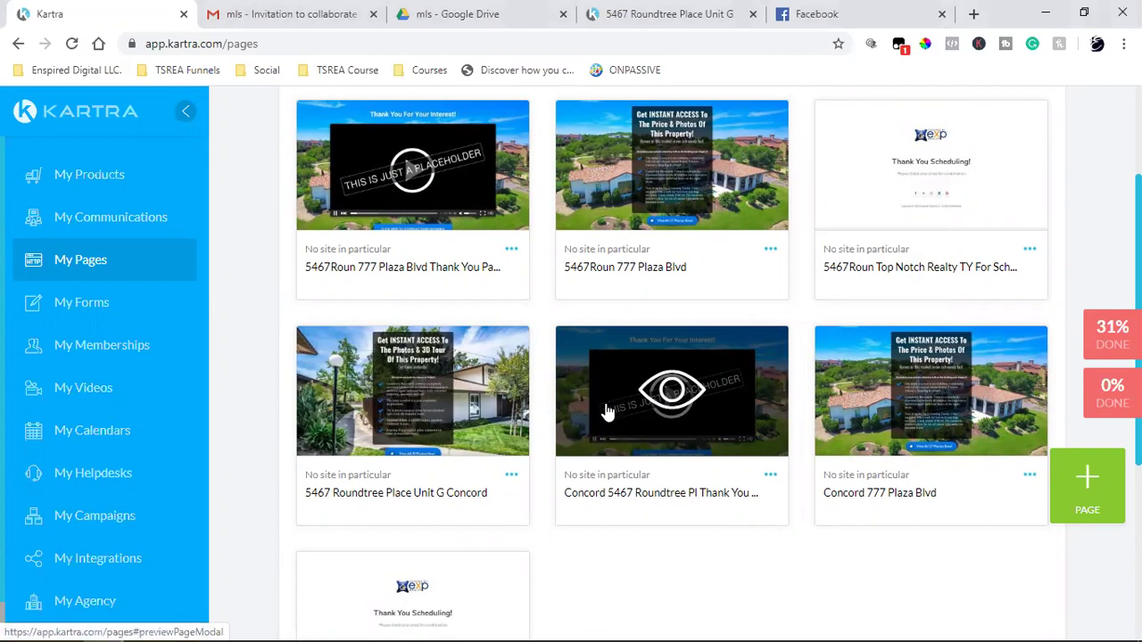
click(512, 474)
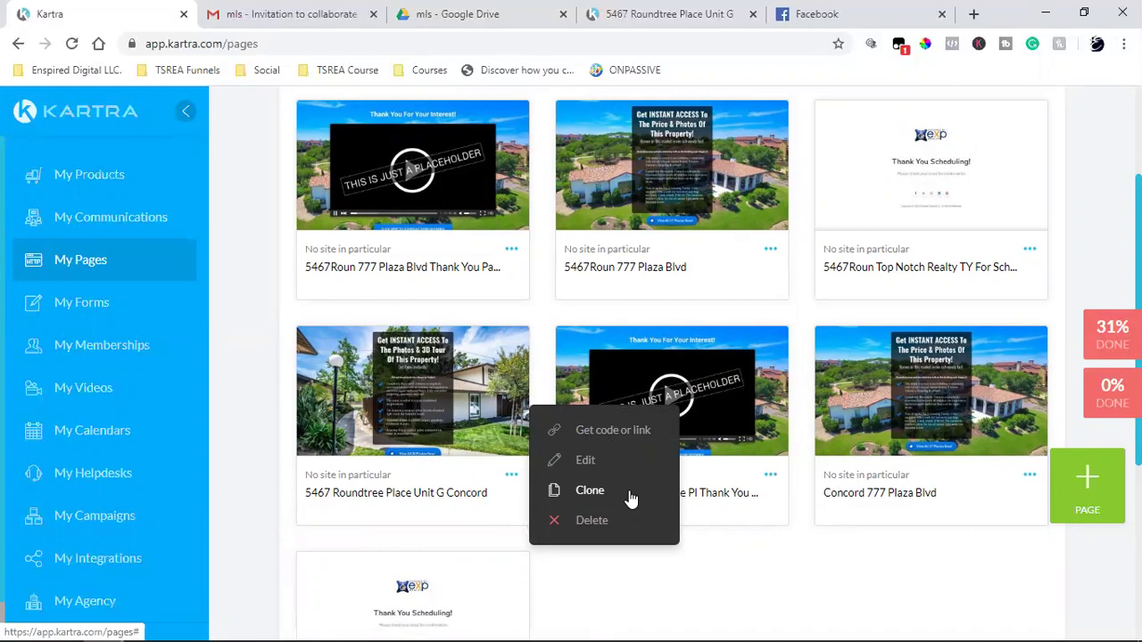
mouse_move(384, 415)
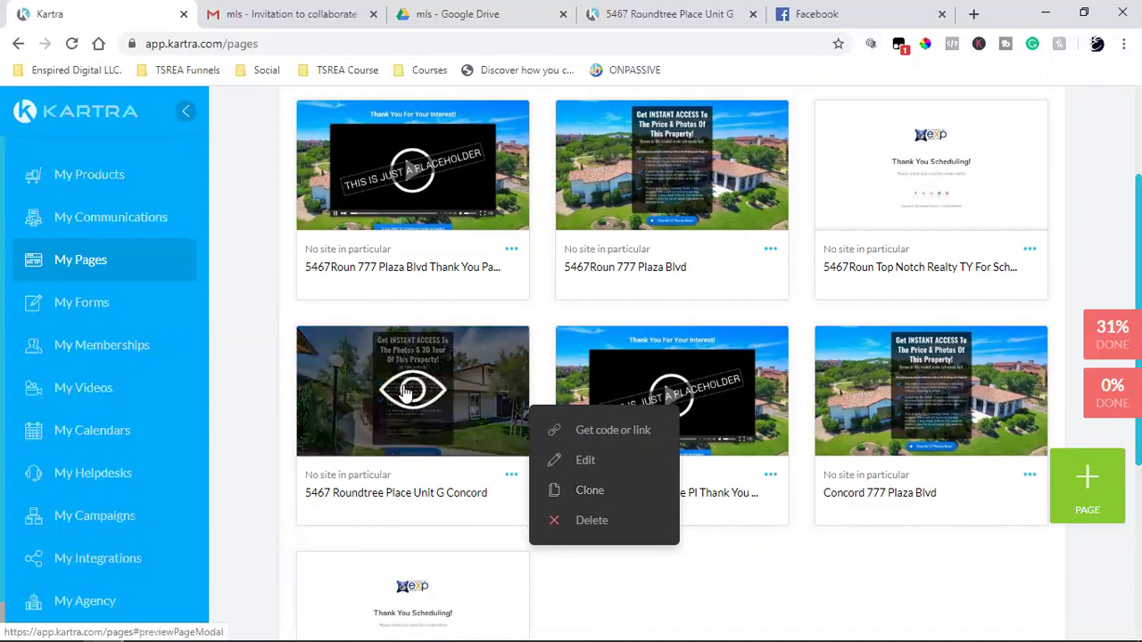
click(253, 428)
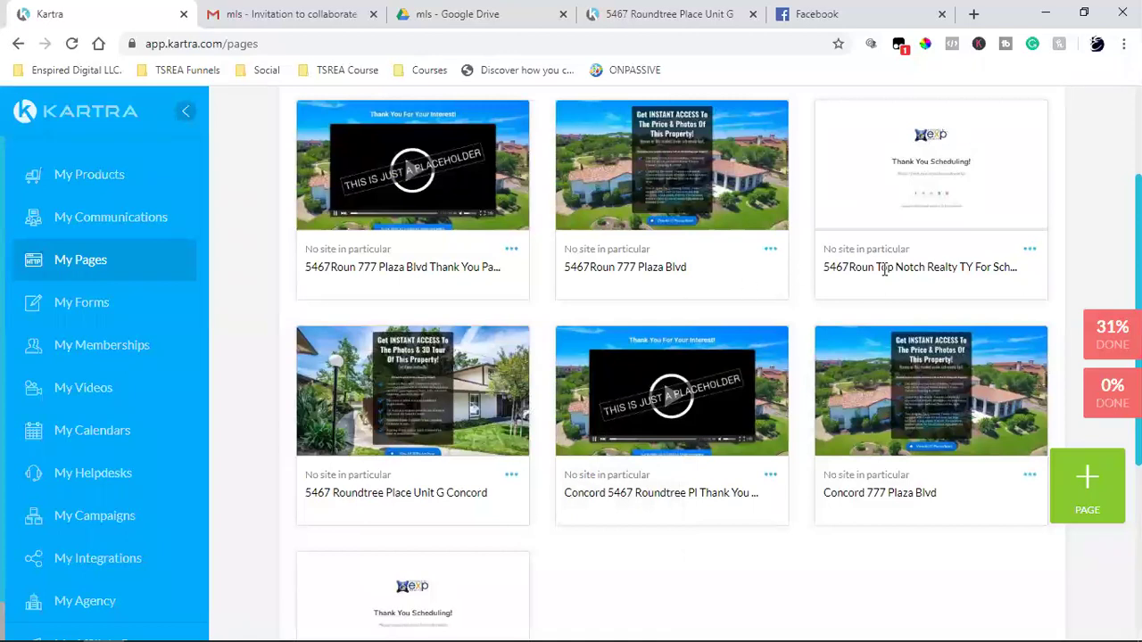
click(769, 250)
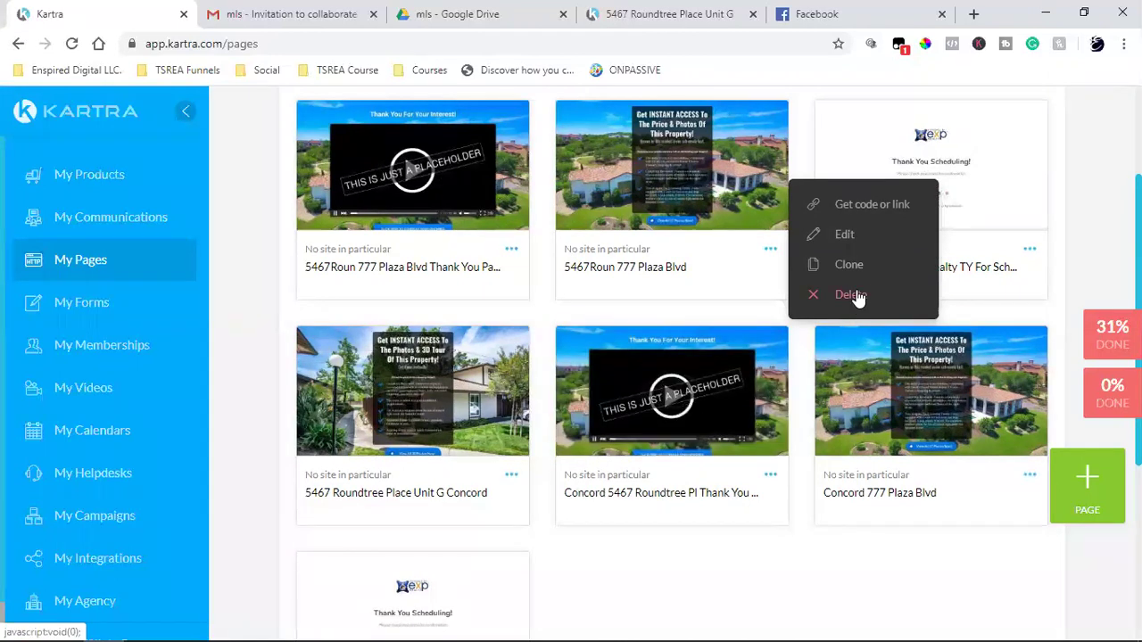
click(826, 295)
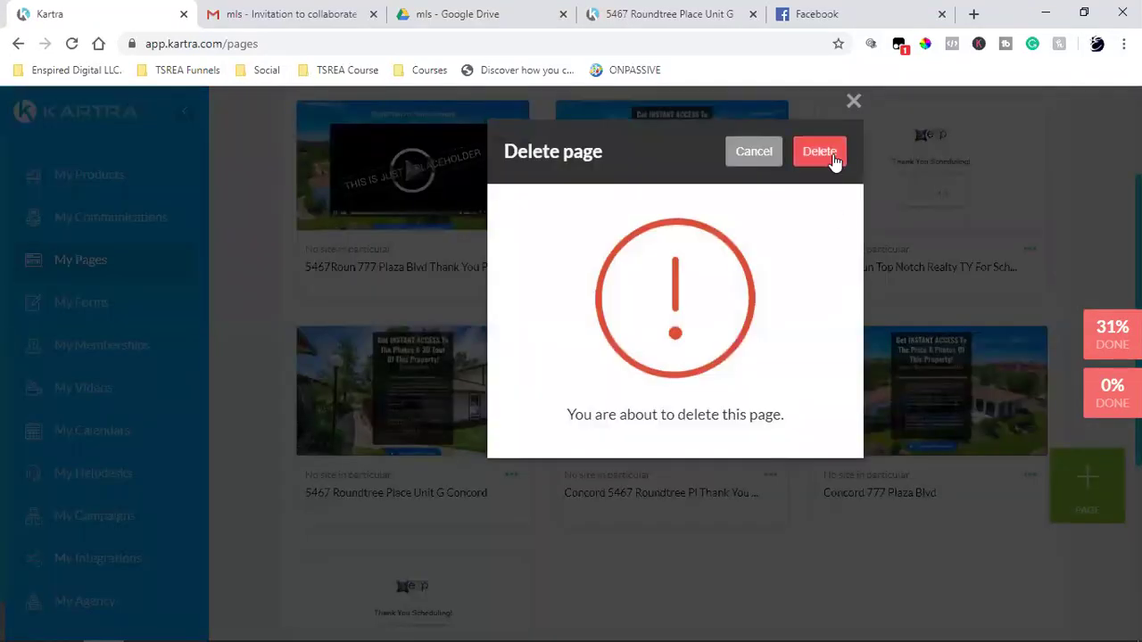
click(832, 159)
scroll(604, 416, down, 2)
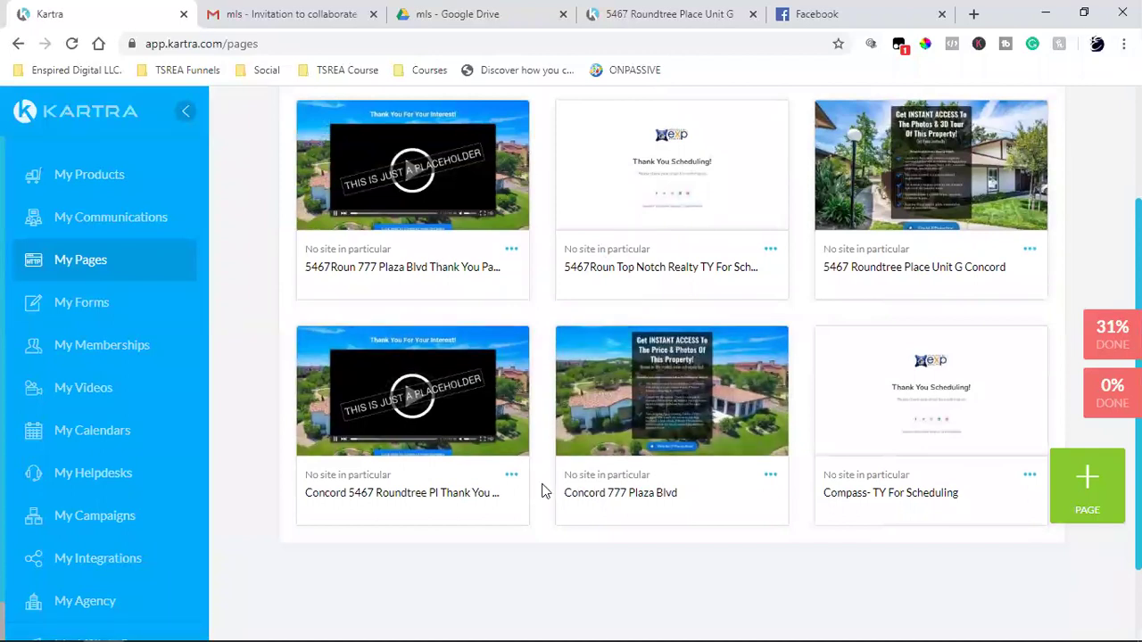
triple_click(435, 496)
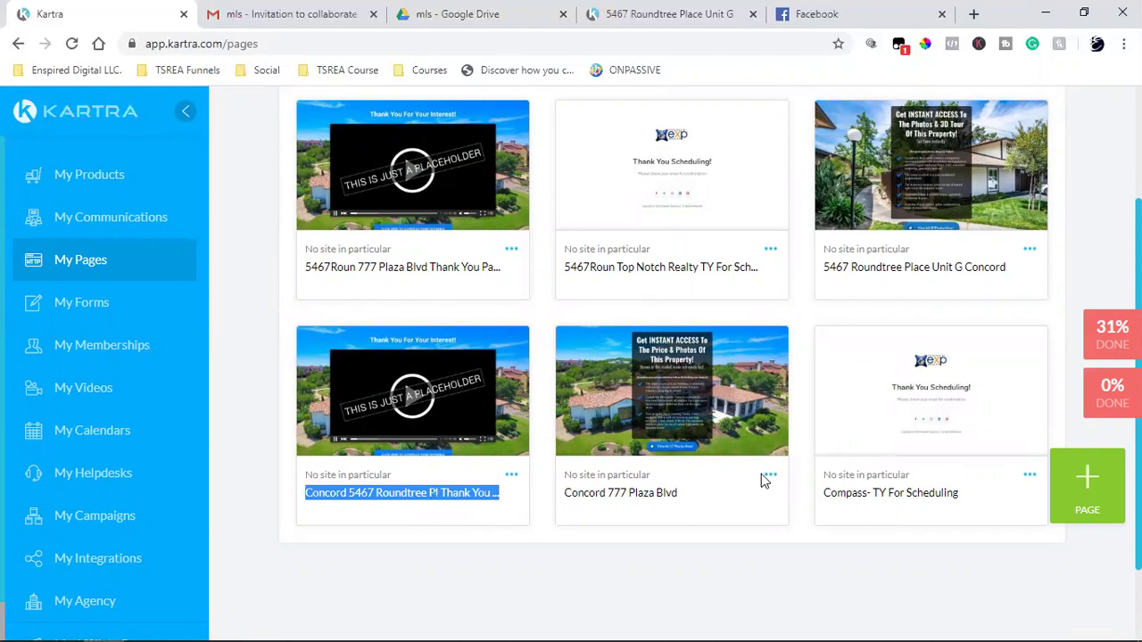
triple_click(662, 494)
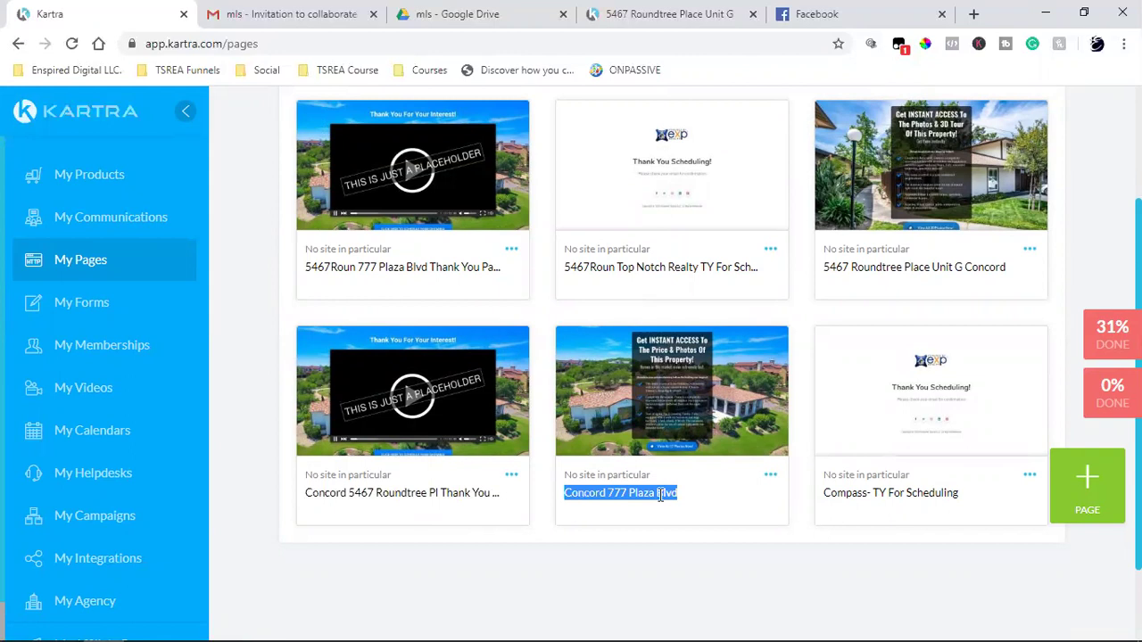
click(773, 482)
click(843, 525)
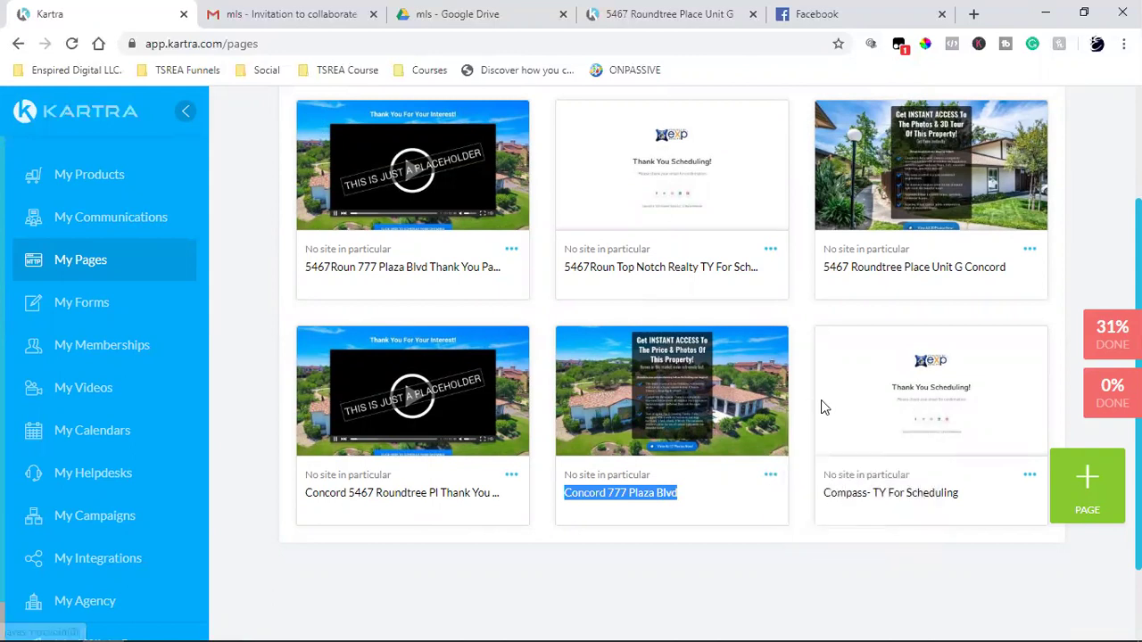
click(828, 159)
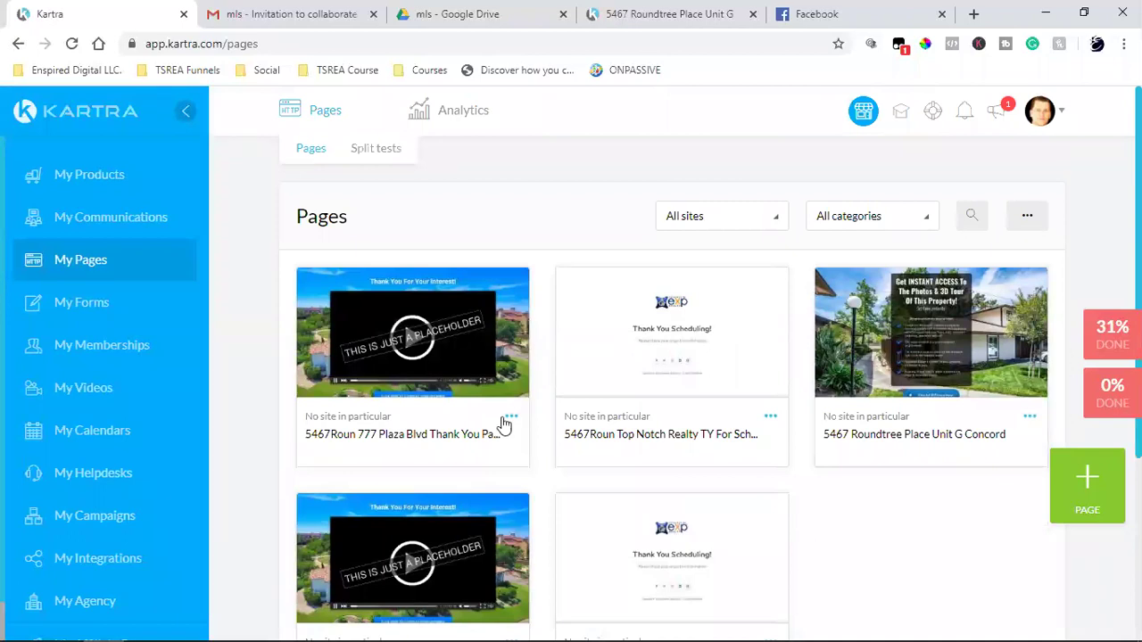
click(504, 424)
scroll(504, 424, down, 2)
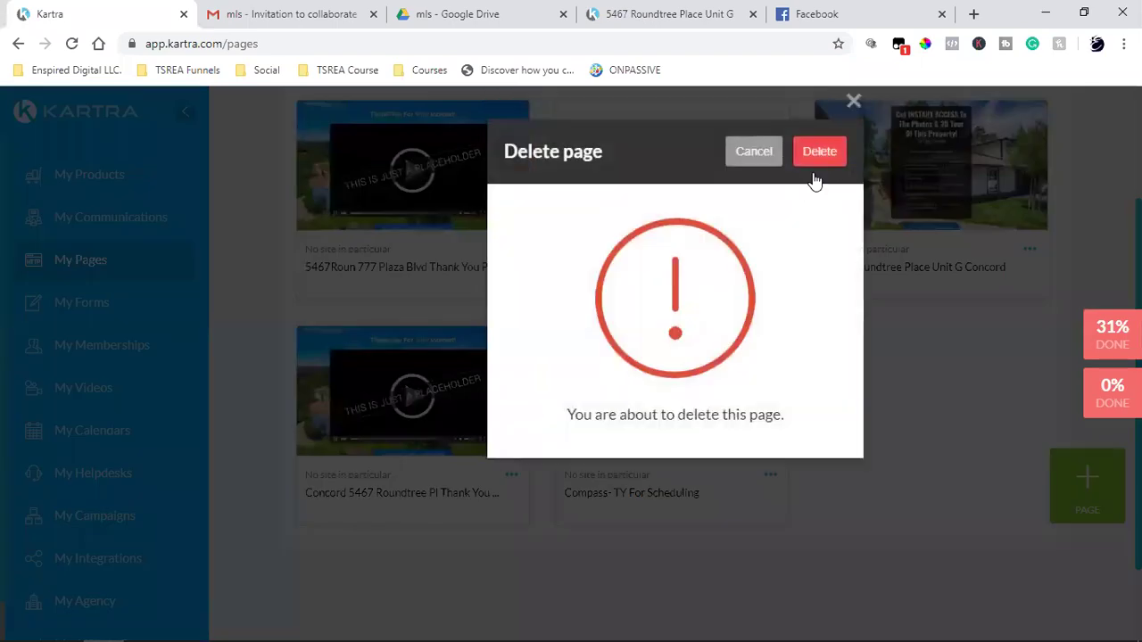
click(819, 149)
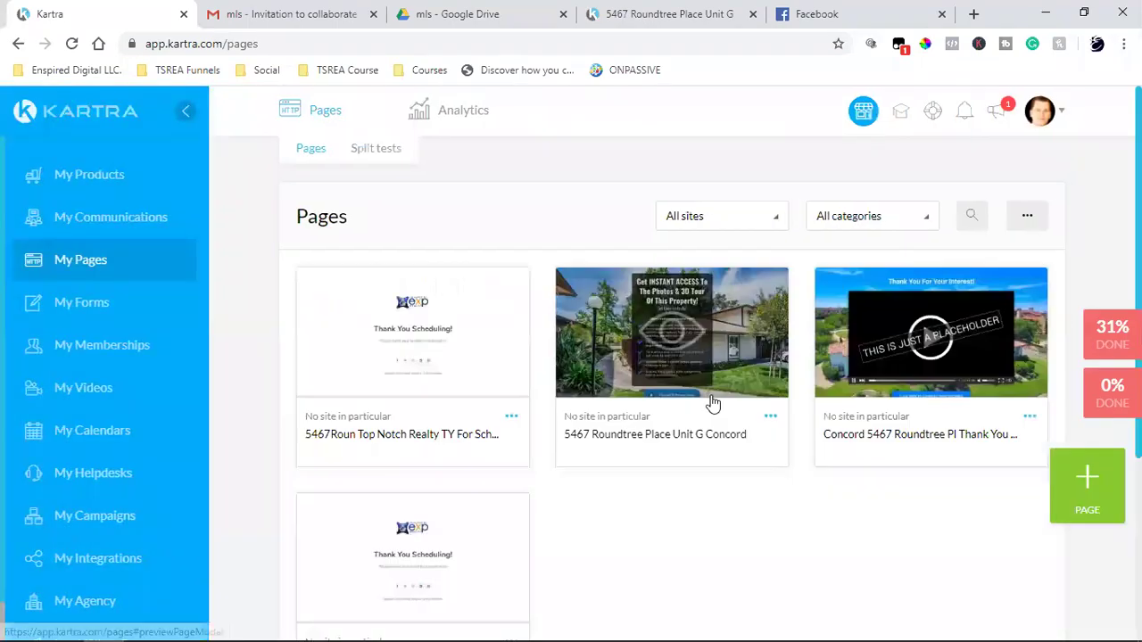
scroll(712, 464, down, 2)
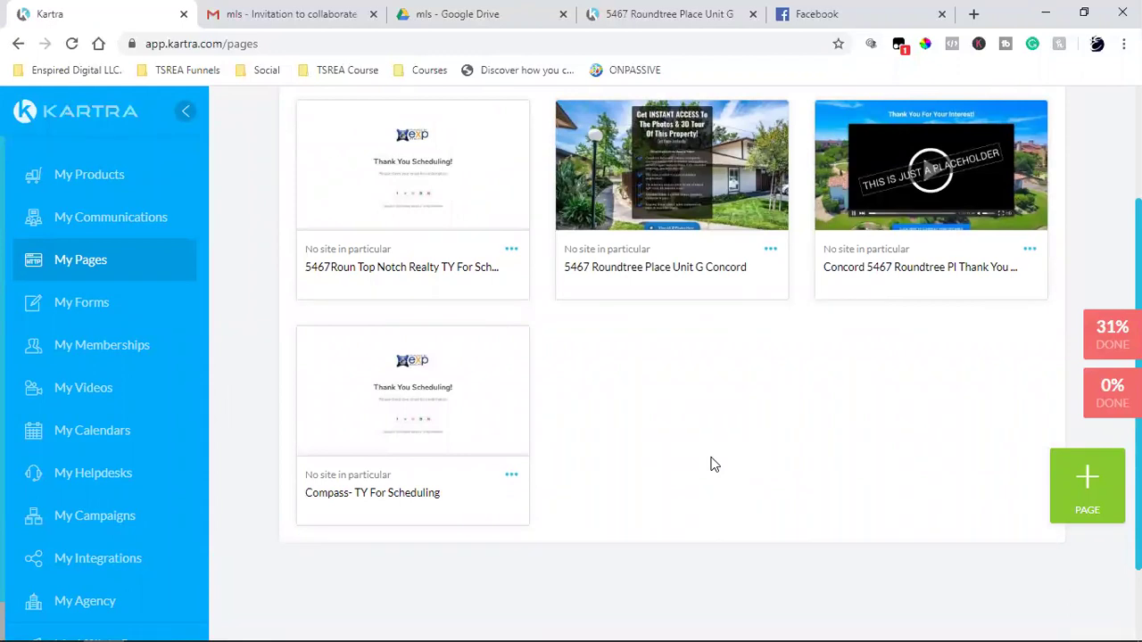
Step: Delete the Compass- TY For Scheduling page and go to the My Forms list
click(512, 254)
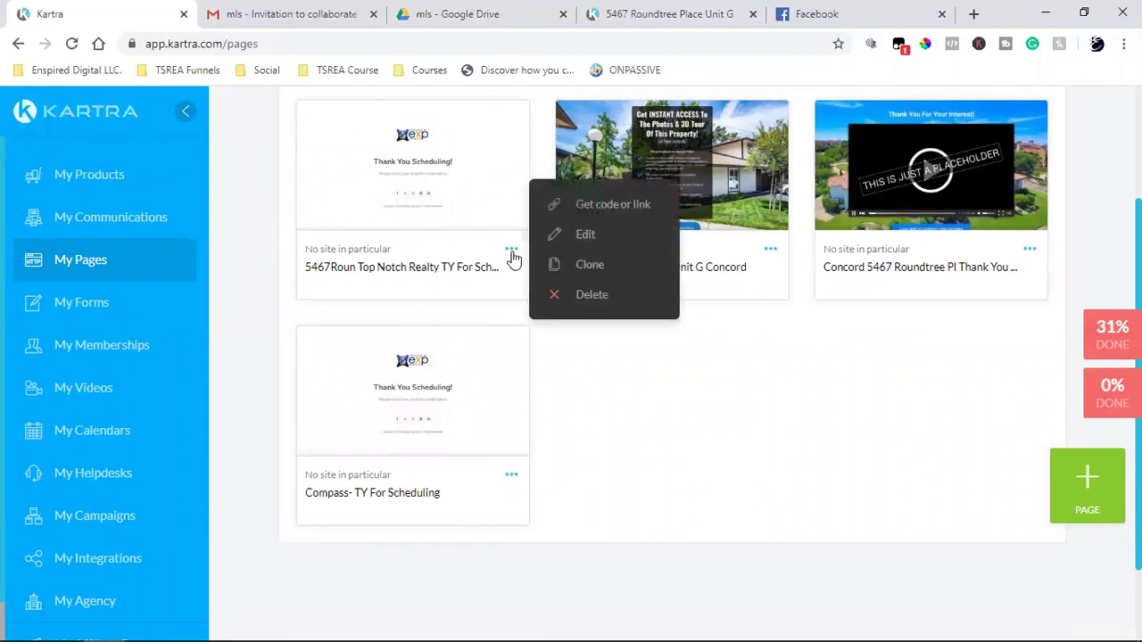
click(601, 435)
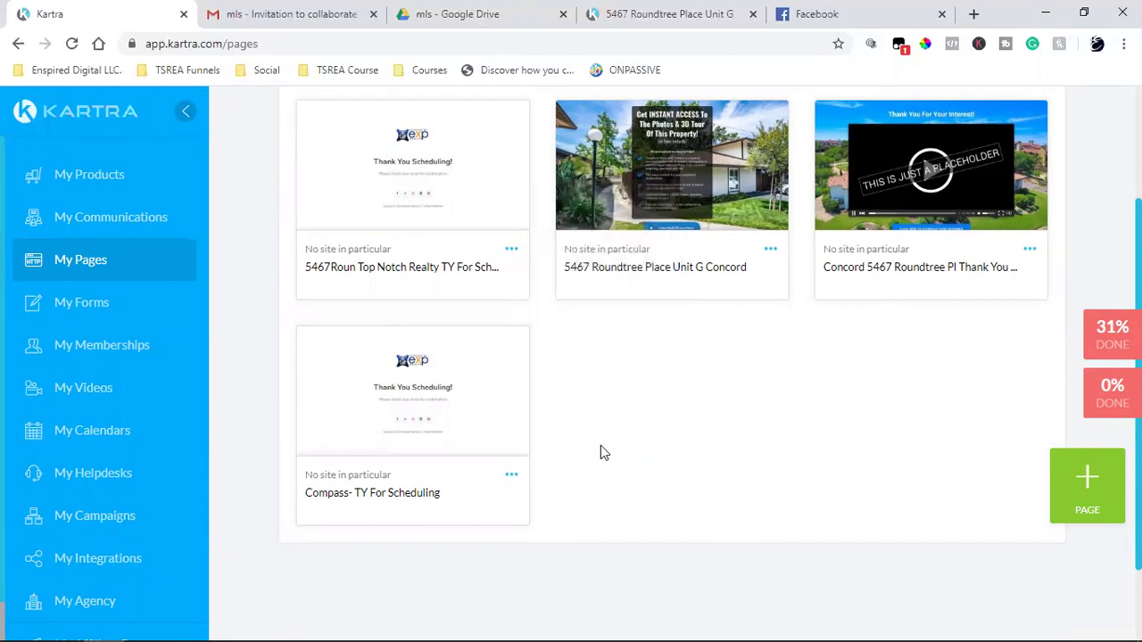
click(511, 475)
click(591, 521)
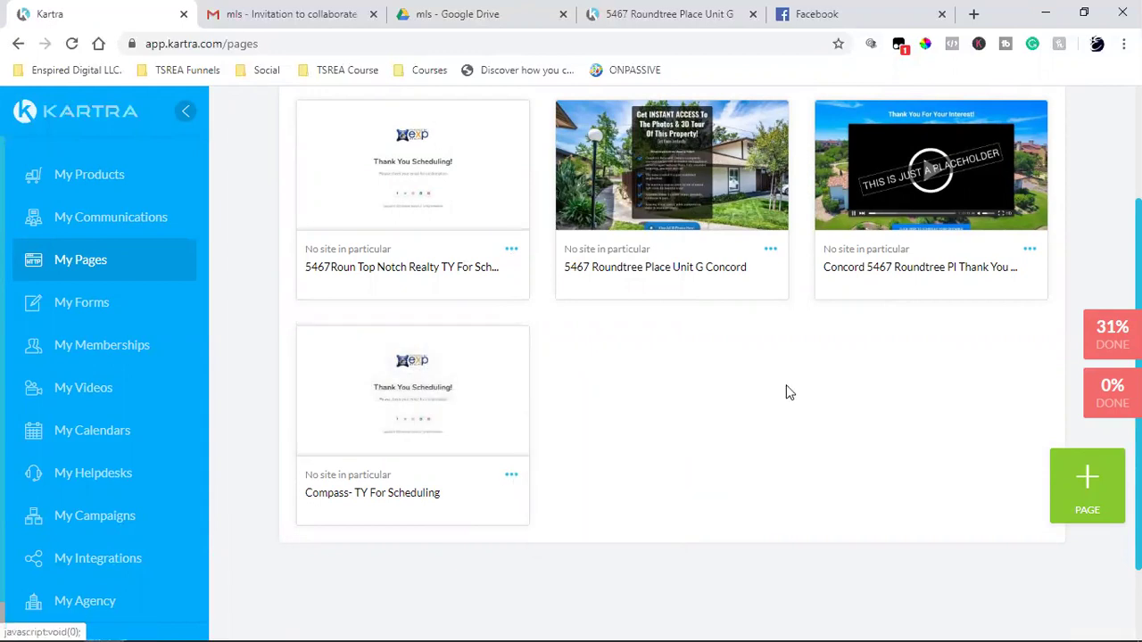
click(818, 152)
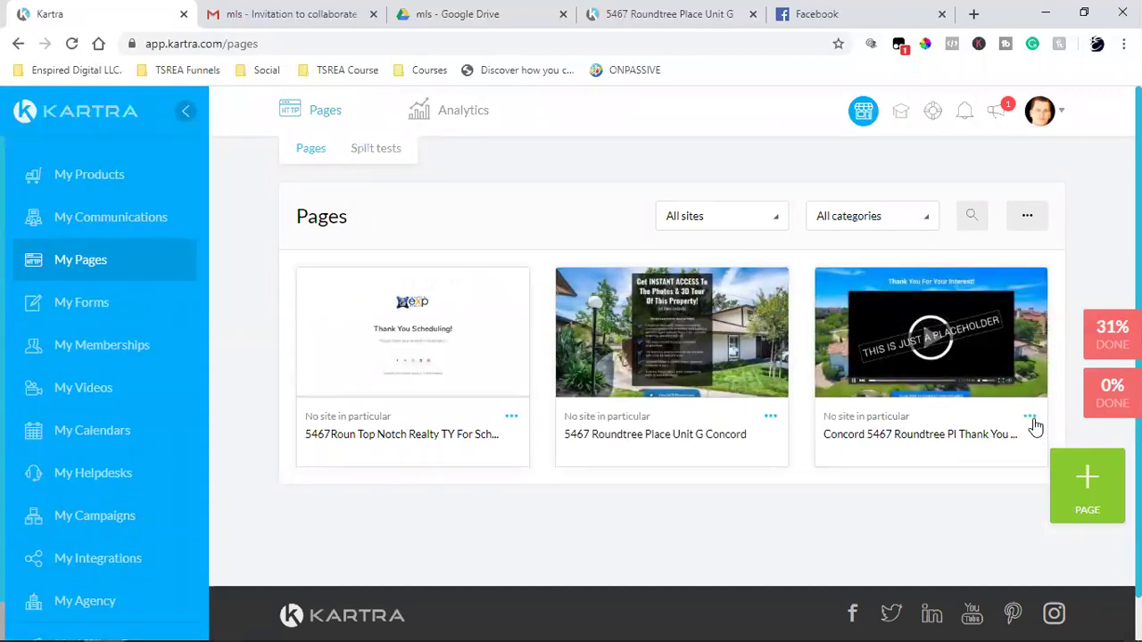
click(1030, 418)
click(68, 308)
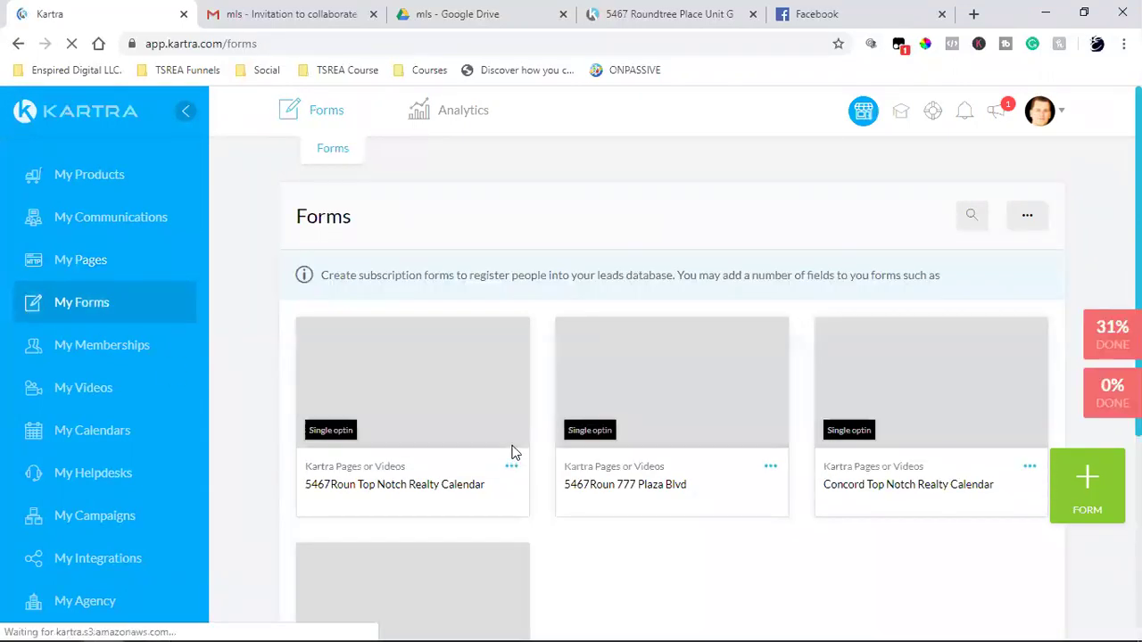
scroll(513, 453, down, 2)
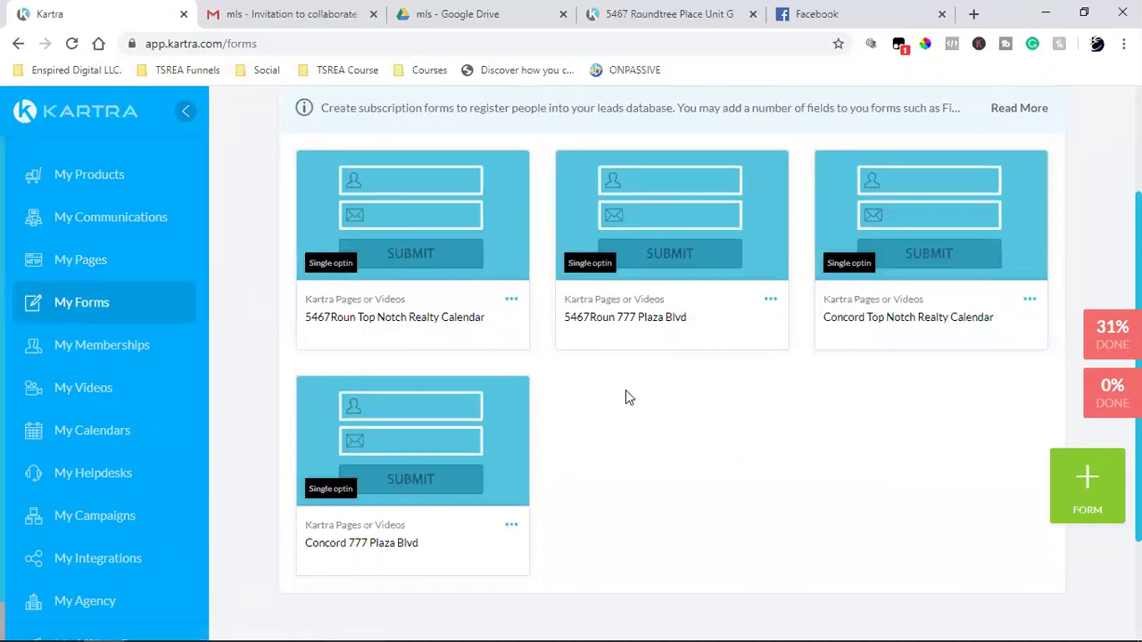
scroll(626, 397, down, 2)
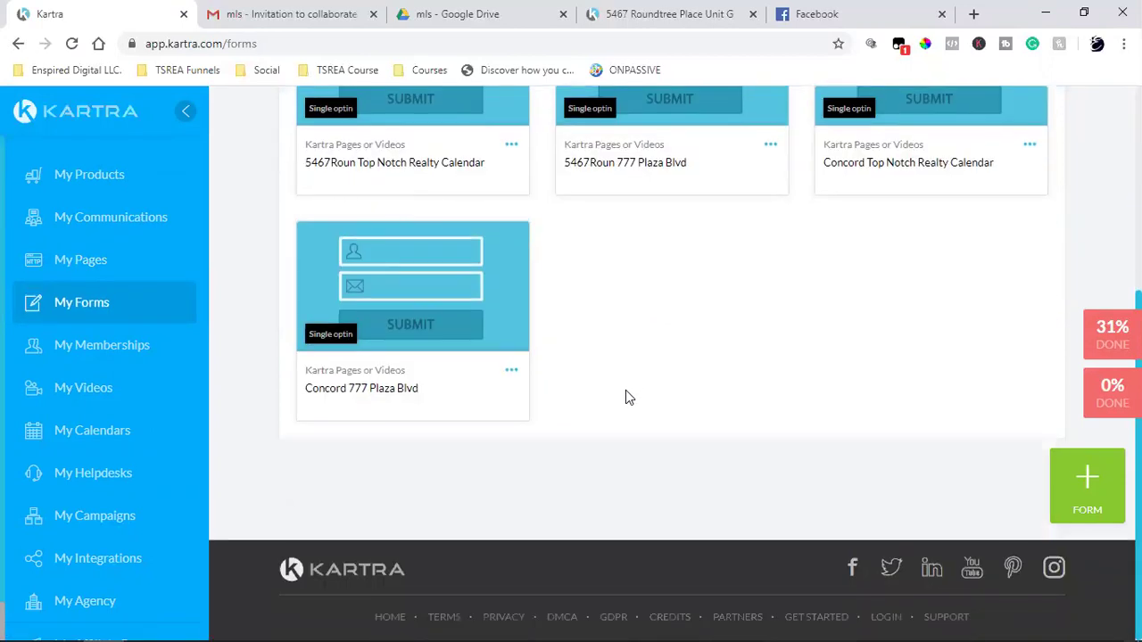
click(511, 371)
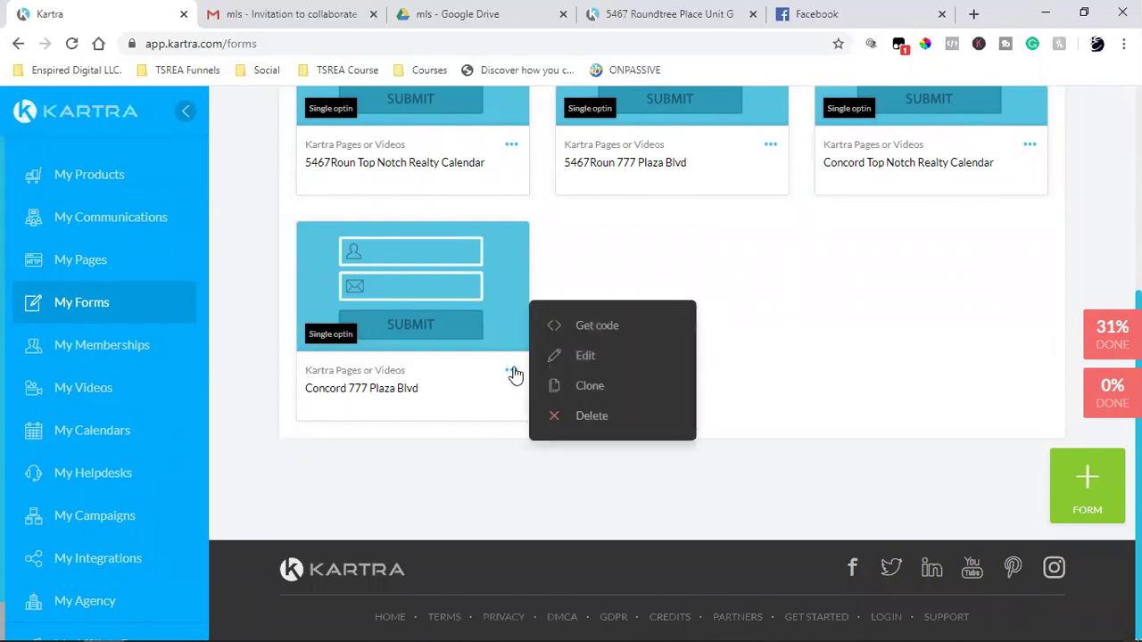
click(602, 416)
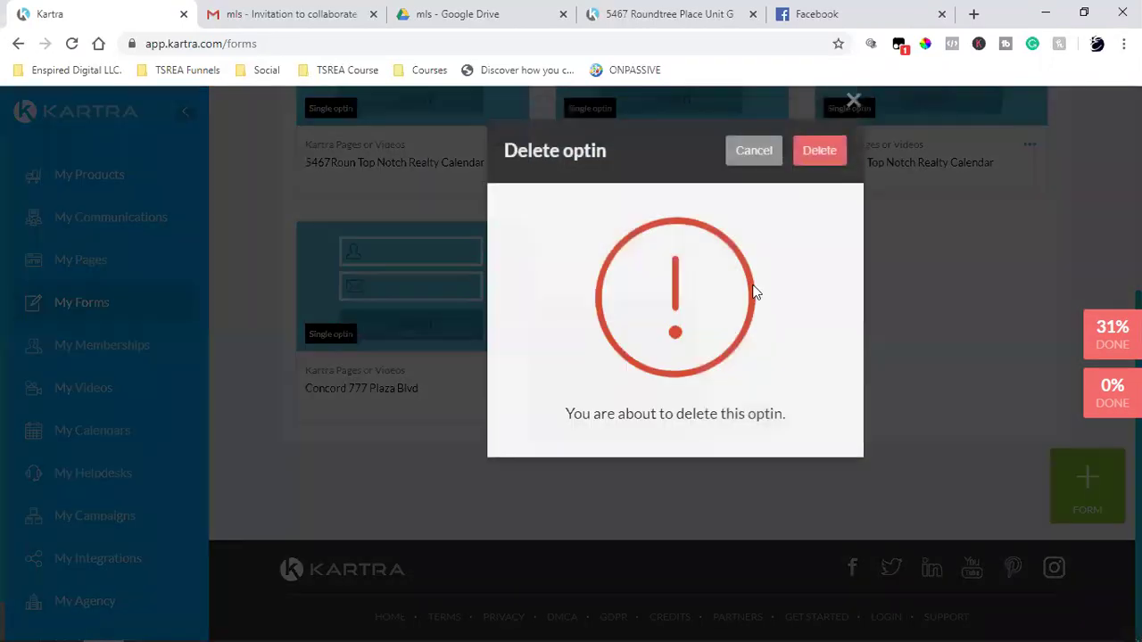
click(821, 145)
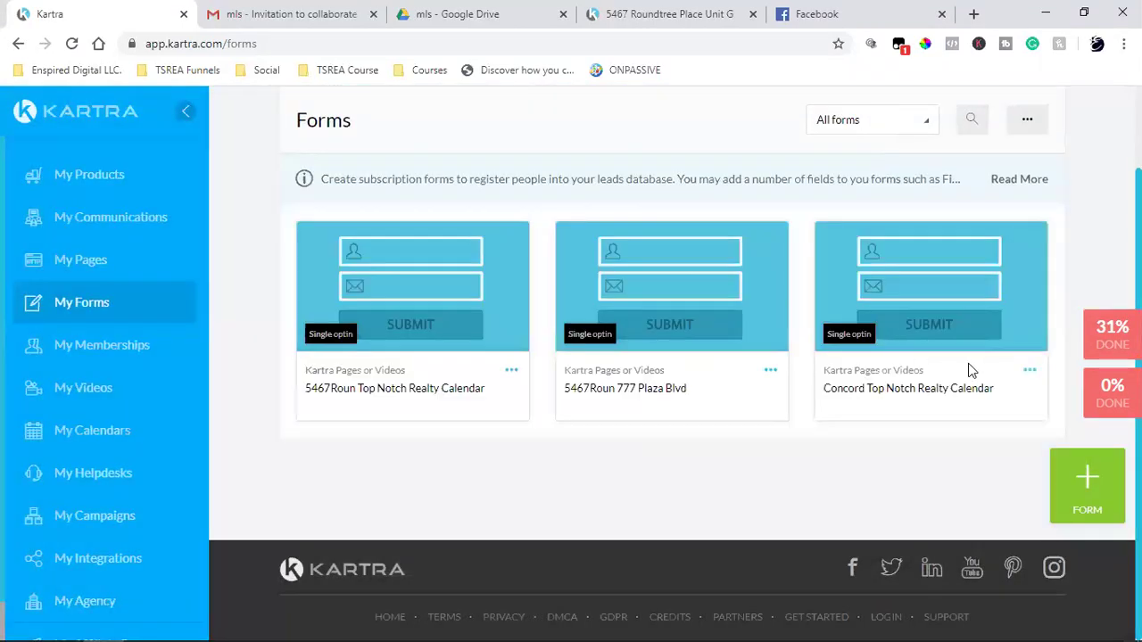
click(1028, 372)
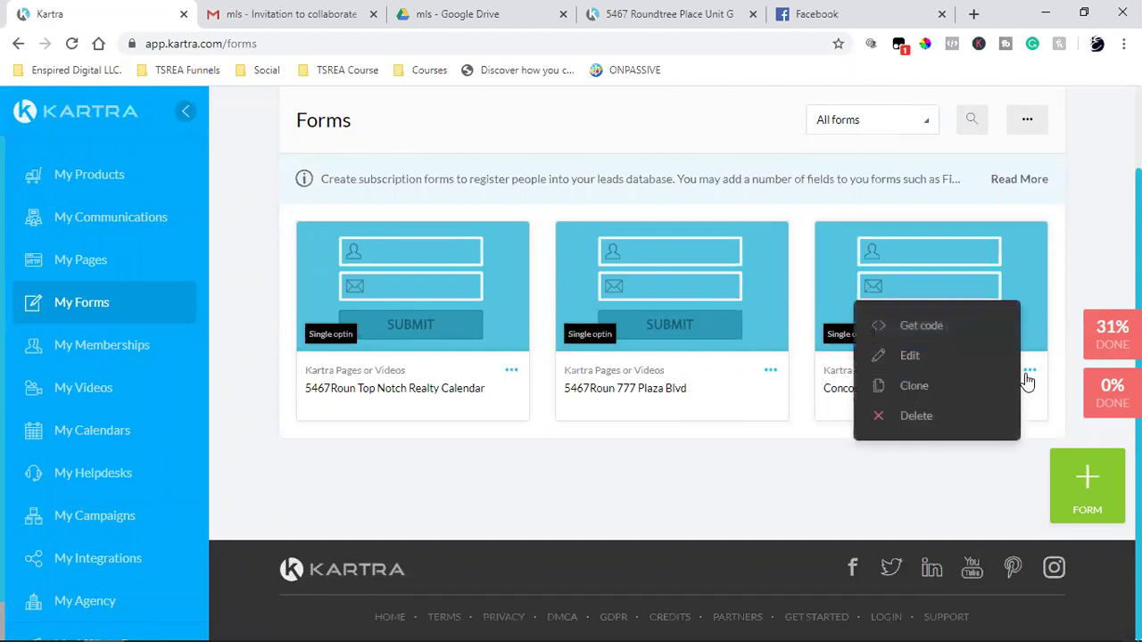
click(946, 419)
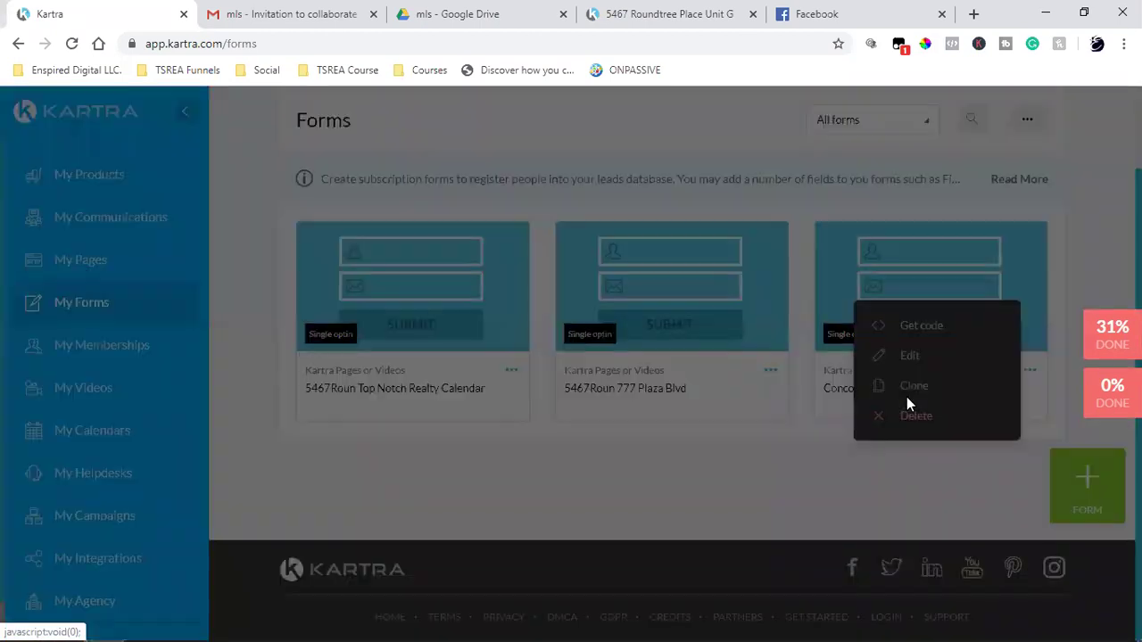
click(825, 153)
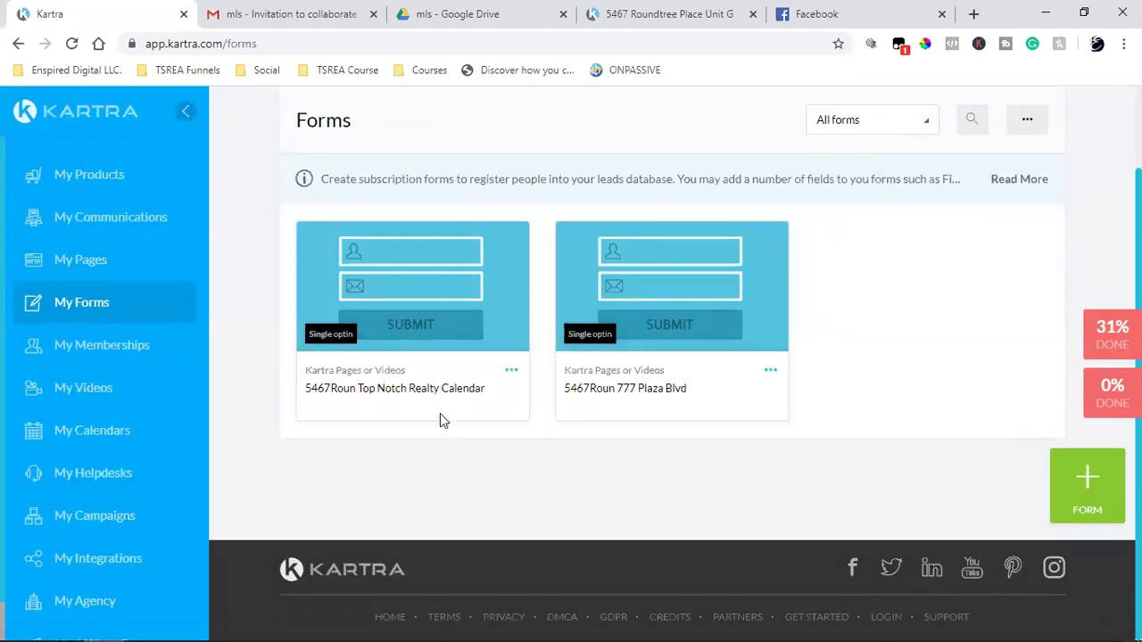
triple_click(652, 388)
click(771, 373)
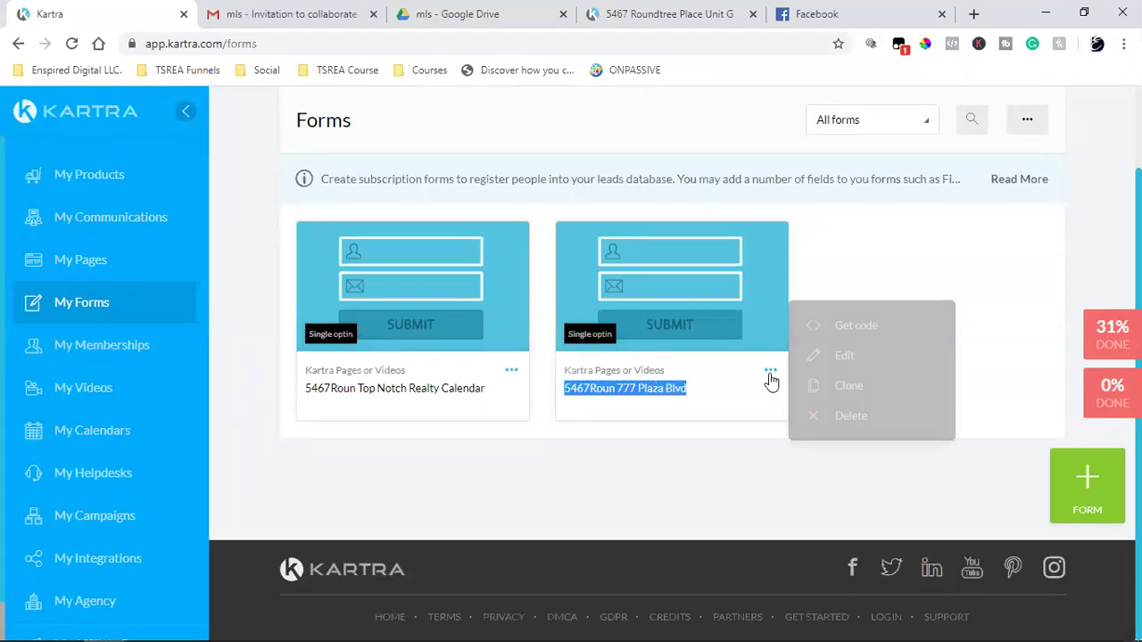
click(834, 357)
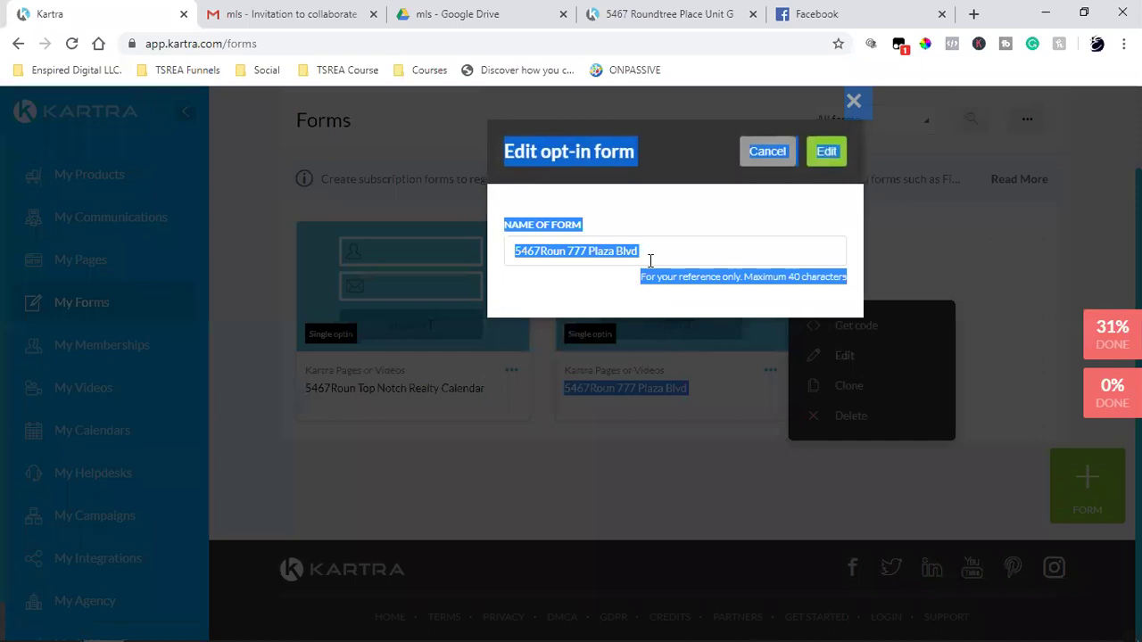
click(670, 249)
key(BackSpace)
key(BackSpace)
key(BackSpace)
key(BackSpace)
key(BackSpace)
key(BackSpace)
key(BackSpace)
key(BackSpace)
key(BackSpace)
key(BackSpace)
key(BackSpace)
key(BackSpace)
key(BackSpace)
key(BackSpace)
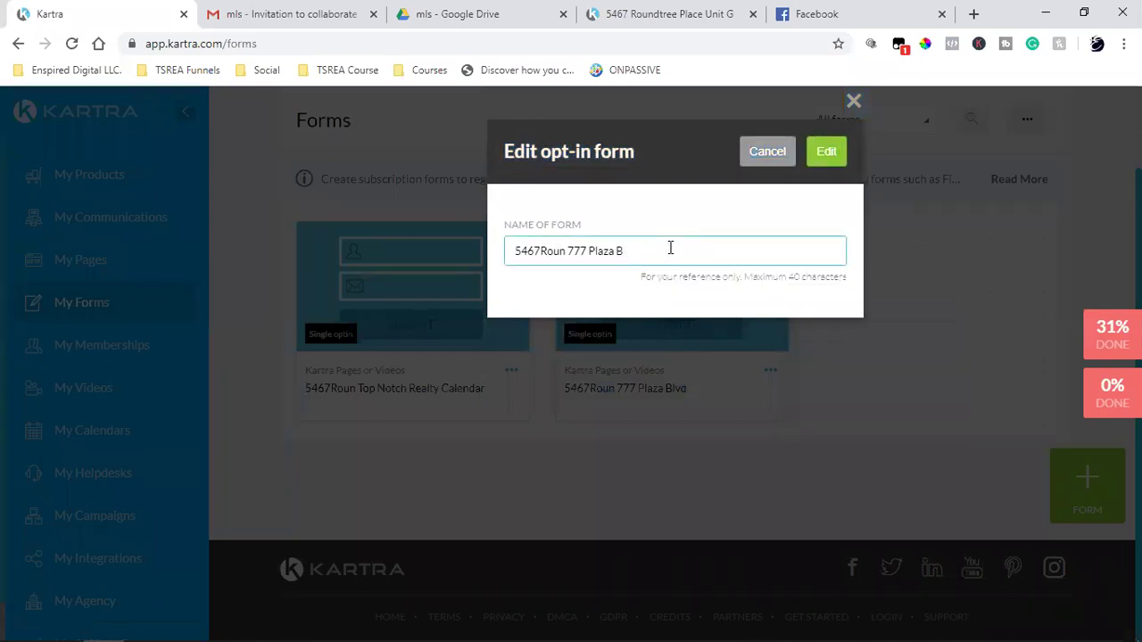
key(Left)
key(Left)
key(Left)
key(Left)
key(Left)
key(Right)
key(Right)
key(Right)
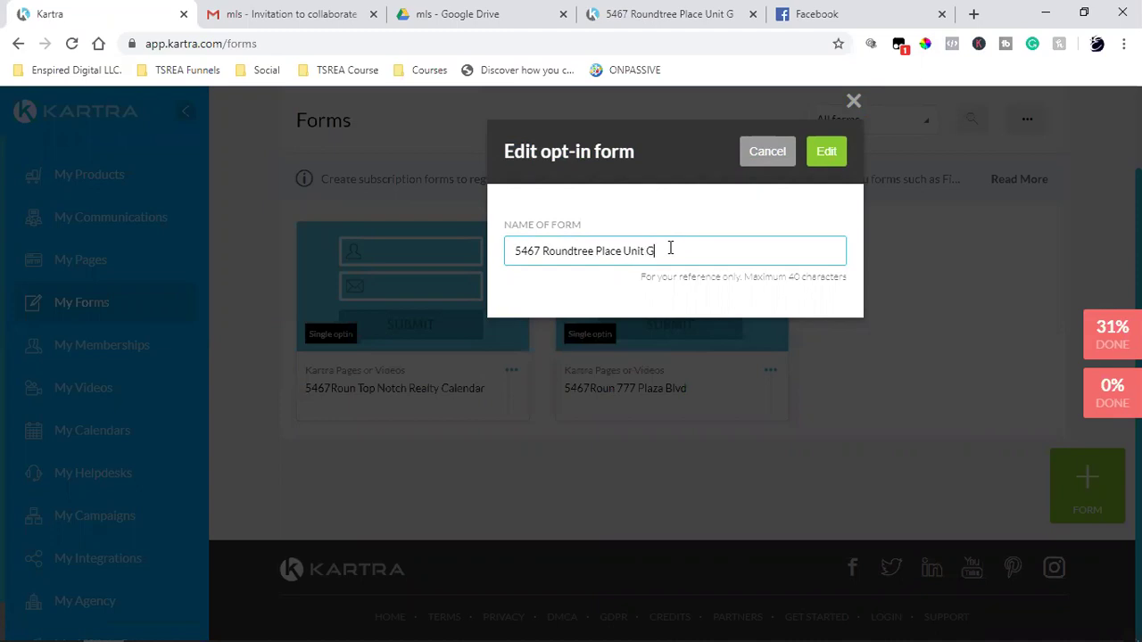
click(826, 164)
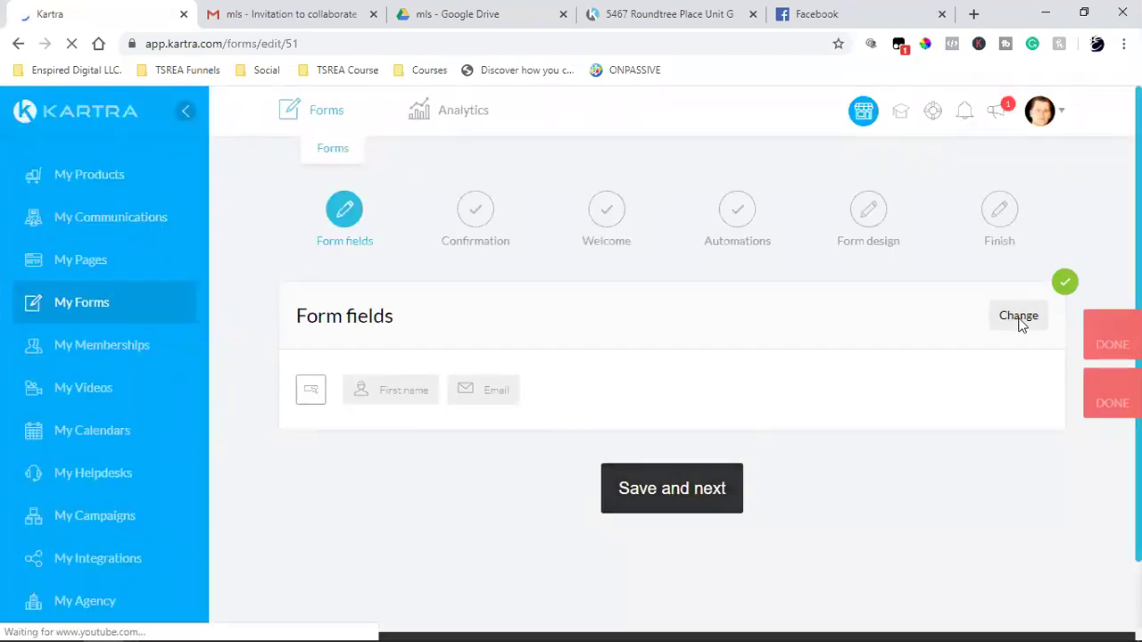
Step: Compare the live property page's opt-in popup form with the Kartra form fields editor
click(649, 13)
scroll(560, 374, down, 4)
click(500, 462)
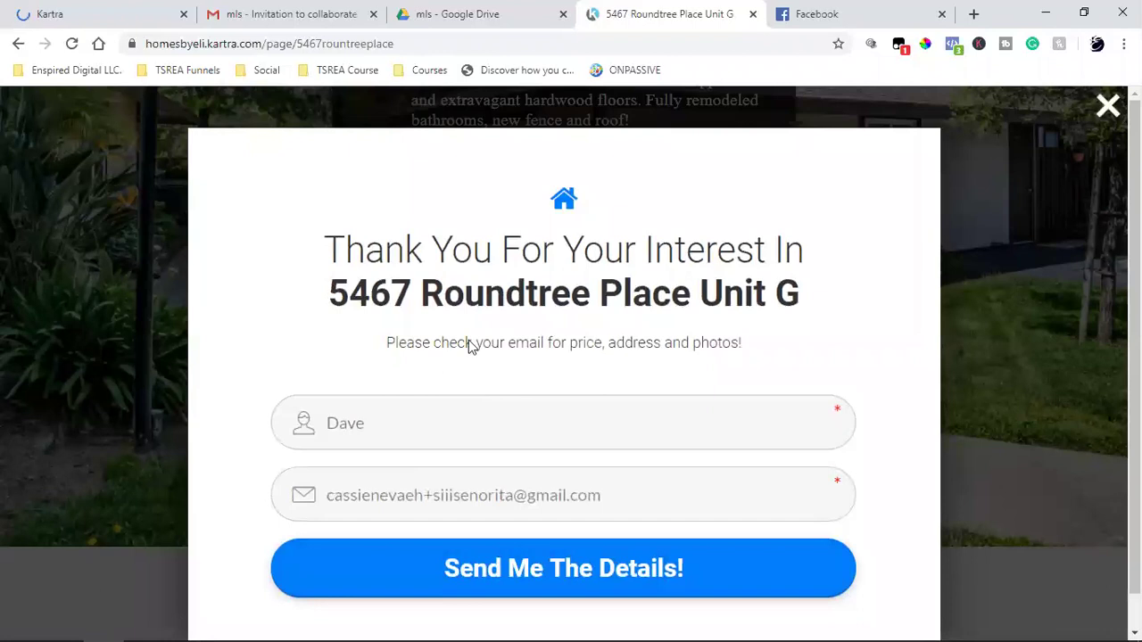
click(82, 13)
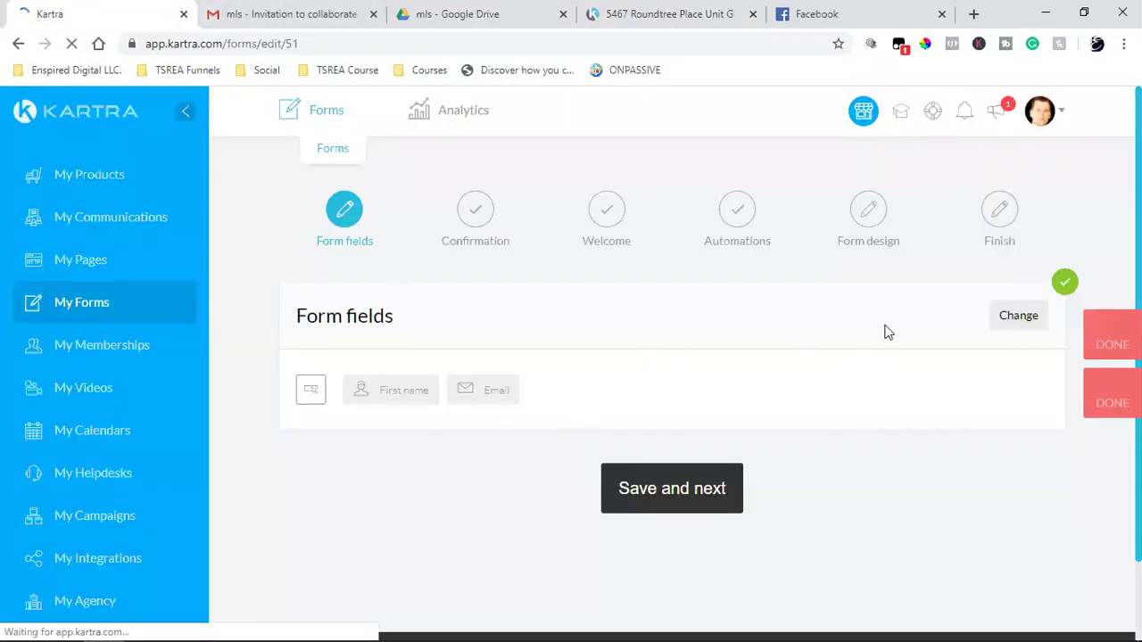
click(1006, 323)
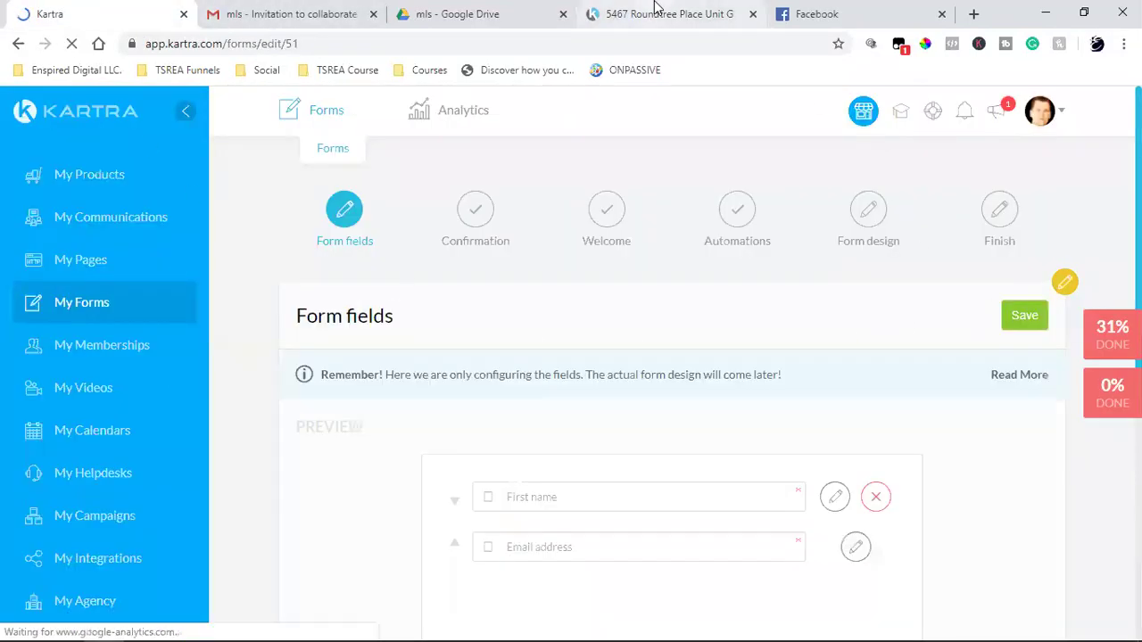
click(660, 13)
click(117, 10)
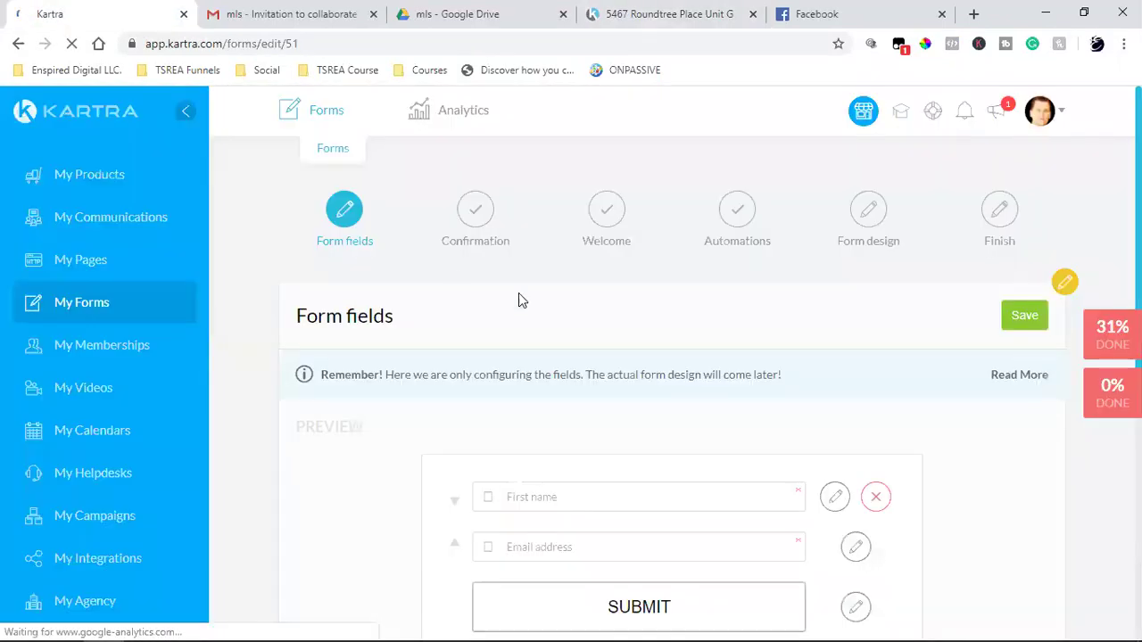
scroll(526, 315, down, 2)
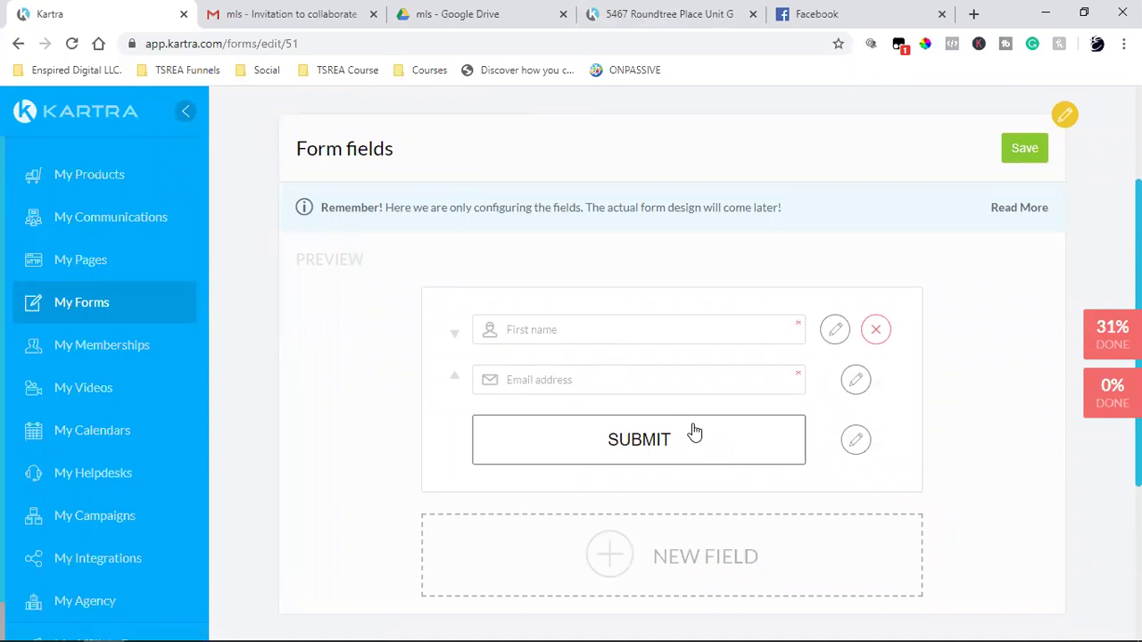
scroll(695, 432, down, 2)
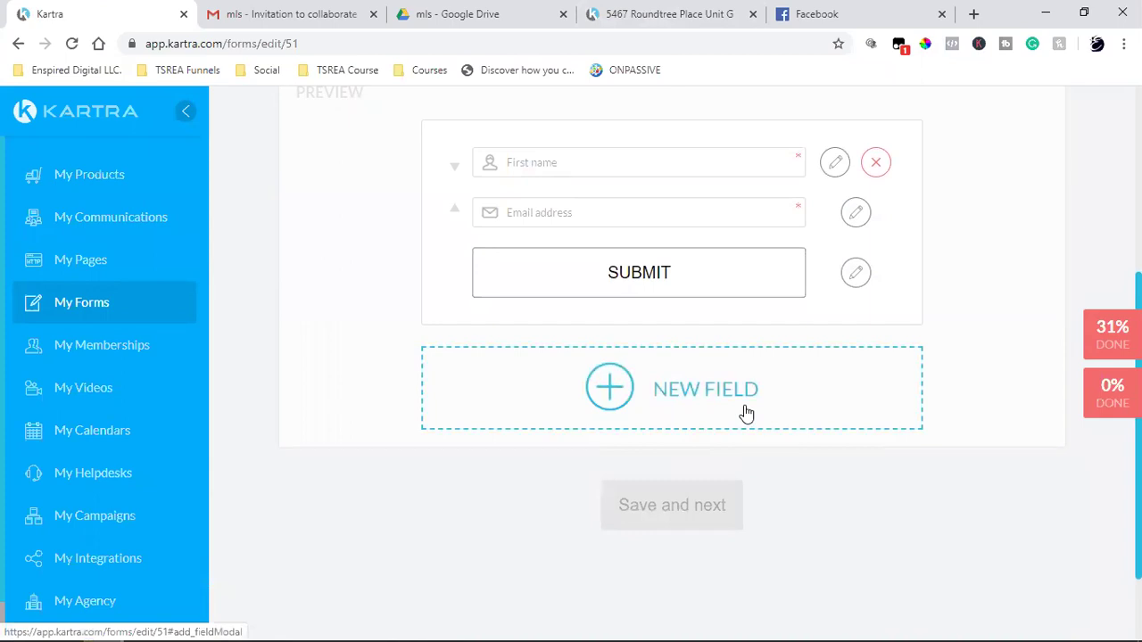
Step: Add a Phone with country code field to the opt-in form
click(653, 413)
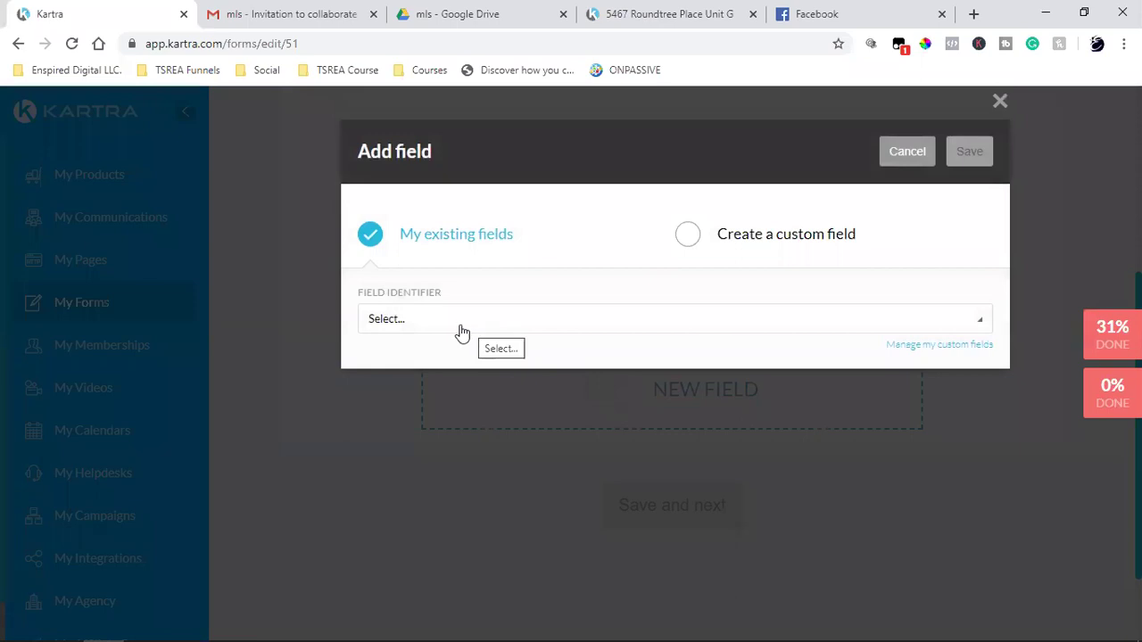
click(461, 328)
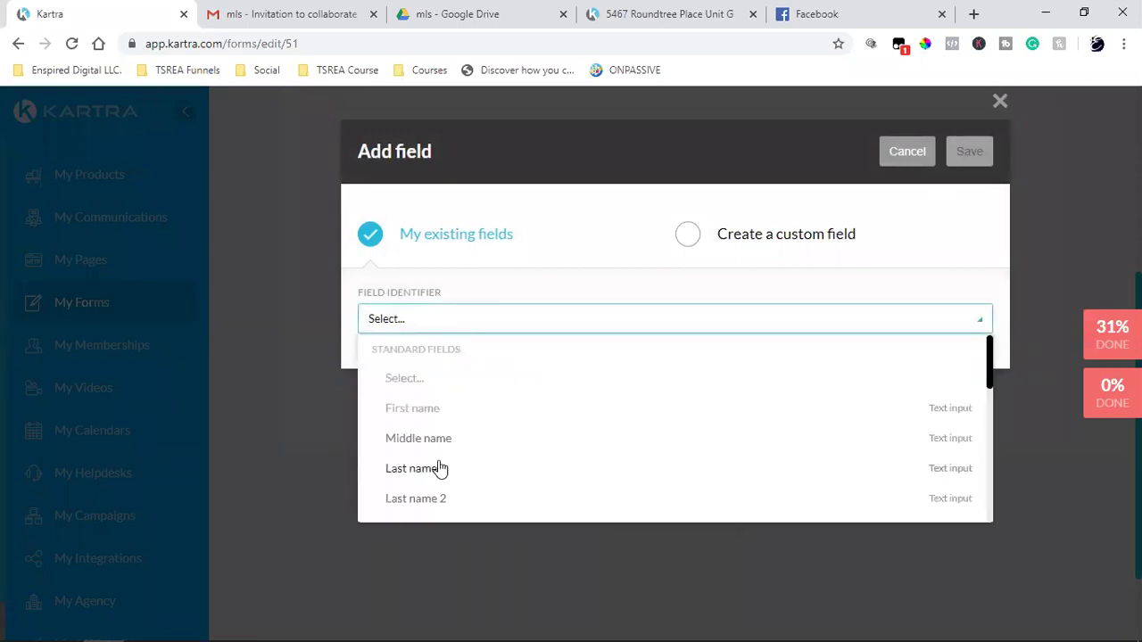
scroll(426, 389, down, 2)
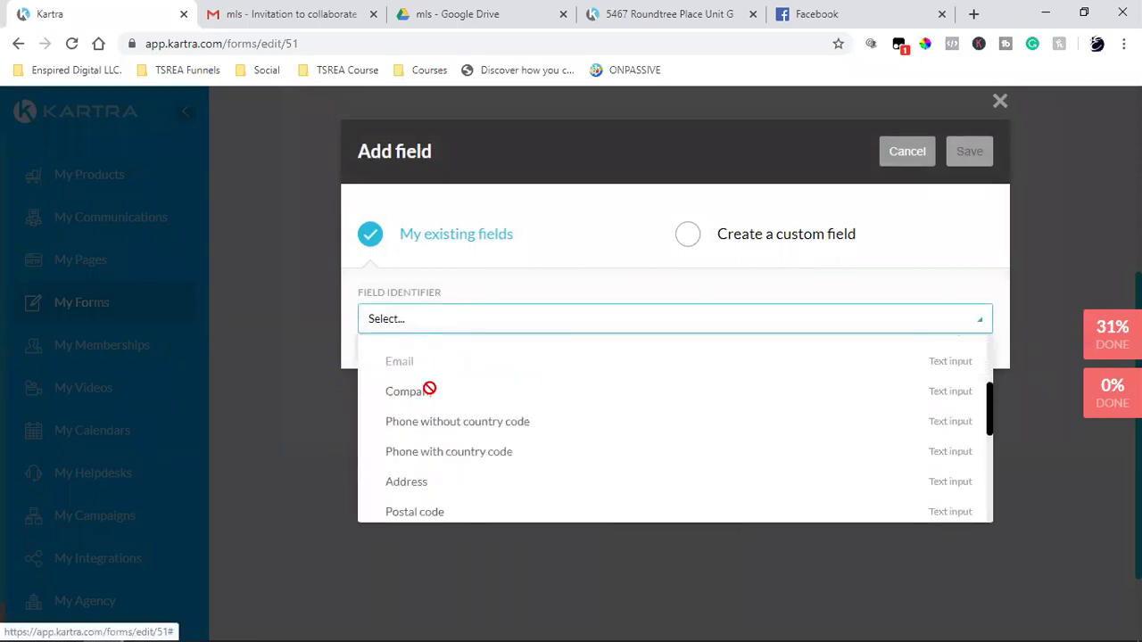
click(473, 462)
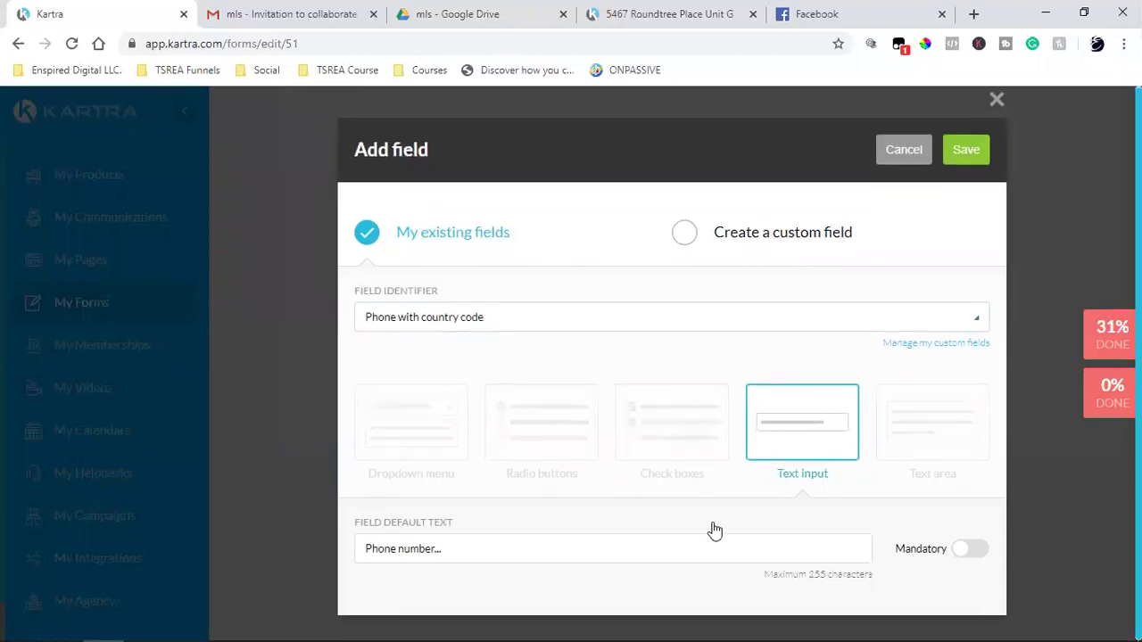
click(492, 548)
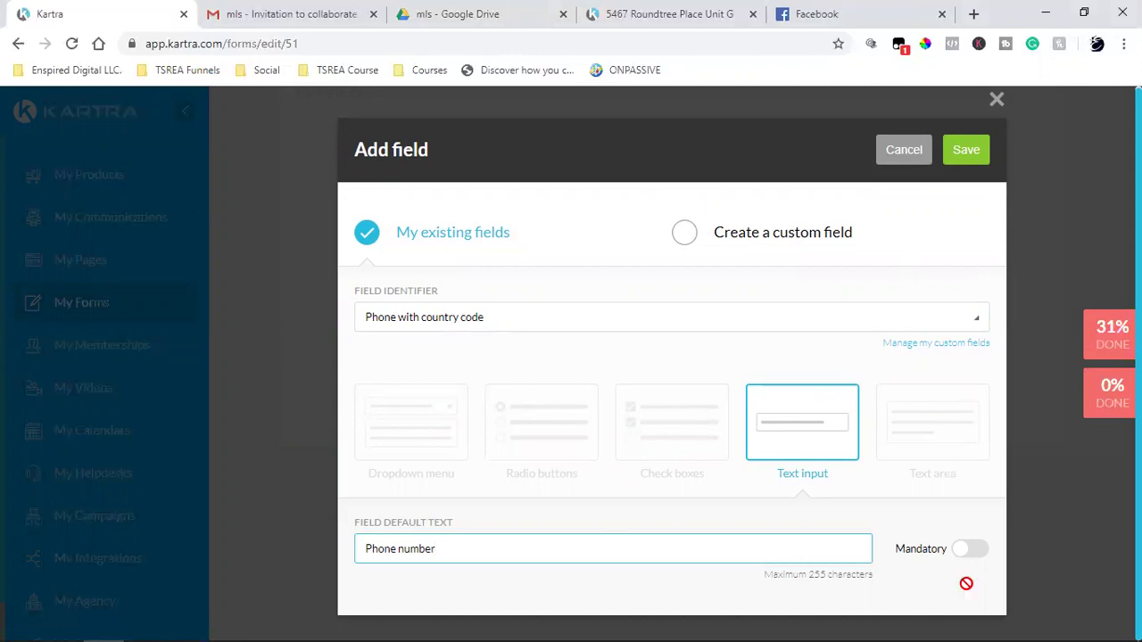
click(965, 149)
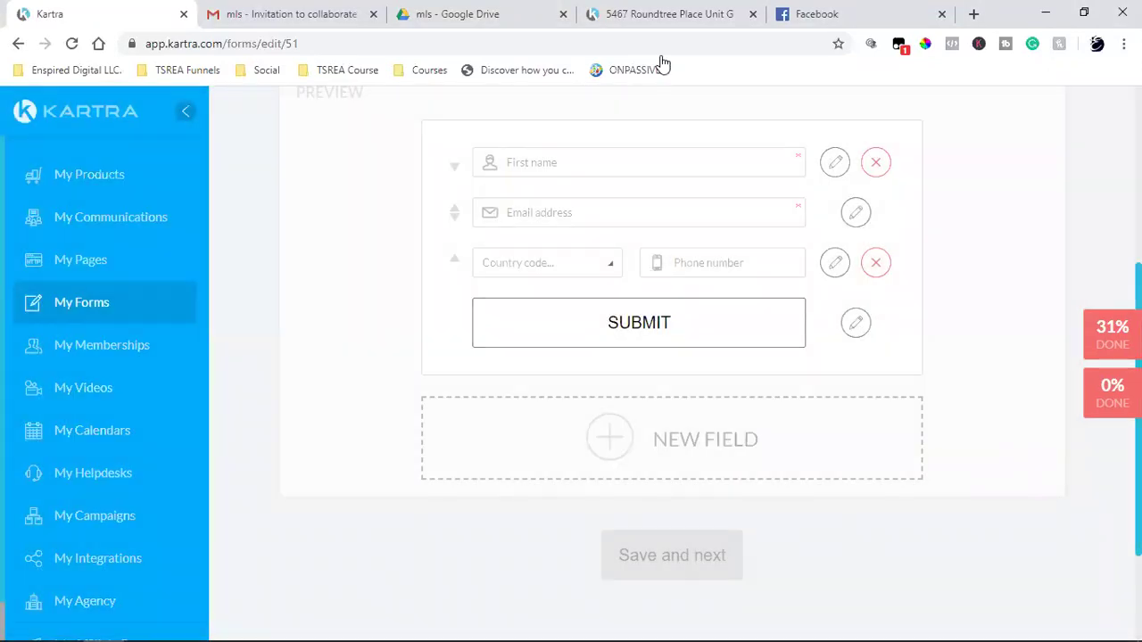
Step: Shorten the first-name field's default text to 'First' and save it
scroll(658, 446, up, 2)
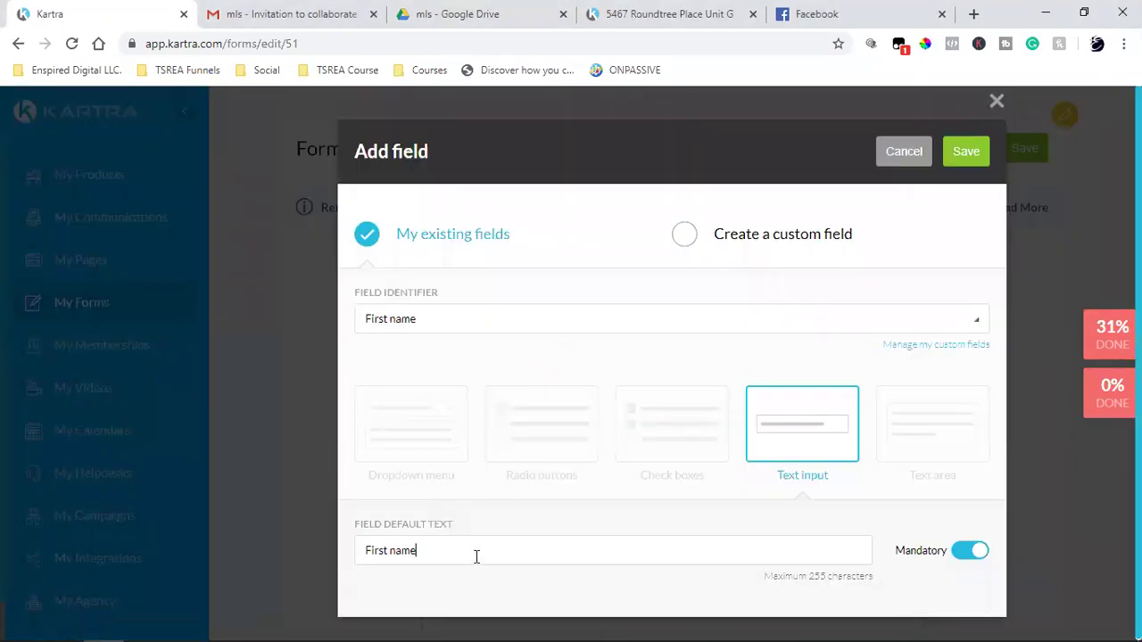
triple_click(476, 557)
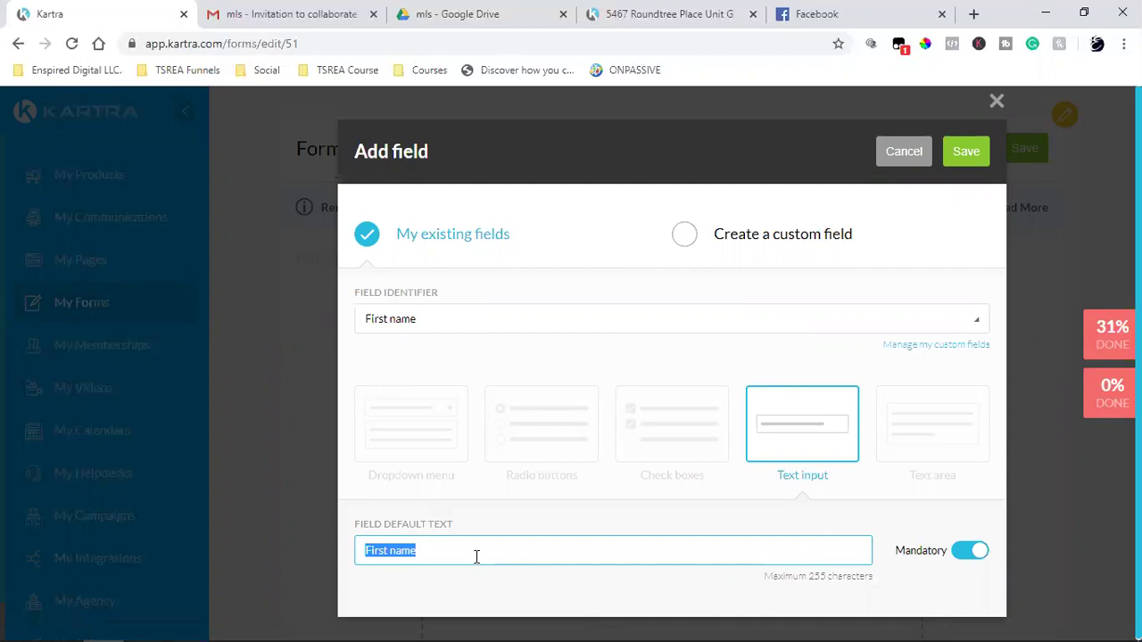
click(476, 557)
key(BackSpace)
key(BackSpace)
key(BackSpace)
key(BackSpace)
key(BackSpace)
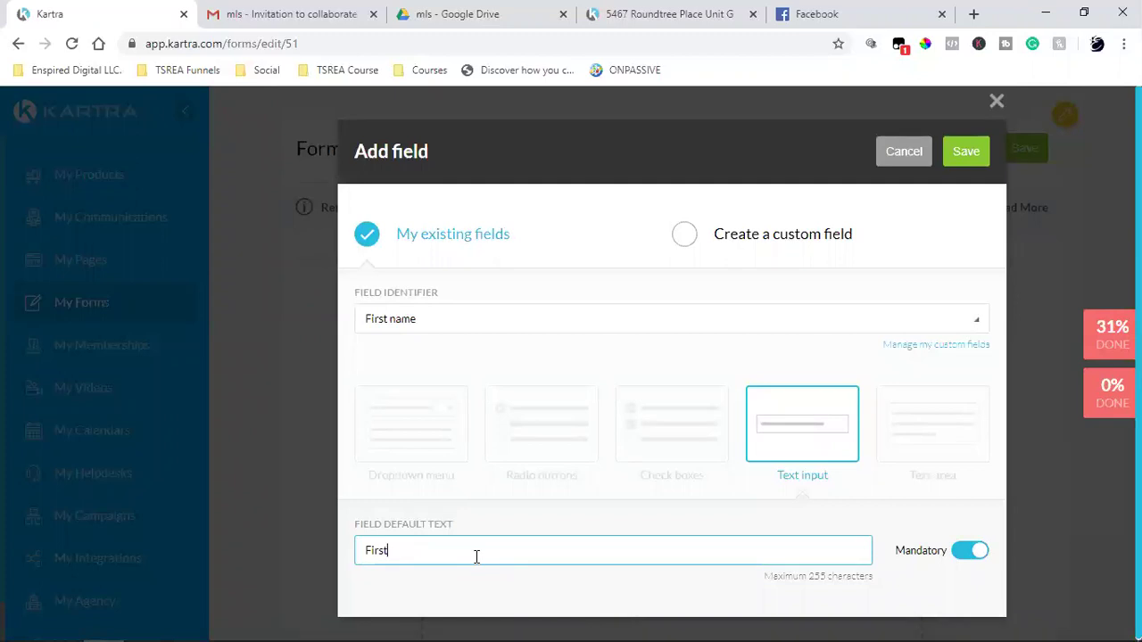
click(966, 151)
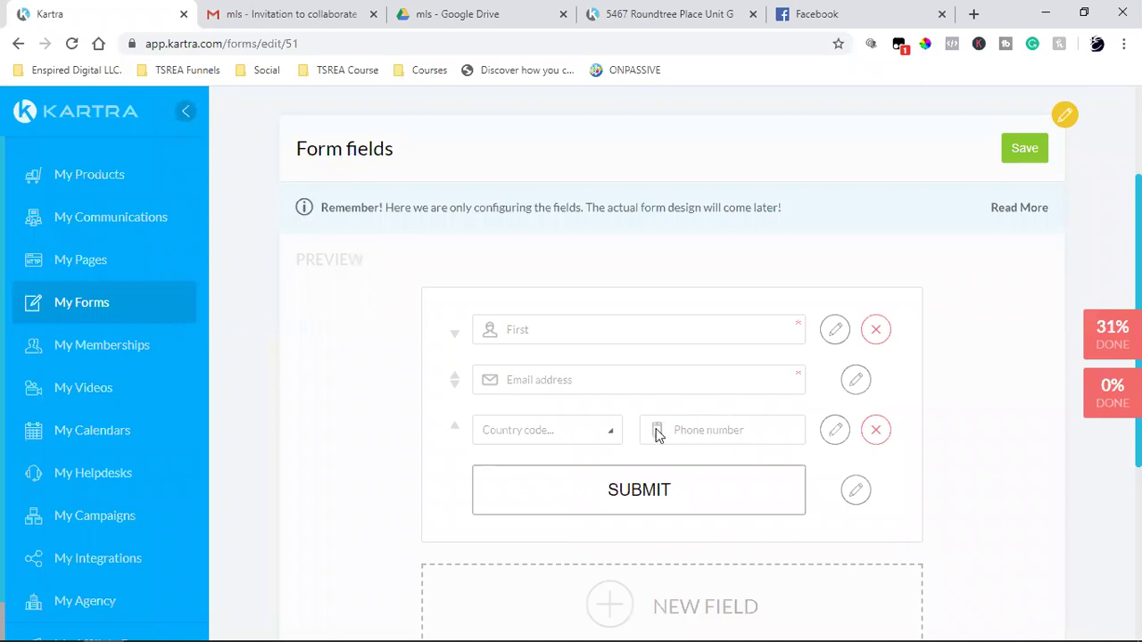
scroll(688, 419, down, 2)
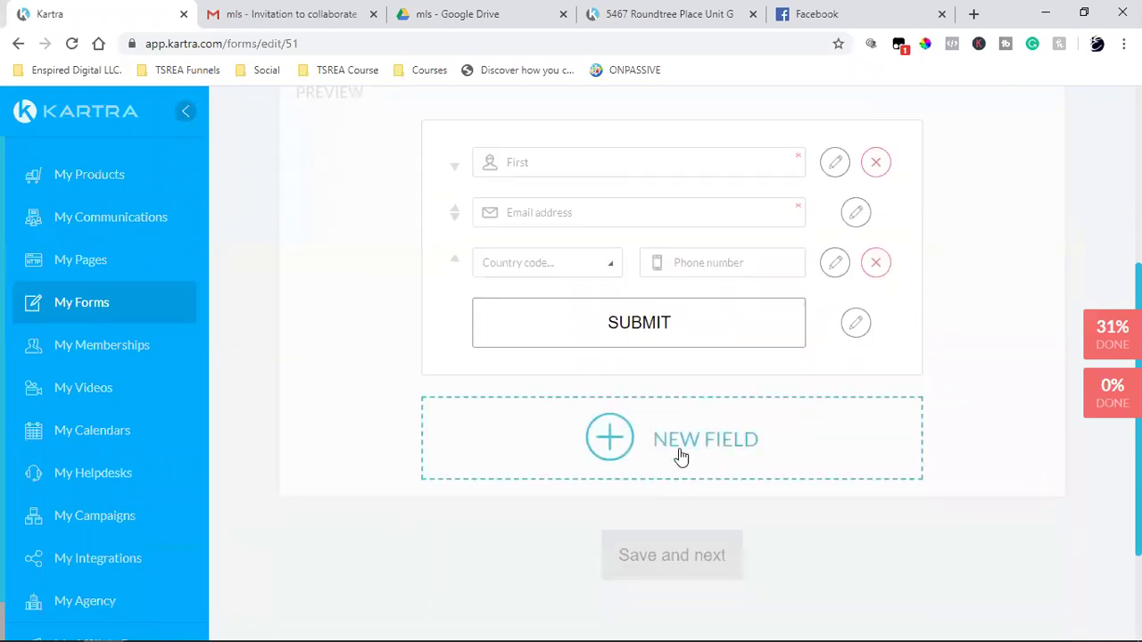
Step: Add the existing Last name field as mandatory, with default text 'Last name' and no trailing dots
click(678, 450)
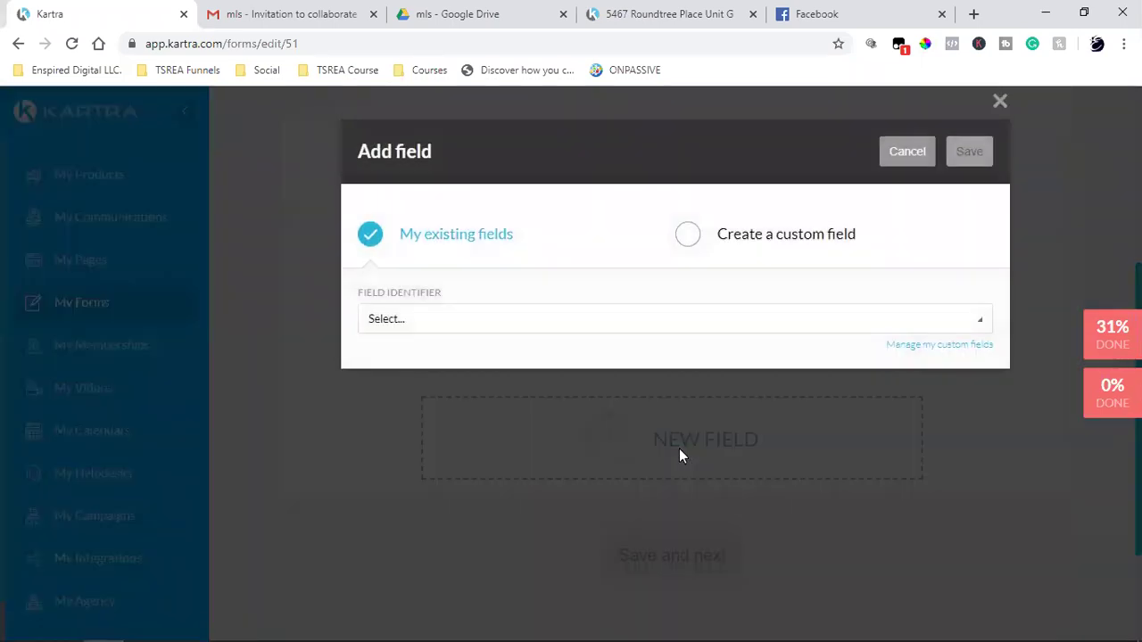
click(441, 326)
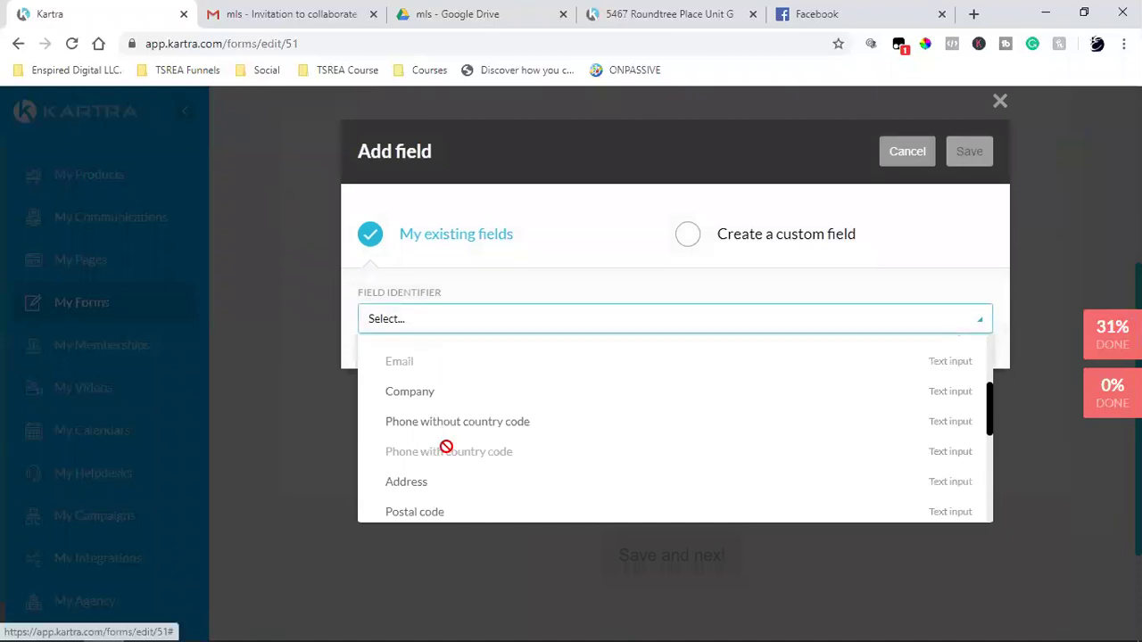
scroll(448, 451, down, 2)
scroll(464, 458, down, 2)
scroll(466, 458, up, 10)
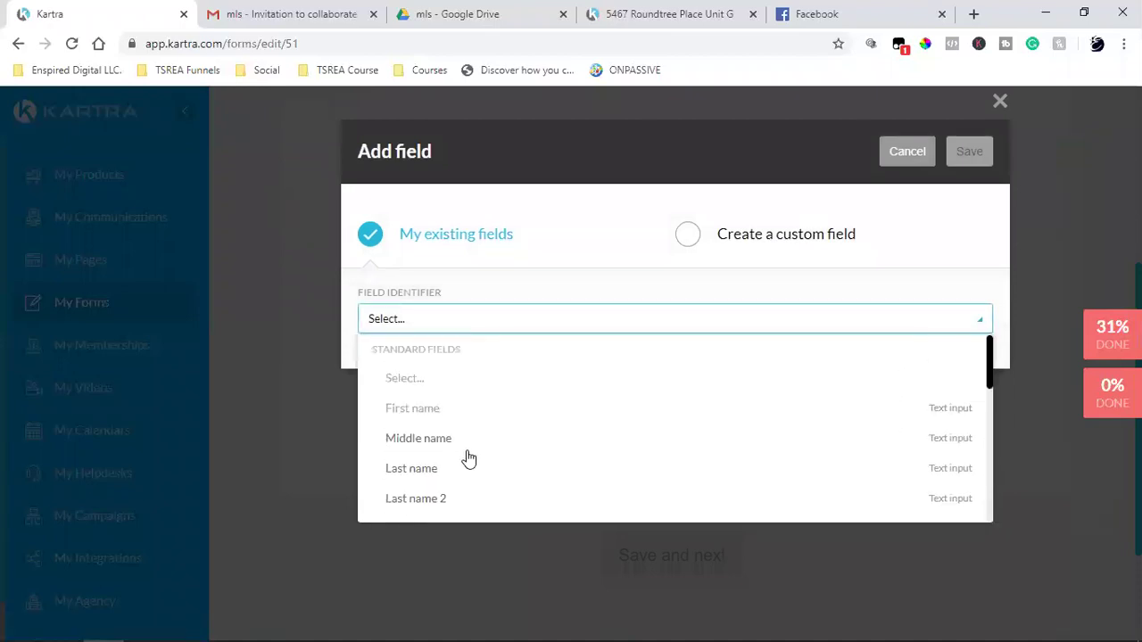
click(423, 468)
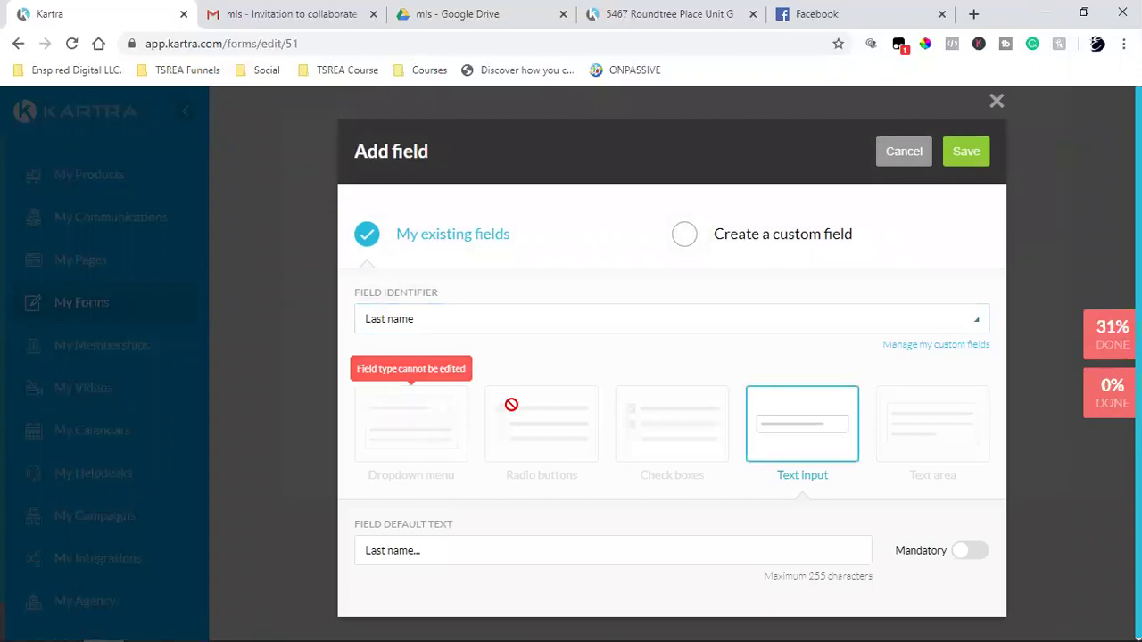
click(473, 550)
key(BackSpace)
key(BackSpace)
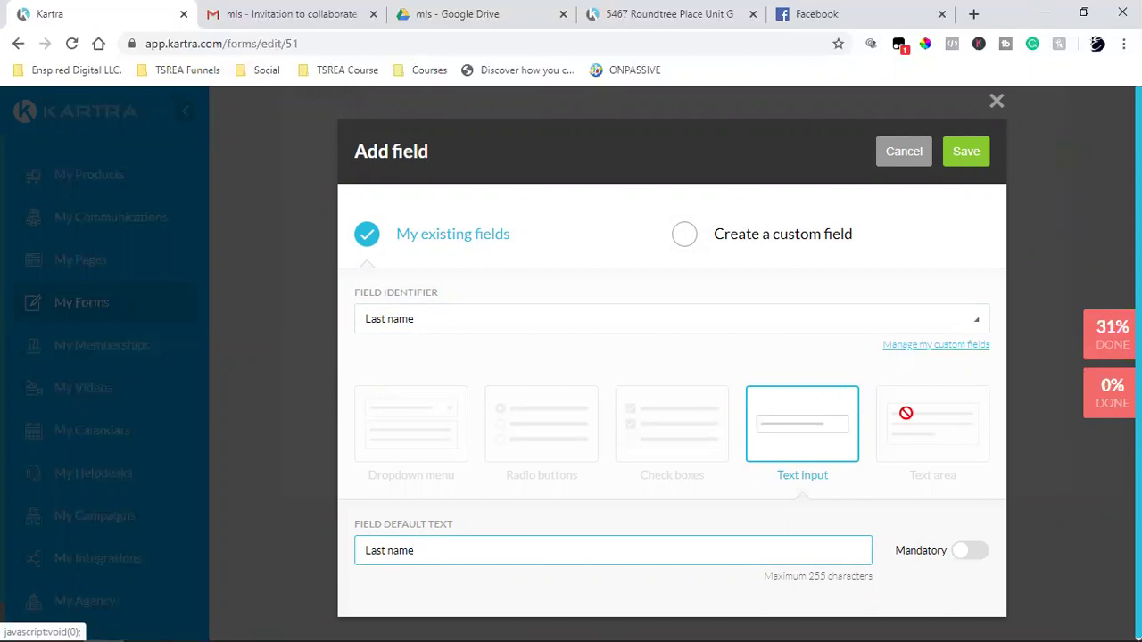
click(969, 552)
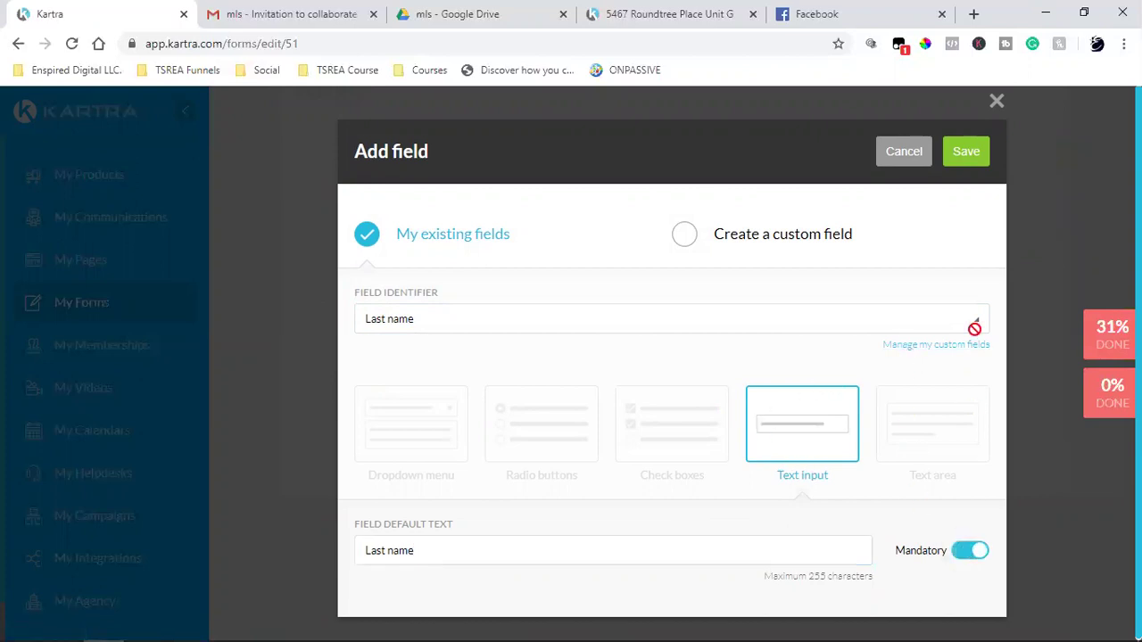
click(960, 150)
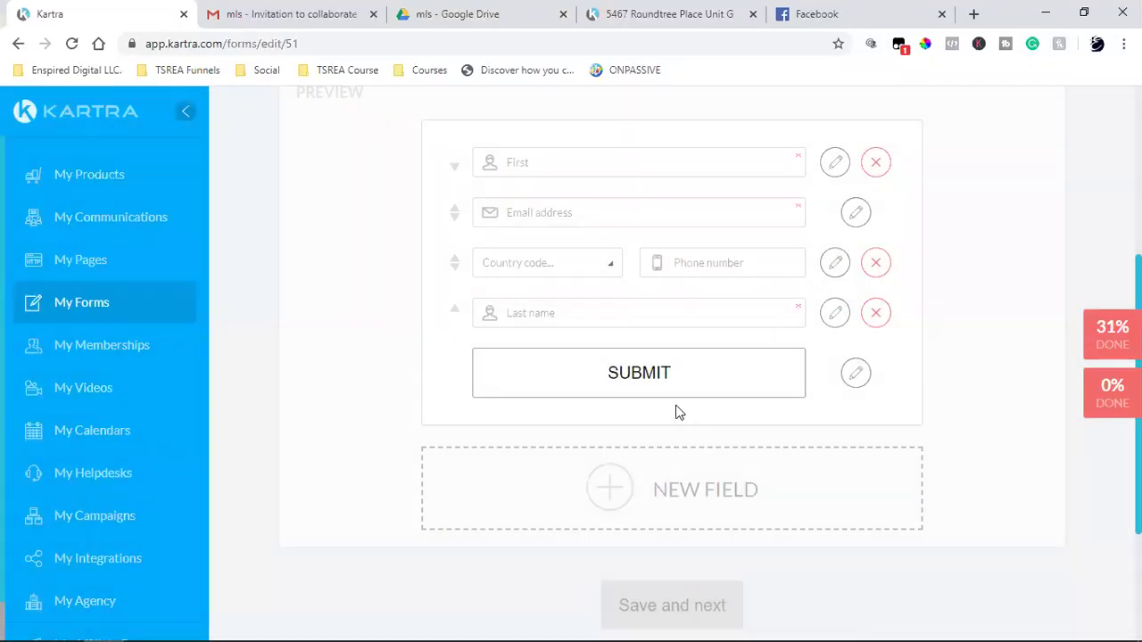
Step: Move the Last name field up above Email address, directly under the first field
click(454, 311)
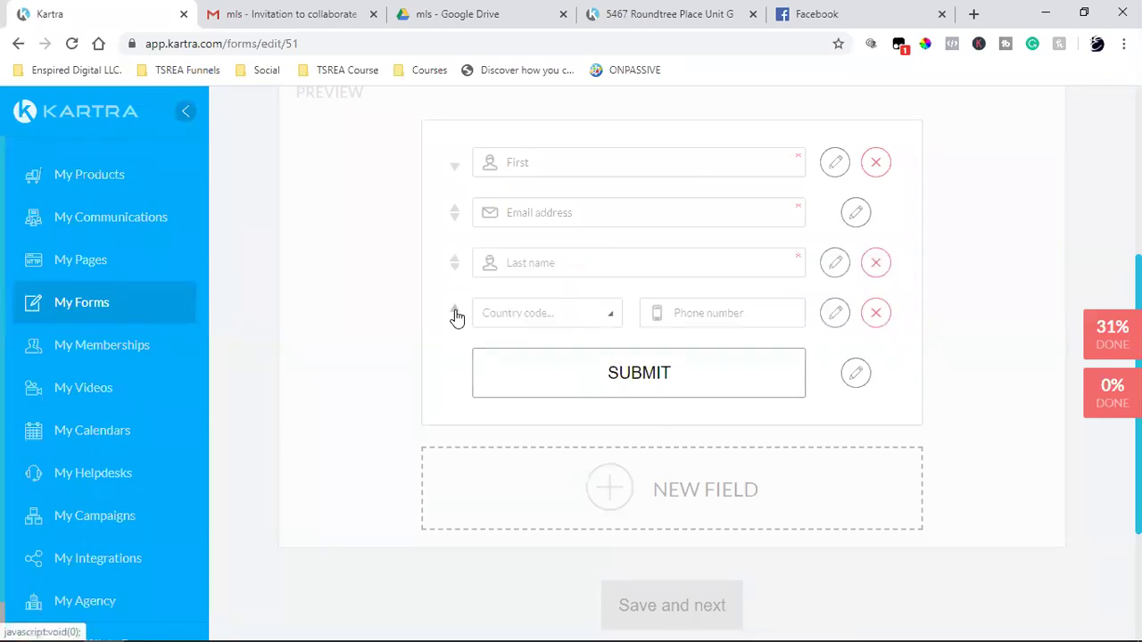
click(453, 259)
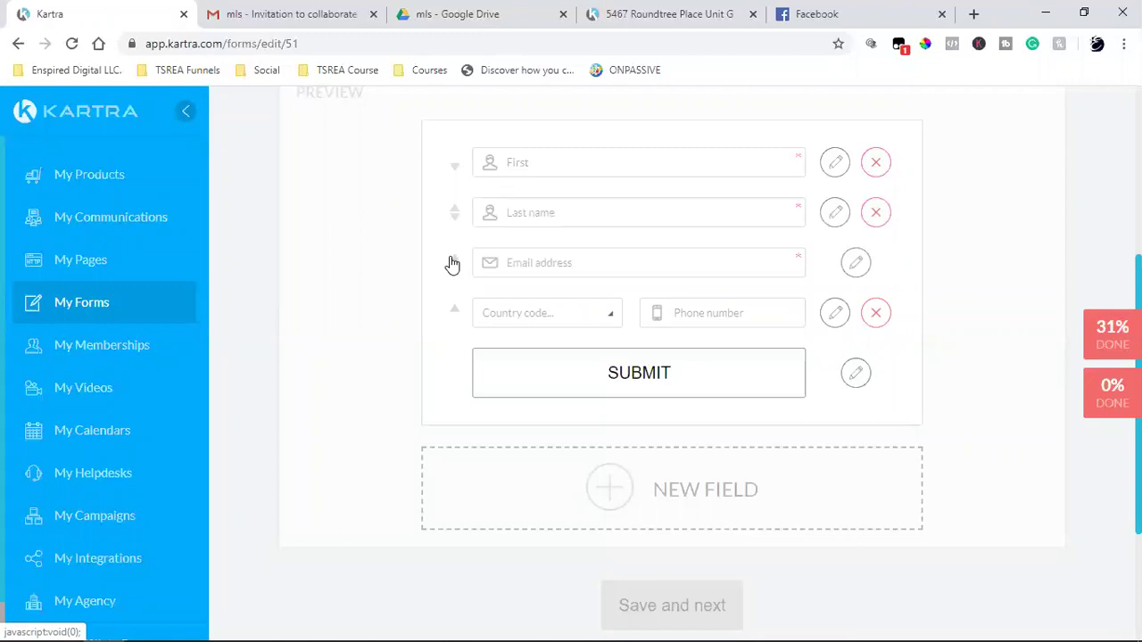
click(835, 214)
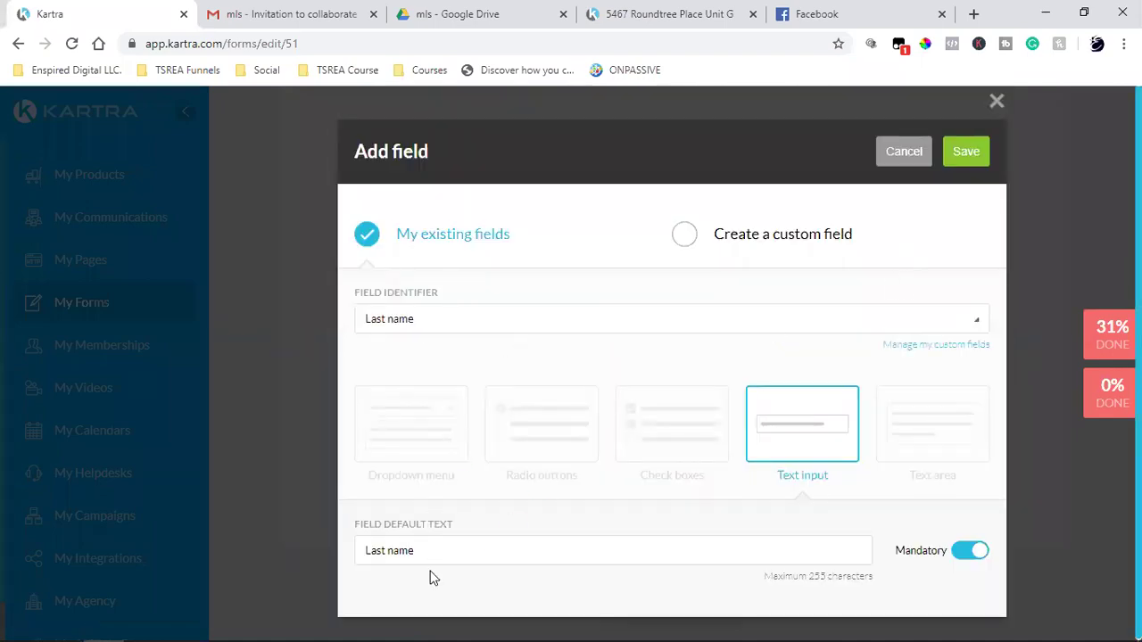
click(953, 155)
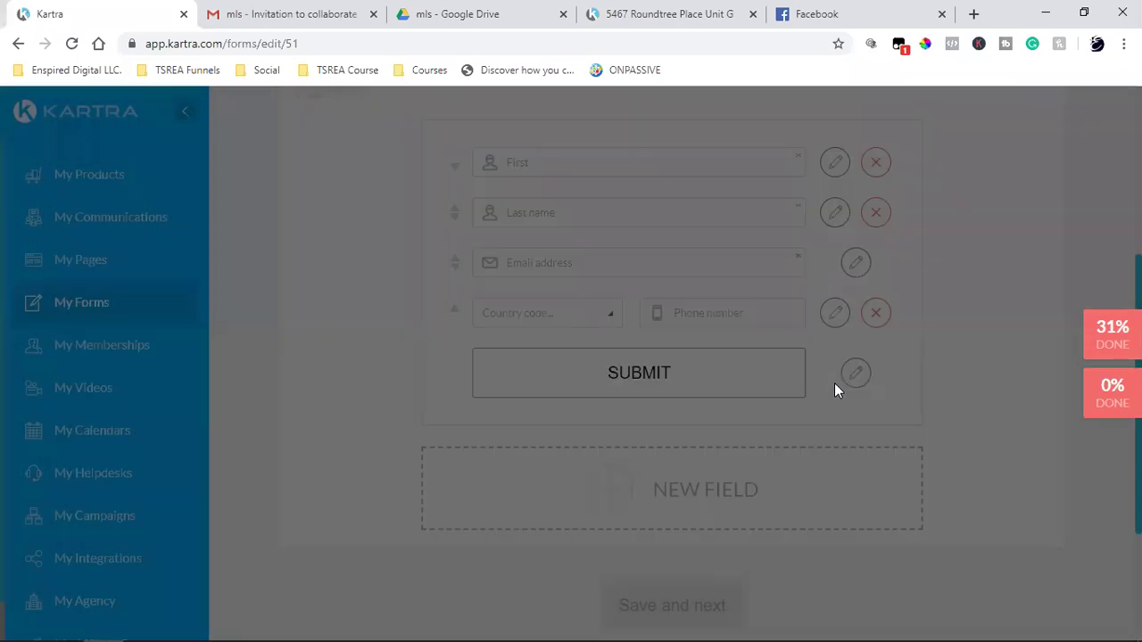
Step: Change the first field's default text back to 'First name' and save
click(835, 163)
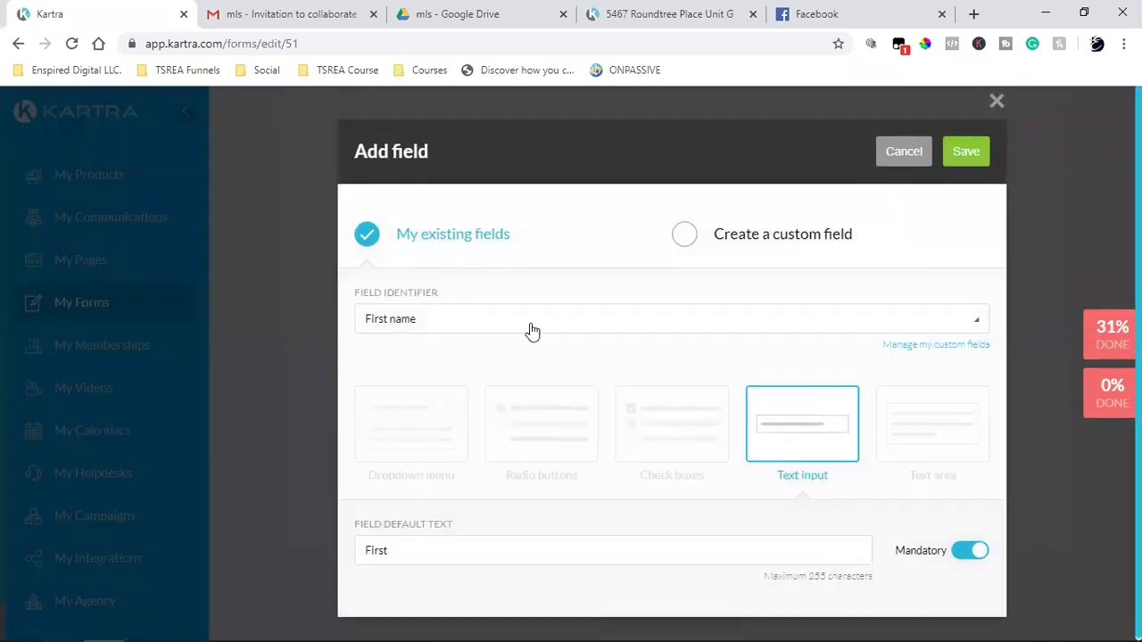
click(532, 330)
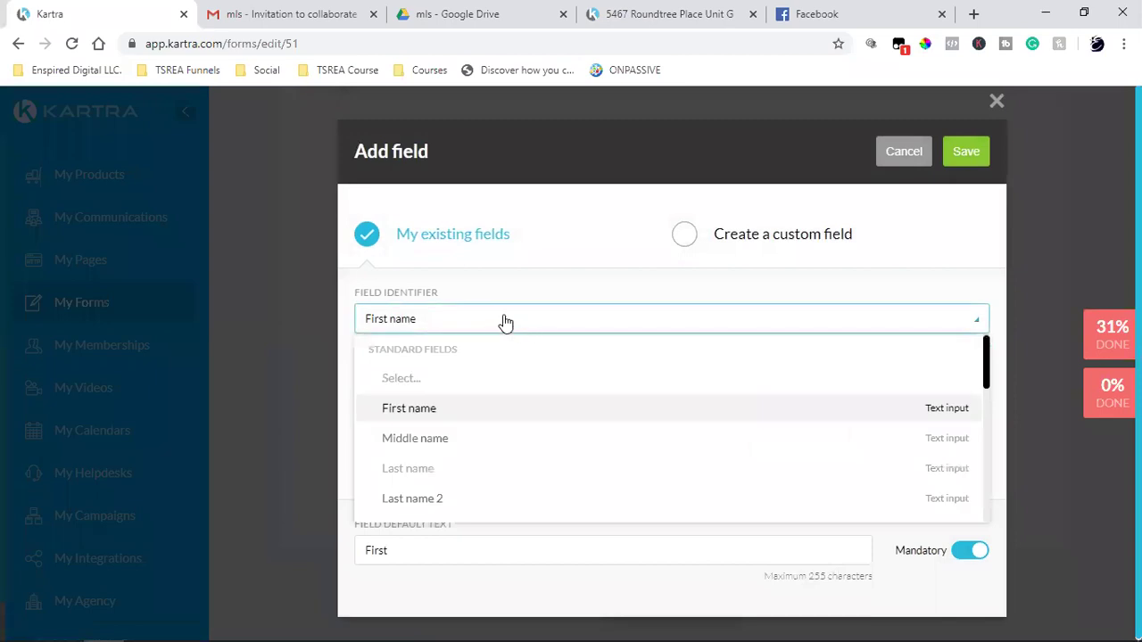
click(440, 550)
text(name)
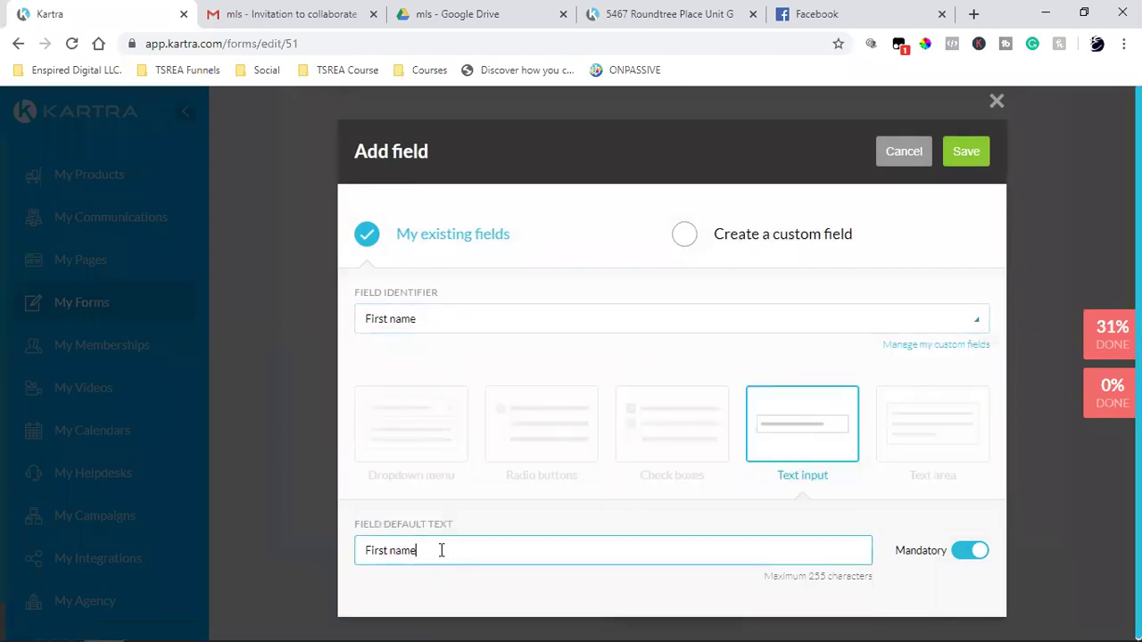
click(968, 153)
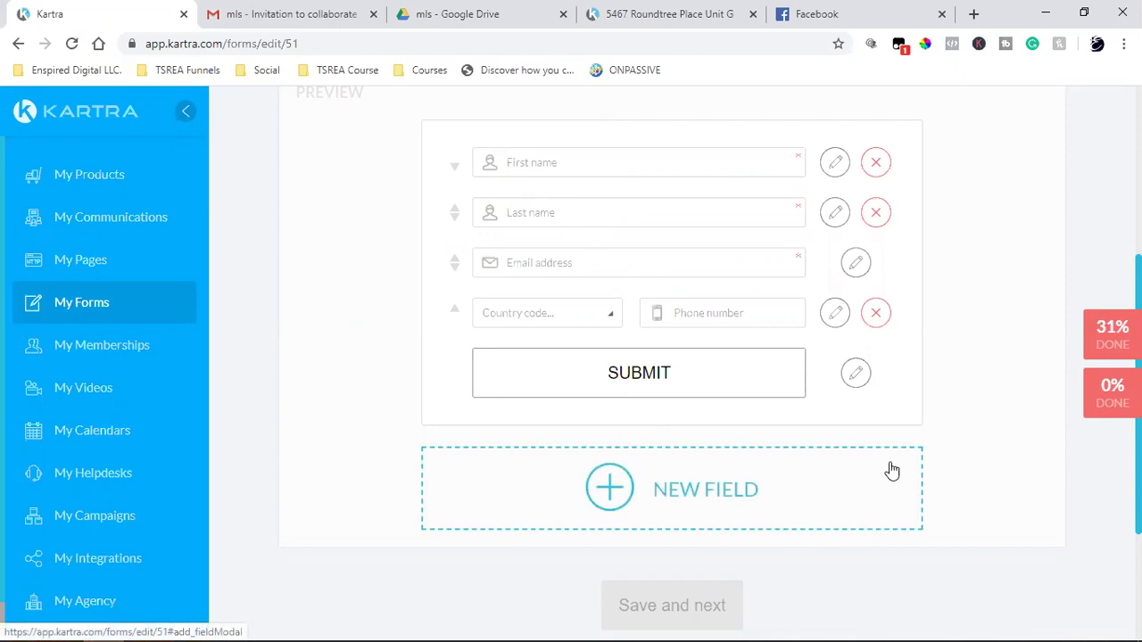
Step: Save the form field configuration and advance to the Confirmation step
scroll(925, 497, down, 2)
scroll(925, 497, up, 4)
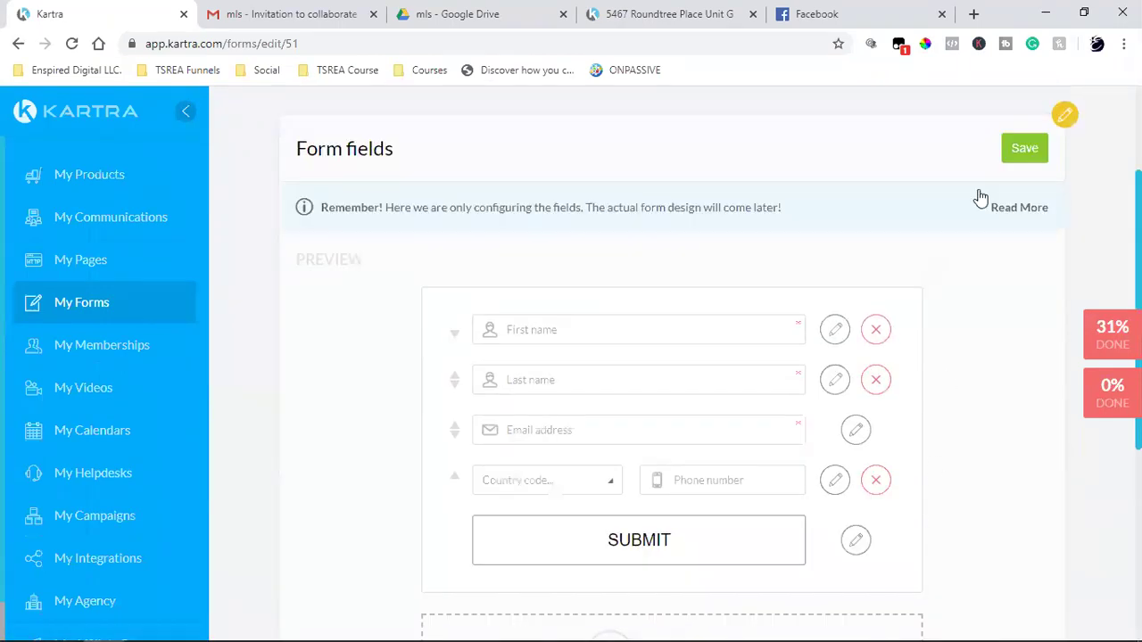
click(1028, 153)
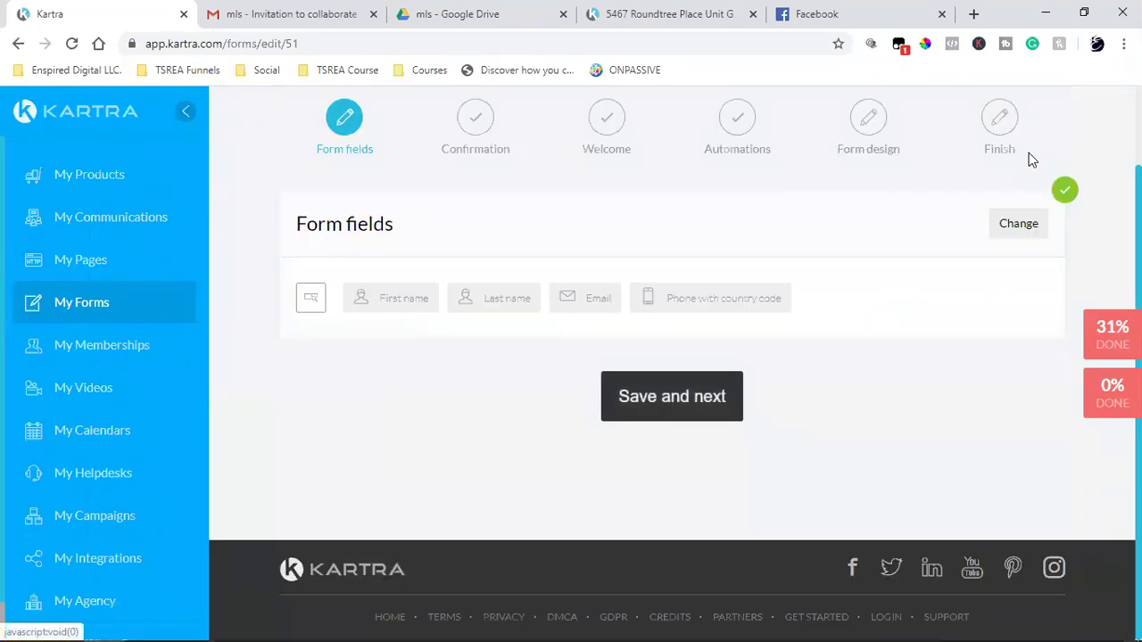
click(625, 409)
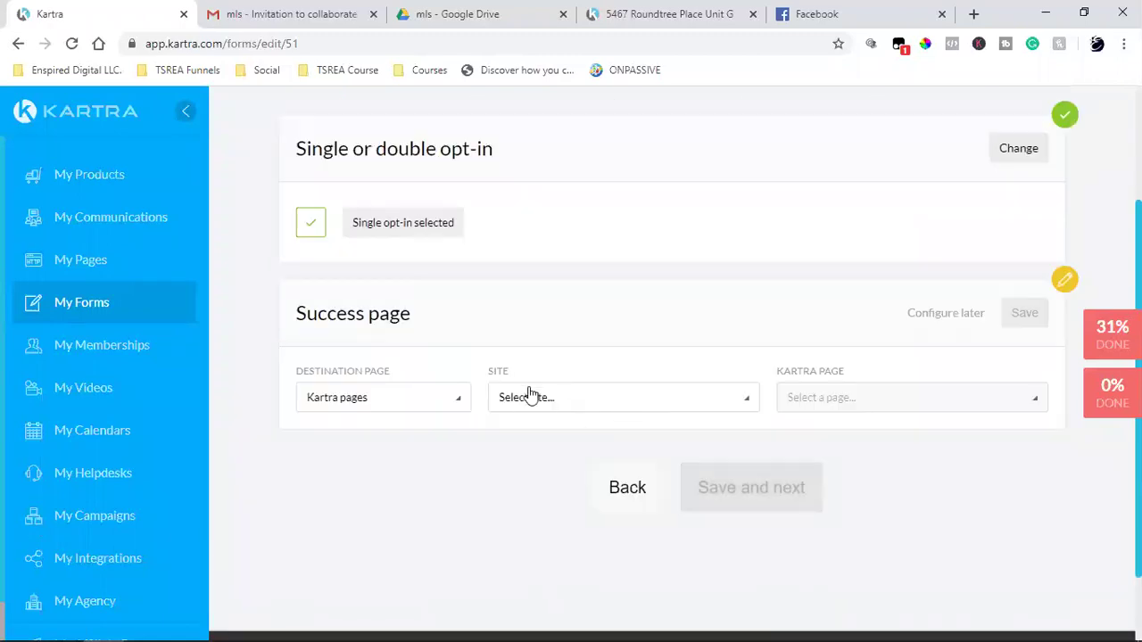
Step: Review the single opt-in and Success page settings, then view the live page's popup
scroll(255, 347, up, 2)
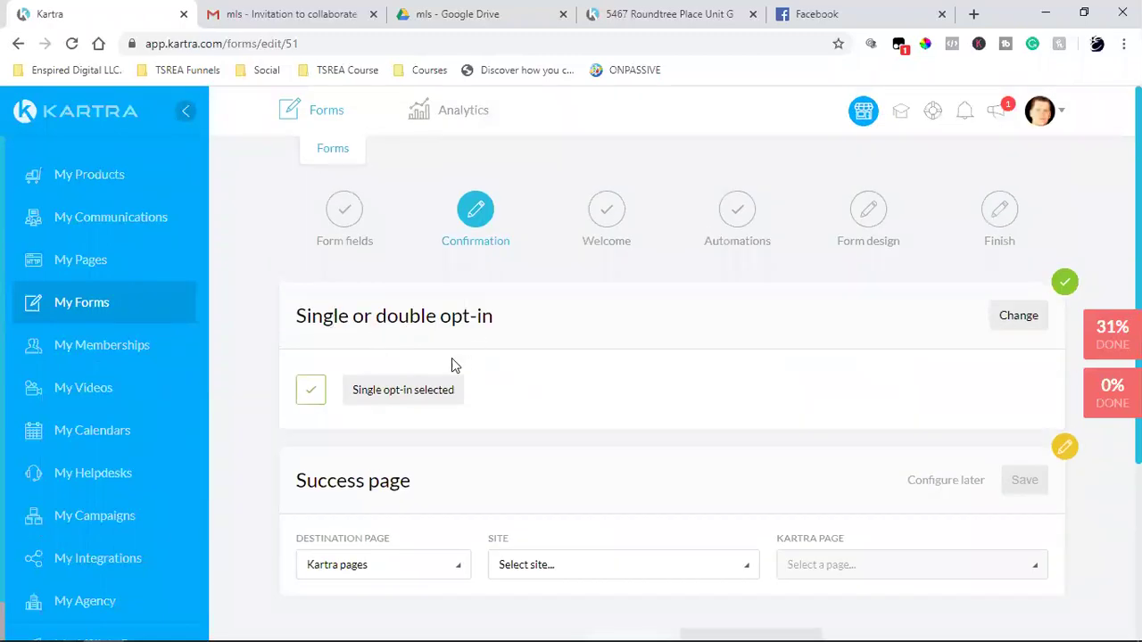
scroll(452, 359, down, 2)
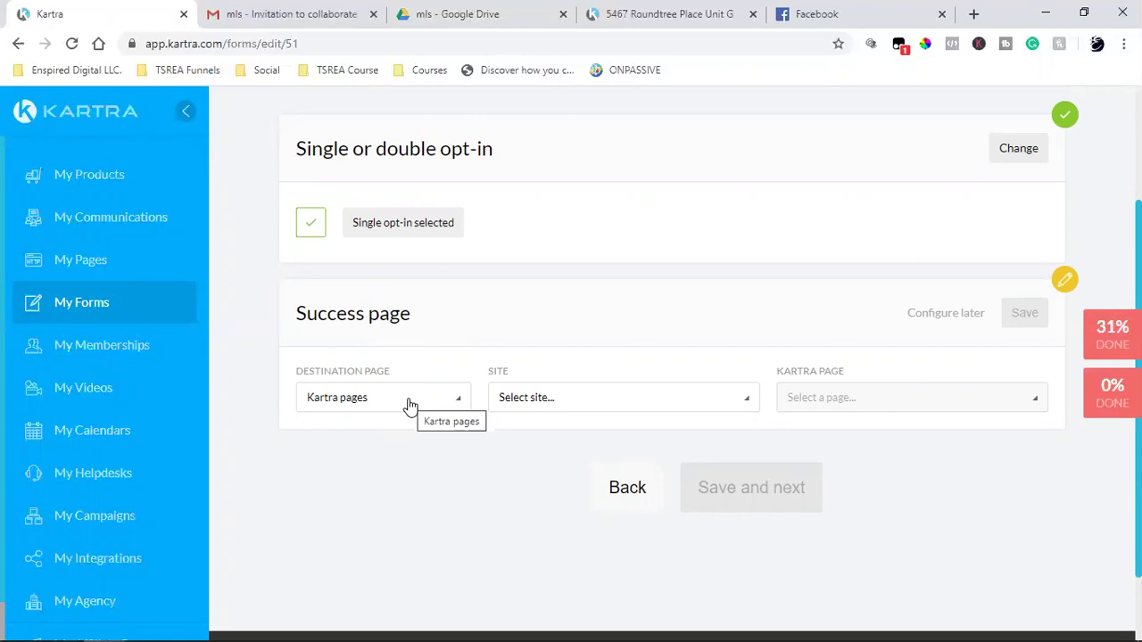
click(683, 13)
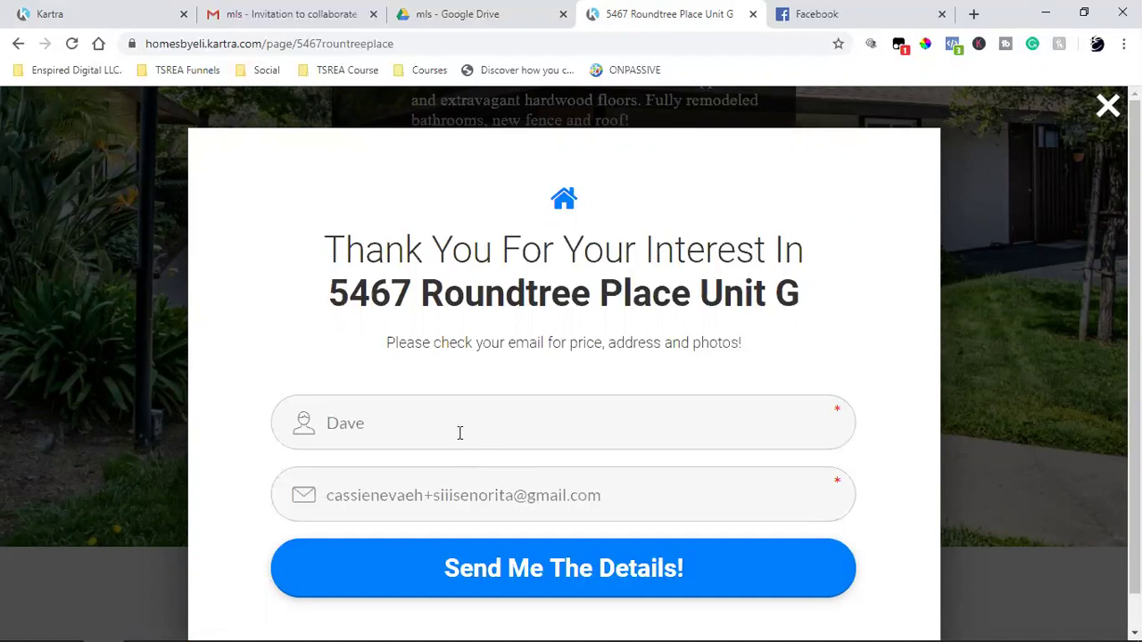
click(120, 9)
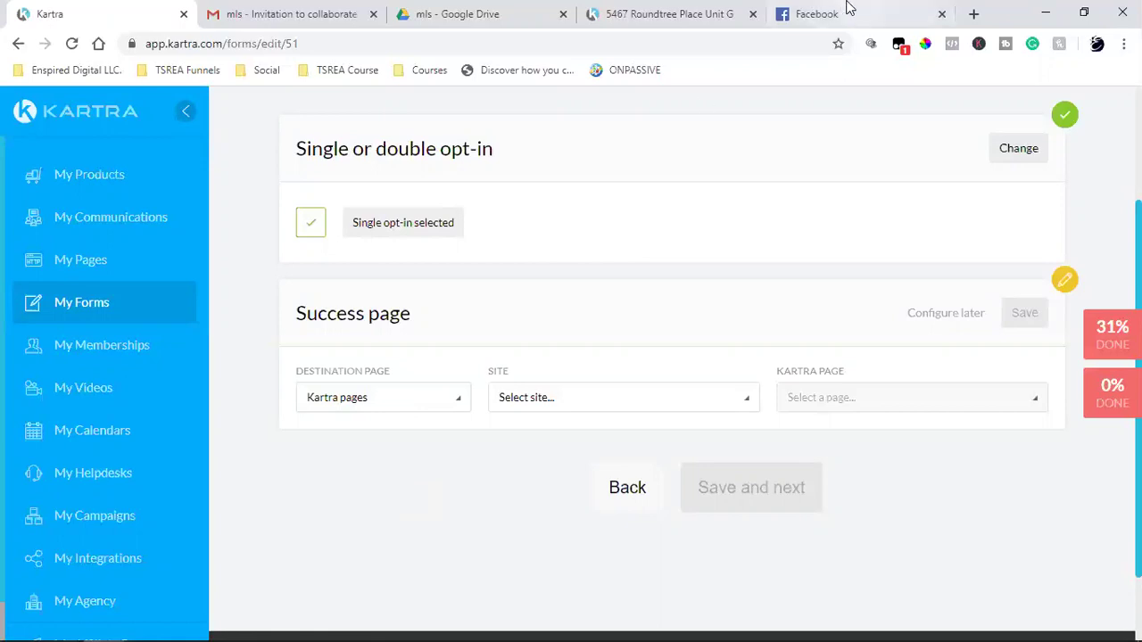
Step: Load the fbads4beginners page in a new browser tab
click(973, 13)
text(dfb)
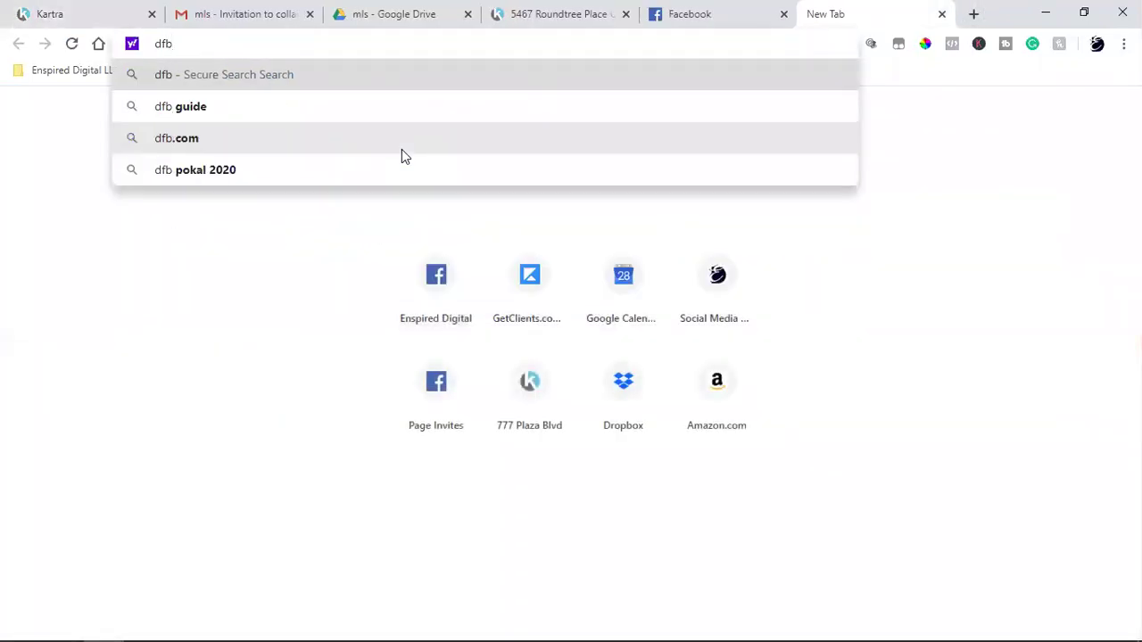
key(BackSpace)
key(BackSpace)
key(BackSpace)
text(fb)
key(Return)
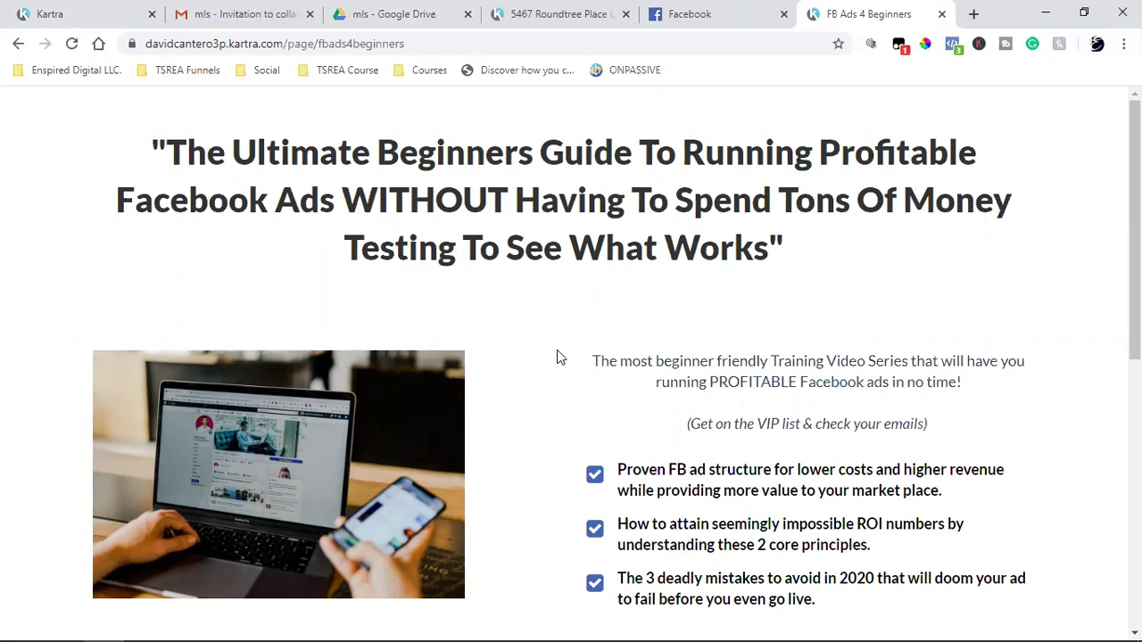
Step: Open the 'Become A VIP!' opt-in popup and empty its prefilled email field
scroll(560, 357, down, 4)
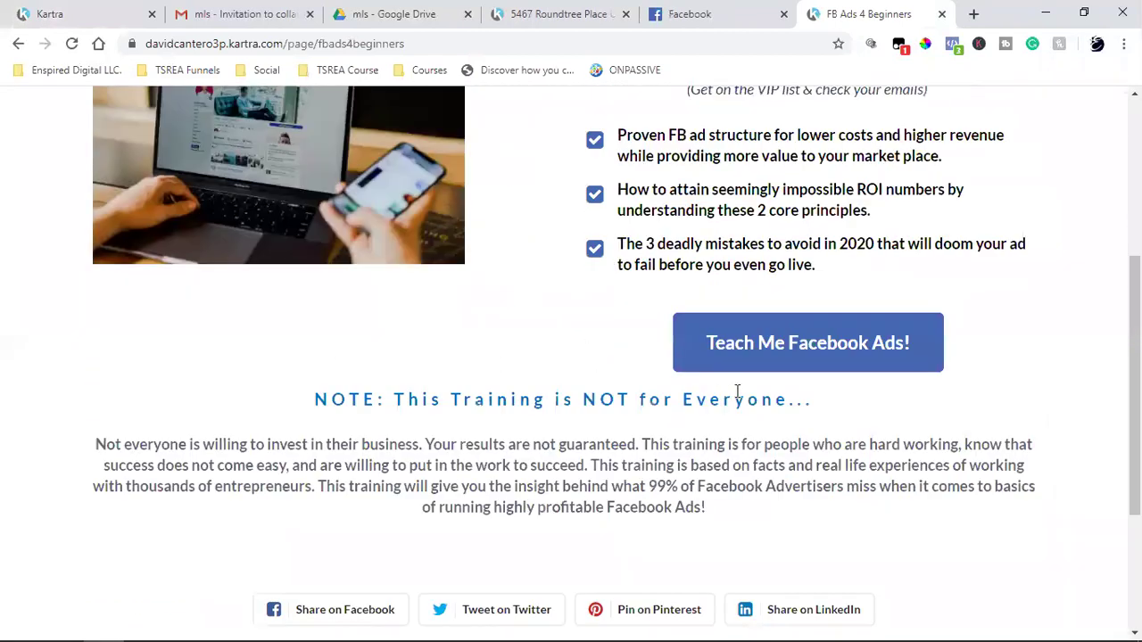
click(843, 351)
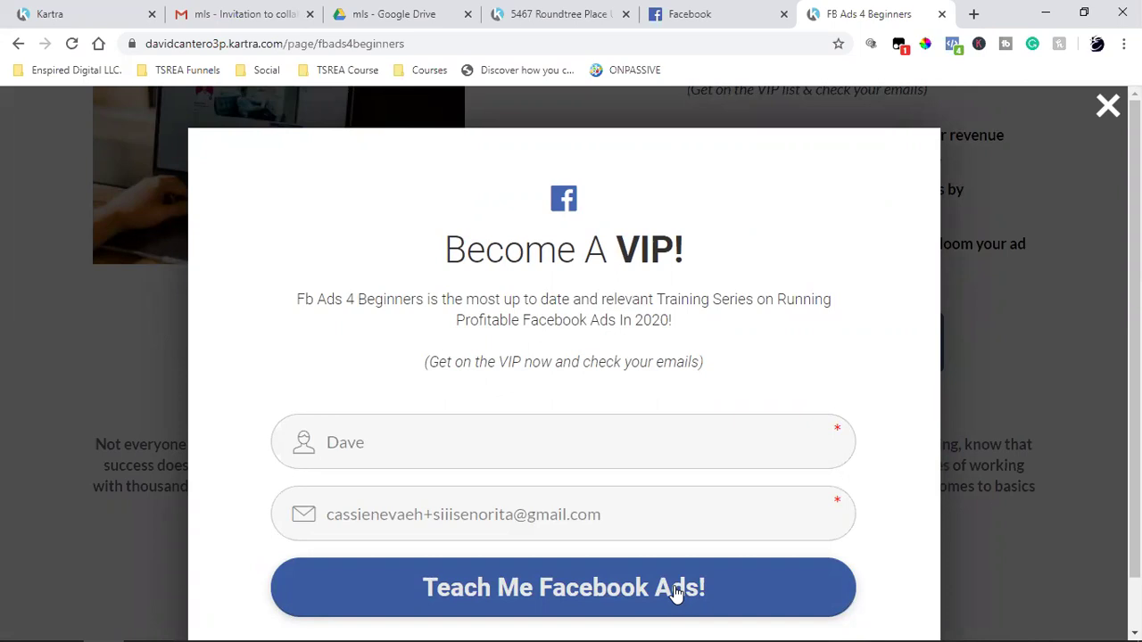
triple_click(464, 516)
key(BackSpace)
click(413, 455)
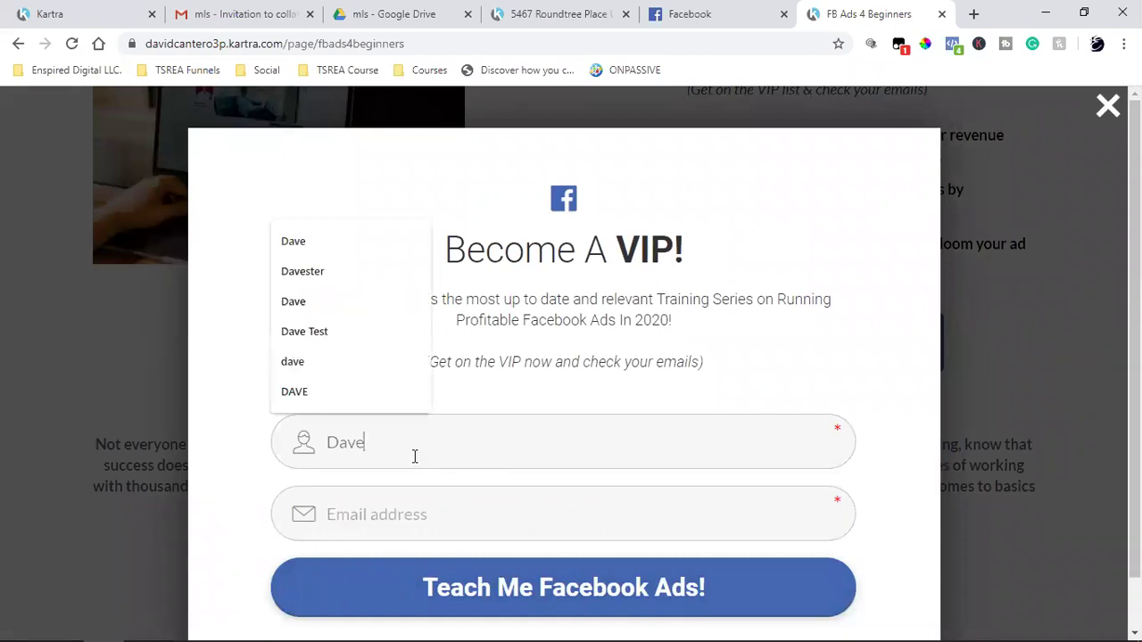
click(413, 517)
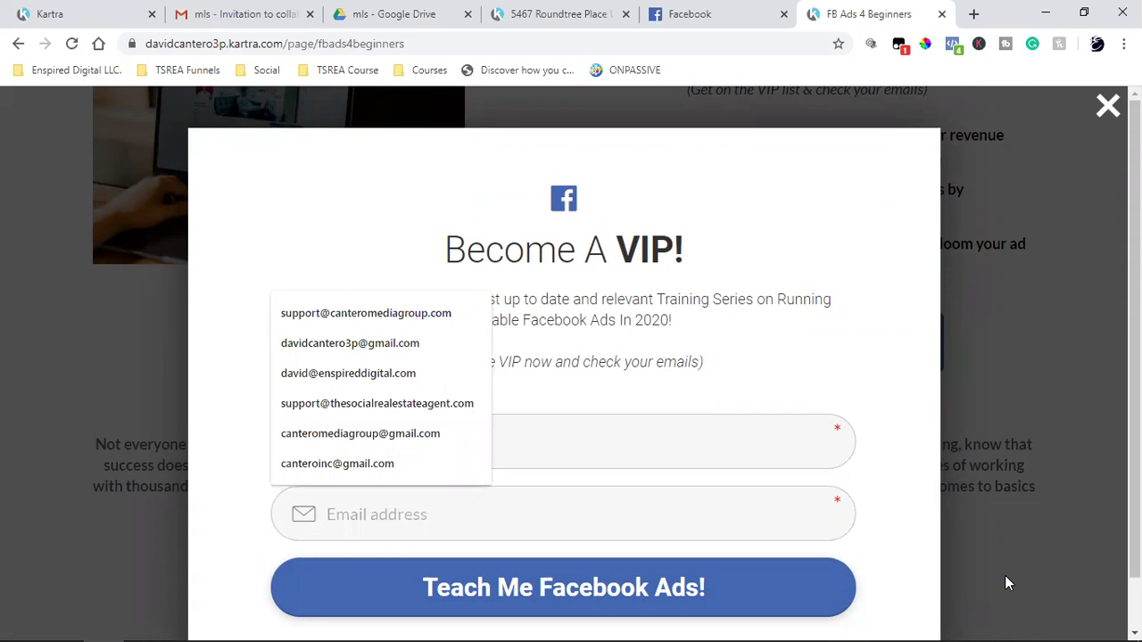
click(931, 413)
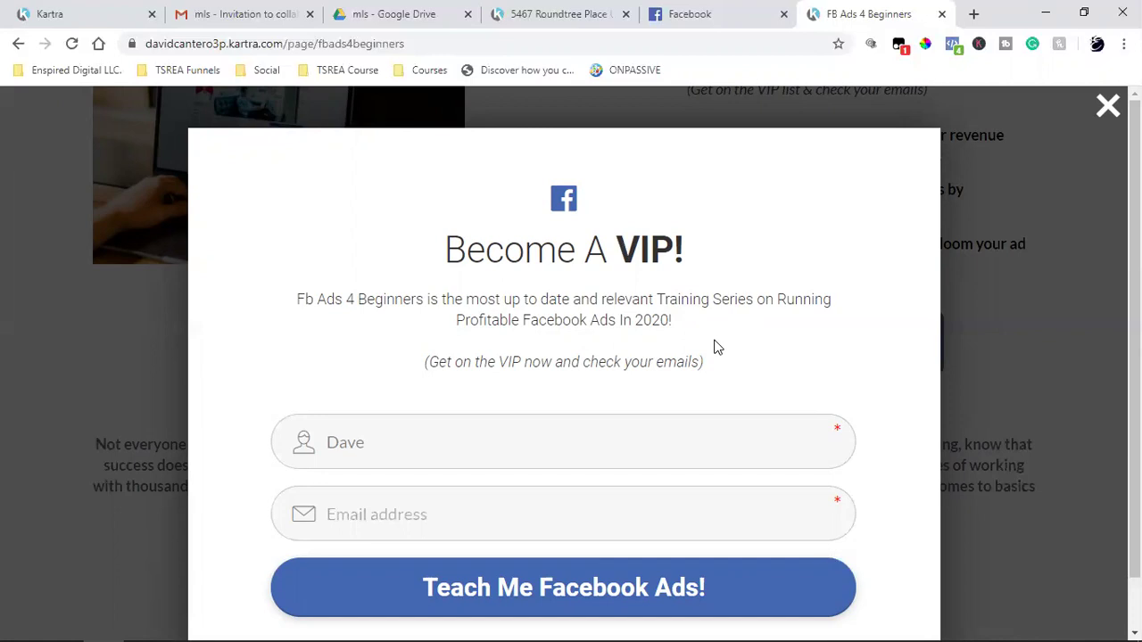
Step: Dismiss the 'Become A VIP!' popup and return to the Kartra form editor
click(1106, 107)
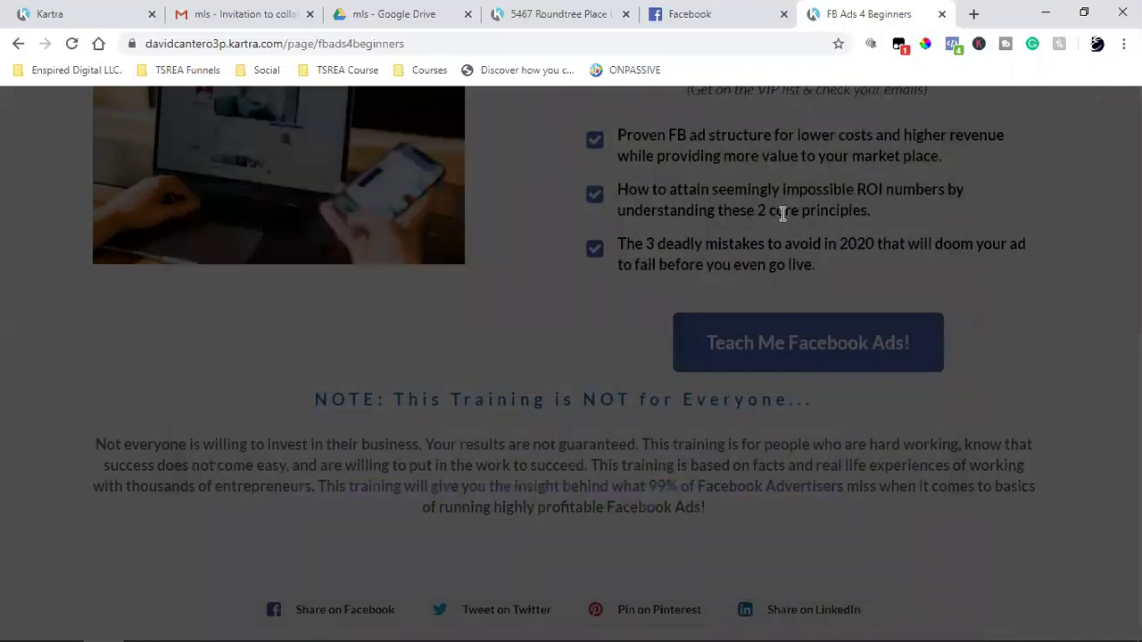
click(78, 11)
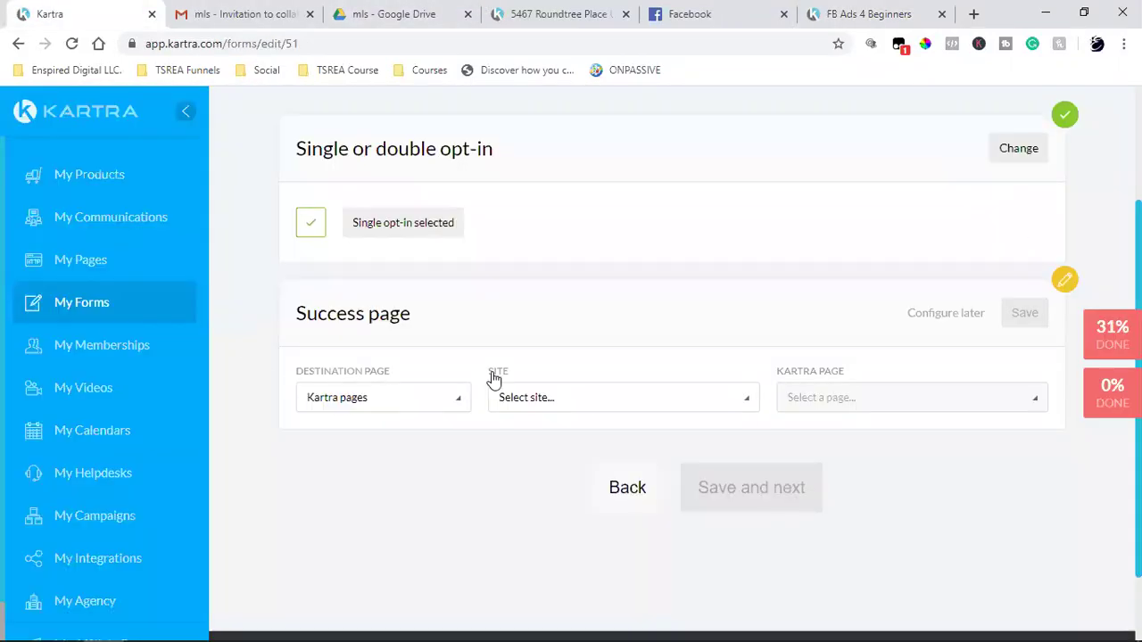
triple_click(367, 313)
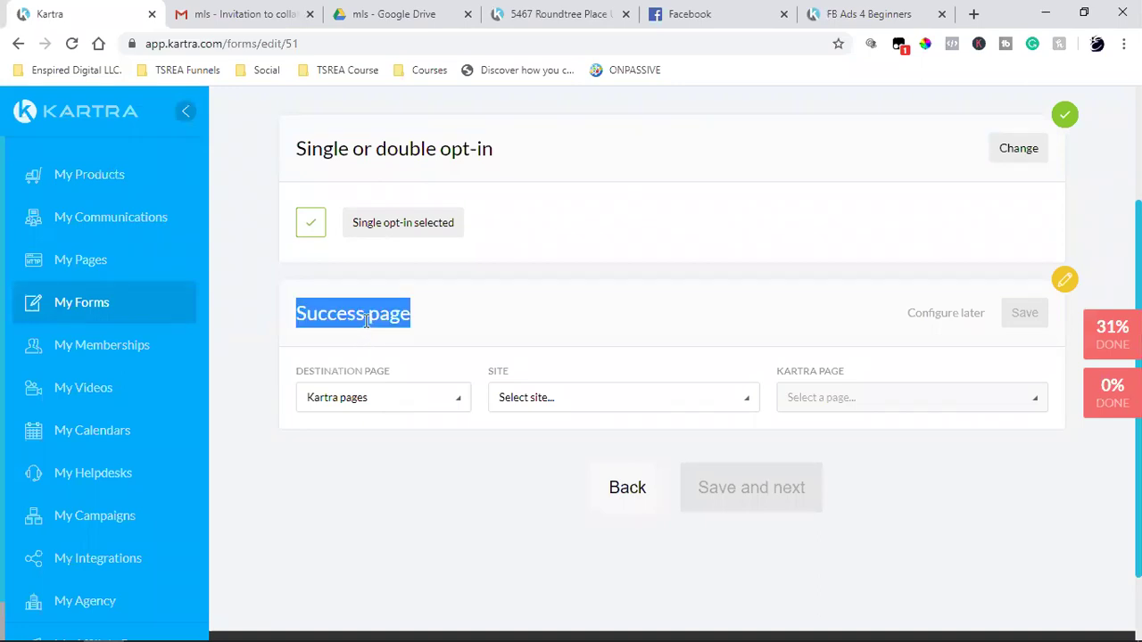
click(373, 407)
click(373, 407)
click(586, 403)
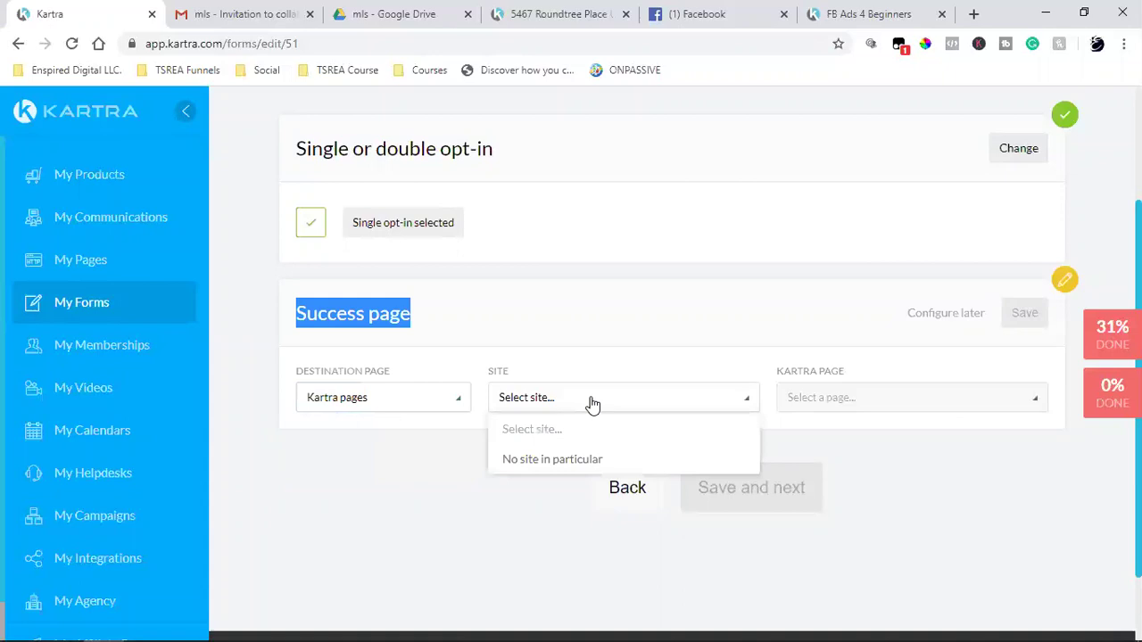
click(545, 466)
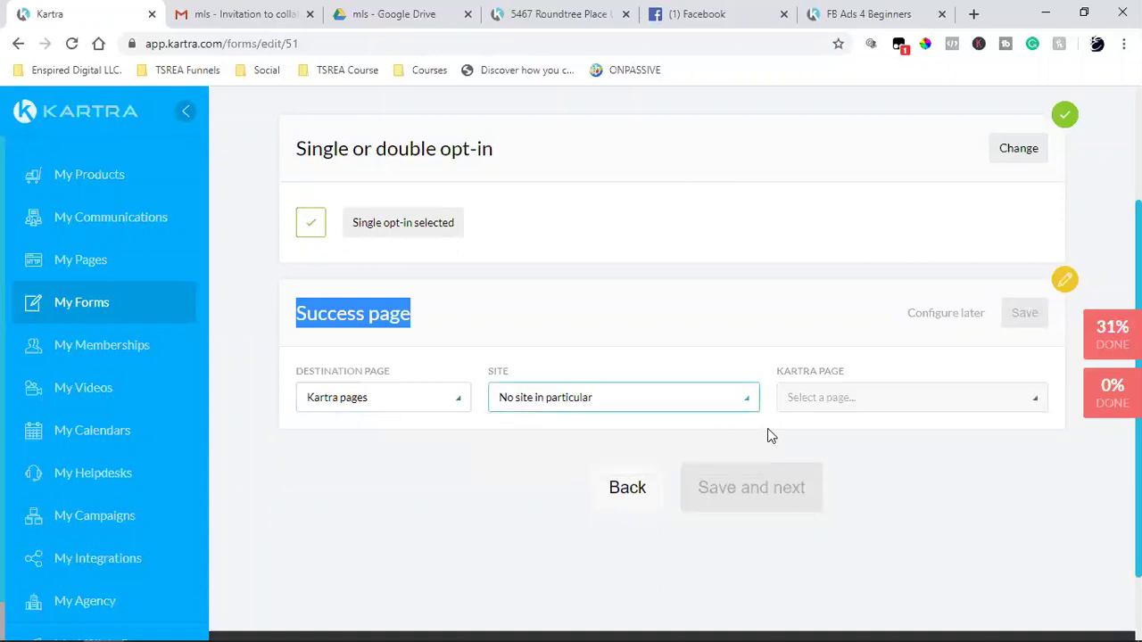
click(863, 406)
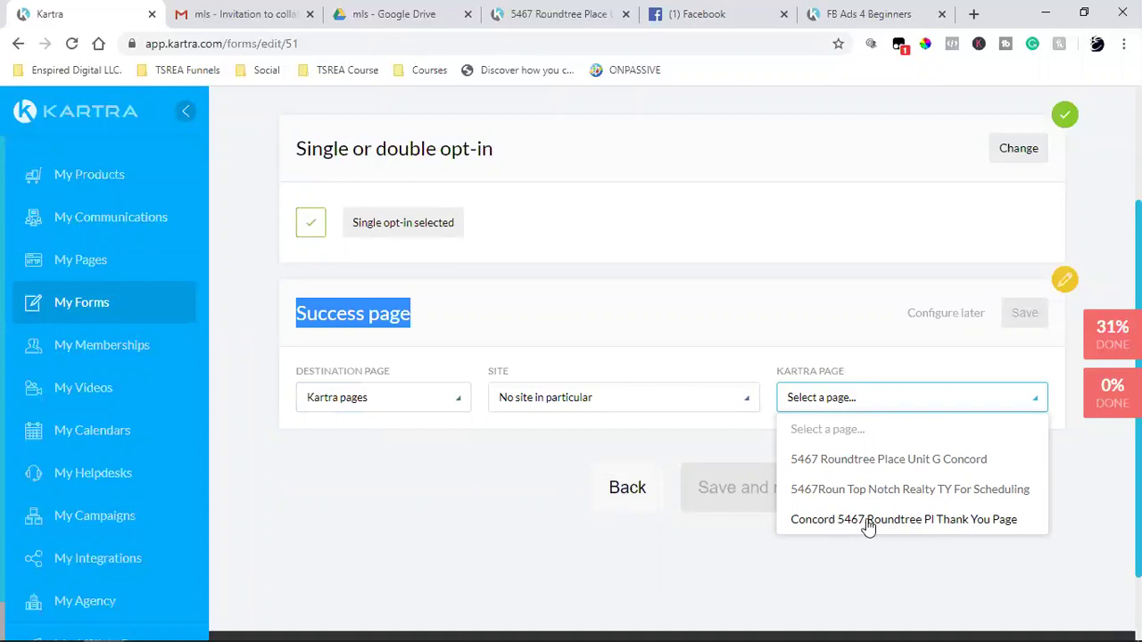
click(868, 522)
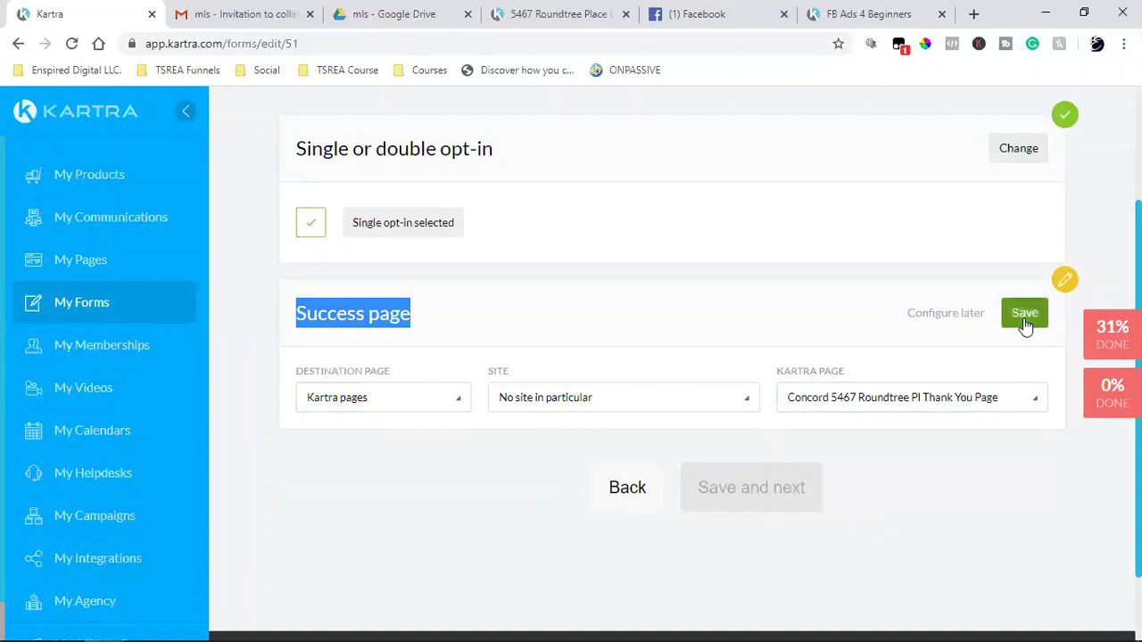
click(1025, 314)
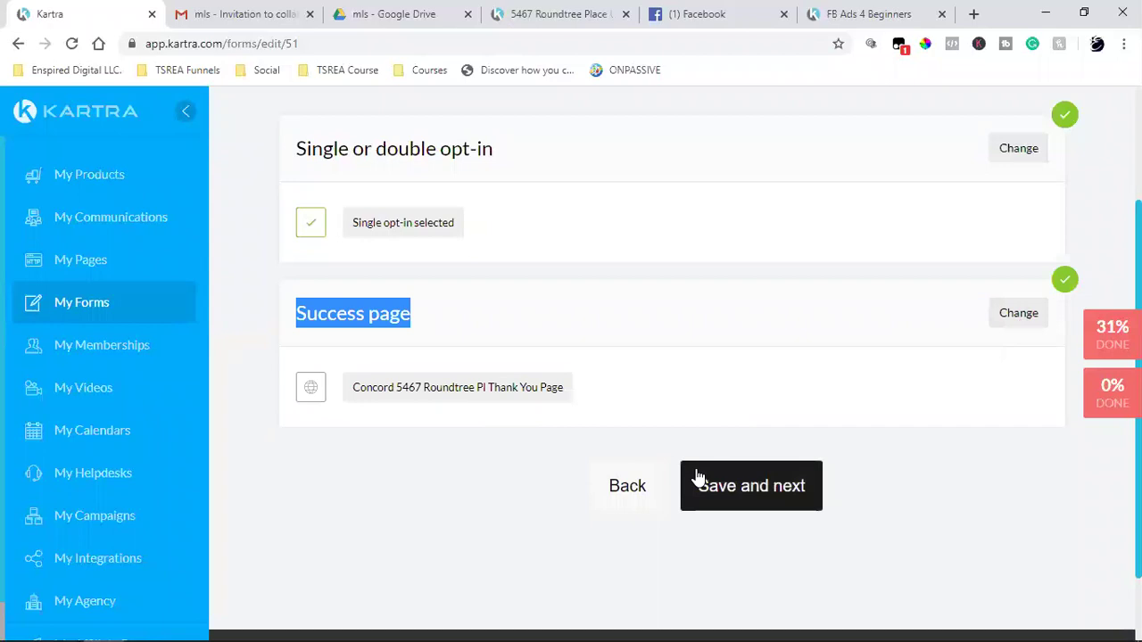
click(761, 505)
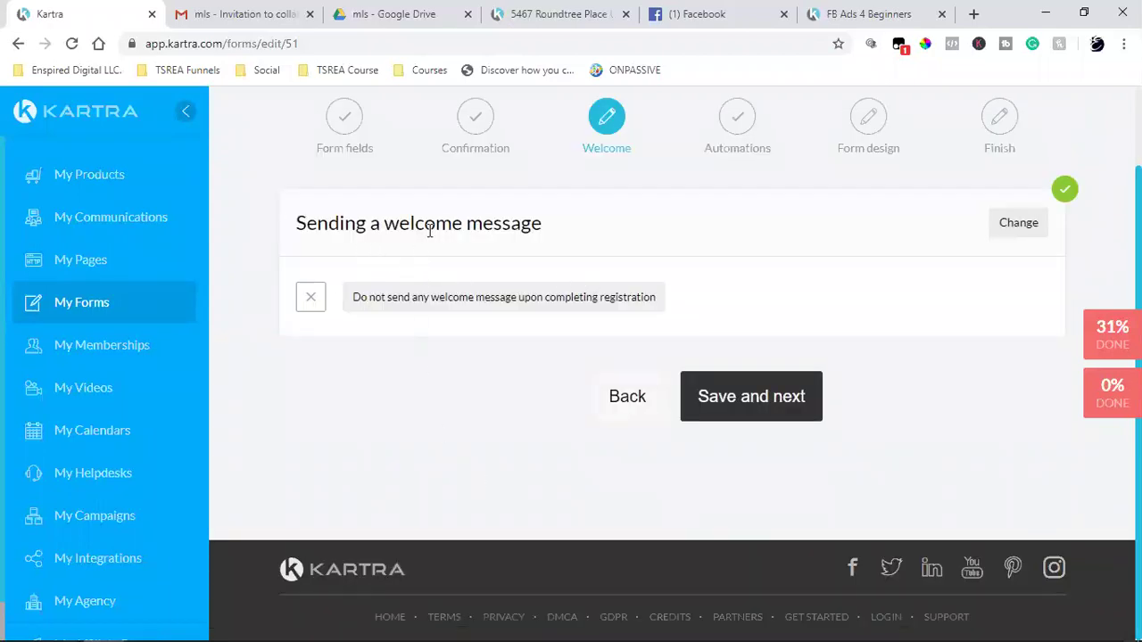
Step: Change the welcome message to Send a welcome email via KartraMail and review the sender fields
click(1018, 223)
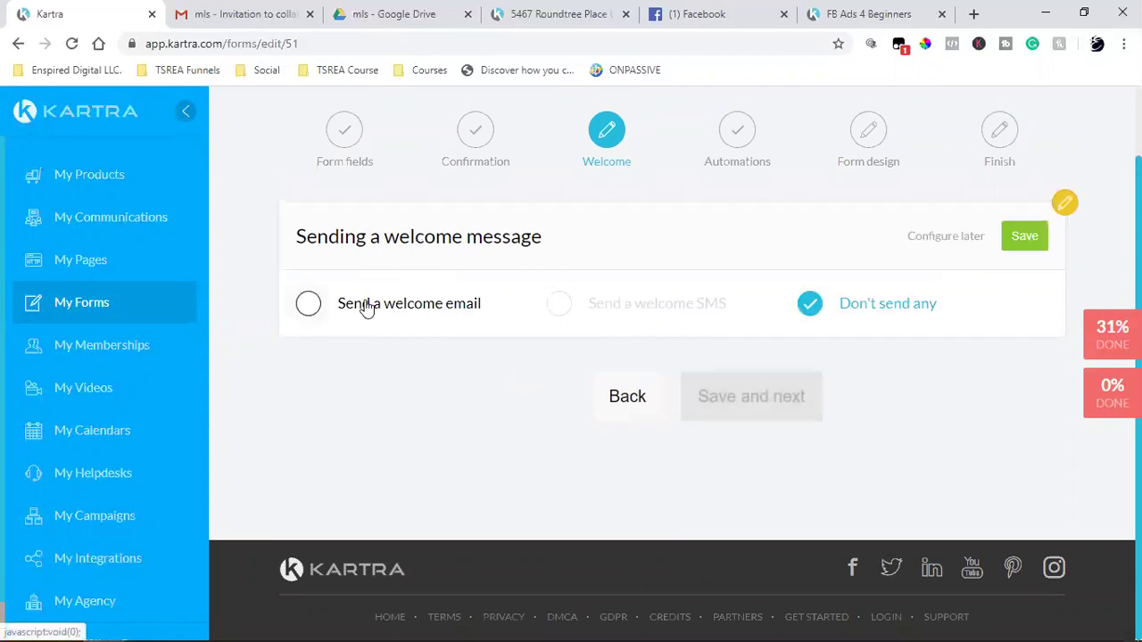
click(364, 305)
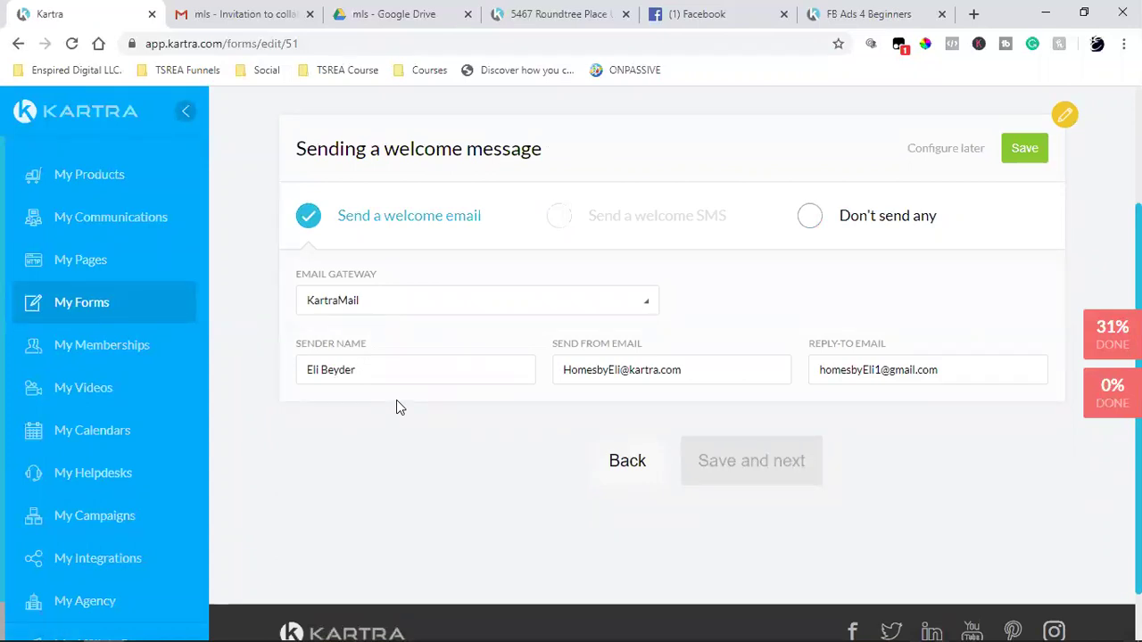
triple_click(626, 369)
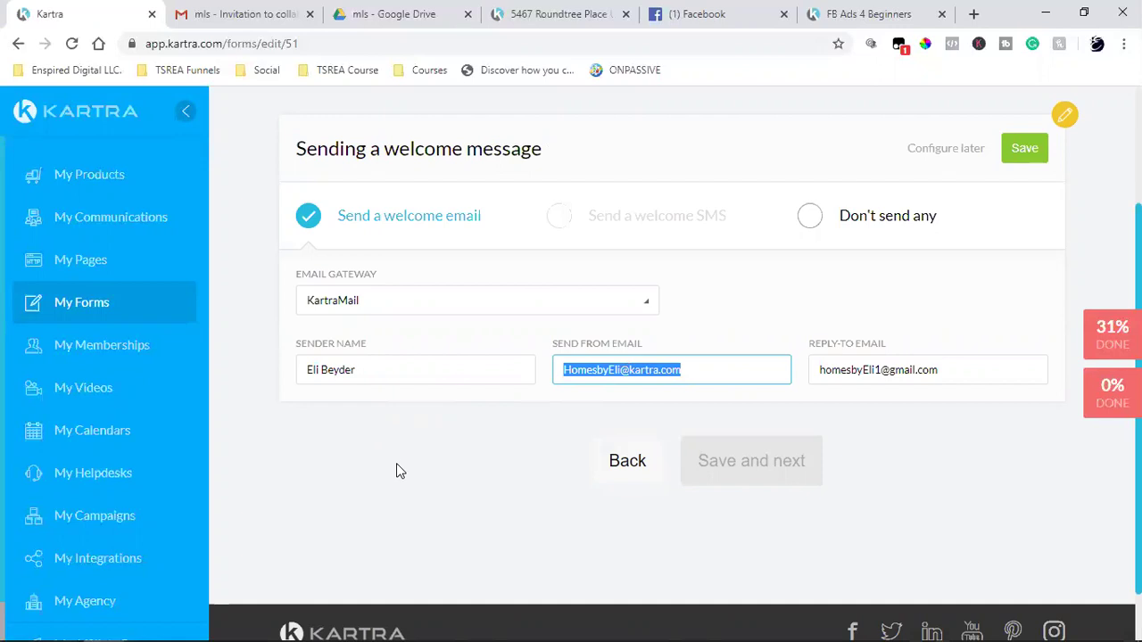
click(396, 464)
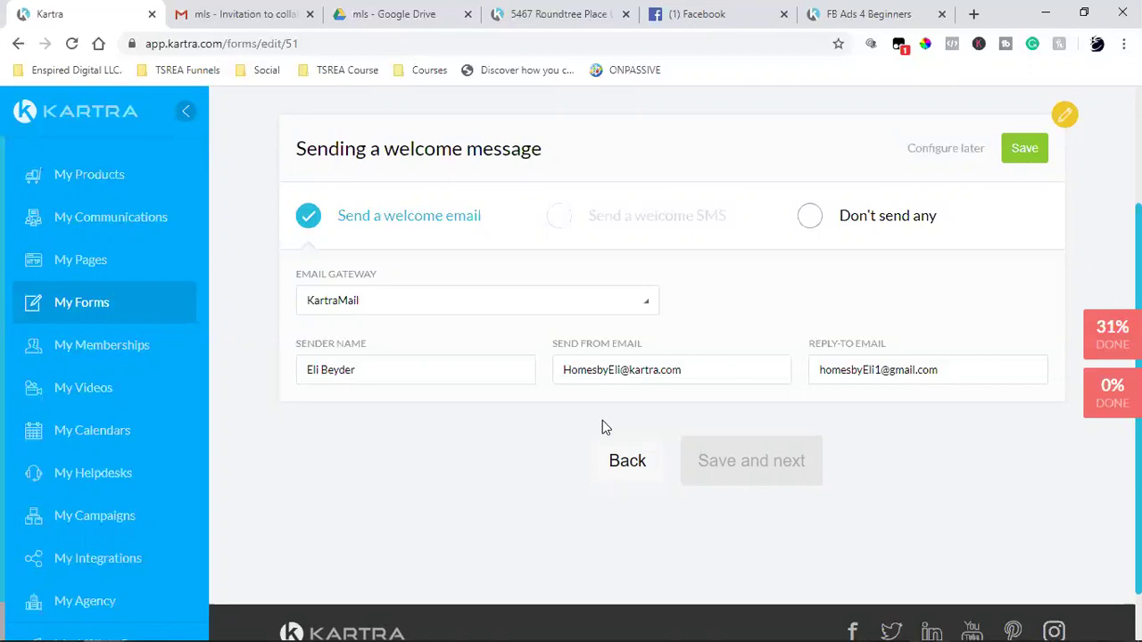
Step: Copy the Send From Email address into Reply-To Email and save the sender settings
triple_click(630, 374)
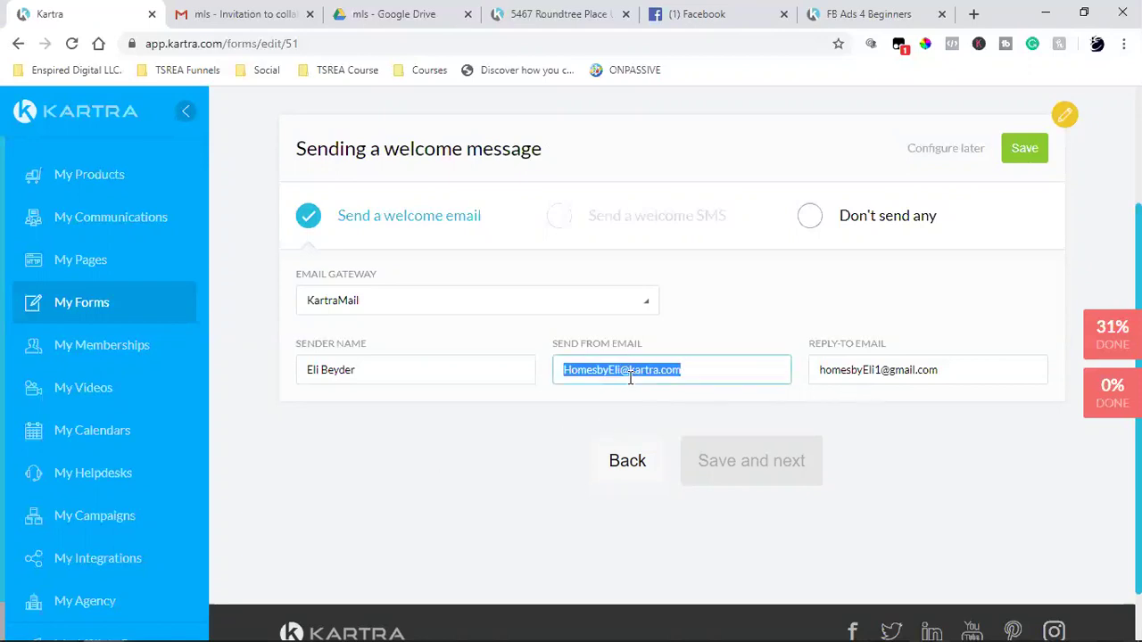
right_click(633, 381)
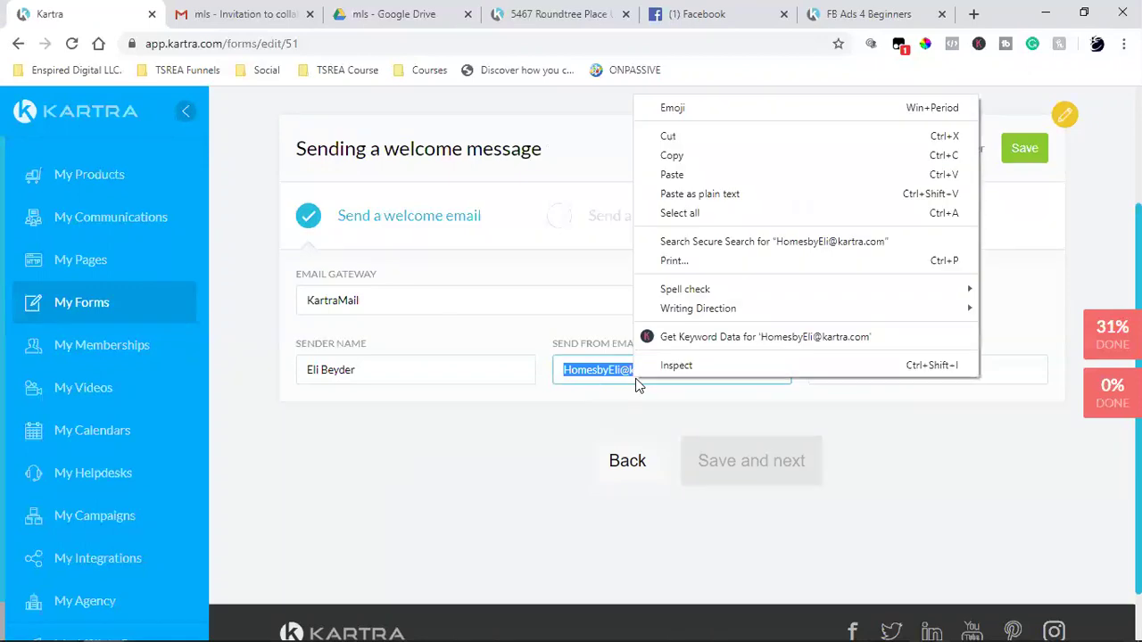
click(702, 155)
triple_click(866, 363)
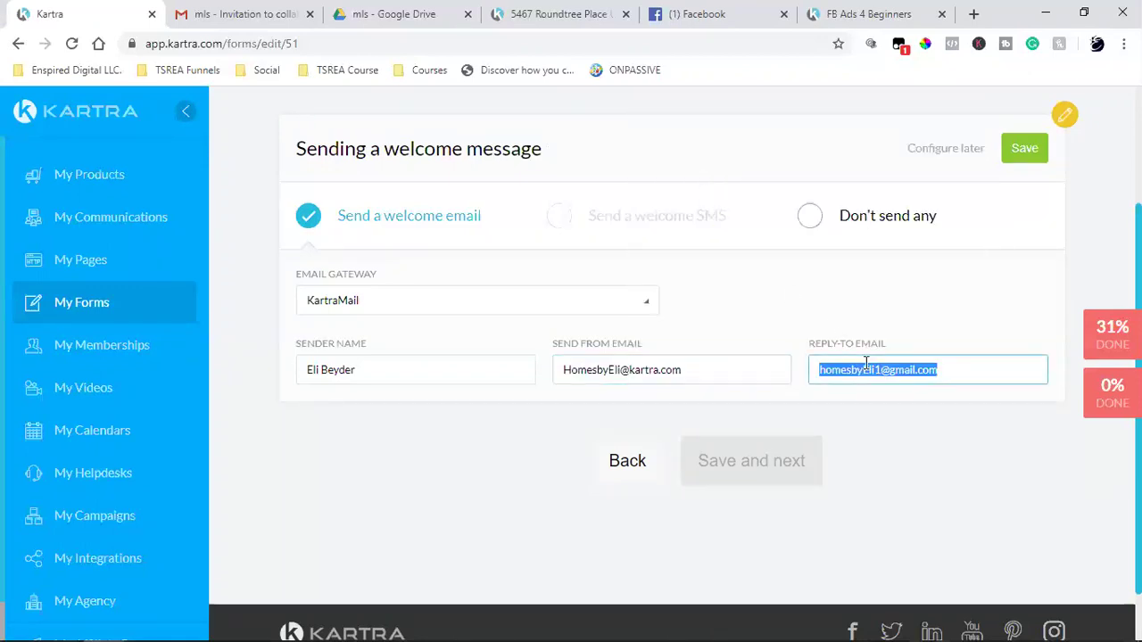
key(ctrl+v)
click(1015, 157)
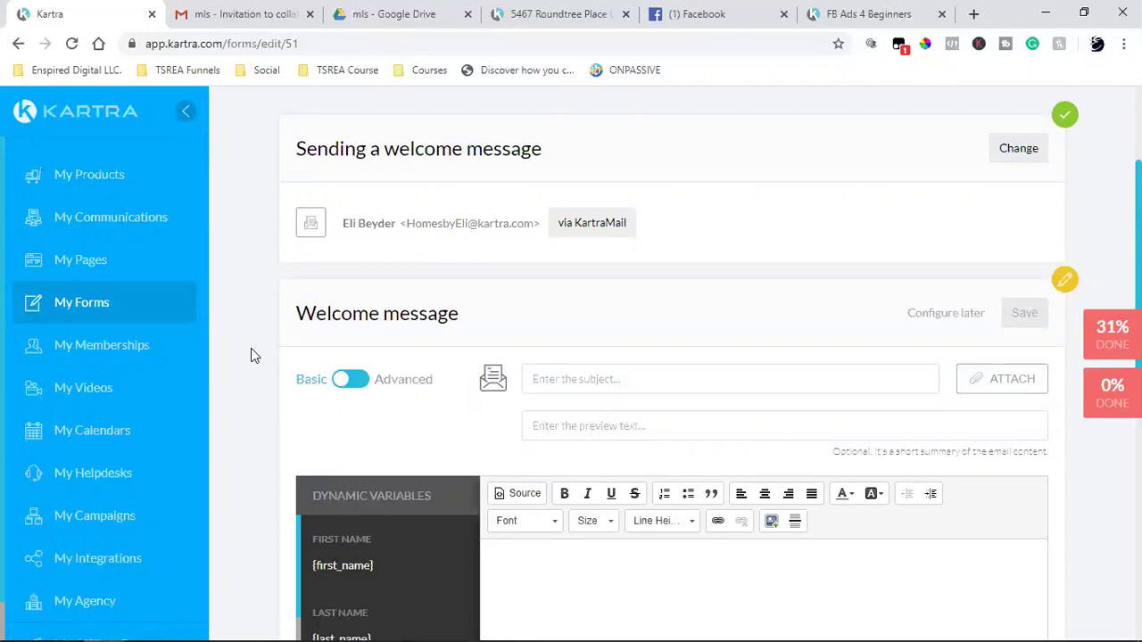
Step: Copy the {first_name} dynamic variable and paste it as the welcome email subject line
double_click(496, 222)
click(505, 280)
scroll(350, 461, down, 2)
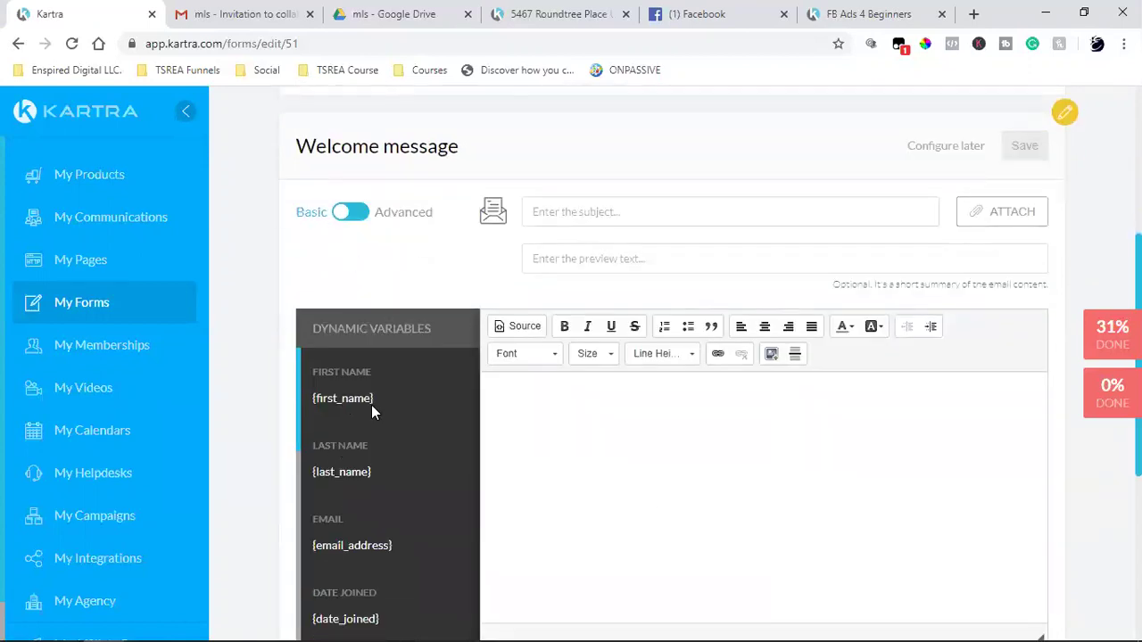
click(681, 425)
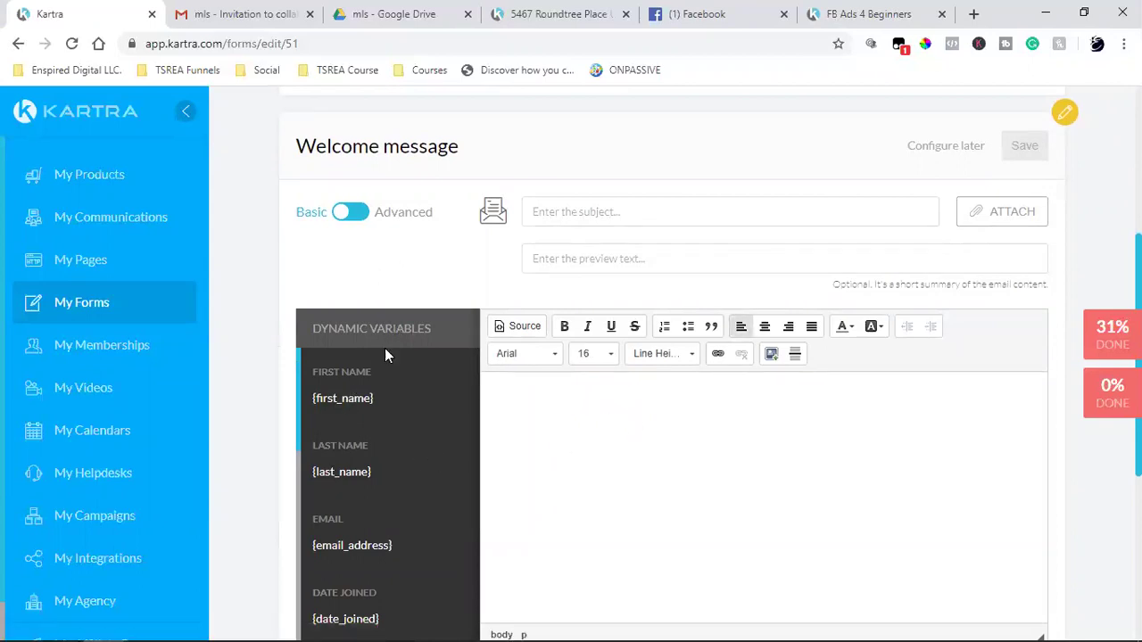
click(339, 397)
right_click(339, 397)
click(355, 408)
click(605, 214)
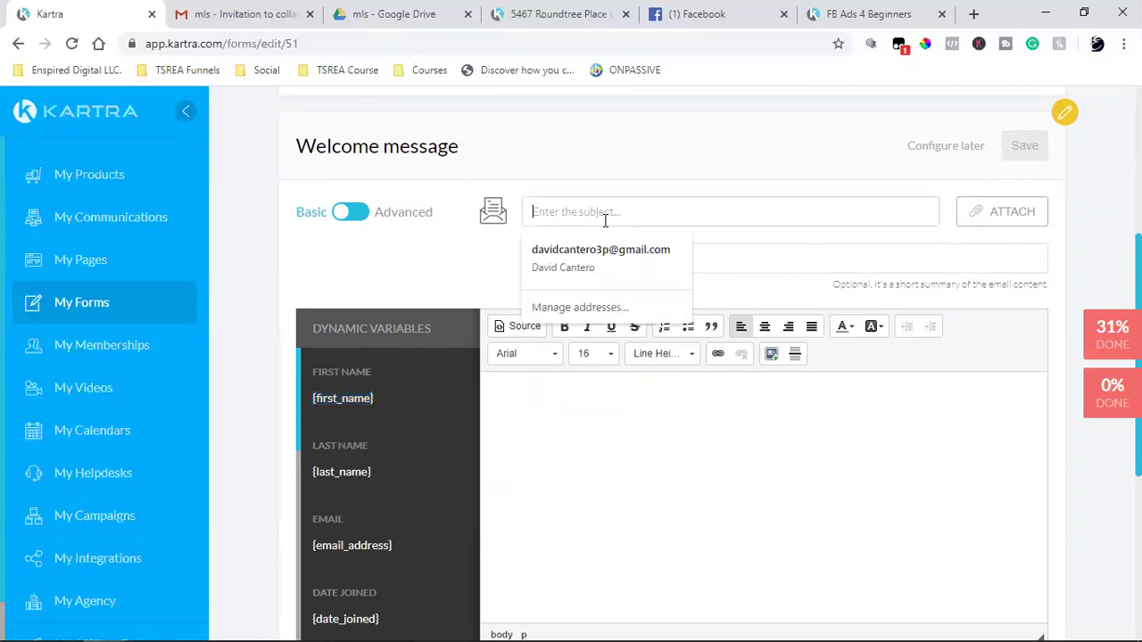
key(ctrl+v)
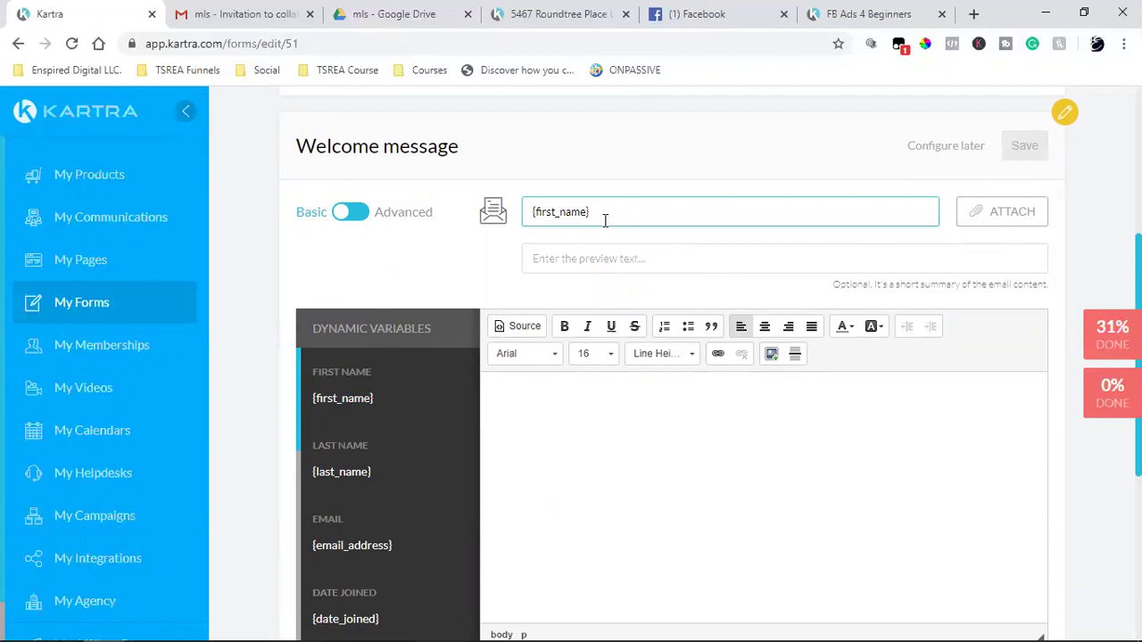
click(618, 448)
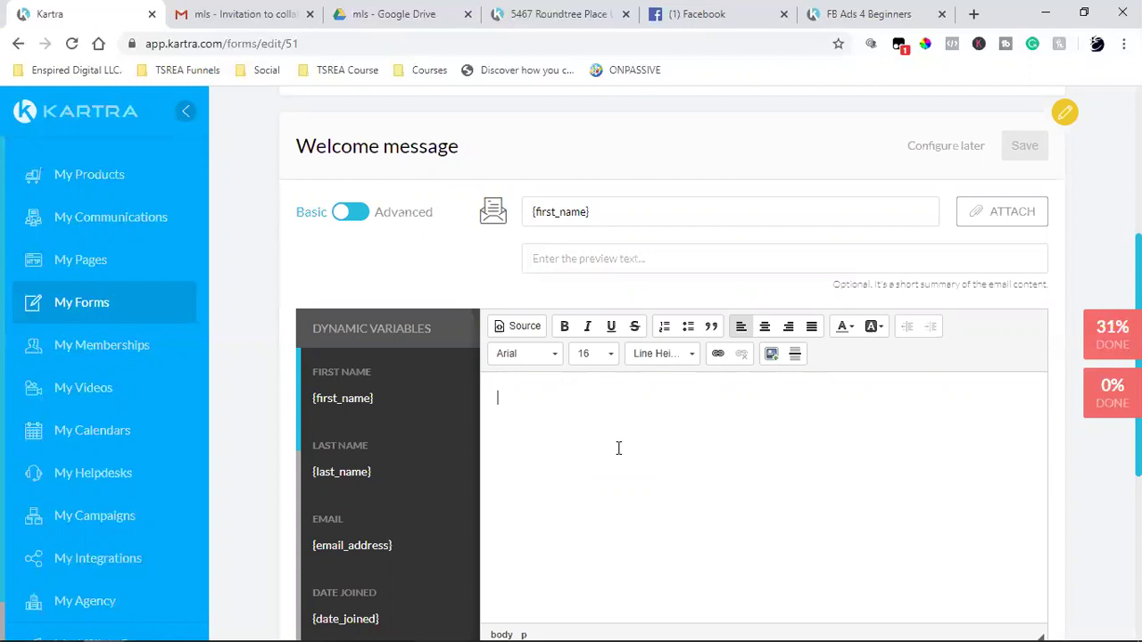
text(Hey)
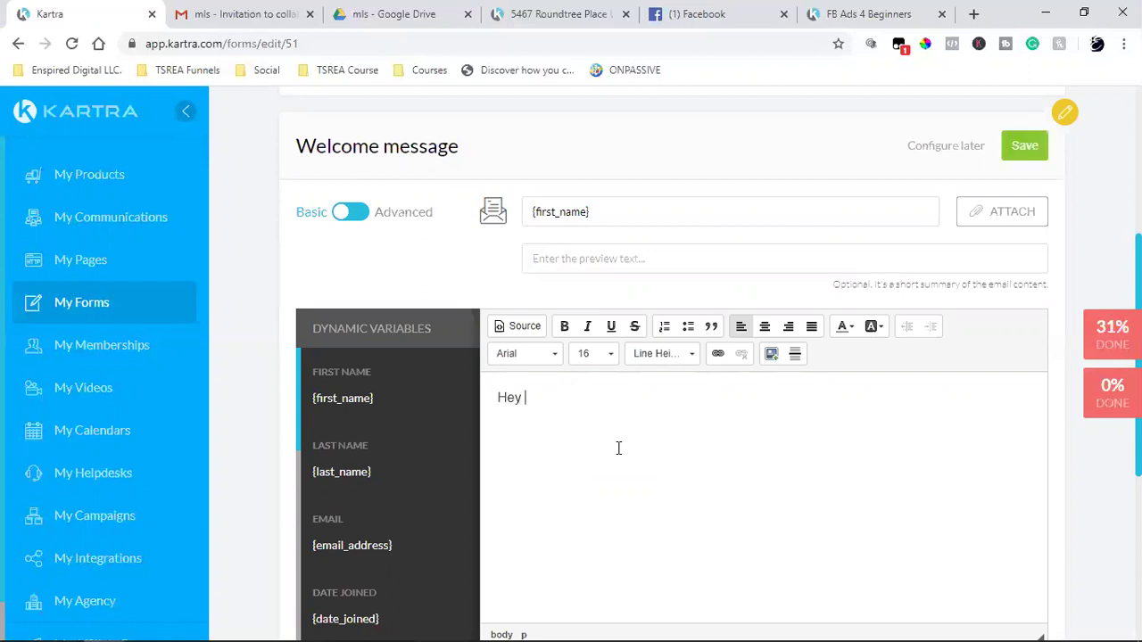
key(Return)
key(ctrl+v)
key(Left)
key(Left)
key(Left)
key(Left)
key(Left)
key(Left)
key(Left)
key(Left)
key(Left)
key(Left)
key(Left)
key(Left)
key(BackSpace)
text(,)
key(Return)
text(Here's all the info)
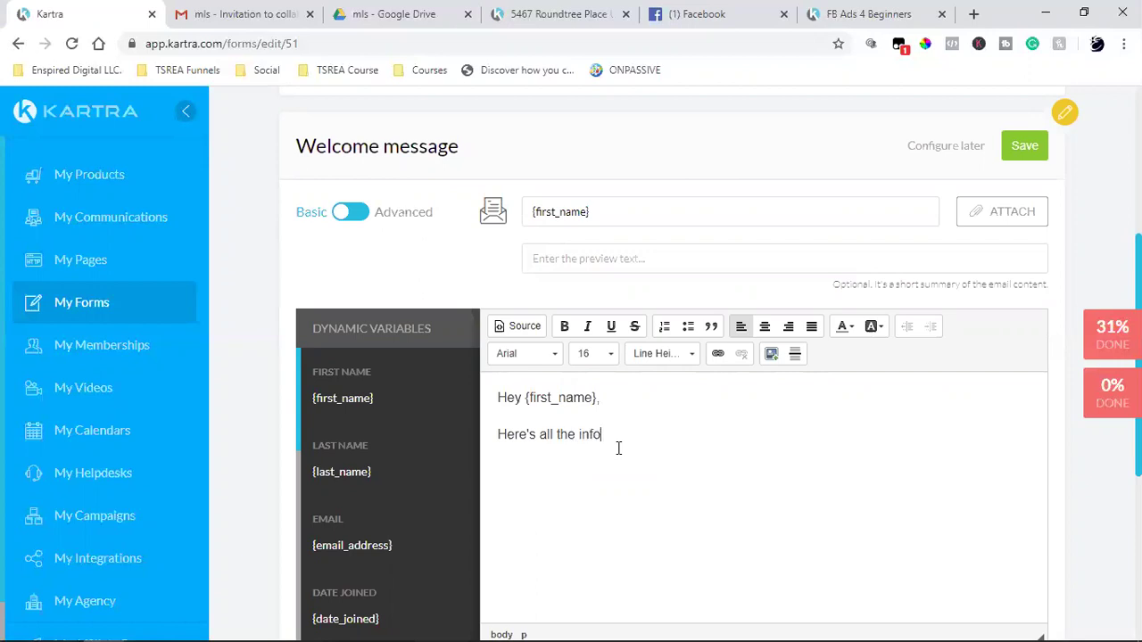
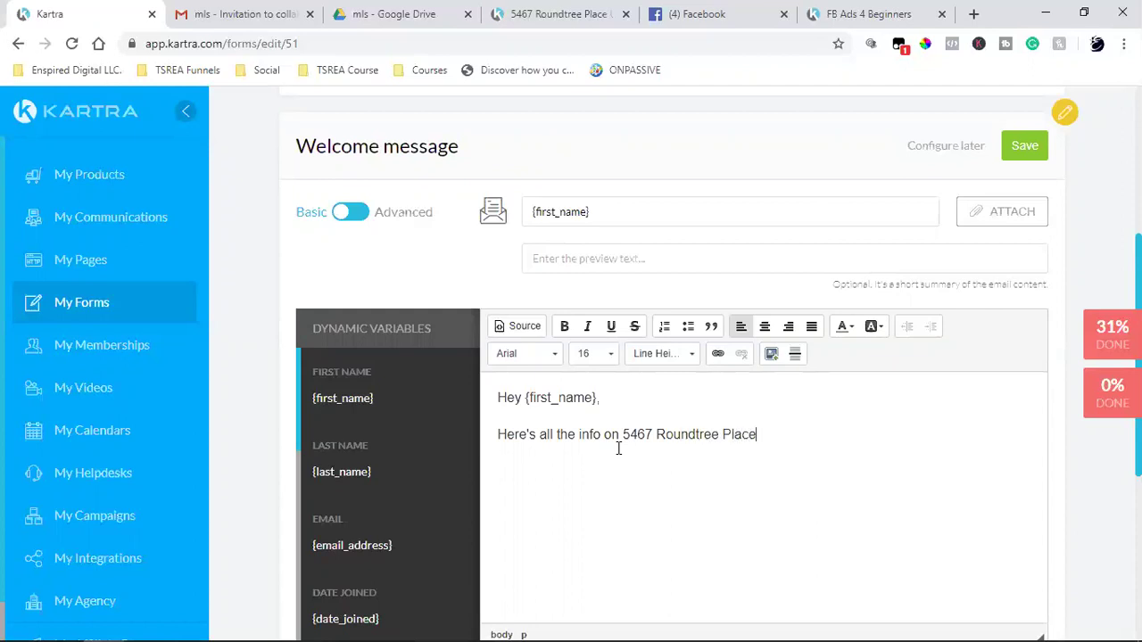
key(Return)
Step: Add a bold 'Click here to access photos' line without attaching a link
text(Click he)
text(re to access)
text( fo)
key(BackSpace)
key(BackSpace)
text(photos)
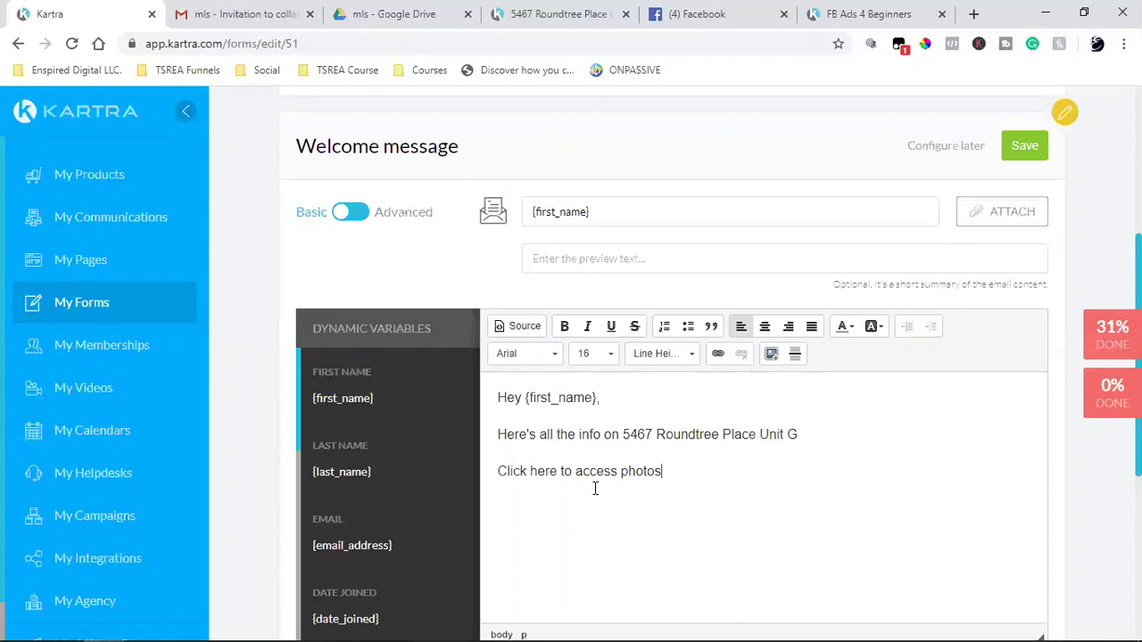
triple_click(615, 471)
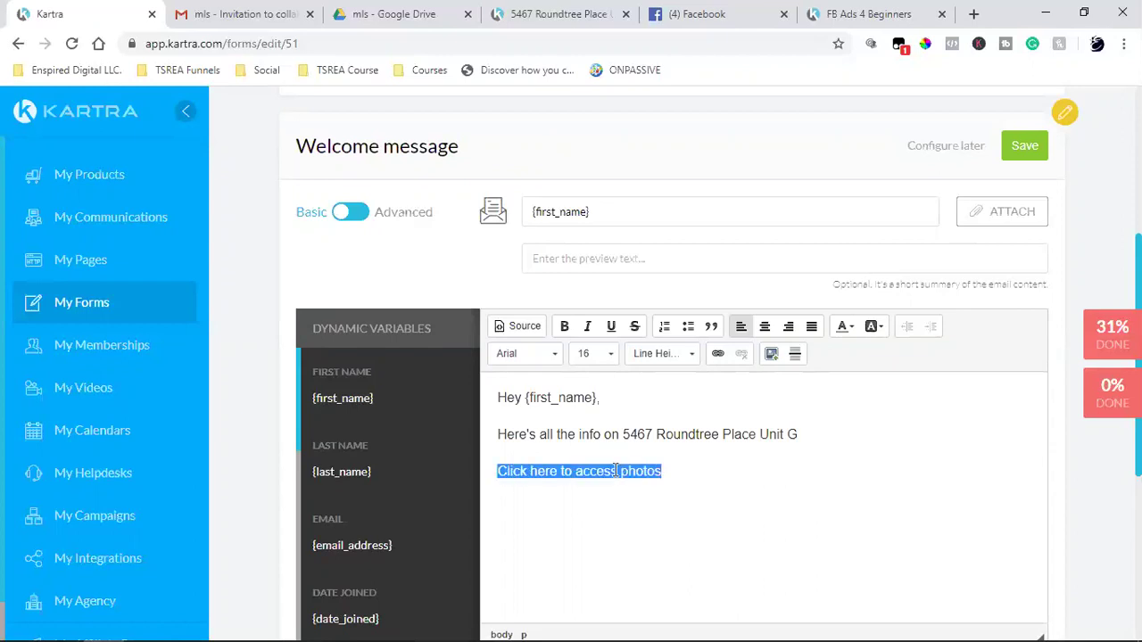
click(564, 325)
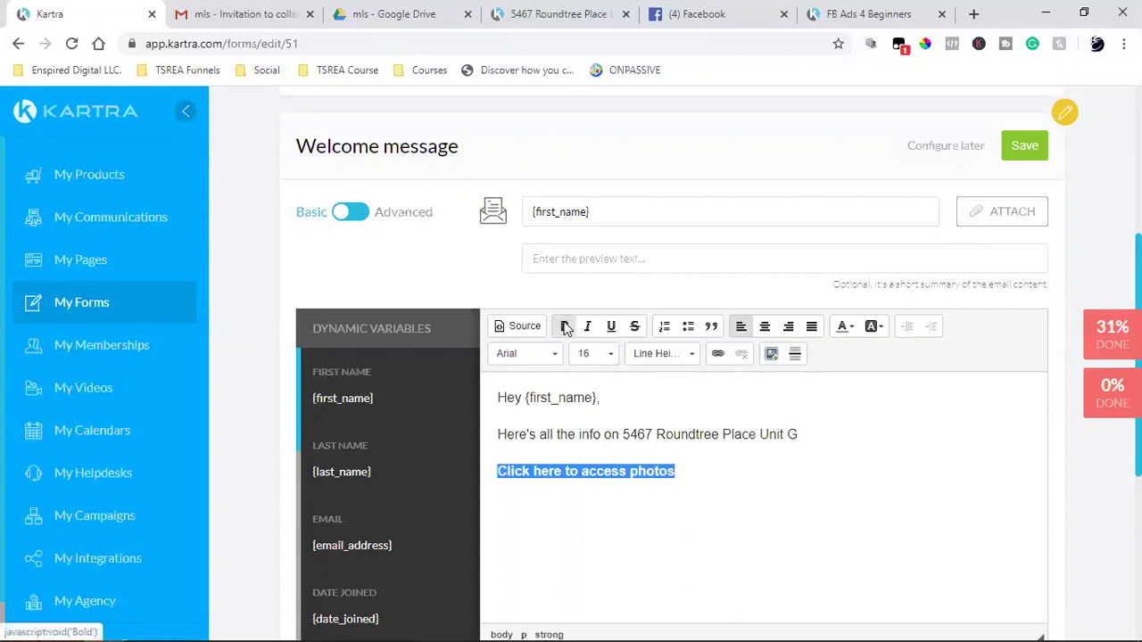
click(717, 353)
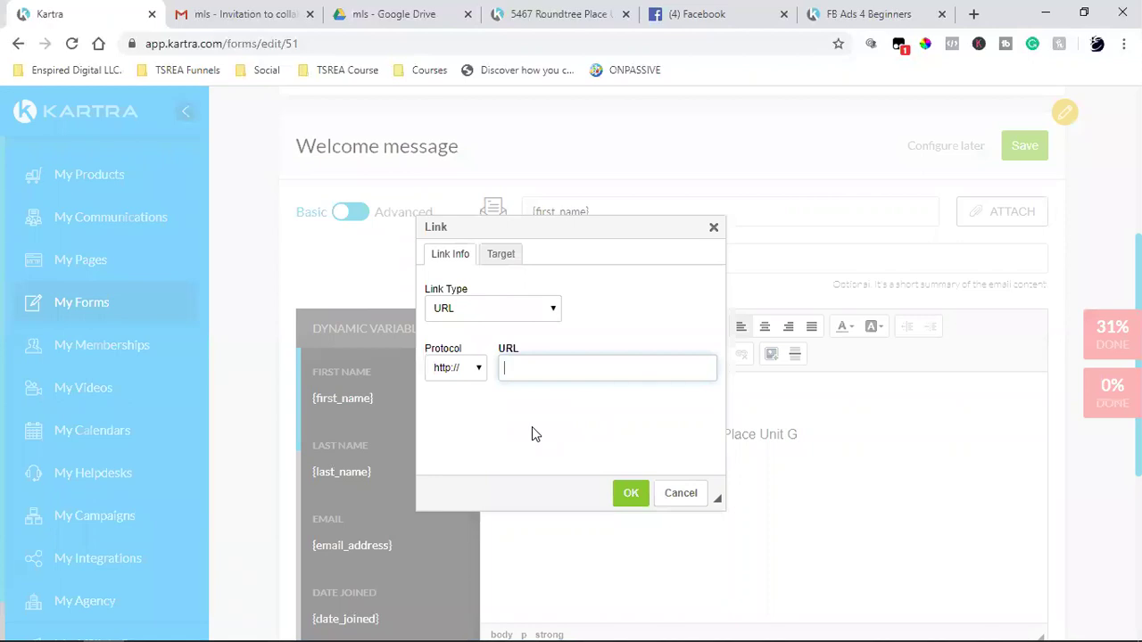
click(681, 492)
click(685, 493)
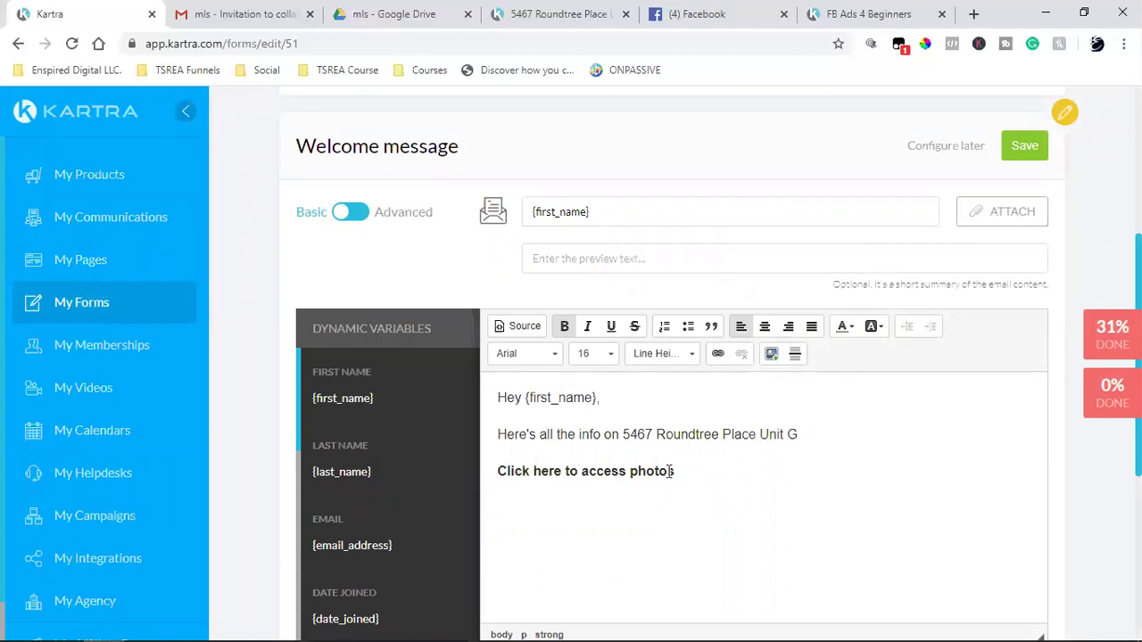
Step: Cut all the written body text out of the welcome email
drag(677, 471, 535, 420)
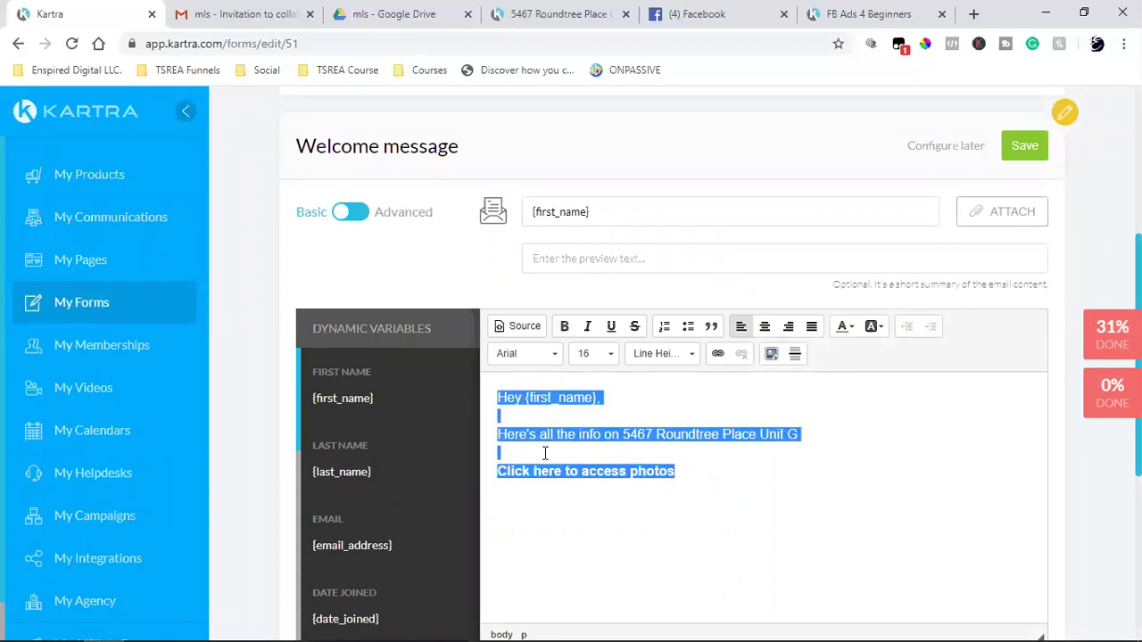
right_click(551, 437)
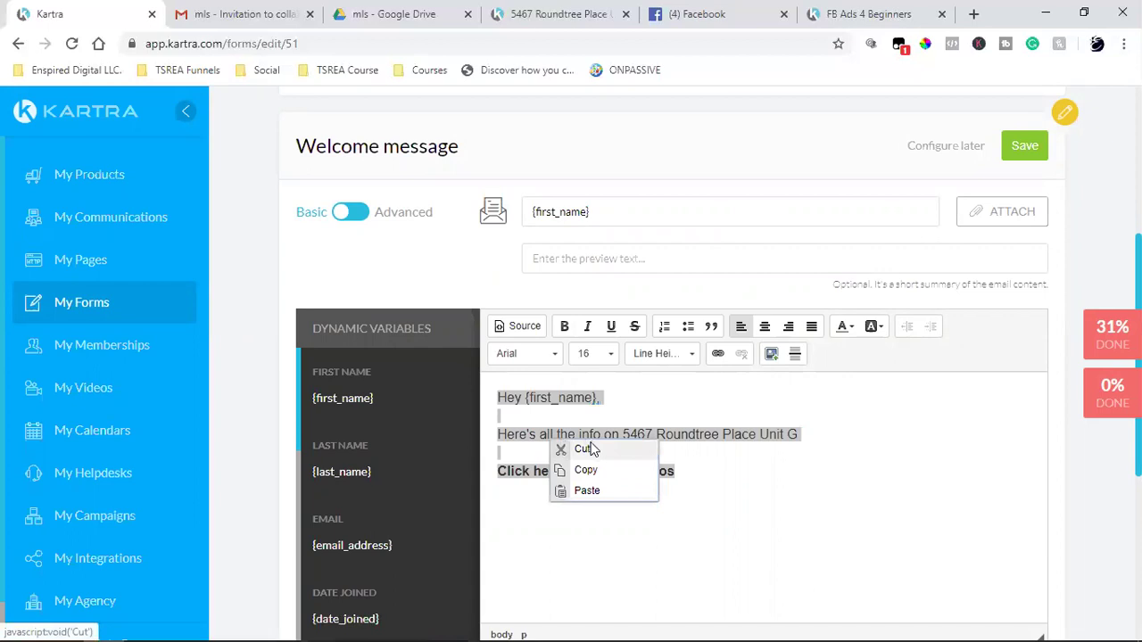
click(589, 444)
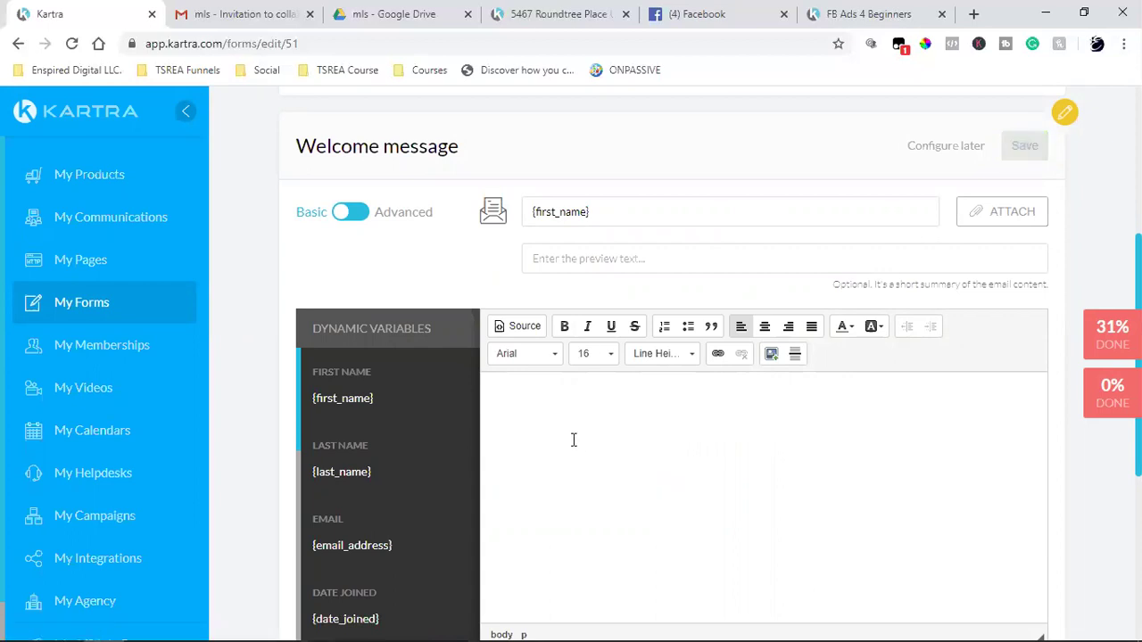
Step: Switch to the Advanced editor and drag in the blue Consectetur Adipiscing full template
click(361, 214)
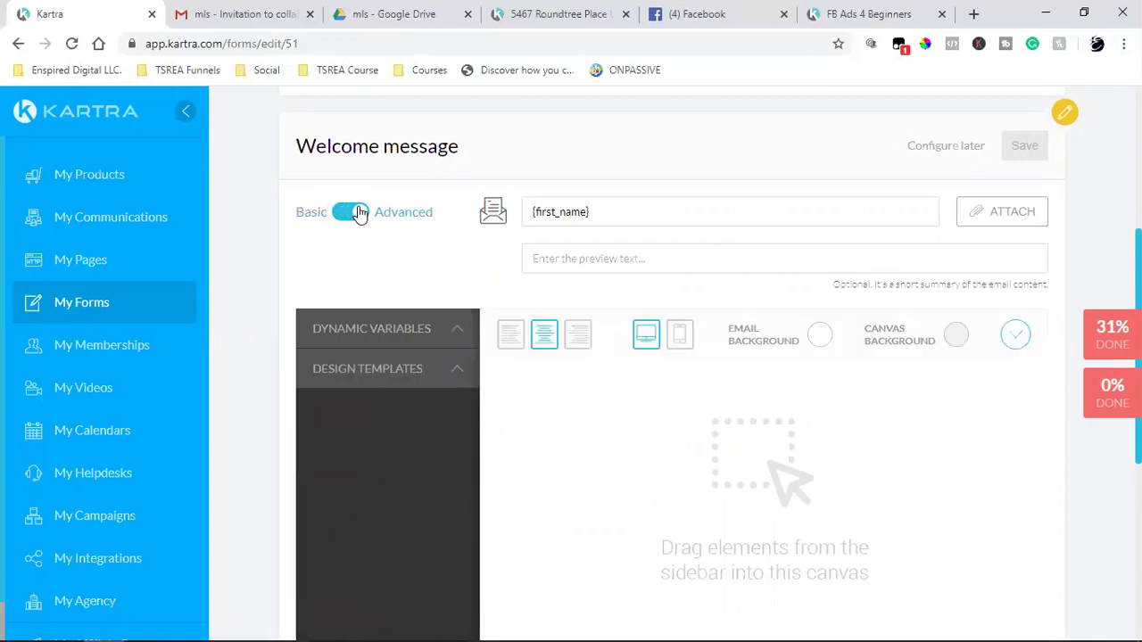
click(382, 372)
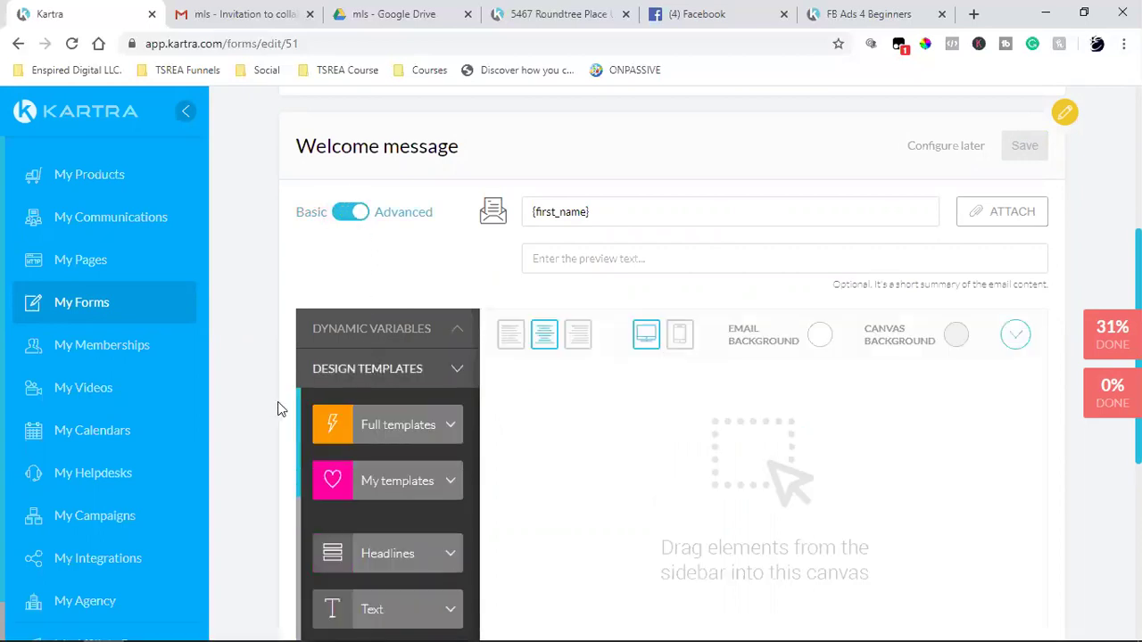
scroll(278, 406, down, 2)
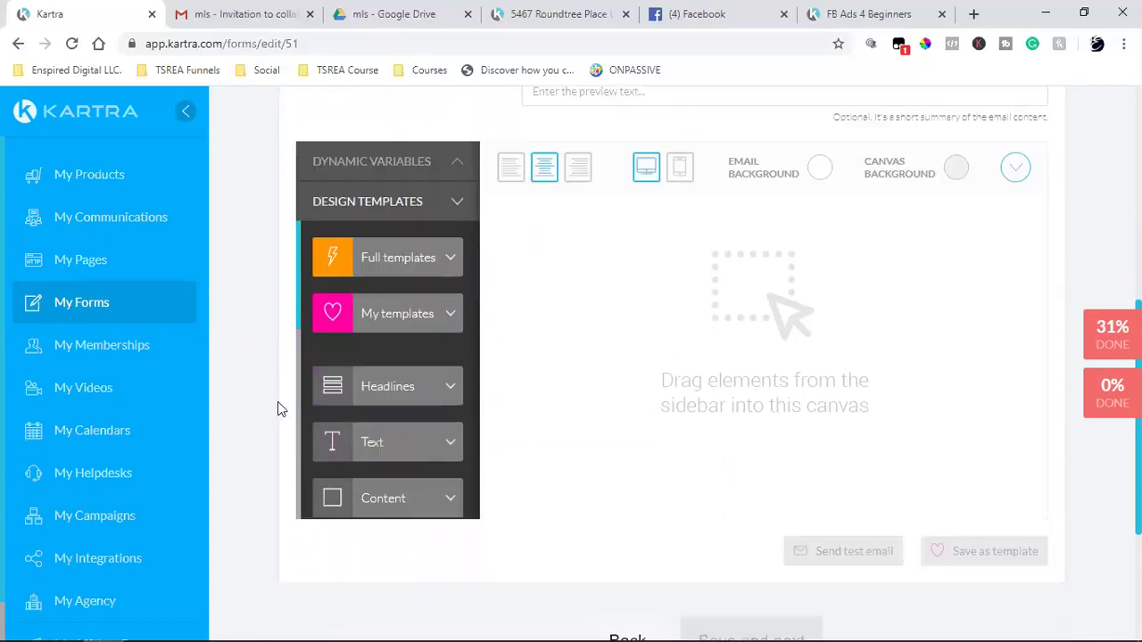
click(398, 258)
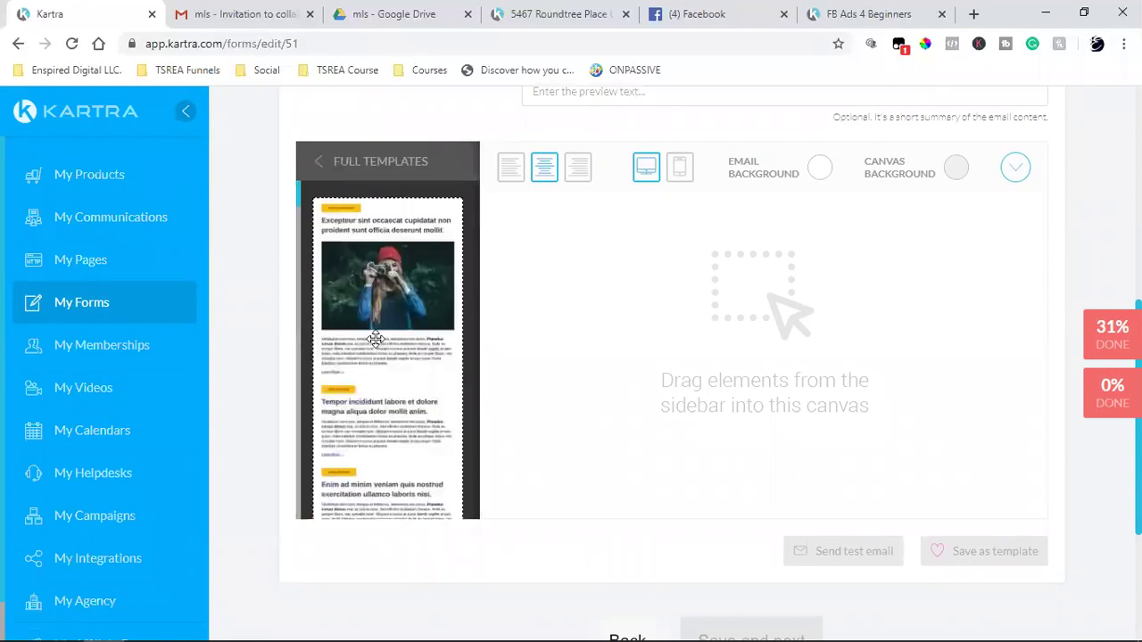
scroll(374, 340, up, 4)
scroll(408, 415, down, 5)
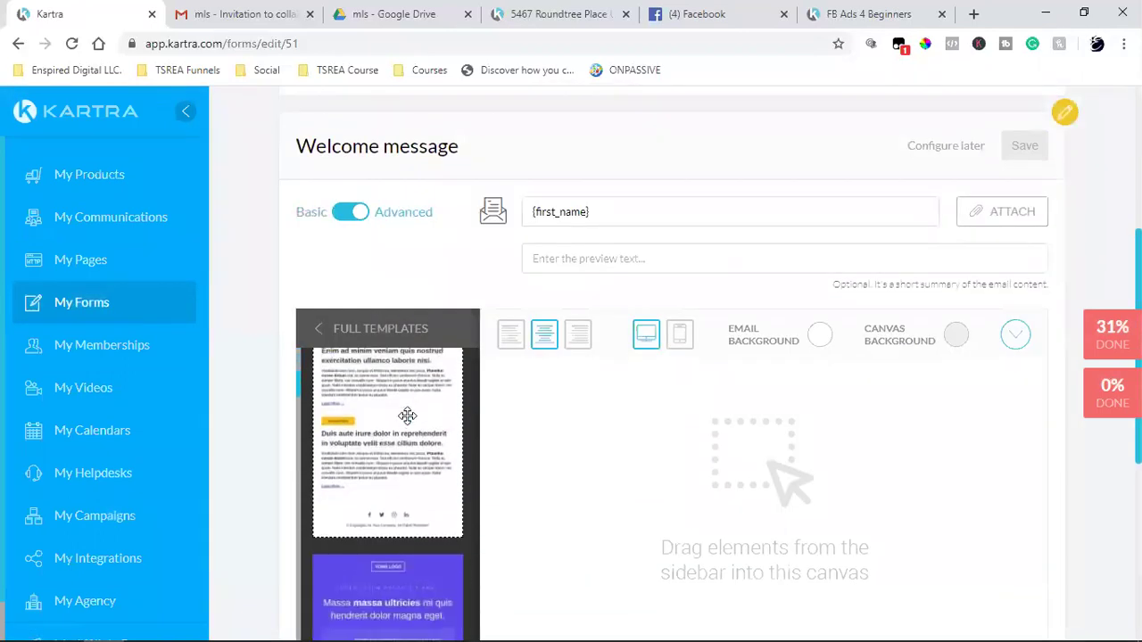
scroll(407, 415, down, 6)
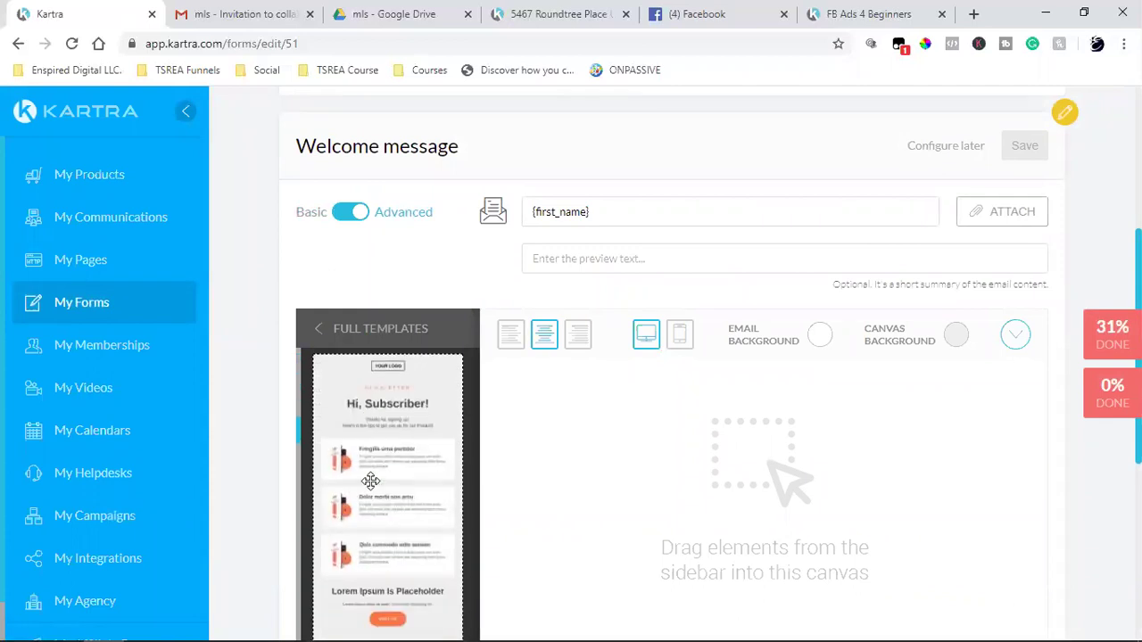
scroll(370, 481, down, 3)
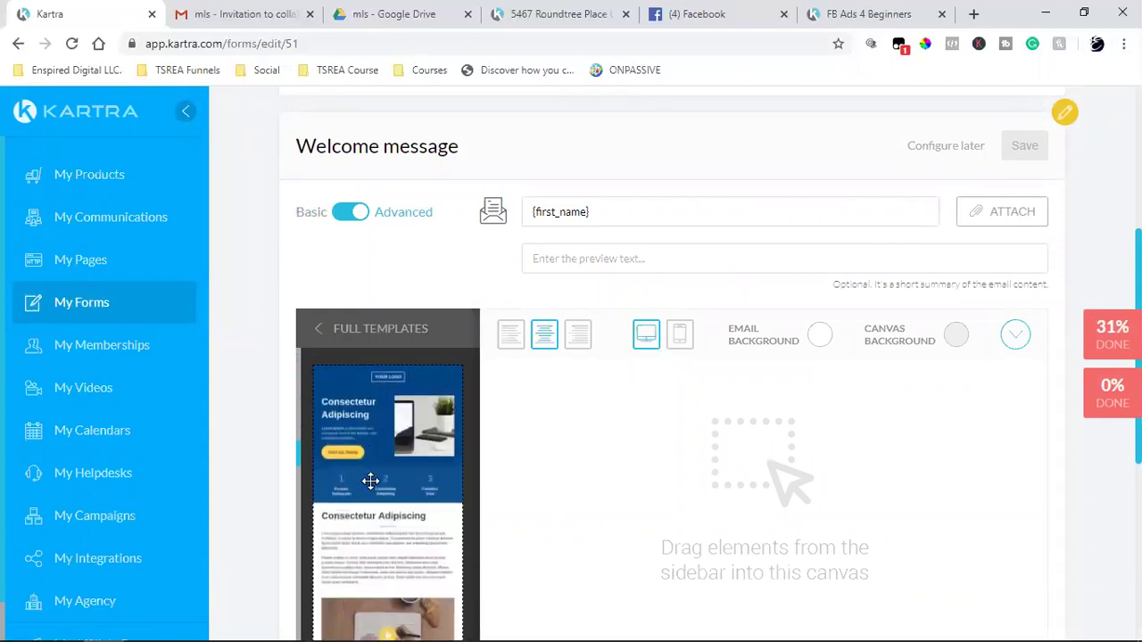
drag(389, 481, 728, 402)
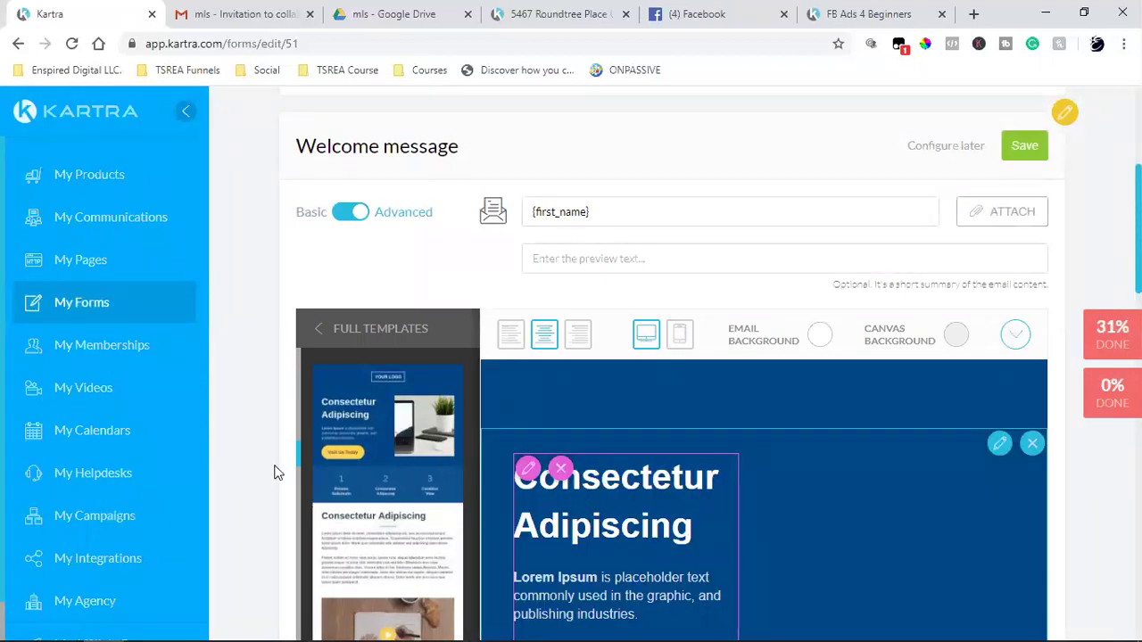
scroll(274, 472, down, 5)
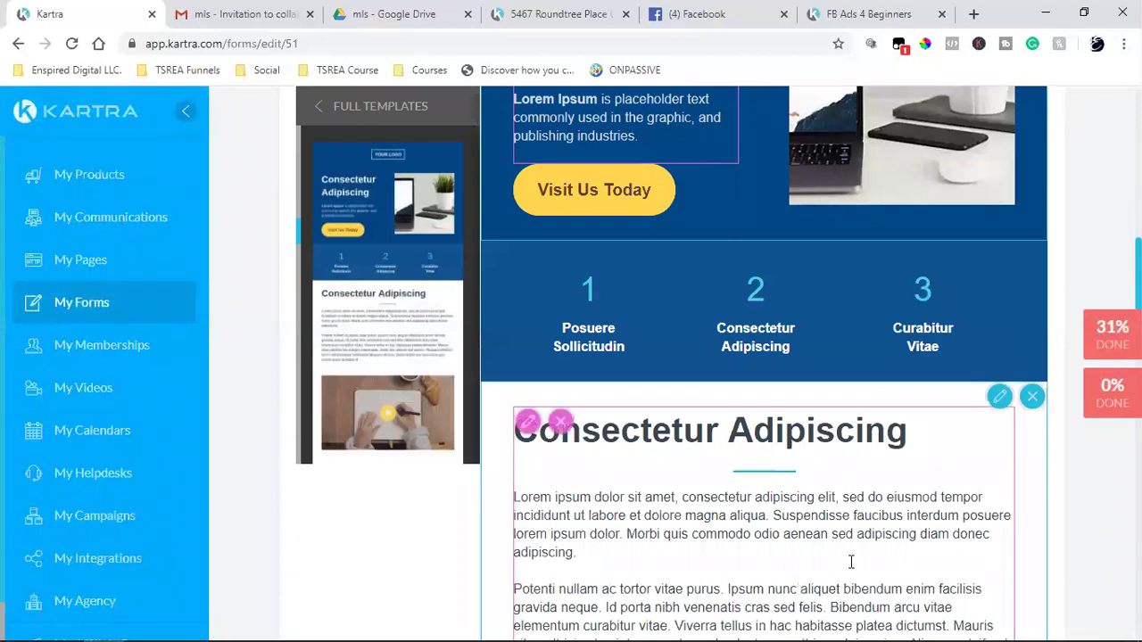
scroll(850, 562, up, 4)
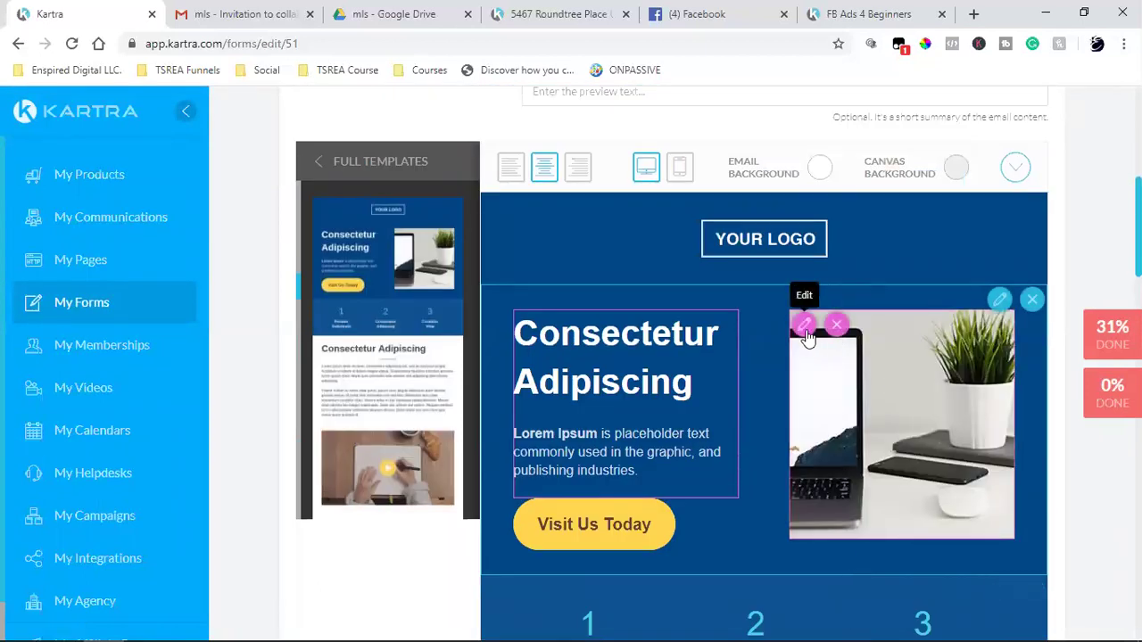
Step: Replace the hero laptop photo with the house image uploaded from Downloads
click(804, 327)
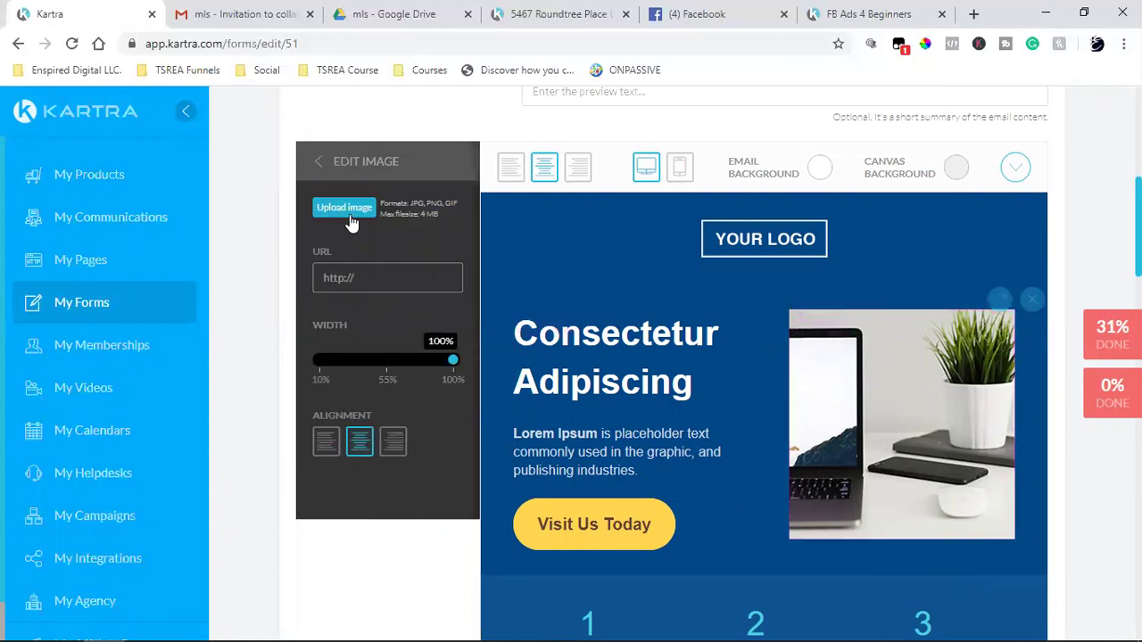
click(347, 214)
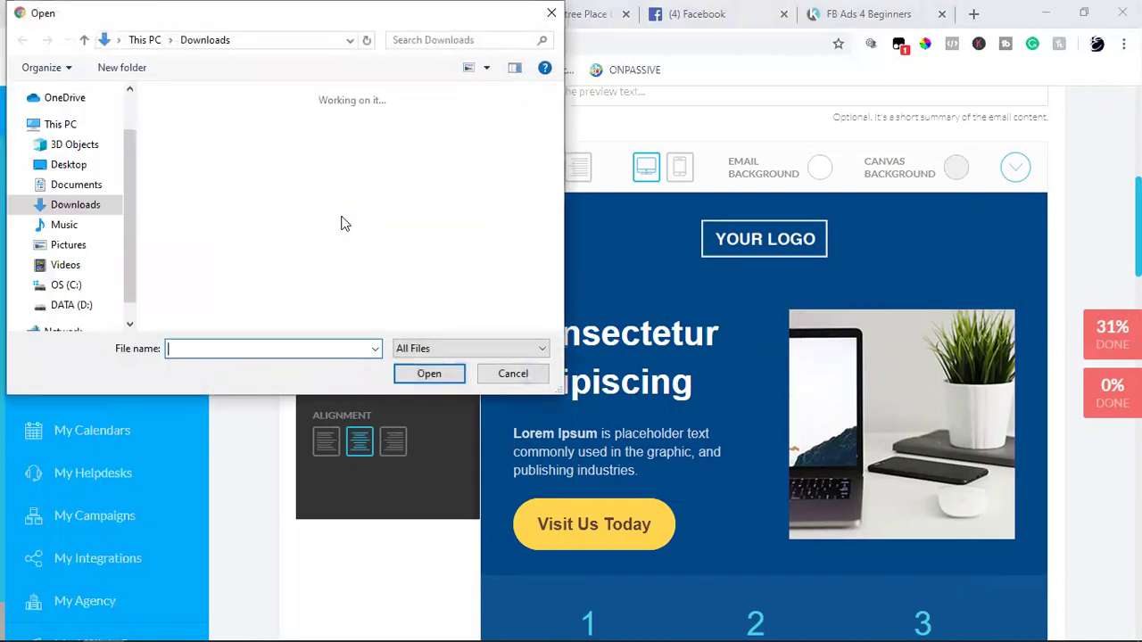
click(223, 205)
click(433, 377)
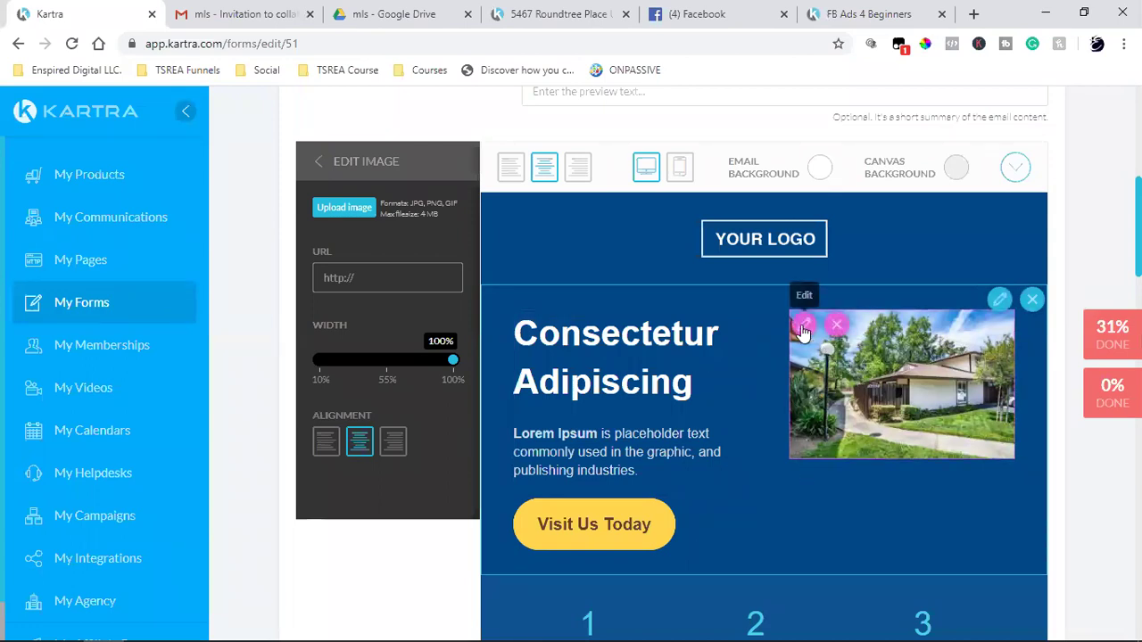
click(351, 277)
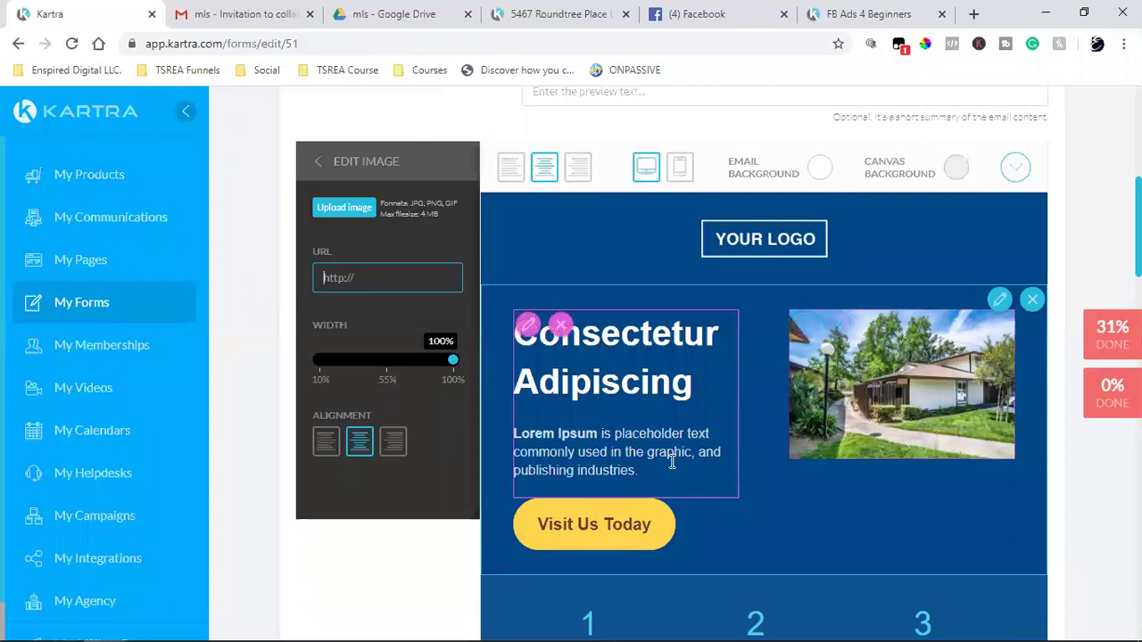
Step: Open the footer Facebook icon's link settings showing #facebook, then go to the Facebook tab
scroll(672, 461, down, 6)
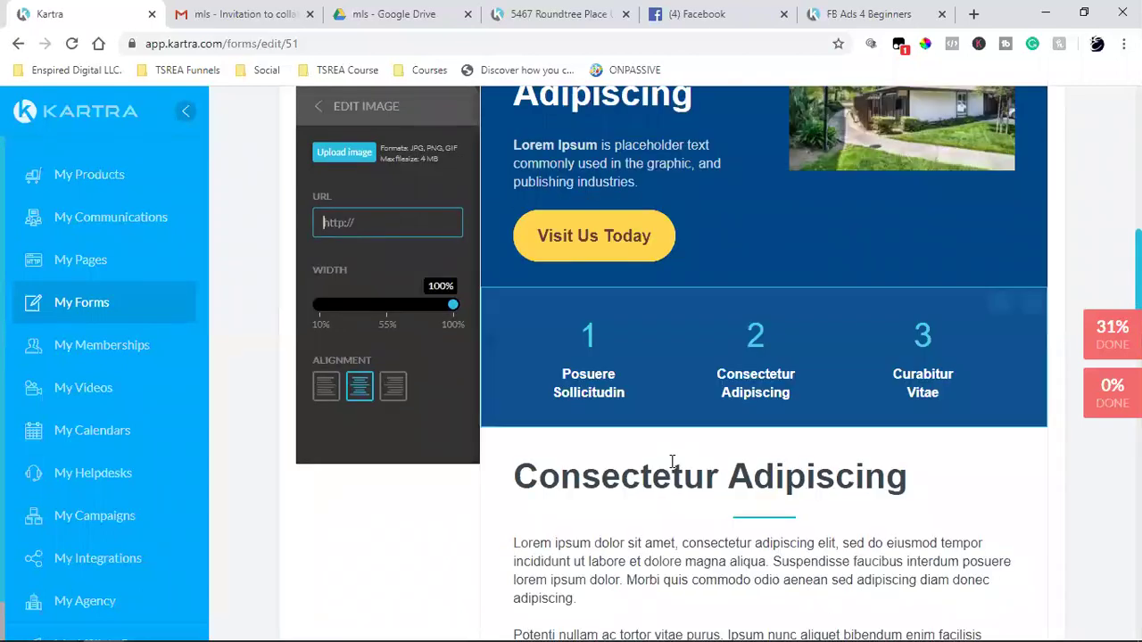
scroll(771, 403, down, 8)
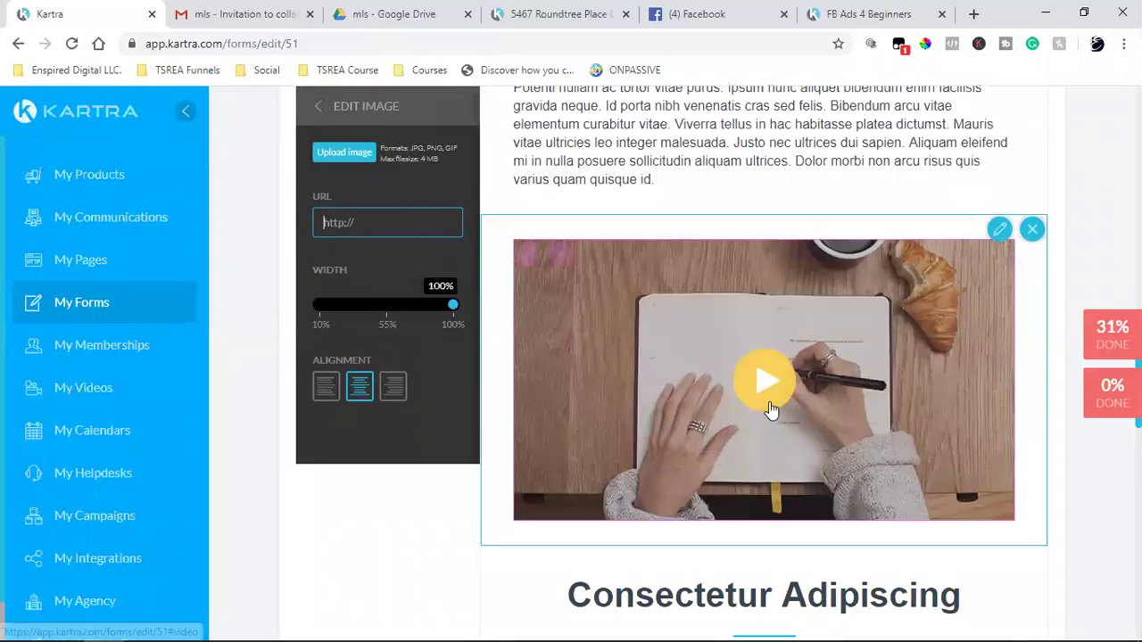
scroll(797, 411, down, 7)
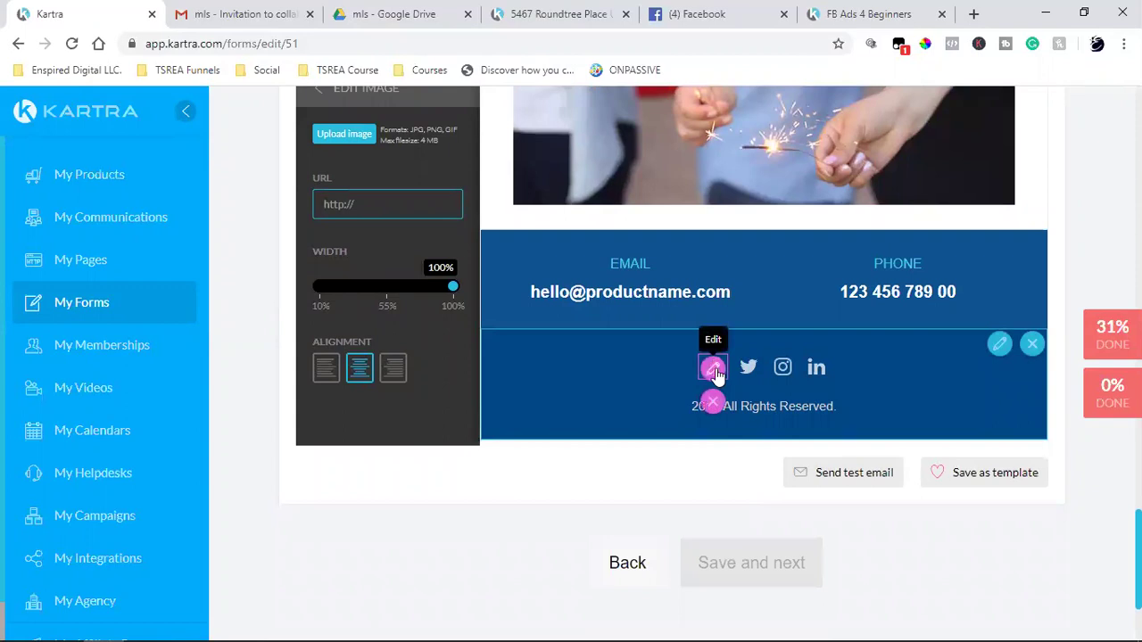
click(714, 370)
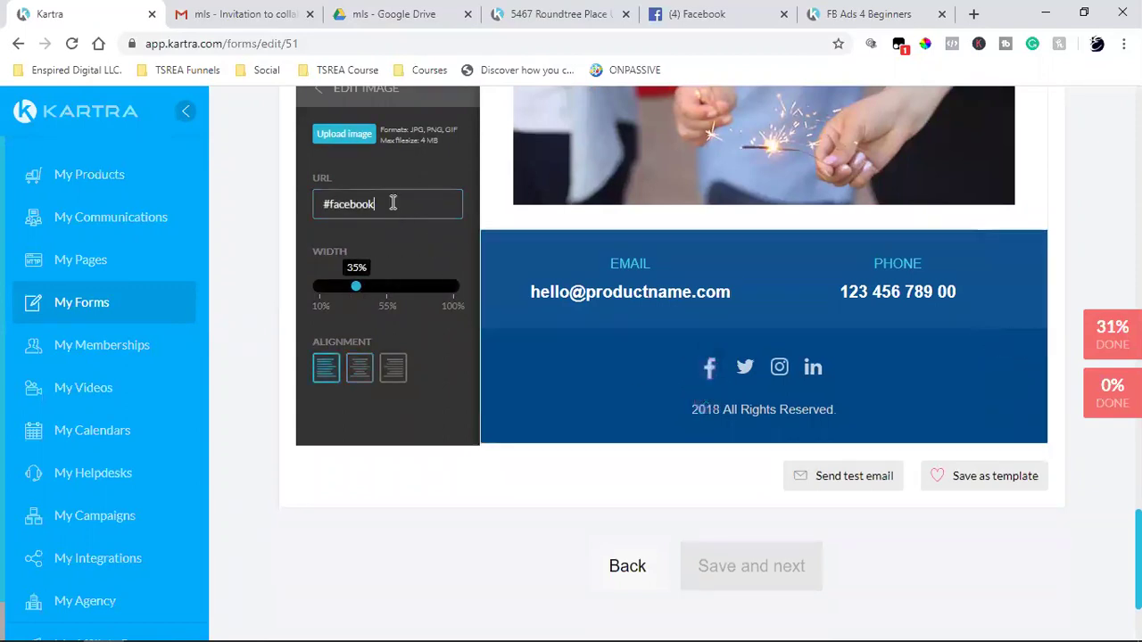
click(699, 11)
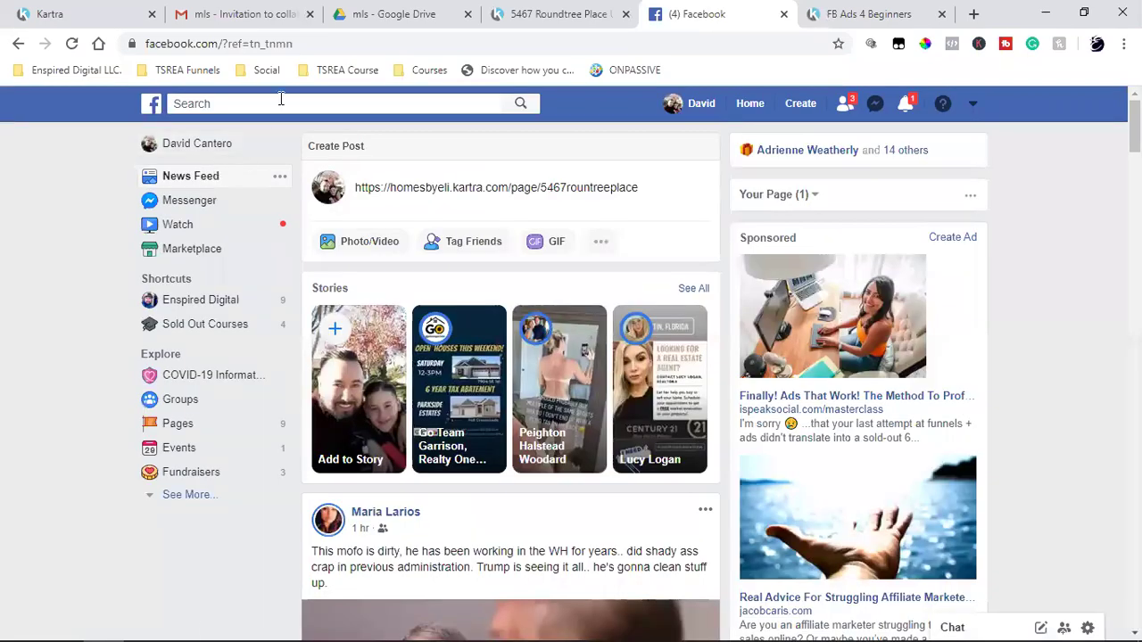
Step: Search Facebook for the realtor and open their business page
click(280, 102)
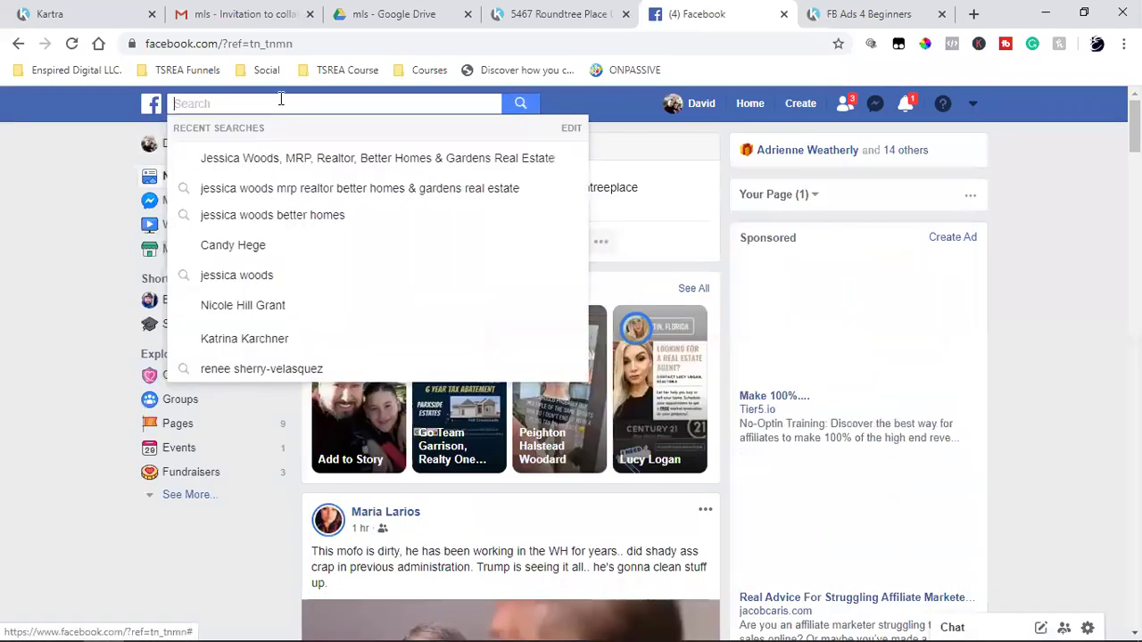
text(eli be)
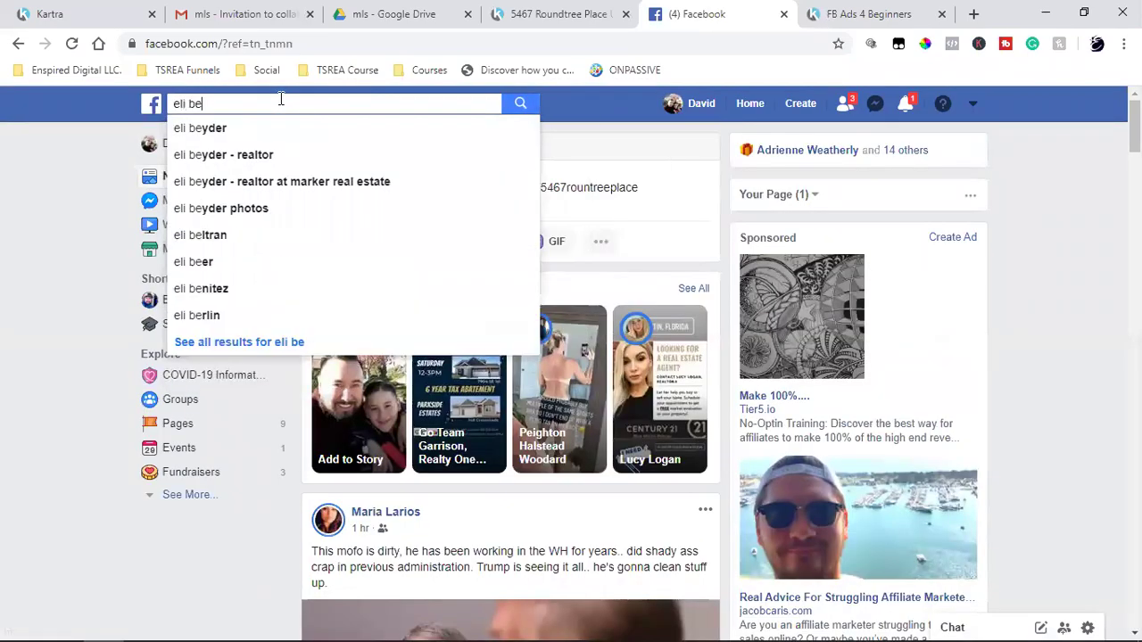
click(260, 154)
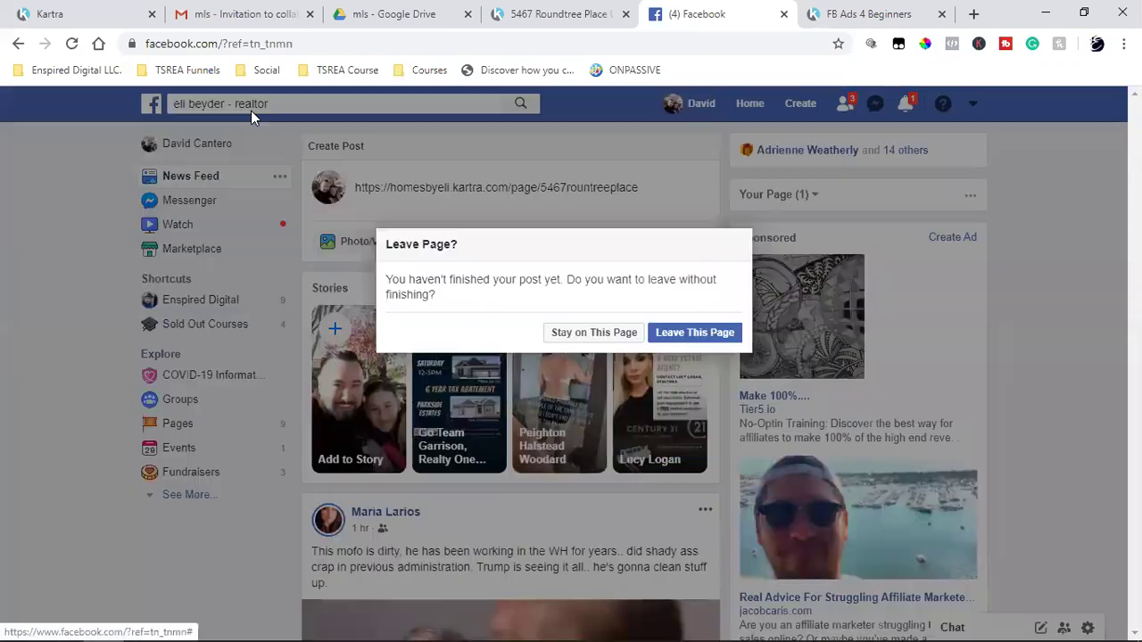
click(669, 336)
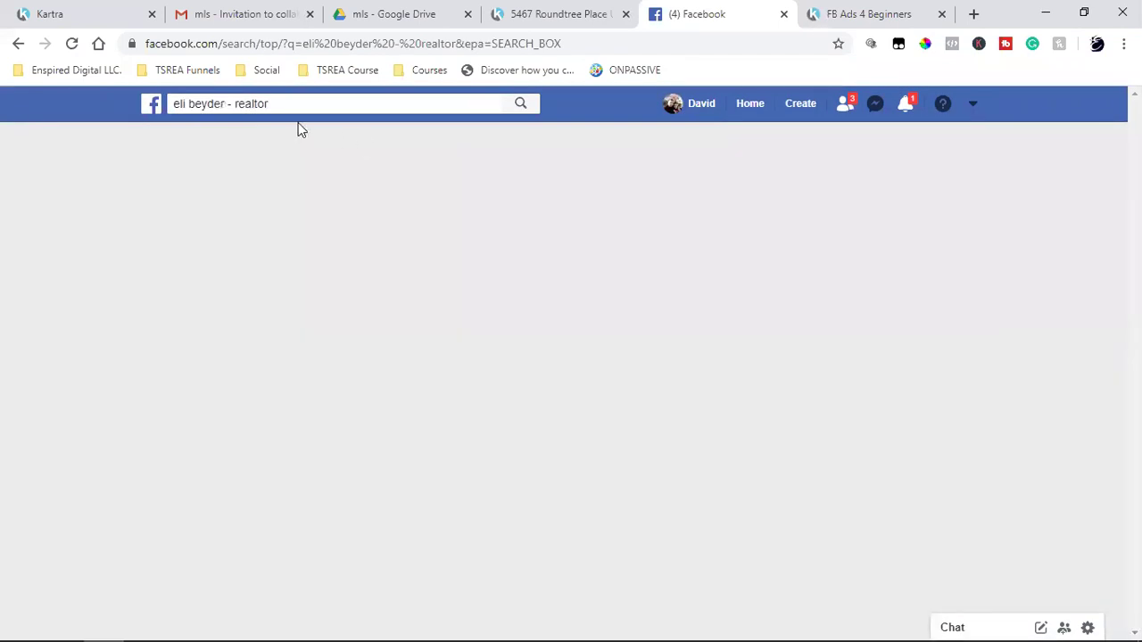
click(442, 197)
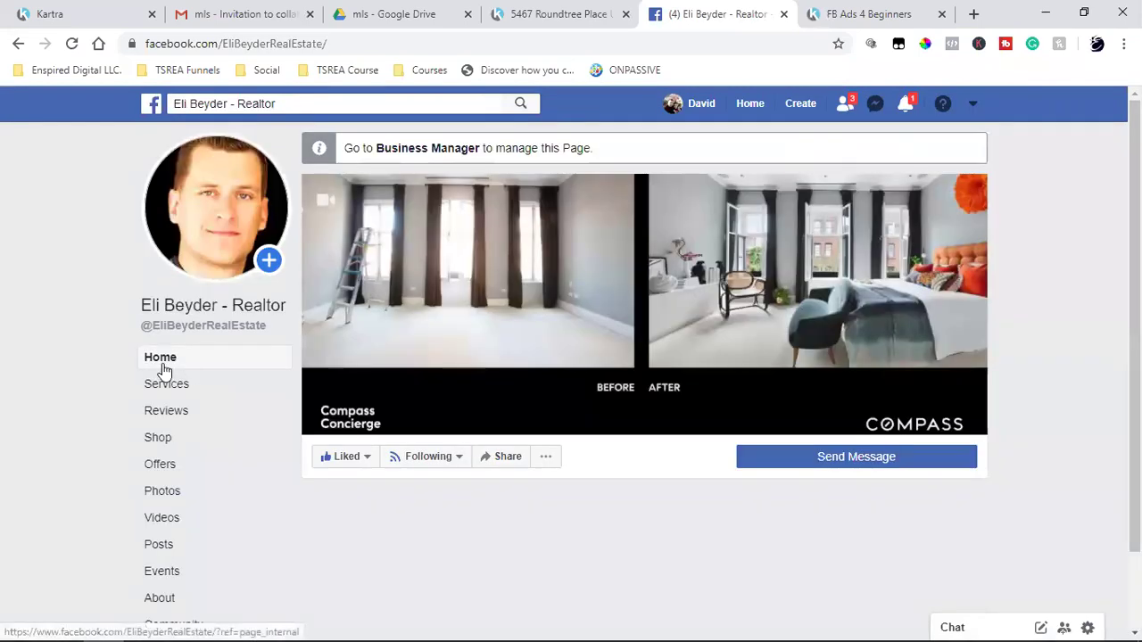
click(161, 361)
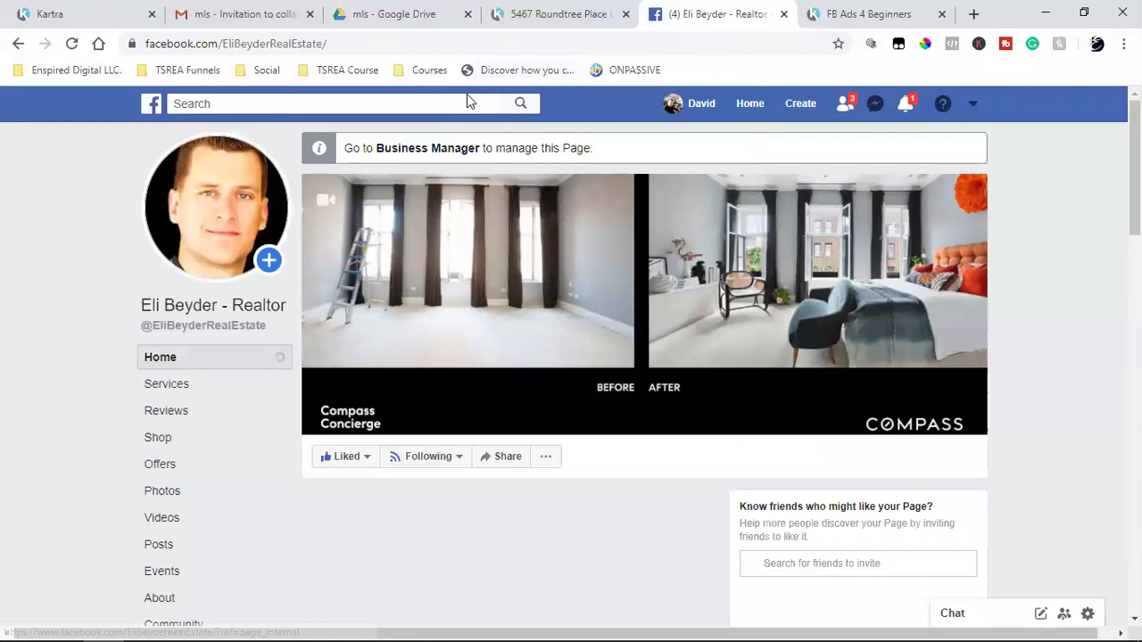
Step: Copy the business page's web address and return to the Kartra email editor
click(274, 45)
right_click(293, 45)
click(337, 137)
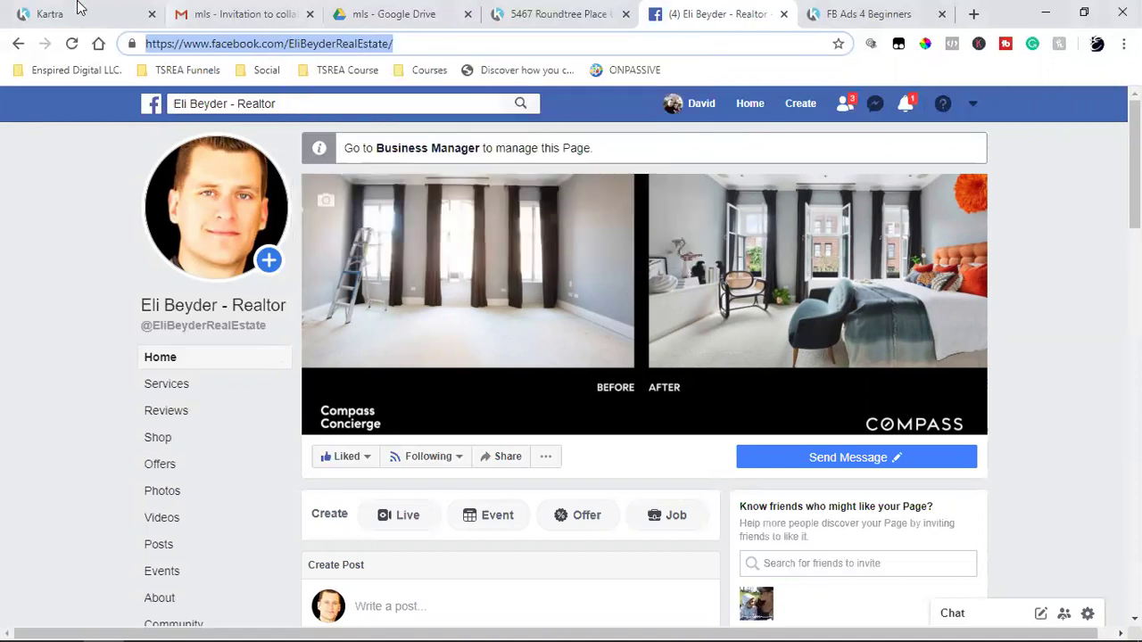
click(79, 9)
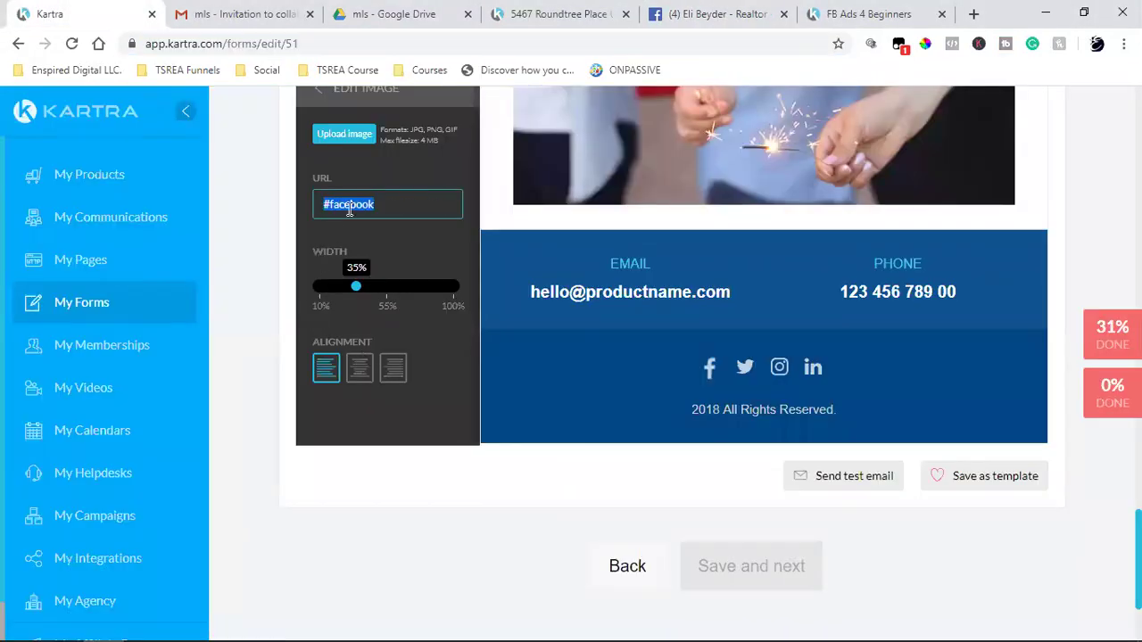
Step: Link the footer Facebook icon to the realtor's Facebook business page instead of #facebook
key(ctrl+v)
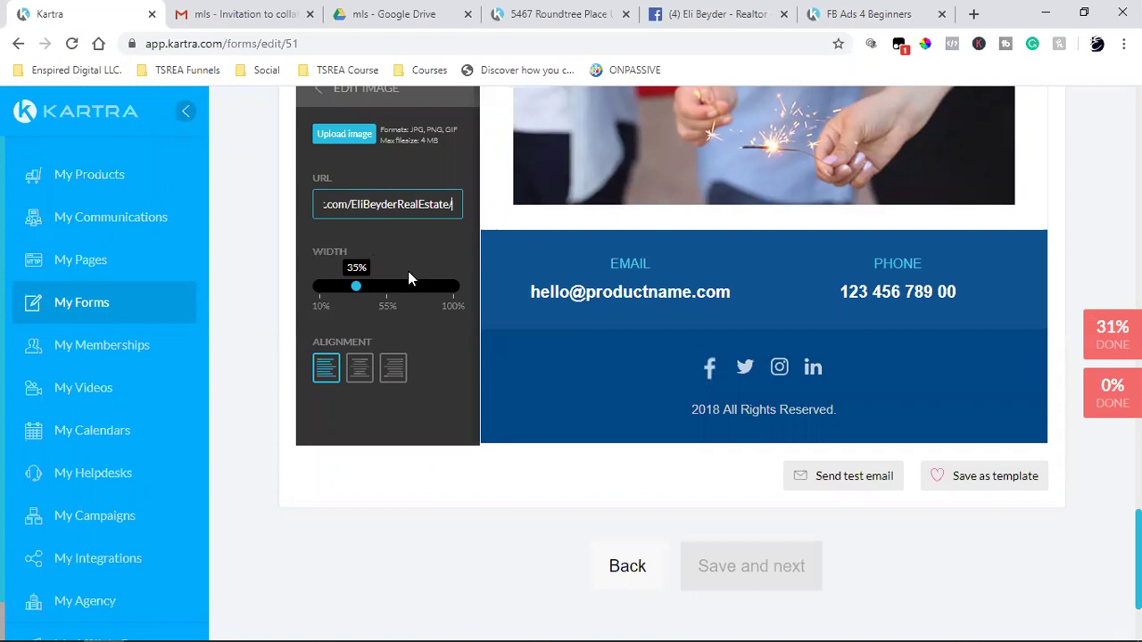
click(539, 402)
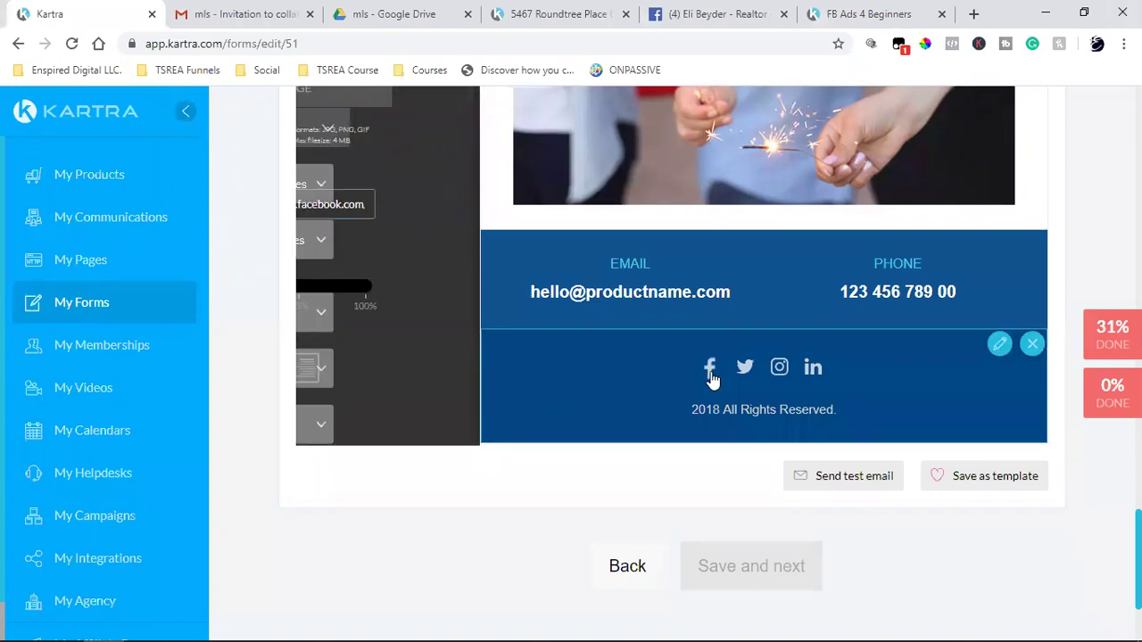
mouse_move(711, 379)
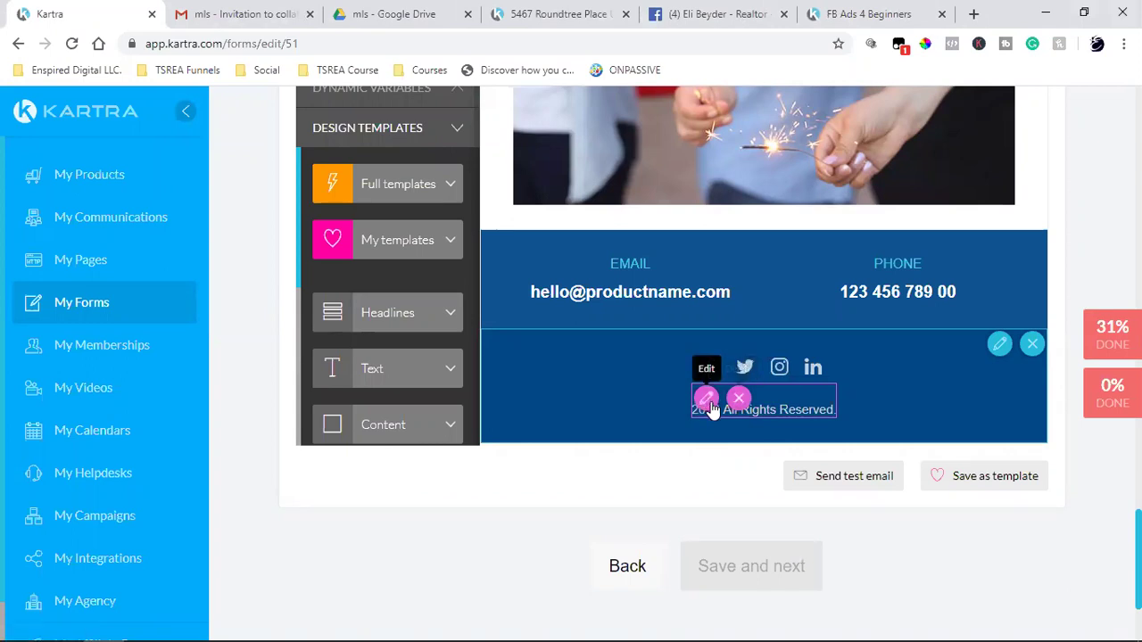
click(706, 398)
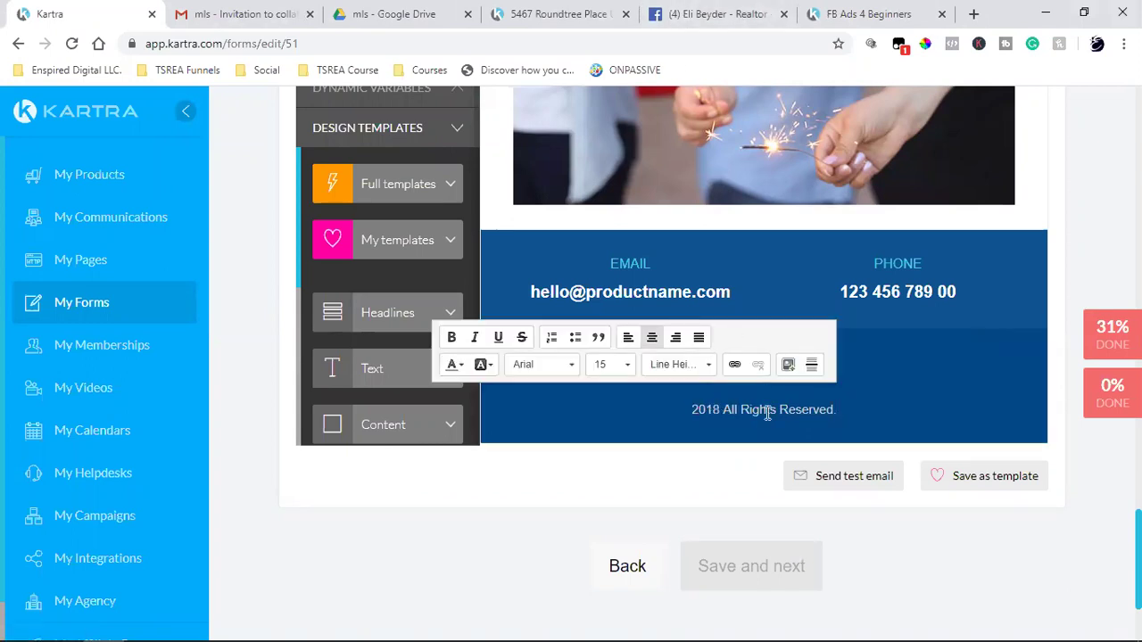
Step: Close the property page's thank-you popup and copy its footer copyright line
click(555, 13)
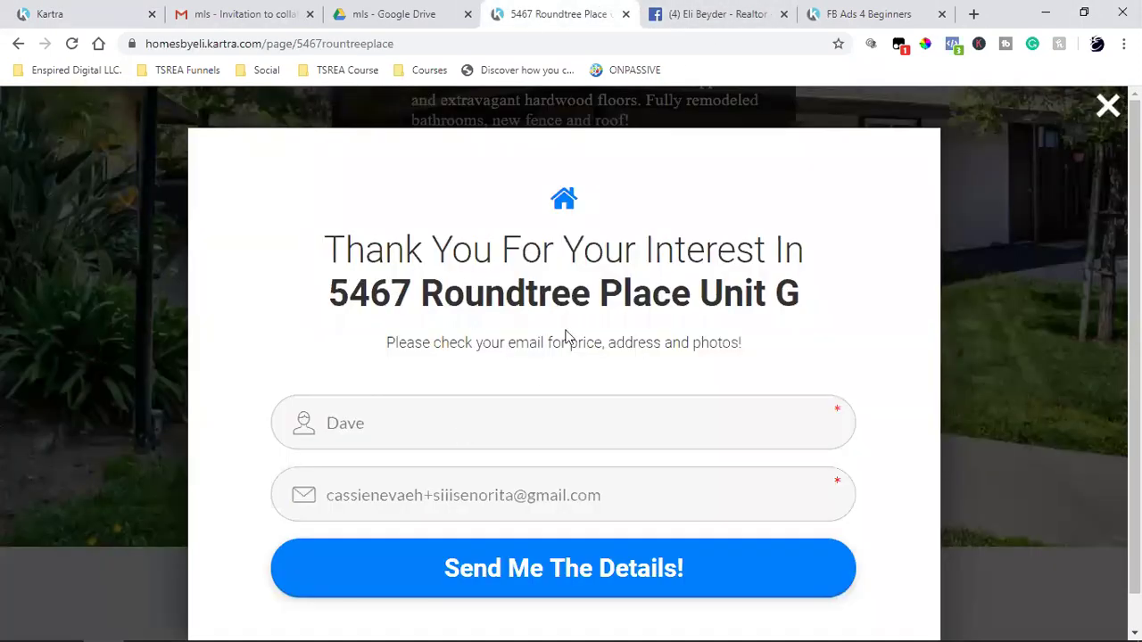
click(1111, 121)
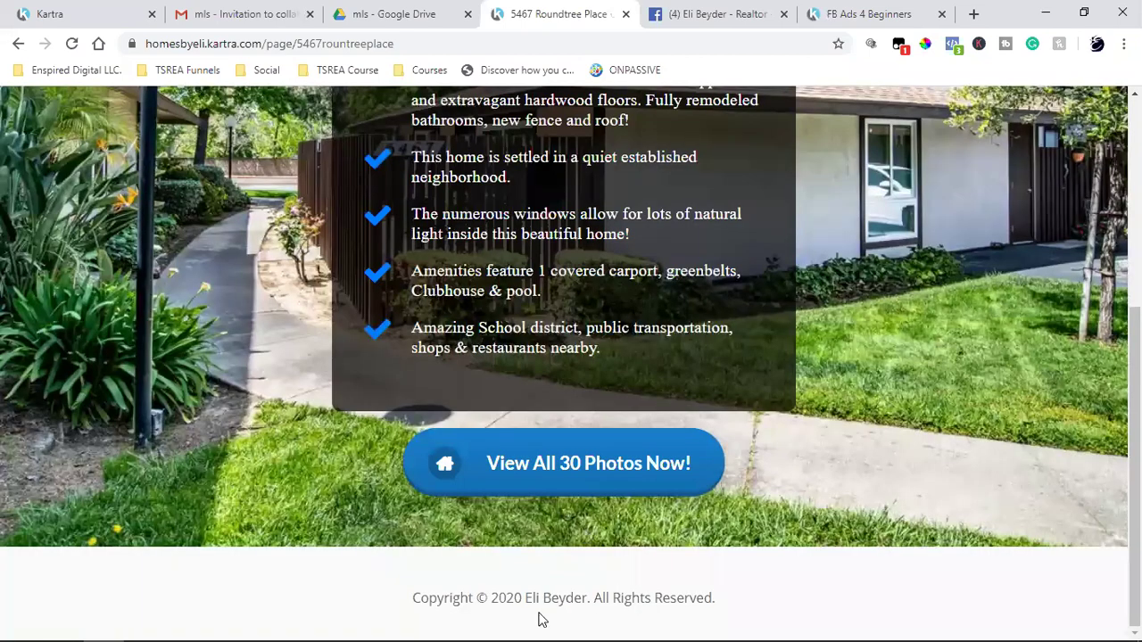
triple_click(564, 598)
right_click(563, 598)
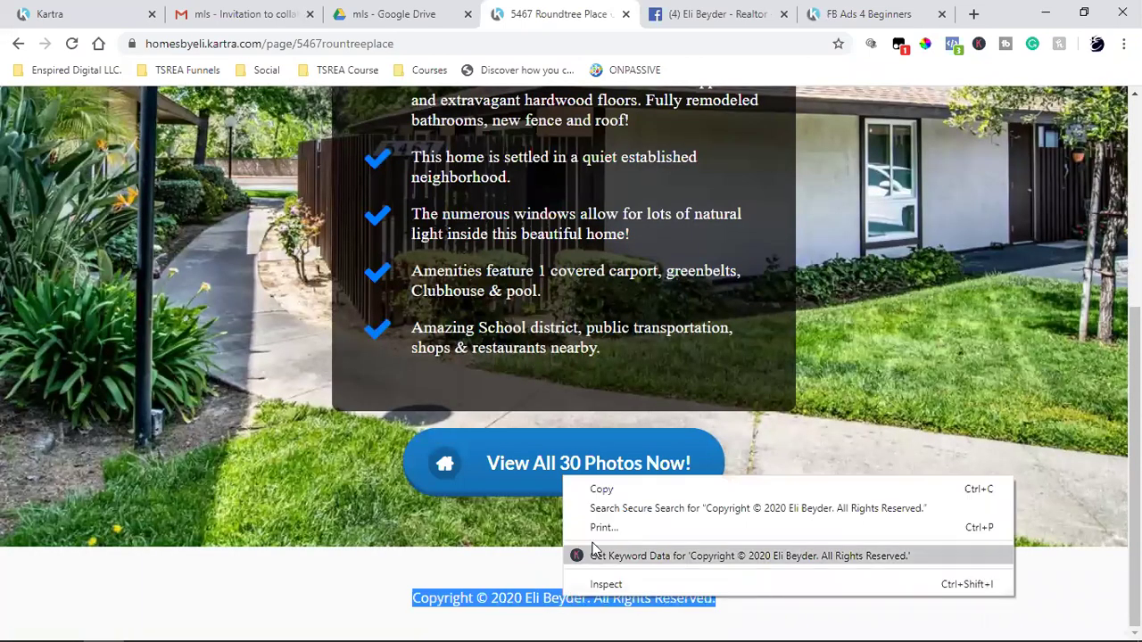
click(621, 494)
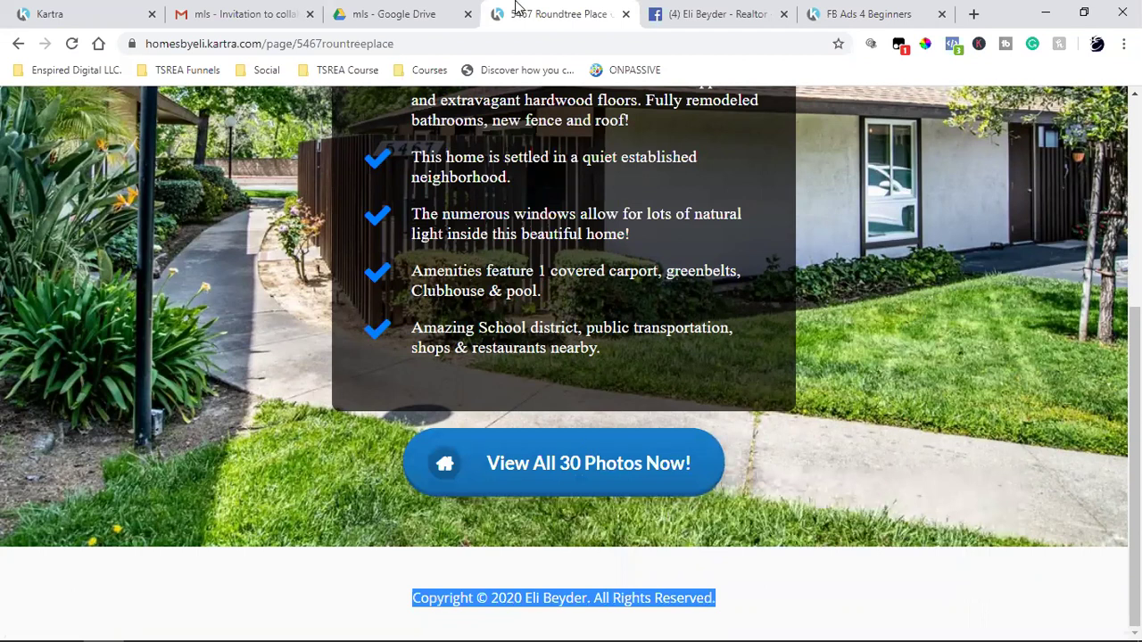
click(133, 16)
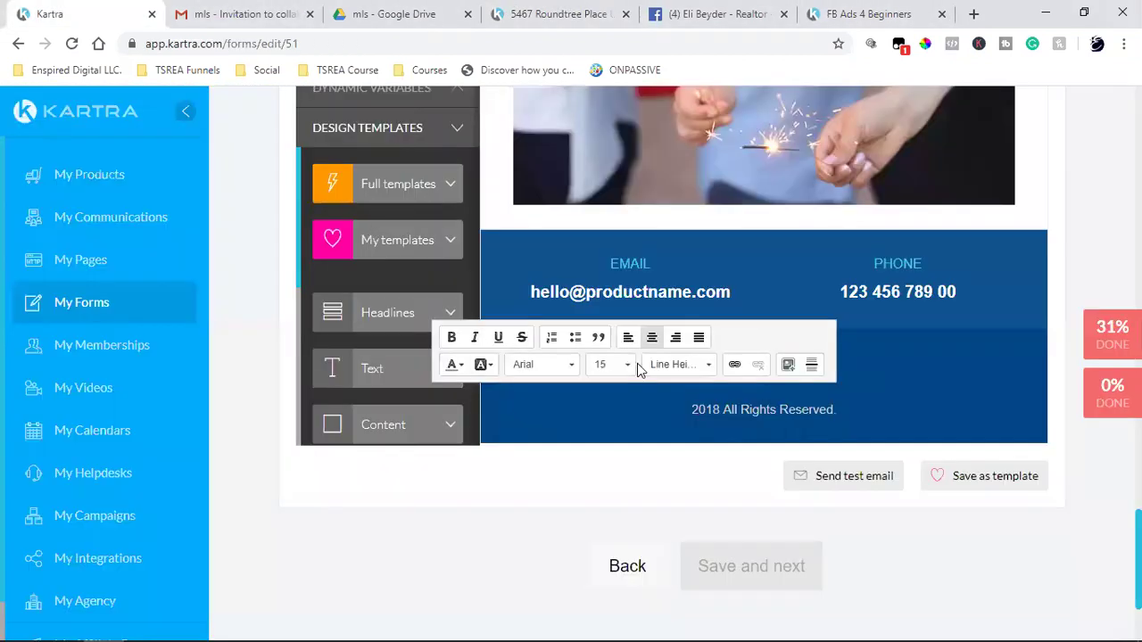
Step: Replace the email footer's '2018 All Rights Reserved.' with the pasted 2020 copyright line
triple_click(754, 415)
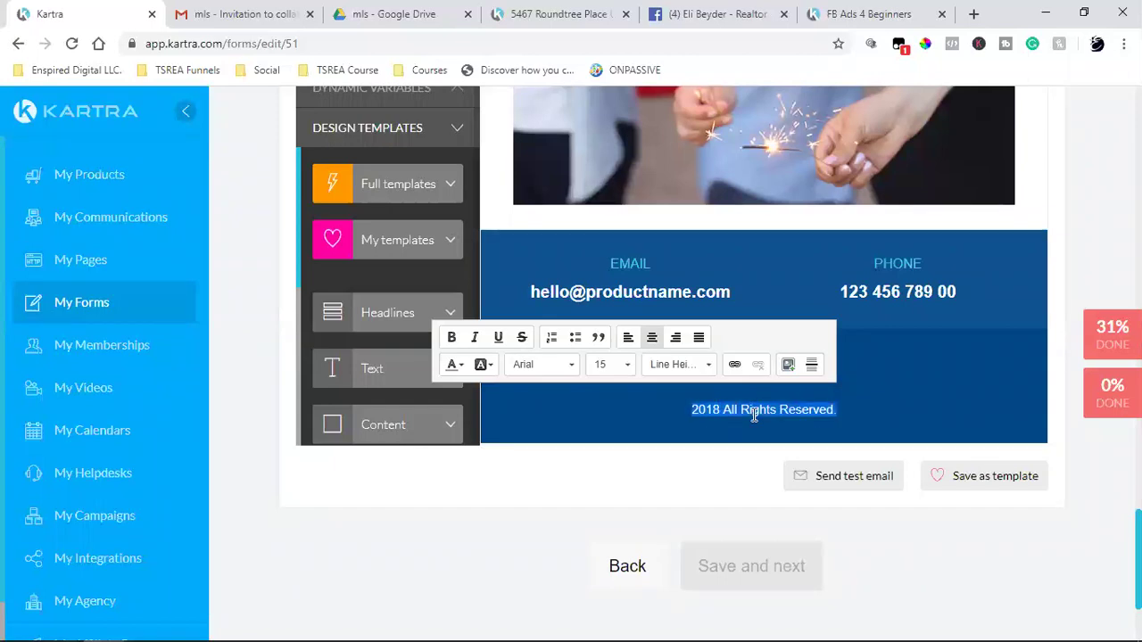
key(ctrl+v)
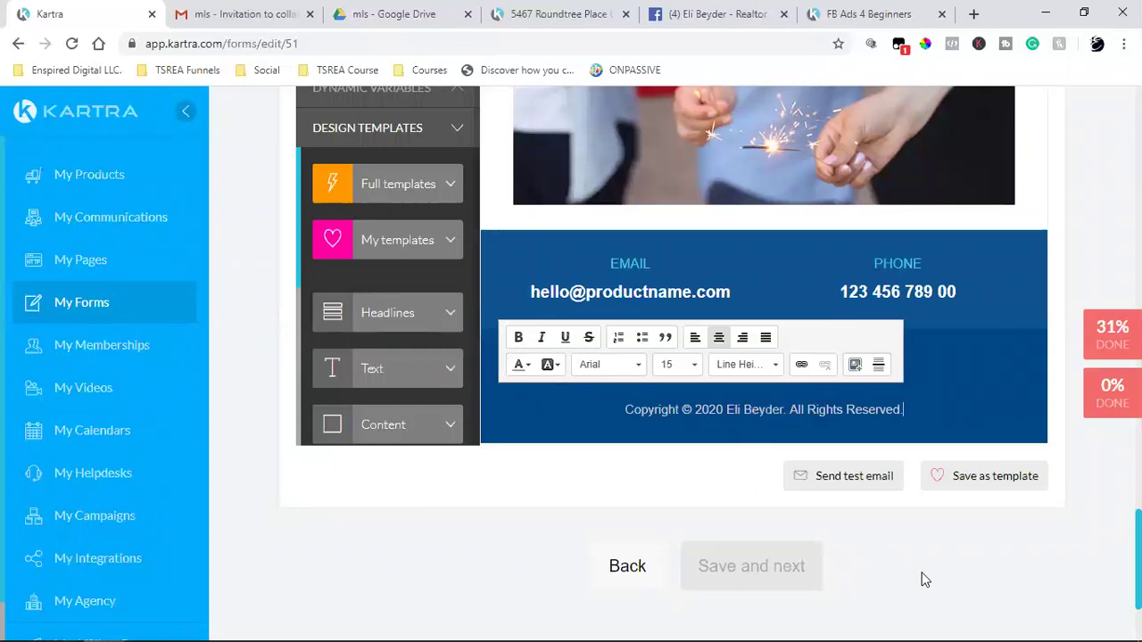
click(925, 581)
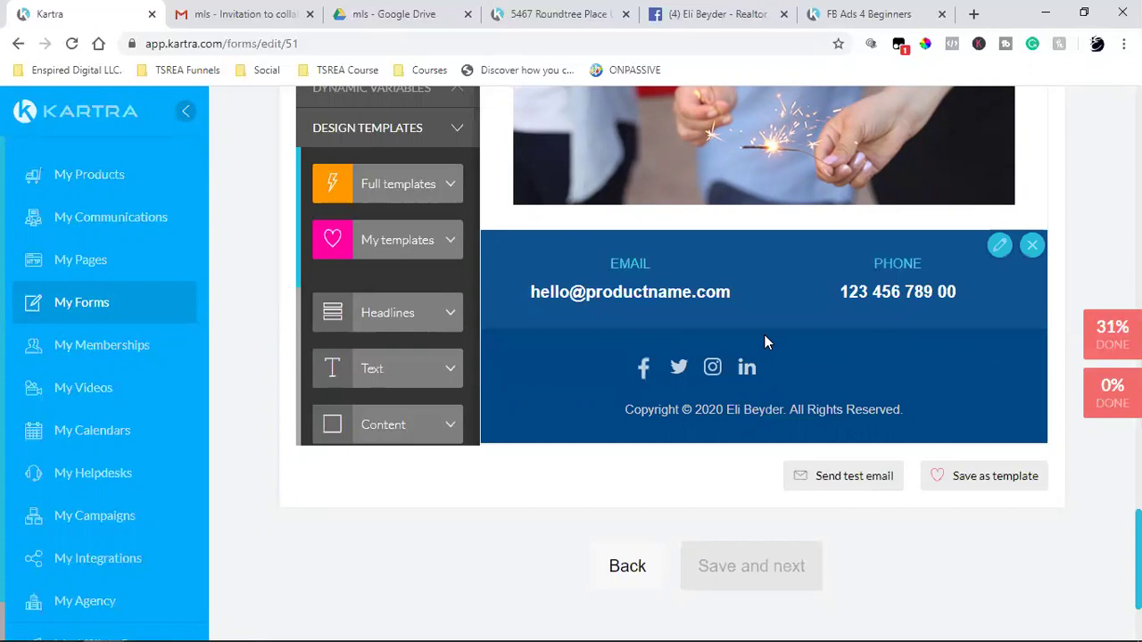
scroll(773, 386, up, 15)
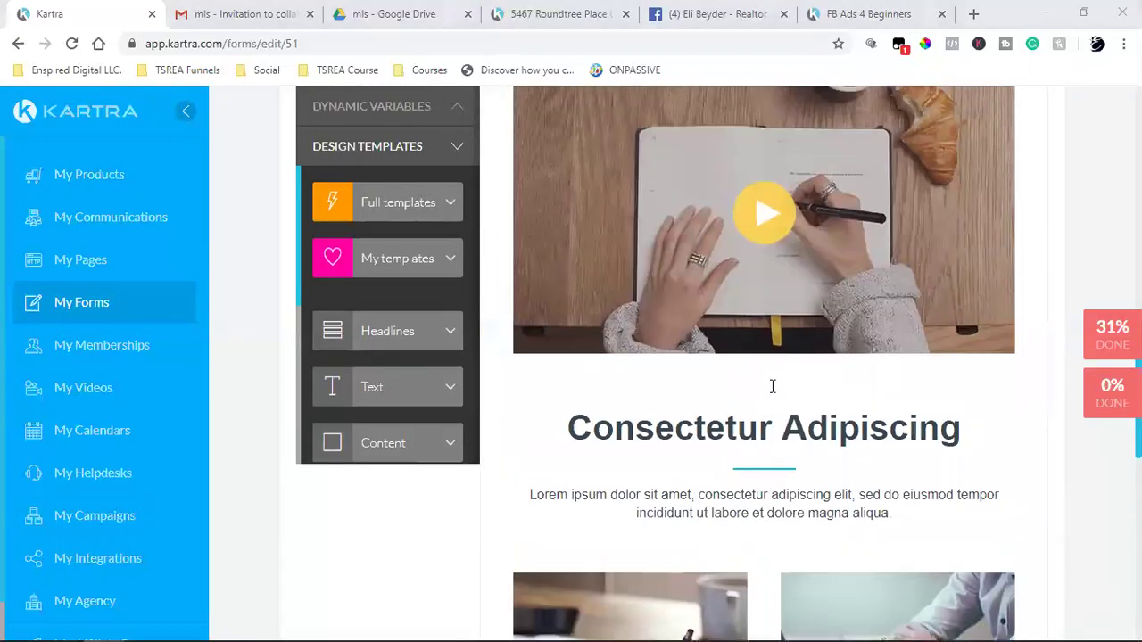
scroll(773, 387, up, 8)
scroll(773, 386, down, 4)
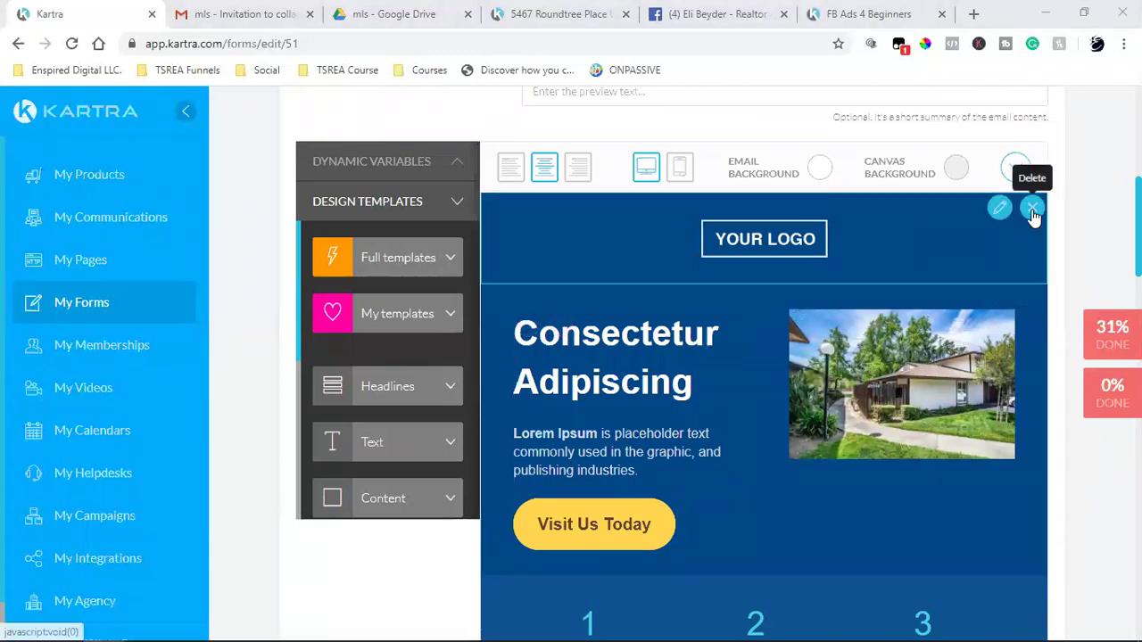
scroll(1032, 321, down, 4)
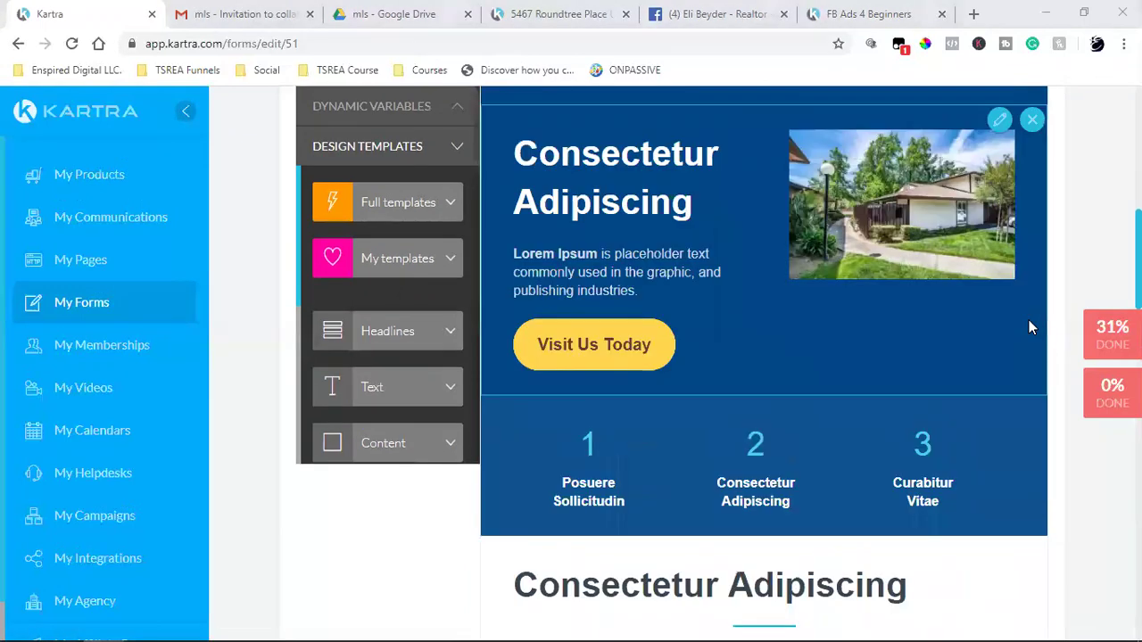
scroll(1032, 265, down, 6)
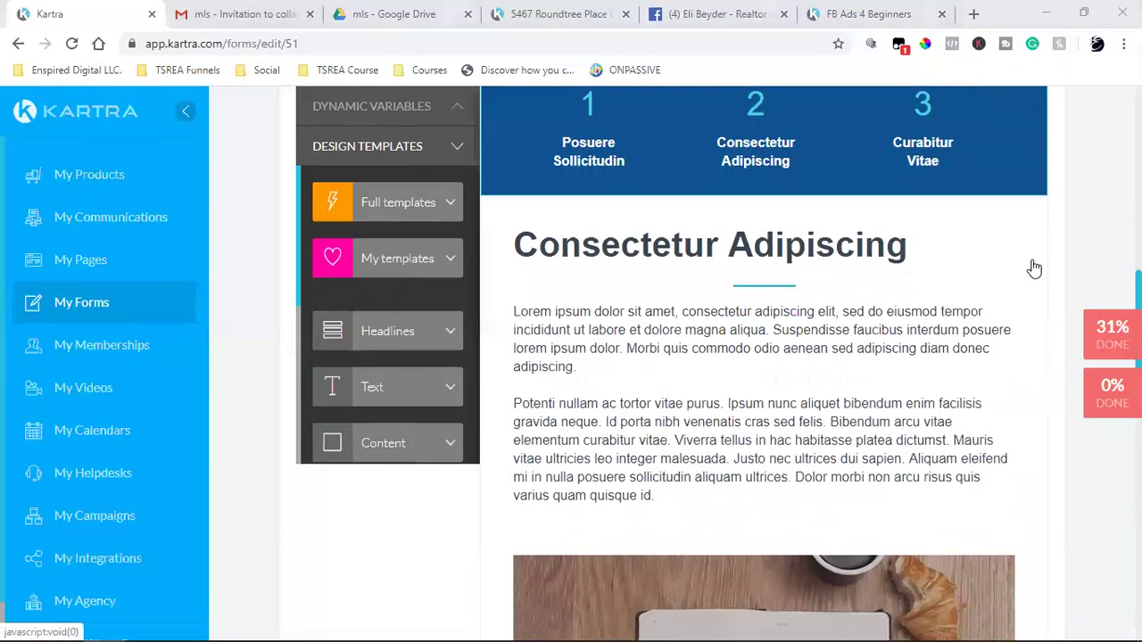
scroll(894, 340, down, 4)
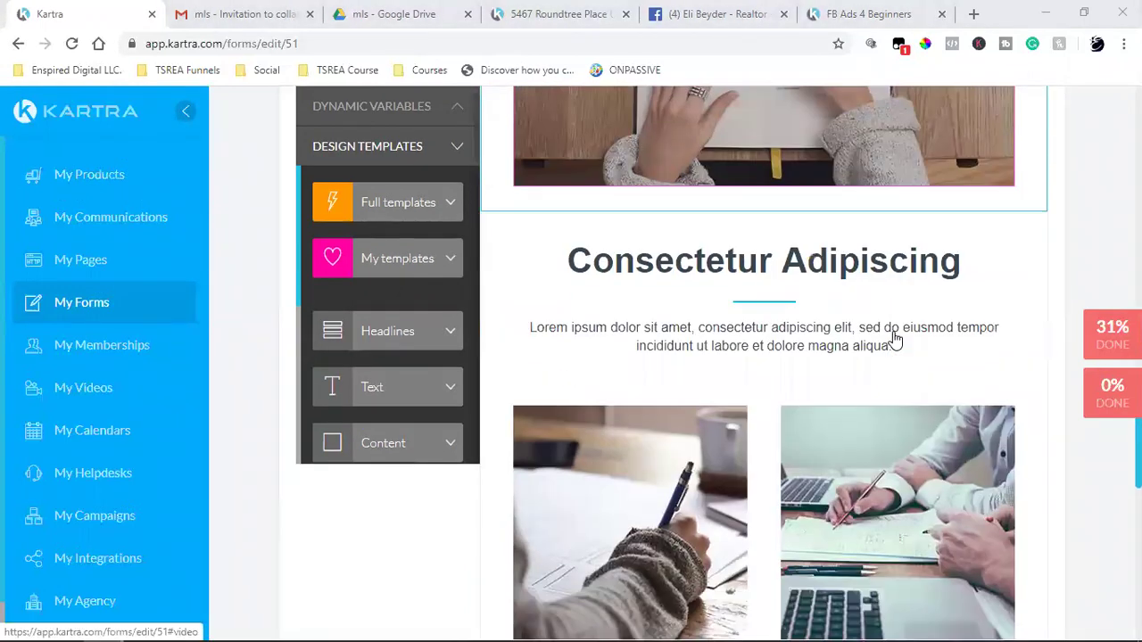
scroll(895, 340, down, 2)
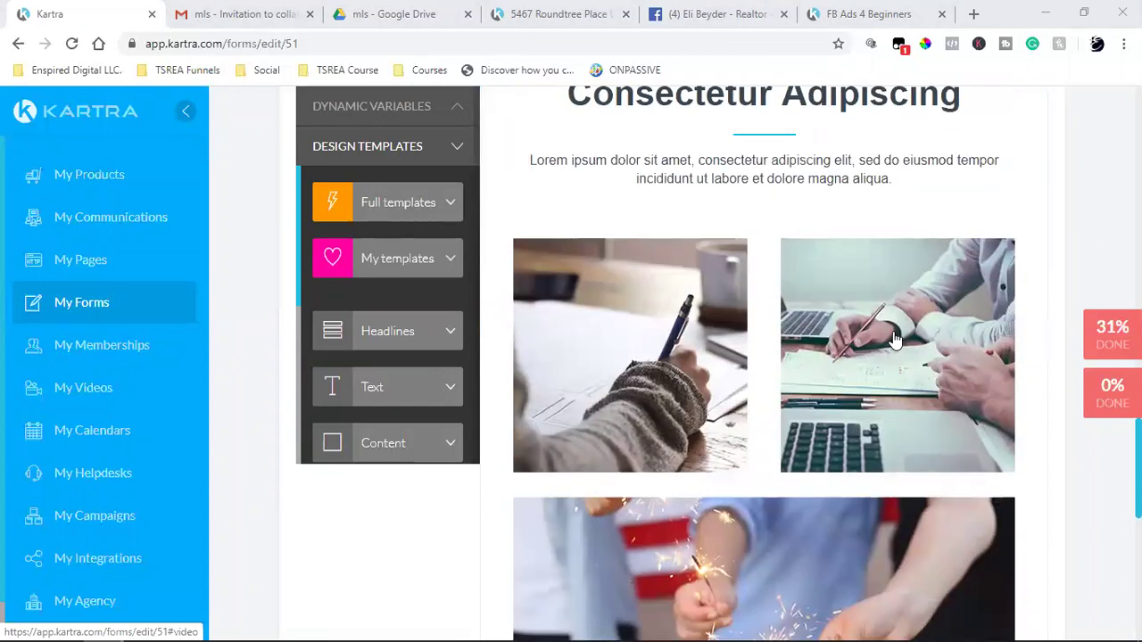
scroll(894, 340, down, 4)
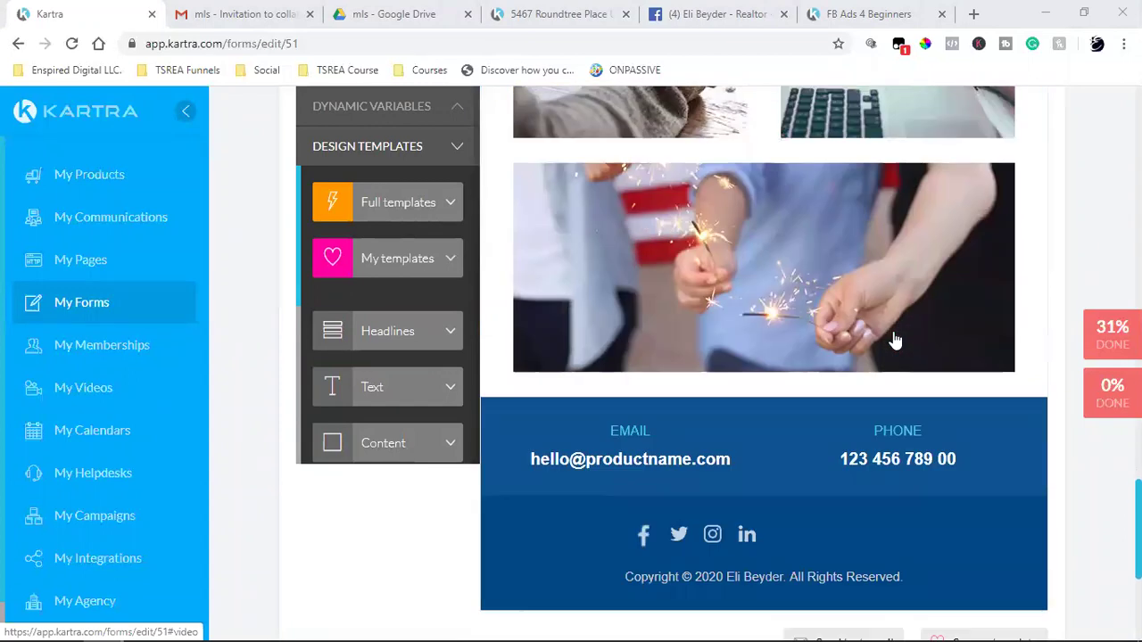
click(895, 340)
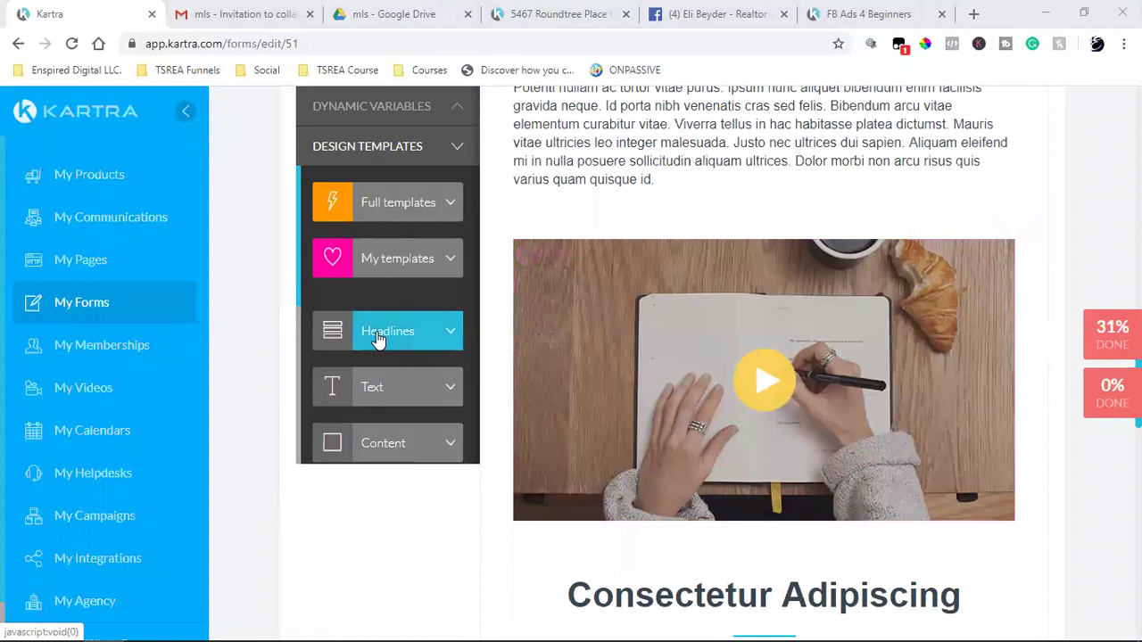
Step: Add a headline template block at the very top of the welcome email
click(379, 337)
drag(377, 282, 553, 314)
scroll(535, 375, up, 4)
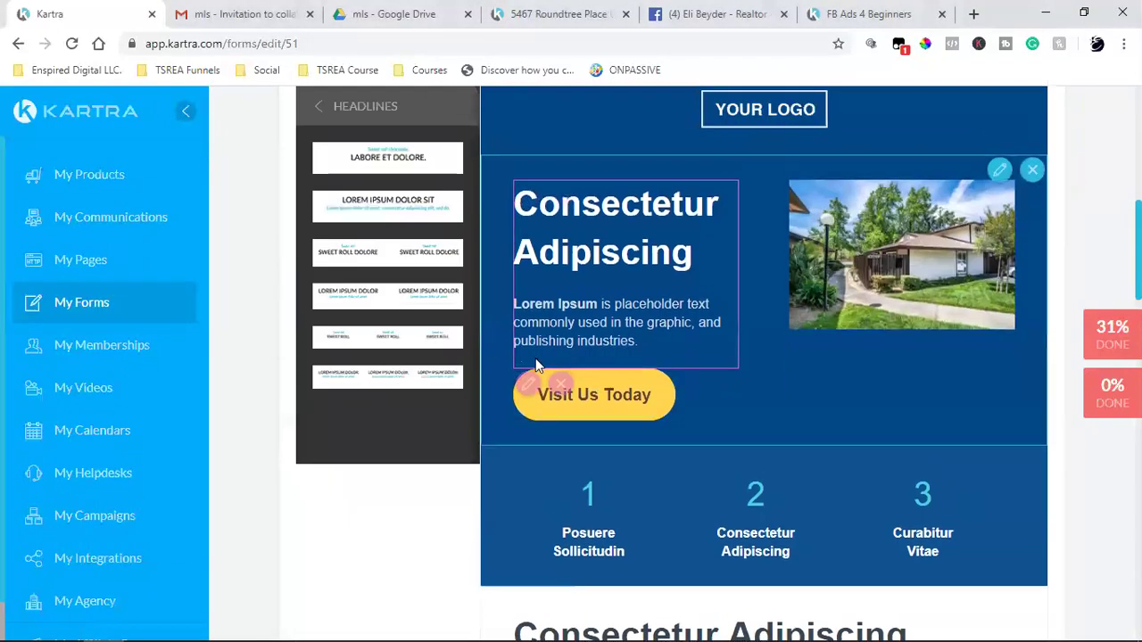
drag(444, 373, 759, 412)
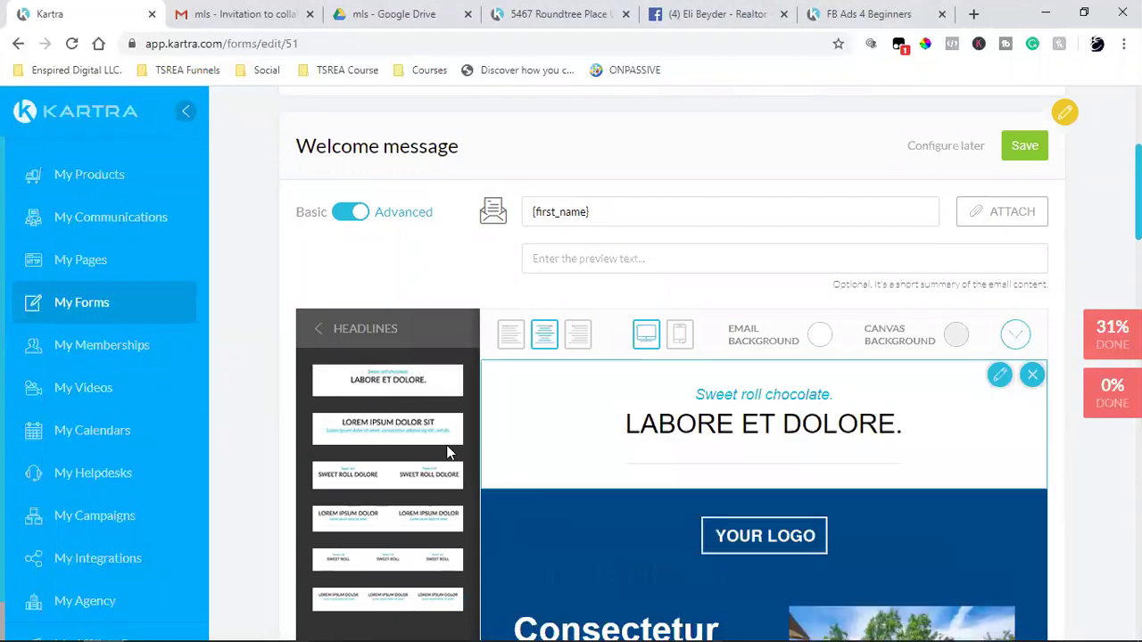
scroll(359, 185, down, 2)
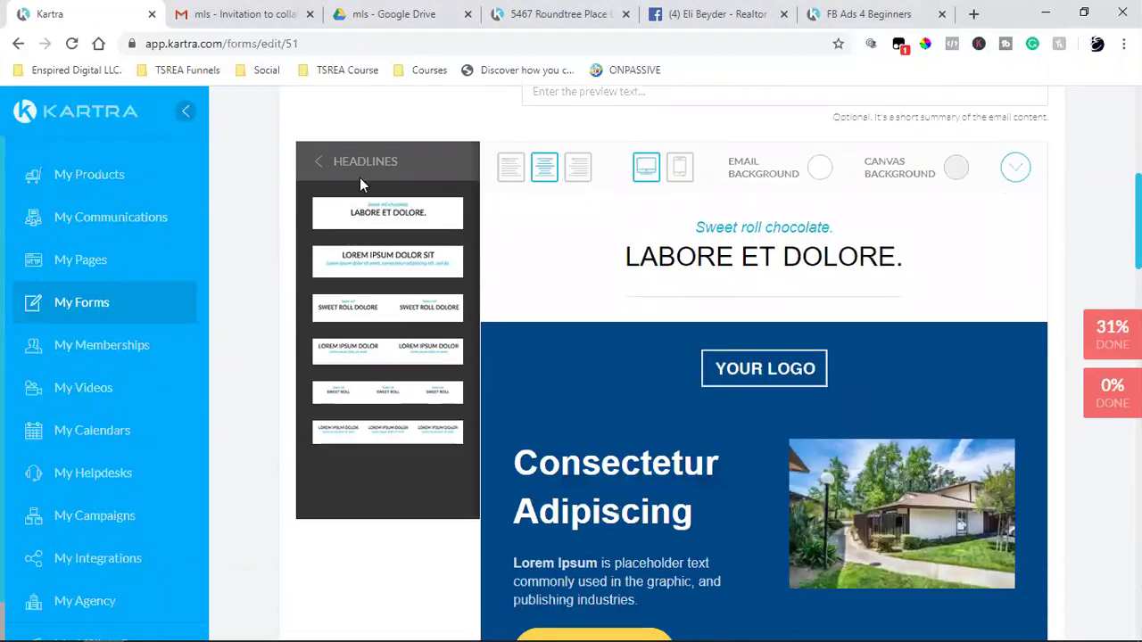
Step: Add a lorem ipsum text paragraph block beneath the new headline
click(317, 162)
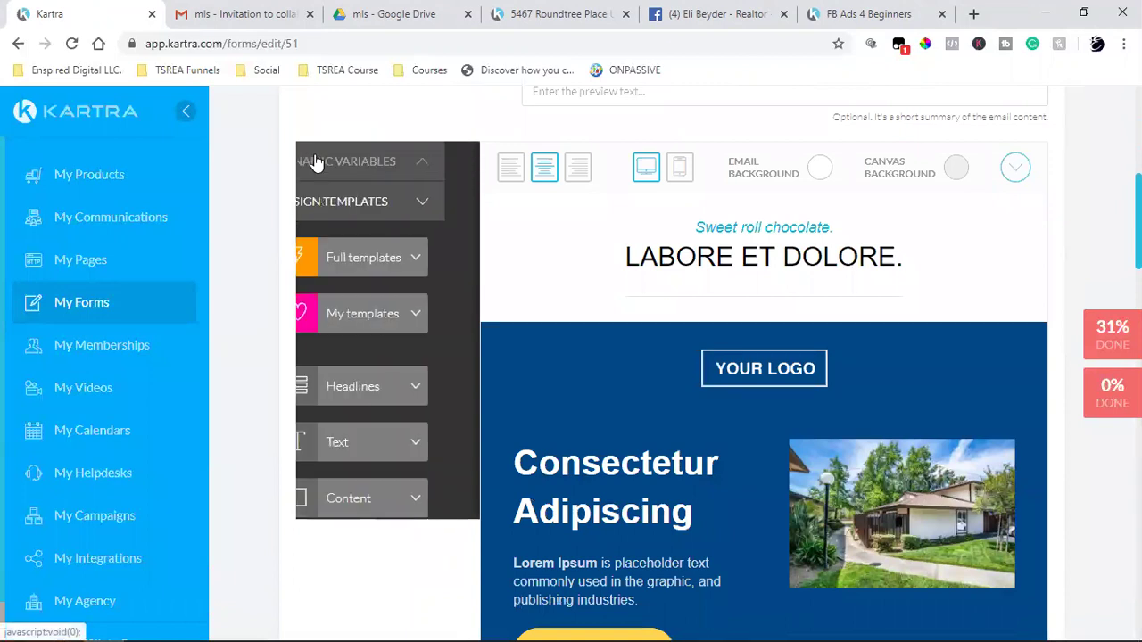
click(369, 459)
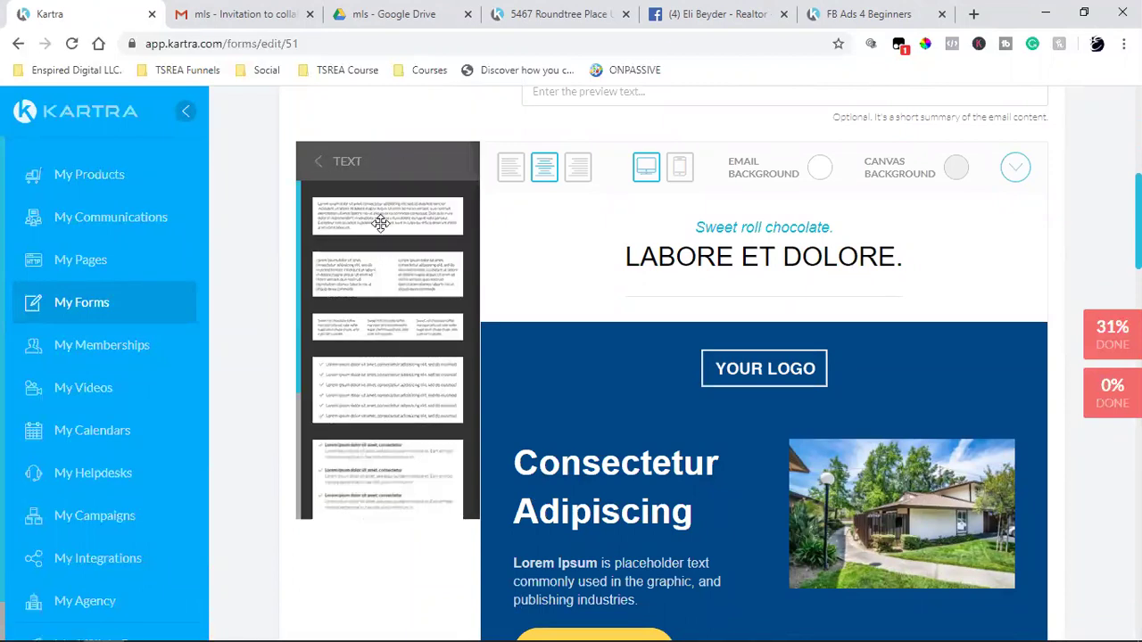
drag(354, 212, 767, 435)
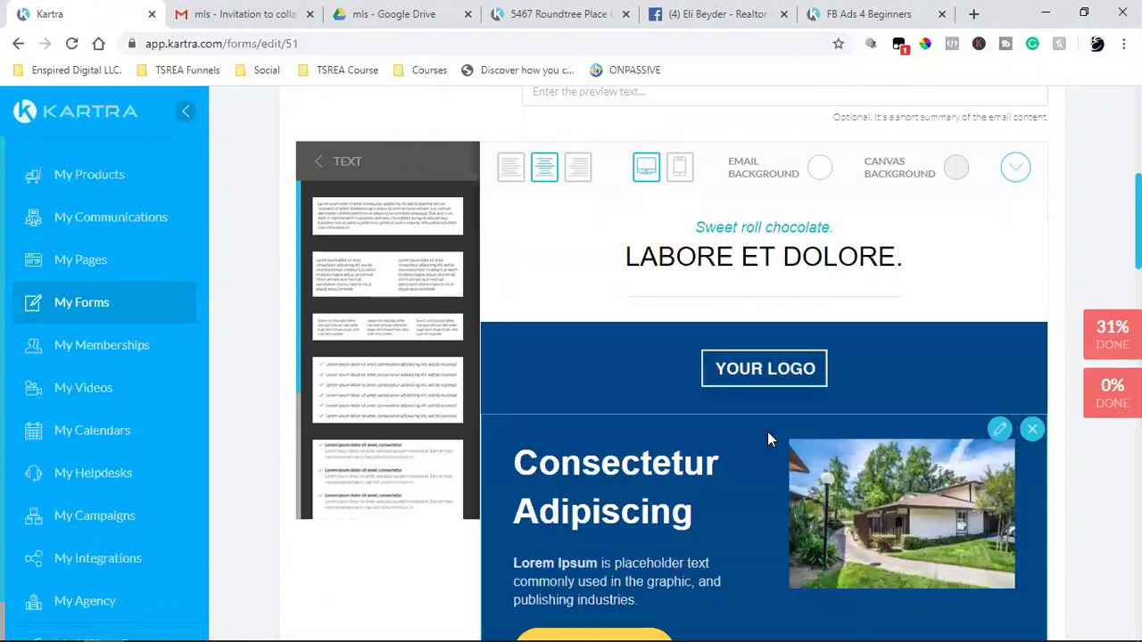
click(318, 161)
scroll(383, 364, down, 3)
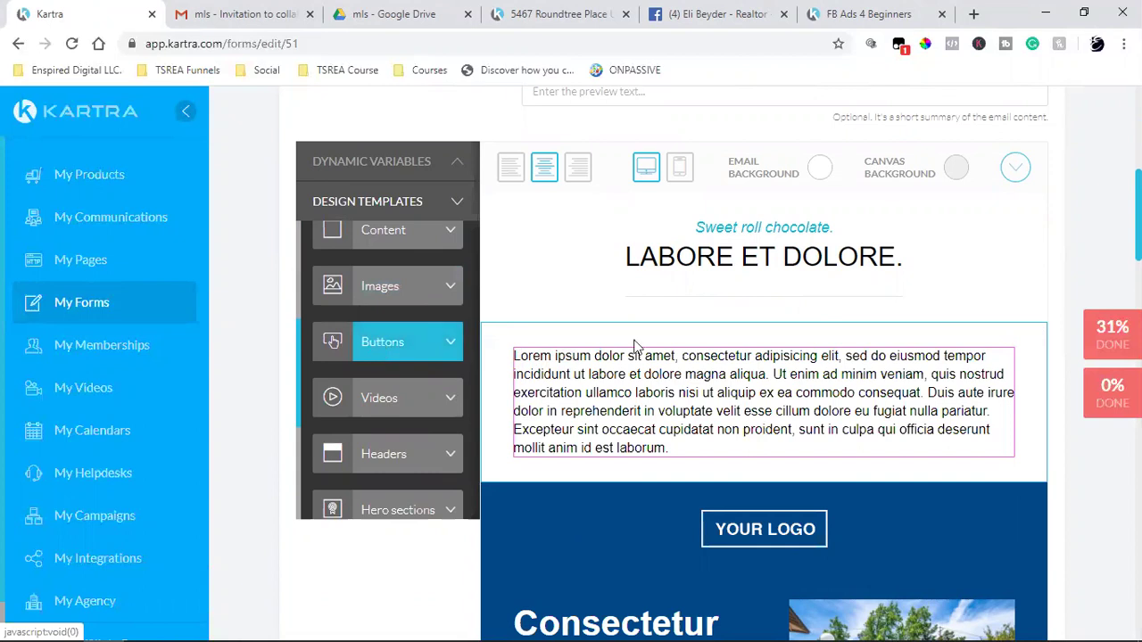
drag(387, 347, 366, 339)
Step: Place a button block under the paragraph and relabel it 'Click here to schedule call'
click(393, 345)
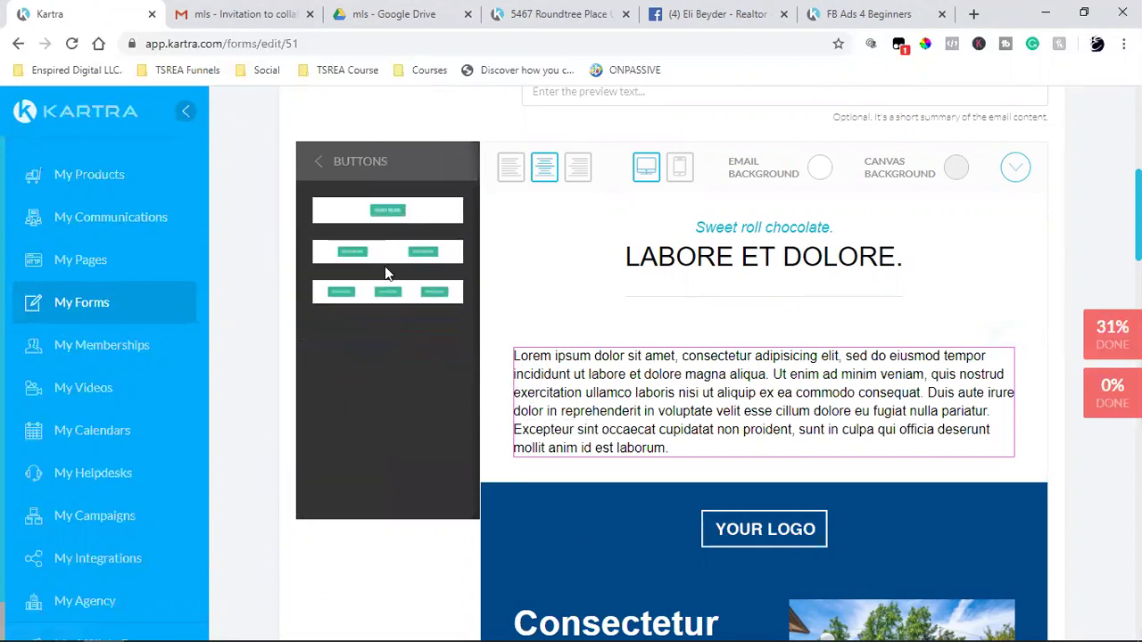
drag(392, 222, 769, 581)
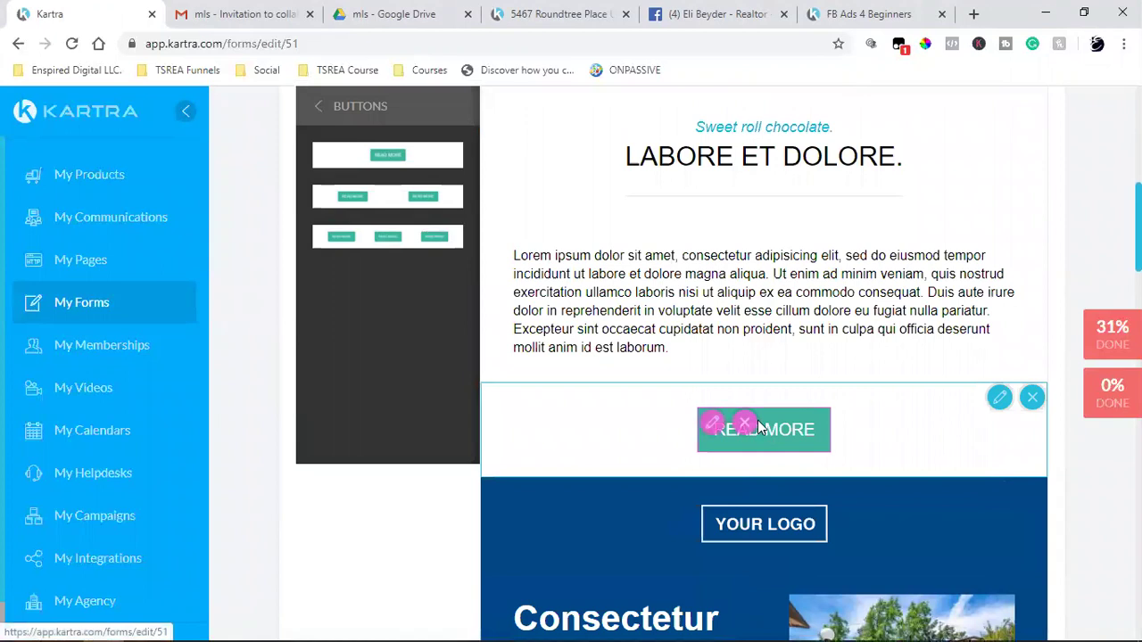
click(710, 424)
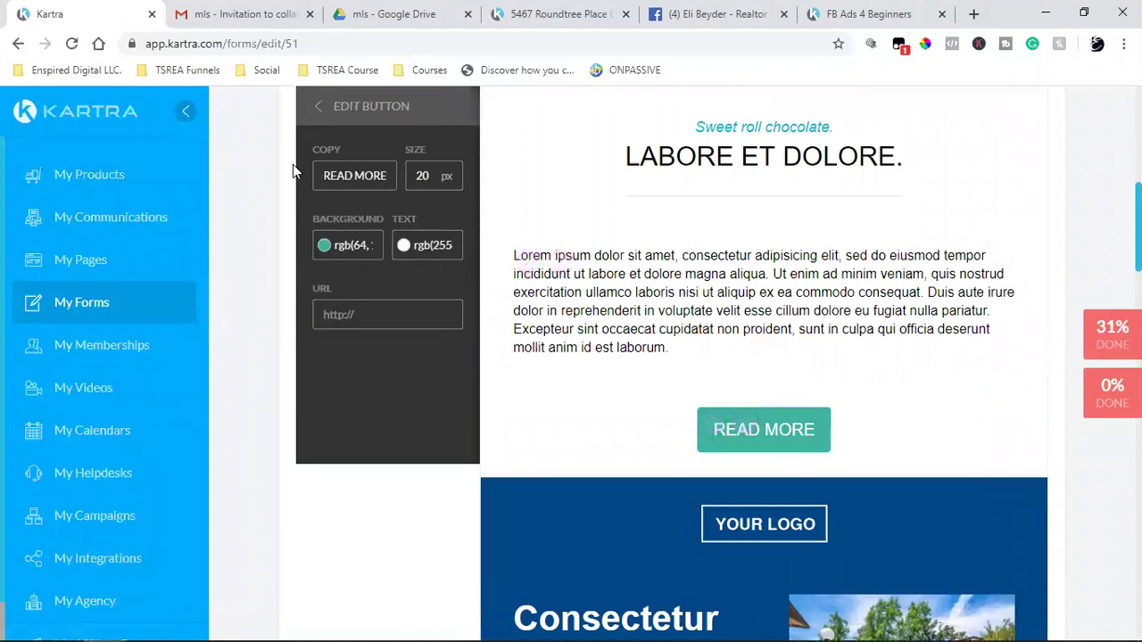
triple_click(351, 179)
text(C;lick)
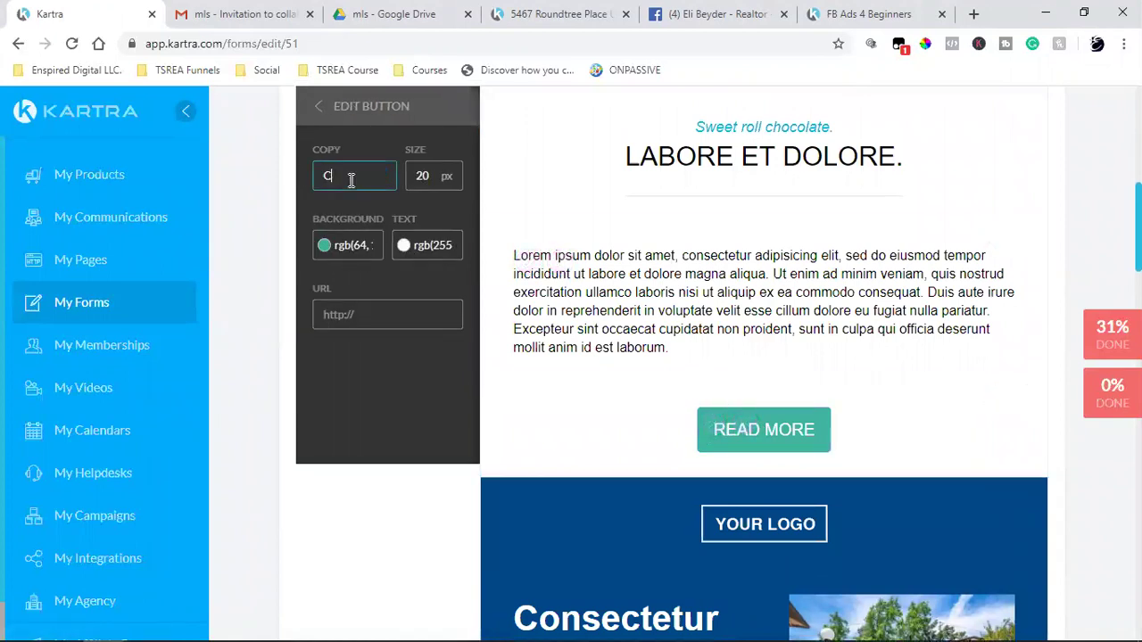
key(BackSpace)
key(BackSpace)
key(BackSpace)
text(lick here to)
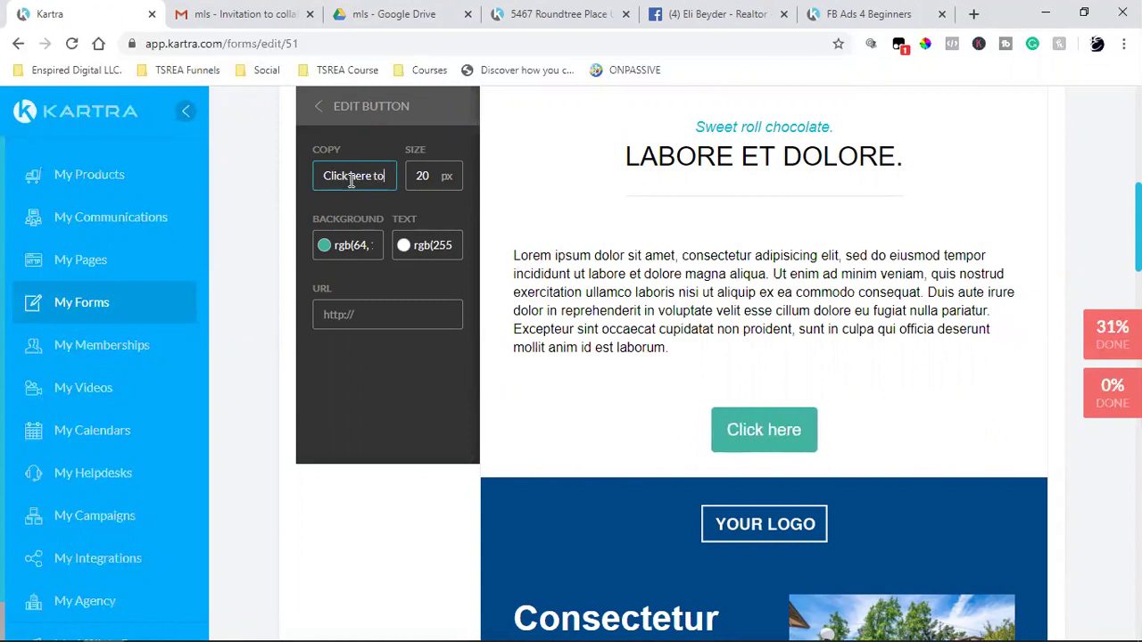
text( schedule call)
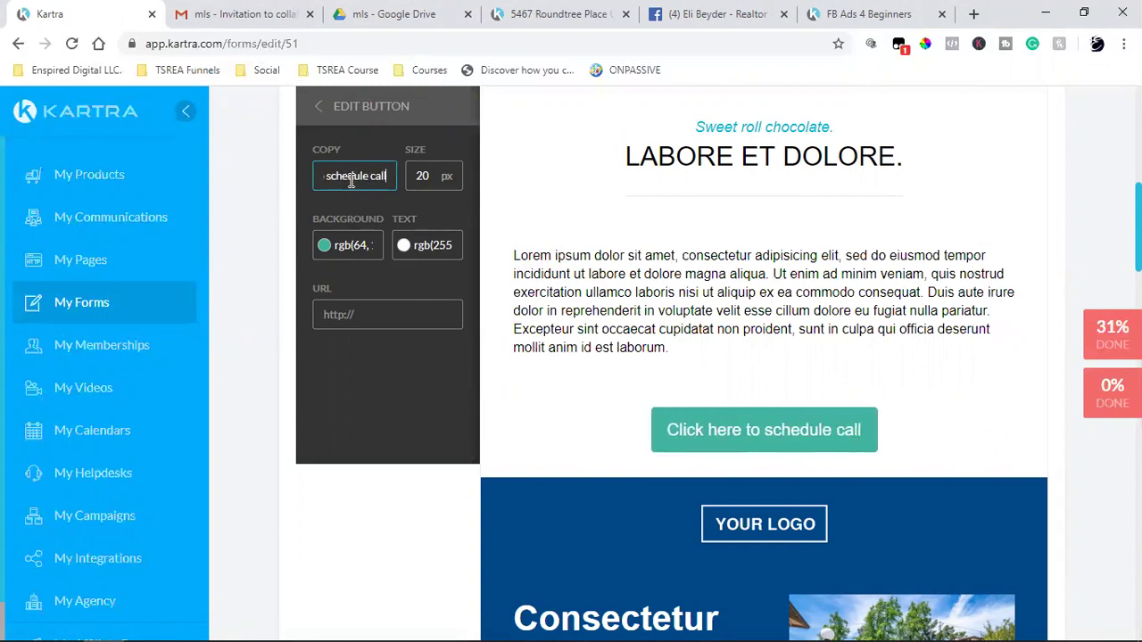
click(528, 13)
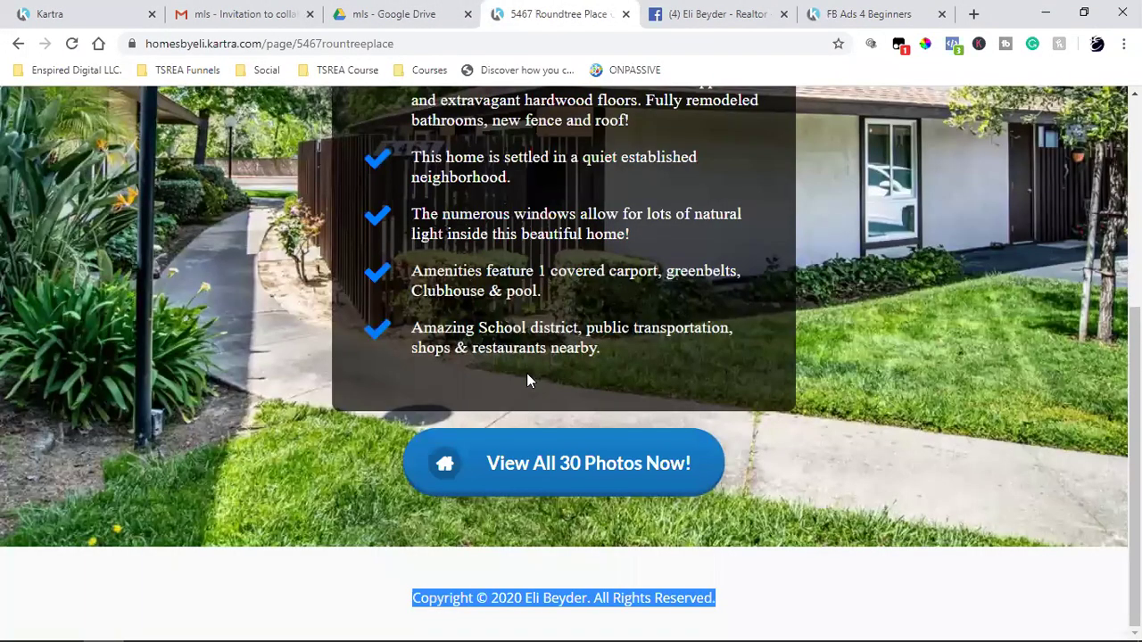
Step: Sample the property page button's blue with the eyedropper and copy its hex 167BC5
click(926, 43)
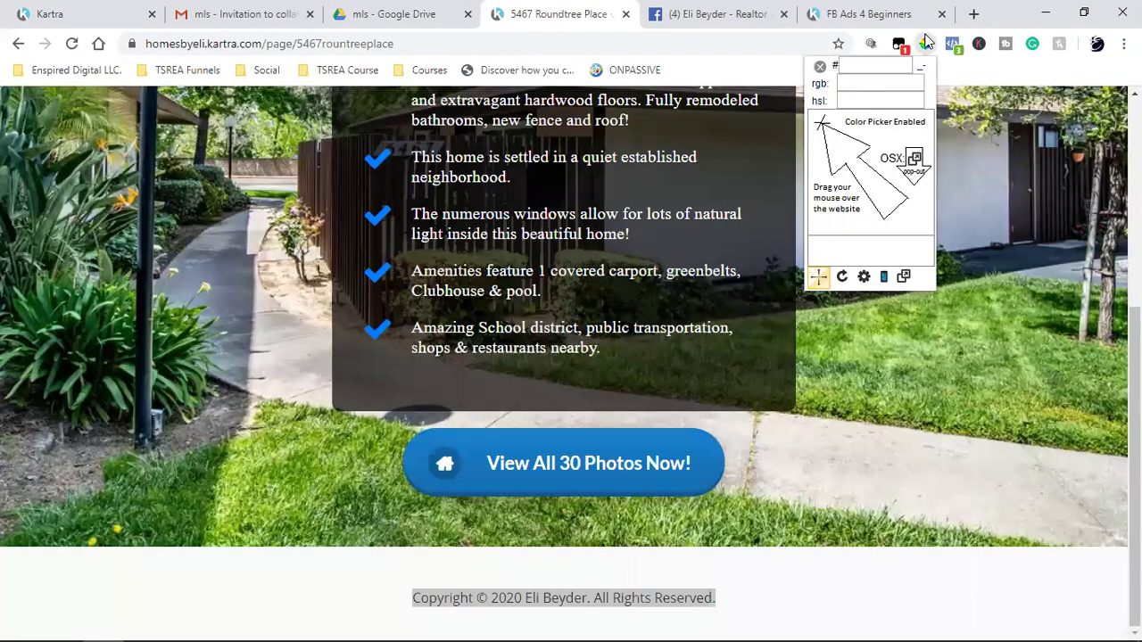
click(470, 443)
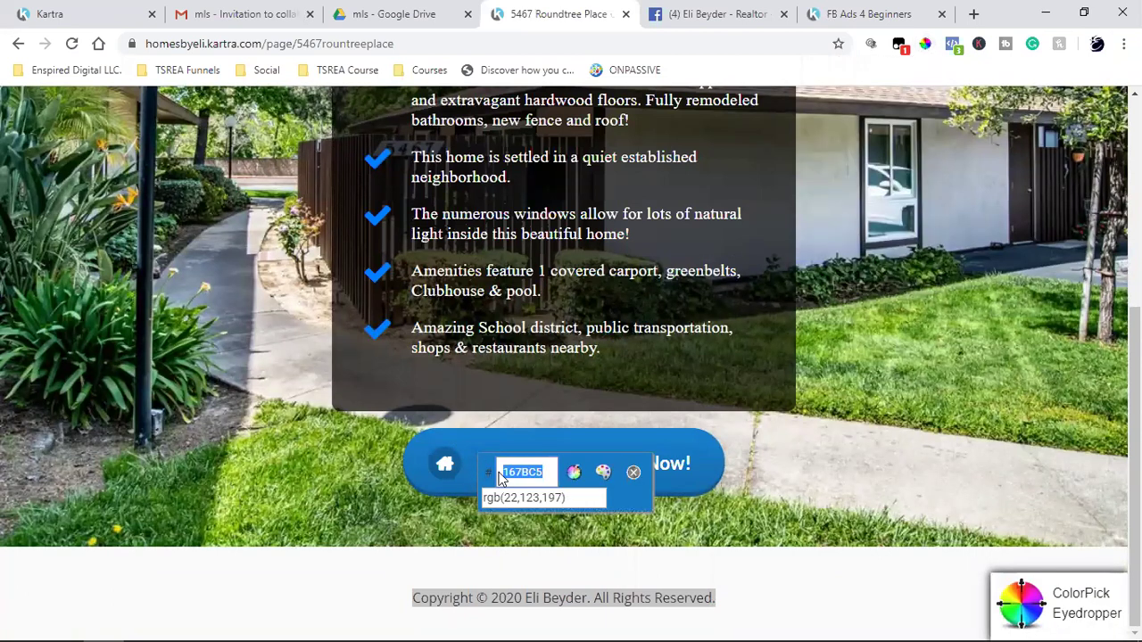
right_click(523, 472)
click(553, 487)
click(633, 472)
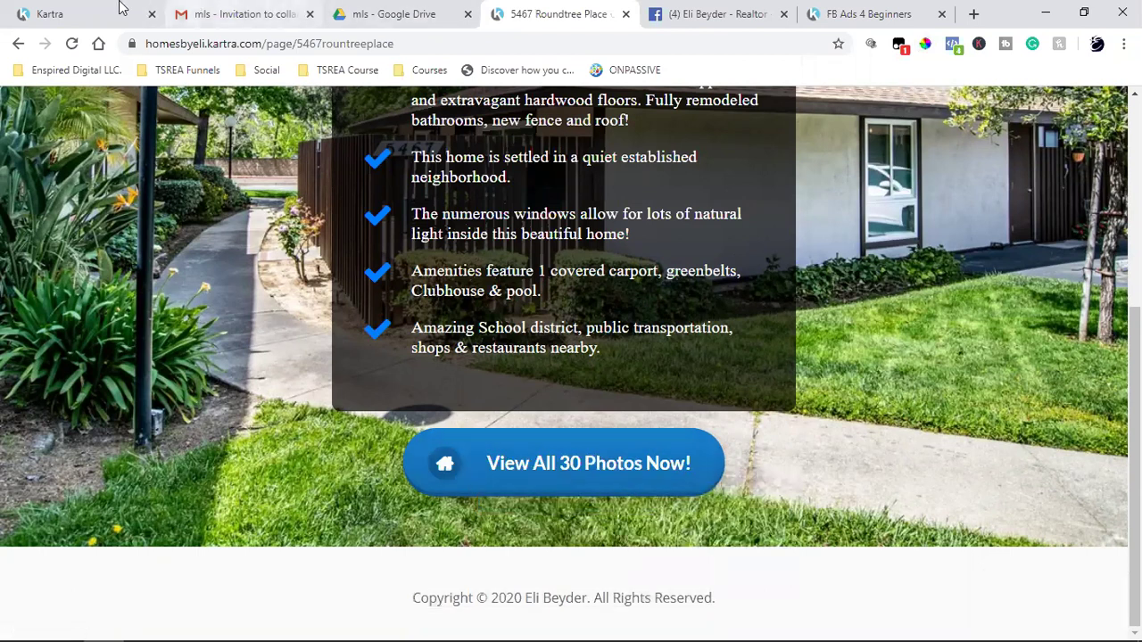
click(117, 11)
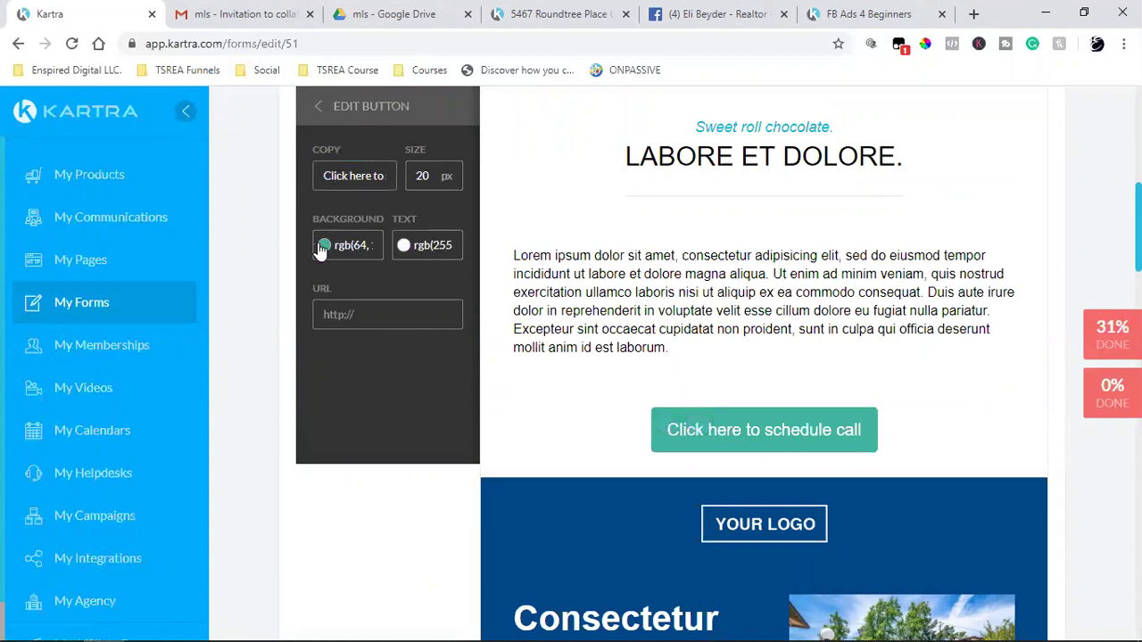
Step: Set the schedule-call button's background colour to 167bc5, rgb(22, 123, 197)
click(354, 319)
click(328, 247)
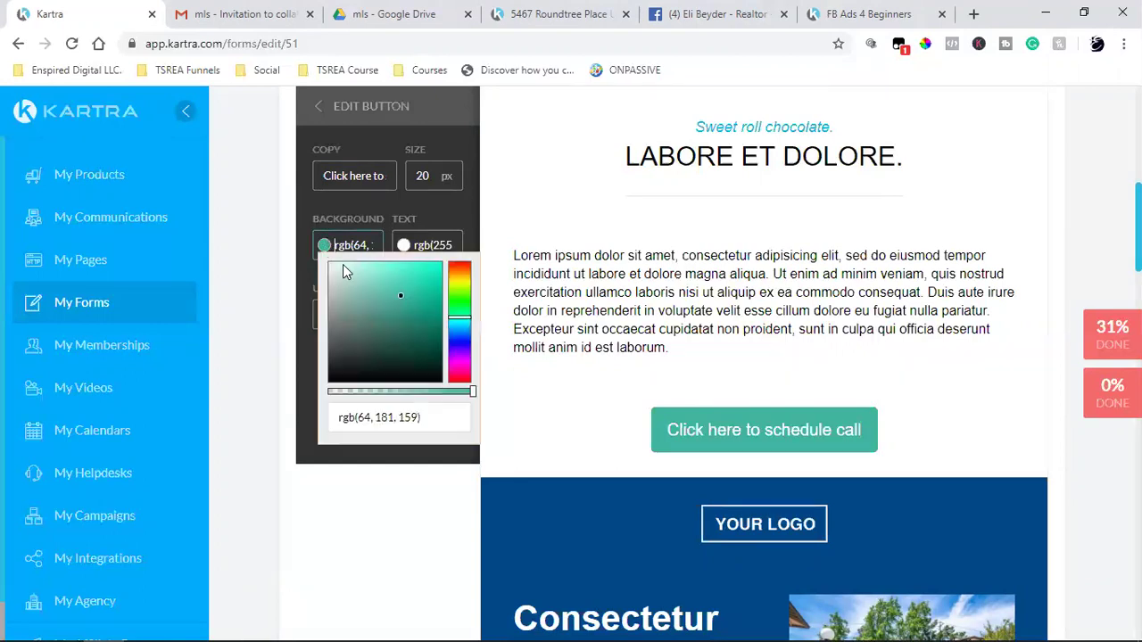
click(364, 417)
text(167bc5)
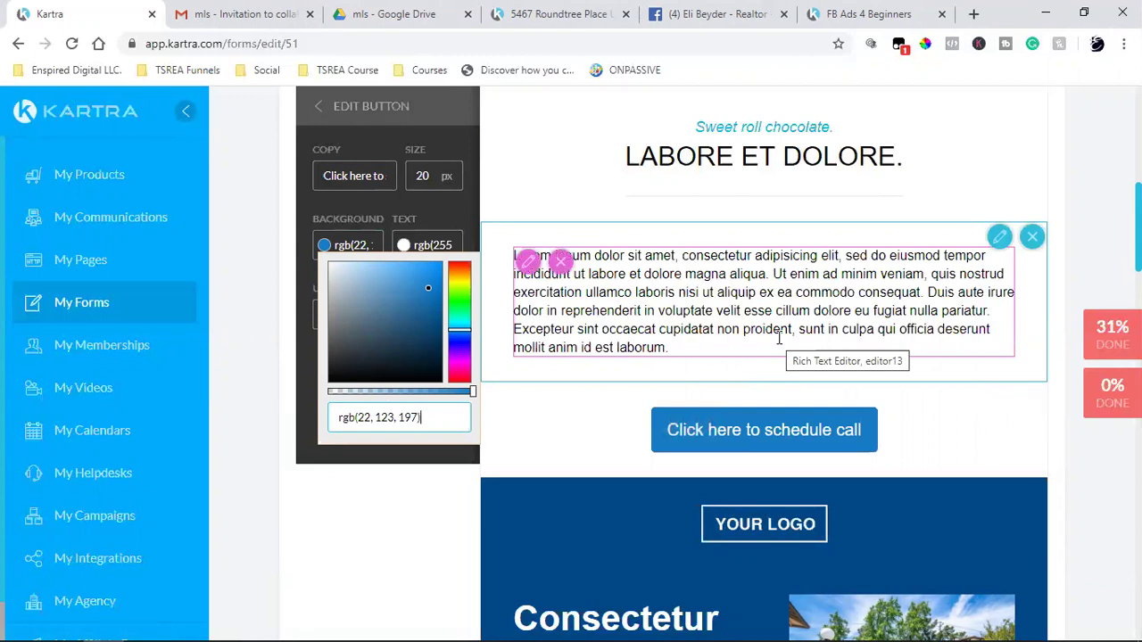
scroll(779, 337, down, 15)
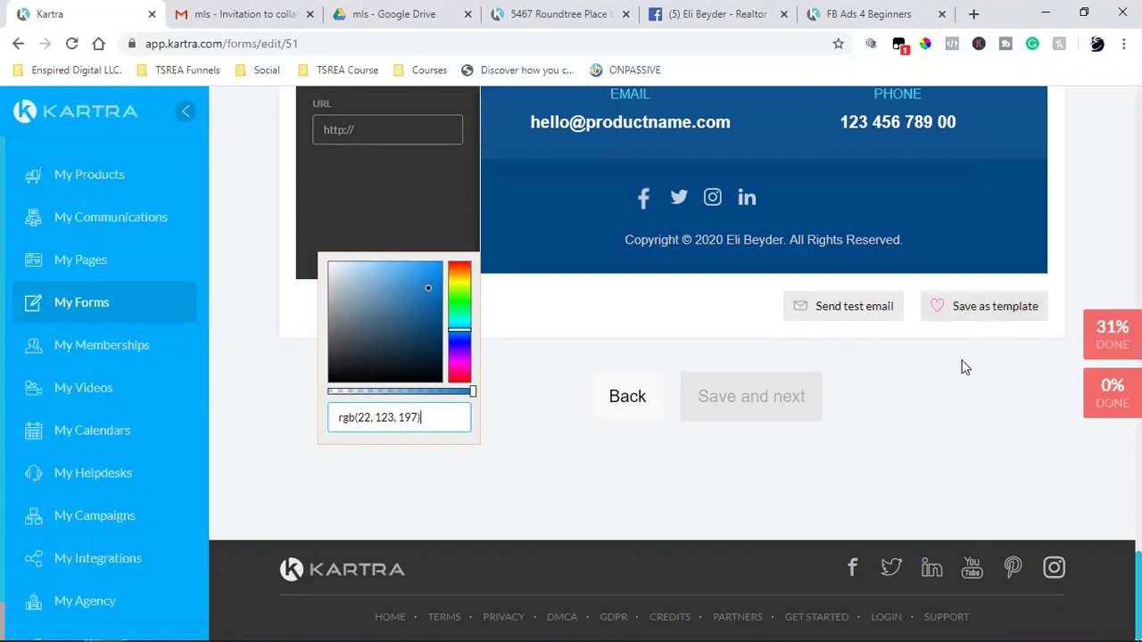
Step: Close the colour picker and reopen the schedule-call button's settings
click(987, 393)
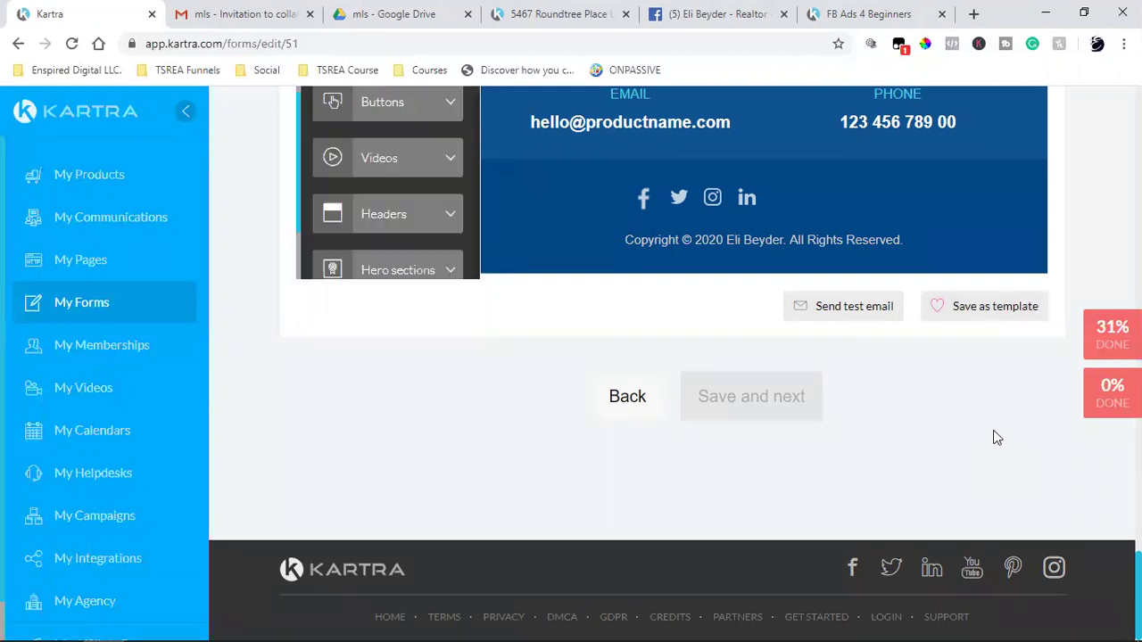
scroll(997, 425, up, 3)
scroll(999, 433, up, 12)
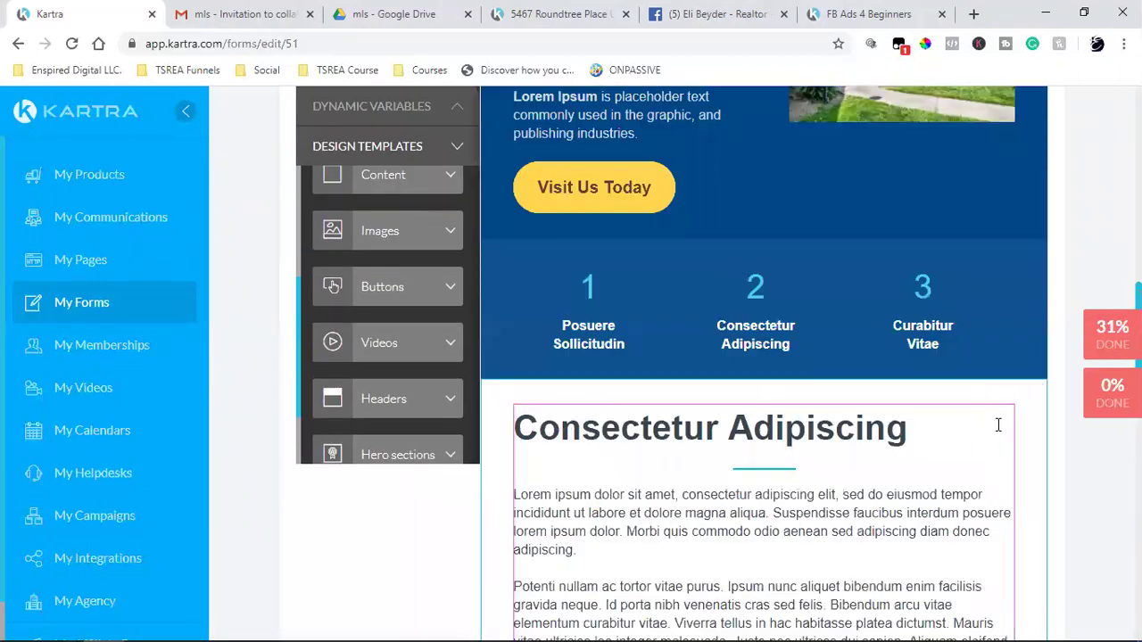
scroll(996, 424, up, 2)
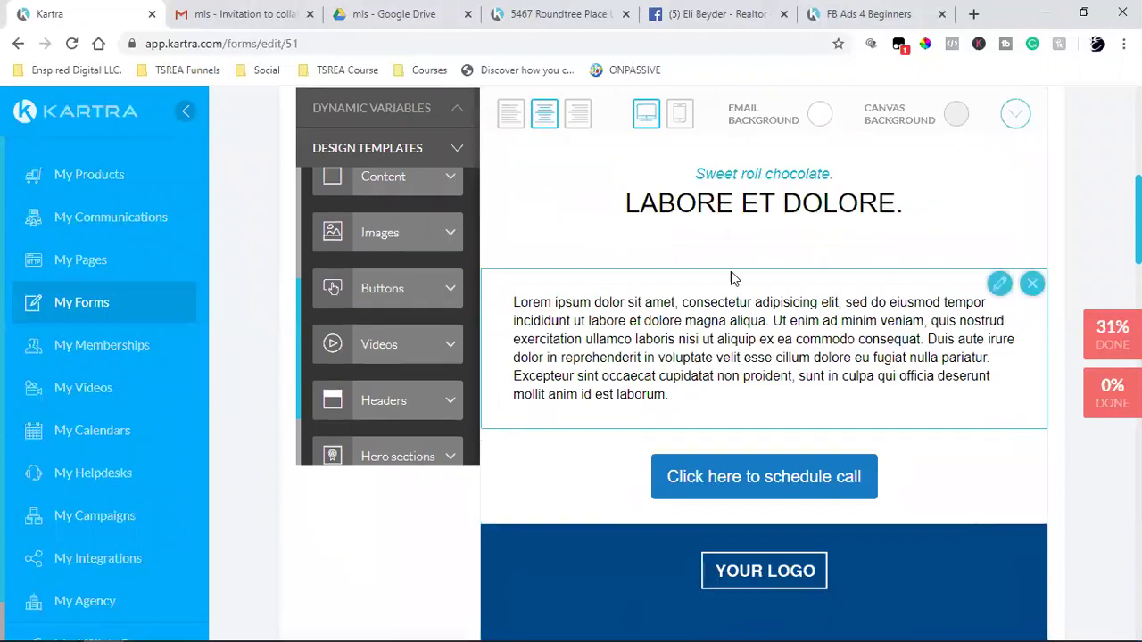
scroll(727, 335, down, 2)
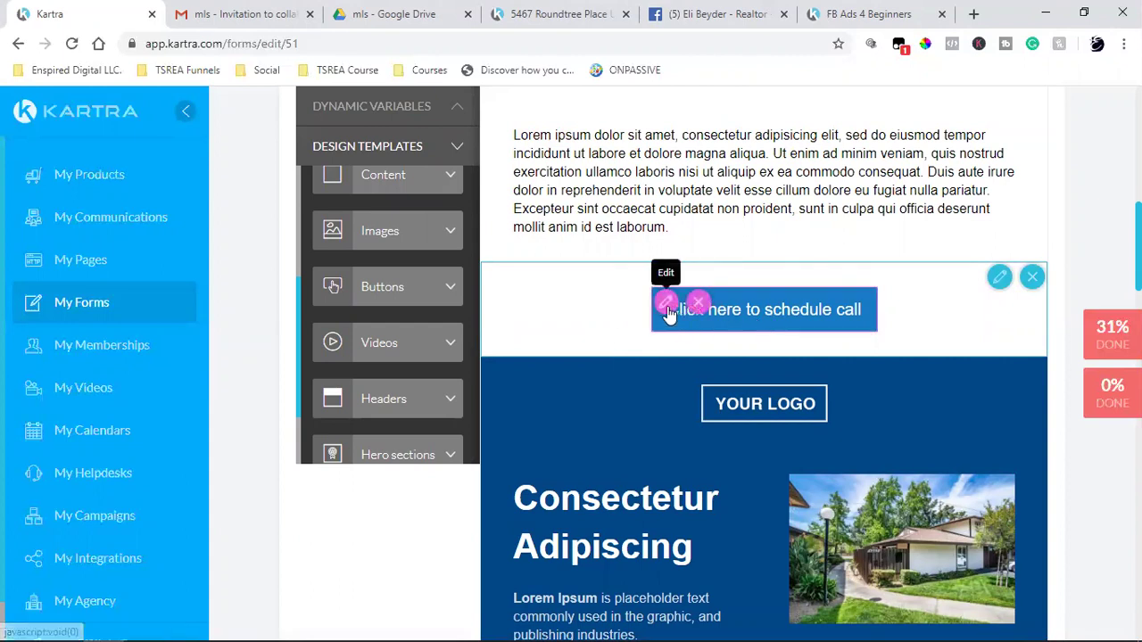
click(665, 303)
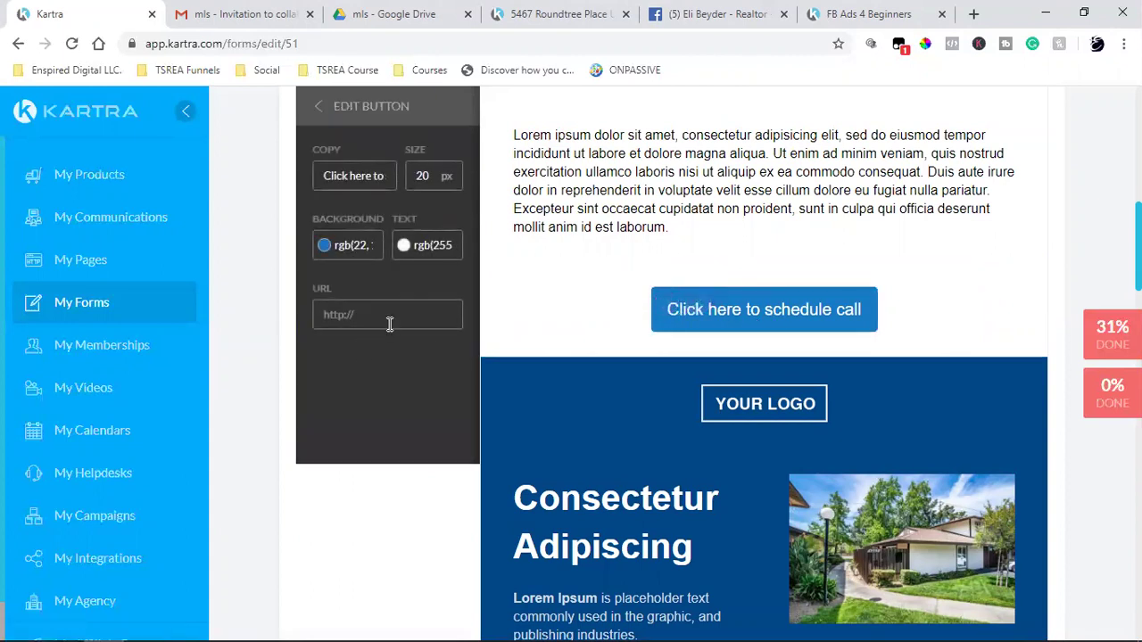
Step: Open the My Calendars section in a new browser tab
scroll(90, 507, down, 1)
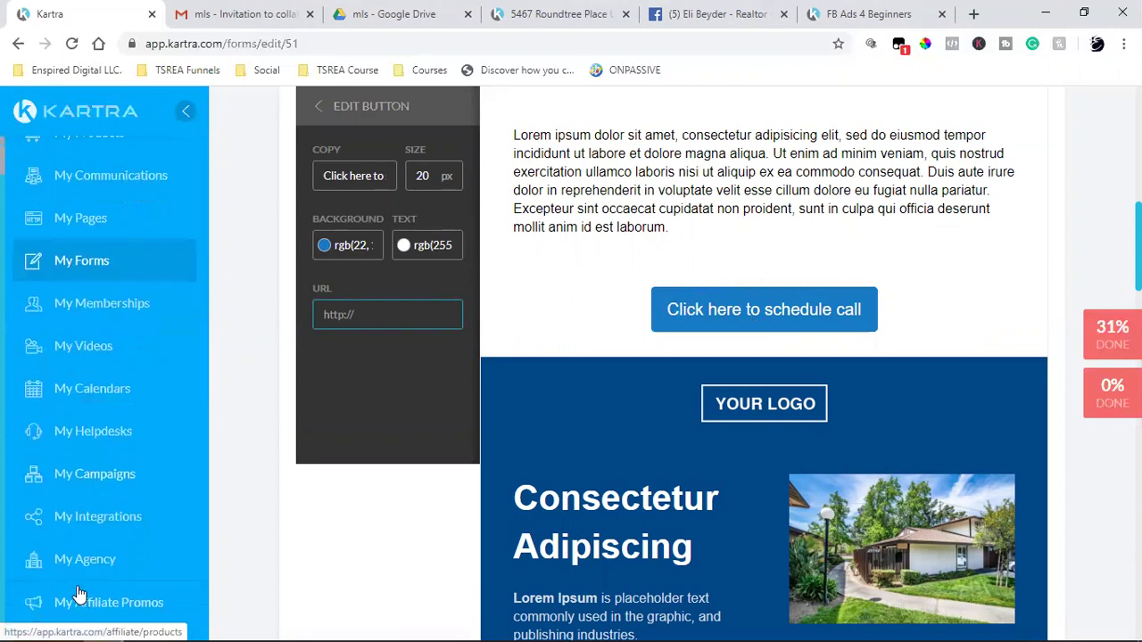
right_click(83, 397)
click(116, 400)
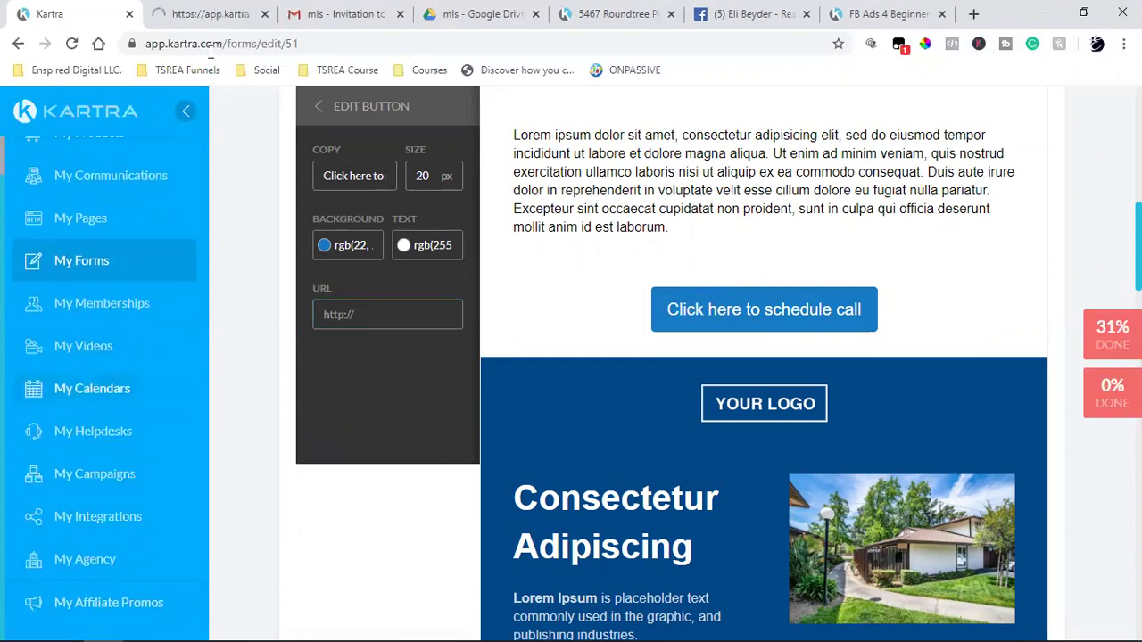
Step: Delete the Concord Top Notch Realty calendar from the calendars page
click(209, 14)
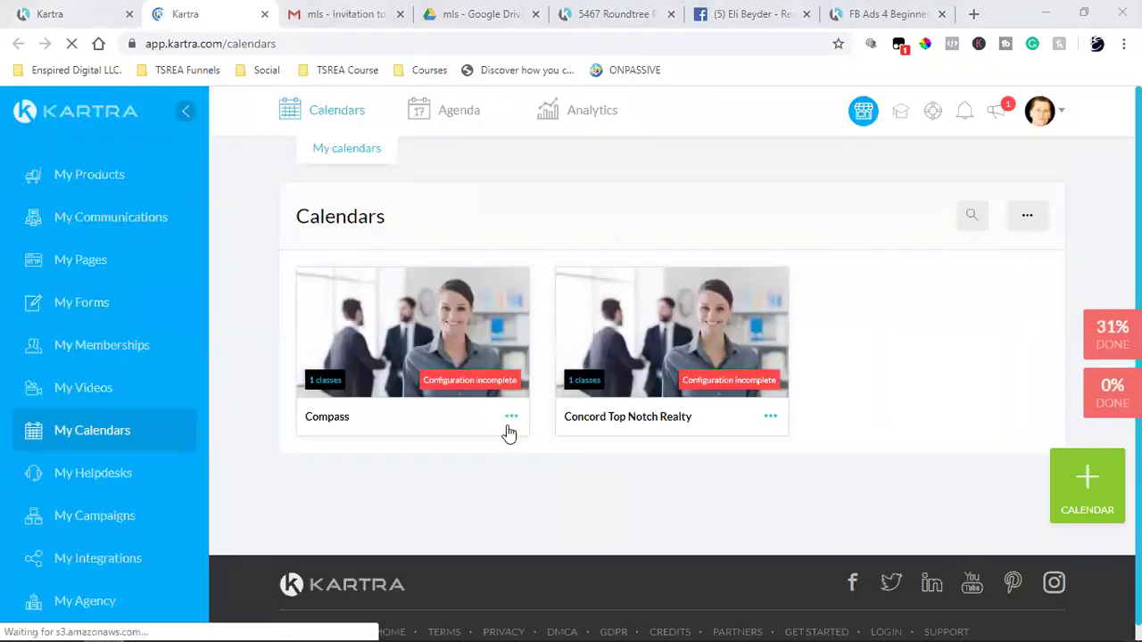
click(772, 418)
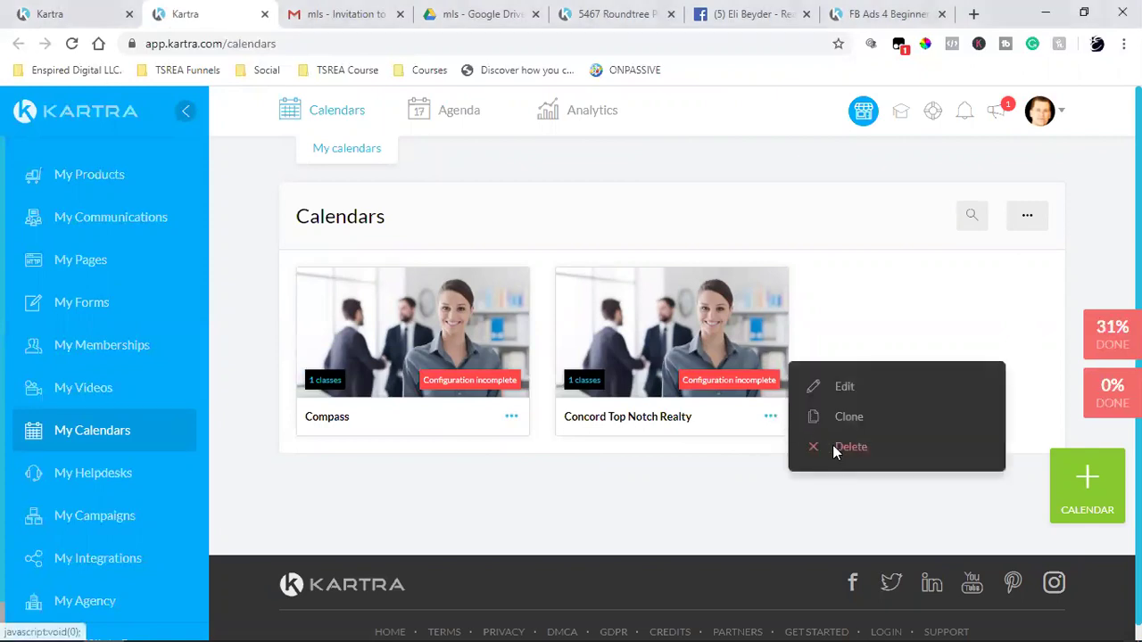
click(831, 446)
click(818, 151)
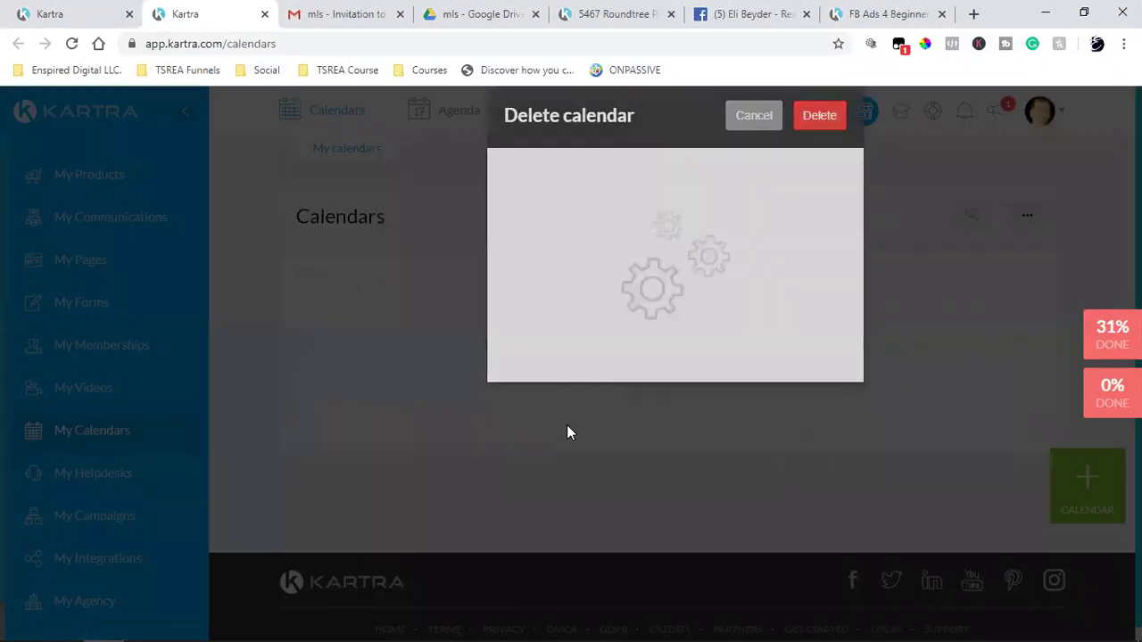
Step: Check the remaining Compass calendar's options, then return to the button's link settings
click(511, 421)
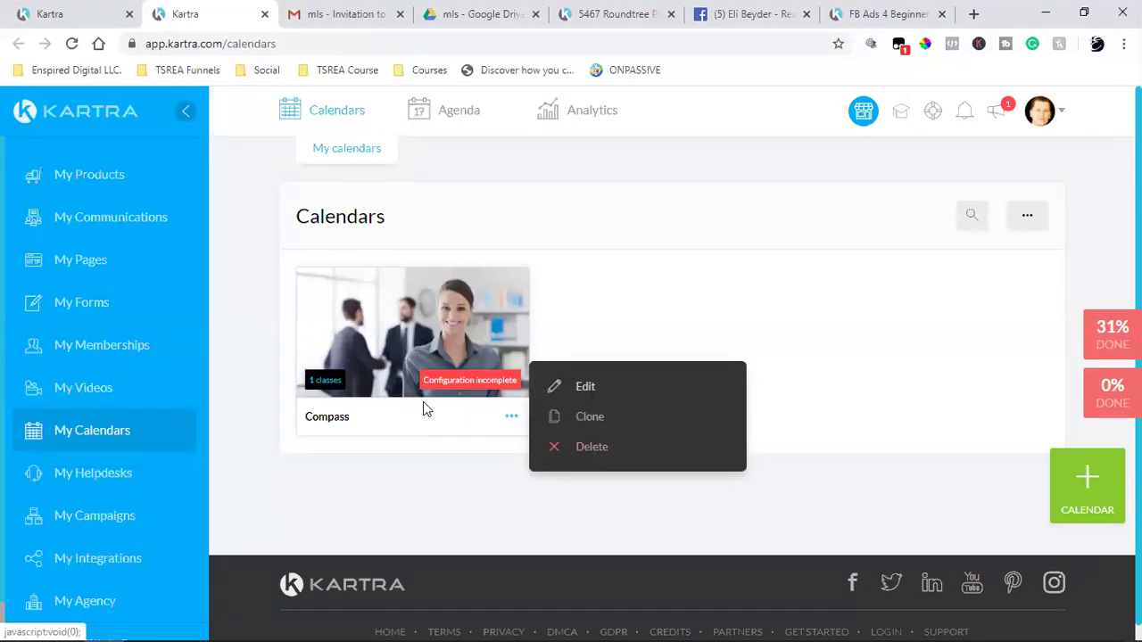
click(444, 503)
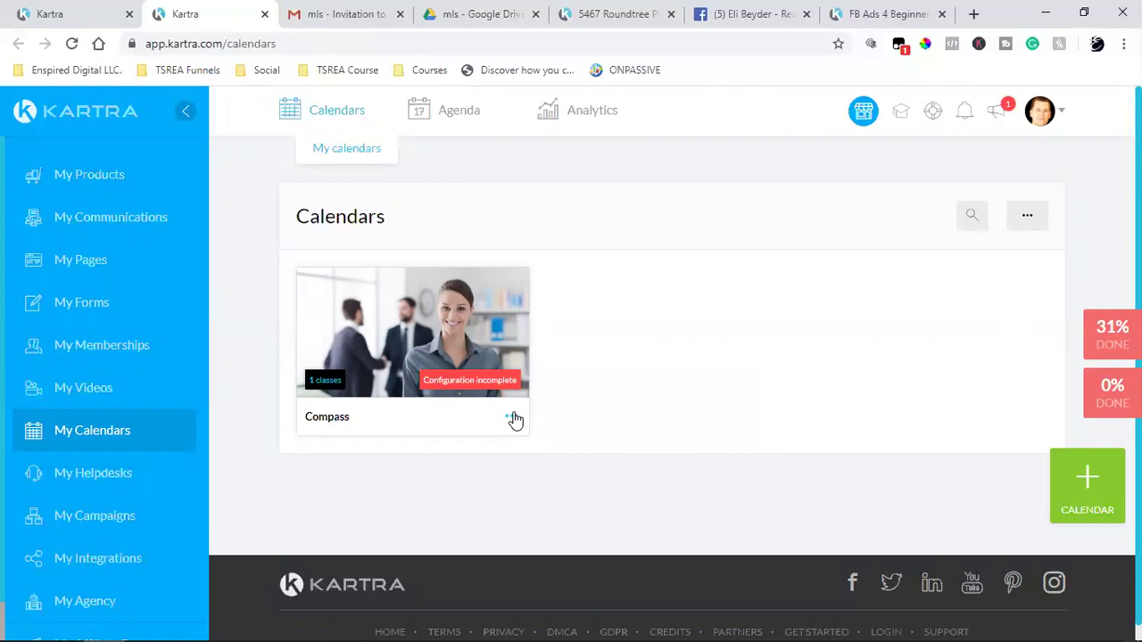
click(511, 421)
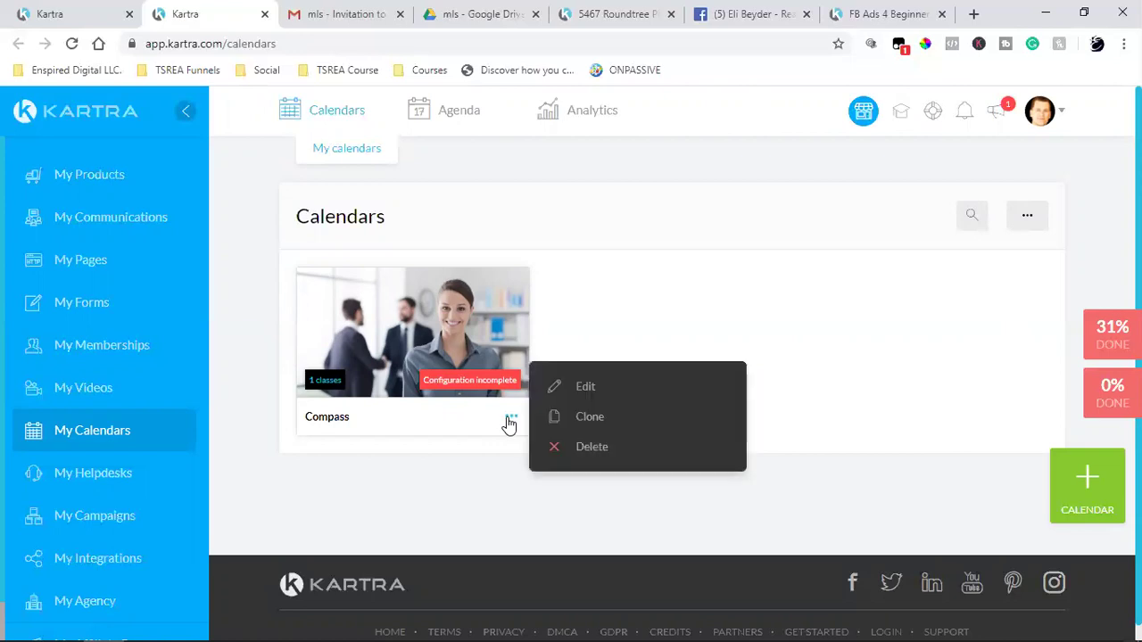
click(584, 385)
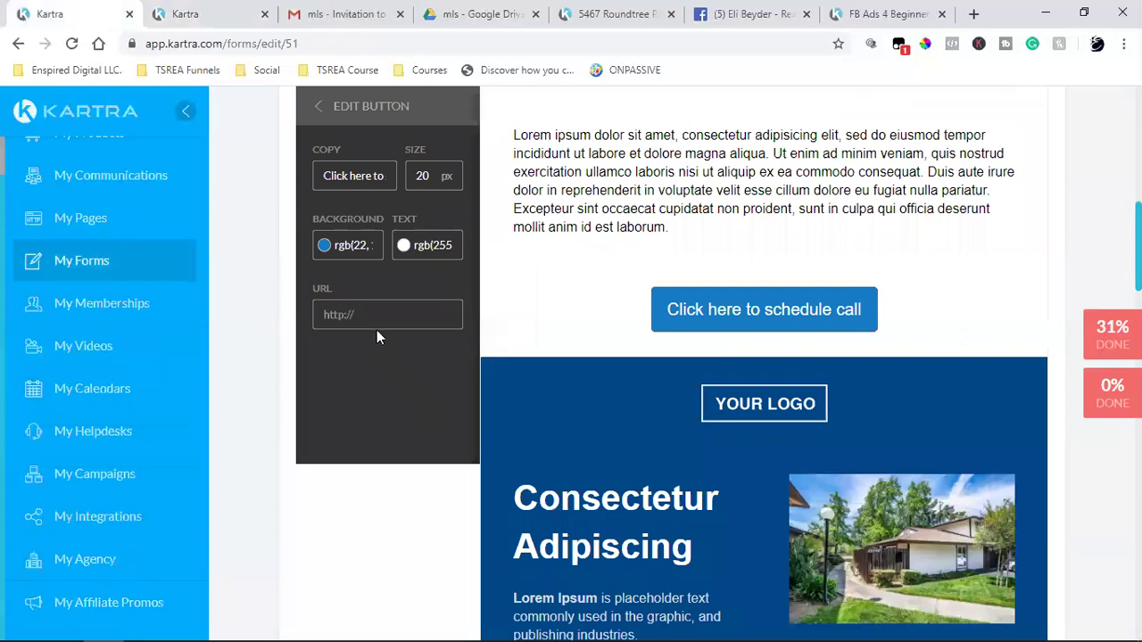
click(378, 312)
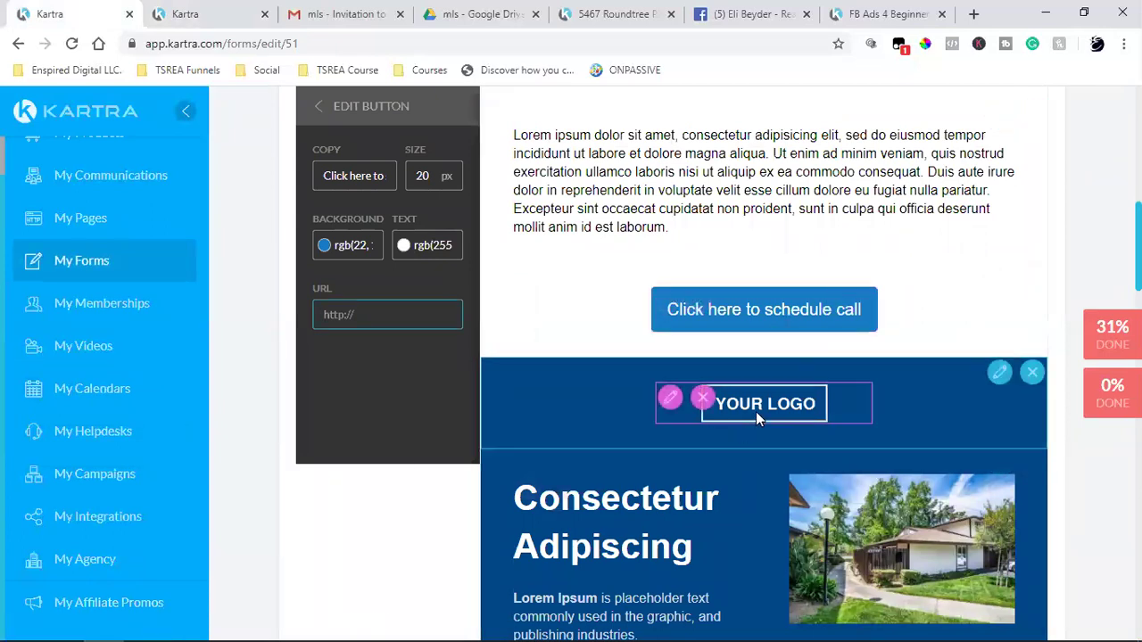
Step: Save the Welcome message email, then use Save and next to reach Automations
scroll(719, 357, up, 2)
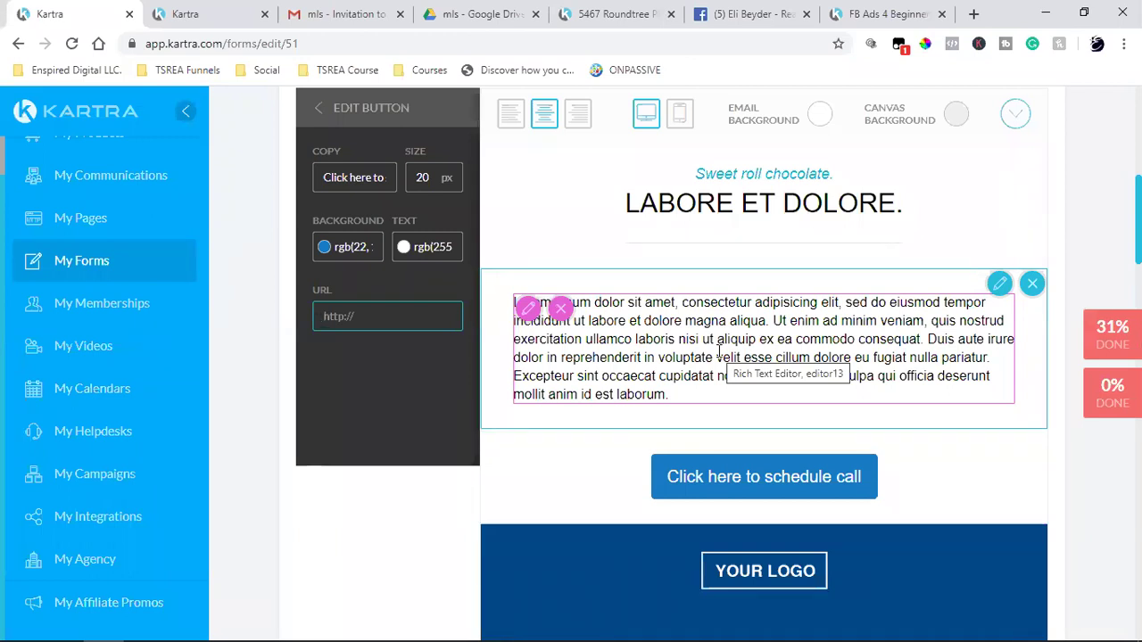
scroll(720, 353, up, 4)
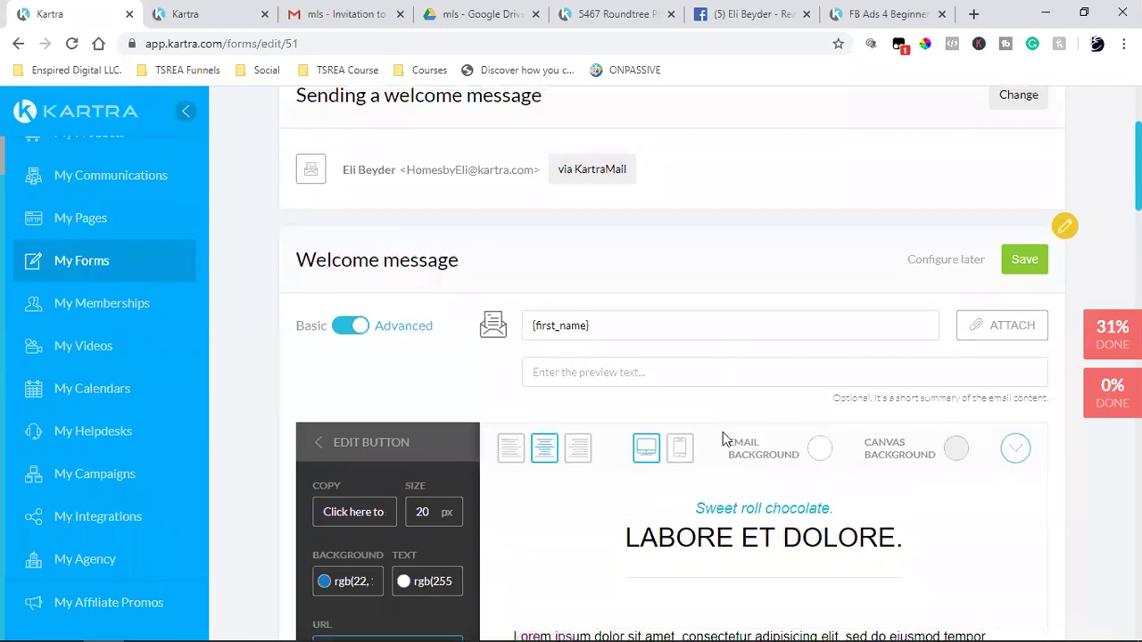
click(1022, 261)
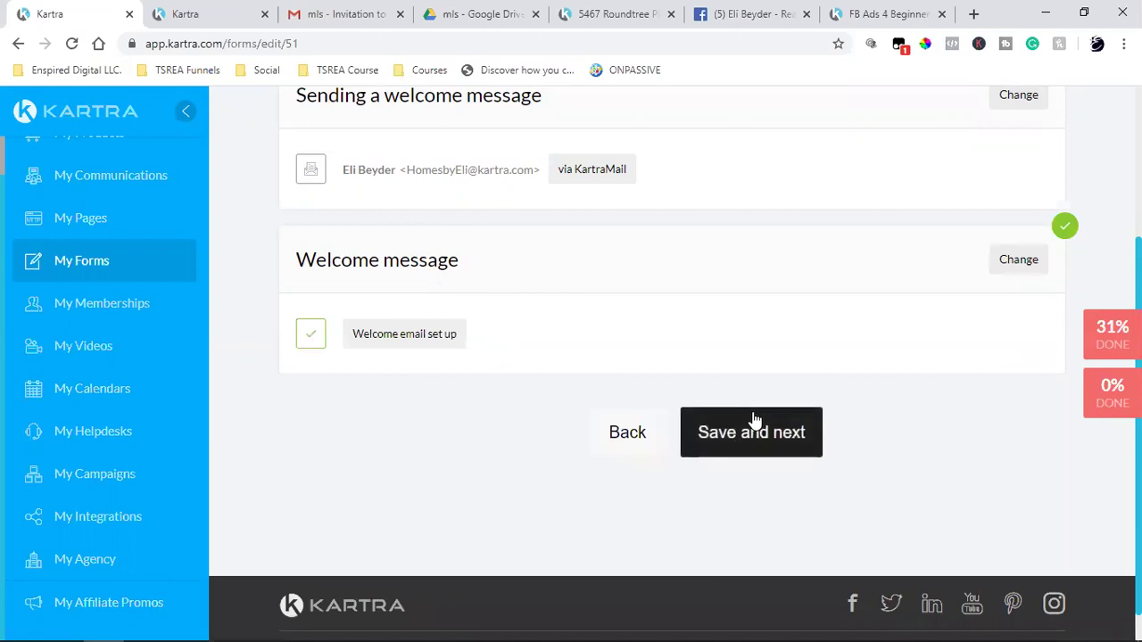
click(745, 453)
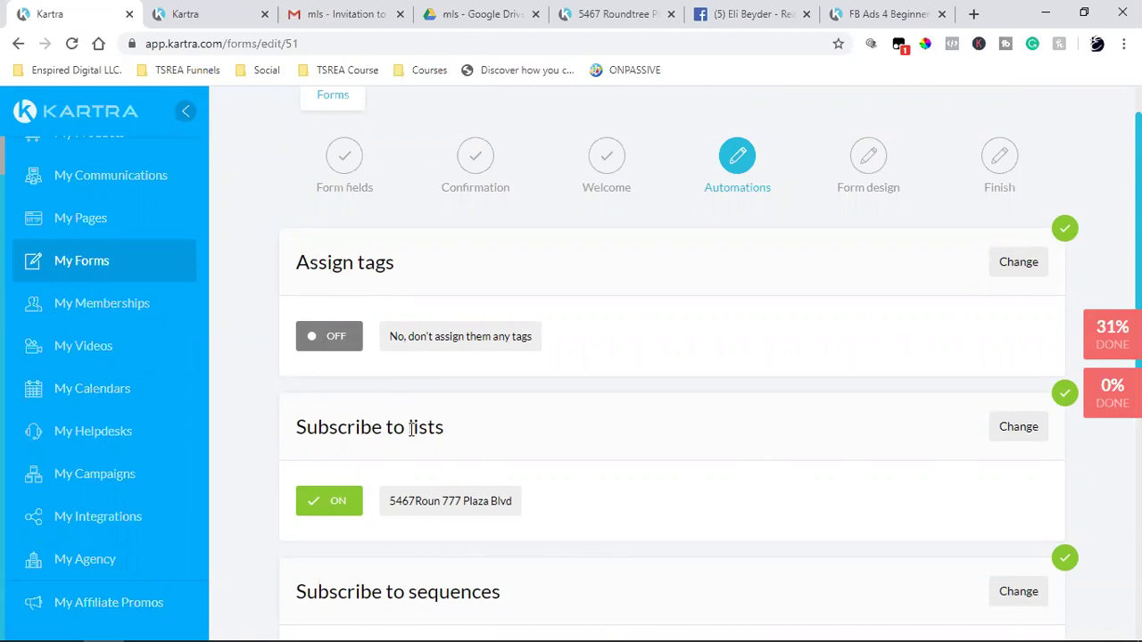
scroll(319, 333, down, 2)
triple_click(440, 330)
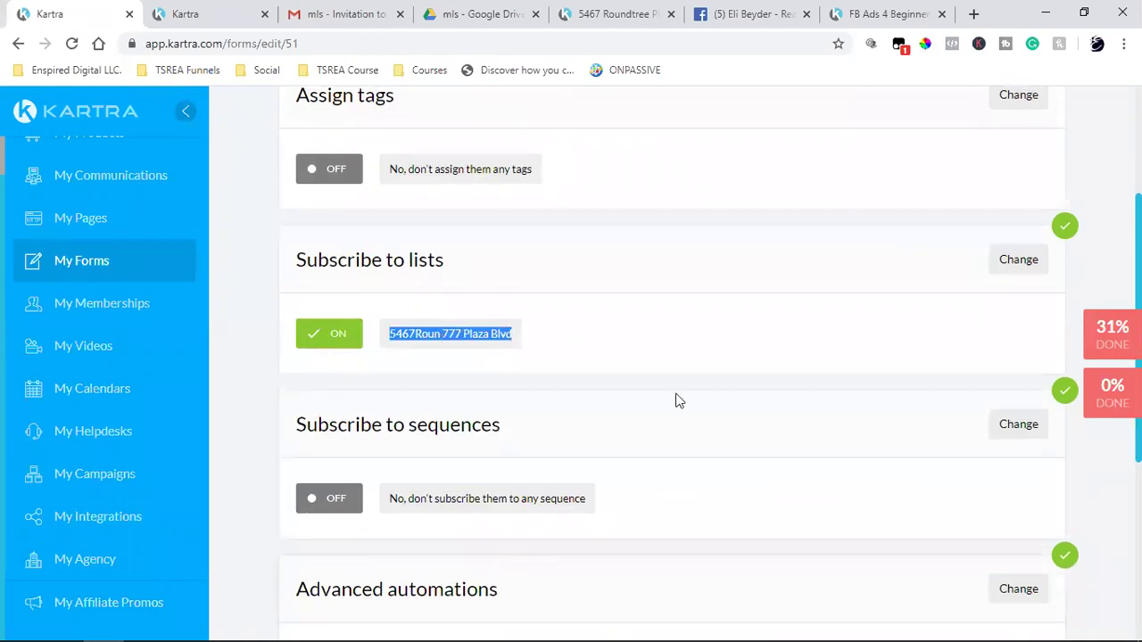
scroll(705, 402, down, 2)
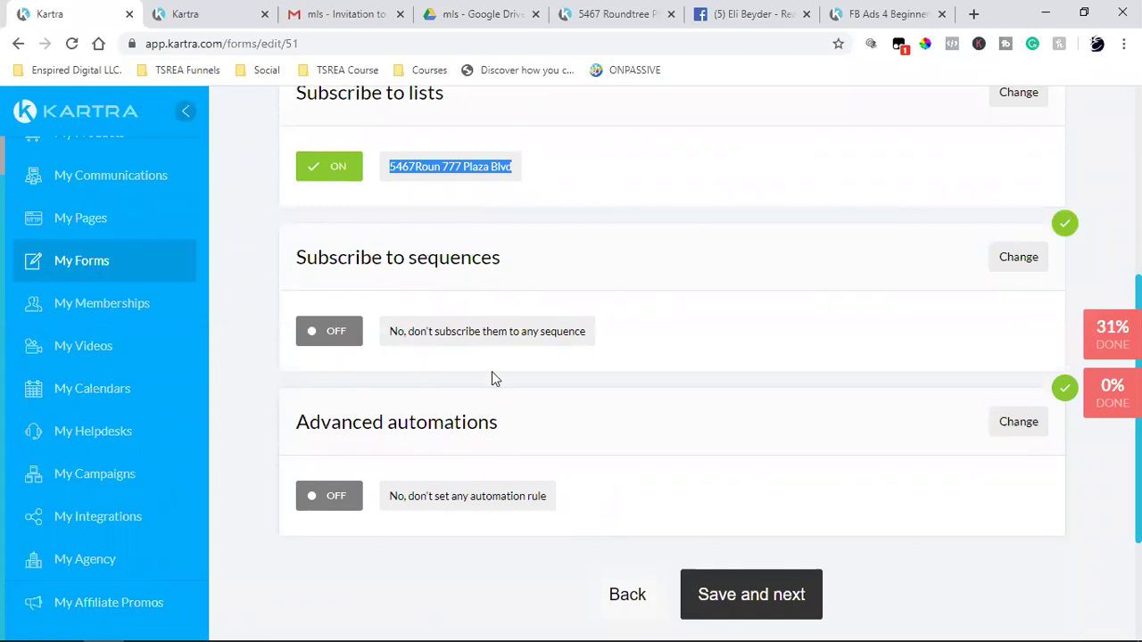
double_click(461, 255)
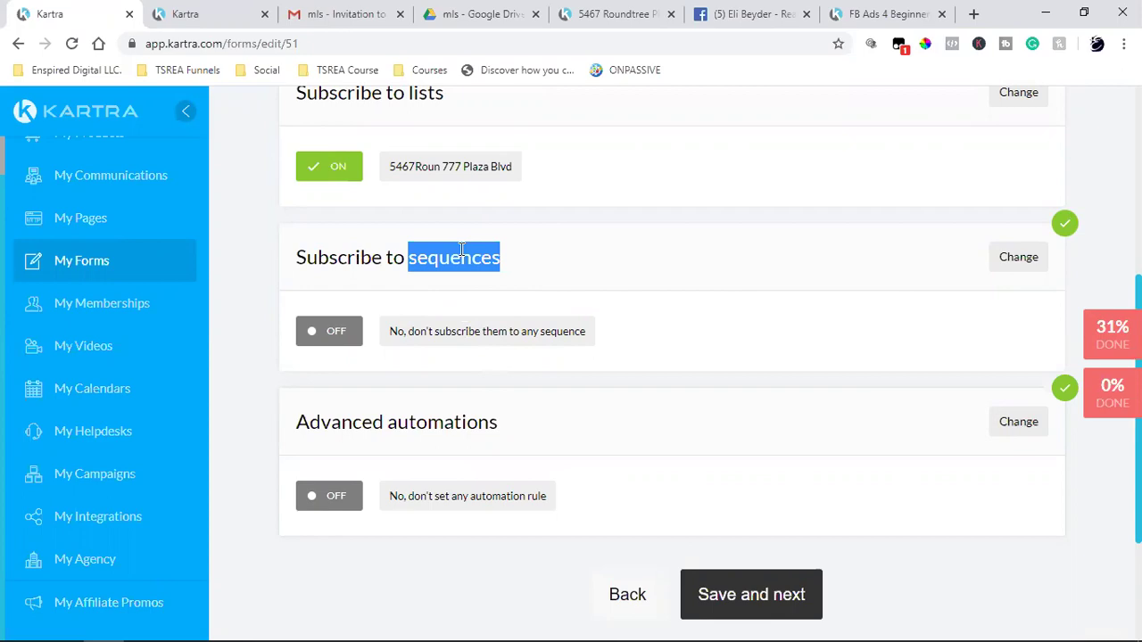
click(623, 11)
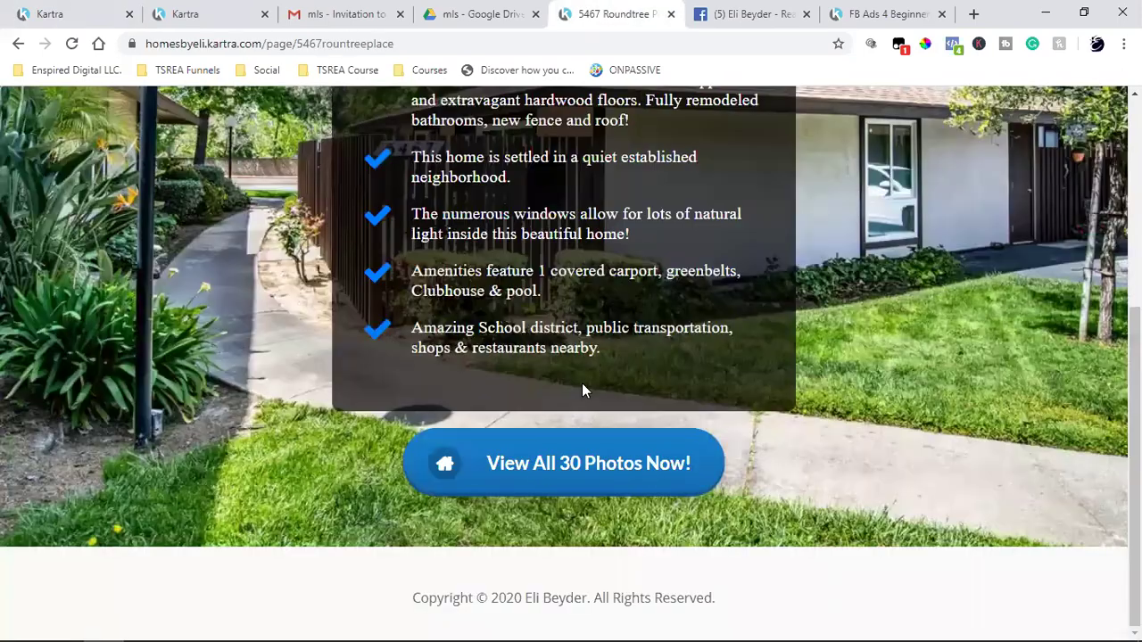
scroll(581, 390, up, 4)
scroll(448, 386, down, 5)
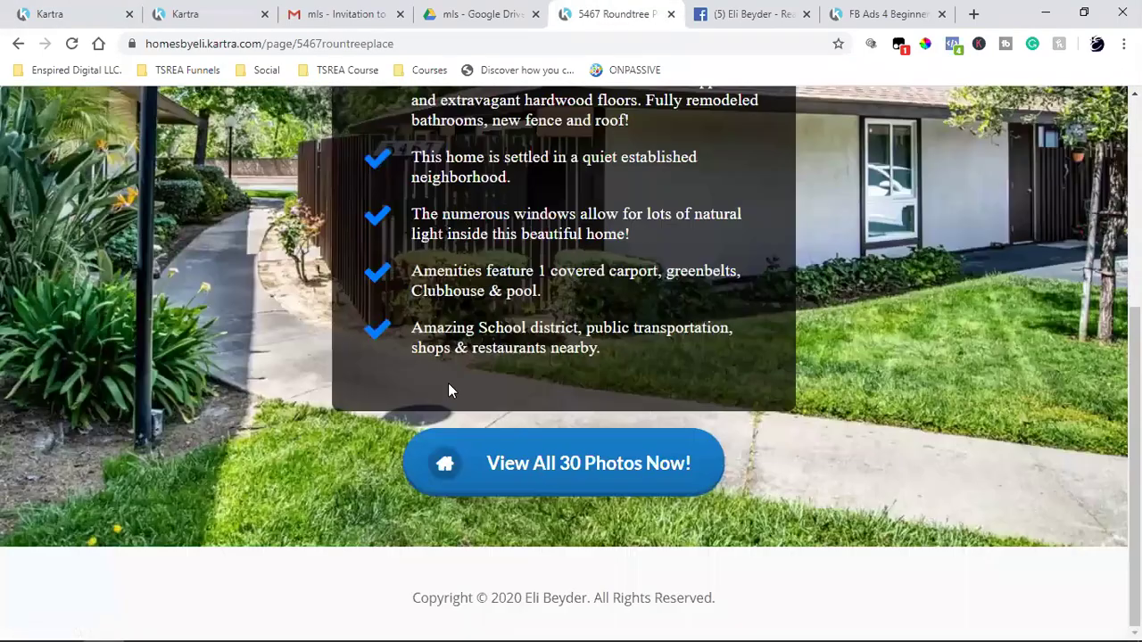
click(107, 11)
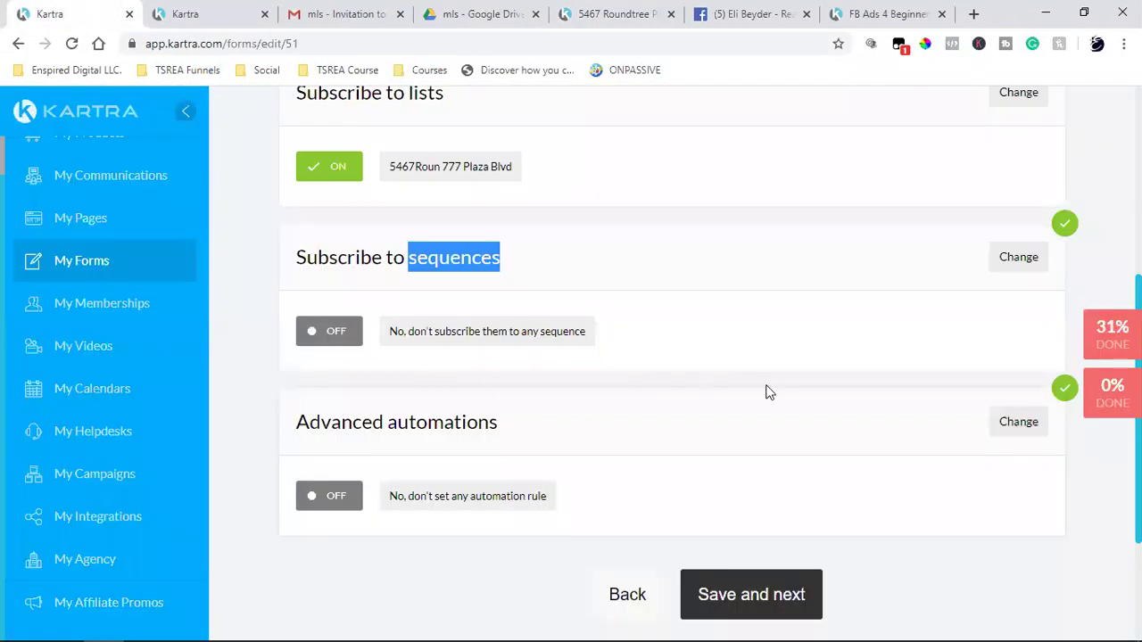
click(763, 334)
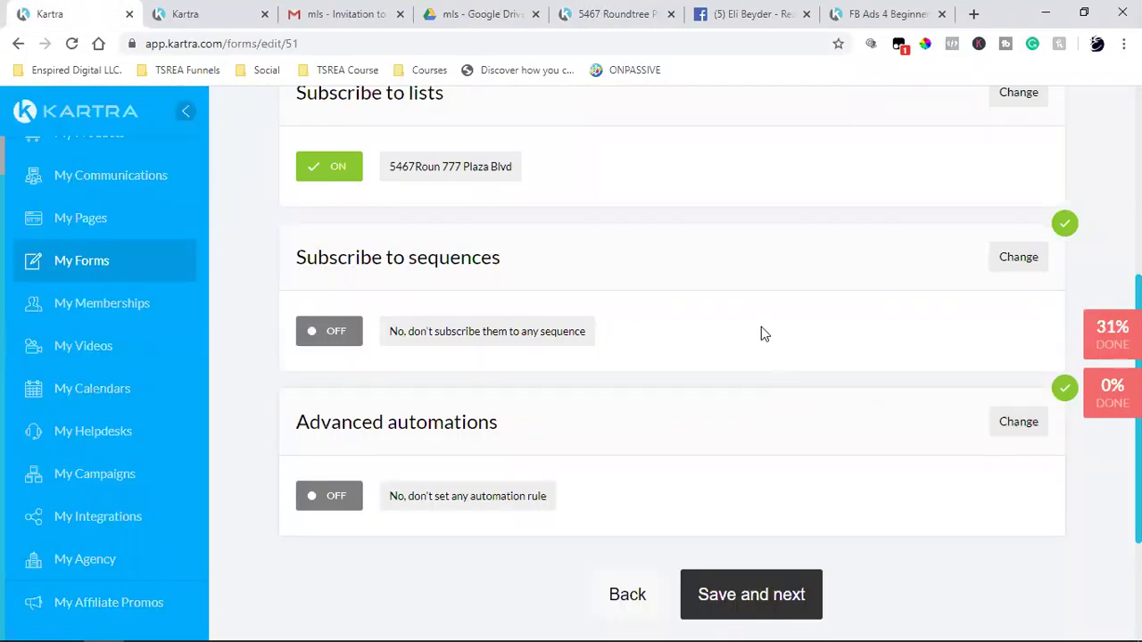
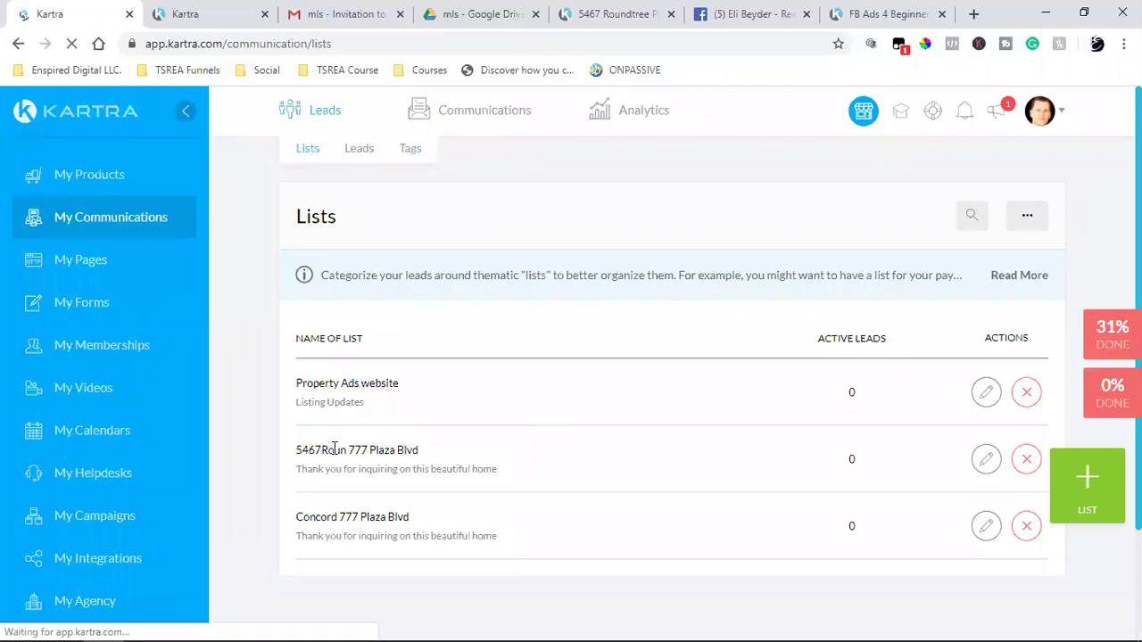
triple_click(336, 449)
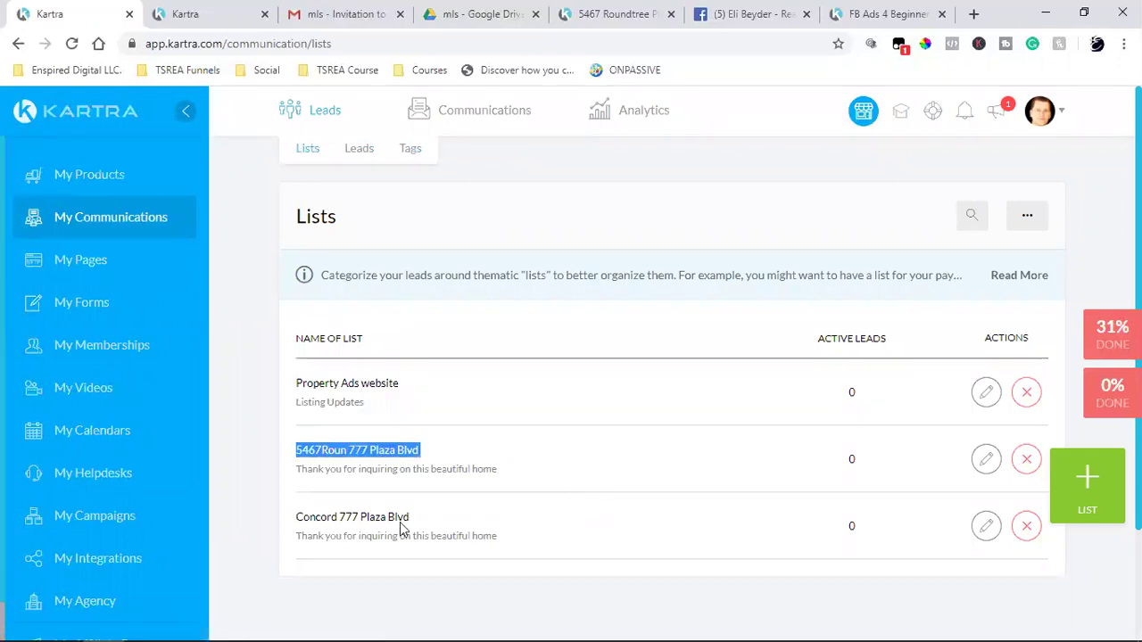
click(1028, 528)
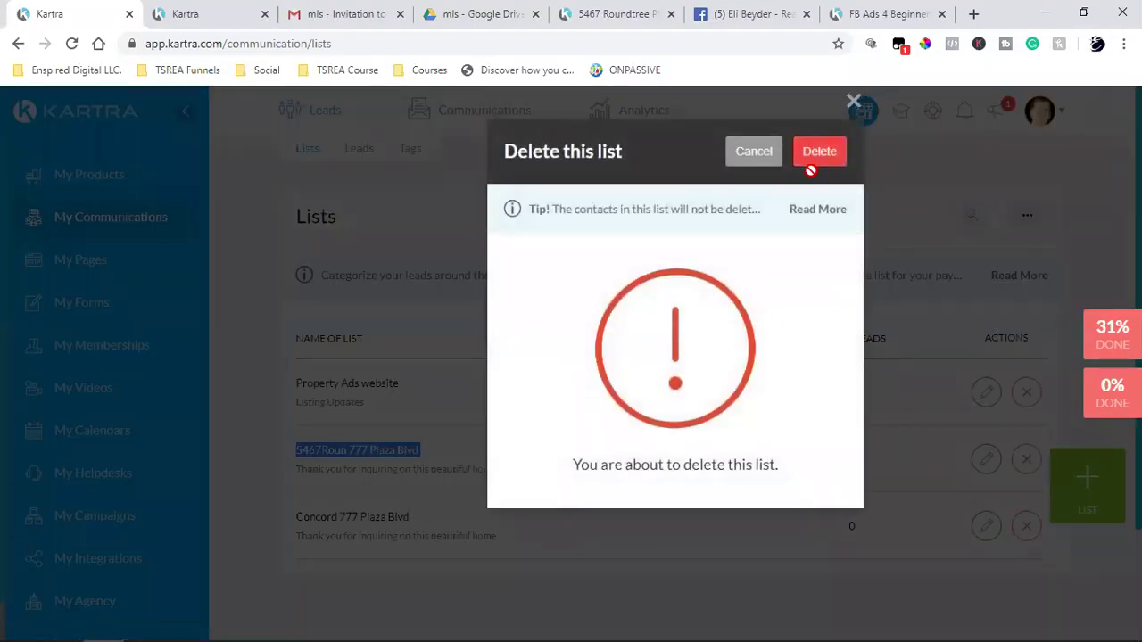
click(813, 157)
triple_click(378, 395)
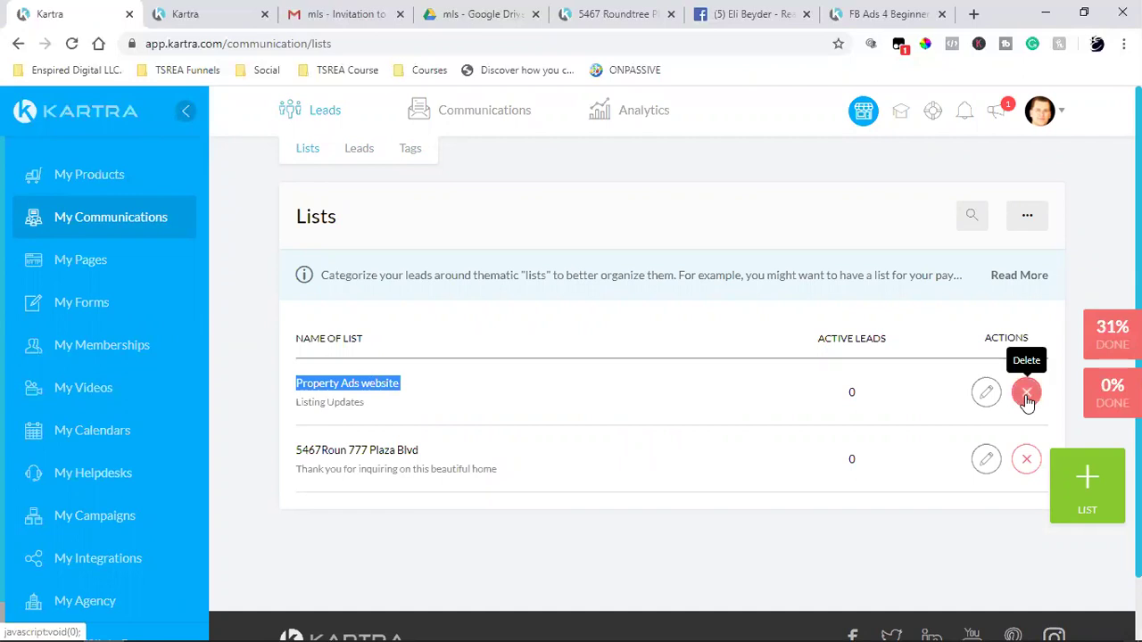
click(1028, 402)
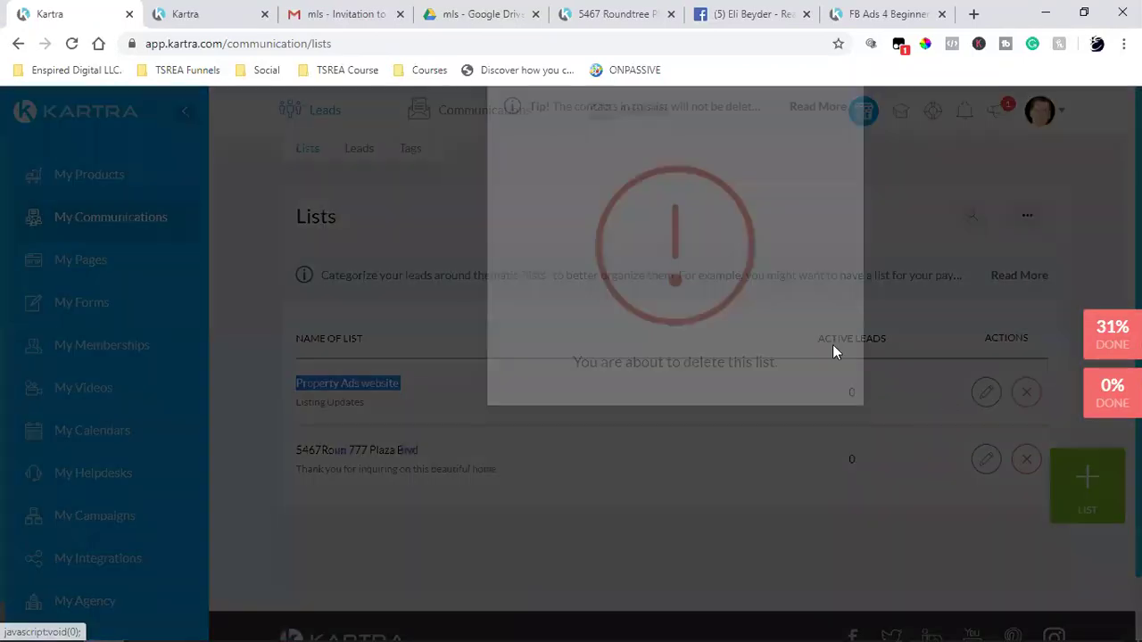
click(813, 157)
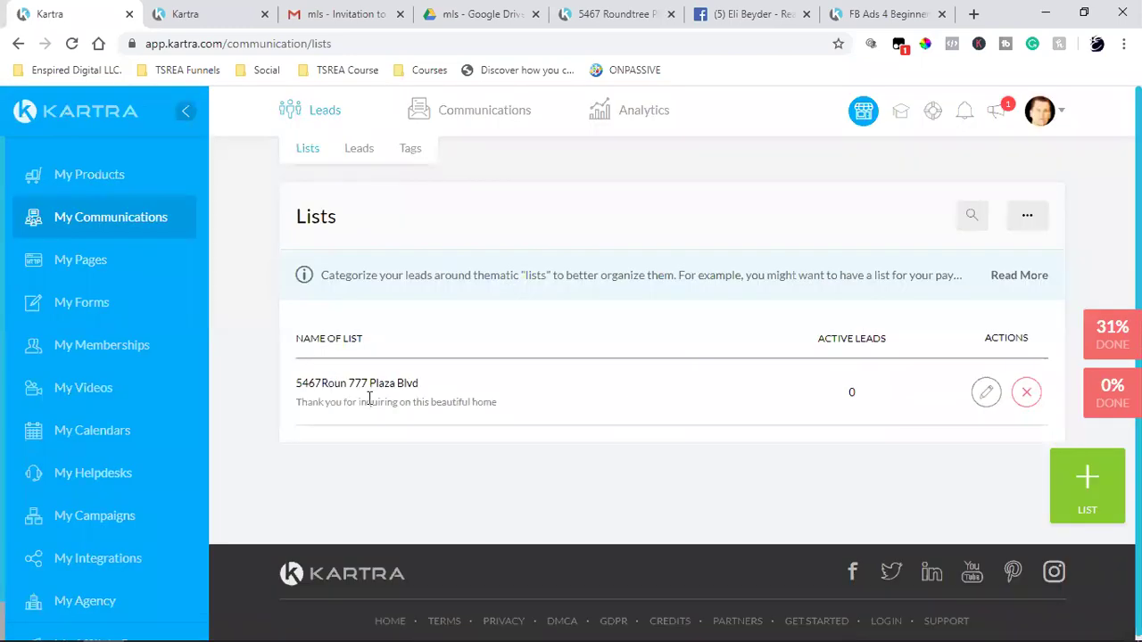
click(985, 392)
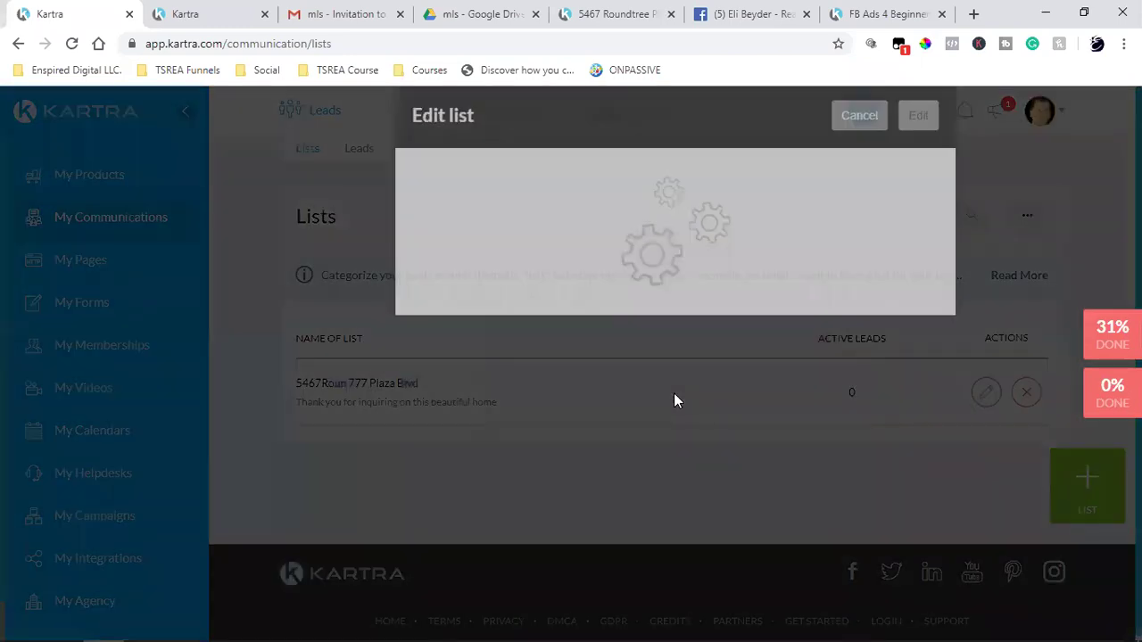
click(556, 251)
key(BackSpace)
key(BackSpace)
key(BackSpace)
key(BackSpace)
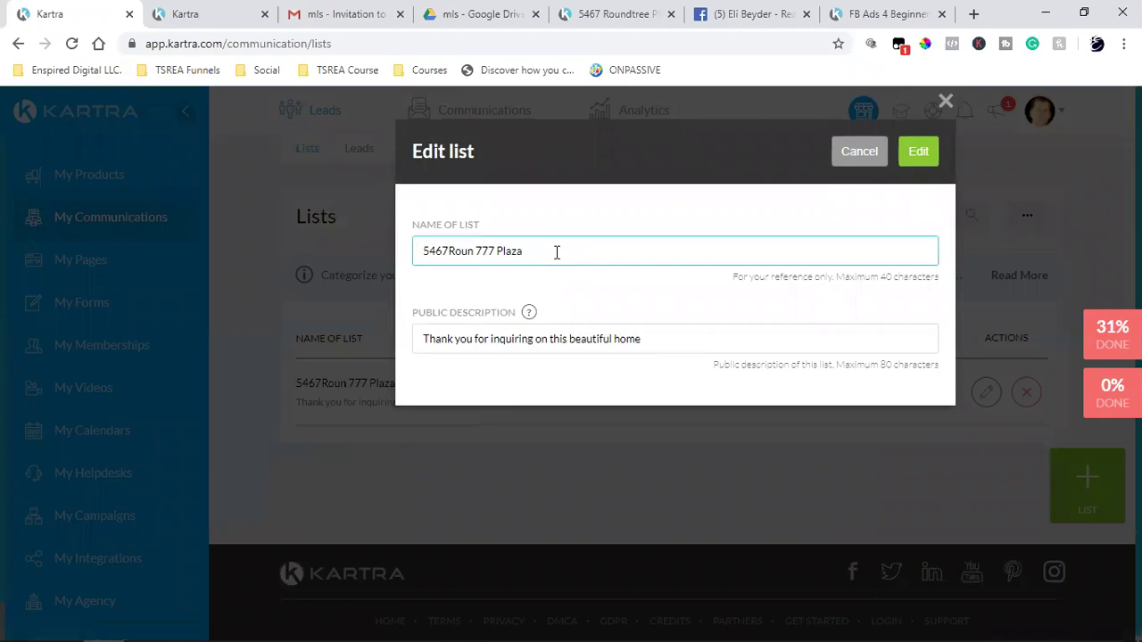
key(BackSpace)
key(BackSpace)
key(BackSpace)
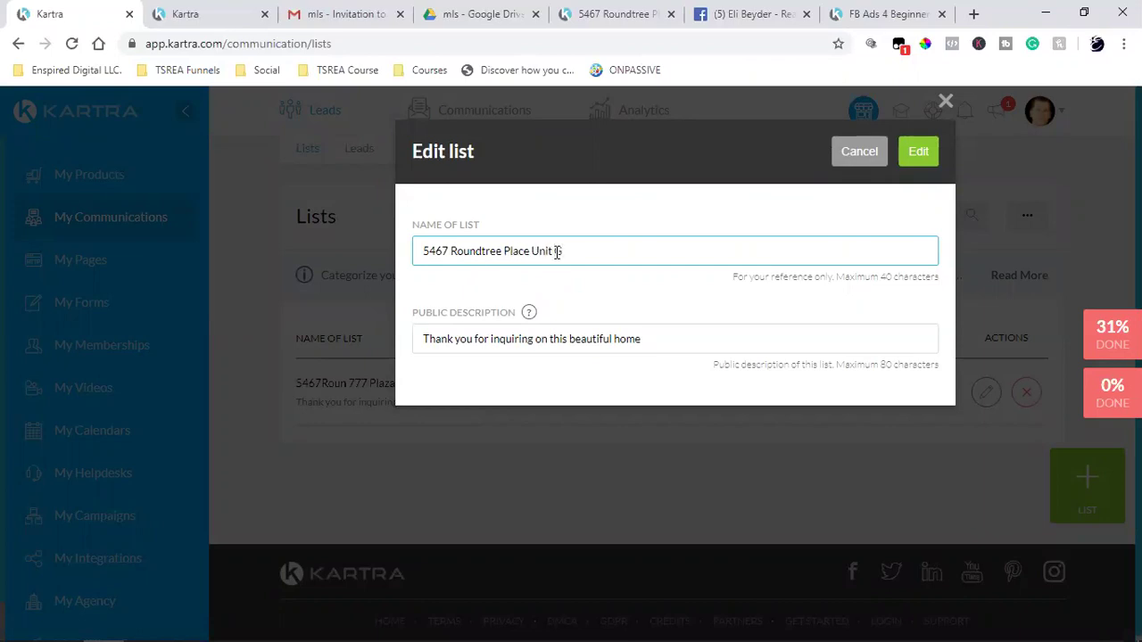
click(919, 154)
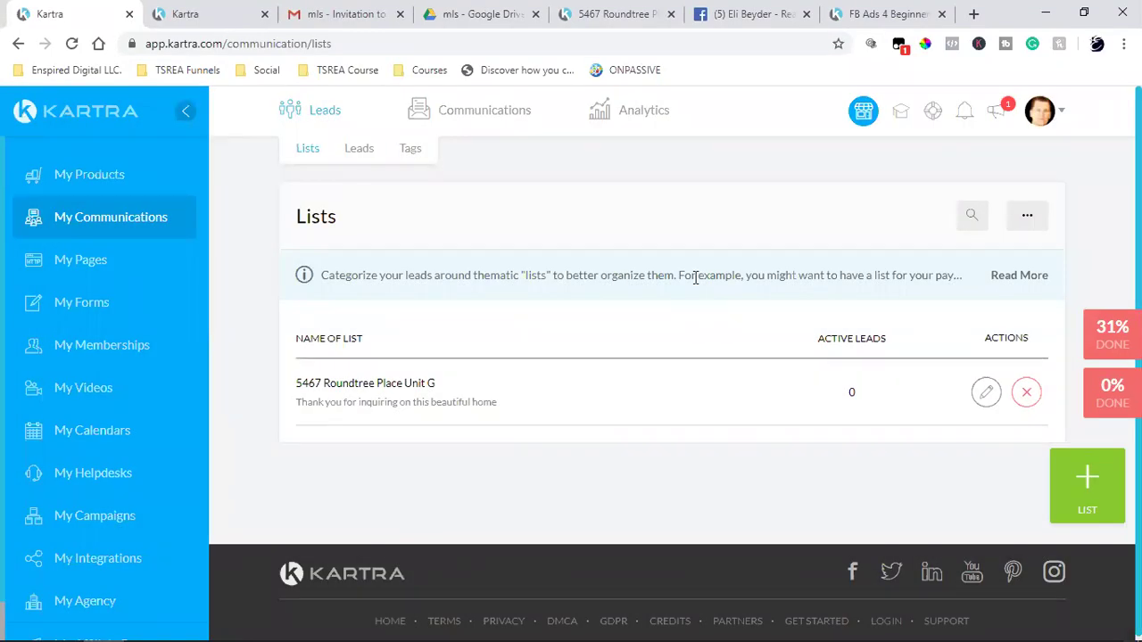
click(473, 153)
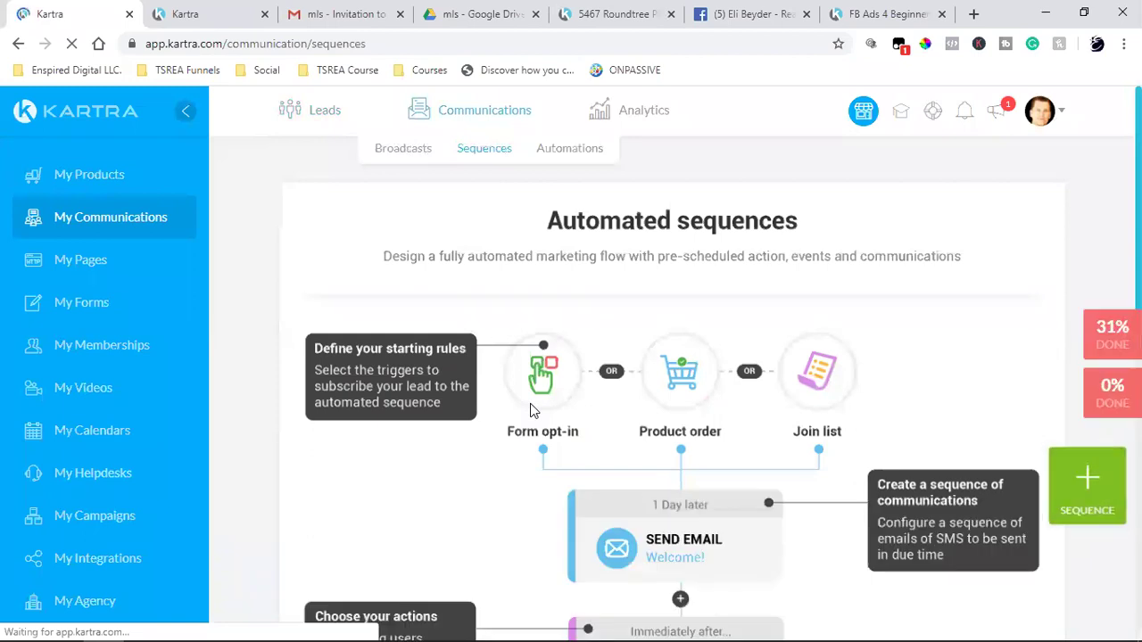
click(1088, 480)
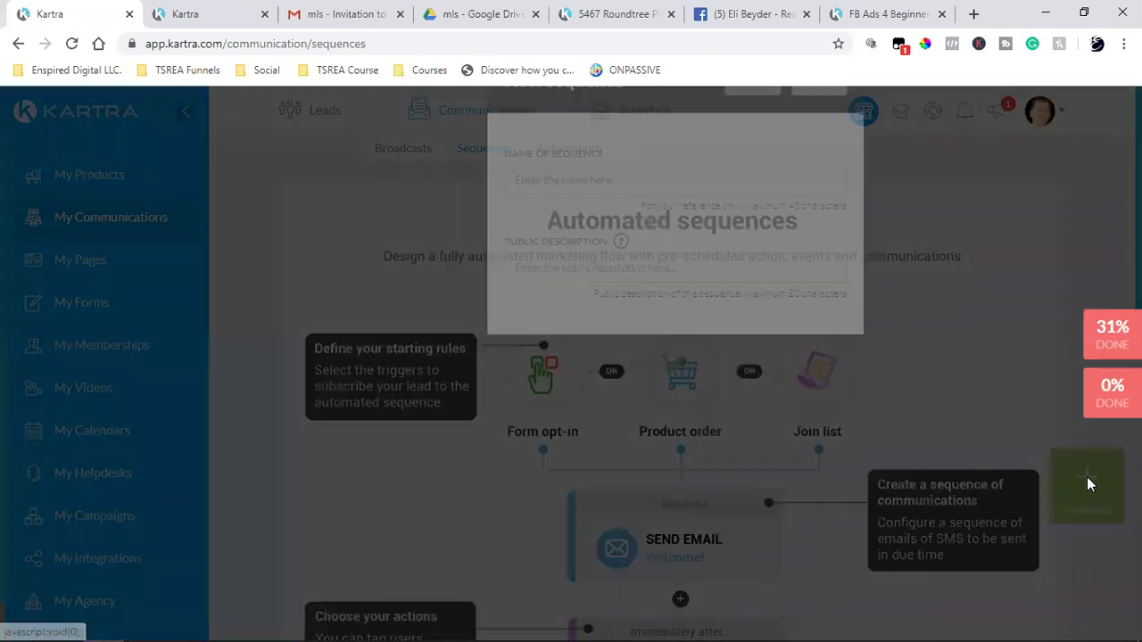
click(648, 262)
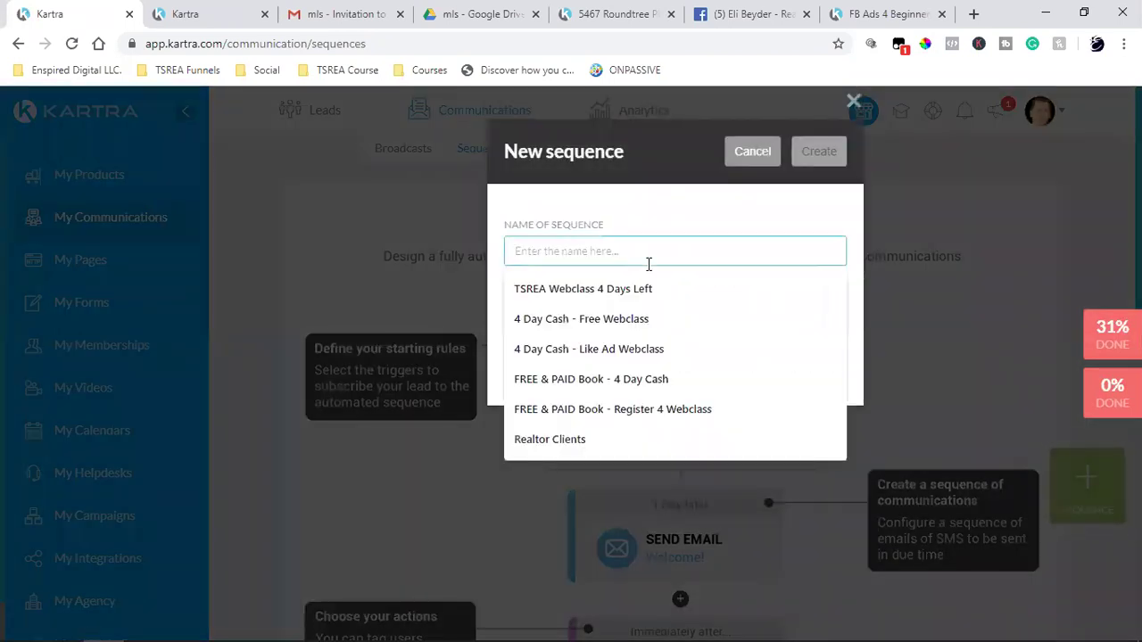
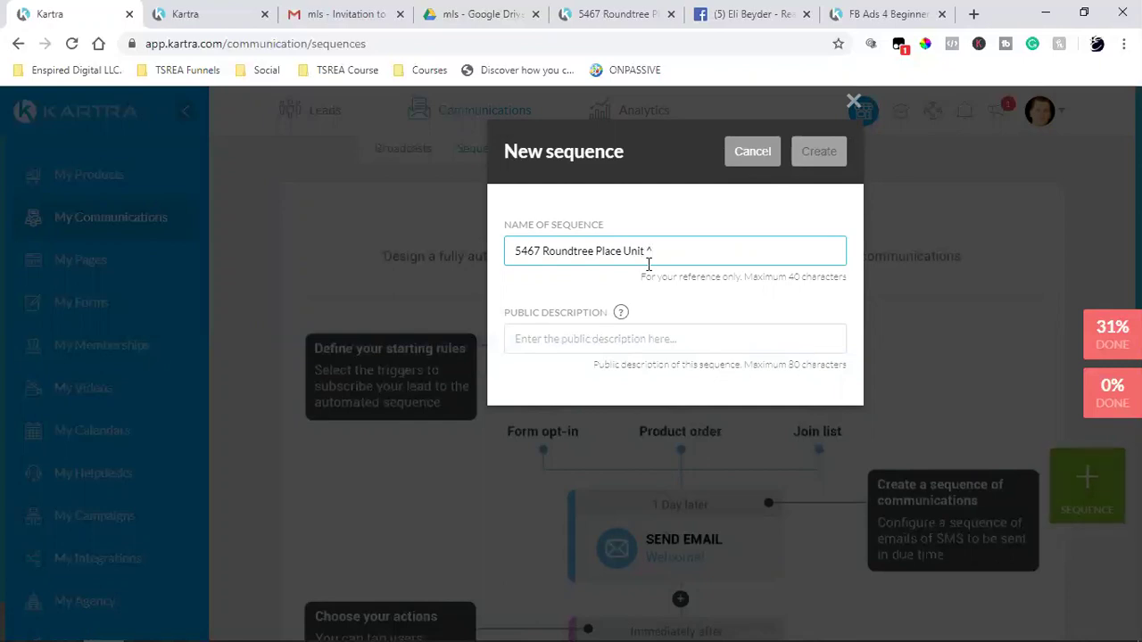
text(G)
Step: Enter the description 'Thank you for inquiring on this beautiful home' and create the sequence
click(628, 337)
text(Thank yu)
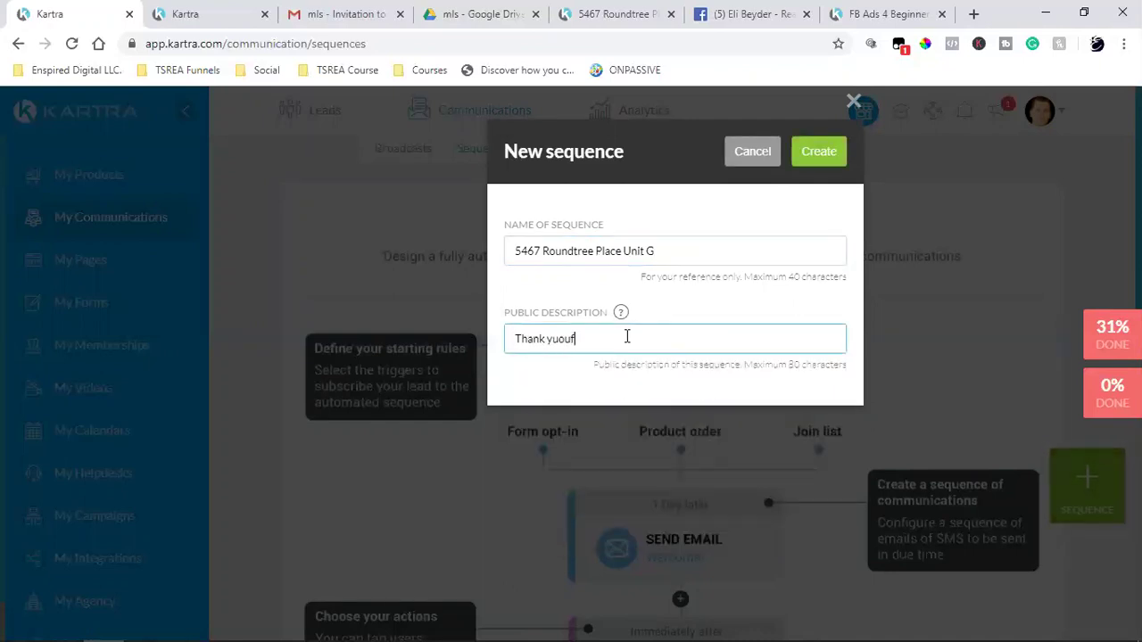
text(ouf)
key(BackSpace)
key(BackSpace)
key(BackSpace)
key(BackSpace)
text(ou for your)
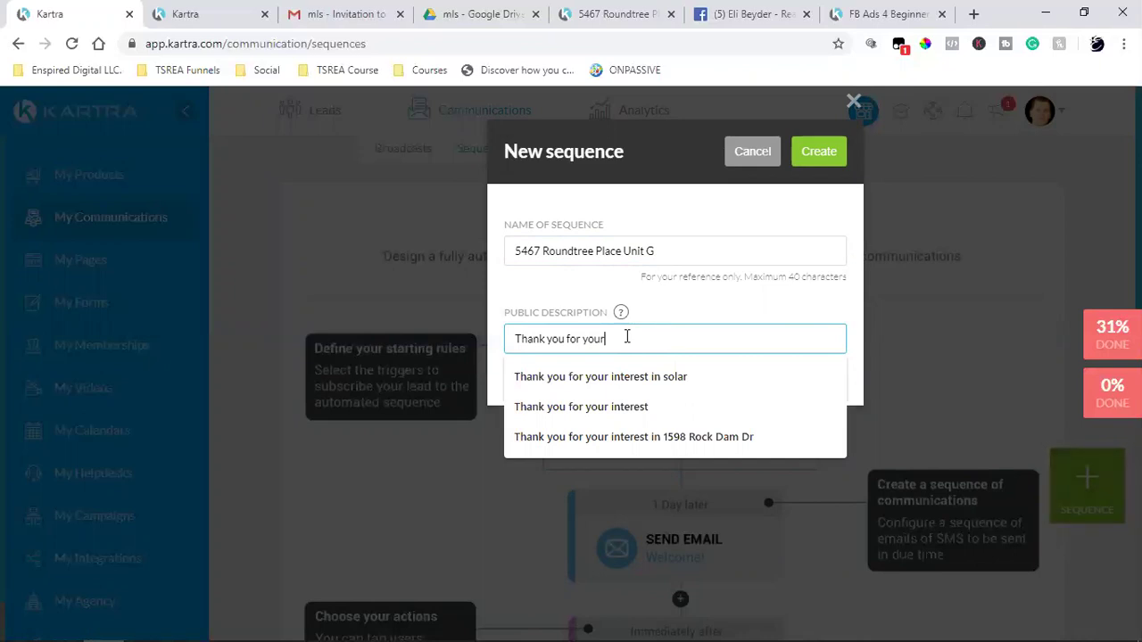
key(BackSpace)
key(BackSpace)
key(BackSpace)
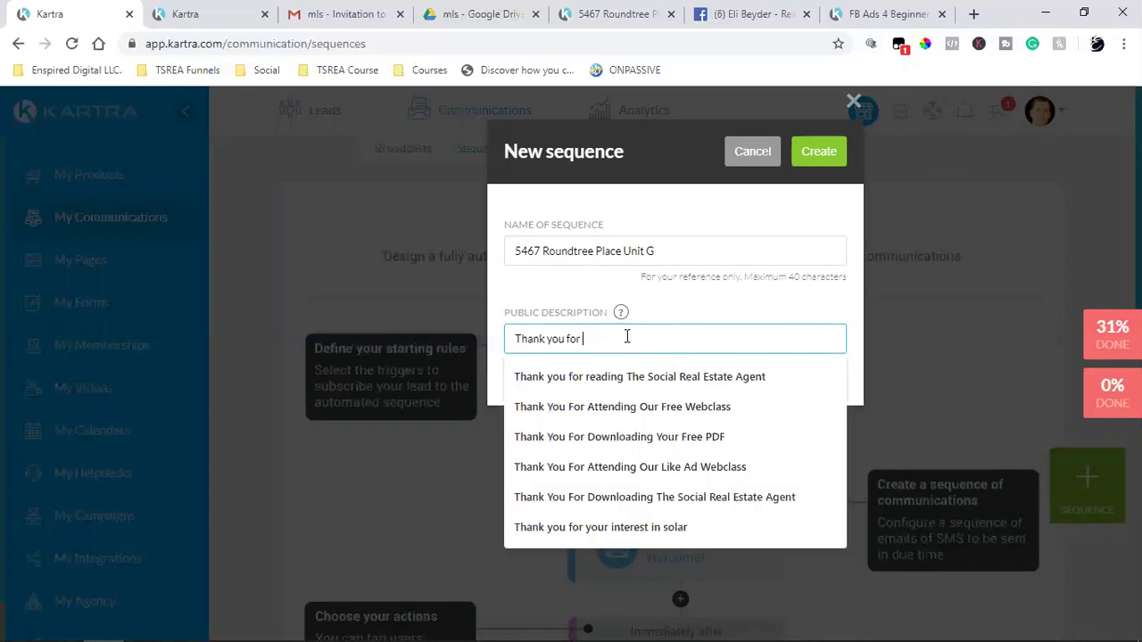
text(inquiring o)
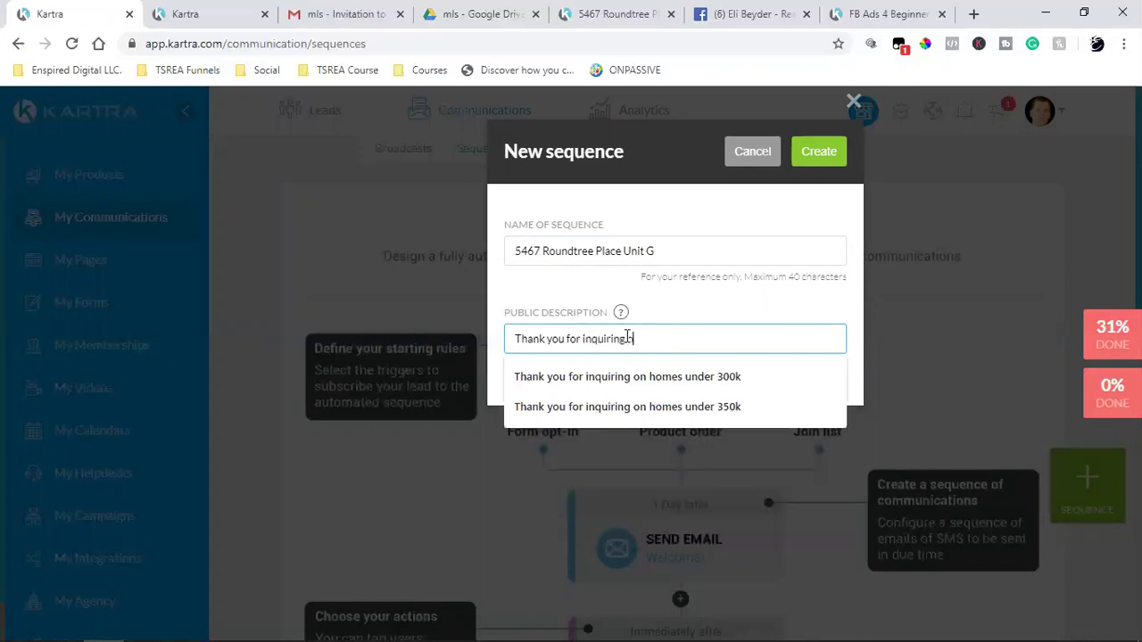
text(n the)
text(s beu)
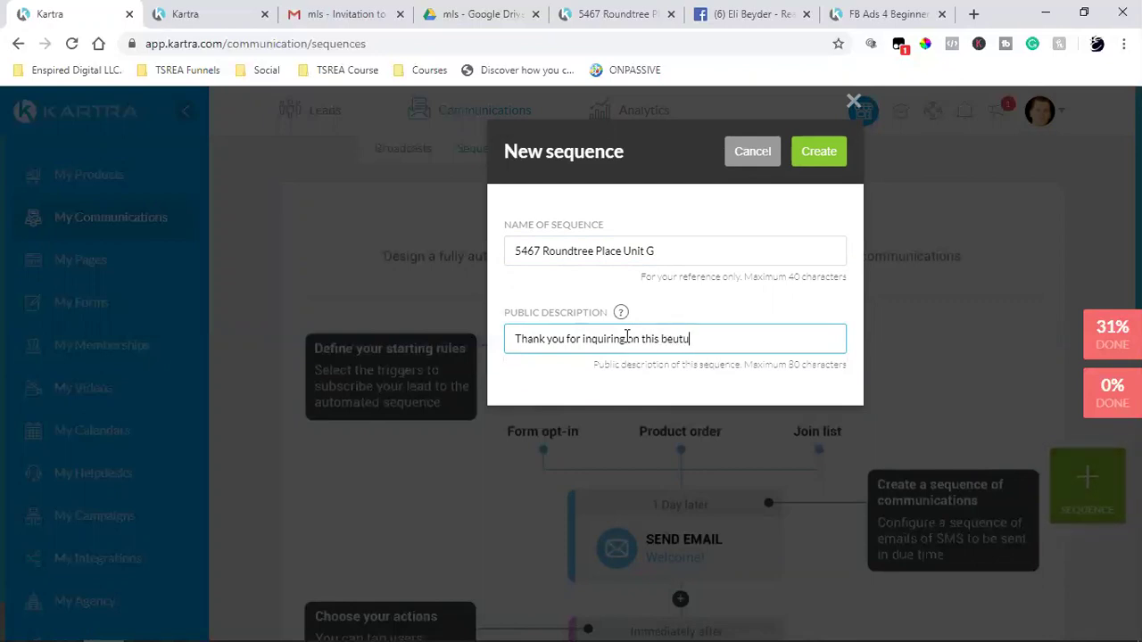
text(tiful home)
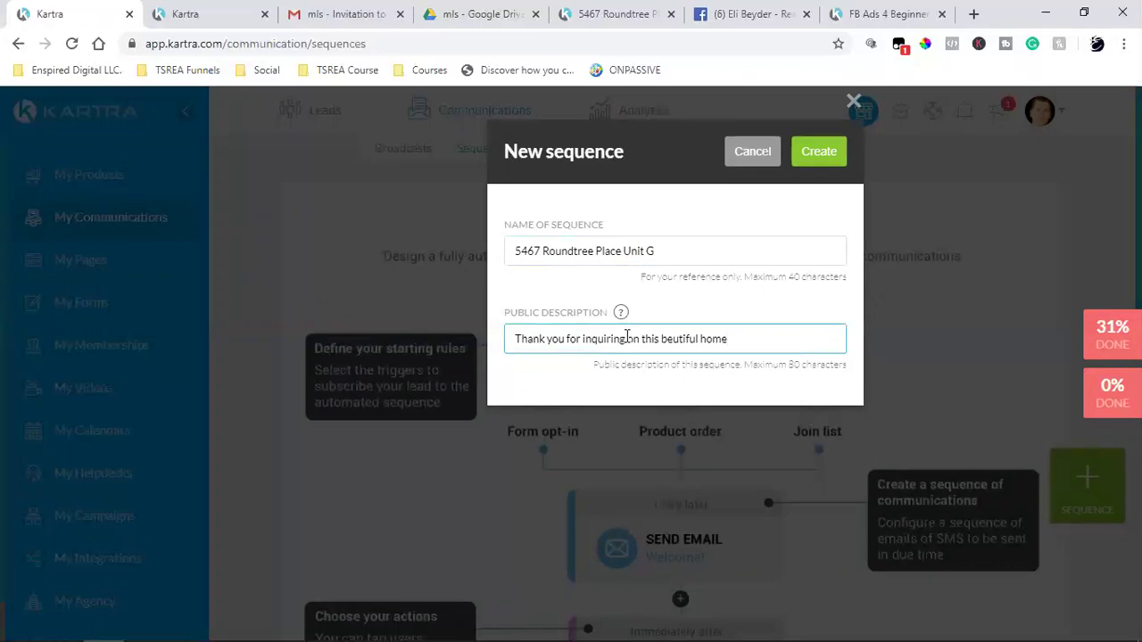
click(671, 338)
text(a)
key(End)
click(681, 338)
text(ti)
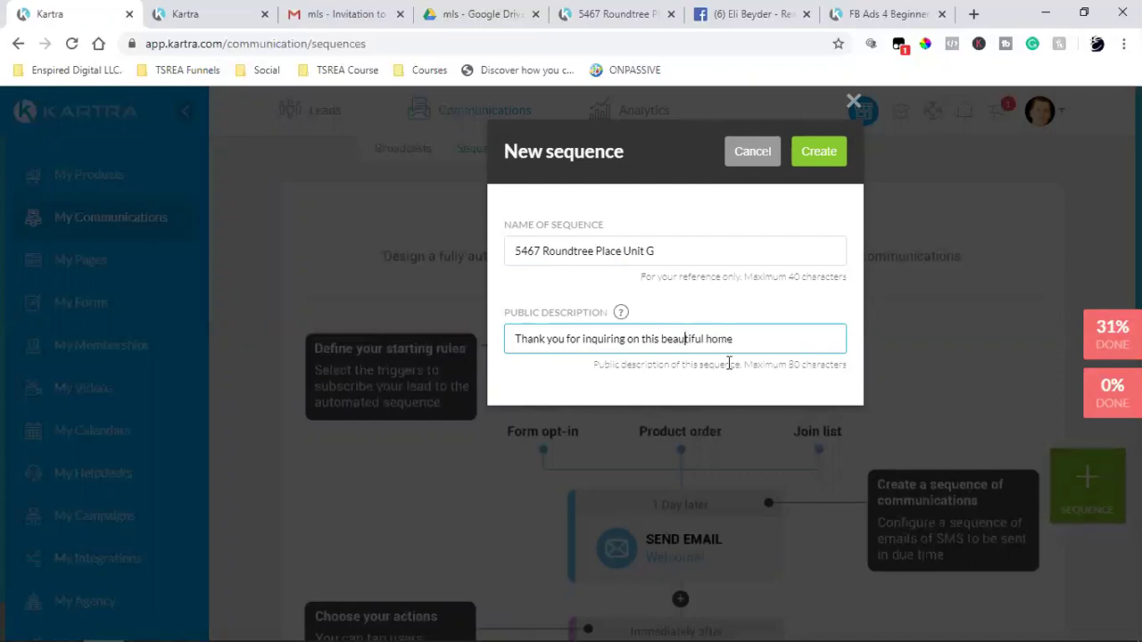
click(818, 152)
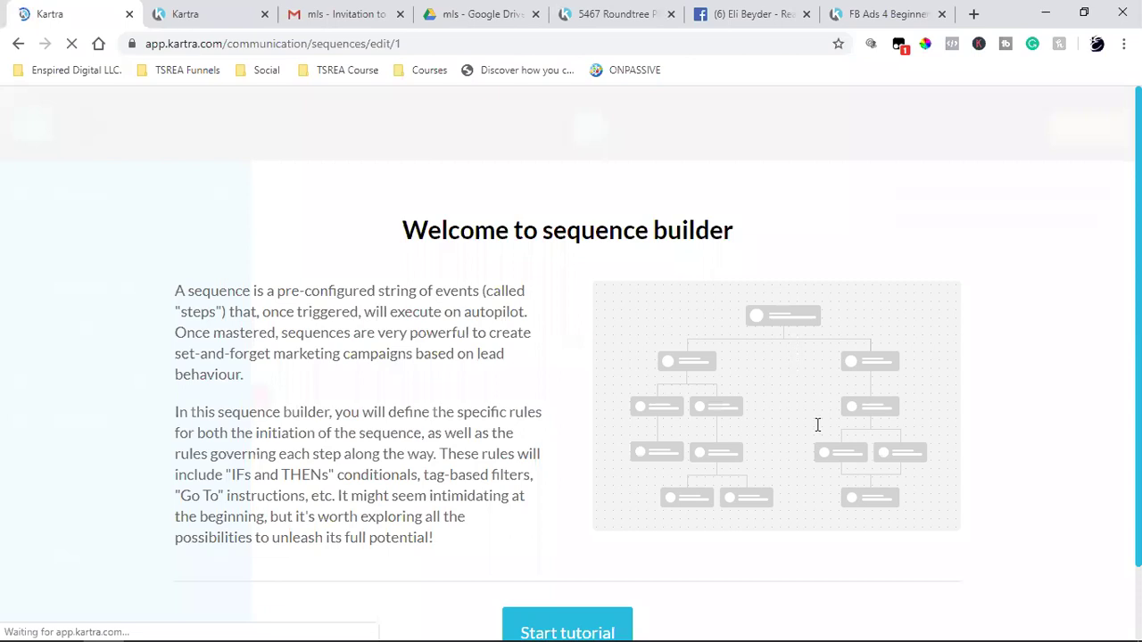
Step: Go through every builder tutorial slide, tick Don't show again, and close it
scroll(619, 594, down, 1)
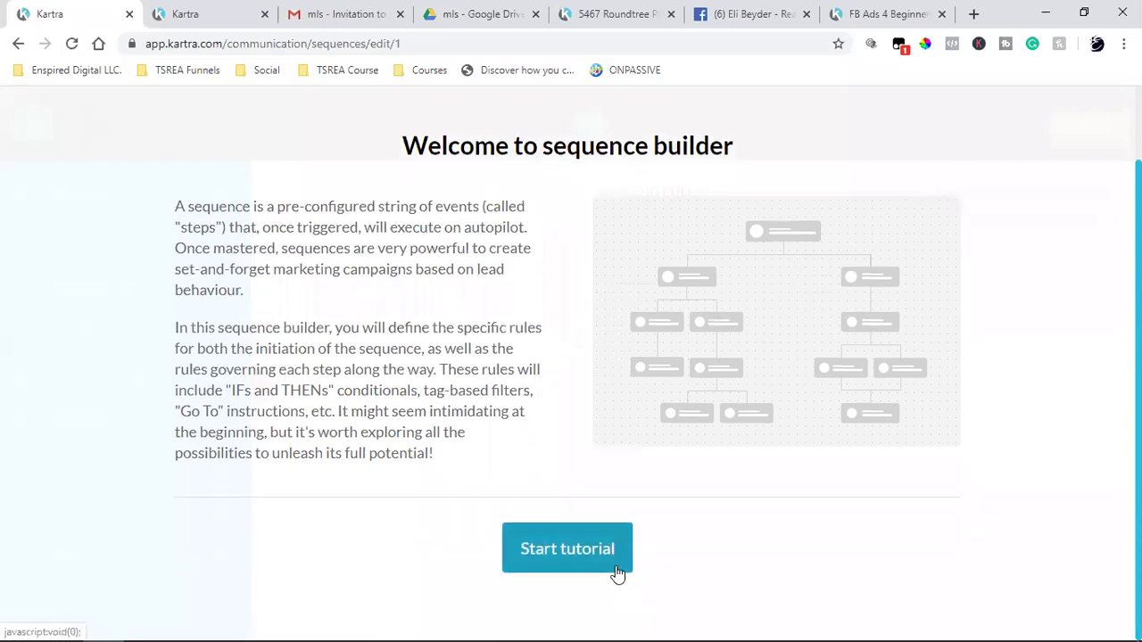
click(617, 569)
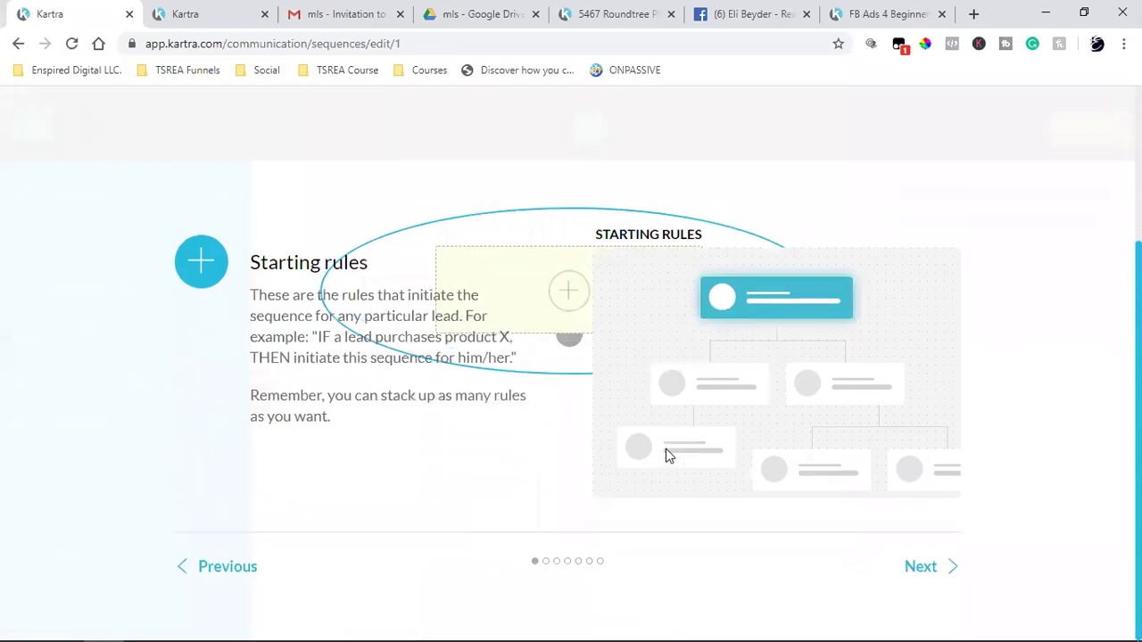
click(927, 575)
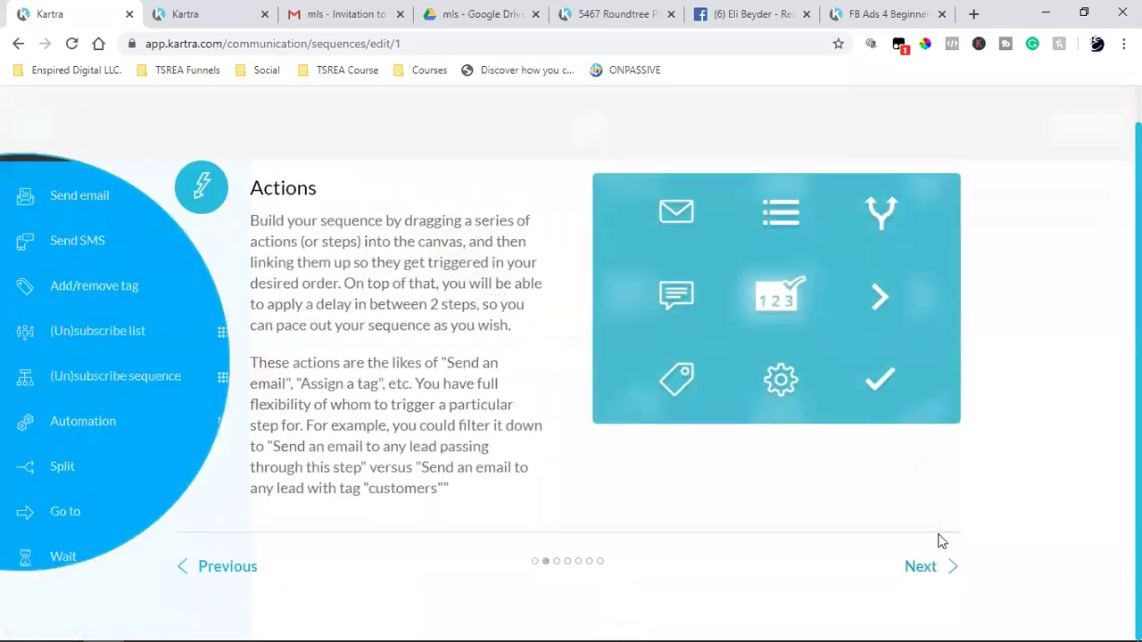
click(930, 575)
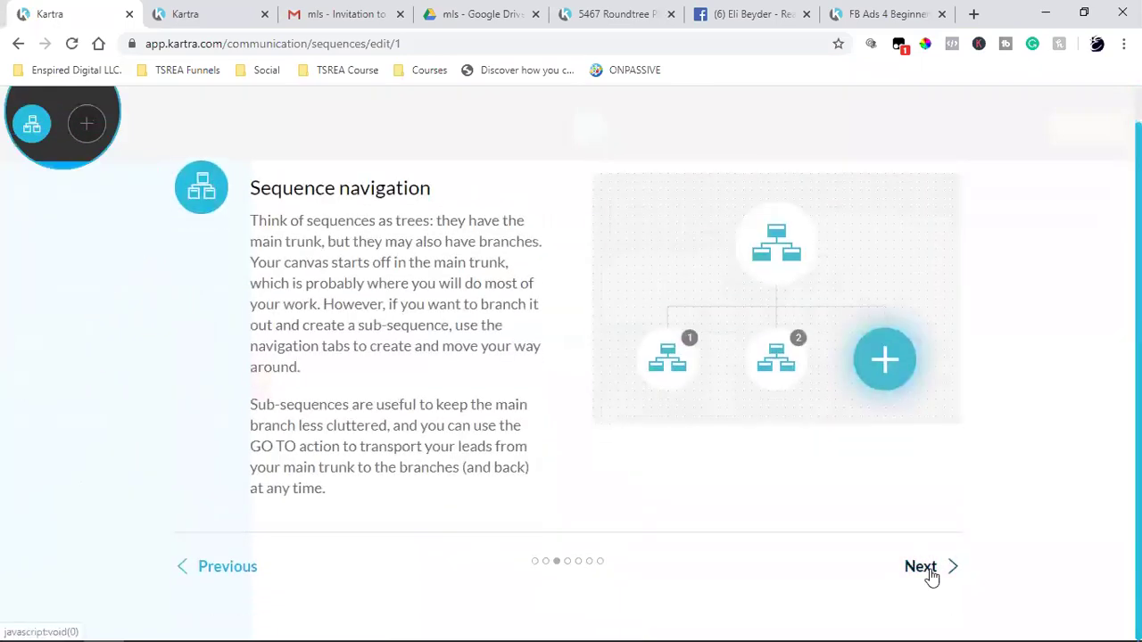
click(931, 575)
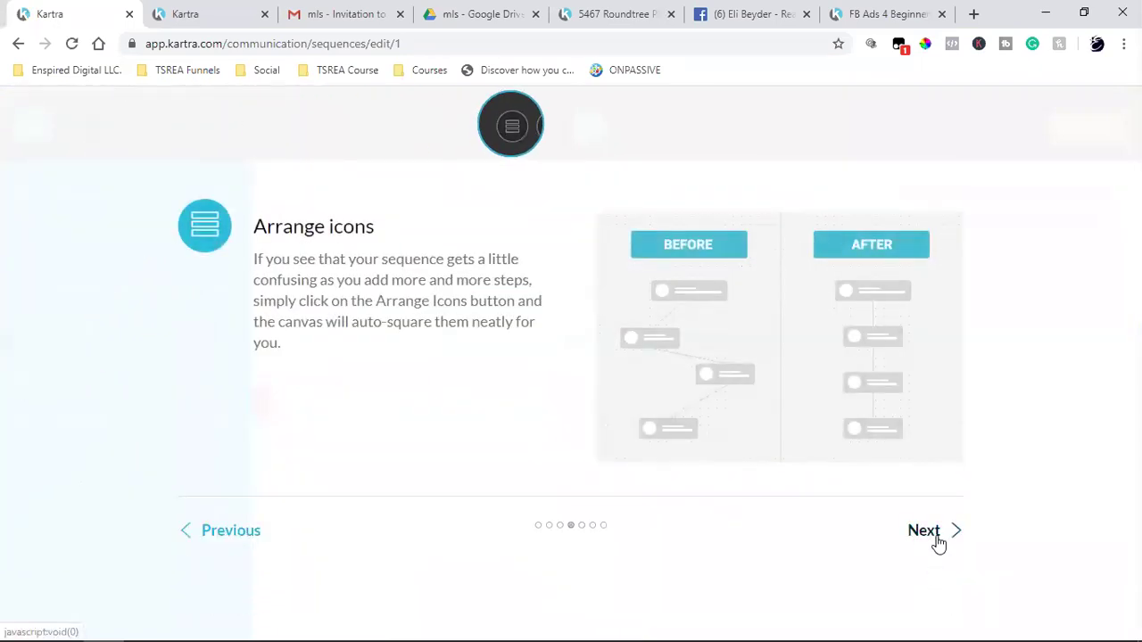
click(936, 538)
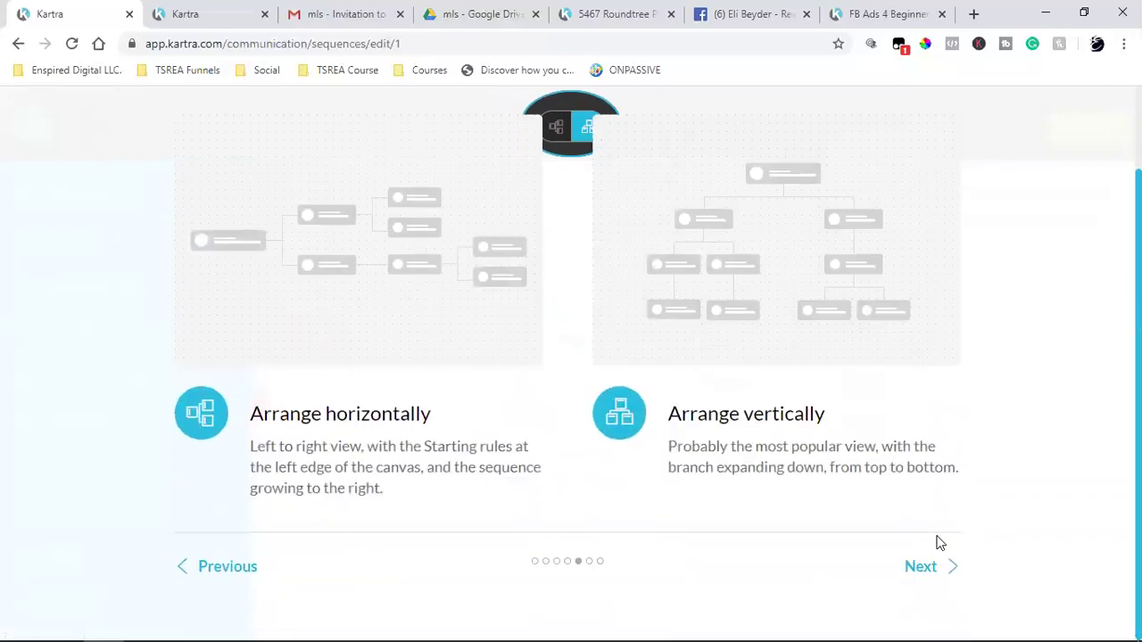
click(933, 569)
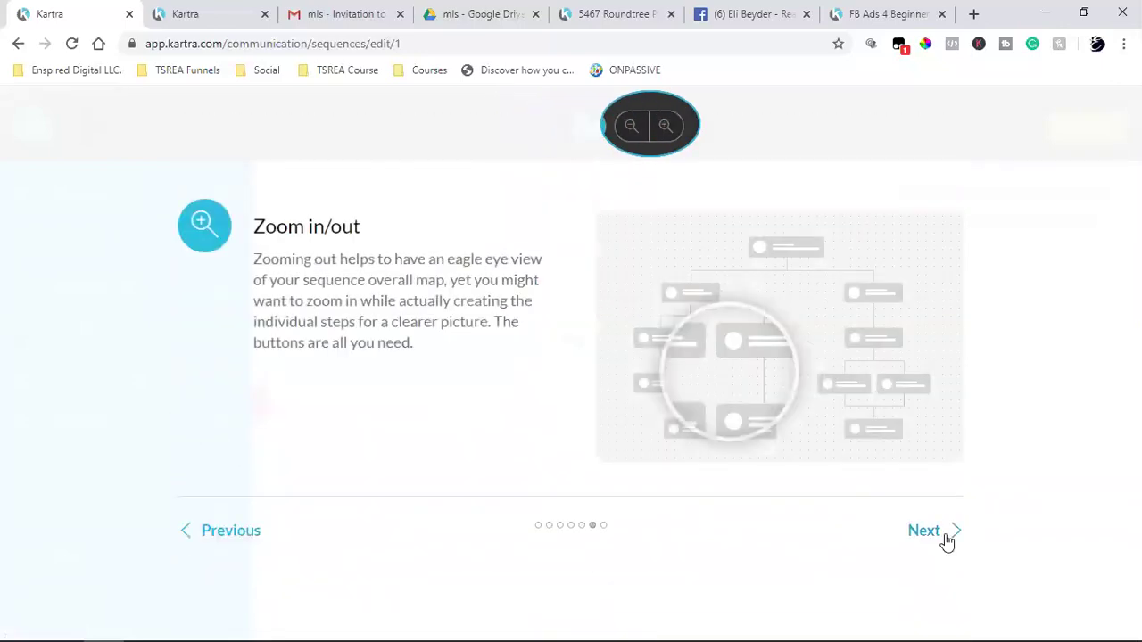
click(946, 538)
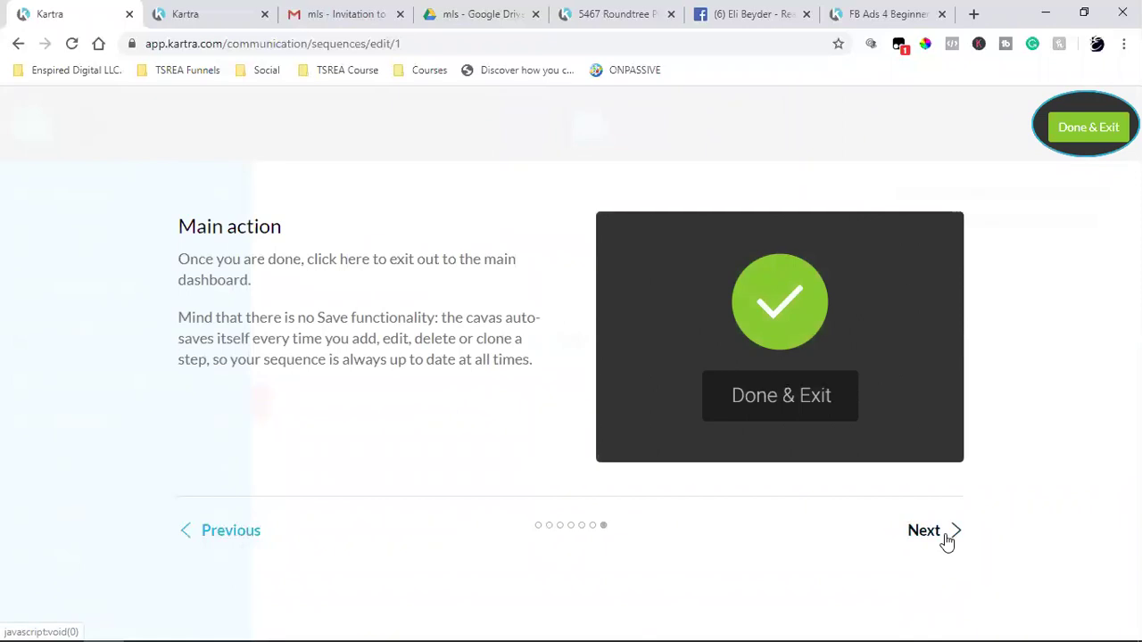
click(946, 536)
click(728, 571)
click(870, 570)
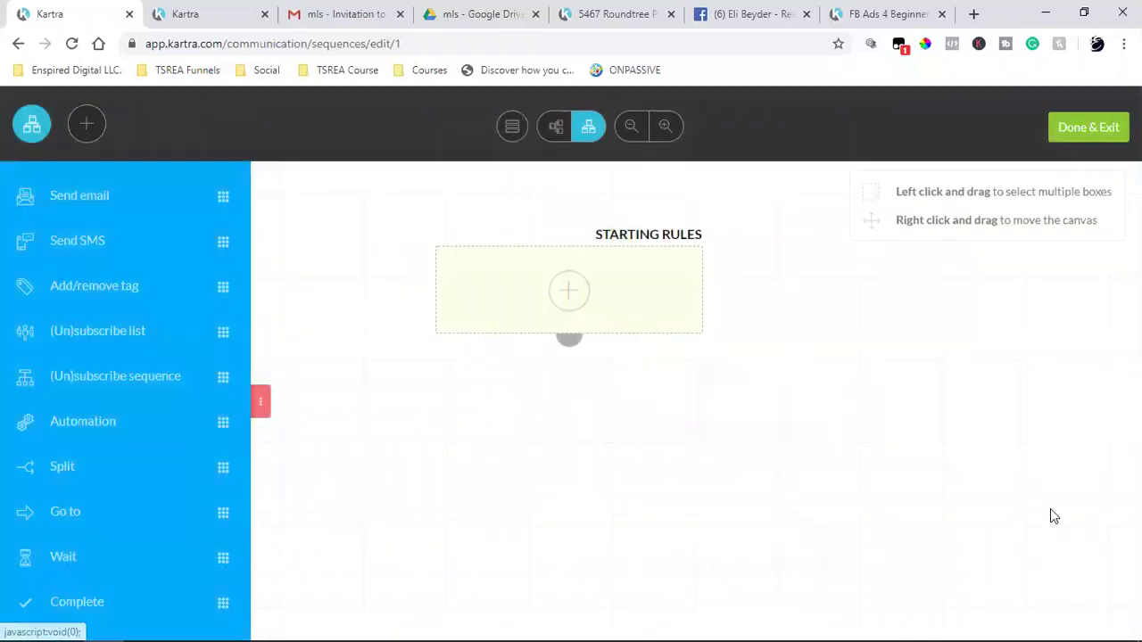
Step: Collapse the actions sidebar, then use Done & Exit to return to the Sequences list
click(259, 410)
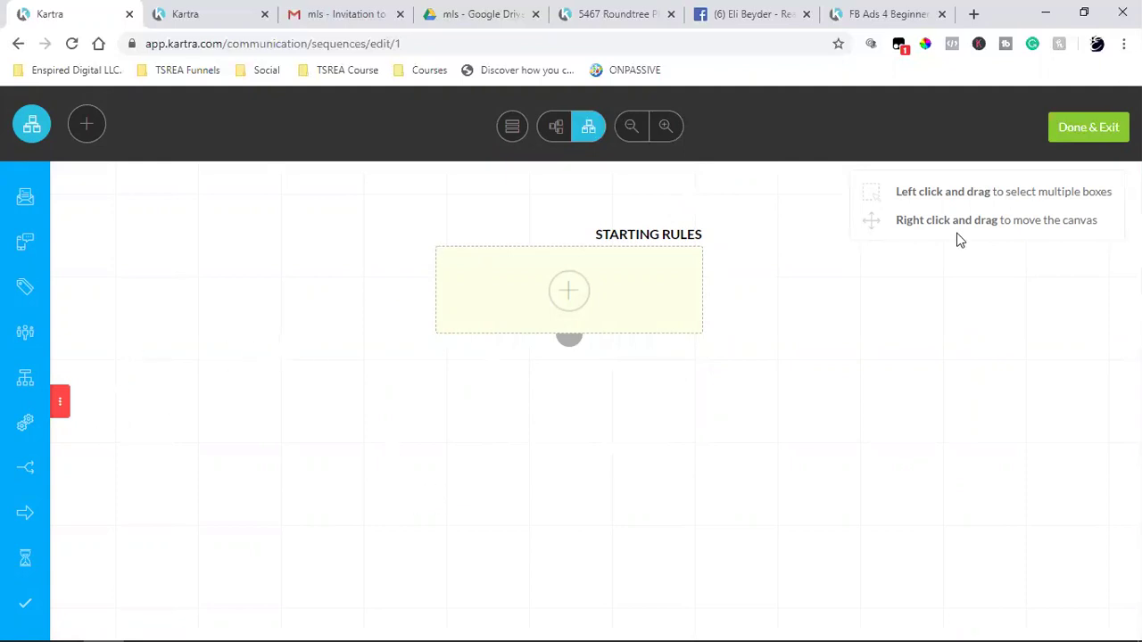
click(1088, 134)
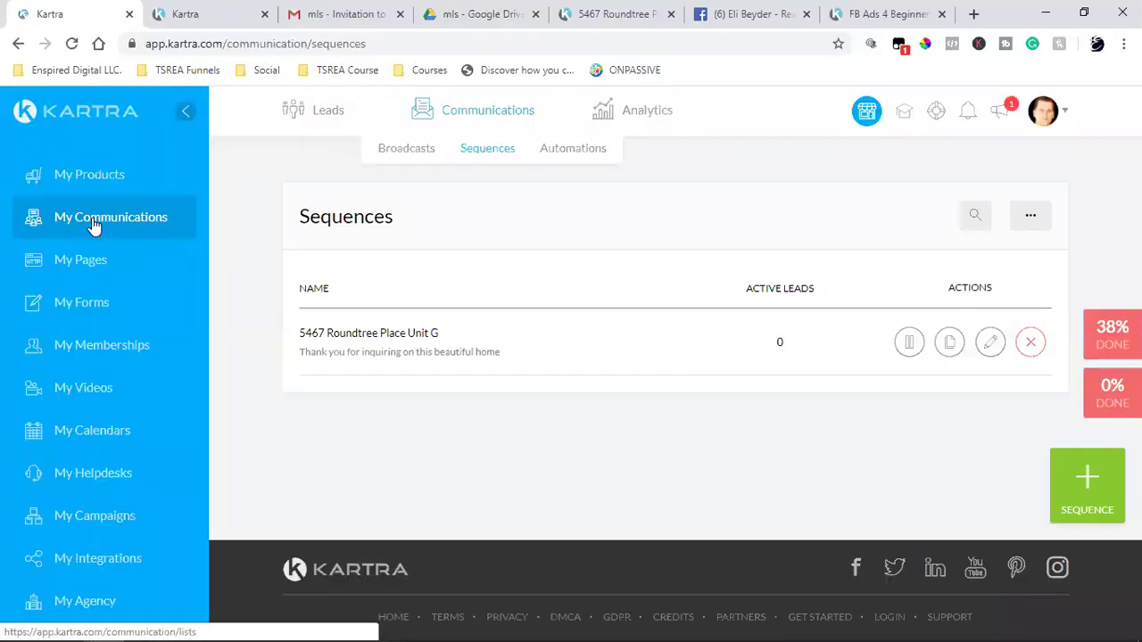
mouse_move(349, 120)
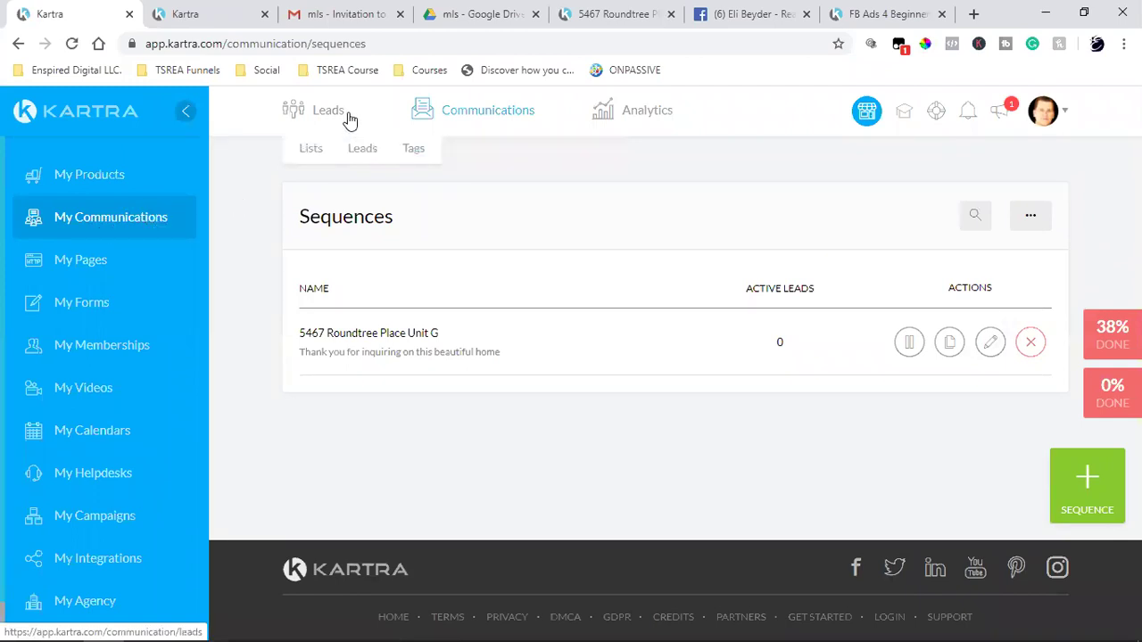
click(302, 154)
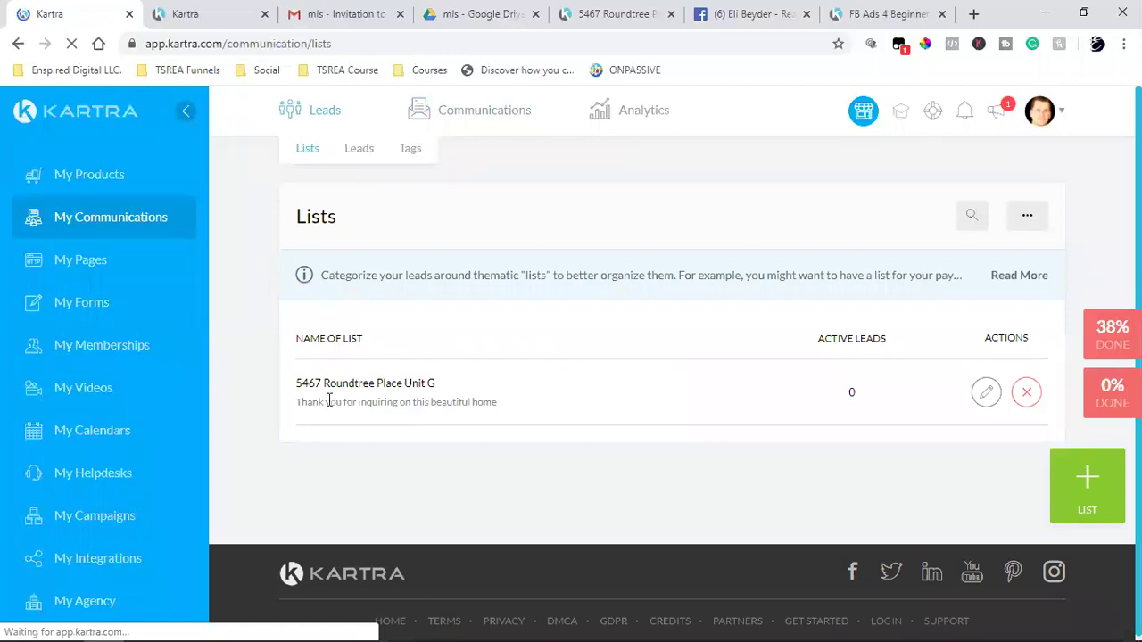
double_click(361, 401)
triple_click(389, 386)
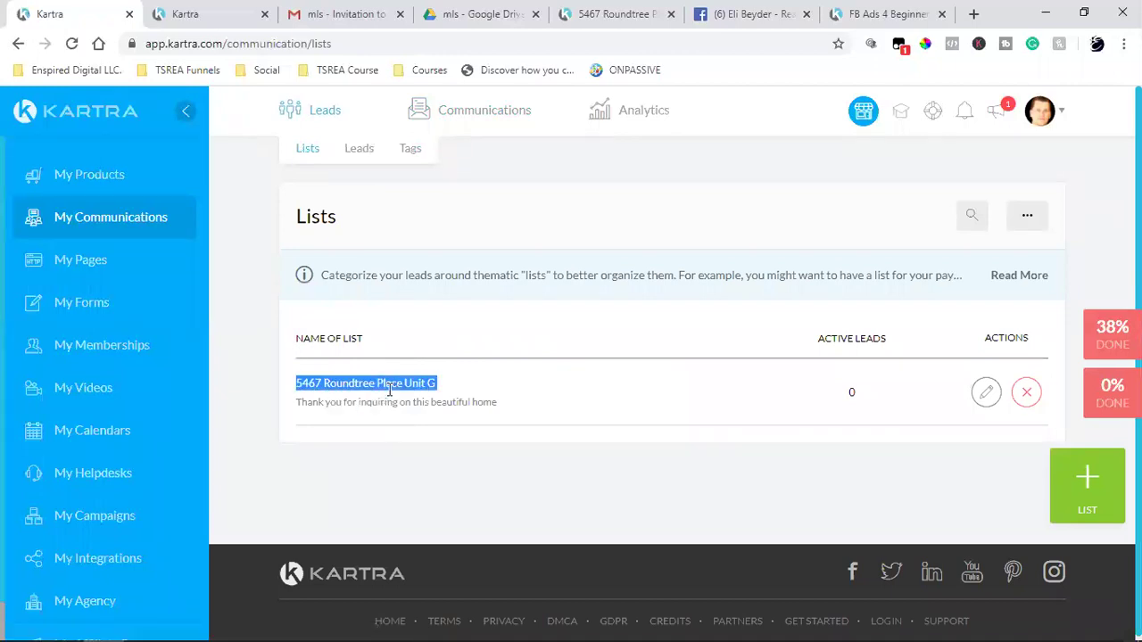
click(851, 390)
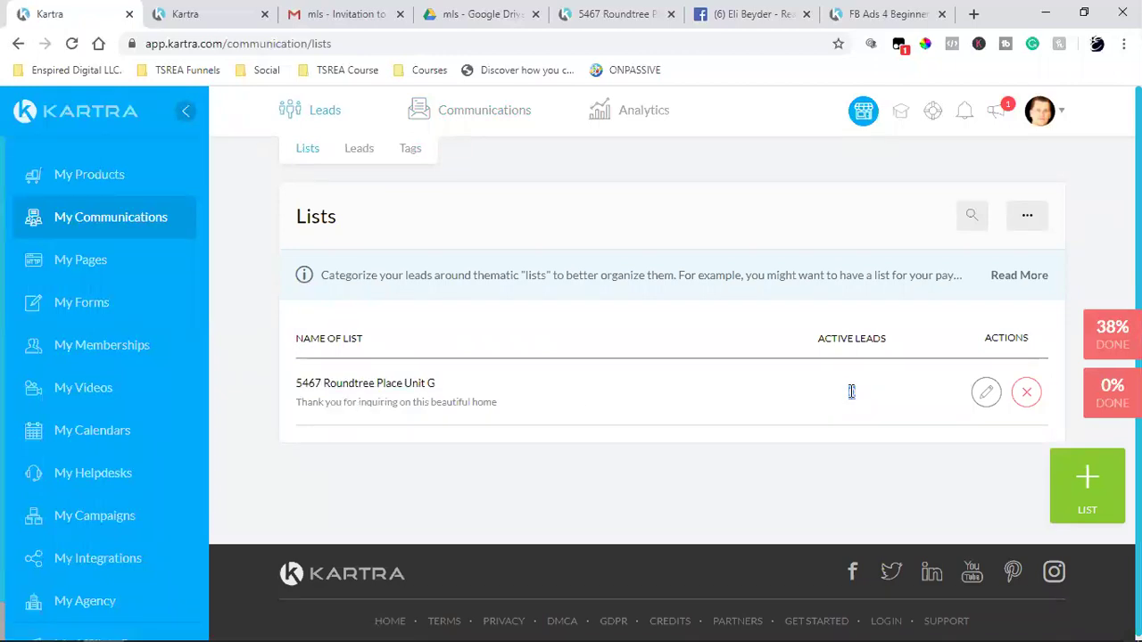
click(610, 419)
double_click(851, 392)
click(854, 392)
double_click(852, 393)
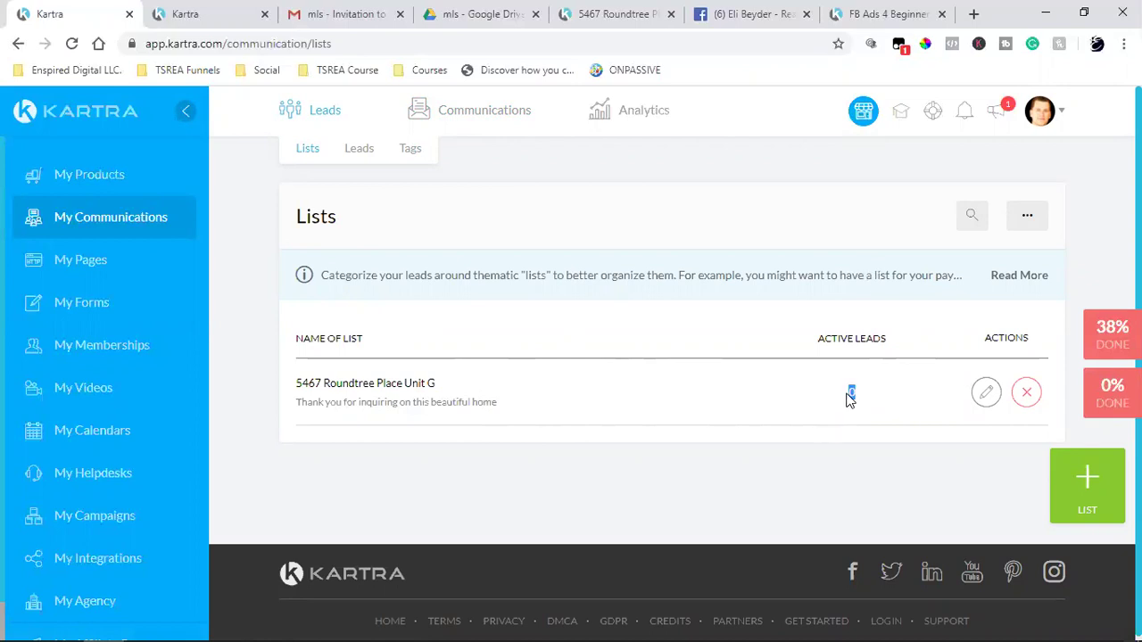
click(363, 155)
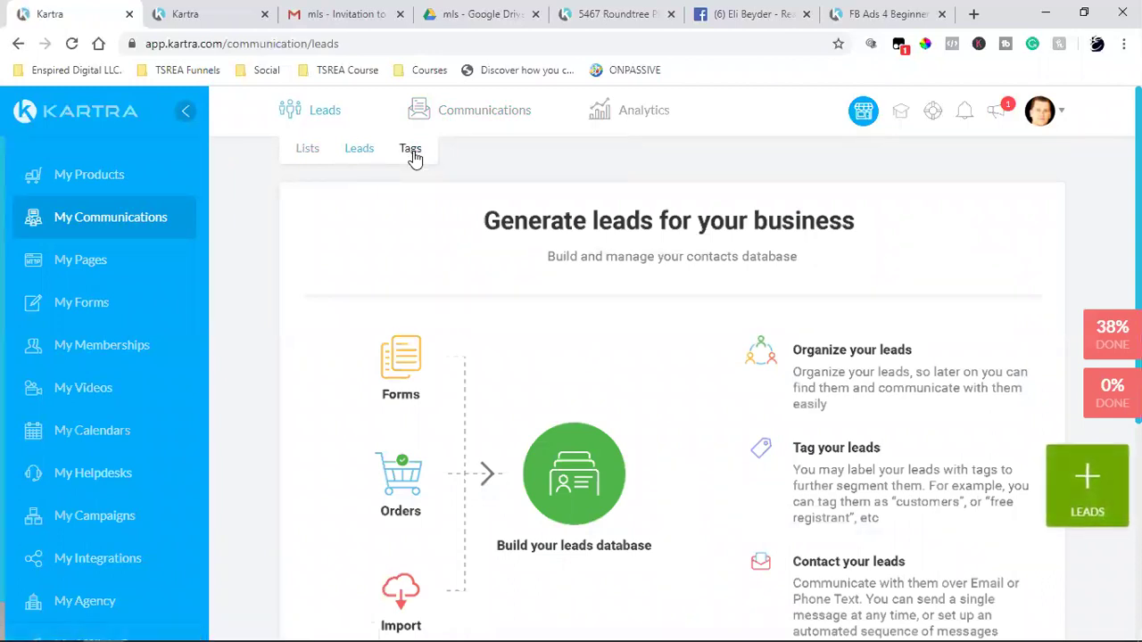
mouse_move(446, 110)
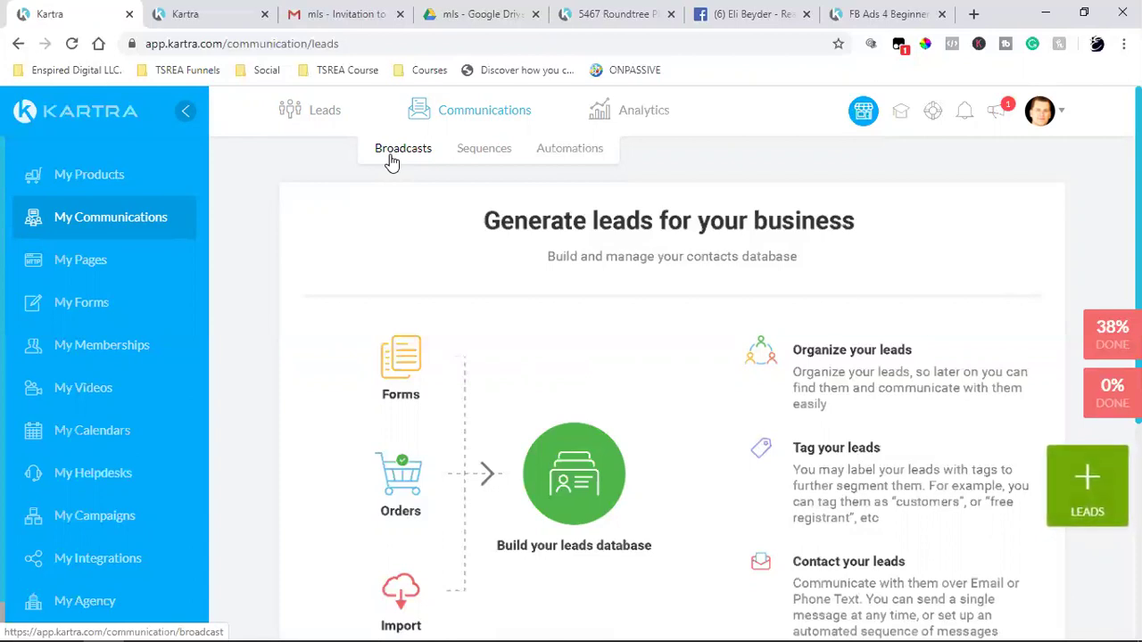
click(484, 152)
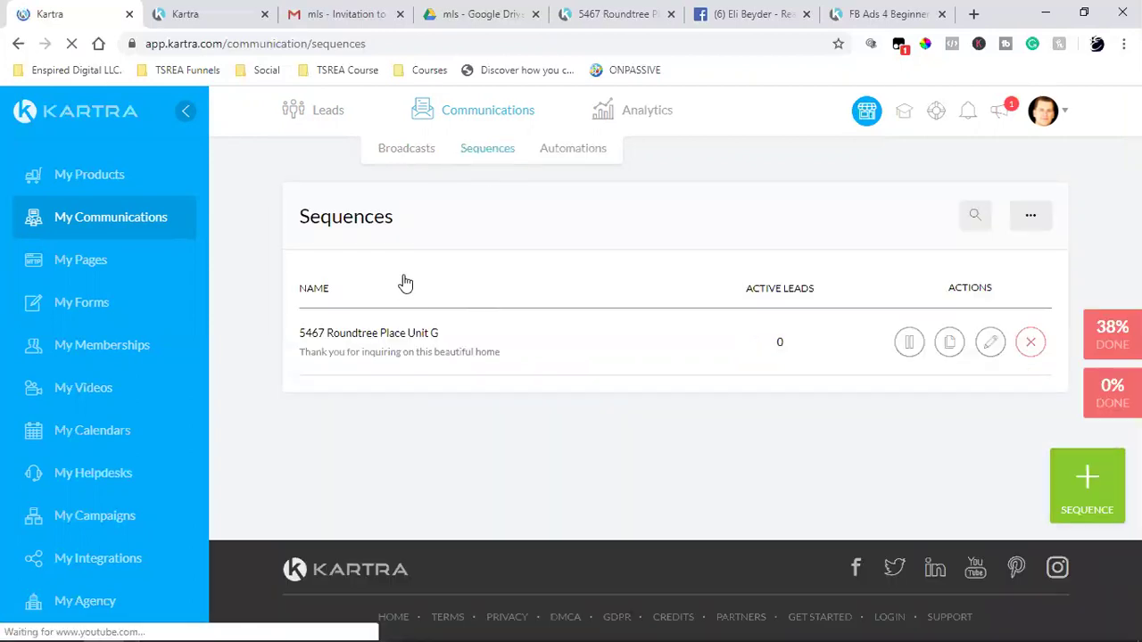
click(998, 347)
click(816, 157)
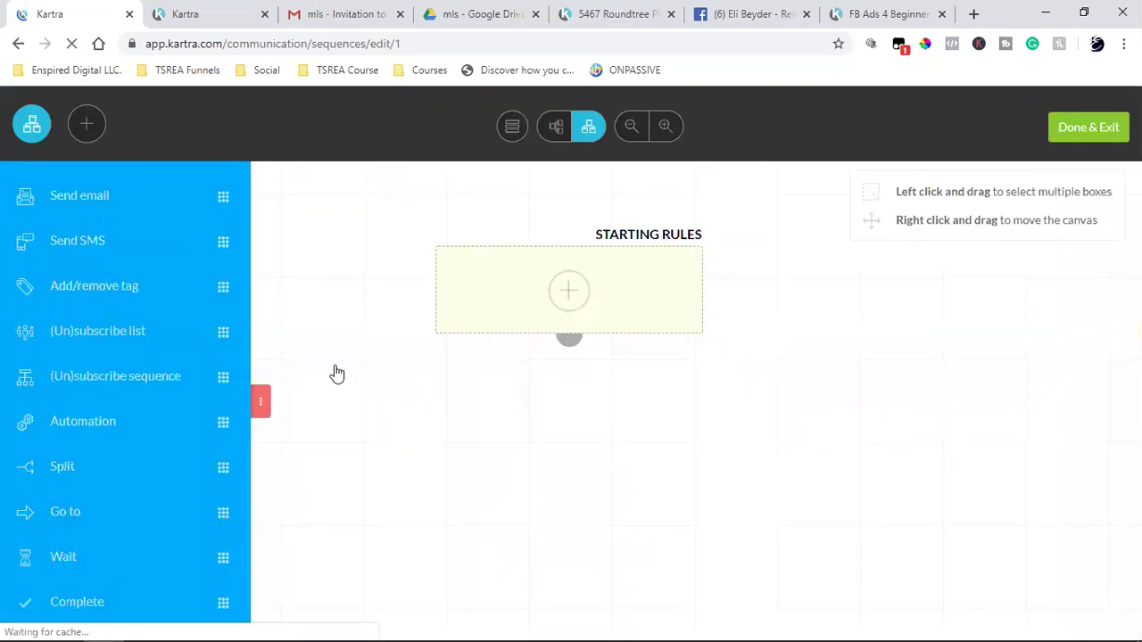
click(261, 406)
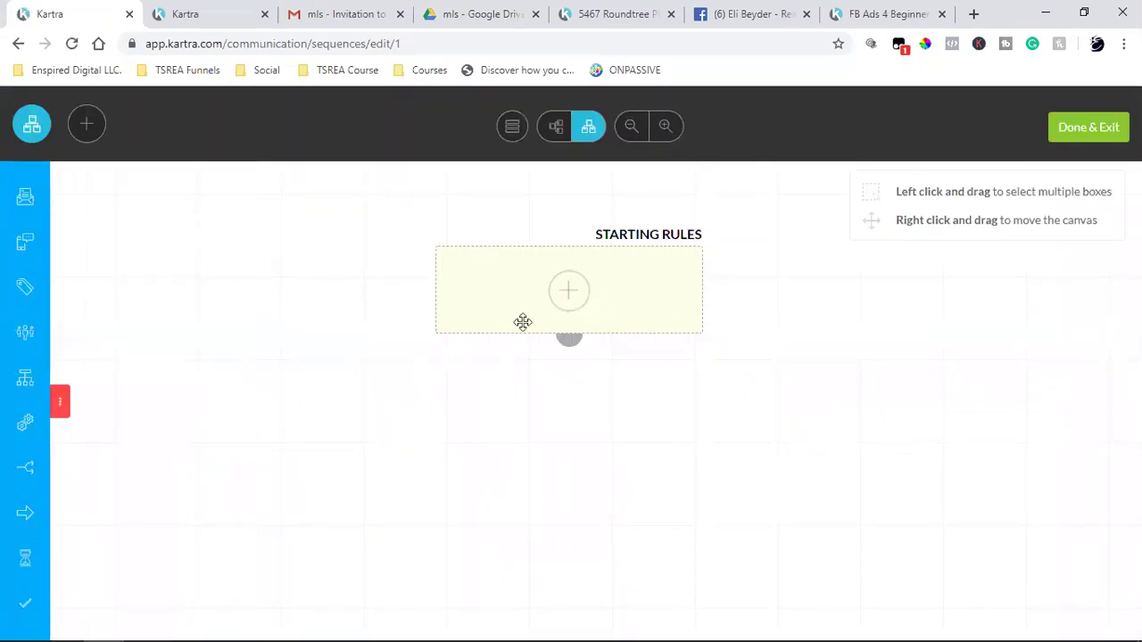
click(579, 287)
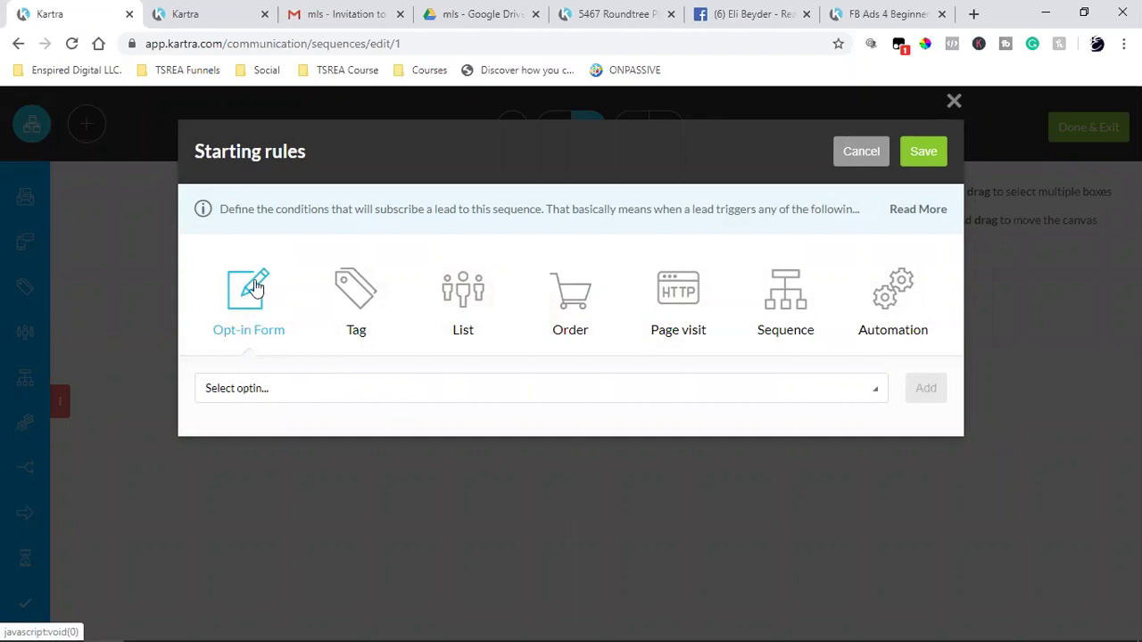
click(280, 388)
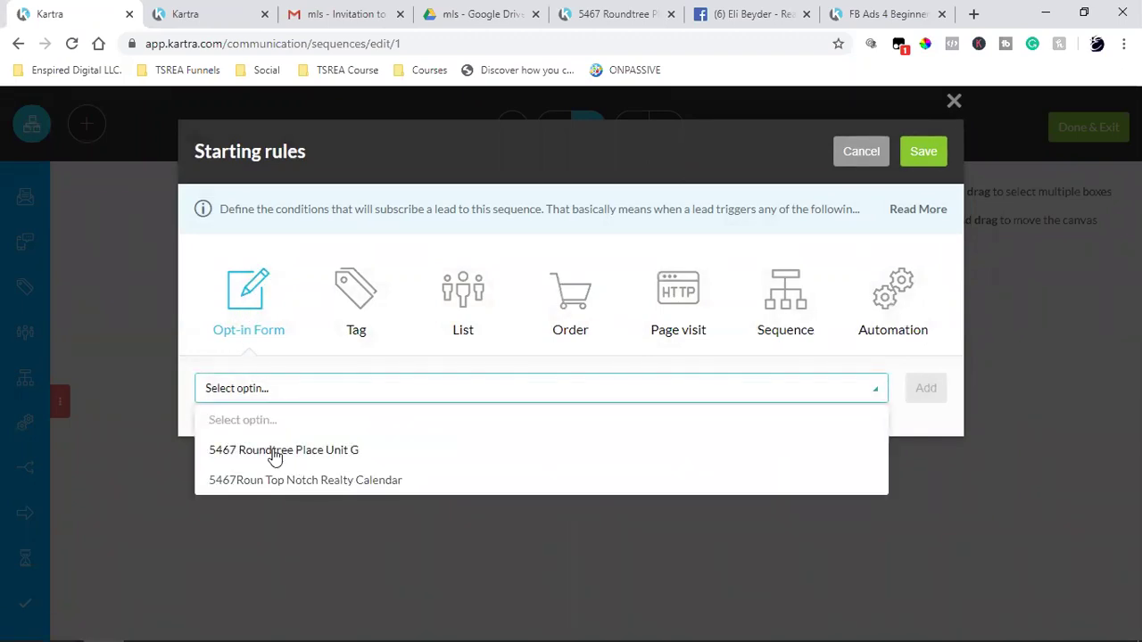
click(275, 452)
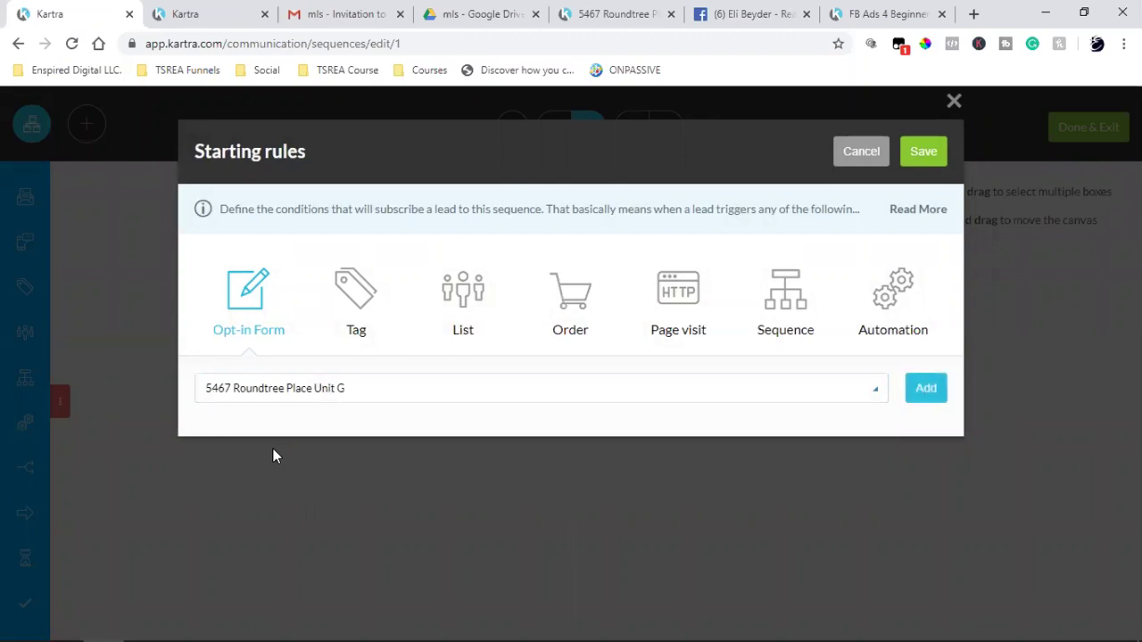
click(925, 390)
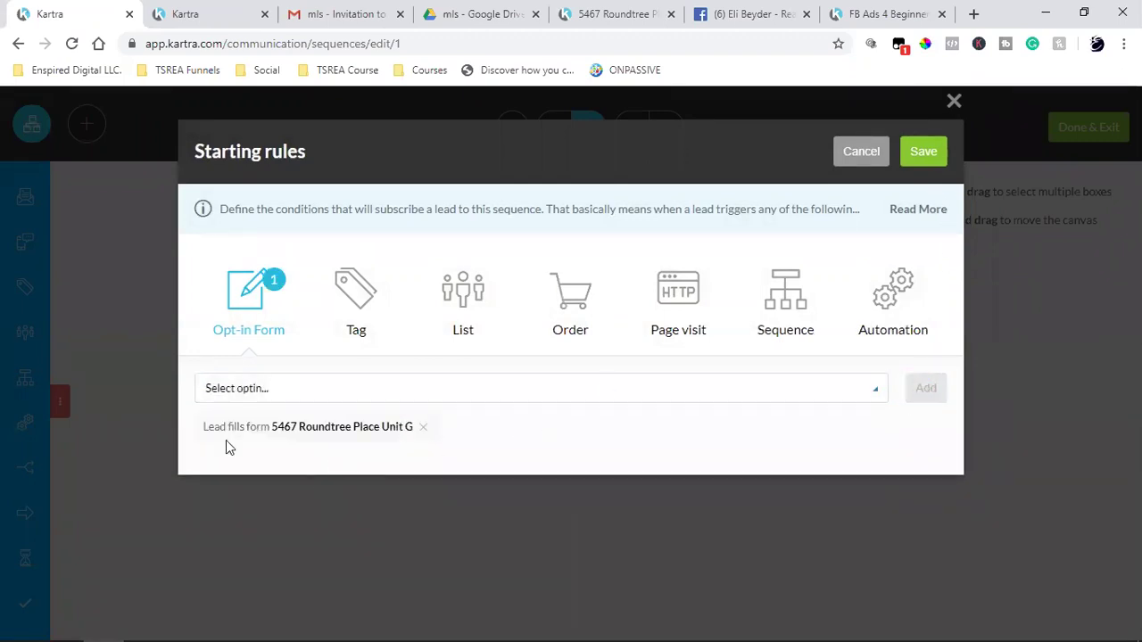
click(929, 151)
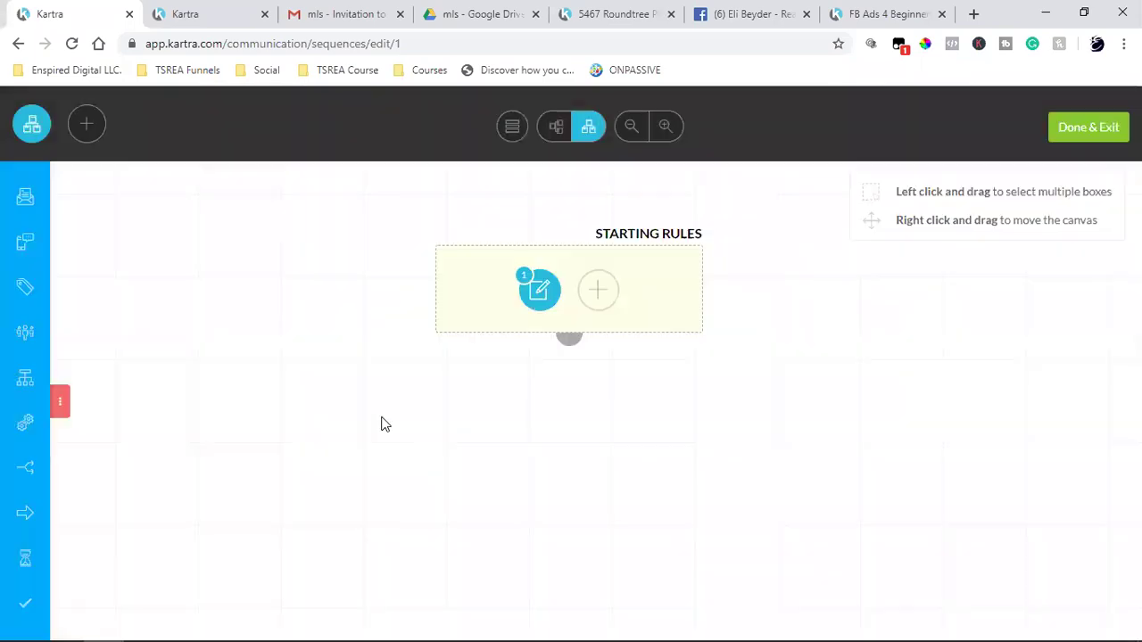
Step: Expand the toolbox and drop a Send email step below Starting rules
click(62, 401)
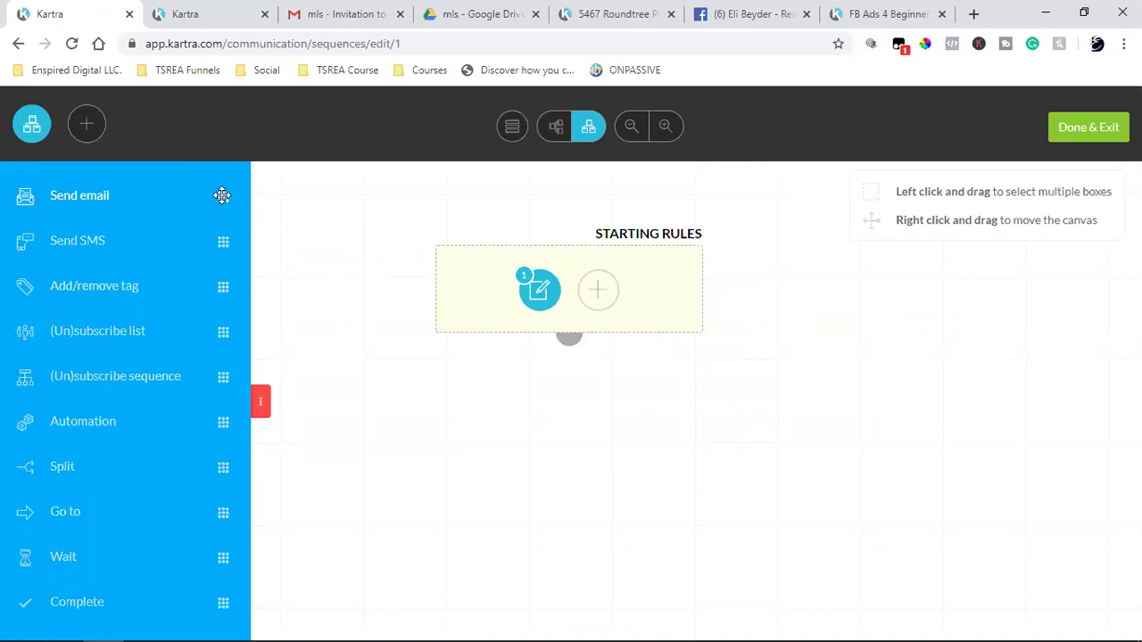
drag(222, 195, 671, 477)
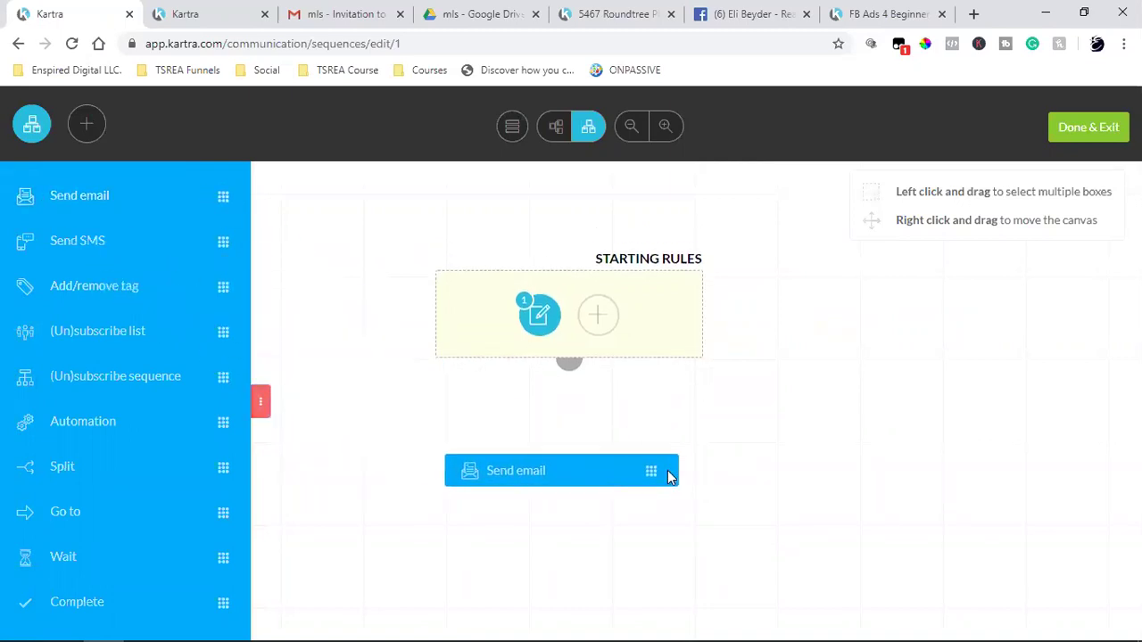
drag(671, 477, 668, 474)
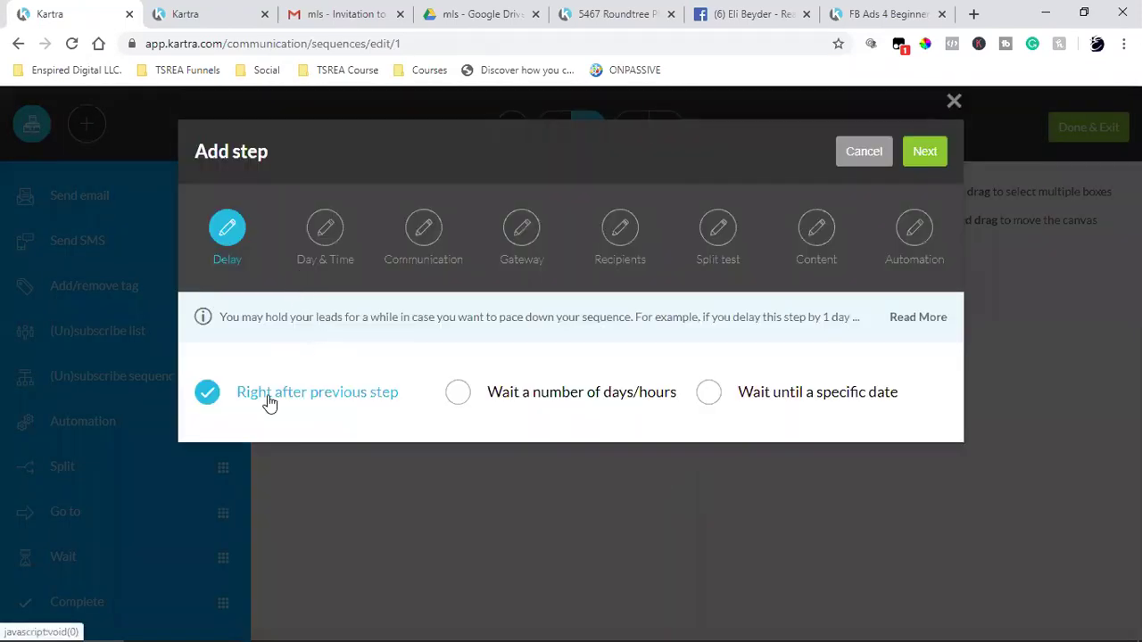
Step: Set a 1-day wait delay, keep all seven days at any time, and continue
click(457, 394)
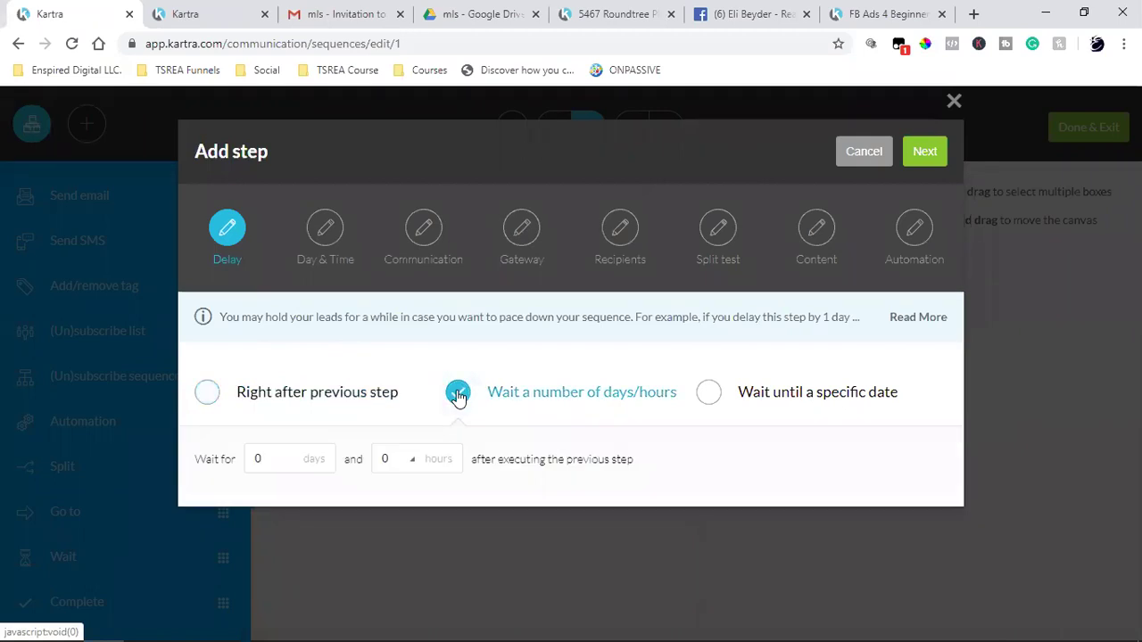
double_click(287, 461)
text(1)
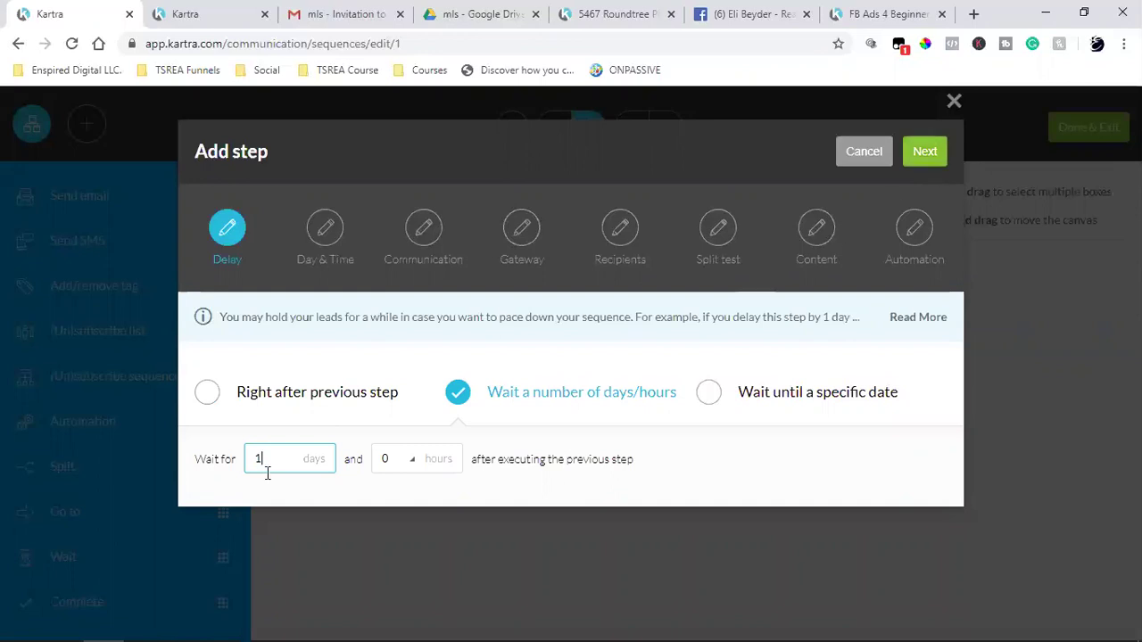
click(911, 164)
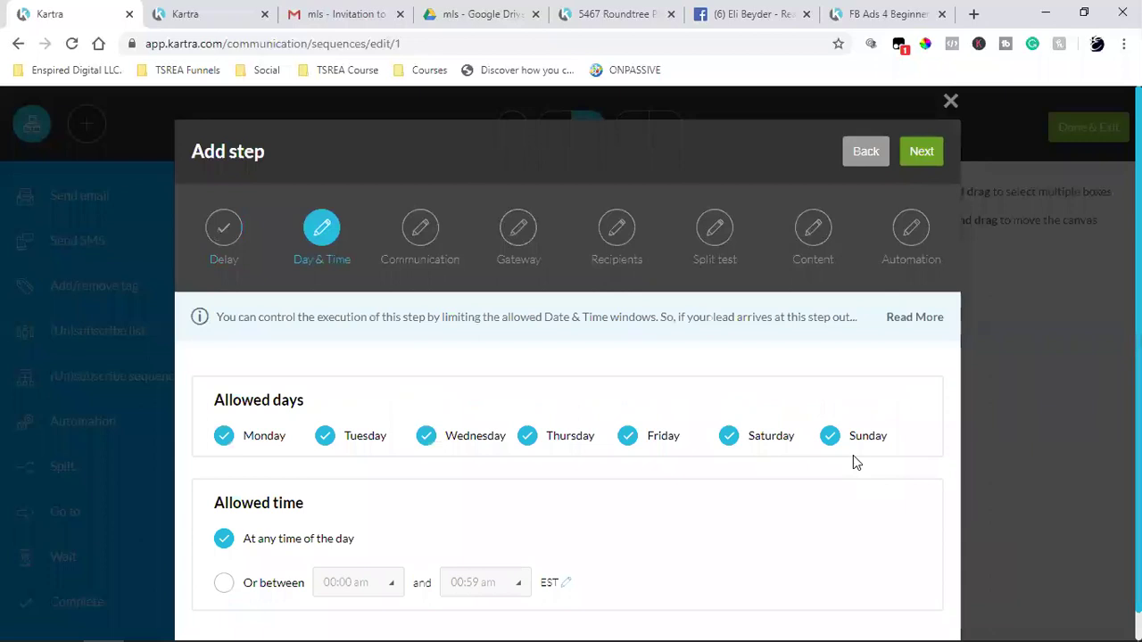
scroll(805, 453, down, 1)
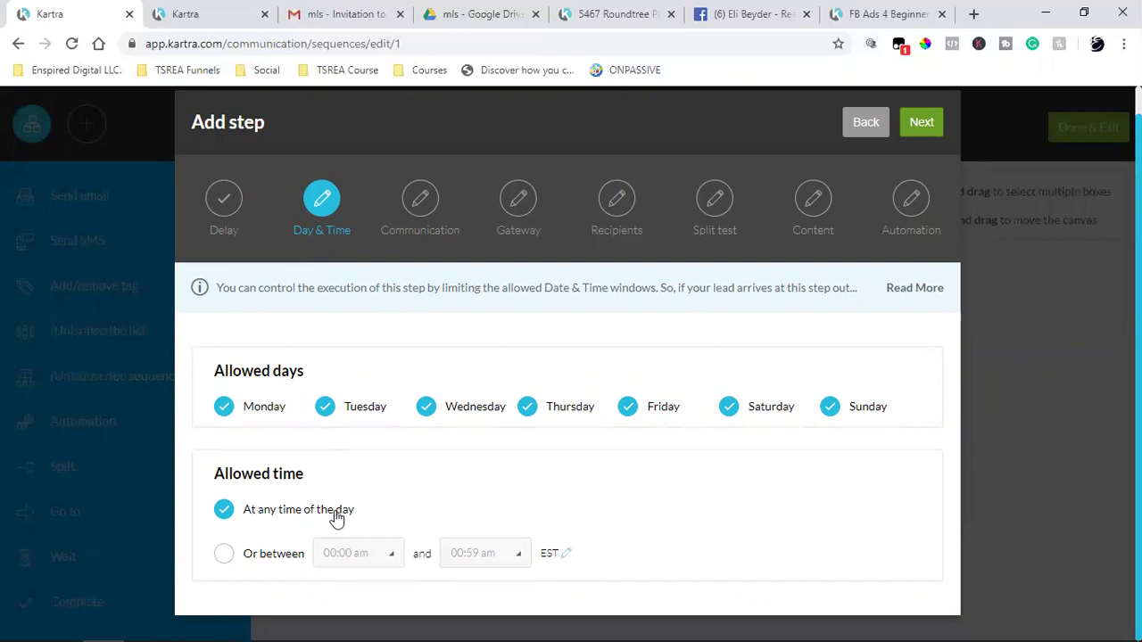
click(922, 122)
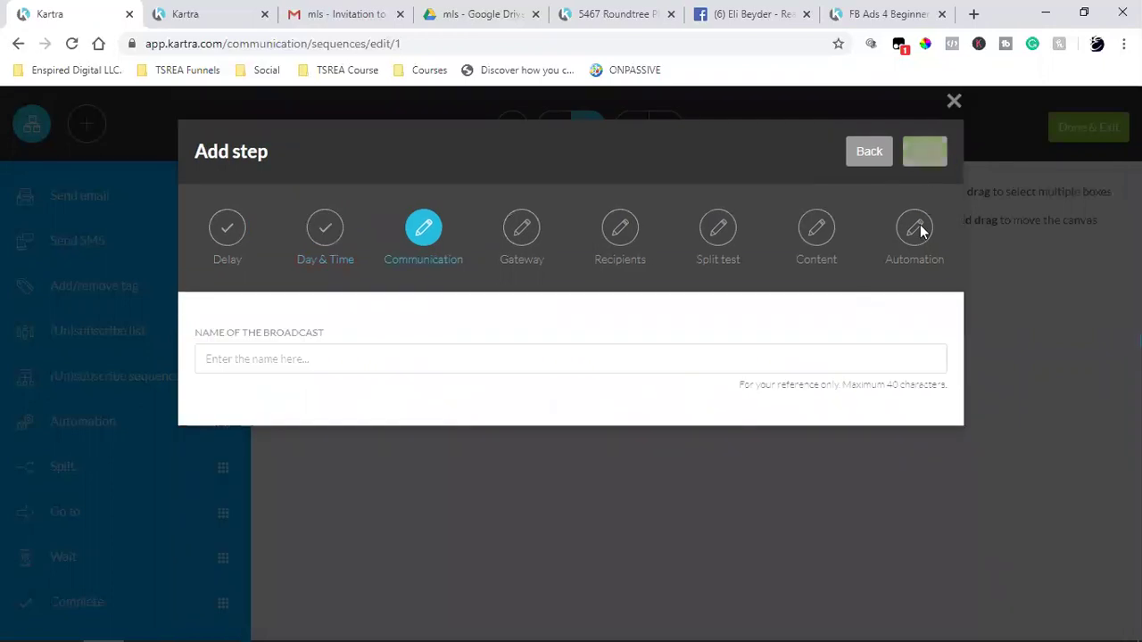
Step: Name the new email step '2nd email'
click(334, 361)
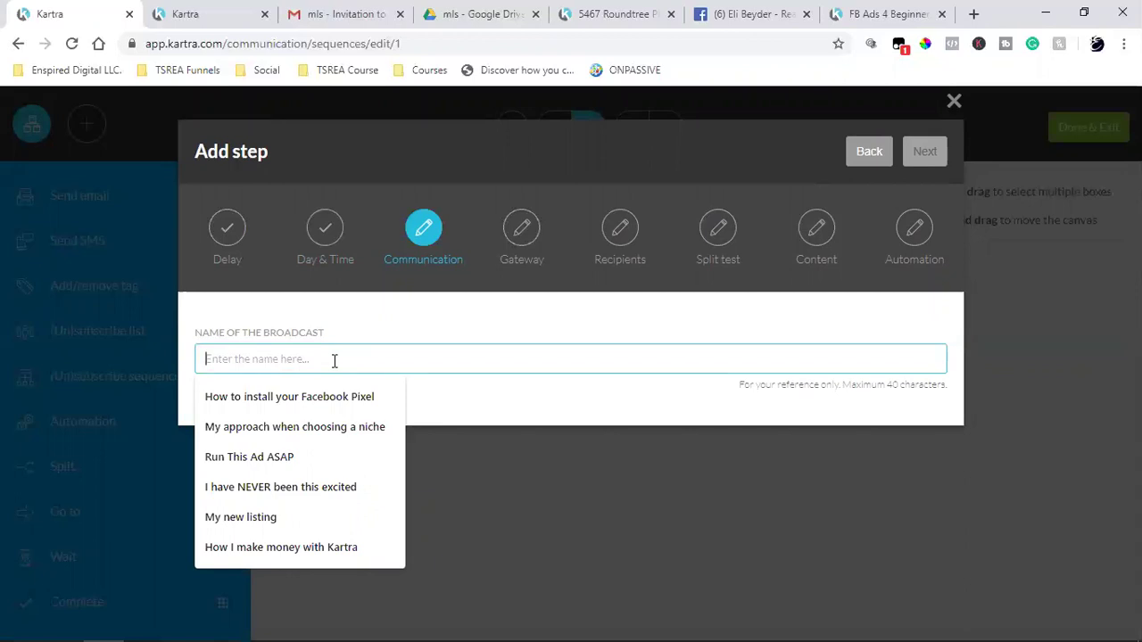
text(1st email)
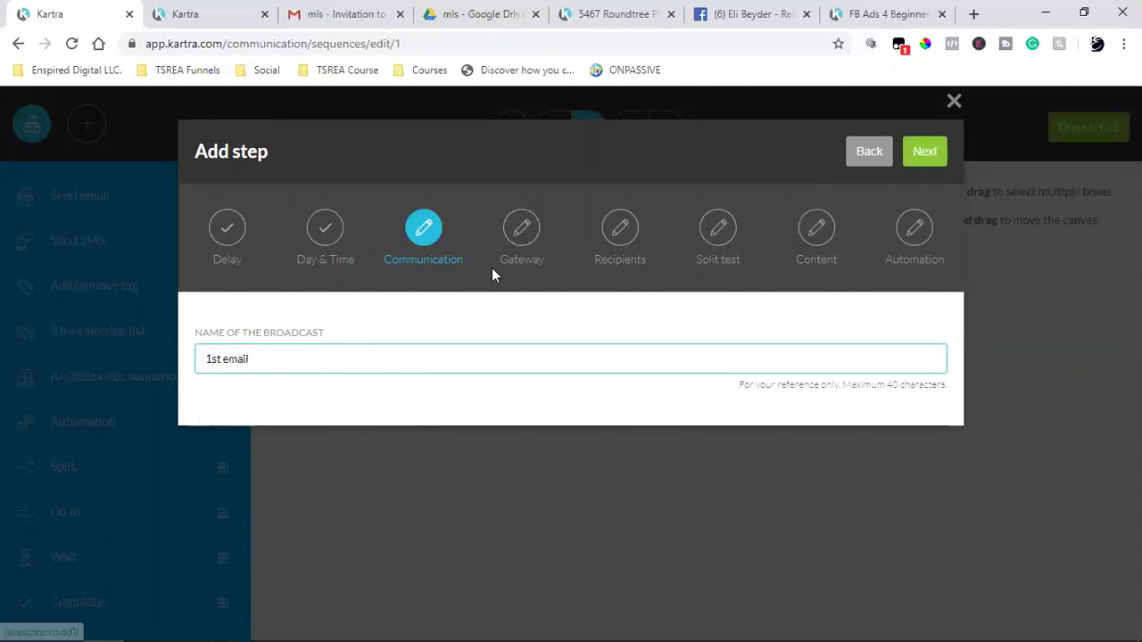
key(BackSpace)
key(BackSpace)
key(BackSpace)
key(BackSpace)
key(BackSpace)
key(BackSpace)
key(BackSpace)
key(BackSpace)
key(BackSpace)
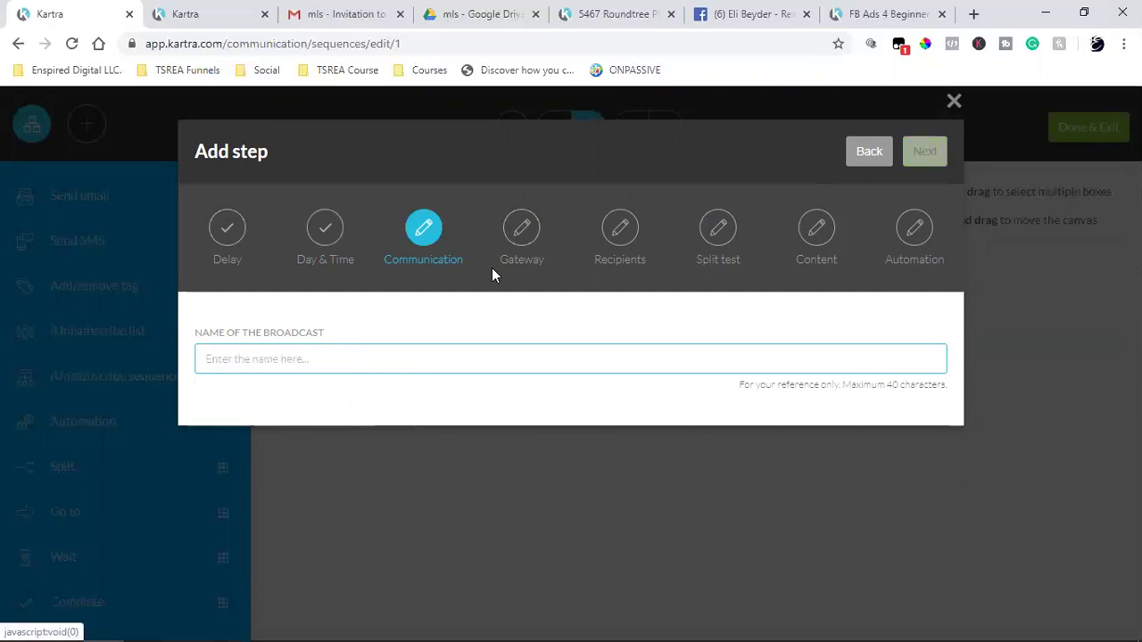
text(2nd email)
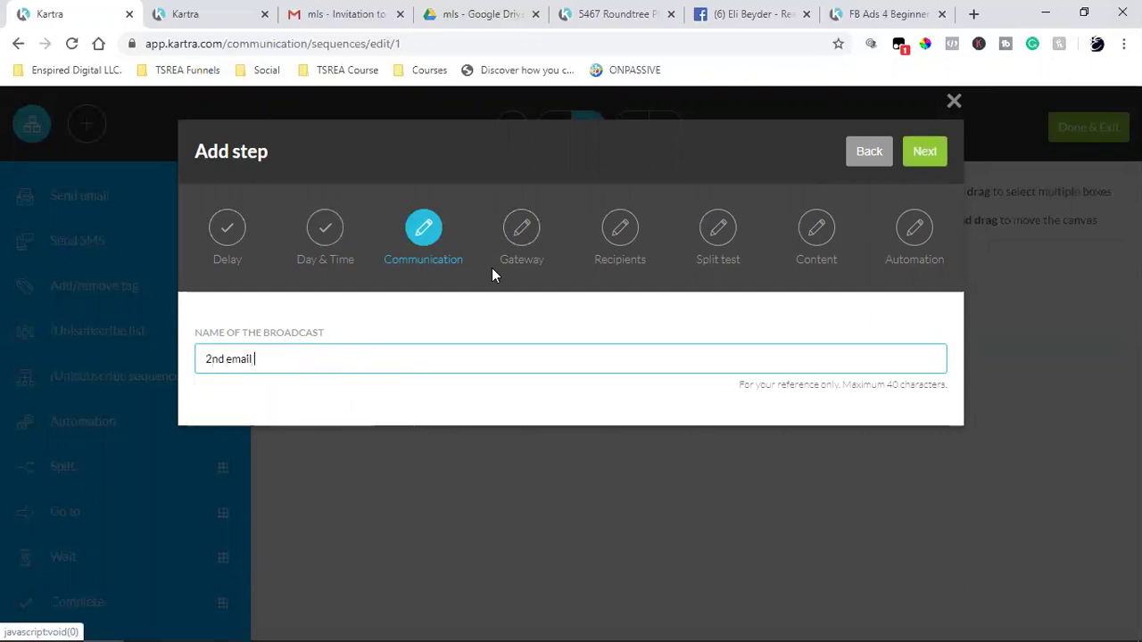
Step: Copy the send-from address into the Reply-To field so both match, then continue to Recipients
click(922, 155)
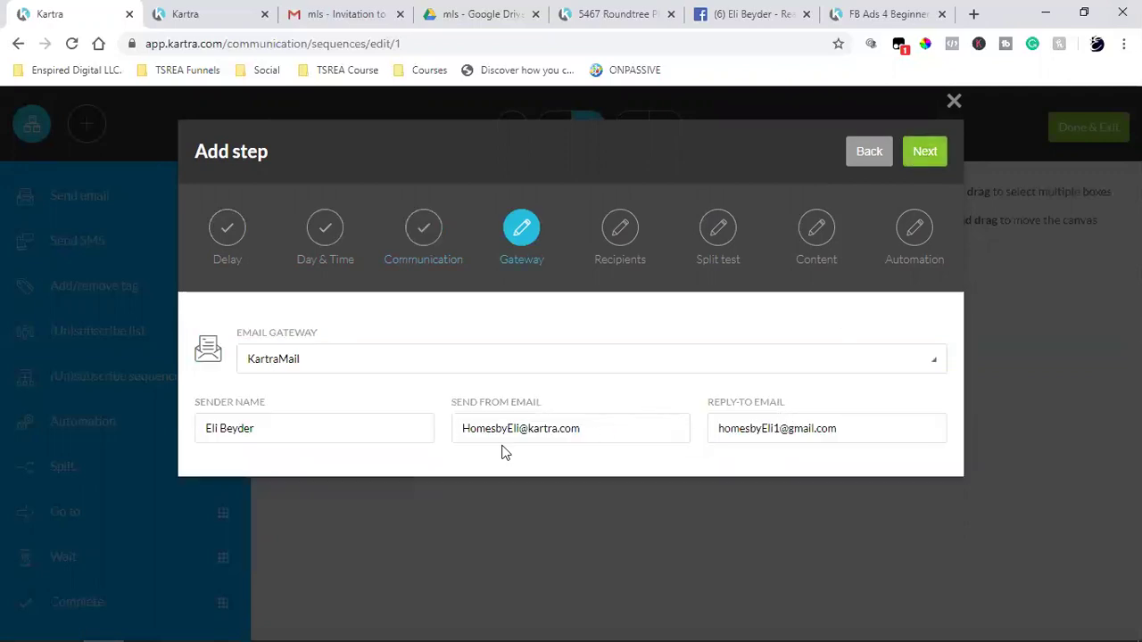
triple_click(533, 432)
right_click(534, 432)
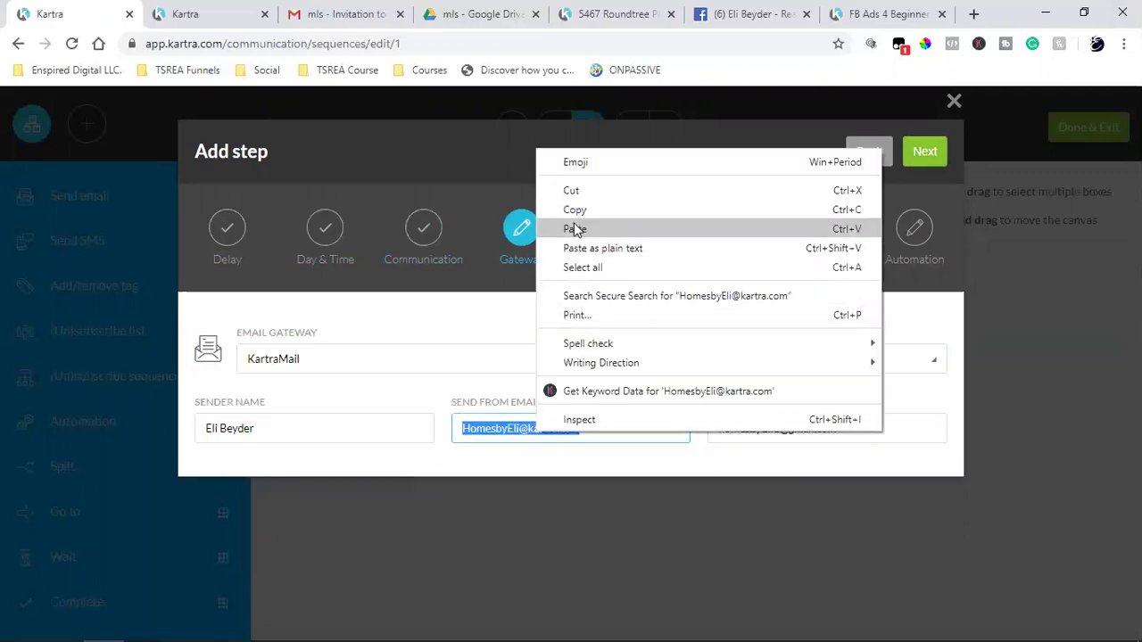
click(598, 211)
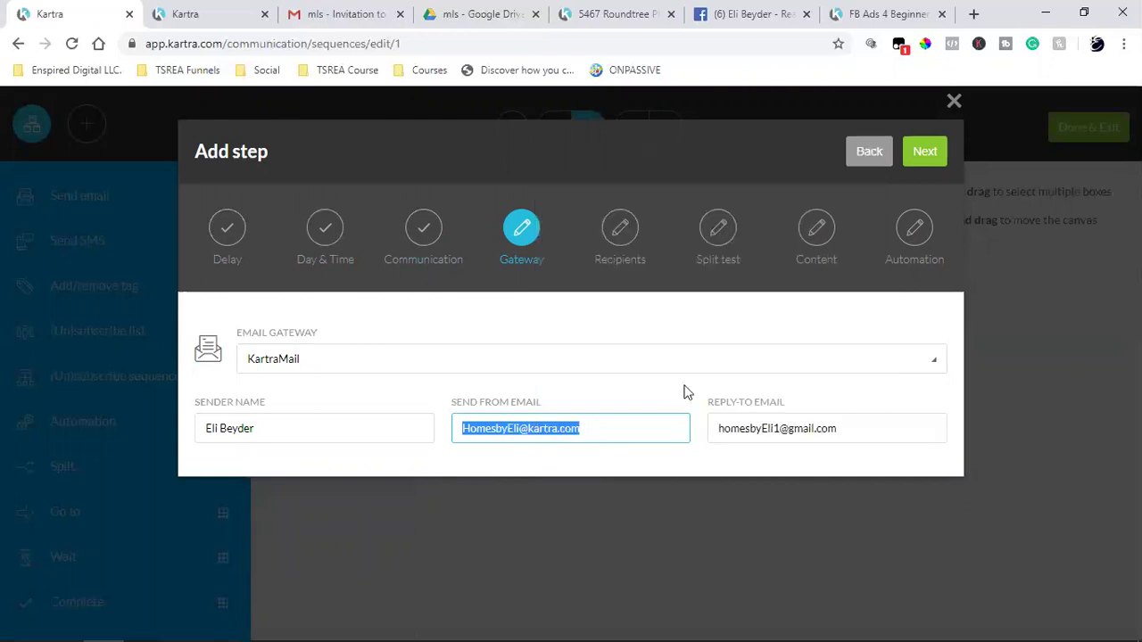
triple_click(799, 432)
key(ctrl+v)
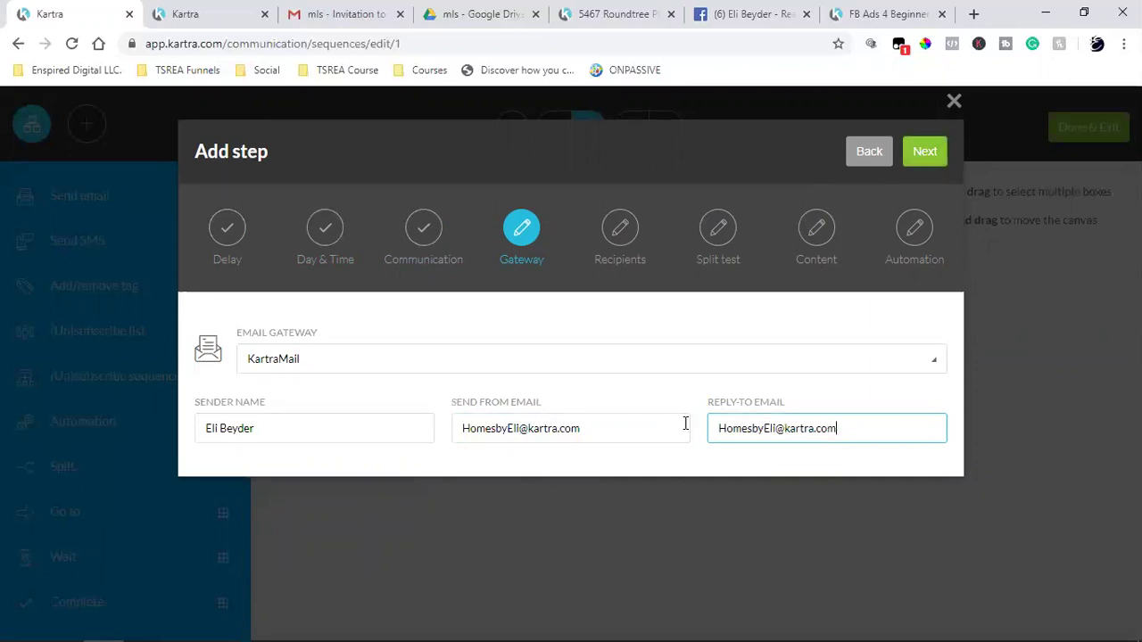
triple_click(490, 429)
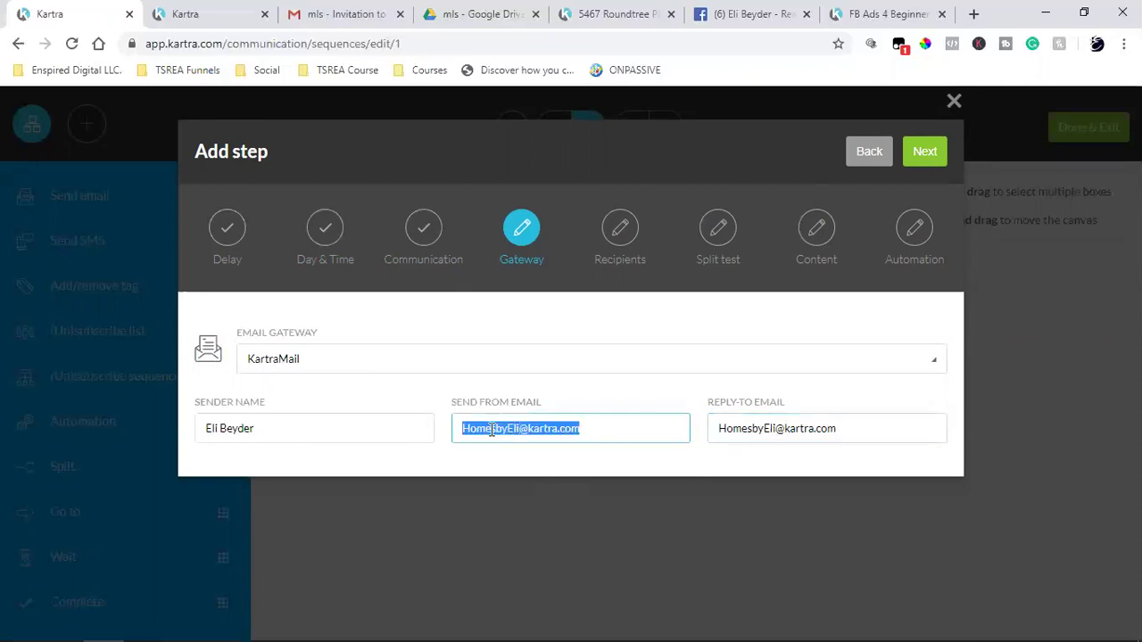
triple_click(779, 429)
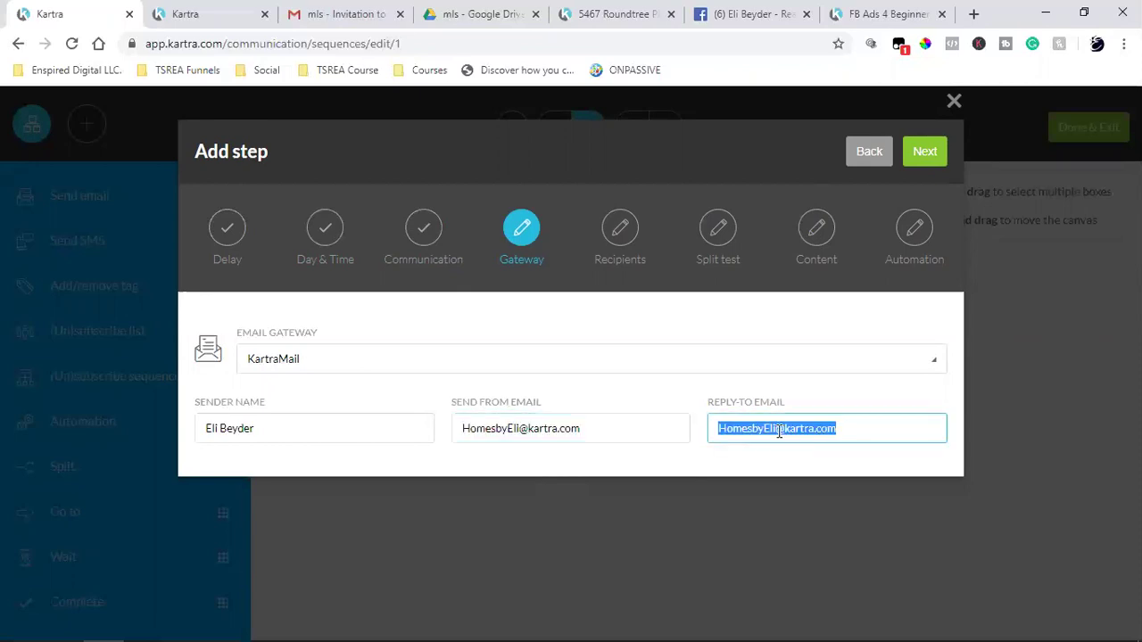
click(795, 306)
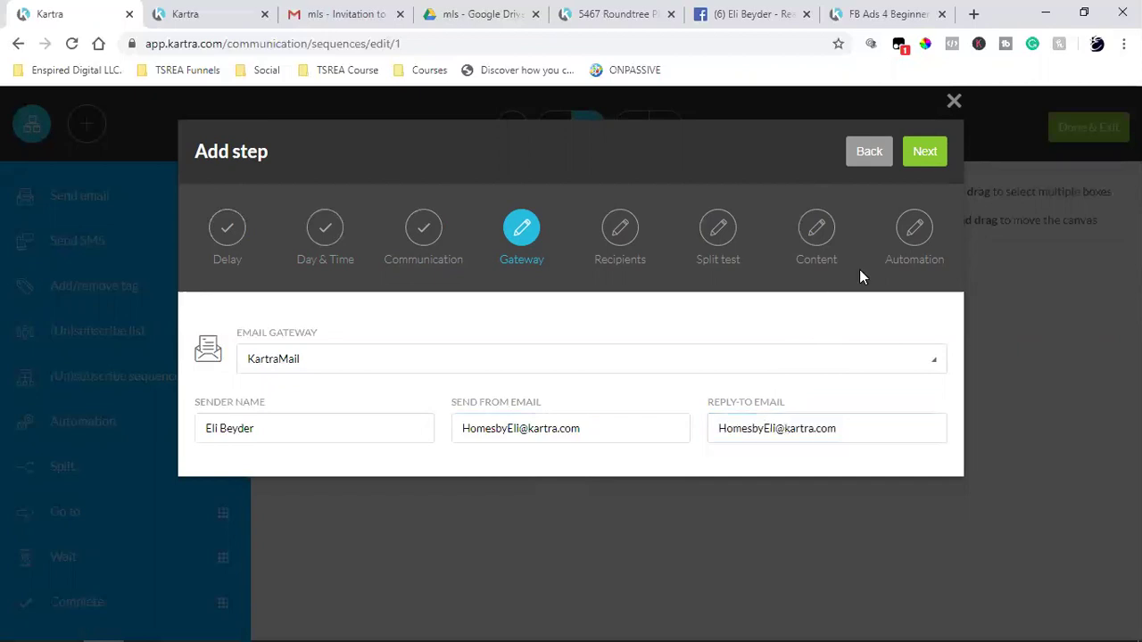
click(921, 157)
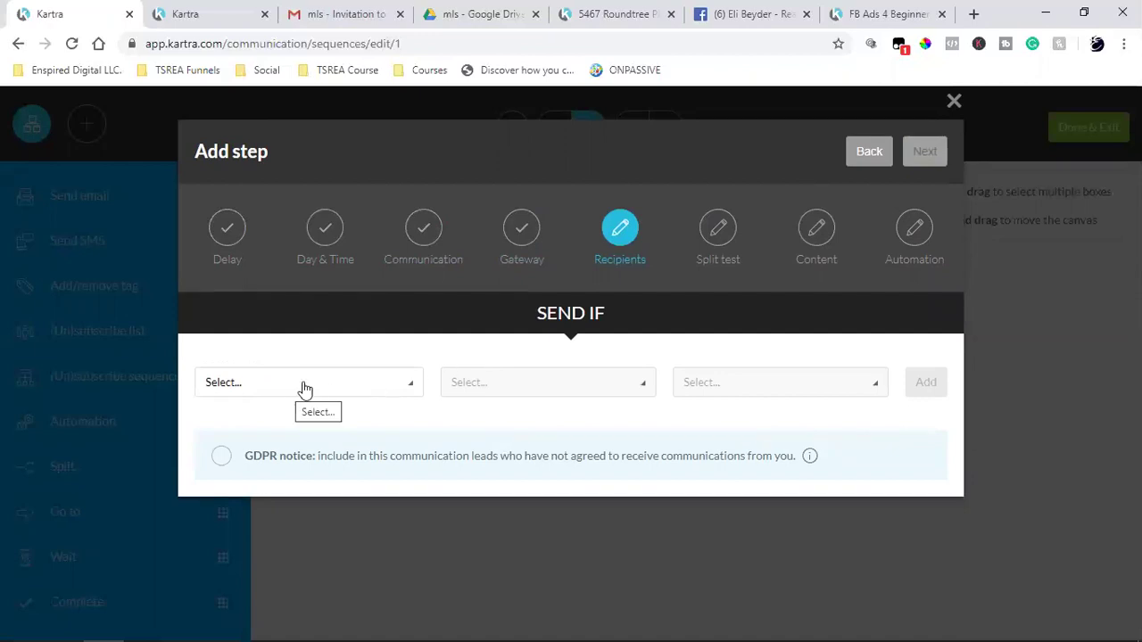
Step: Send only to subscribers of the property's list, as a single email with no A/B split
click(252, 390)
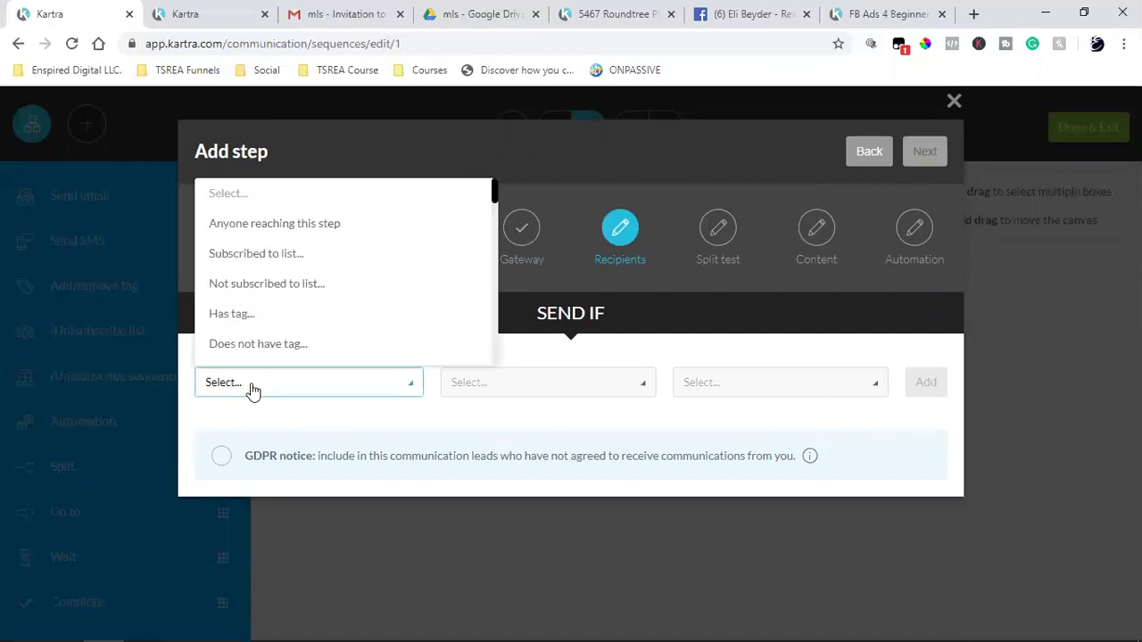
click(292, 255)
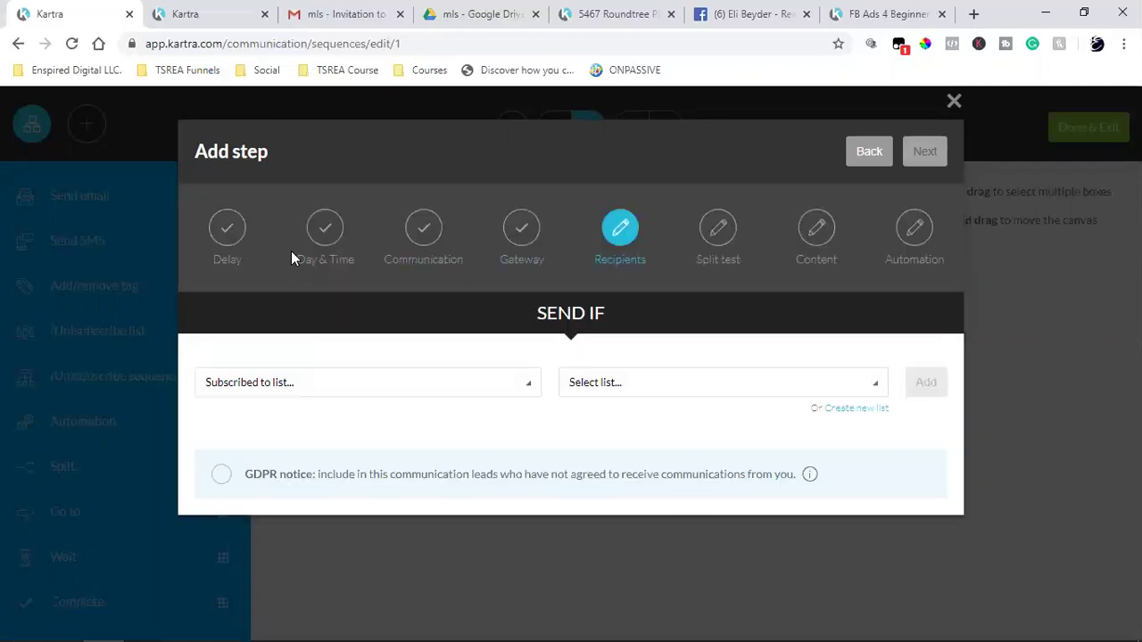
click(669, 382)
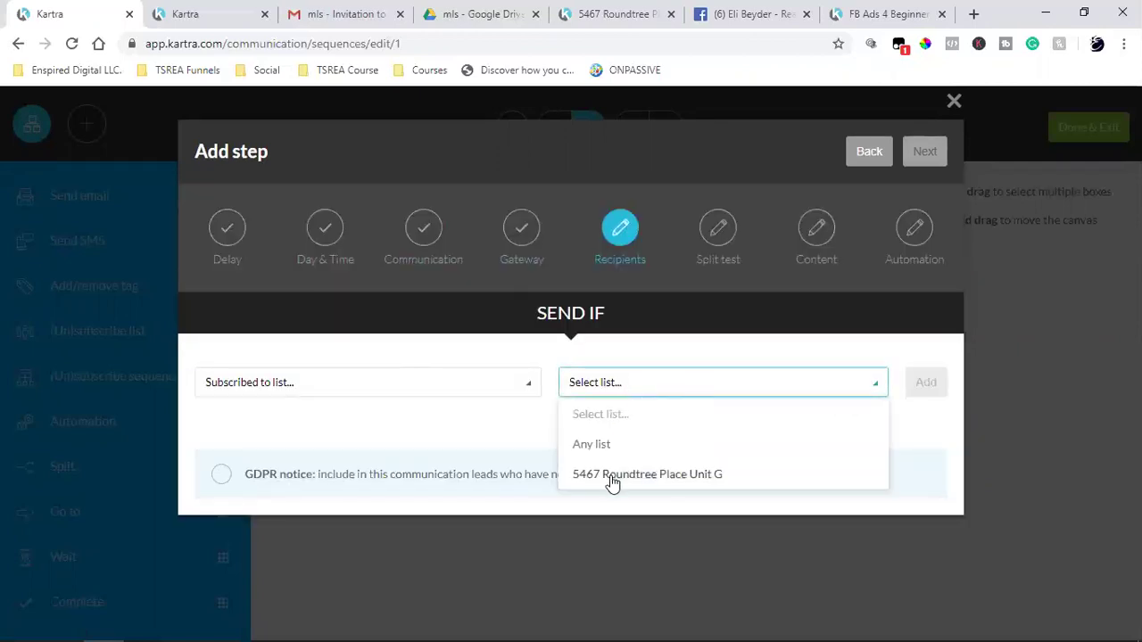
click(669, 474)
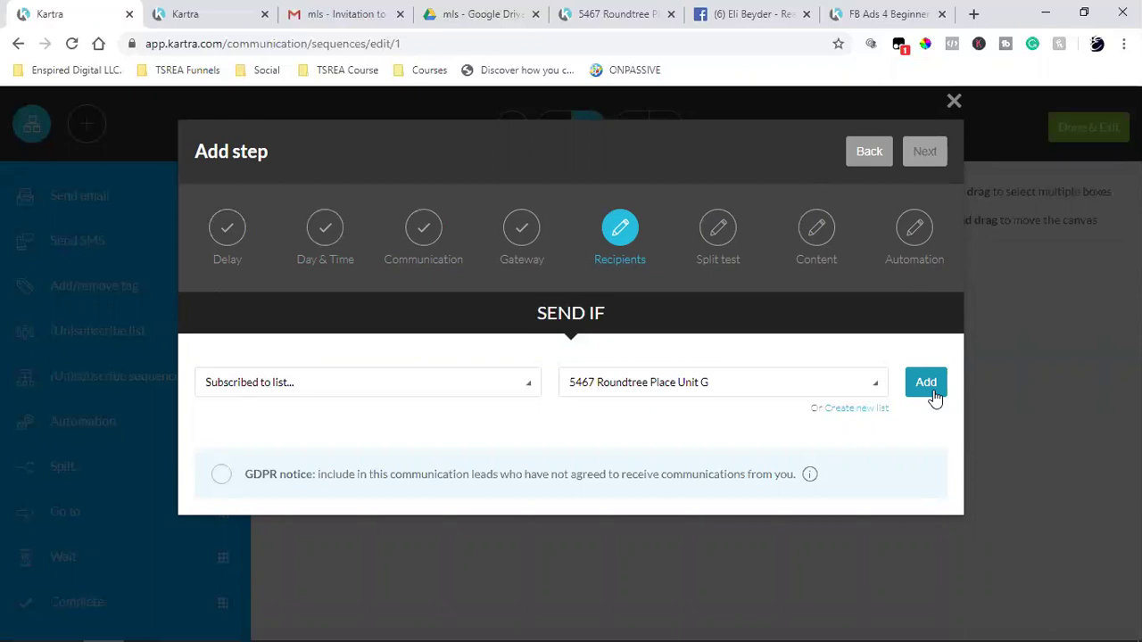
click(933, 392)
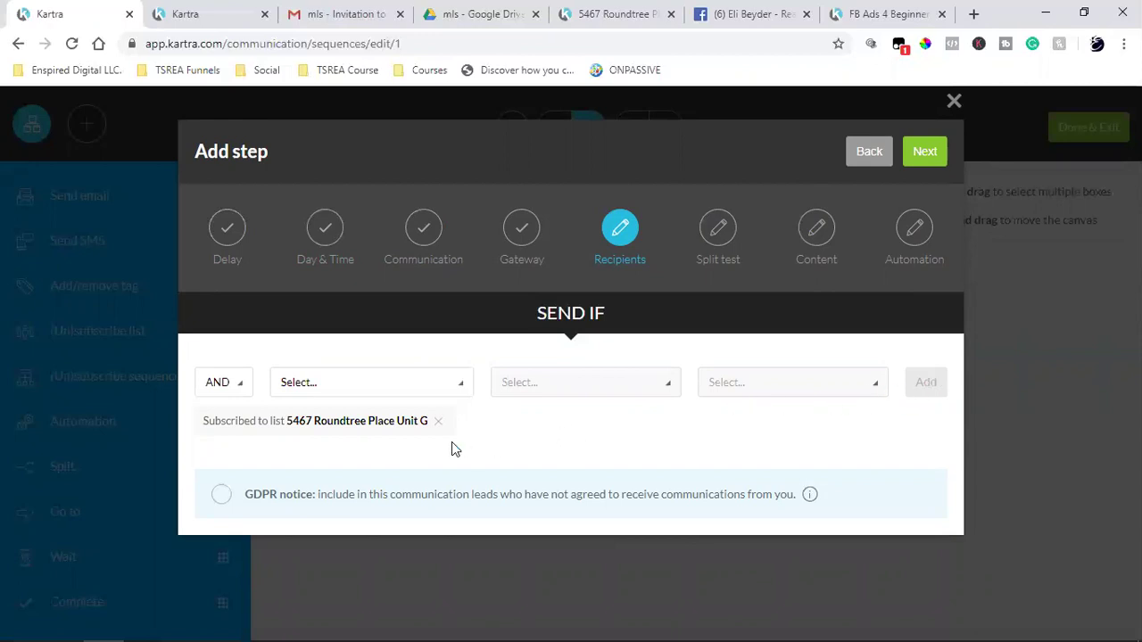
click(923, 151)
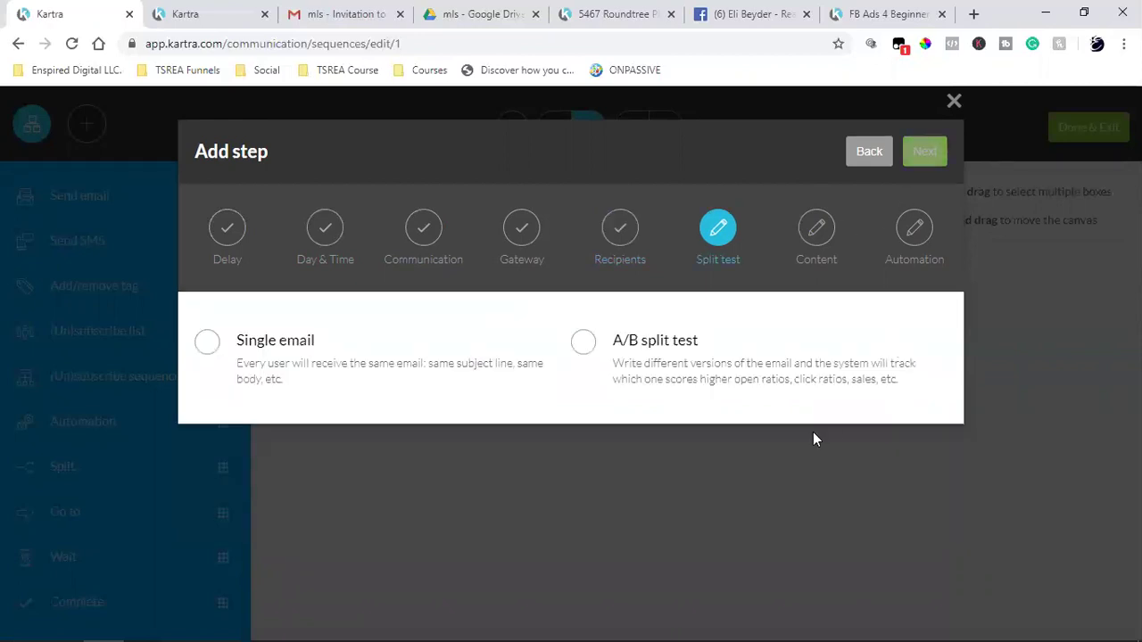
click(265, 364)
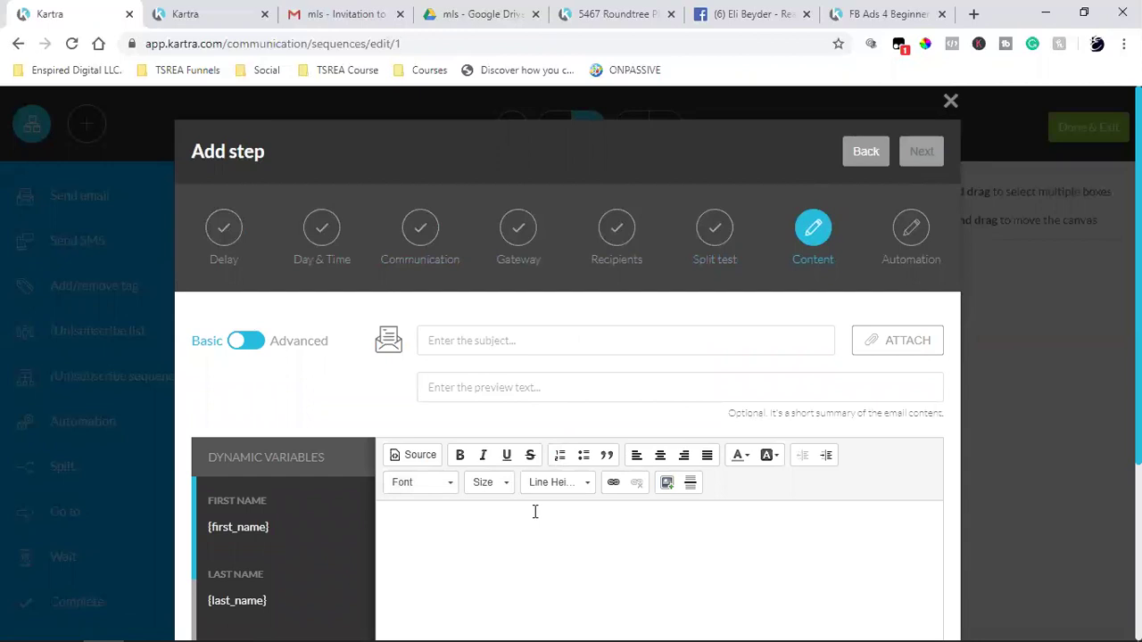
Step: Switch the email to the Advanced drag-and-drop editor and expand the design template categories
scroll(534, 511, down, 3)
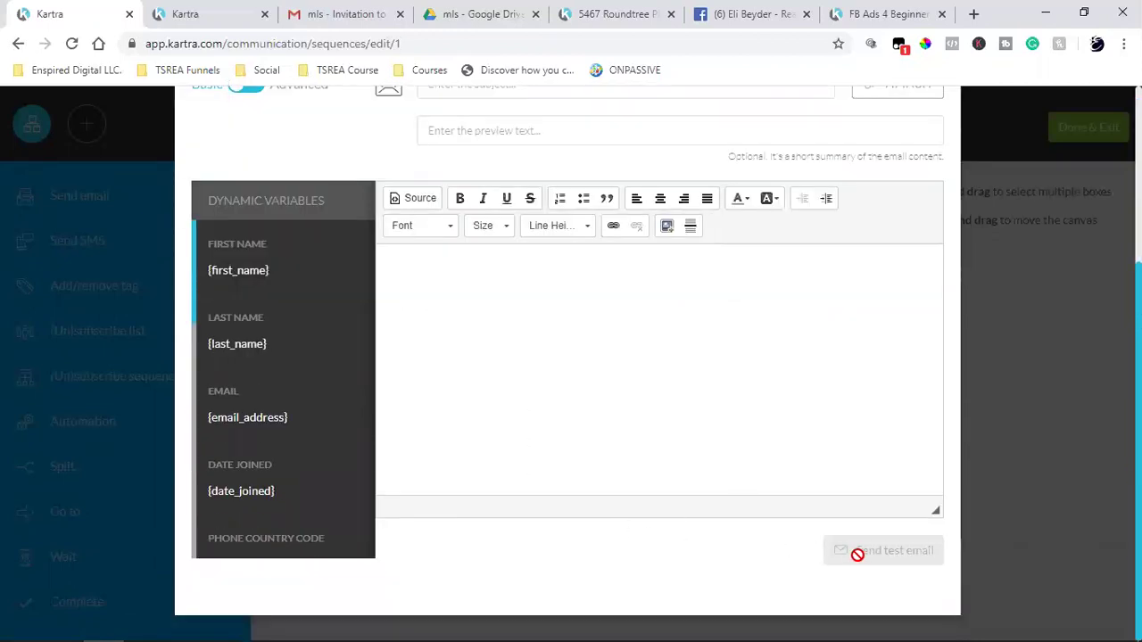
scroll(300, 277, up, 2)
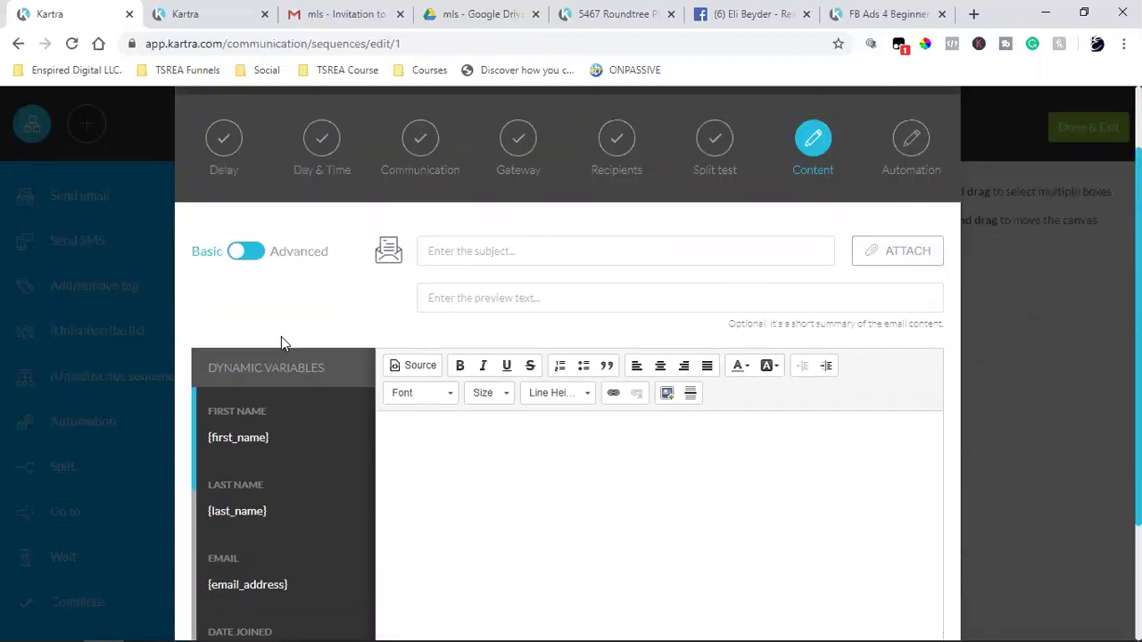
click(255, 256)
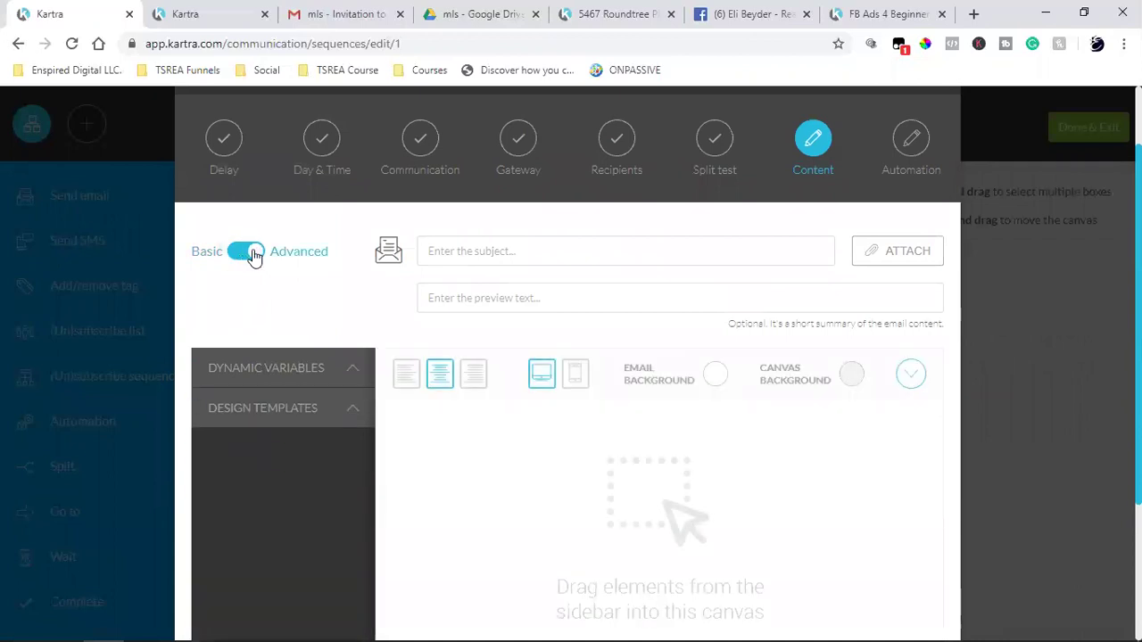
click(265, 419)
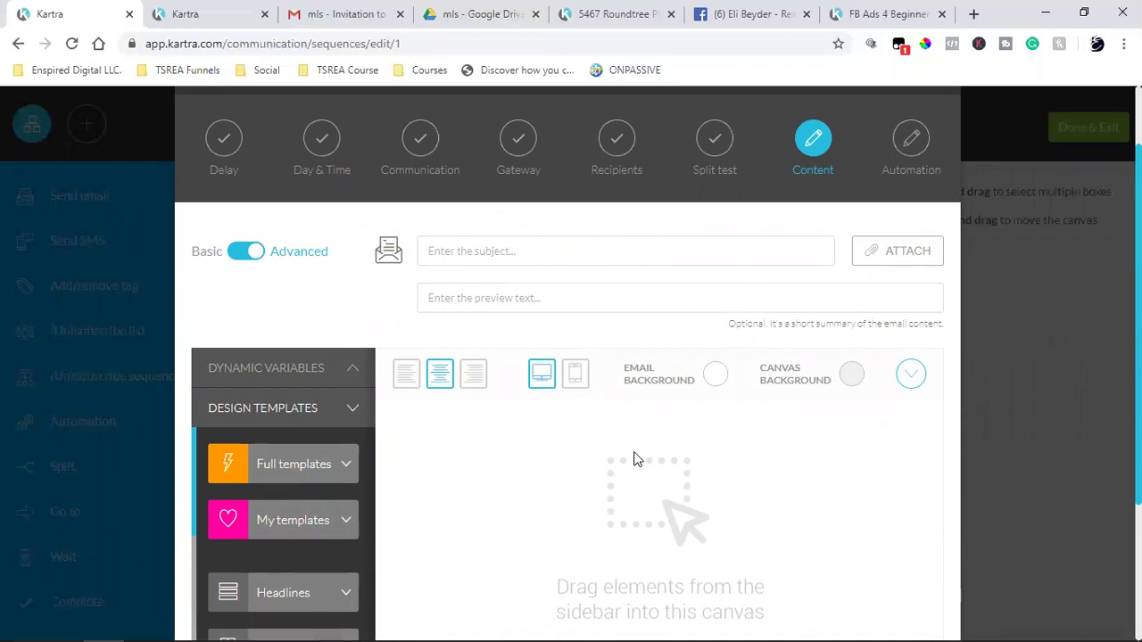
scroll(635, 459, down, 2)
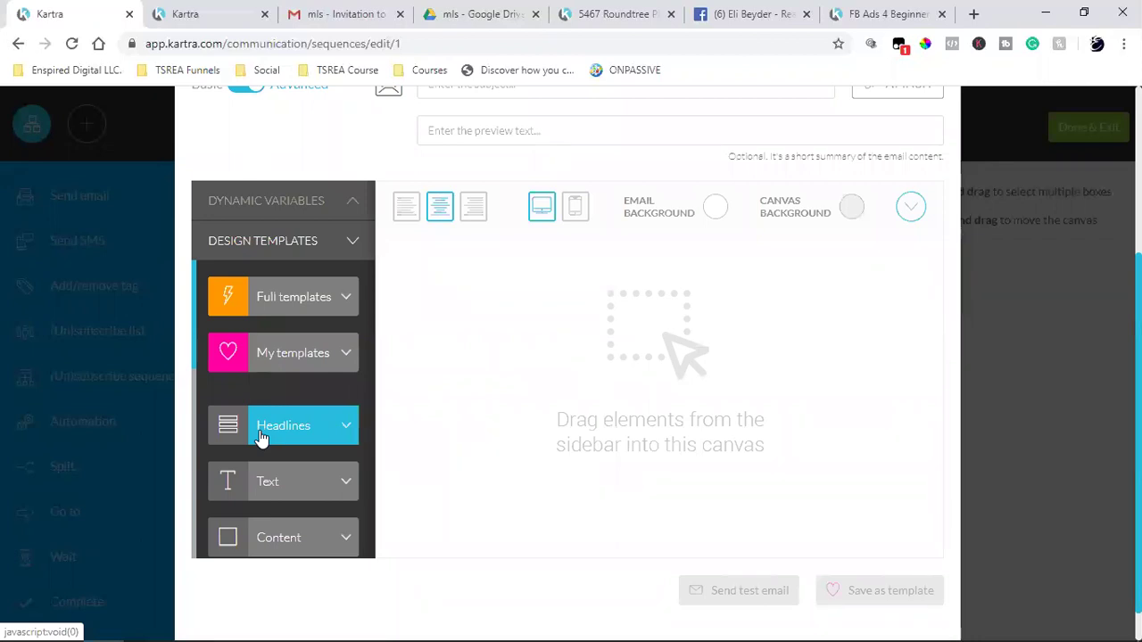
scroll(261, 437, up, 3)
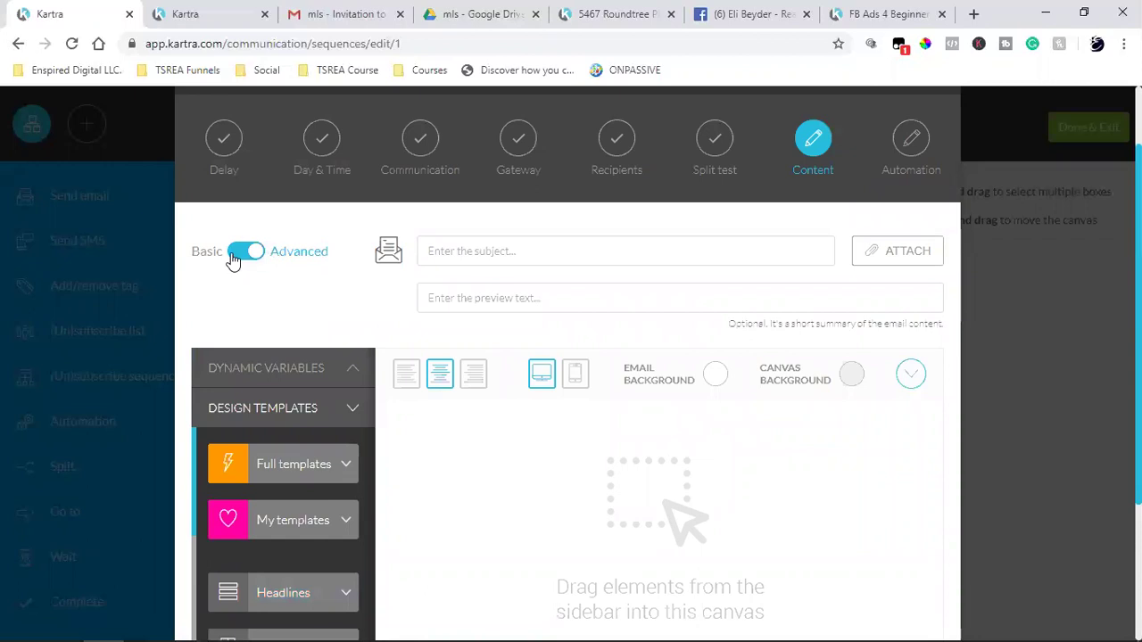
click(235, 257)
click(249, 256)
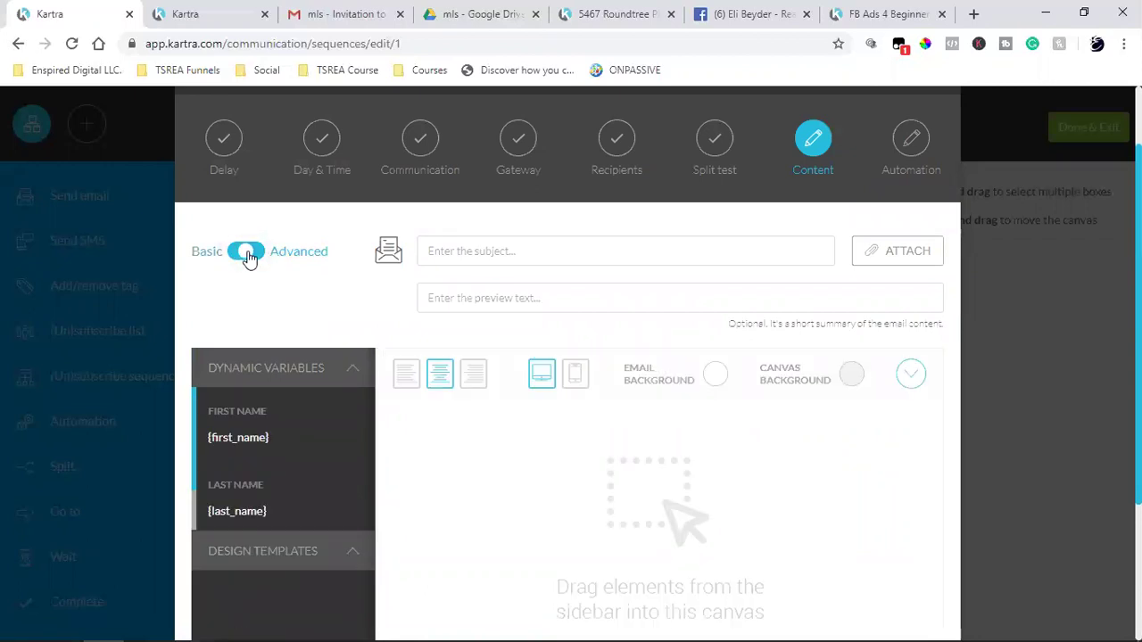
click(288, 410)
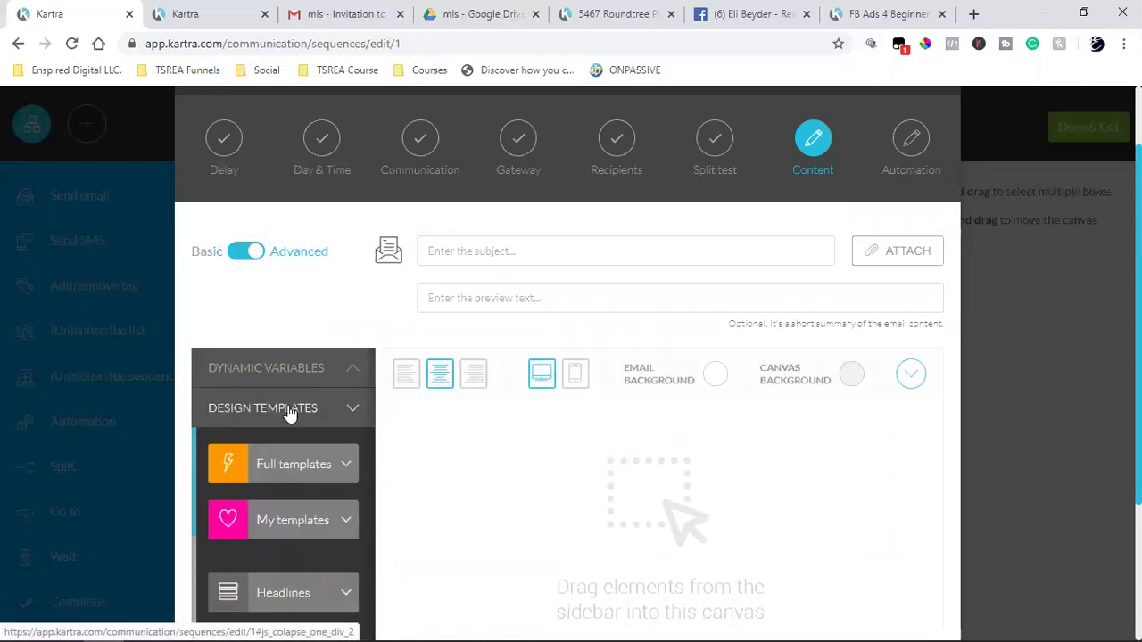
scroll(288, 412, down, 2)
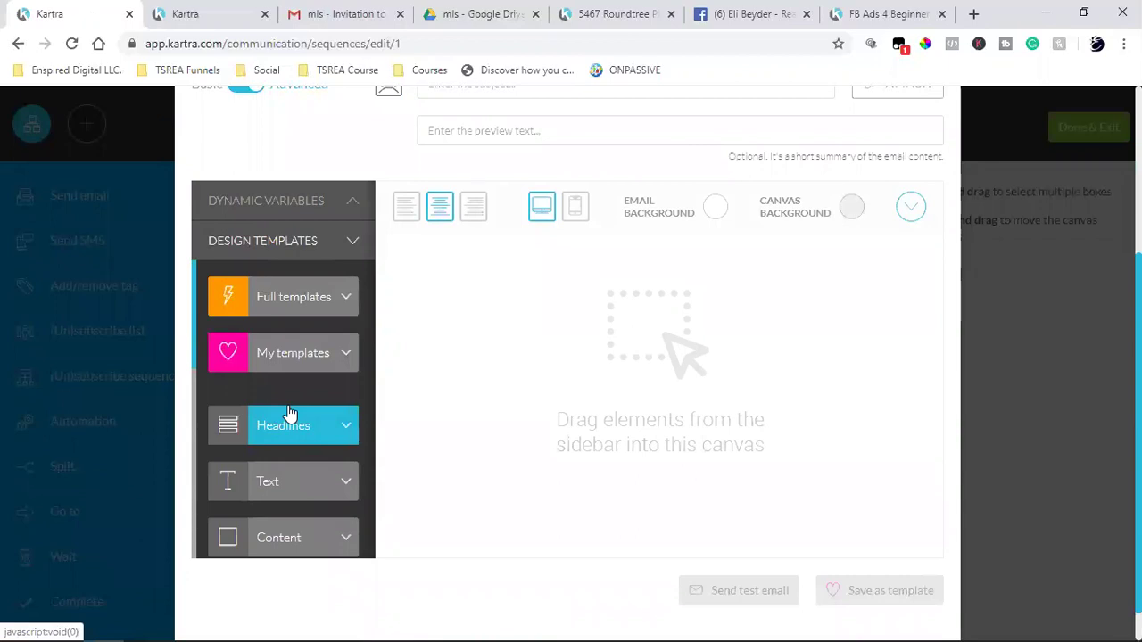
Step: Place a LABORE ET DOLORE. headline at the top with a lorem ipsum paragraph below
click(287, 425)
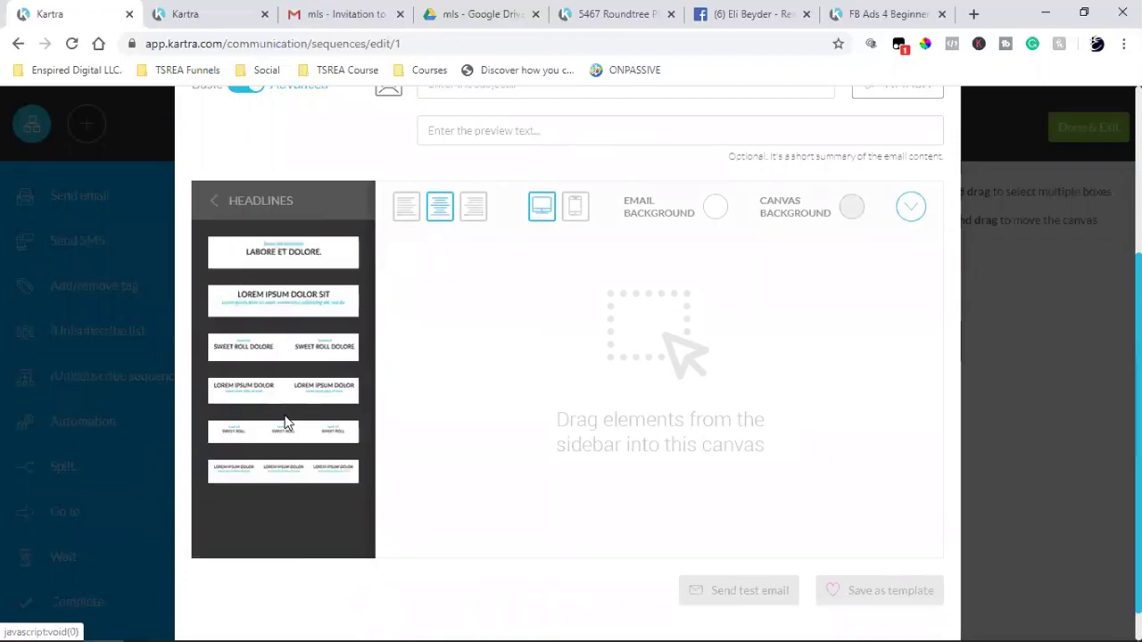
drag(282, 255, 680, 258)
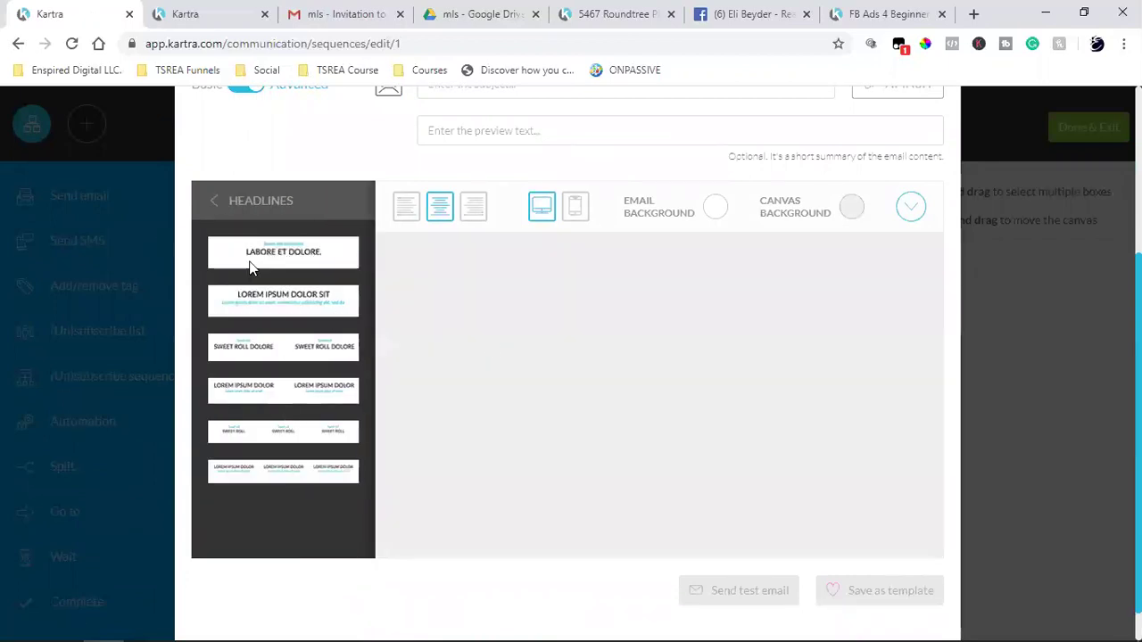
click(214, 201)
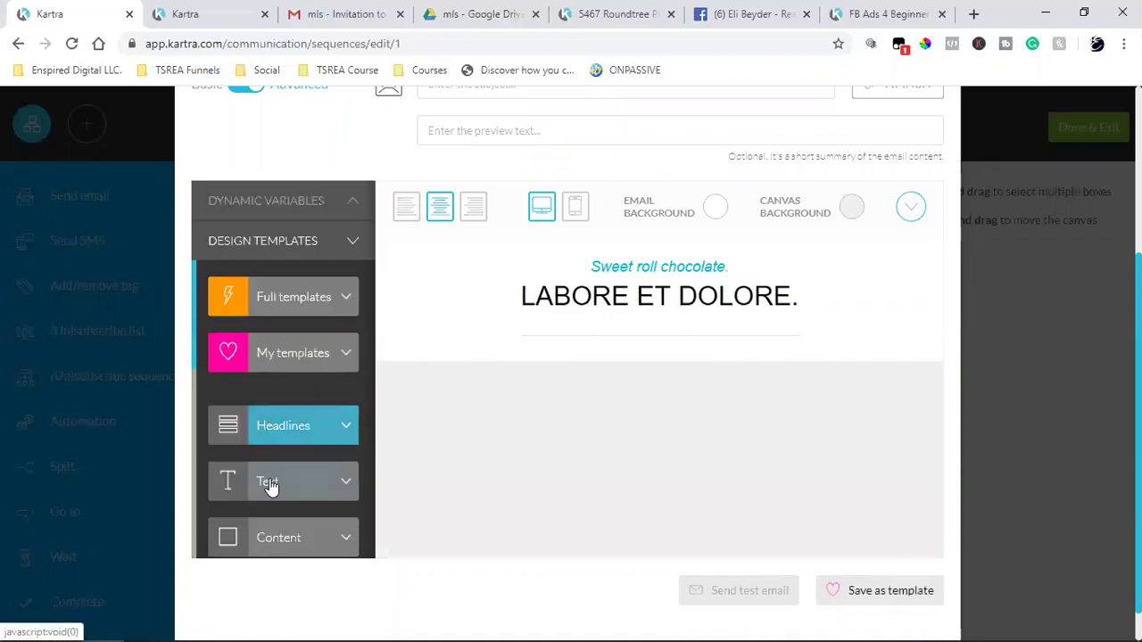
click(271, 484)
drag(496, 383, 680, 468)
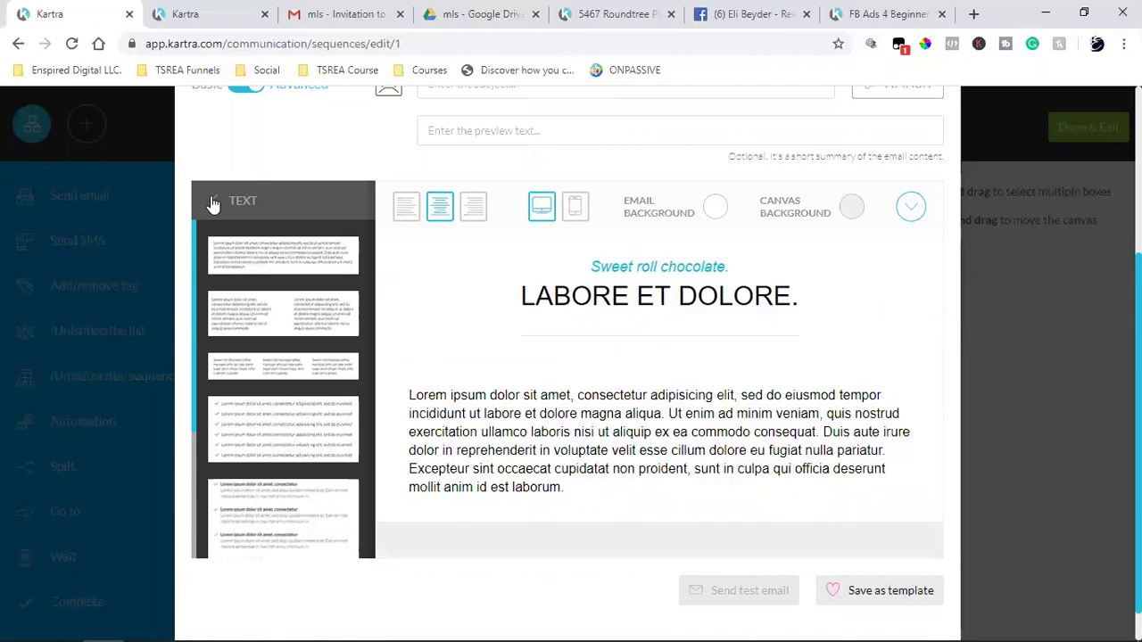
Step: Drop an image block beneath the lorem ipsum paragraph
click(215, 202)
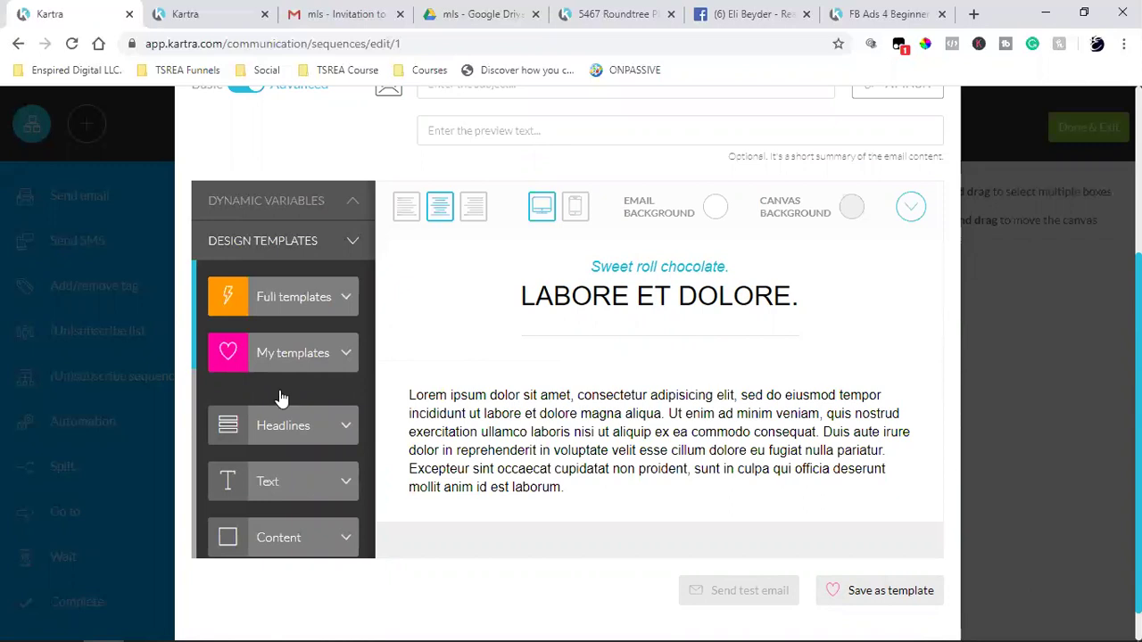
scroll(279, 393, down, 3)
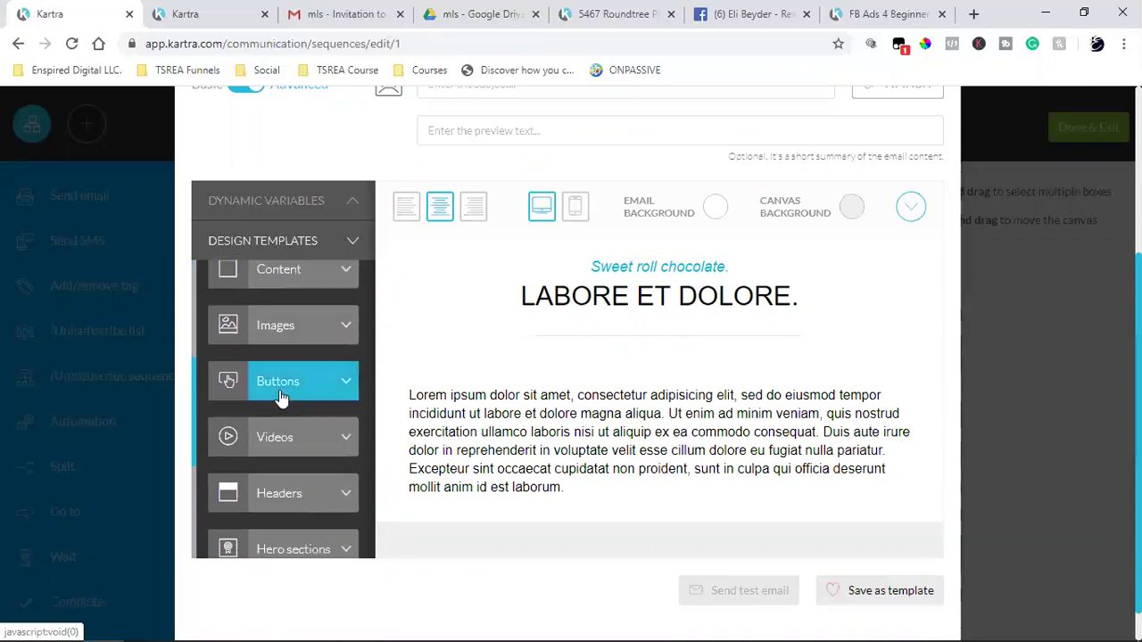
click(286, 328)
drag(267, 386, 675, 488)
Step: Replace the placeholder image with the property photo uploaded from Downloads
drag(676, 489, 678, 492)
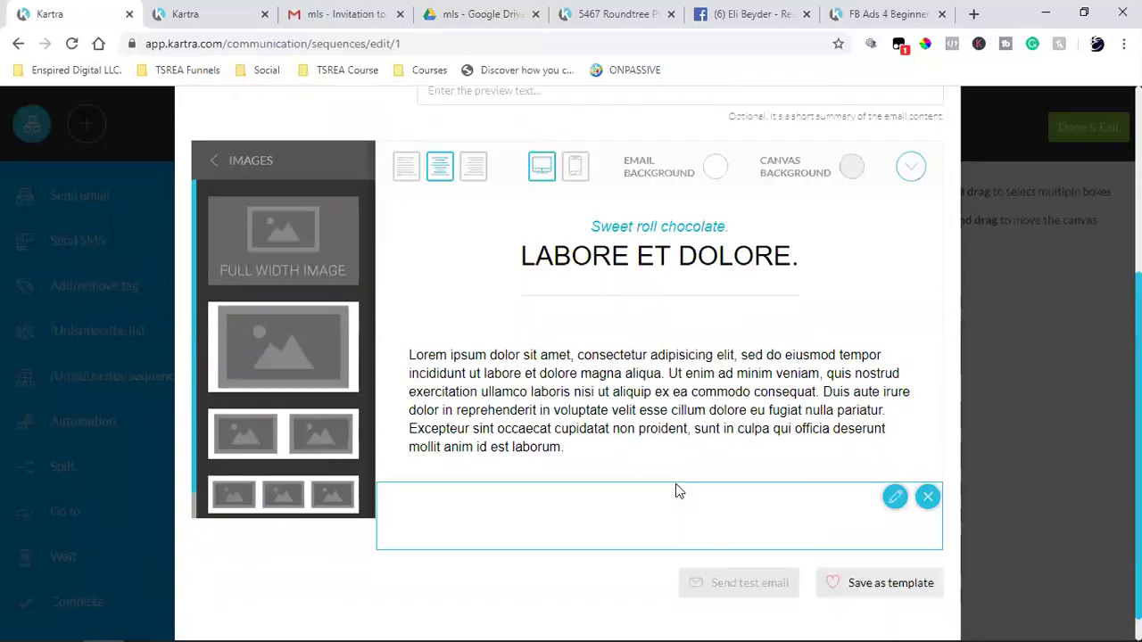
scroll(520, 459, down, 2)
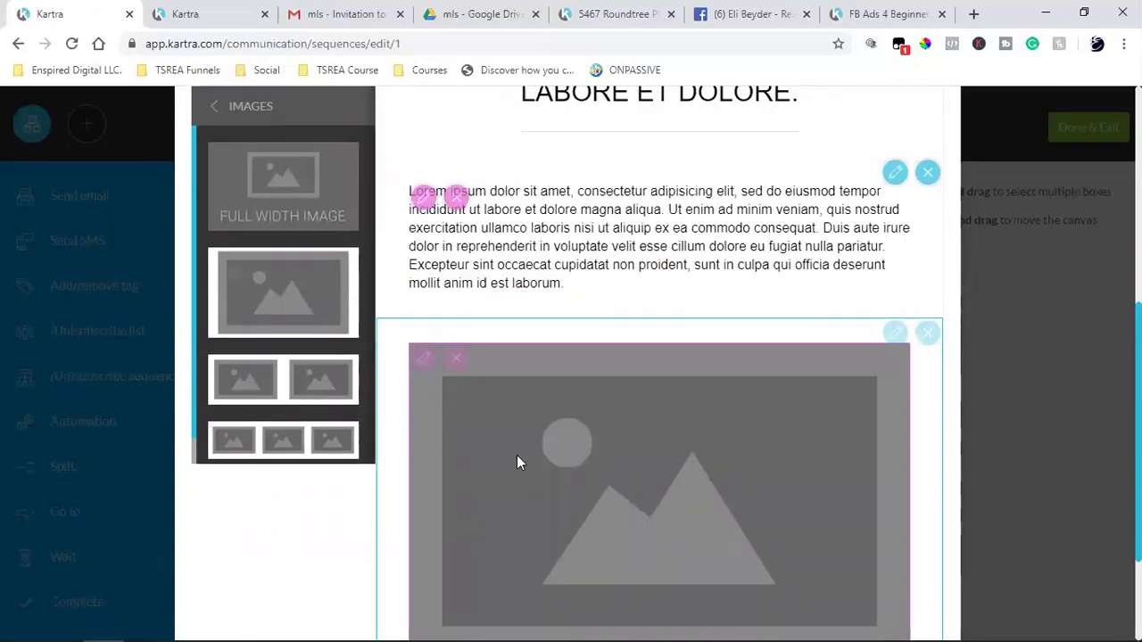
click(423, 357)
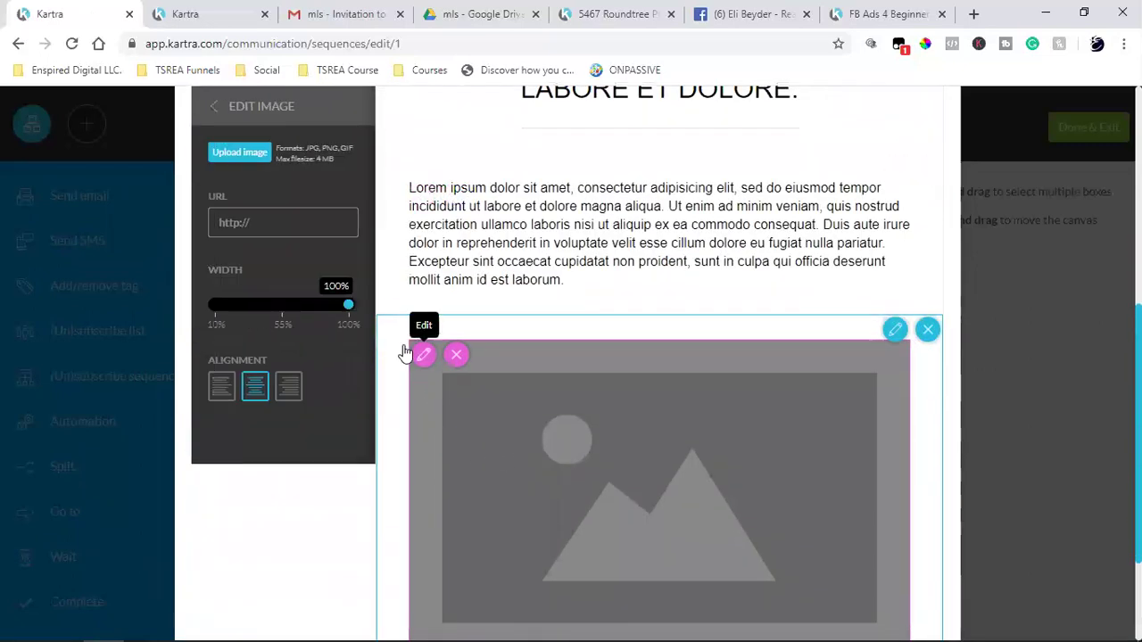
click(247, 155)
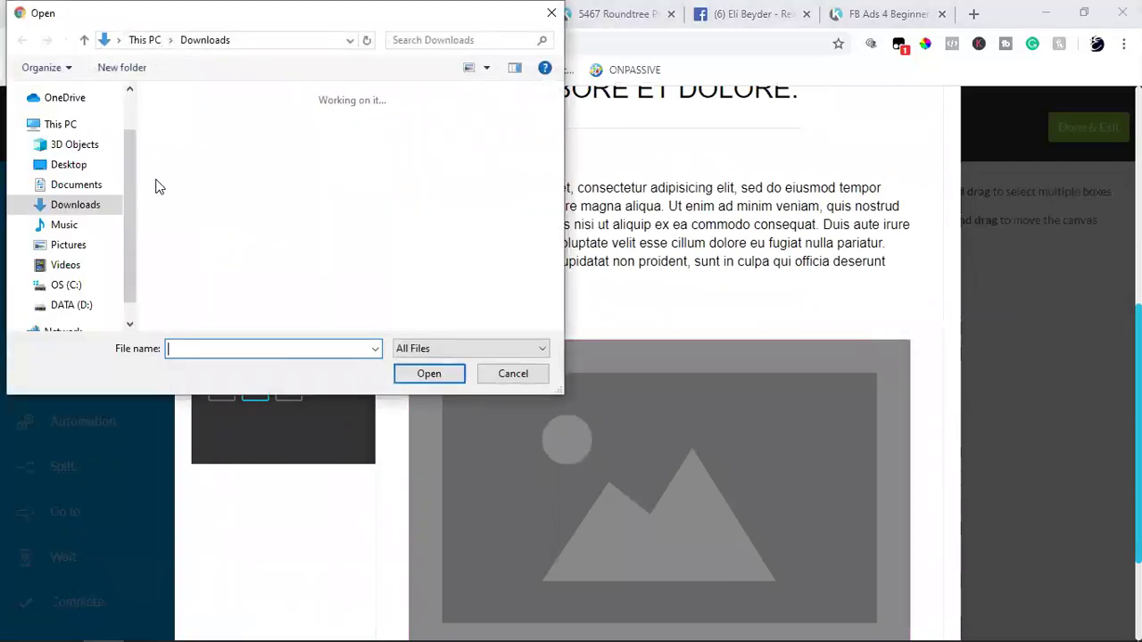
click(219, 223)
click(428, 372)
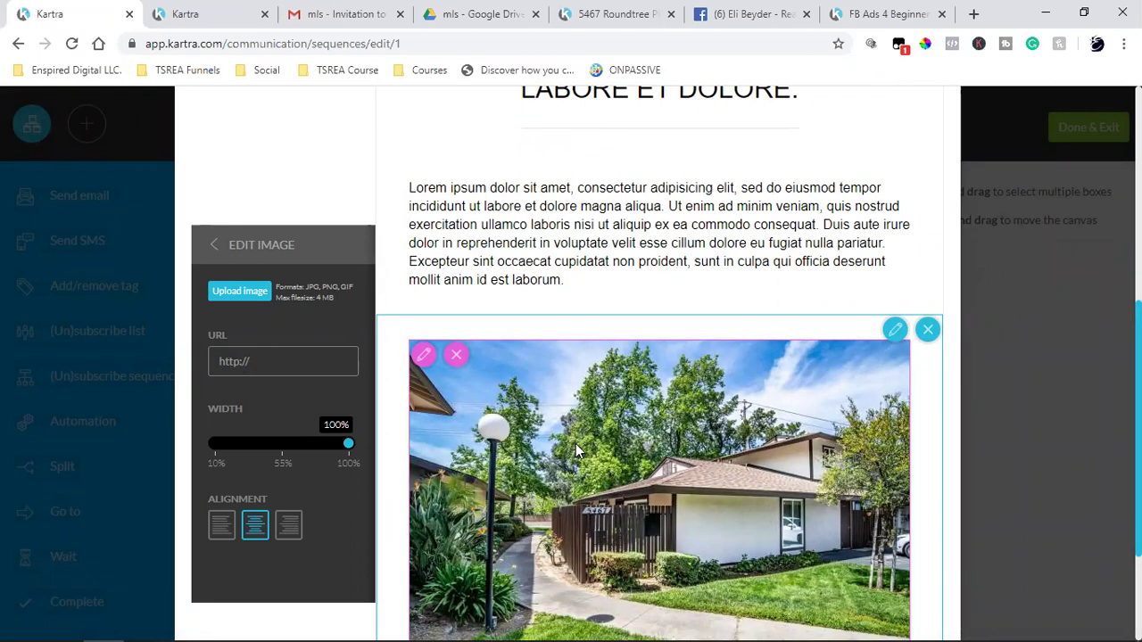
Step: Resize the house photo to 85% width and centre it
click(273, 361)
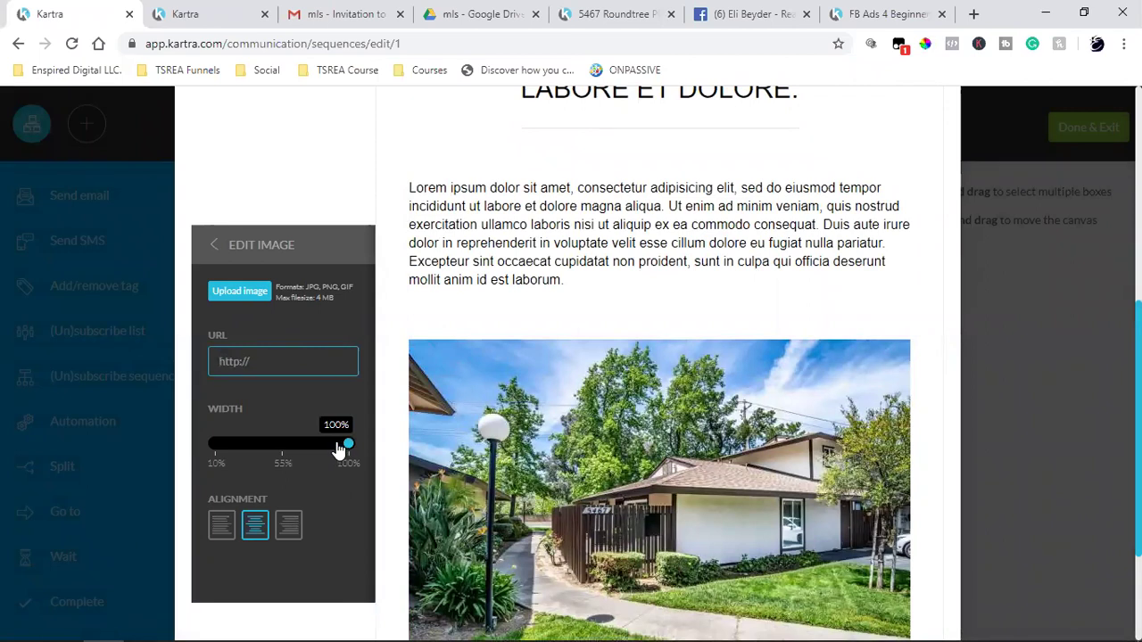
mouse_move(344, 444)
mouse_down()
mouse_move(260, 441)
mouse_move(324, 443)
mouse_up()
scroll(698, 419, down, 2)
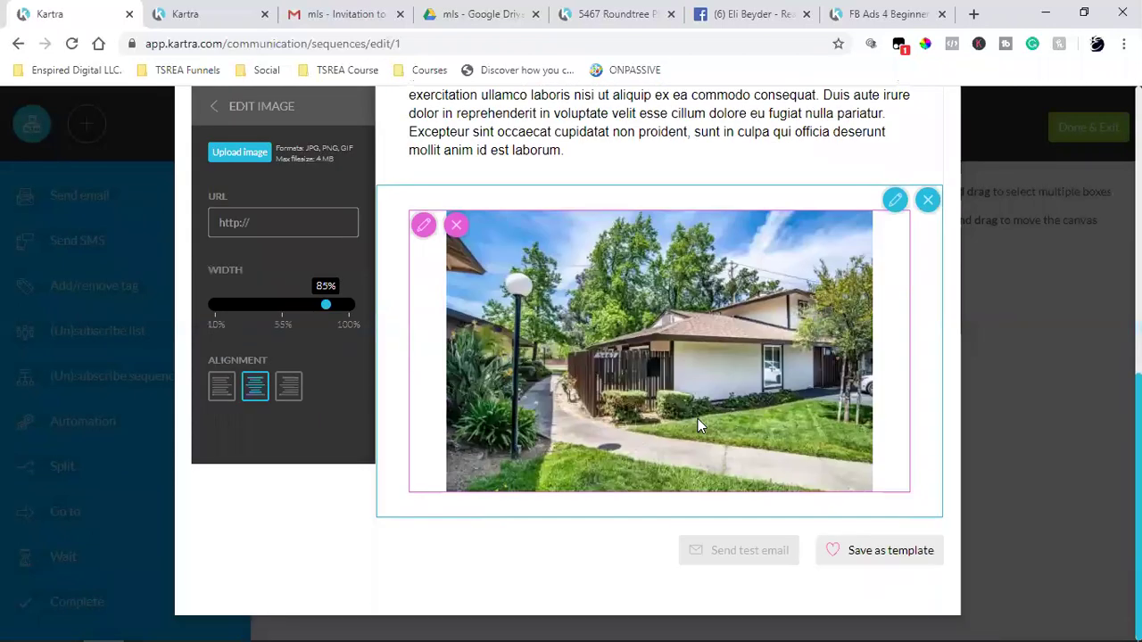
Step: Place a footer template block below the house photo
click(215, 107)
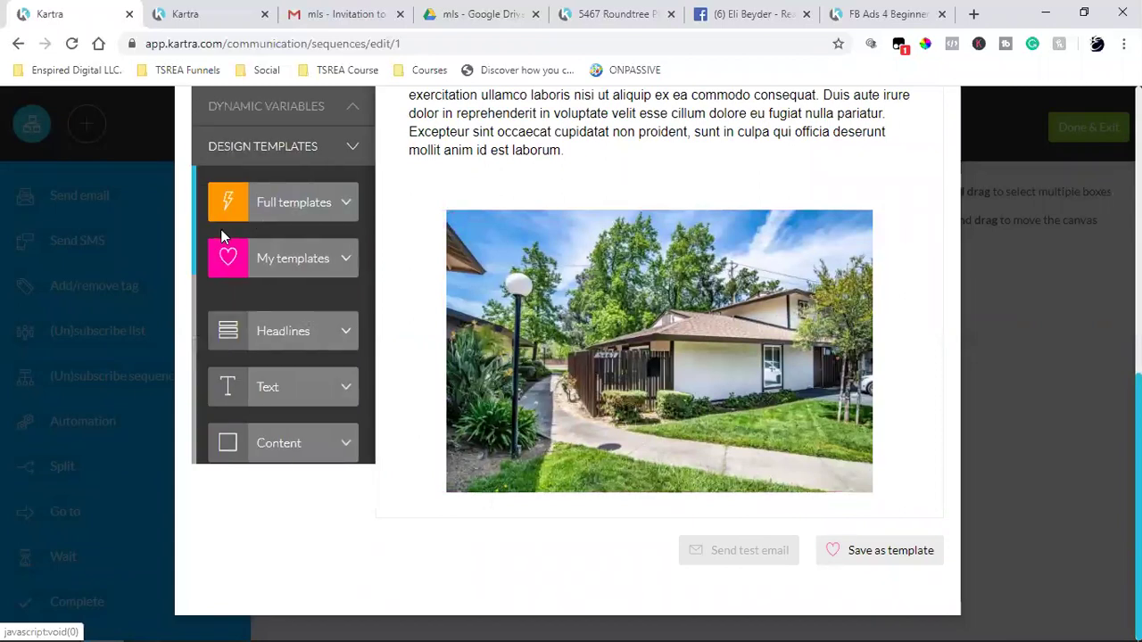
scroll(267, 306, down, 3)
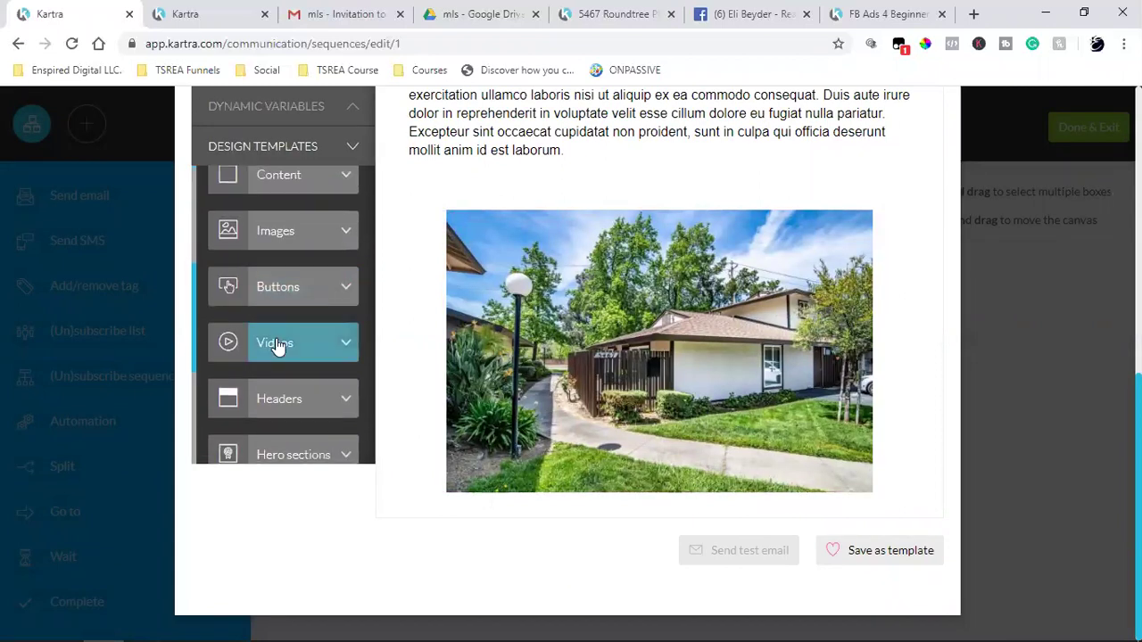
scroll(276, 345, down, 3)
scroll(275, 344, down, 1)
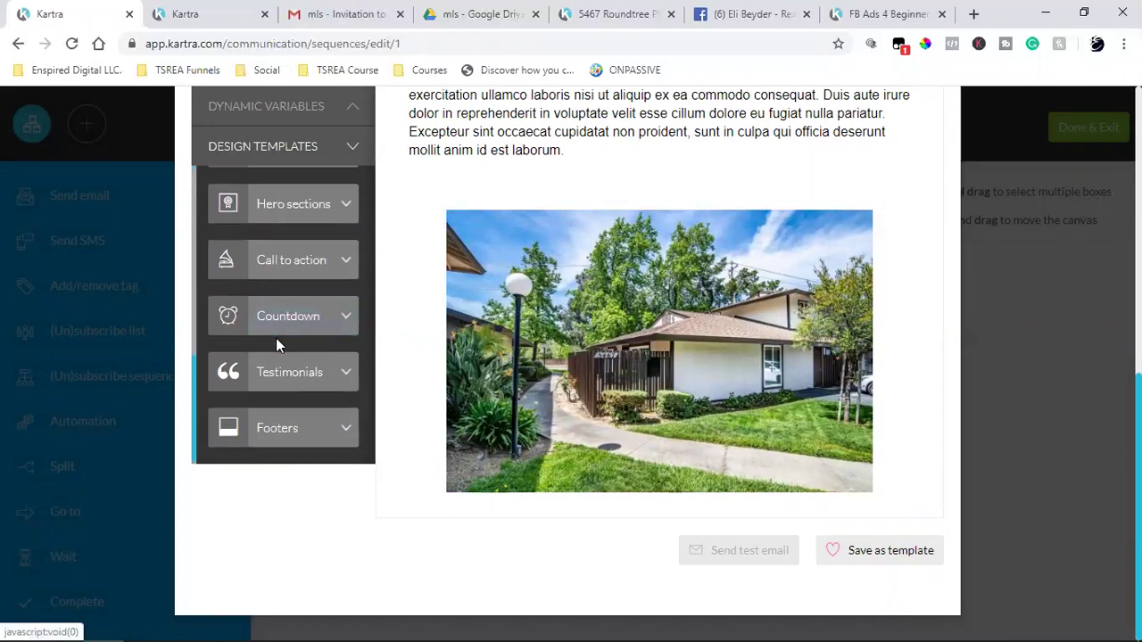
click(297, 437)
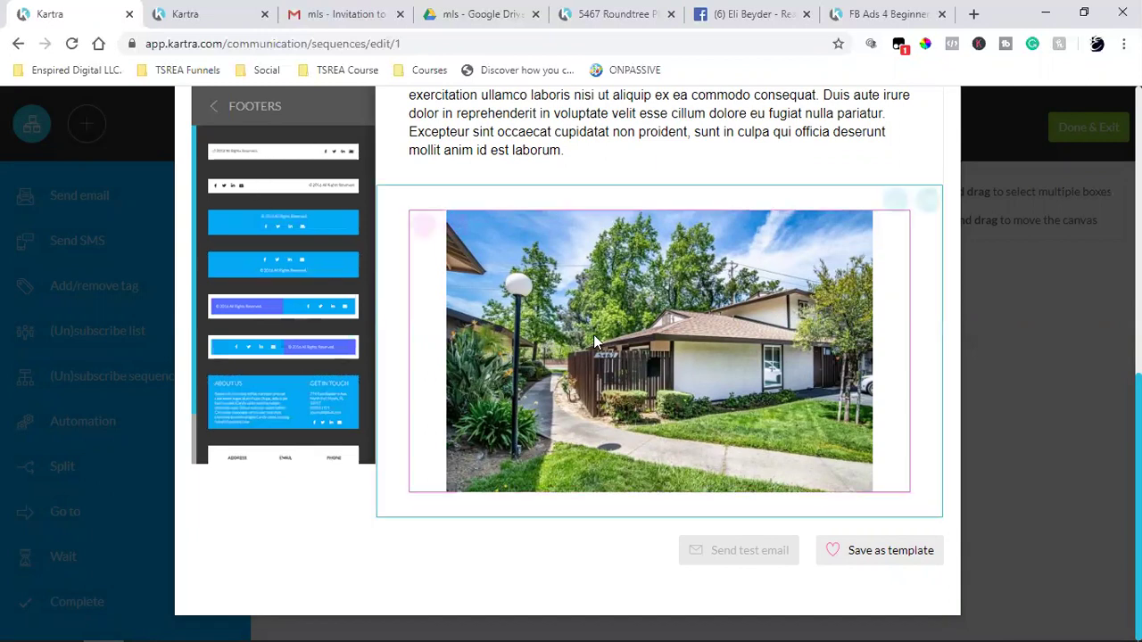
drag(273, 148, 724, 479)
Step: Replace the old 2016 footer text with the copyright line copied from the property page
scroll(907, 476, down, 1)
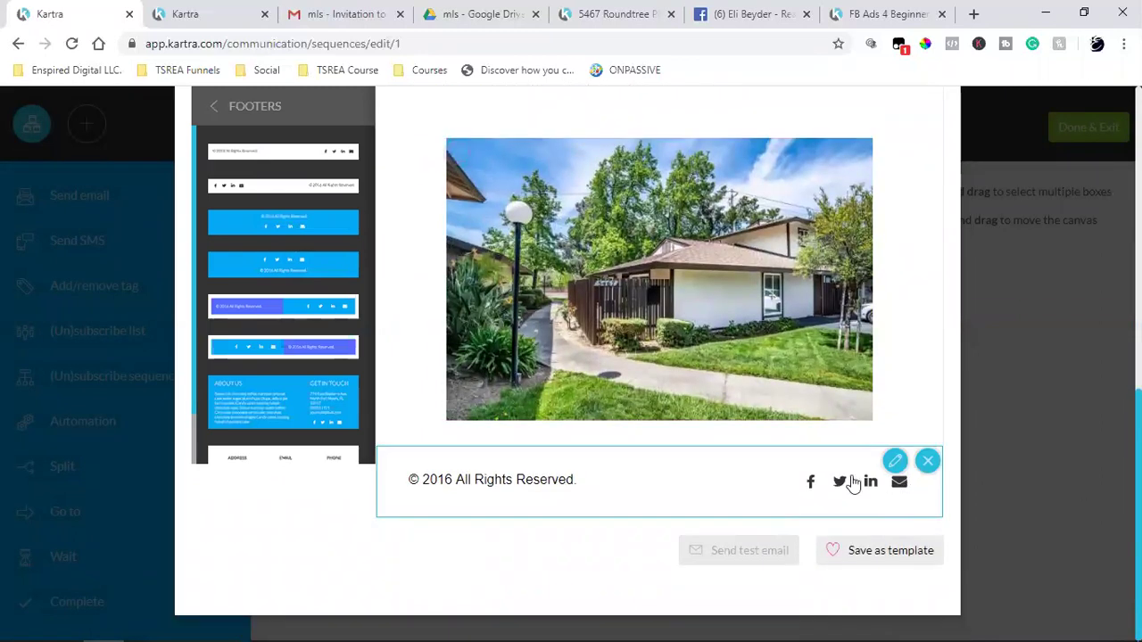
click(624, 13)
triple_click(570, 598)
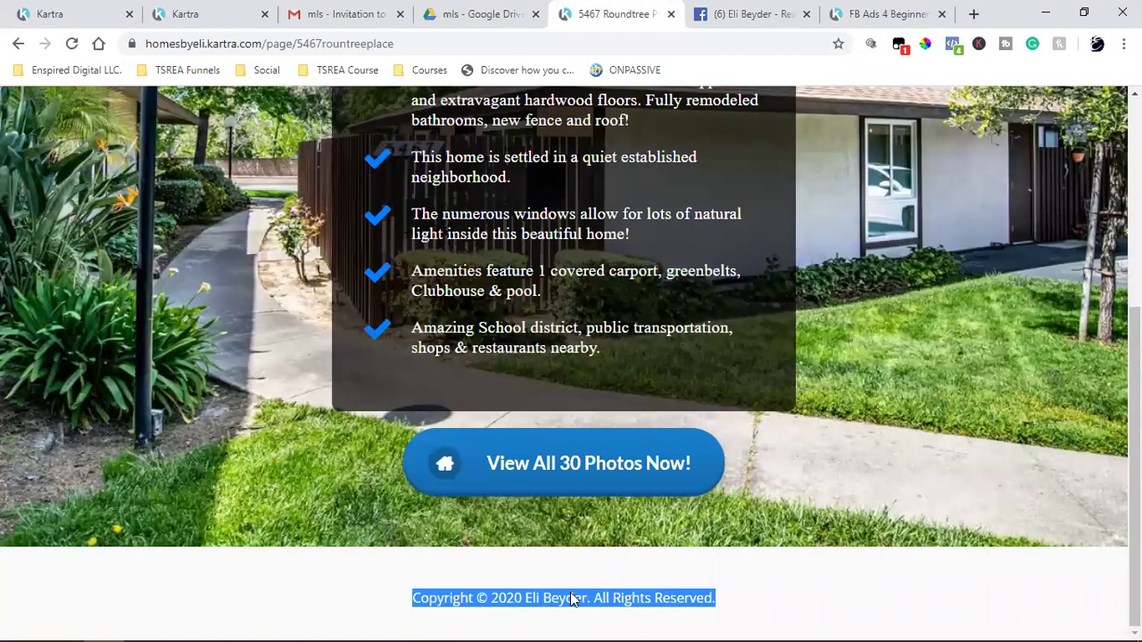
right_click(570, 600)
click(608, 497)
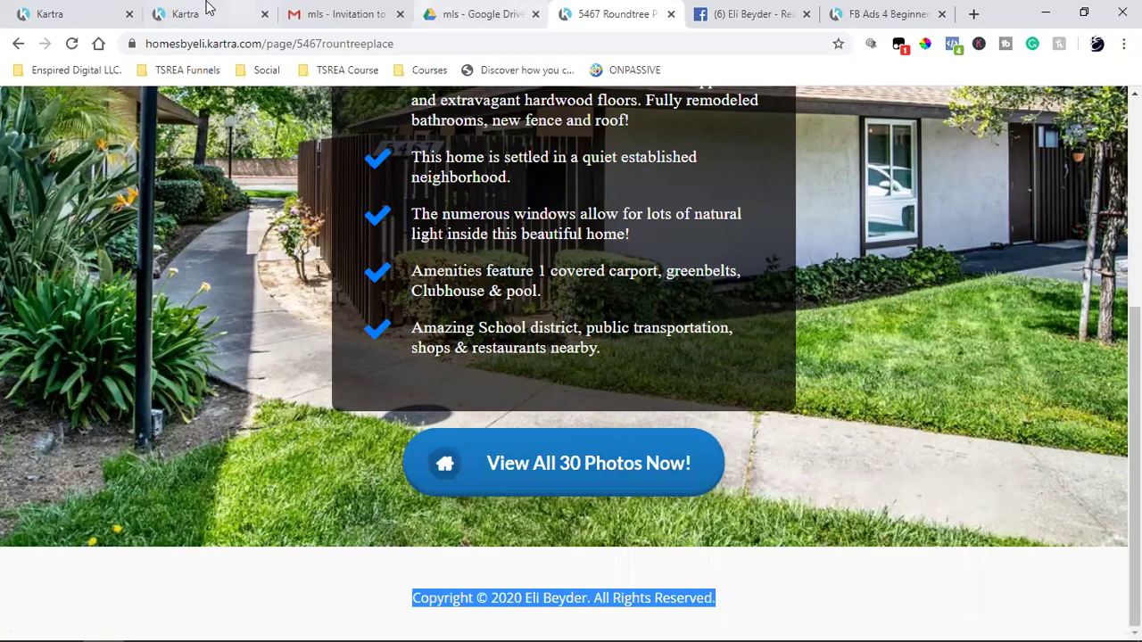
click(67, 9)
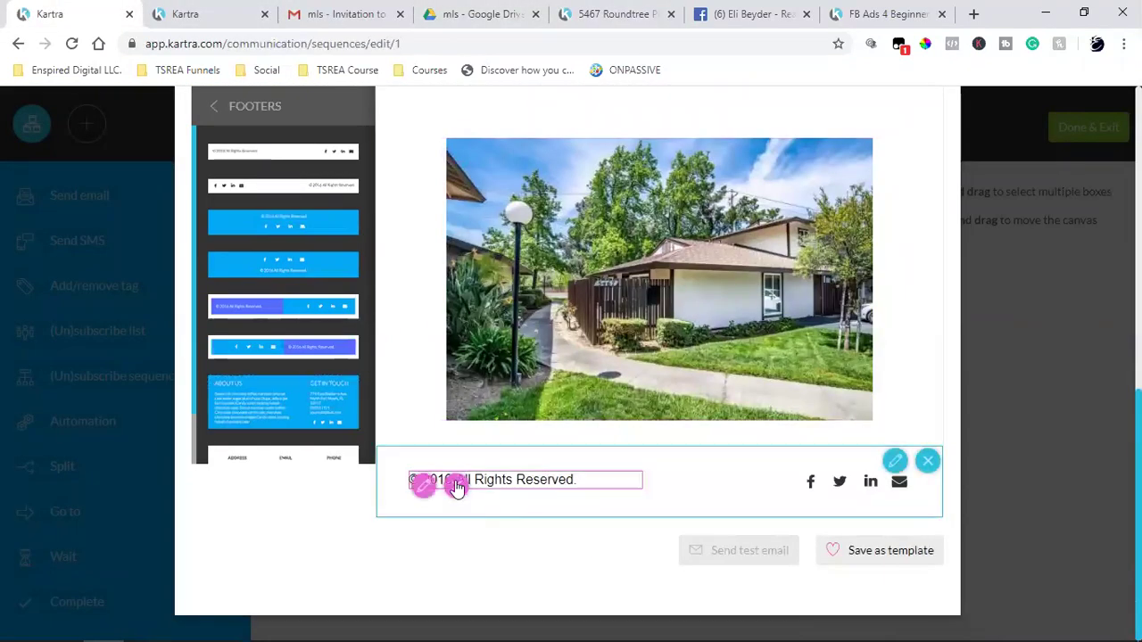
click(496, 479)
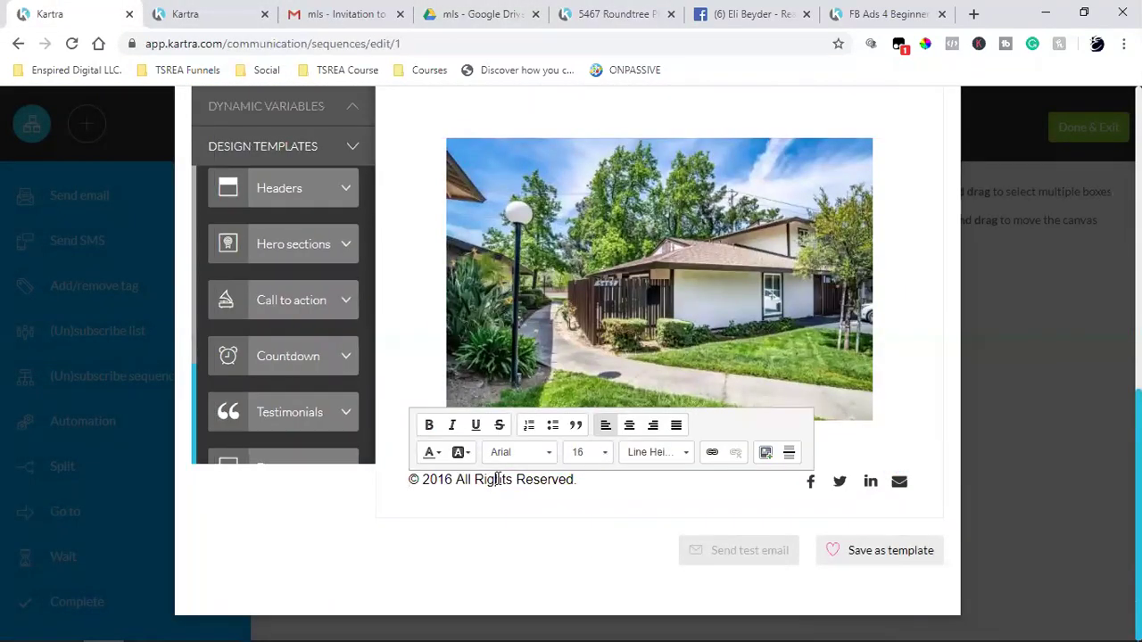
triple_click(496, 479)
key(ctrl+v)
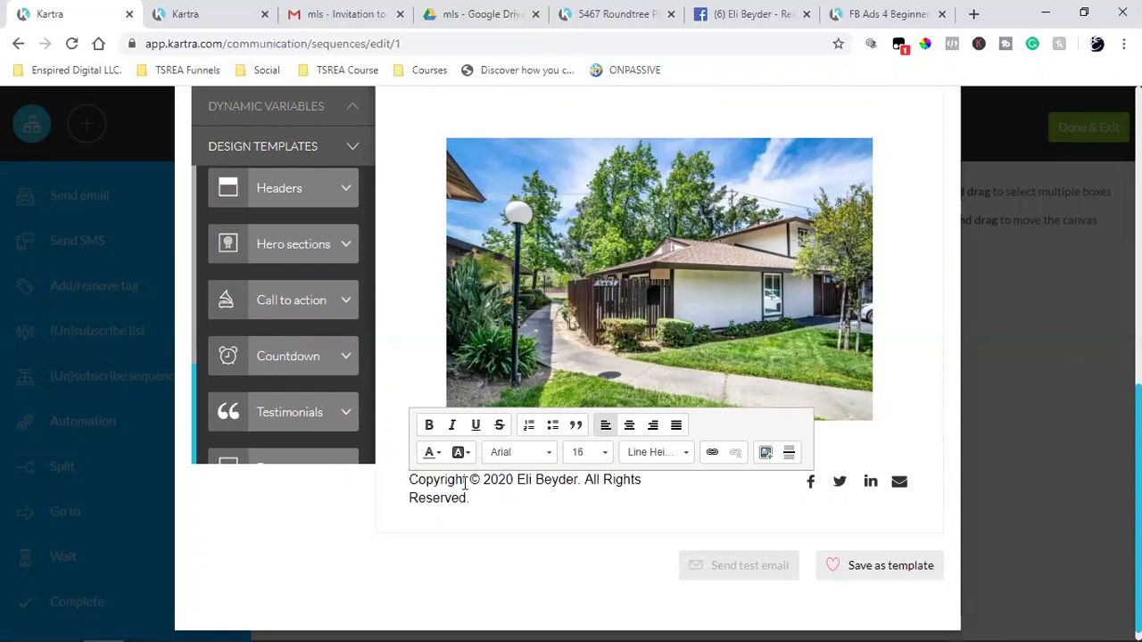
Step: Set the new copyright line to font size 12
triple_click(465, 483)
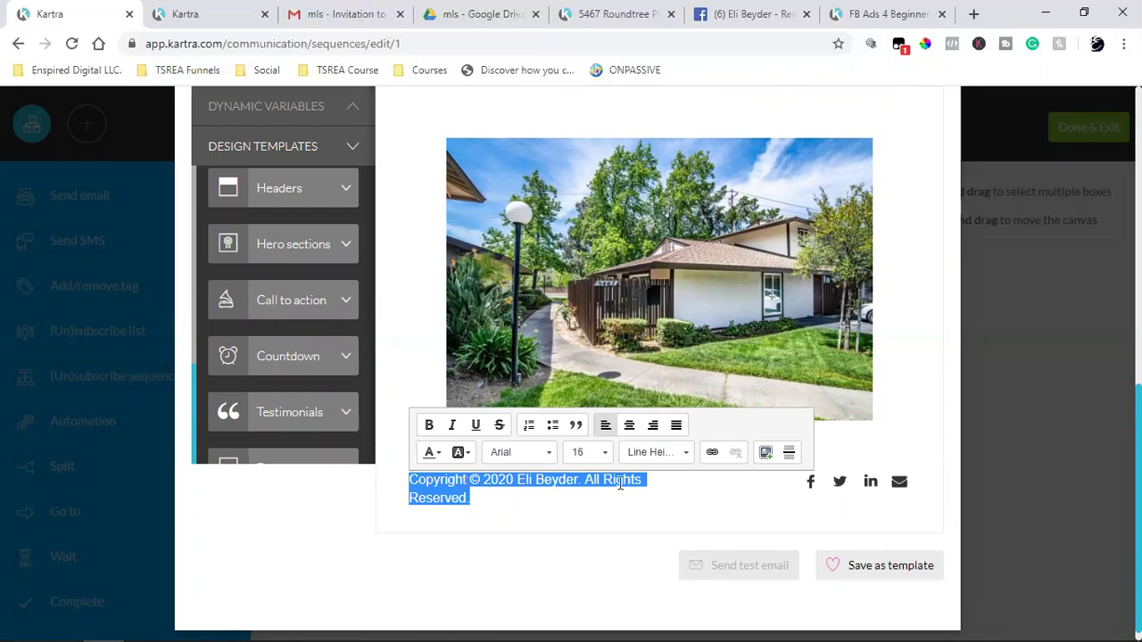
click(578, 452)
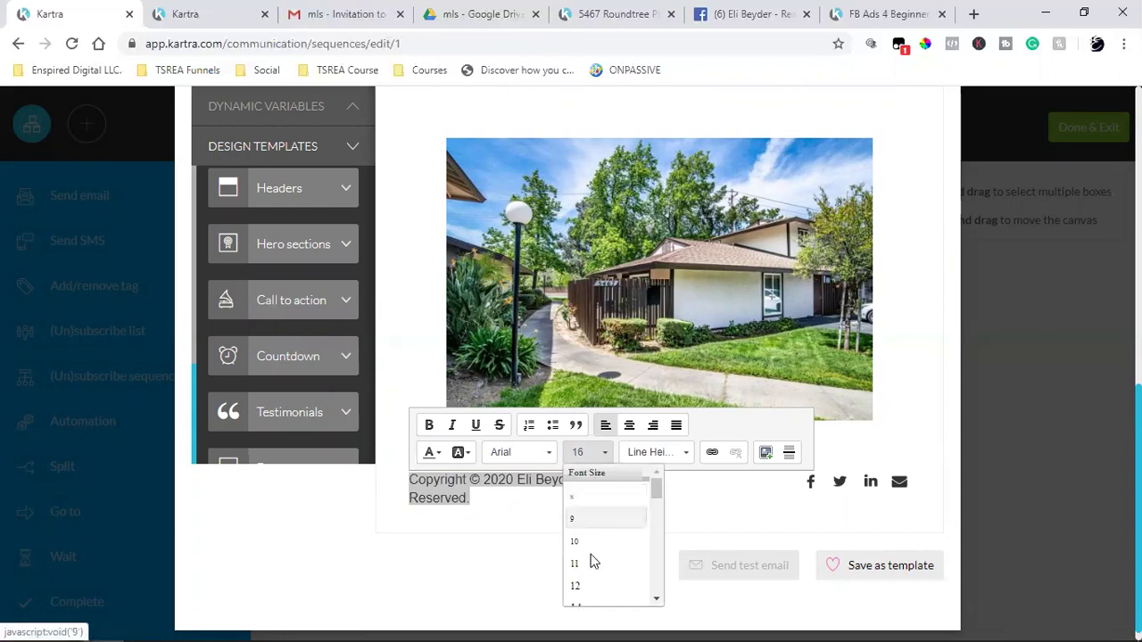
click(582, 585)
click(448, 586)
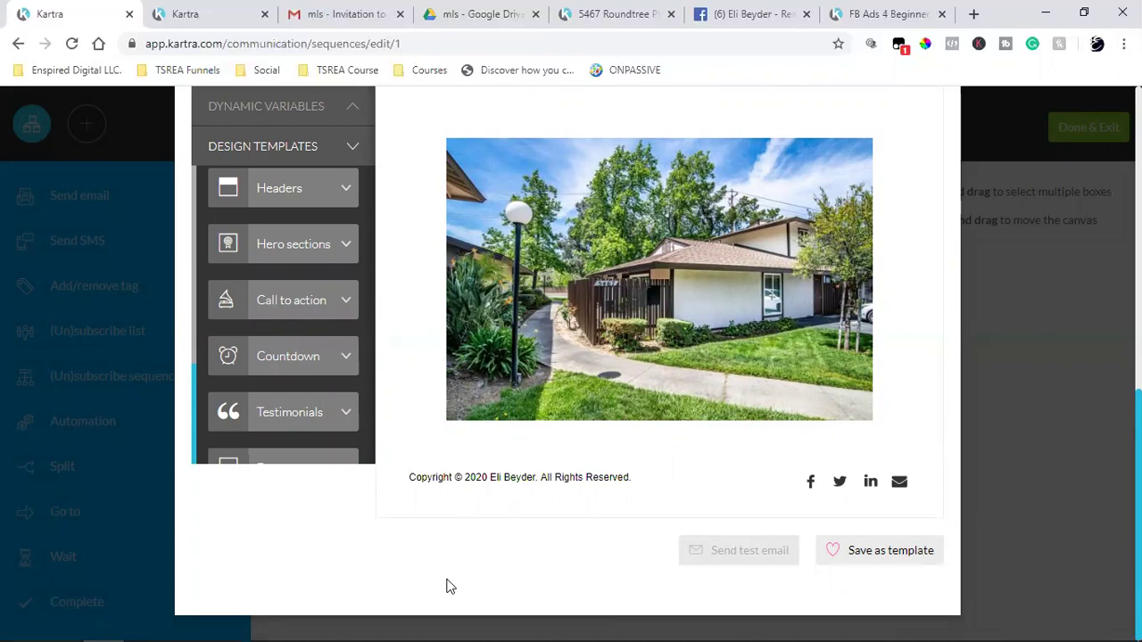
scroll(571, 564, up, 3)
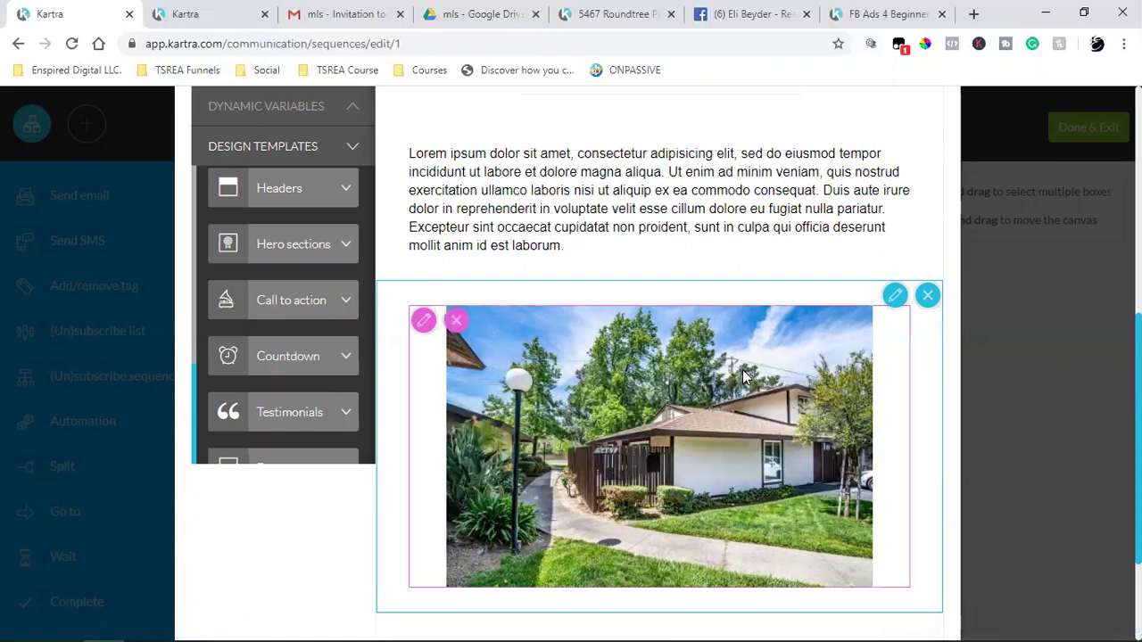
scroll(742, 370, up, 5)
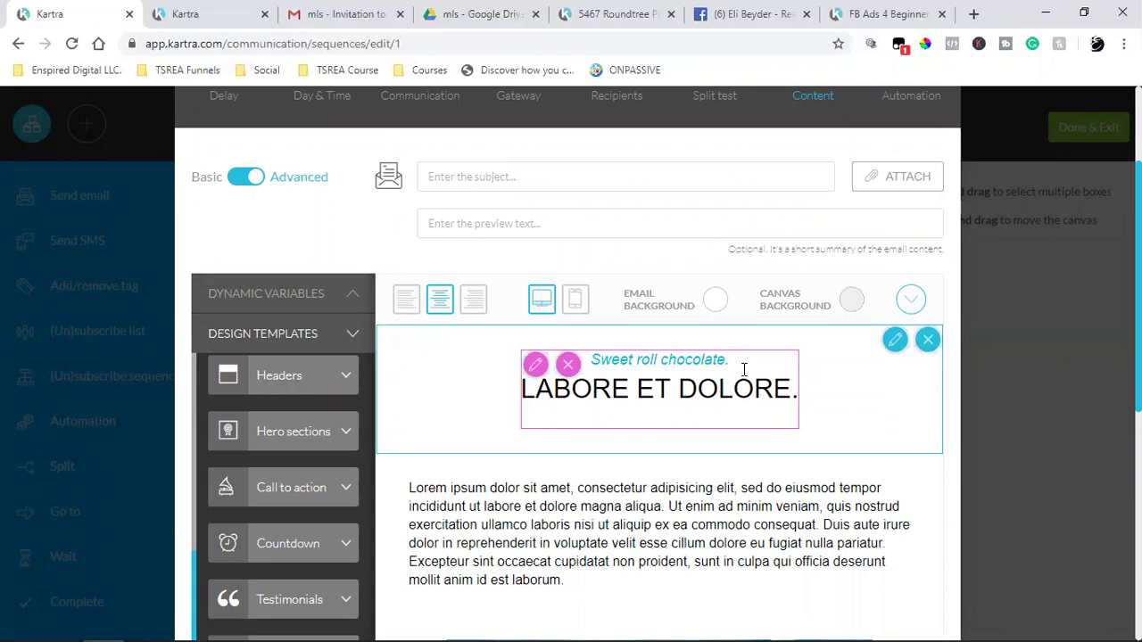
scroll(743, 369, down, 5)
scroll(709, 410, up, 2)
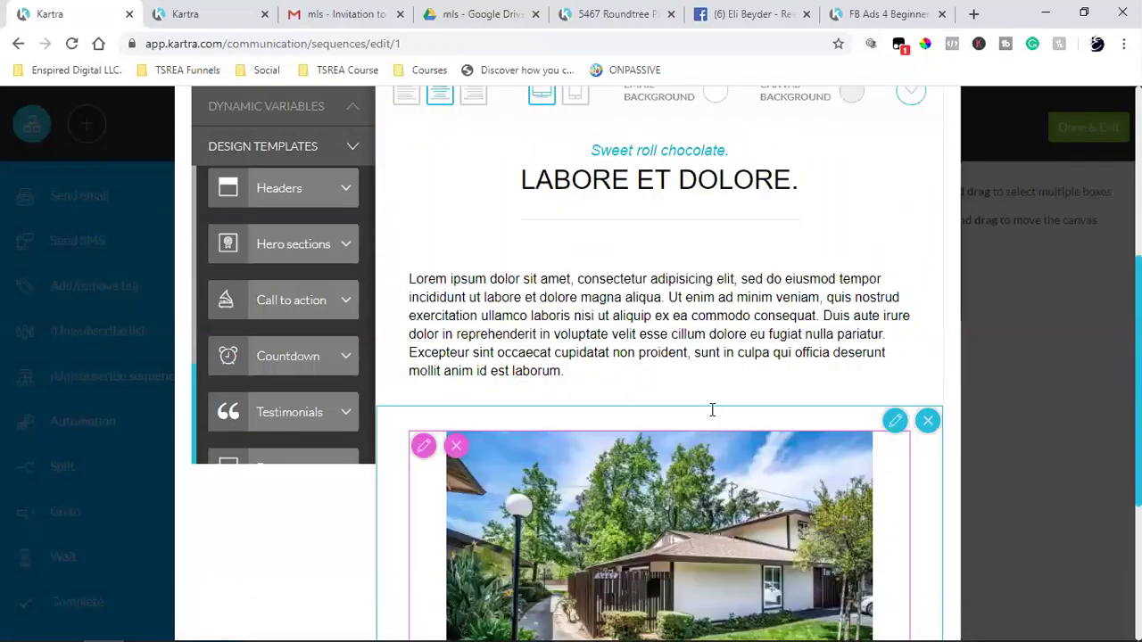
scroll(712, 409, up, 3)
scroll(712, 410, down, 2)
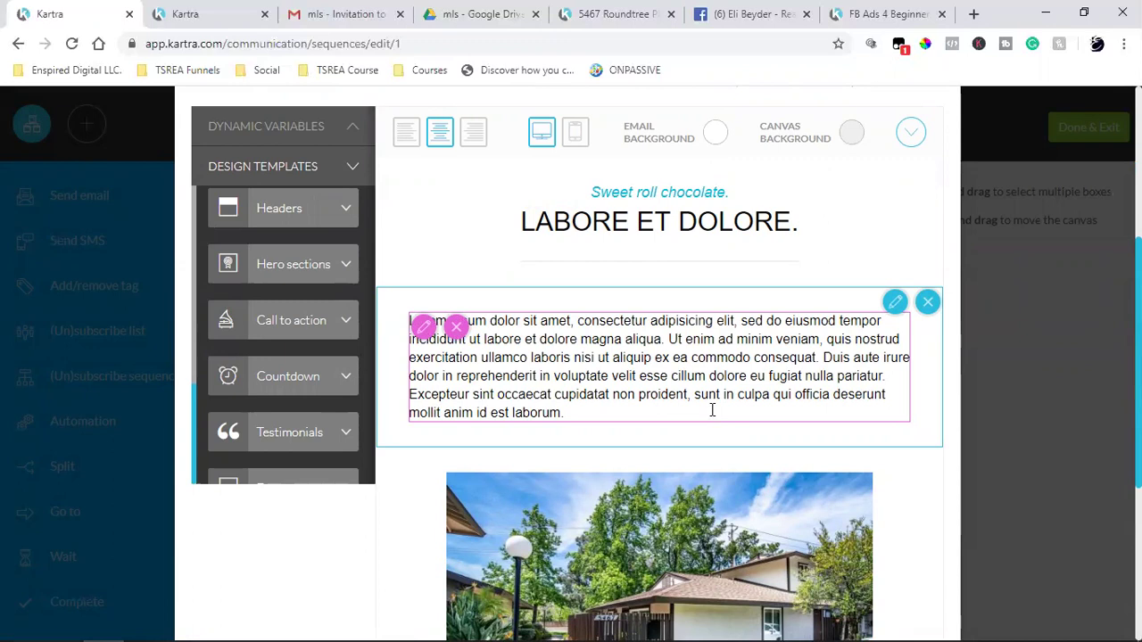
scroll(712, 411, down, 2)
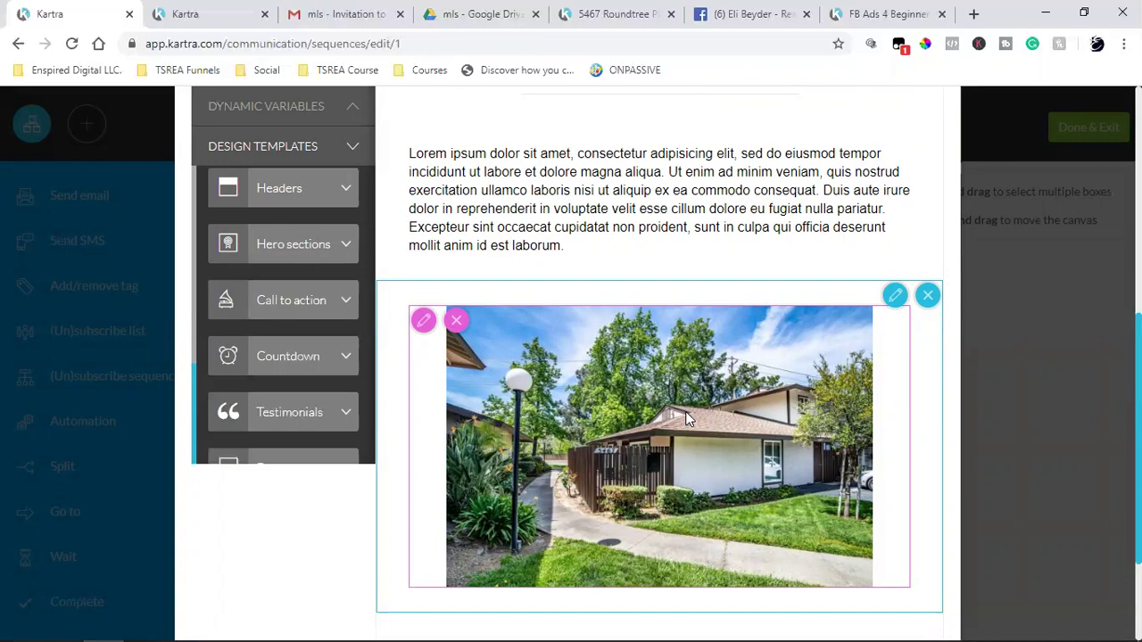
scroll(685, 415, up, 2)
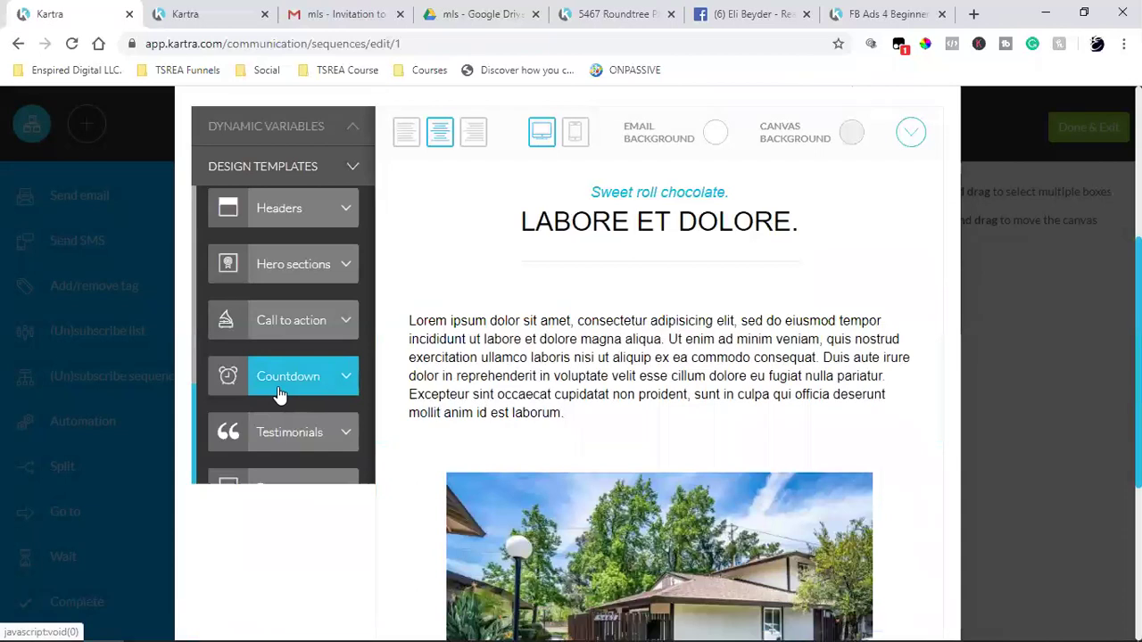
Step: Place a single-button template below the house photo
scroll(279, 395, up, 3)
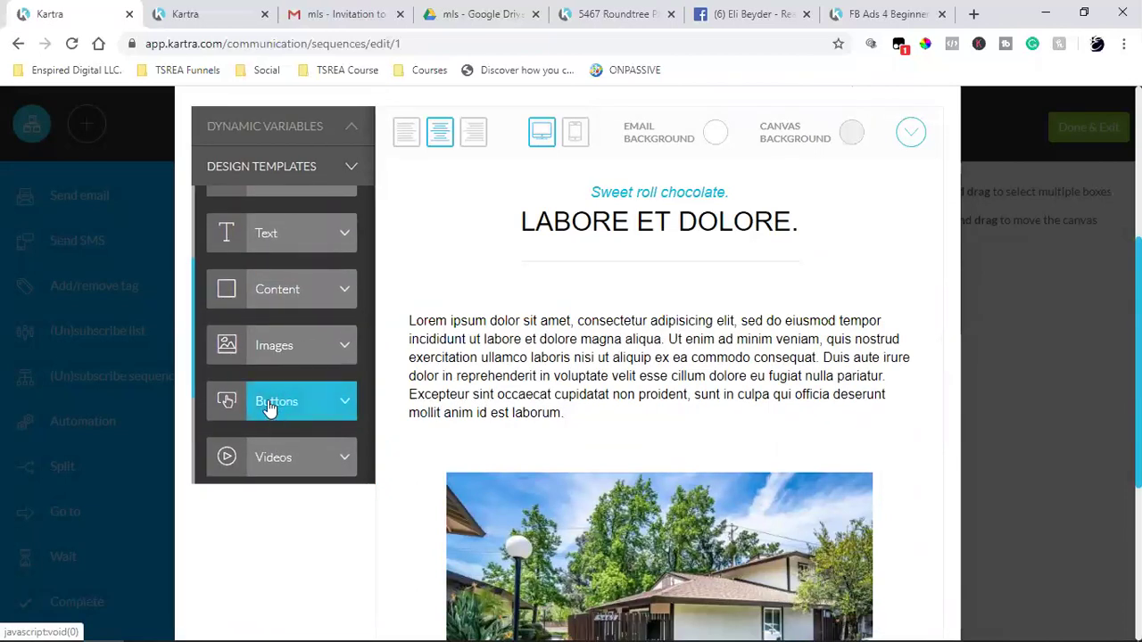
click(269, 405)
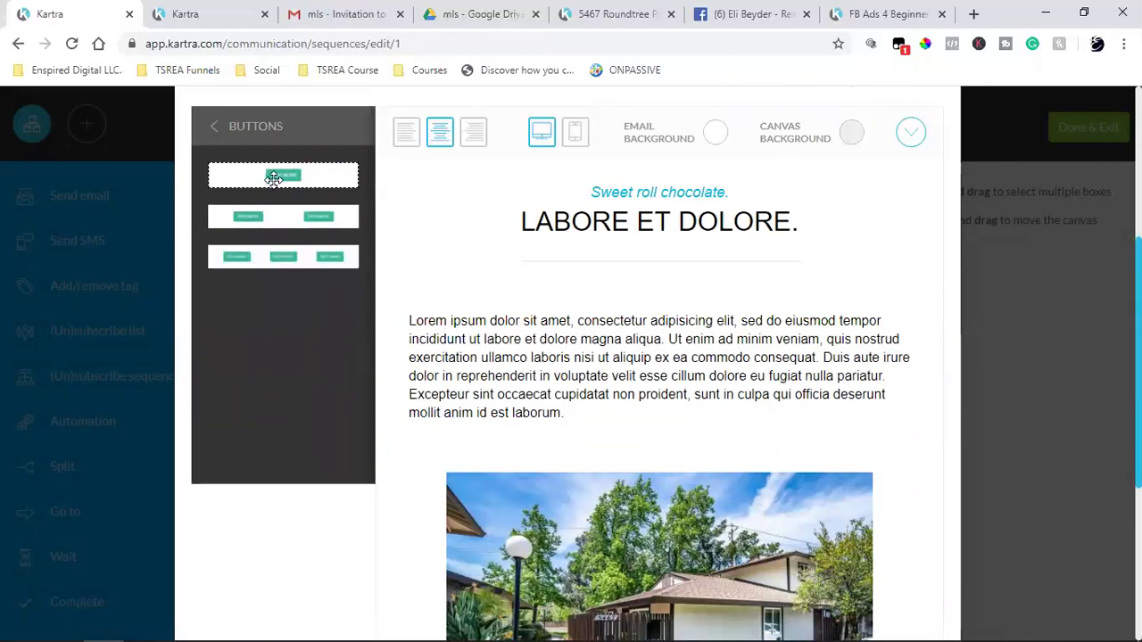
scroll(527, 306, down, 4)
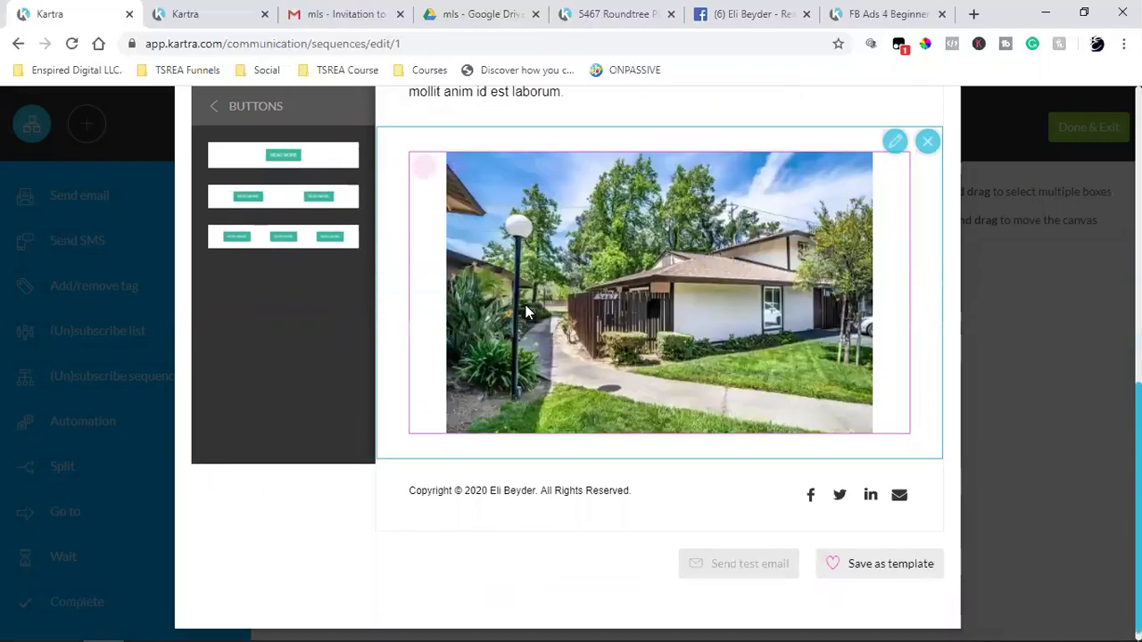
drag(516, 306, 707, 378)
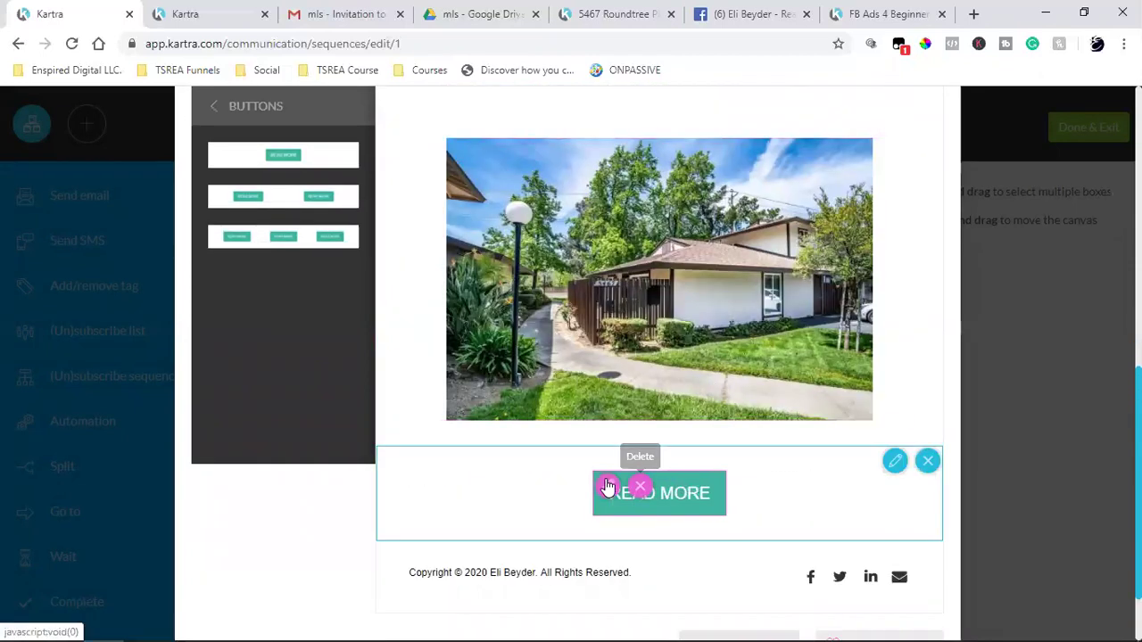
Step: Change the button label from READ MORE to 'Click here to schedule your private showing'
click(608, 486)
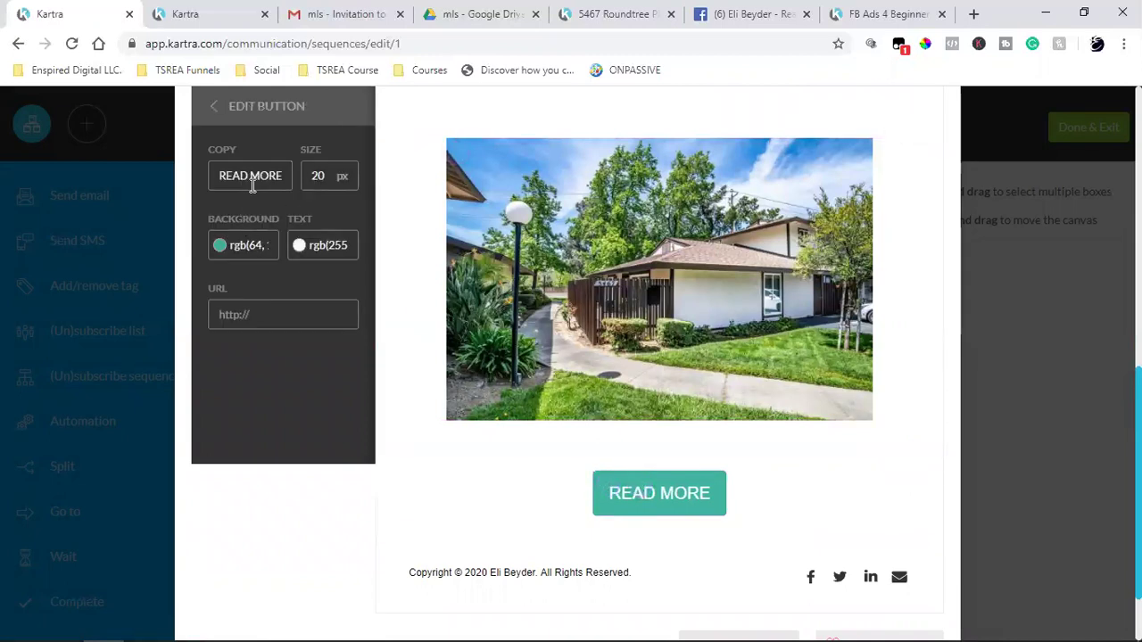
triple_click(253, 185)
text(Clci)
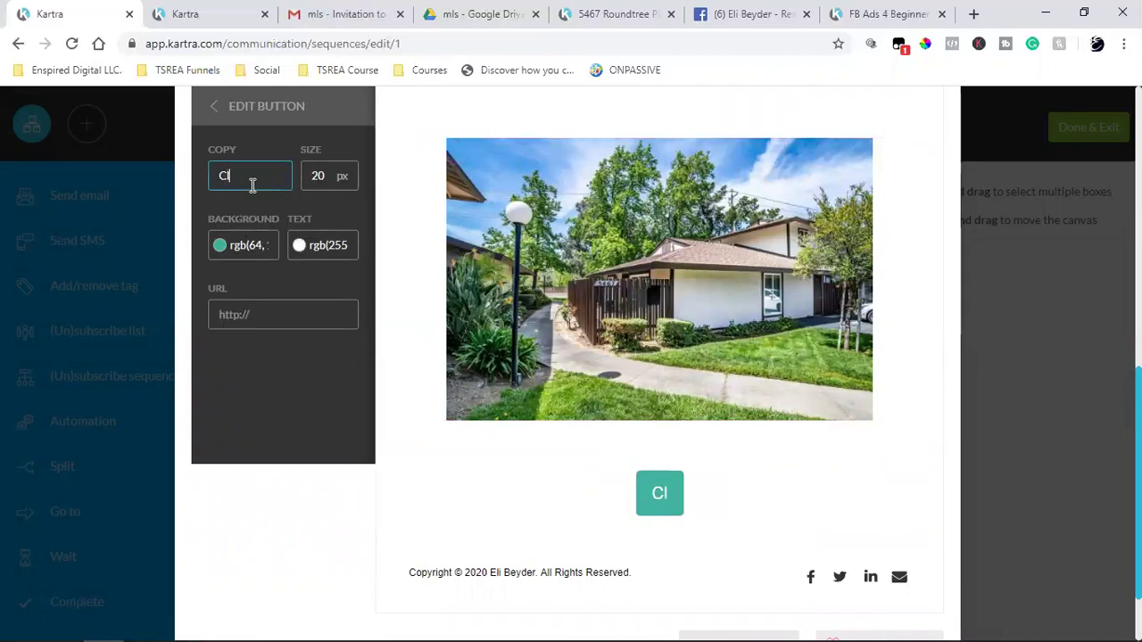
key(BackSpace)
key(BackSpace)
text(ick )
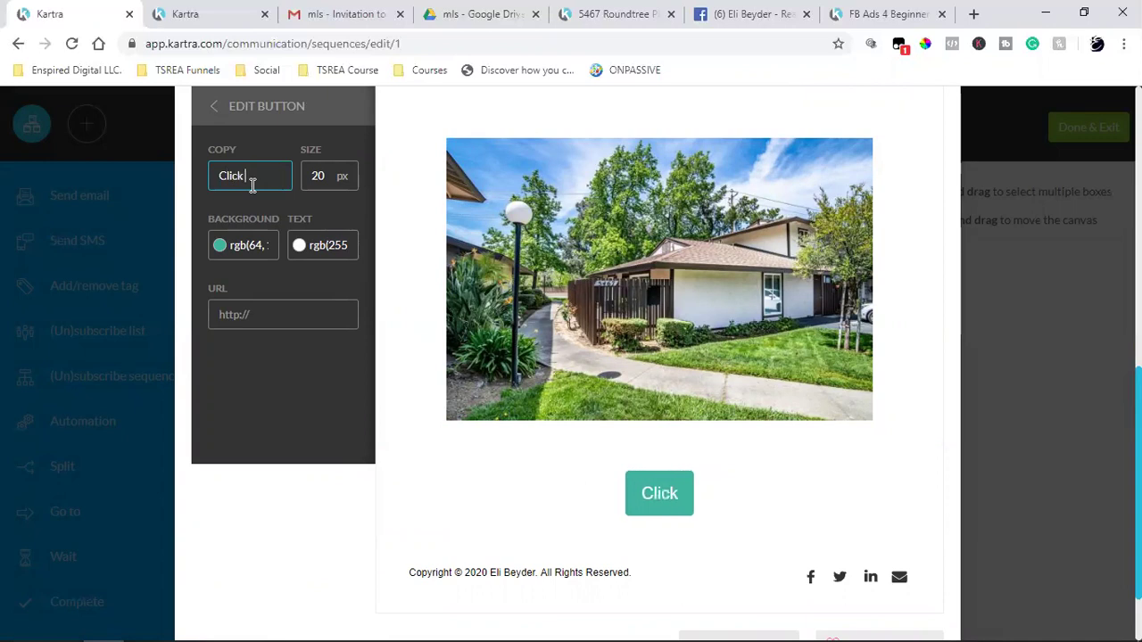
text(here to schedule)
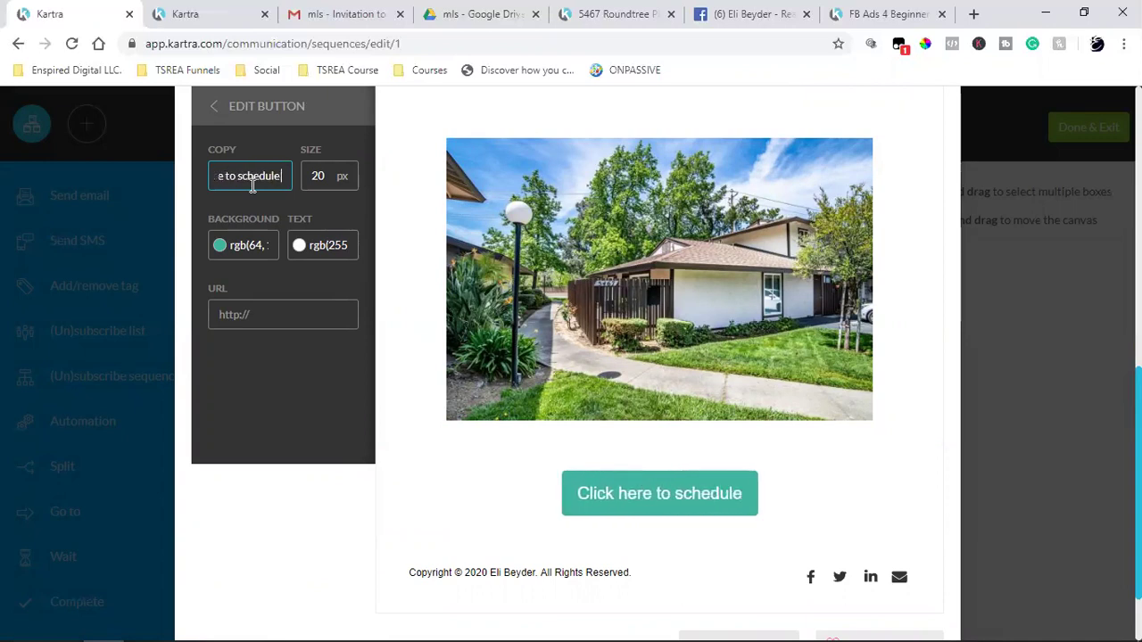
text( your private)
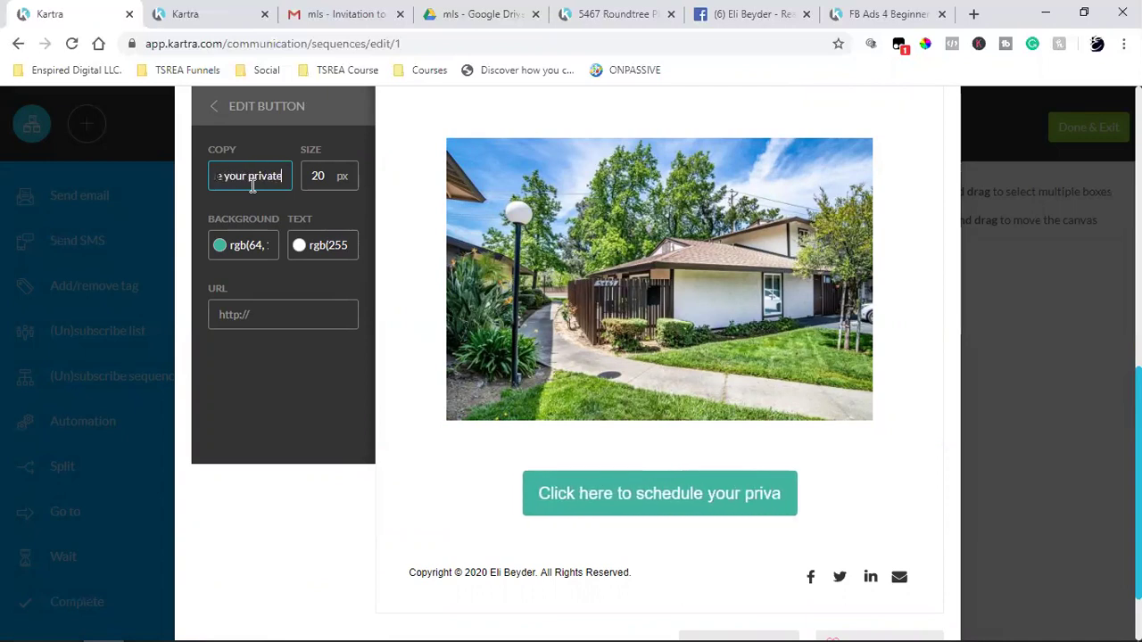
text( showing)
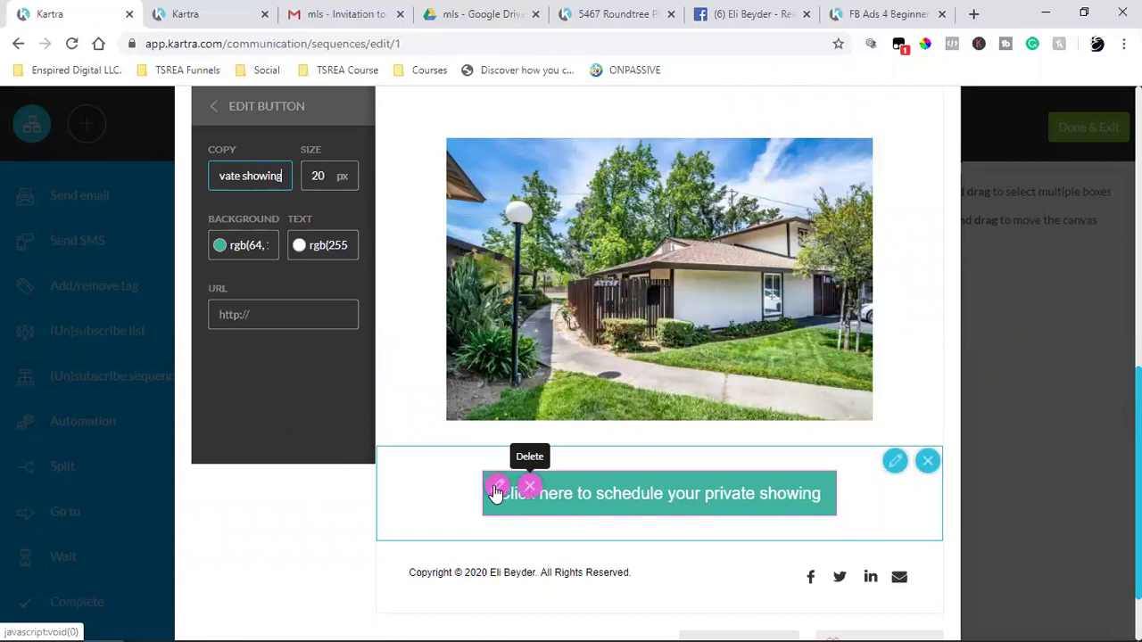
click(274, 323)
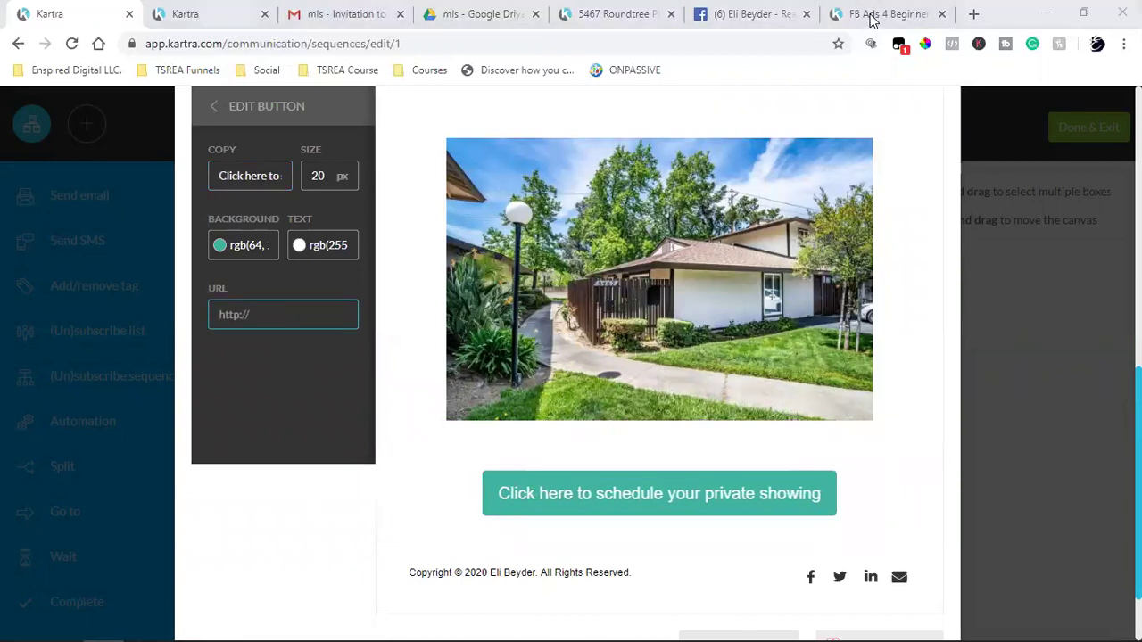
Step: Sample the blue of the listing page's View All 30 Photos button and copy hex 167CC7
click(927, 43)
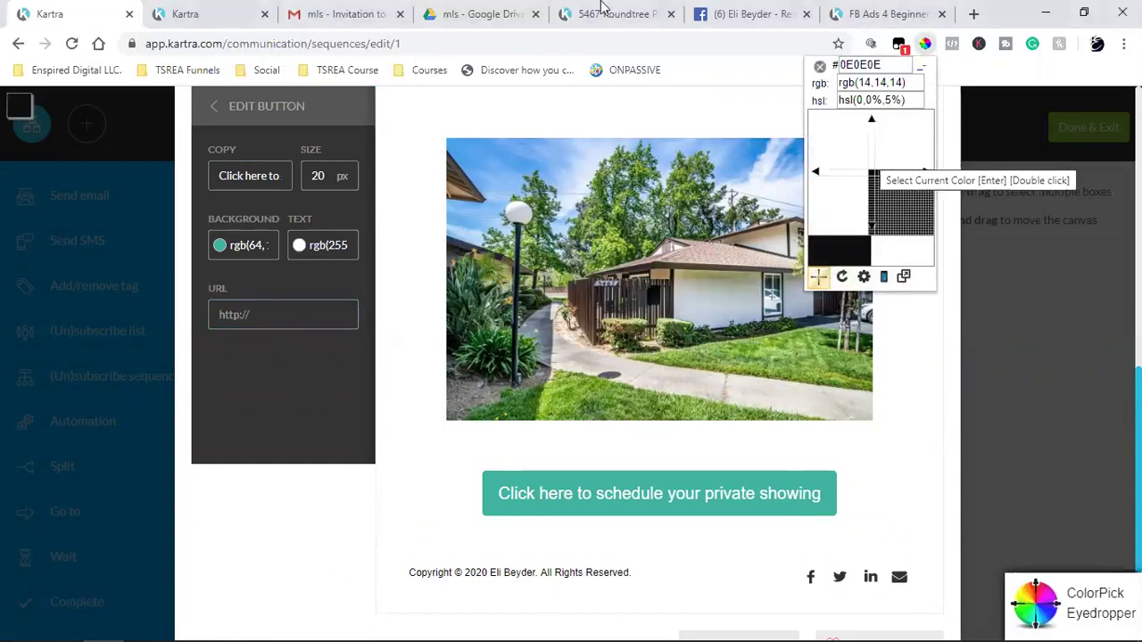
click(632, 16)
click(927, 44)
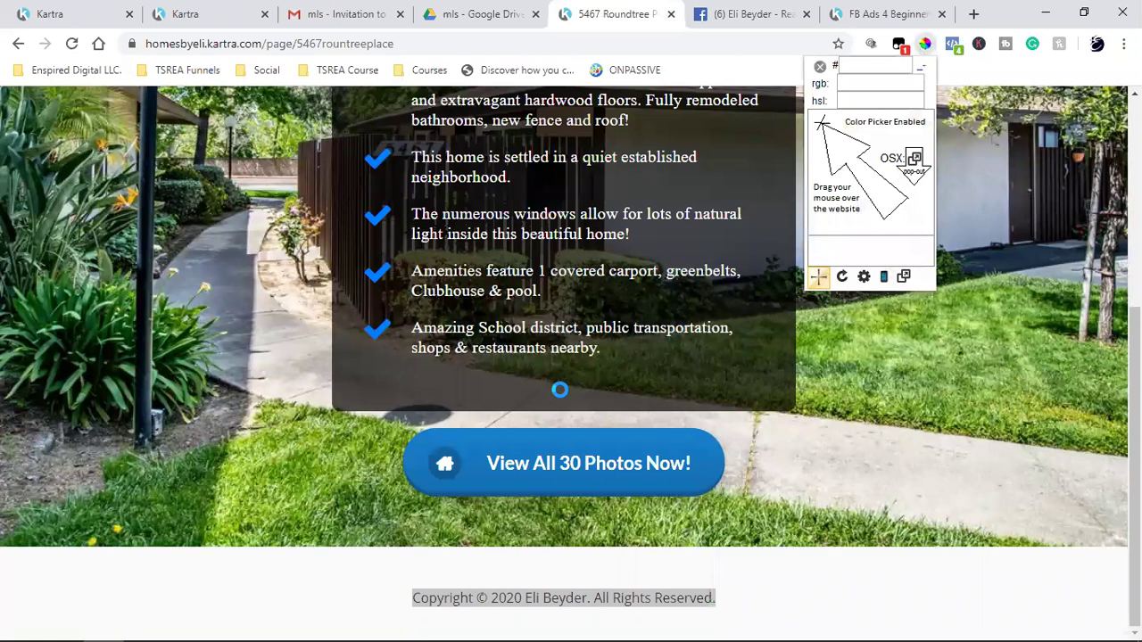
click(471, 444)
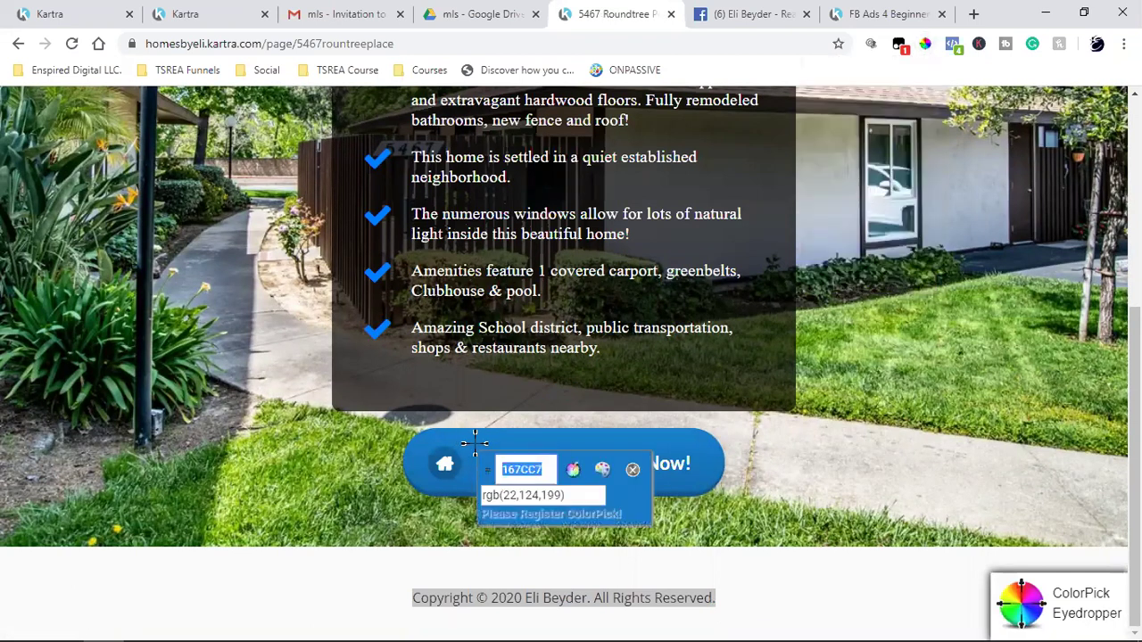
right_click(512, 474)
click(539, 480)
click(633, 471)
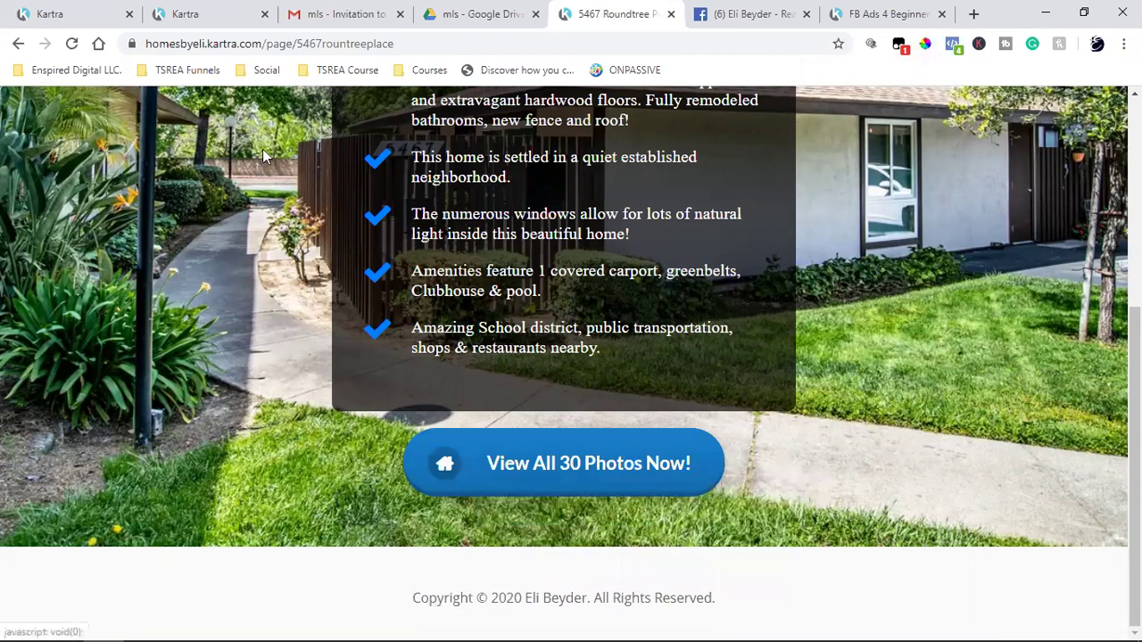
click(50, 13)
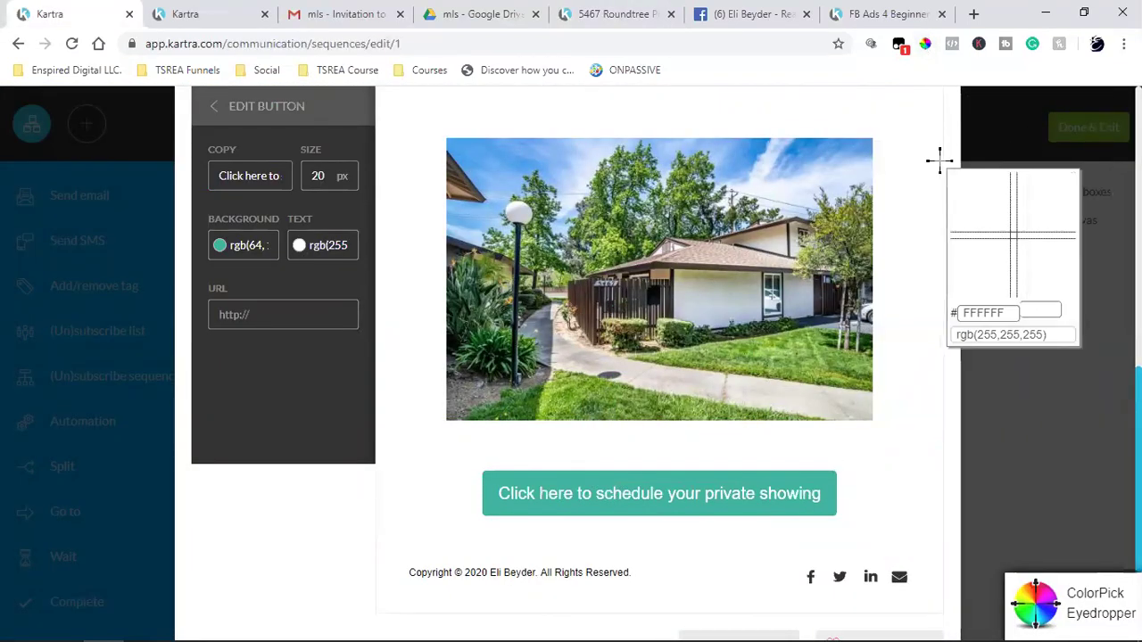
Step: Inspect the sampled colour values in the ColorPick sampler
click(926, 51)
click(865, 100)
click(863, 114)
key(Escape)
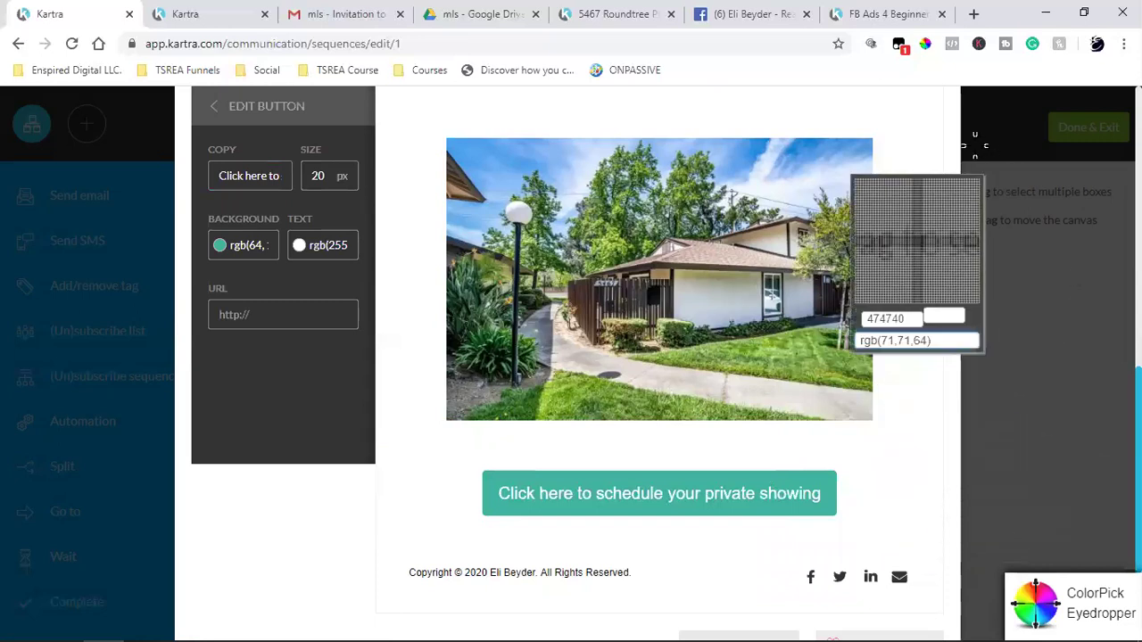
click(636, 9)
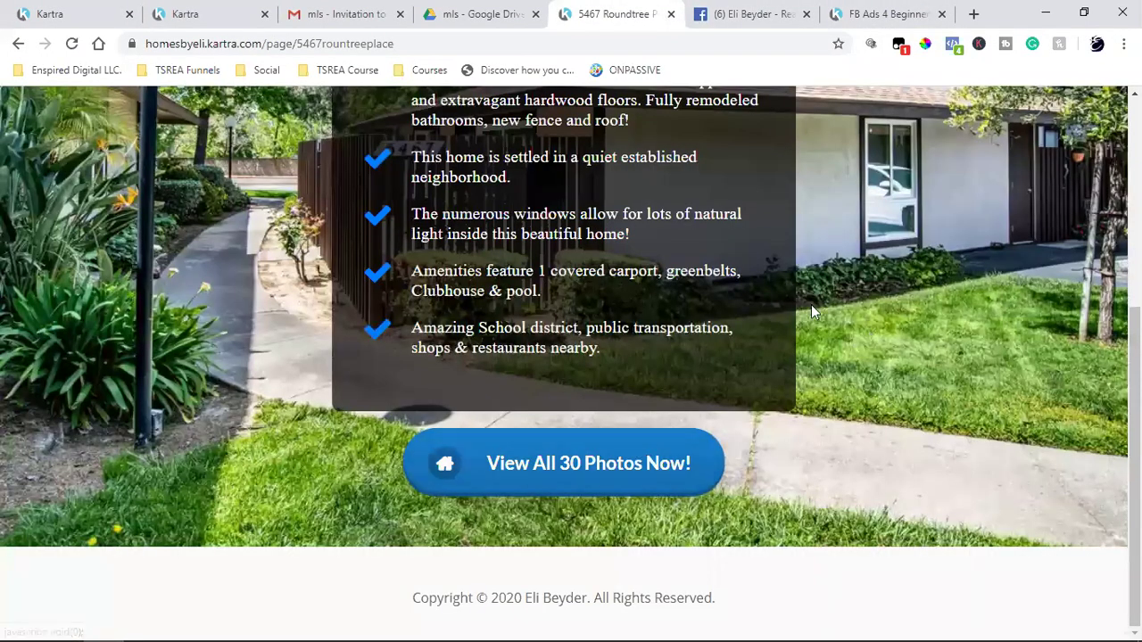
click(13, 9)
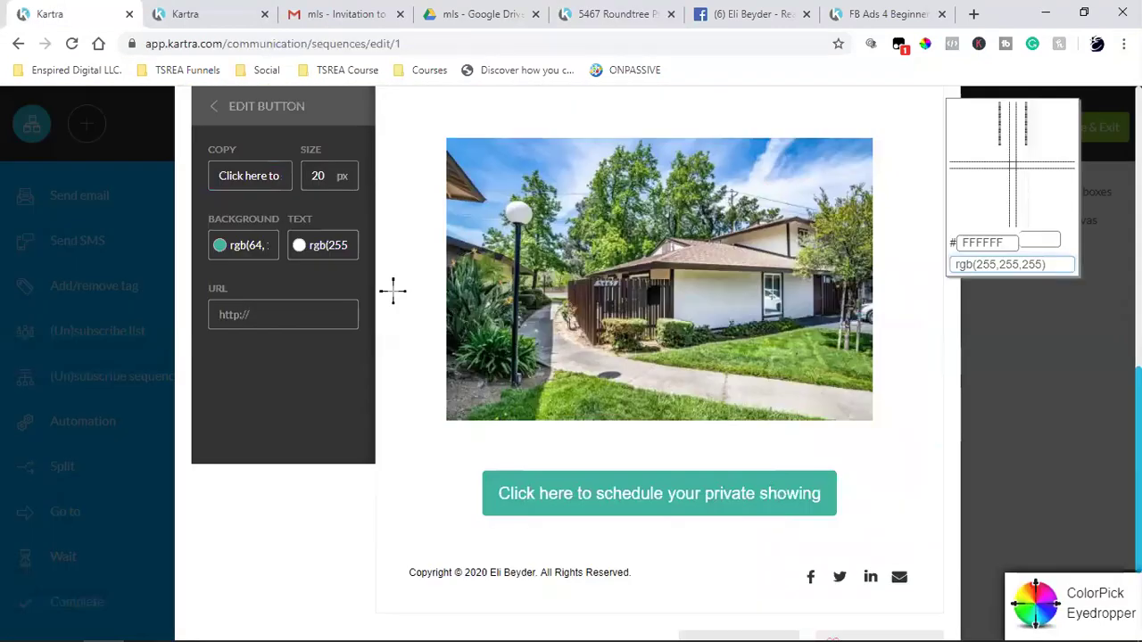
click(417, 450)
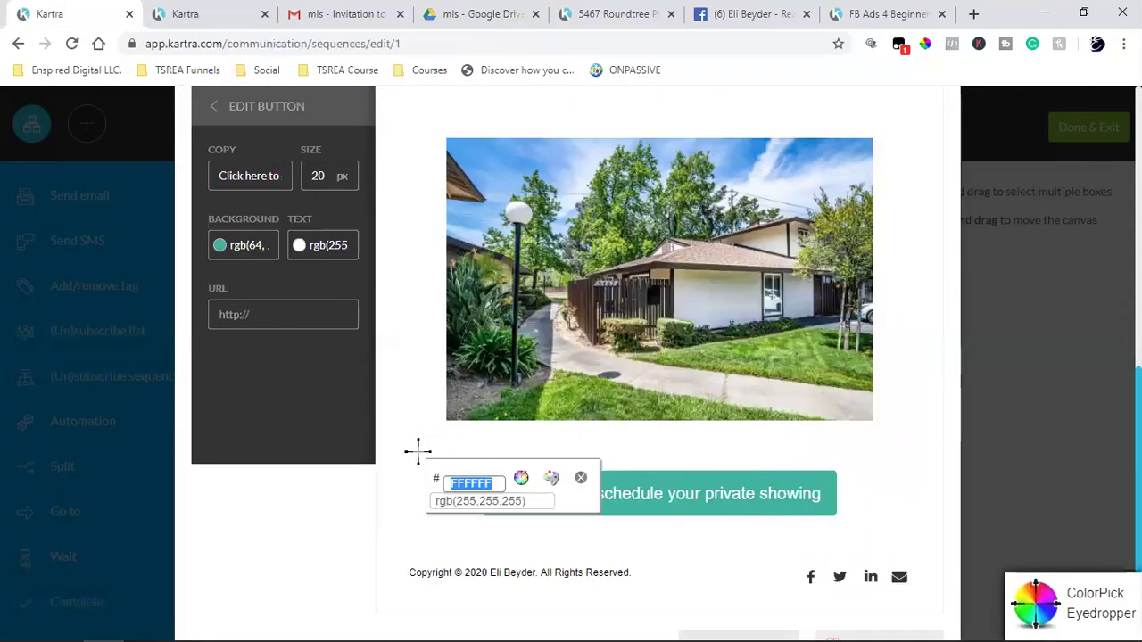
click(581, 478)
Step: Re-sample the View All 30 Photos blue and copy 167CC7 again for the email
click(616, 13)
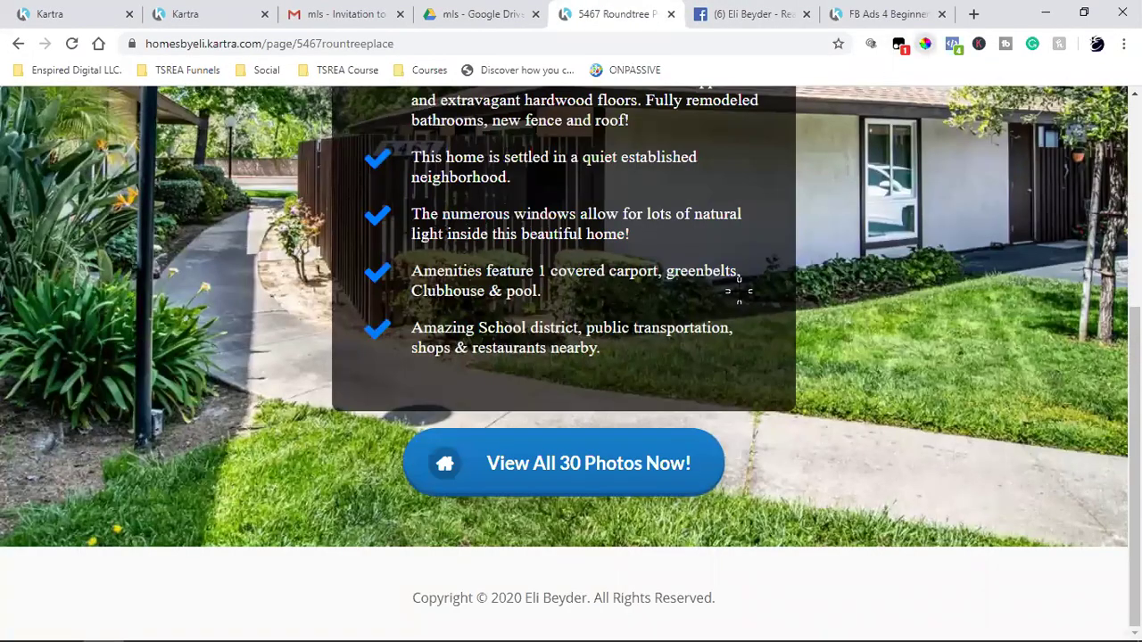
click(926, 43)
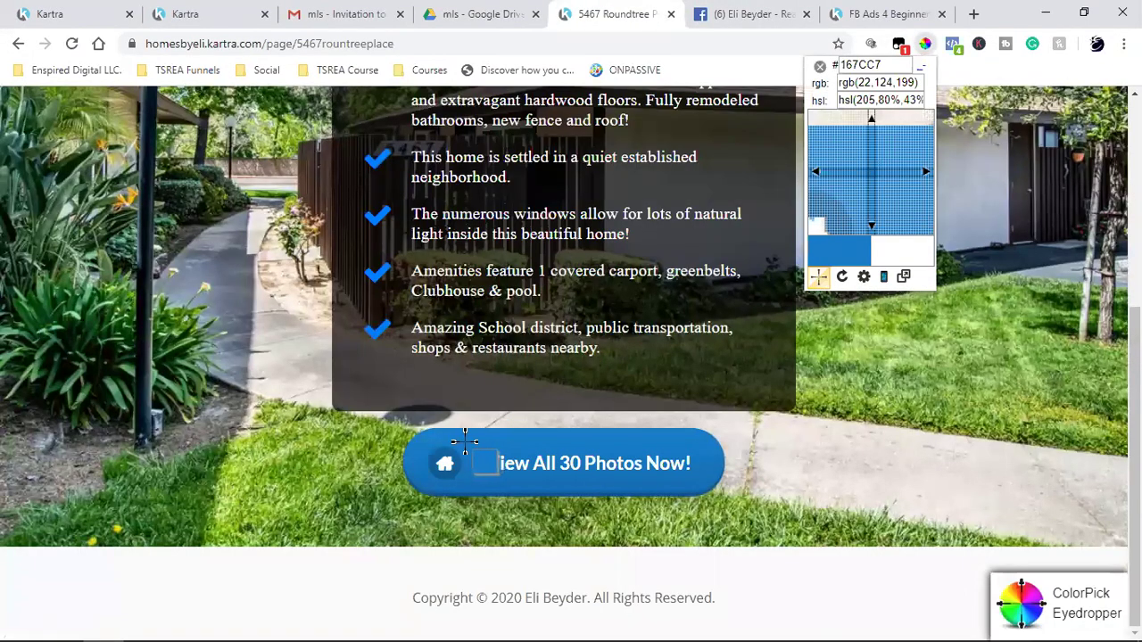
click(460, 457)
right_click(509, 471)
click(535, 481)
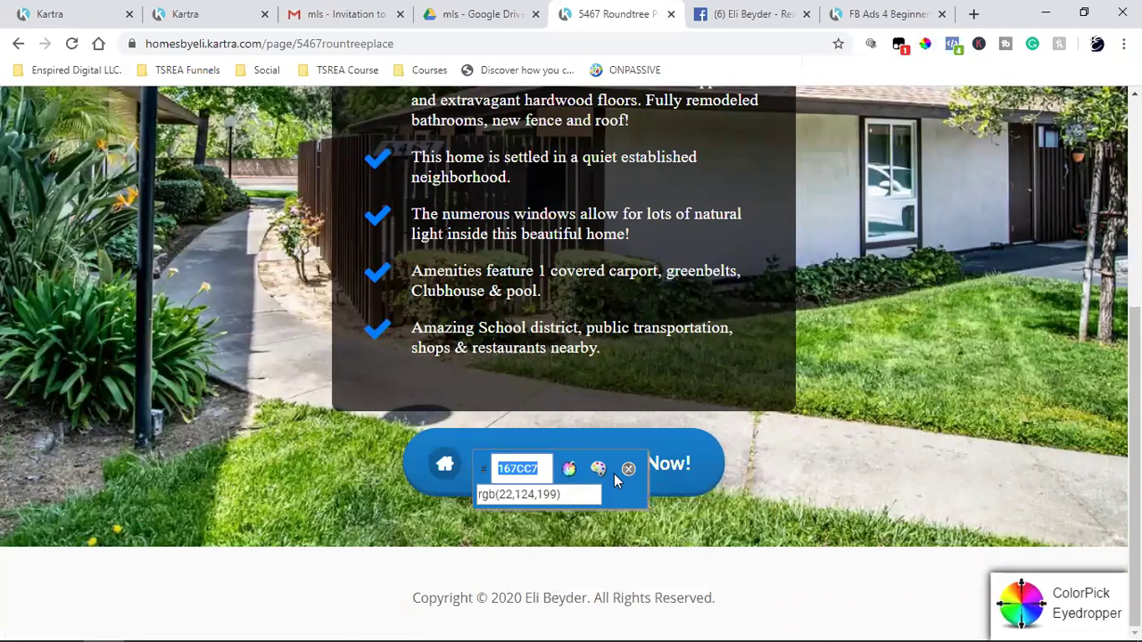
click(628, 468)
click(77, 13)
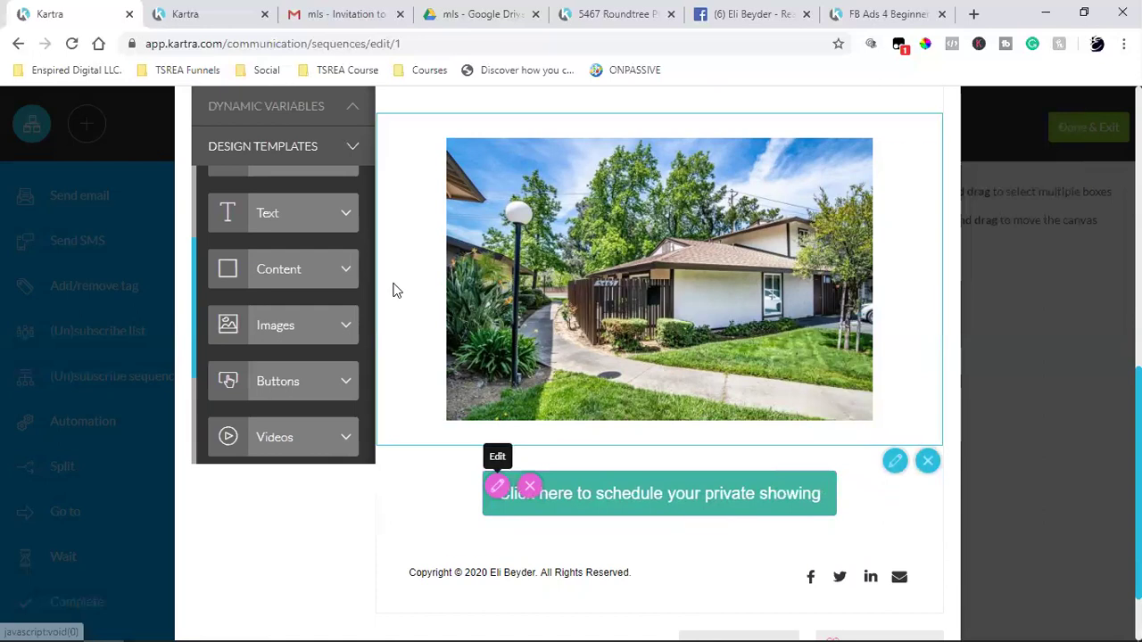
Step: Paste rgb(22, 124, 199) as the showing button's background colour
click(497, 486)
click(250, 253)
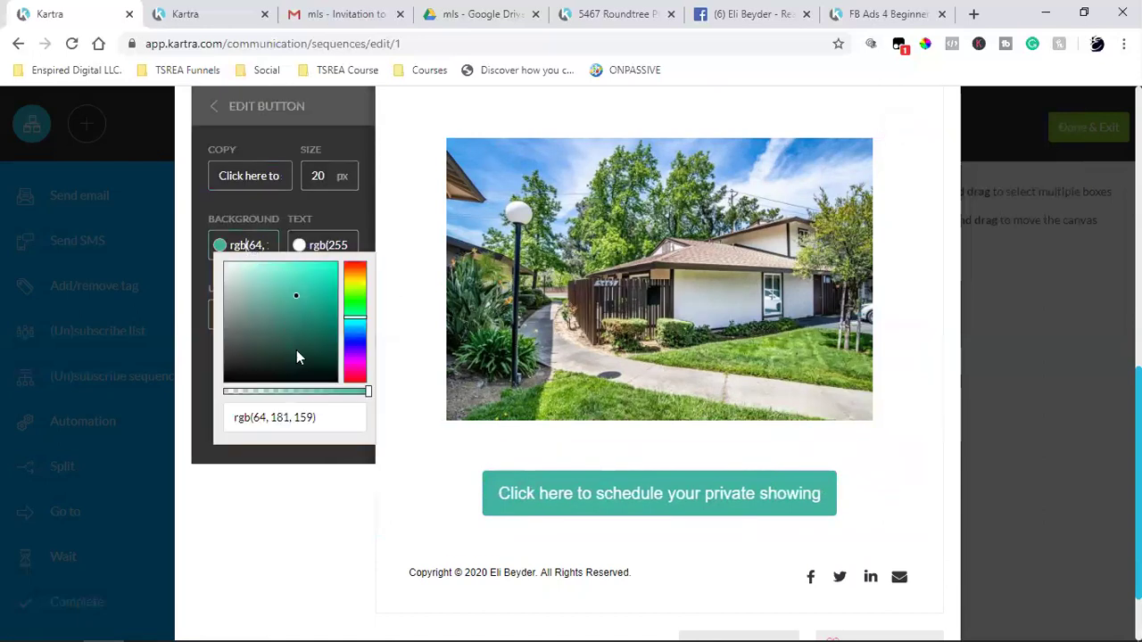
triple_click(282, 416)
text(rgb(22, 124, 199))
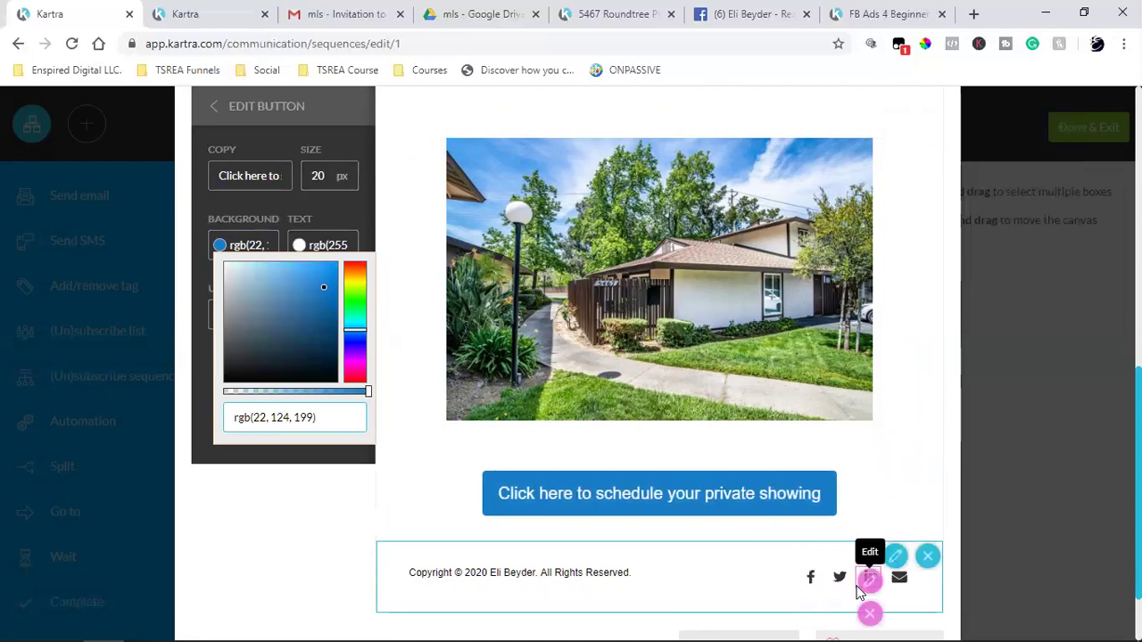
scroll(765, 503, up, 2)
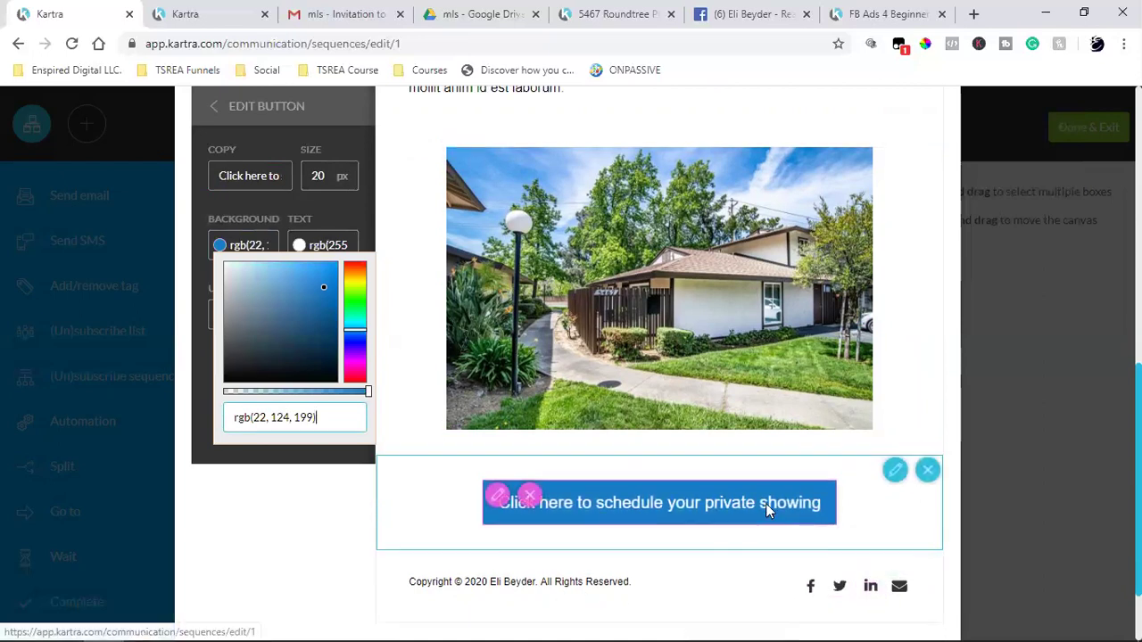
scroll(765, 510, up, 2)
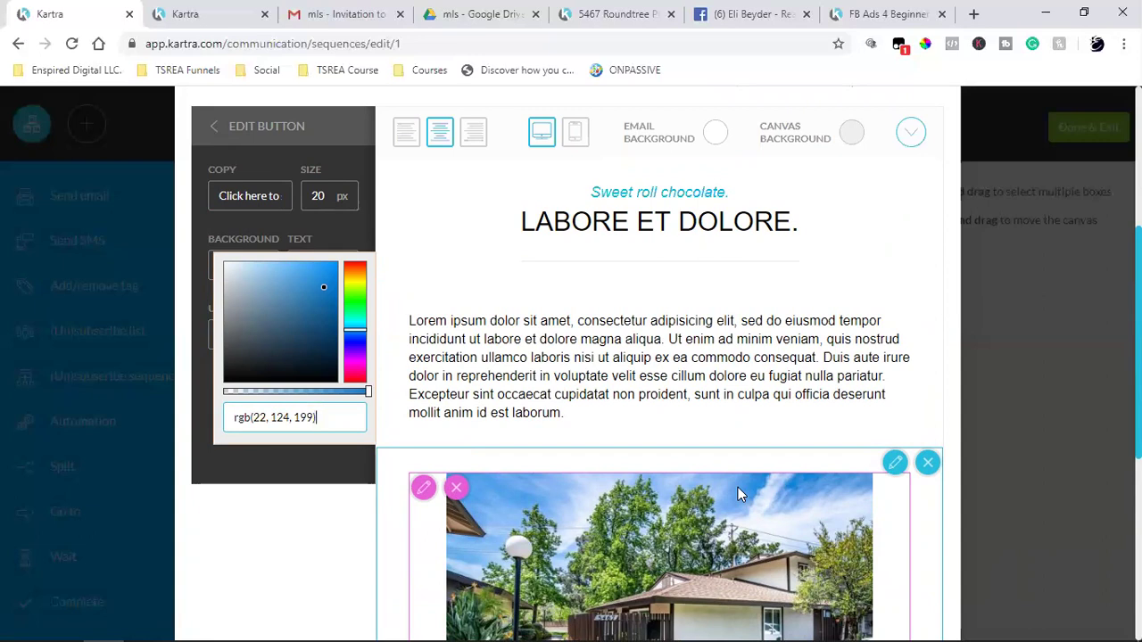
scroll(738, 487, up, 4)
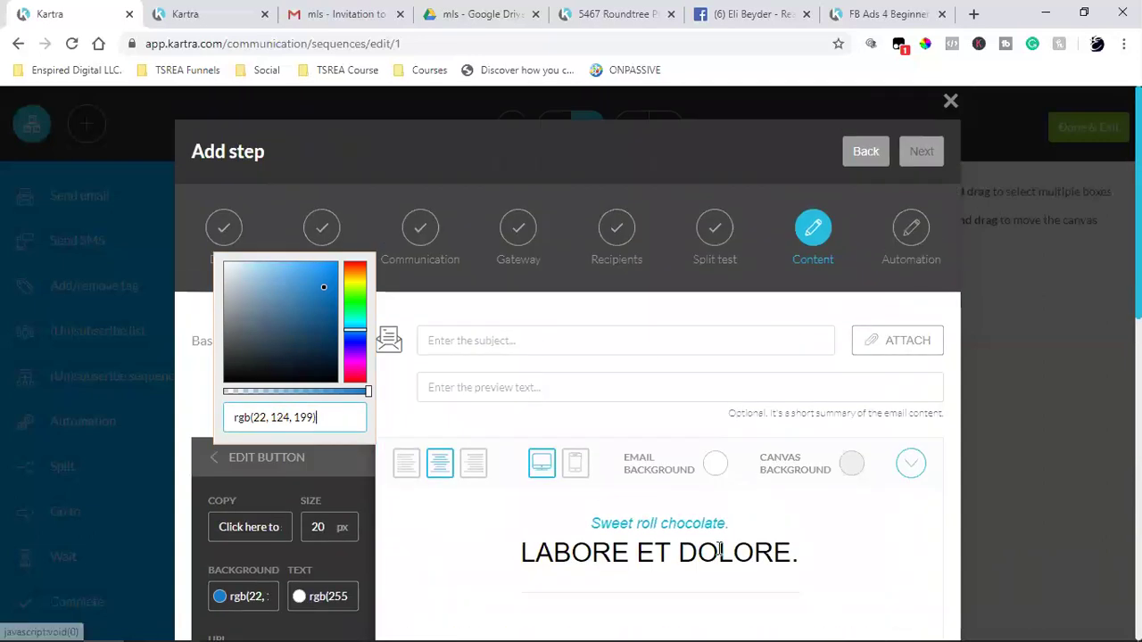
Step: Leave the button settings and copy the {first_name} dynamic variable
click(203, 456)
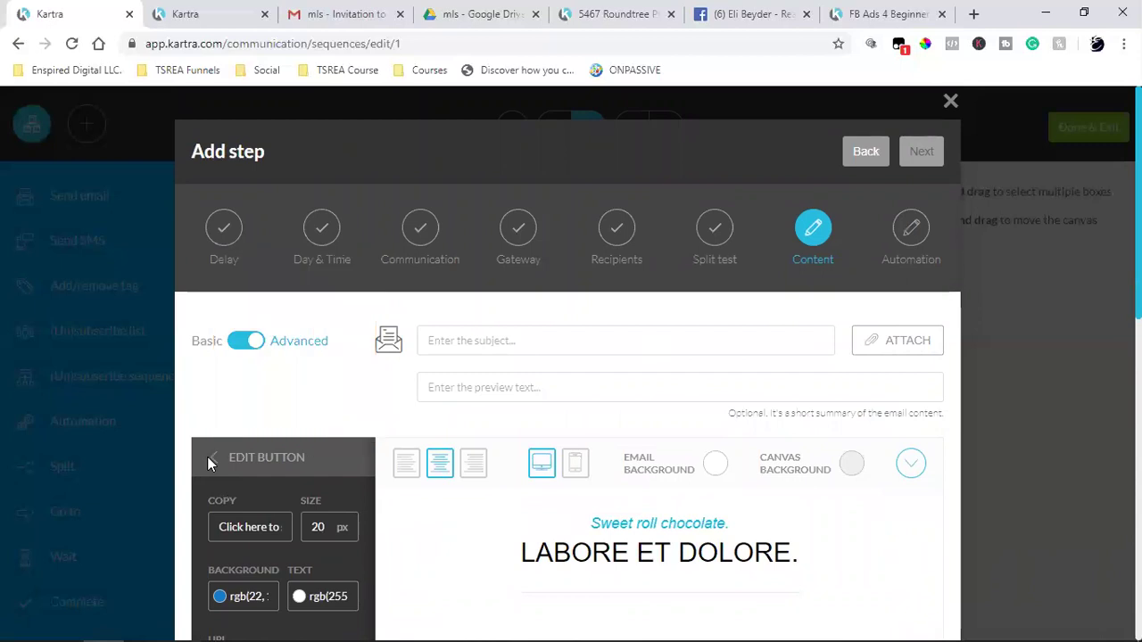
click(212, 458)
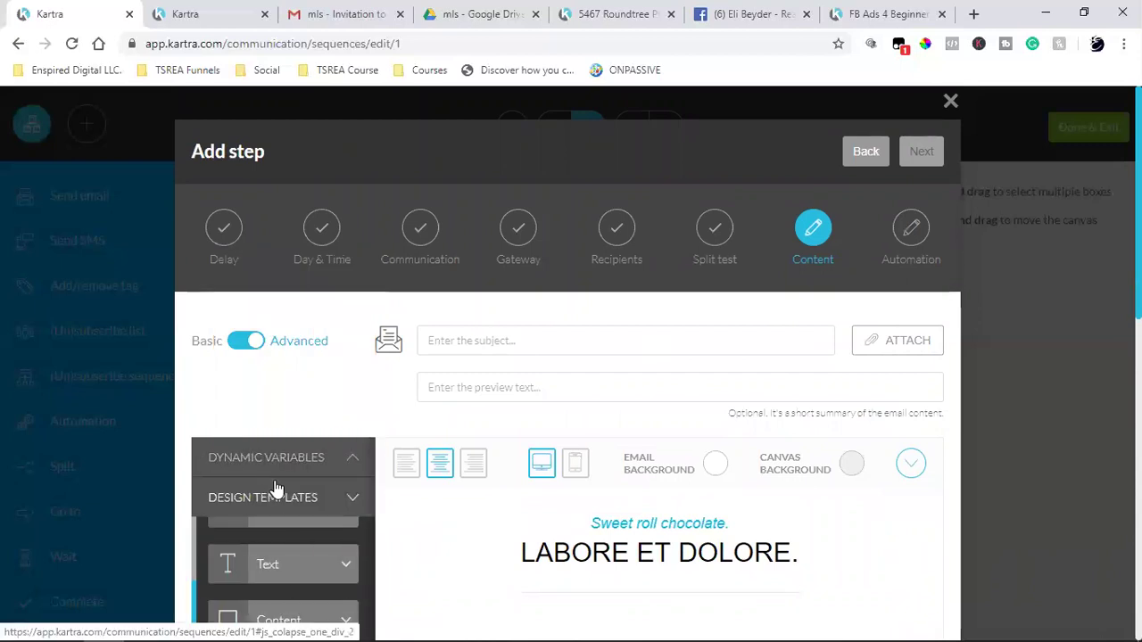
click(257, 457)
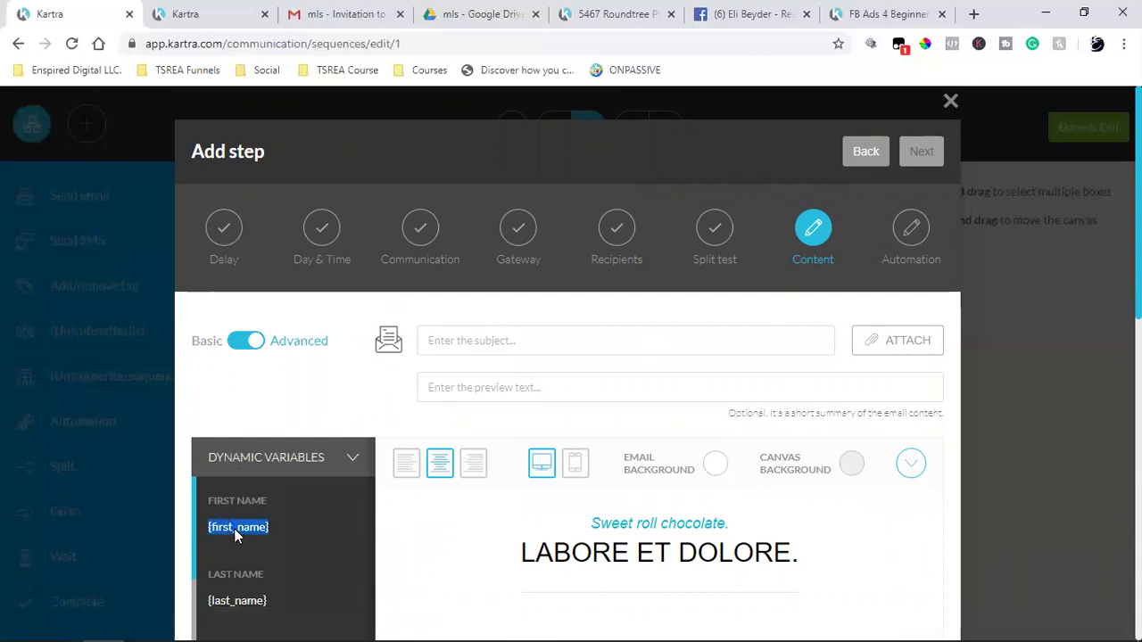
right_click(234, 528)
click(339, 416)
Step: Enter the subject line 'Hey {first_name} just wanted to follow up'
click(482, 345)
text({first_name})
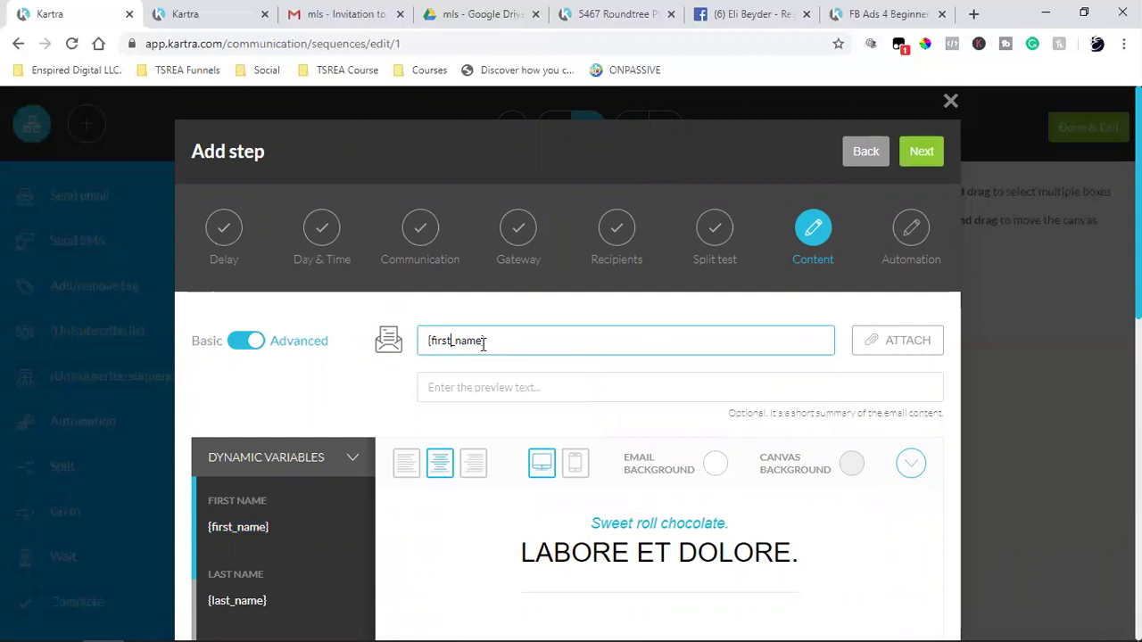
text(Hey )
text( jus)
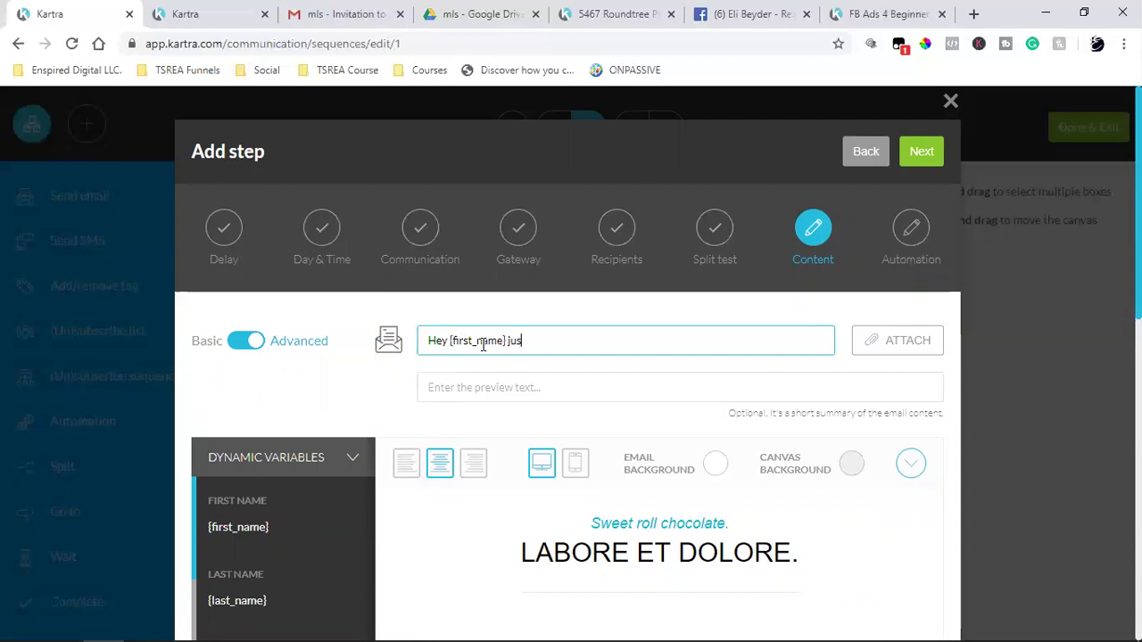
text(t watnted to follow up)
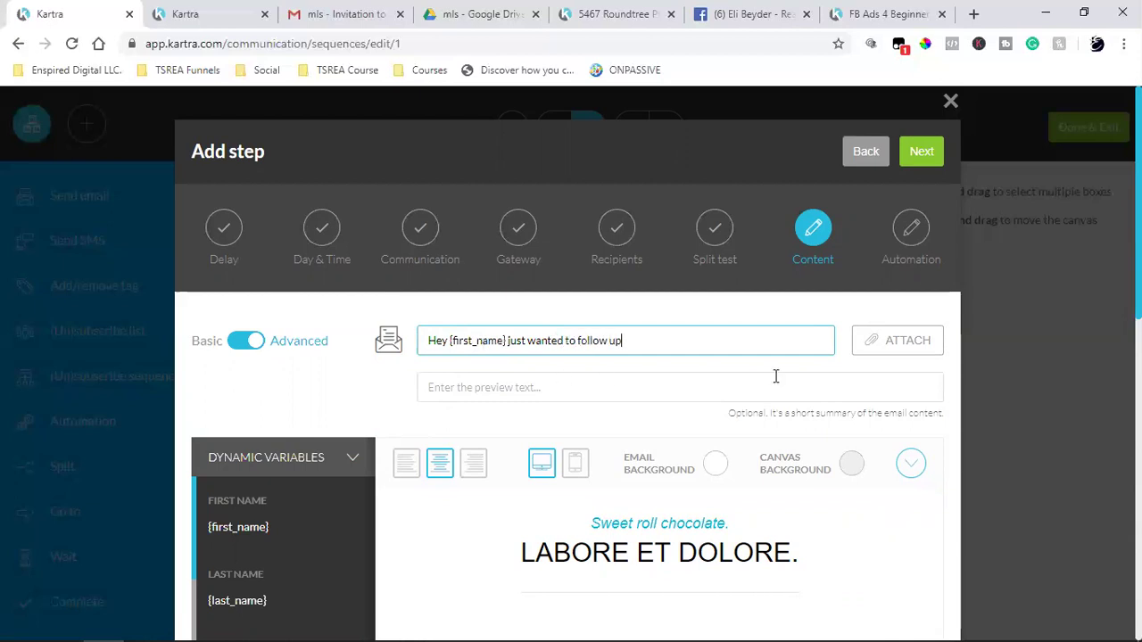
scroll(775, 376, down, 2)
scroll(776, 376, up, 2)
scroll(776, 375, down, 7)
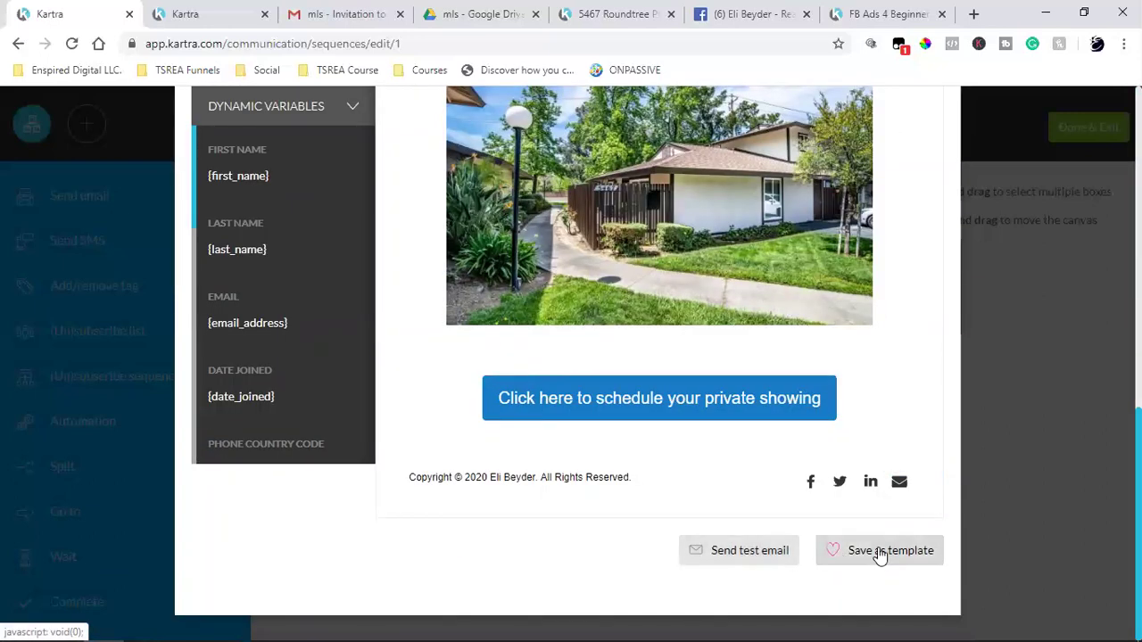
scroll(879, 553, up, 7)
Step: Create and activate the '2nd email' step, link it from Starting Rules, and auto-arrange
click(921, 152)
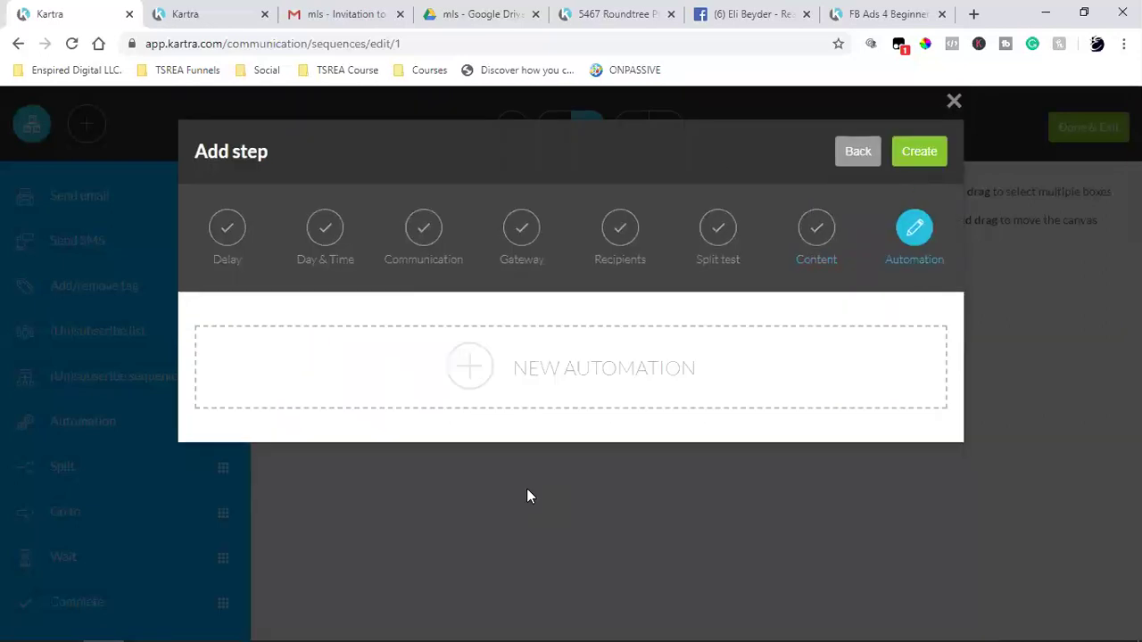
click(924, 153)
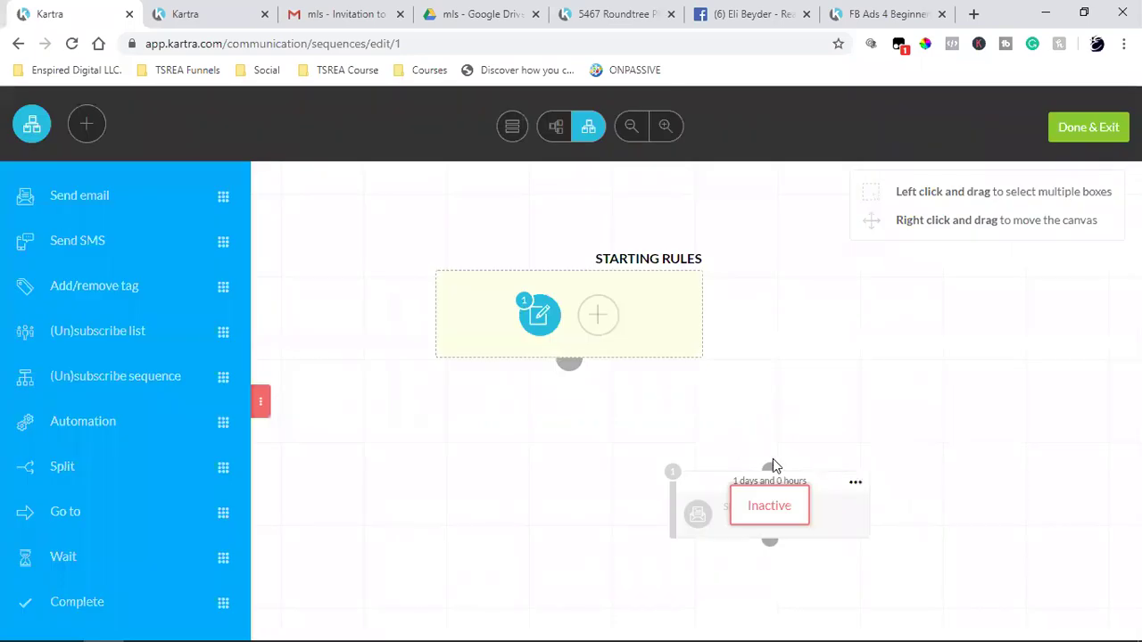
click(856, 482)
click(944, 437)
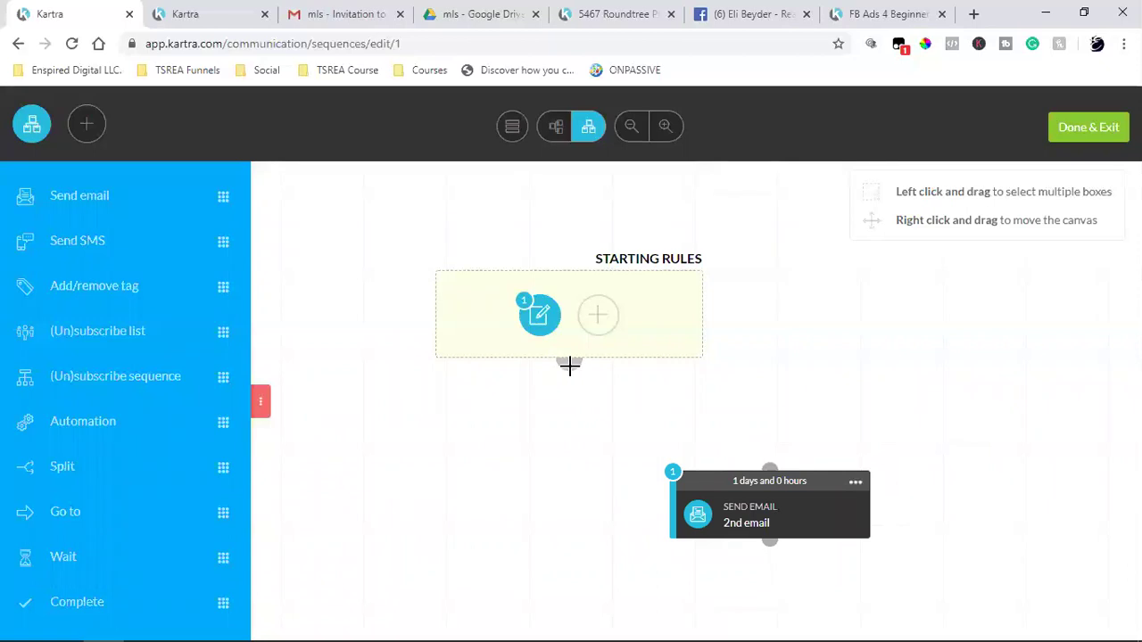
drag(575, 366, 768, 467)
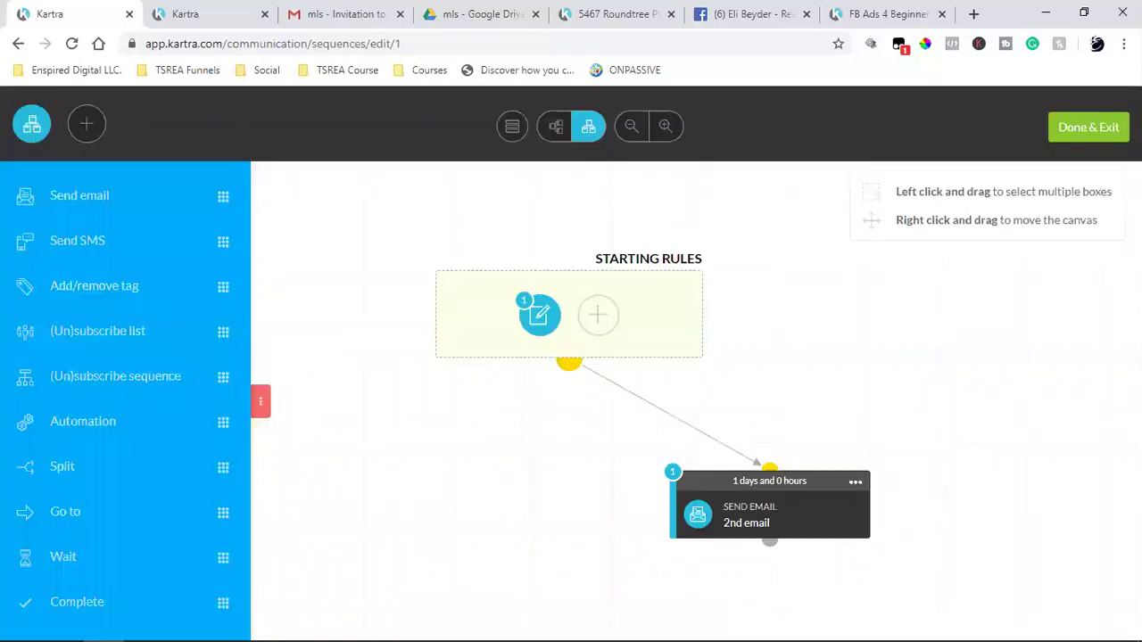
click(511, 126)
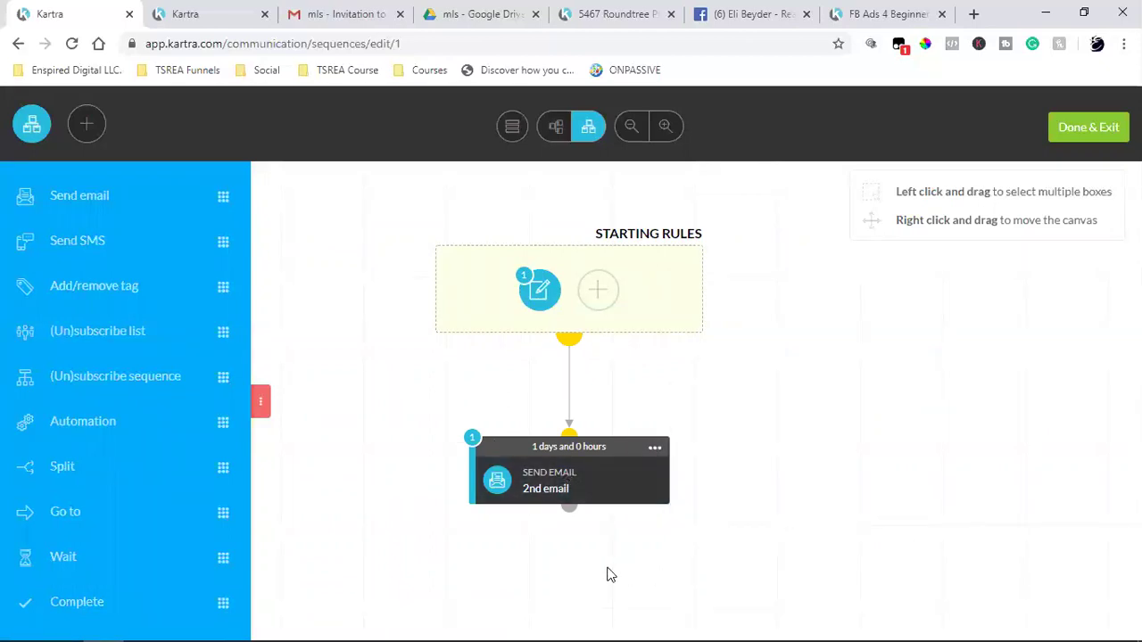
mouse_move(657, 449)
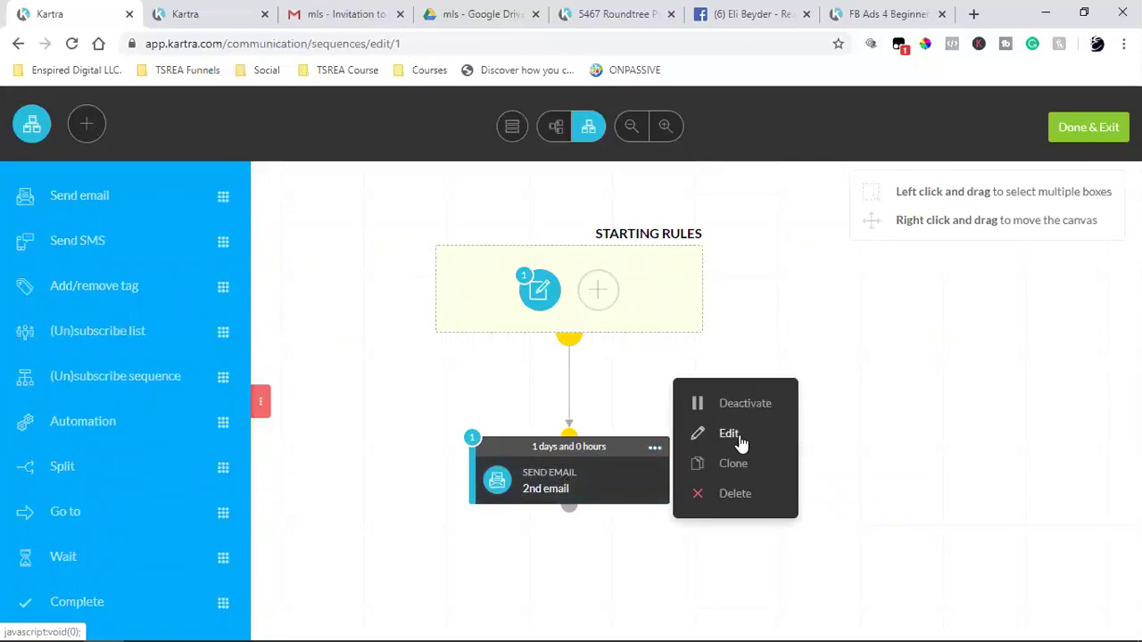
Step: Add a step below the 2nd email with a 1-day, 0-hour delay on any day and time
click(730, 435)
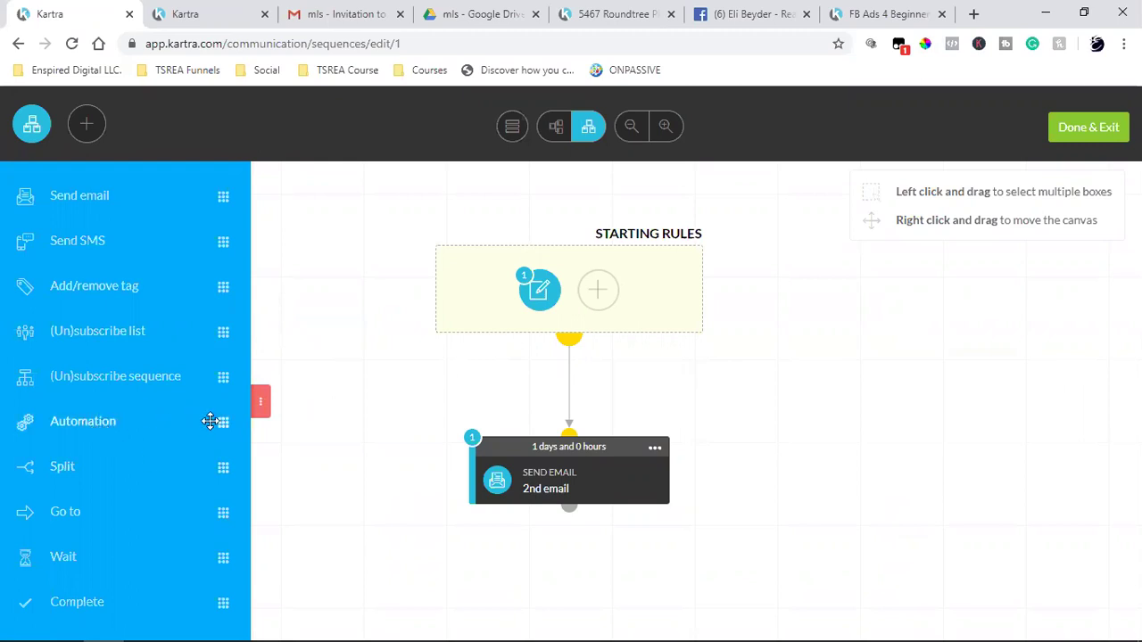
drag(219, 423, 654, 583)
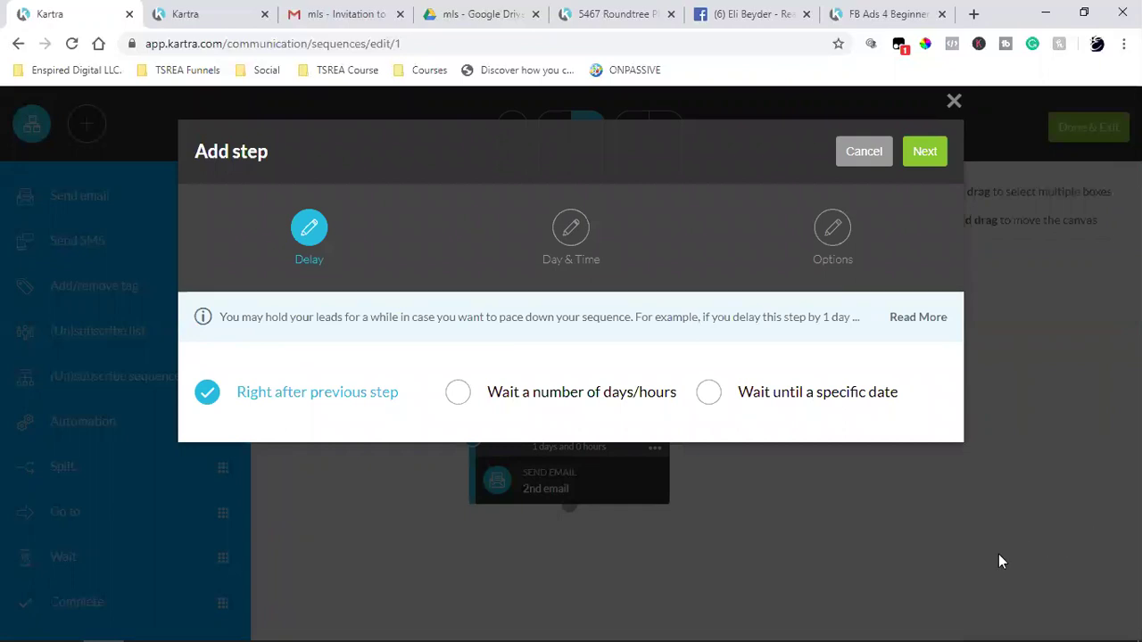
click(459, 394)
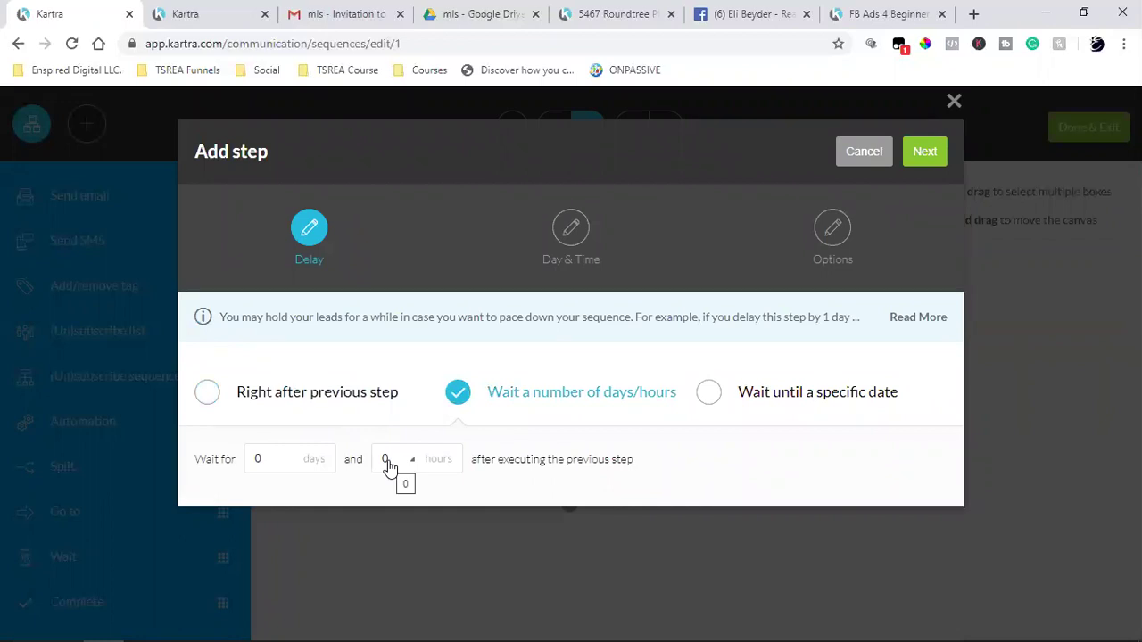
double_click(304, 455)
text(1)
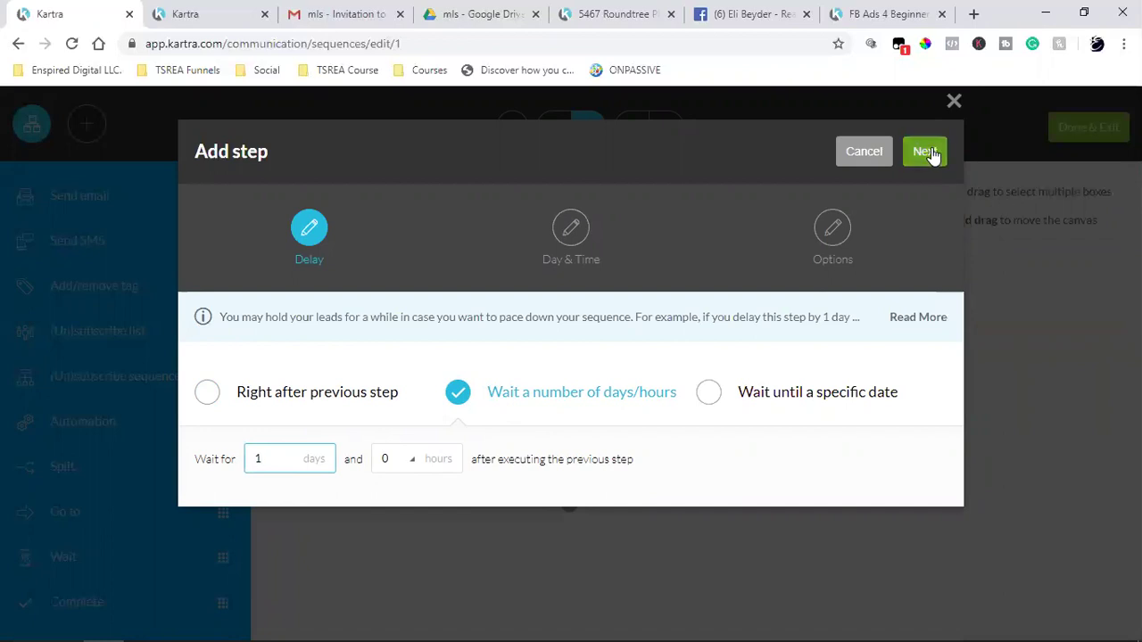
click(928, 154)
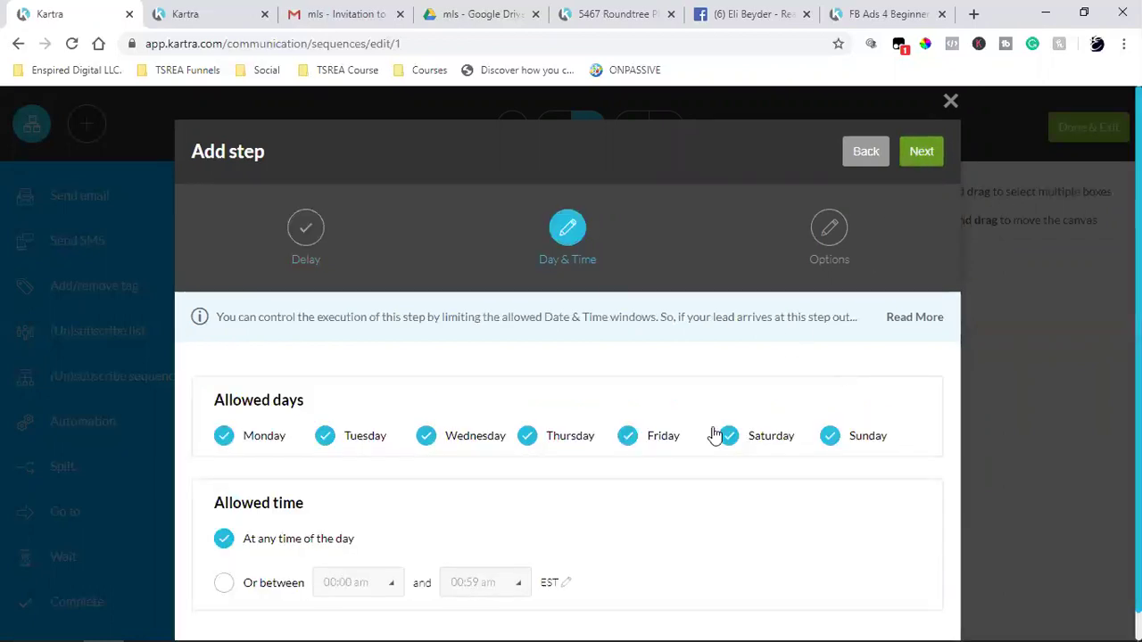
key(Return)
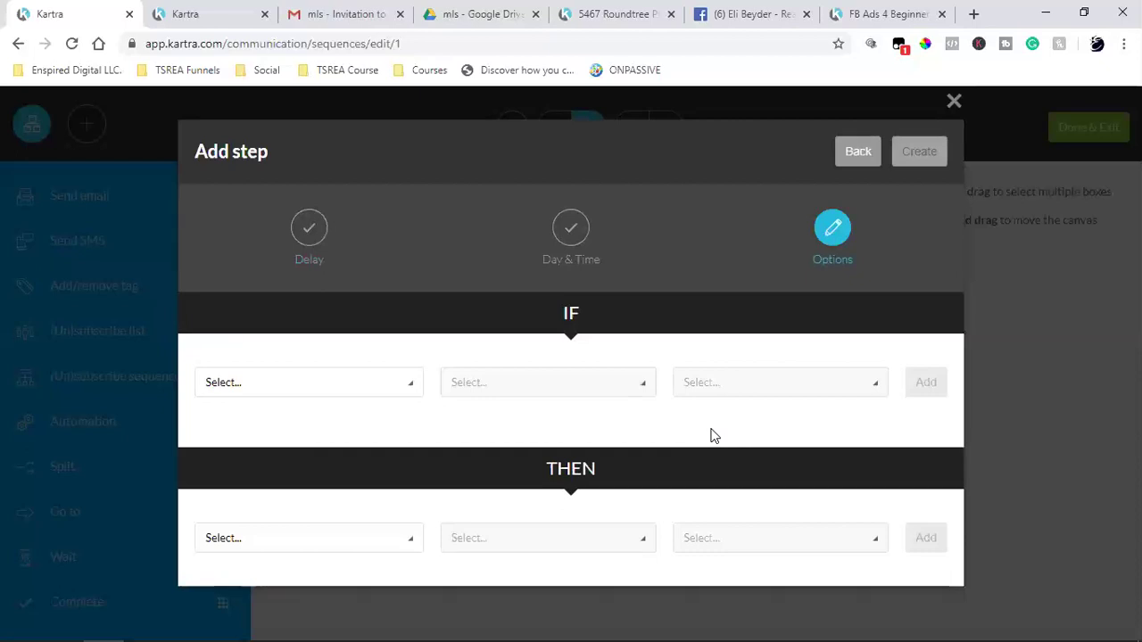
Step: Add the 'Lead reaches this step' IF condition to the new step
click(357, 390)
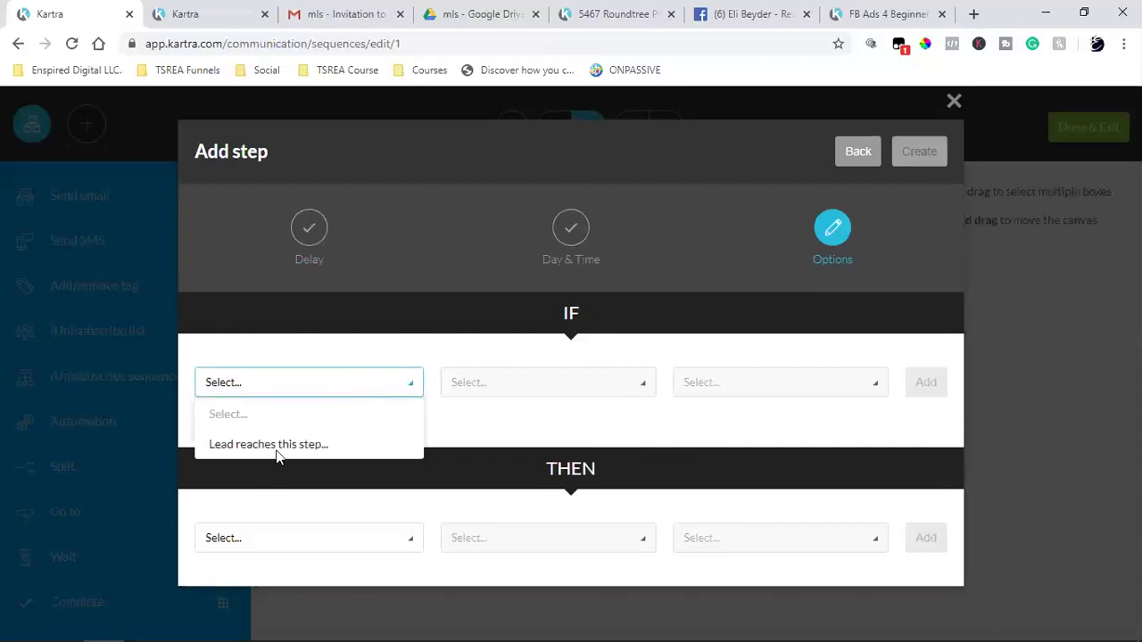
click(277, 451)
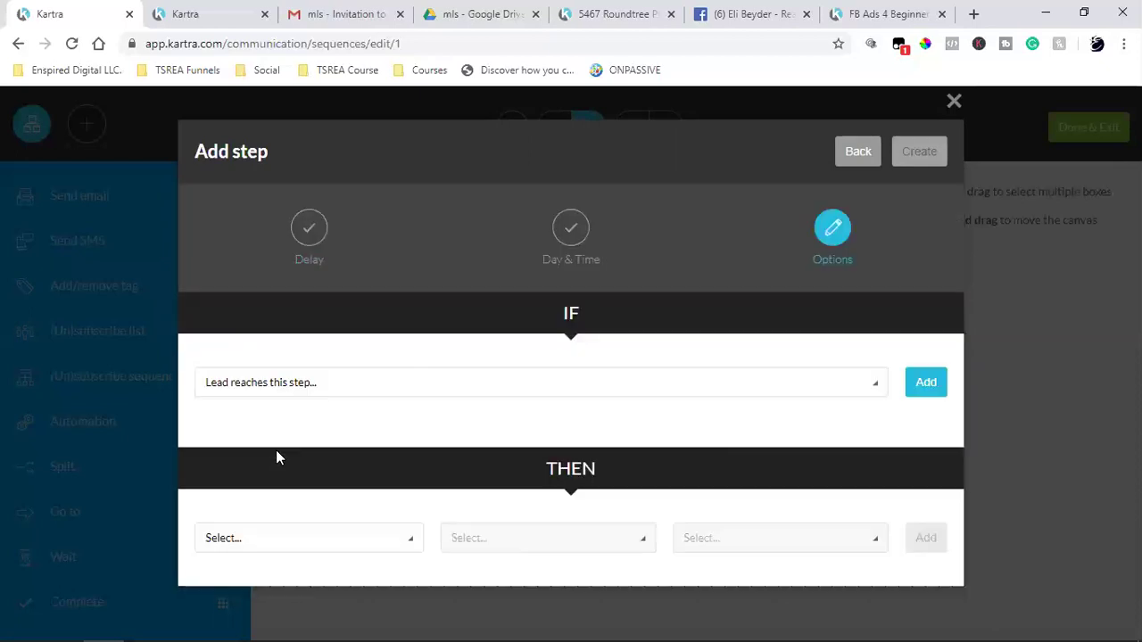
click(928, 383)
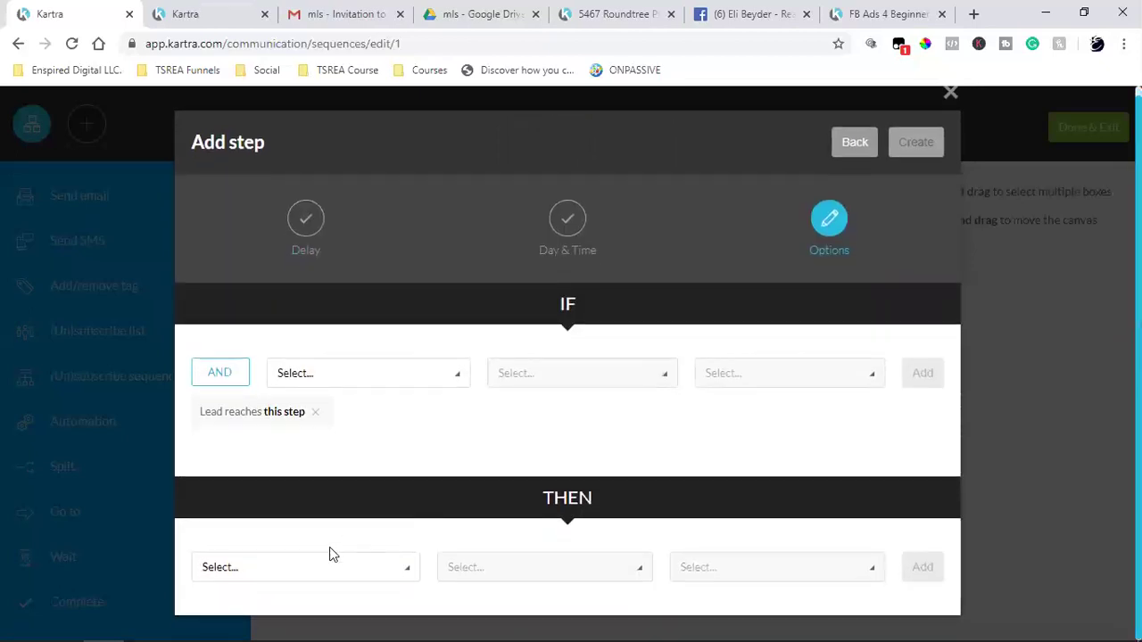
Step: Browse the THEN actions without choosing one, then create the step
click(282, 568)
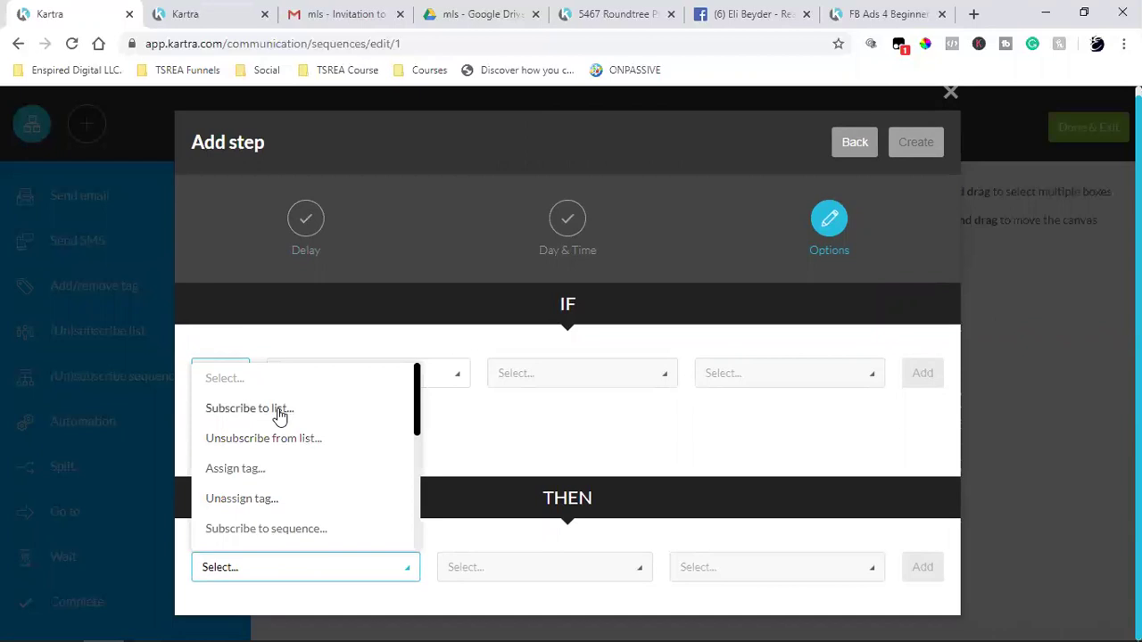
drag(419, 381, 423, 499)
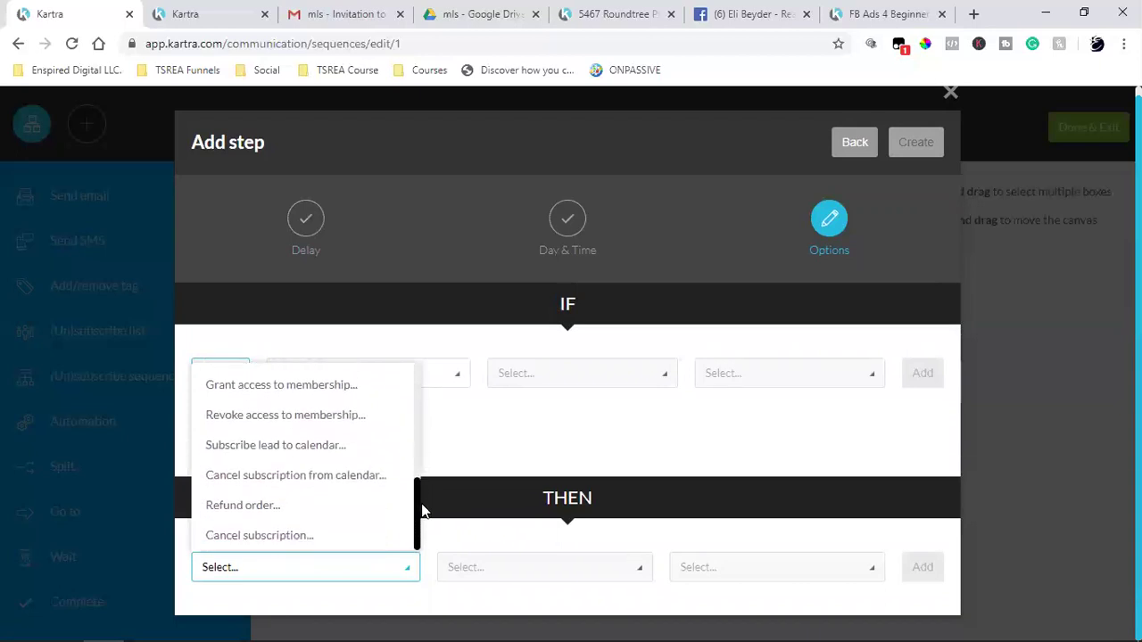
click(504, 451)
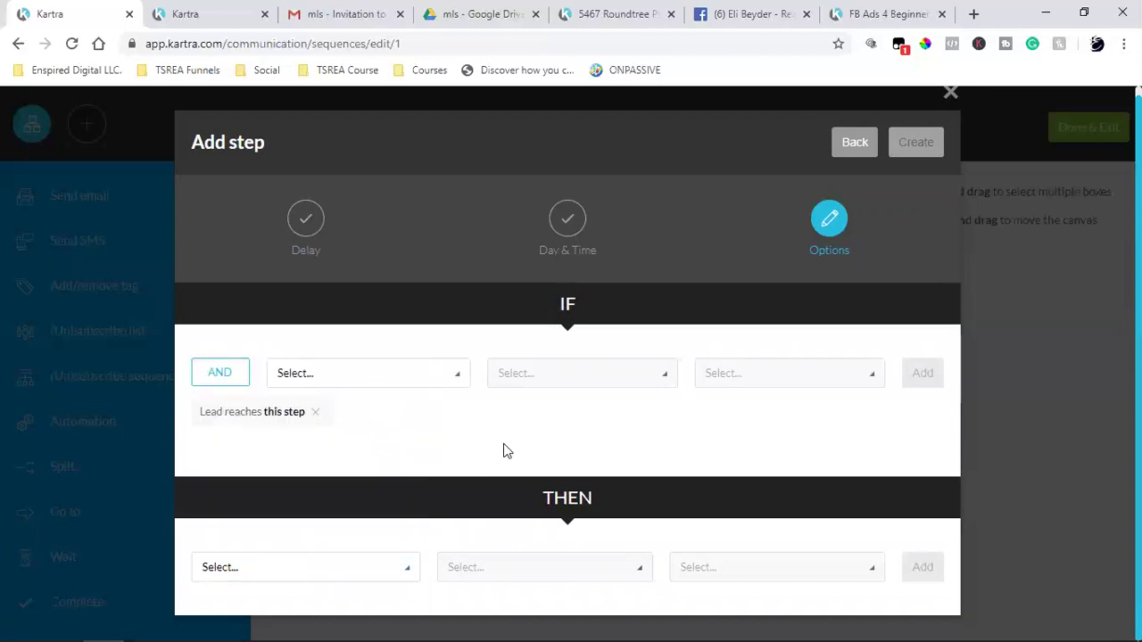
click(319, 573)
drag(419, 495, 441, 375)
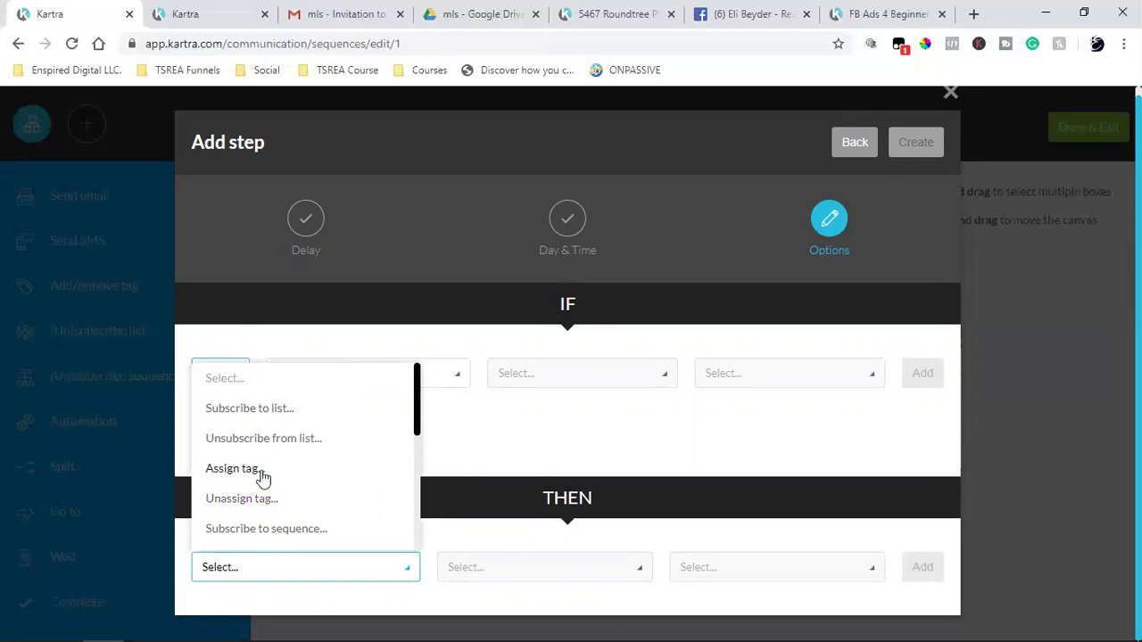
click(503, 457)
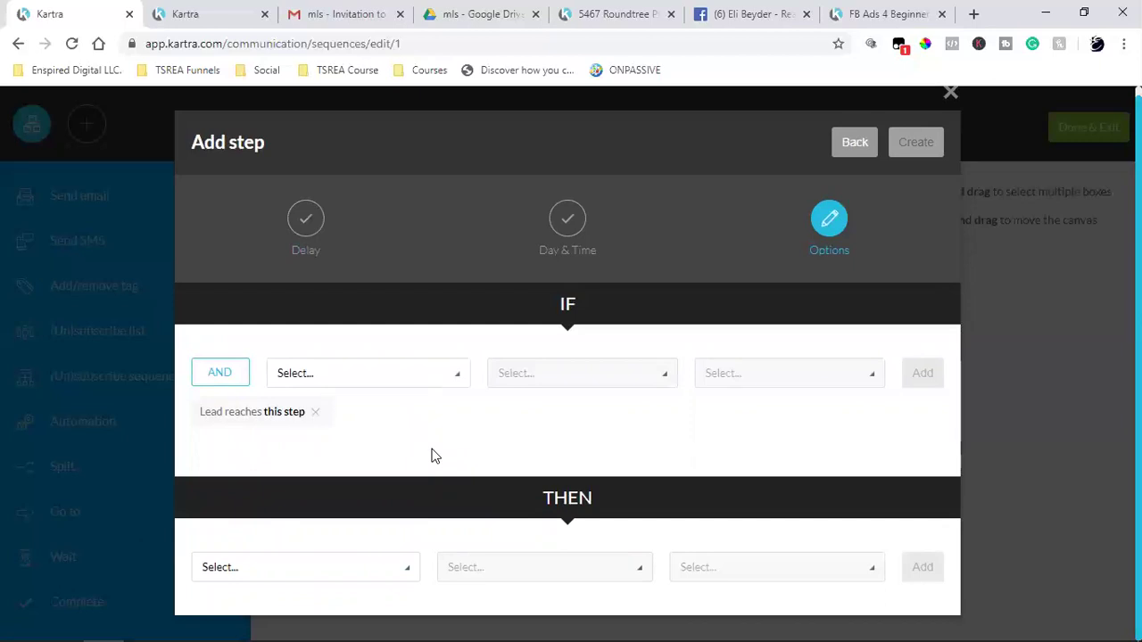
click(307, 567)
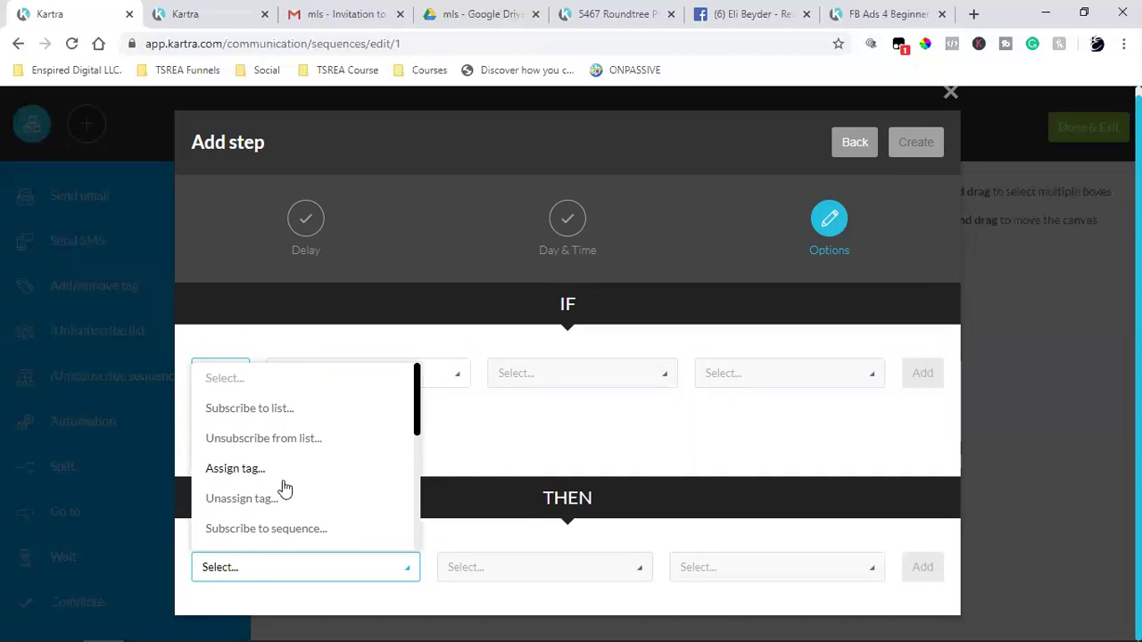
click(950, 95)
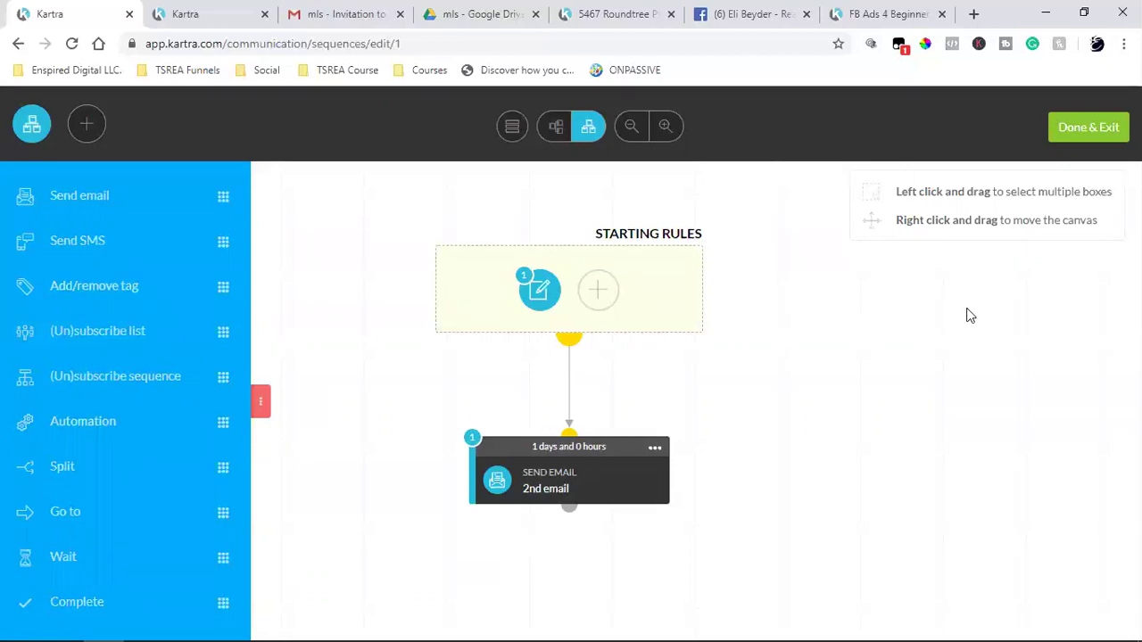
Step: Open the 2nd email step's settings for editing, glancing at the property listing page
click(656, 448)
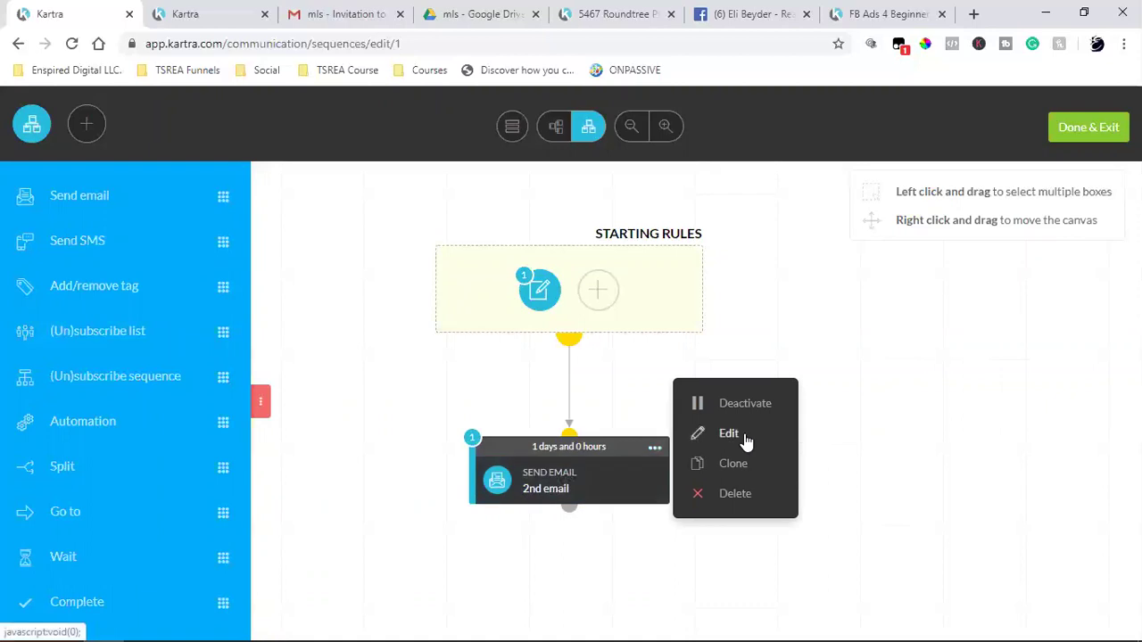
click(728, 434)
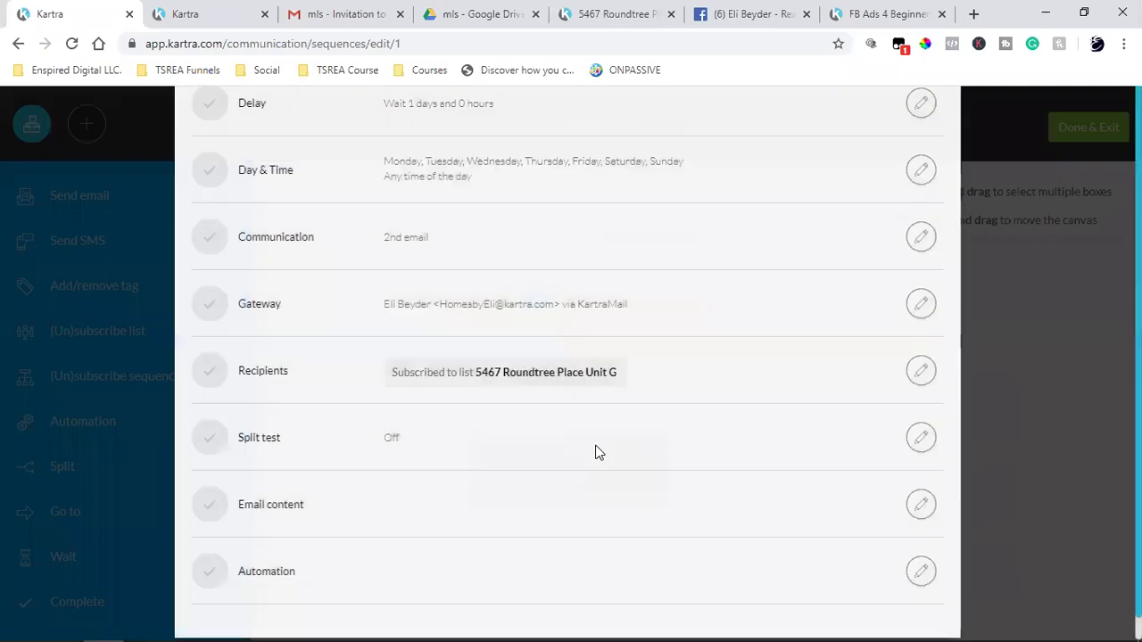
click(651, 9)
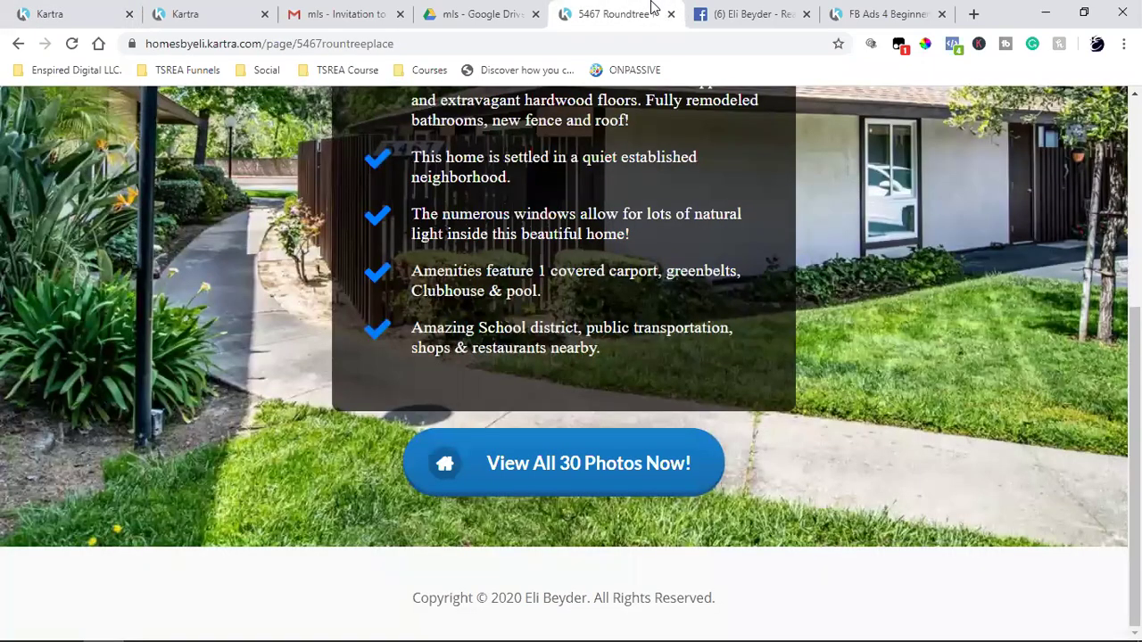
click(102, 7)
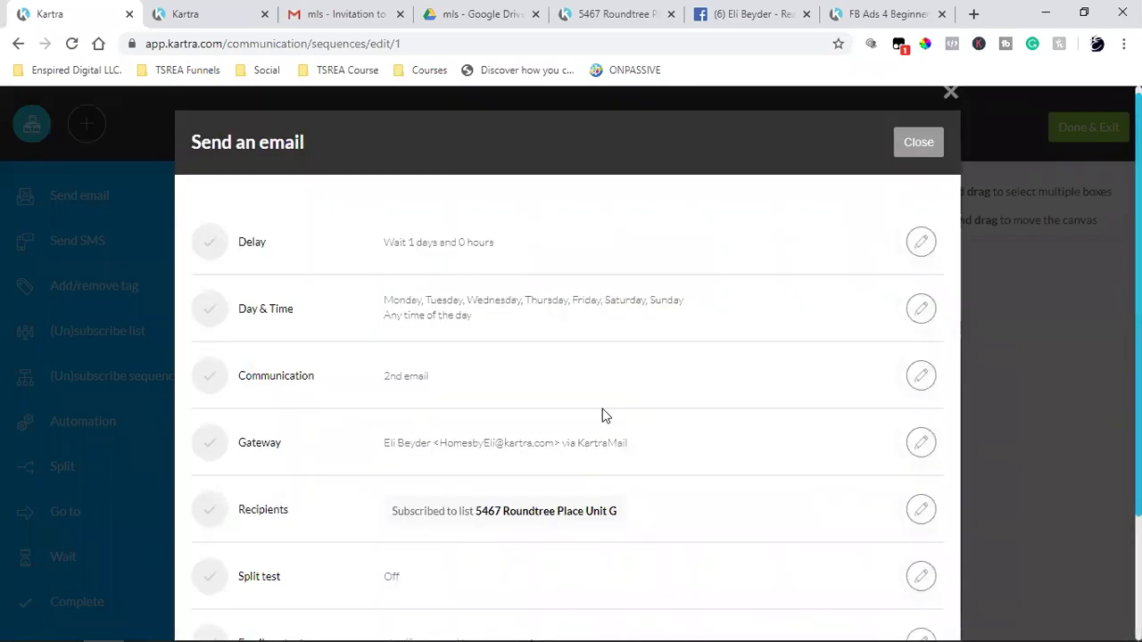
Step: Set the step's delay to 0 days and 2 hours, save it and close the settings
click(921, 245)
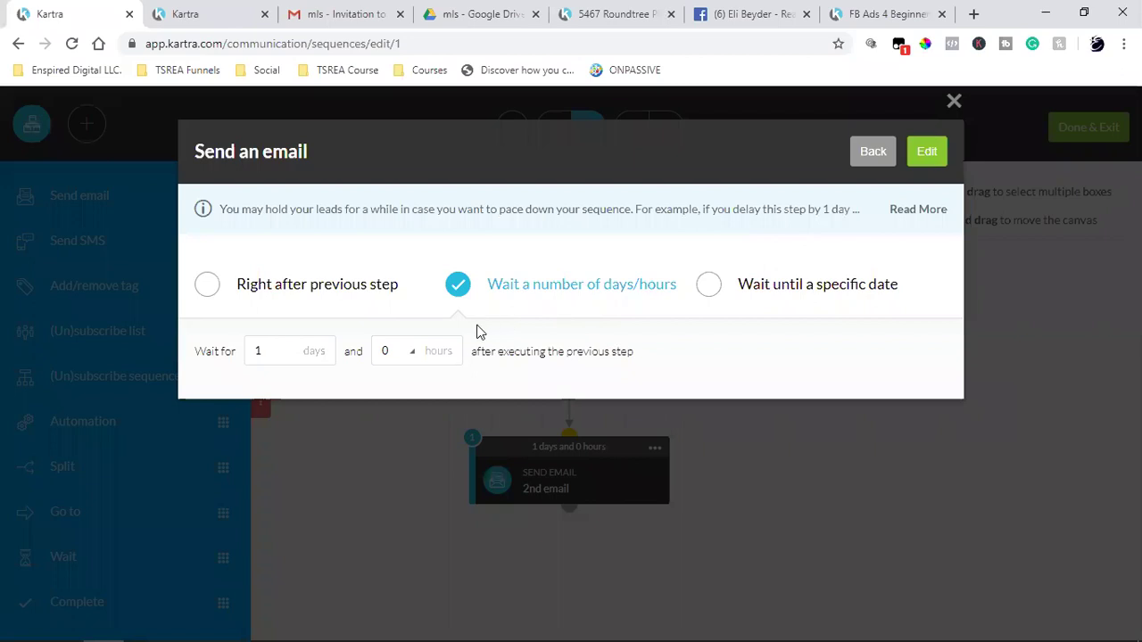
double_click(286, 349)
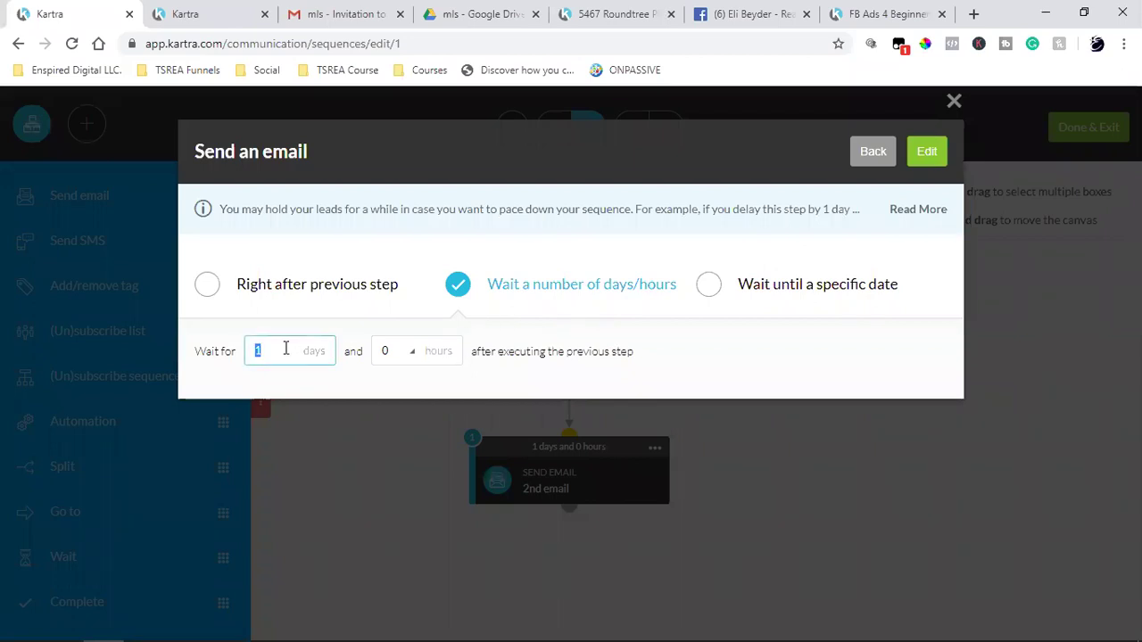
text(0)
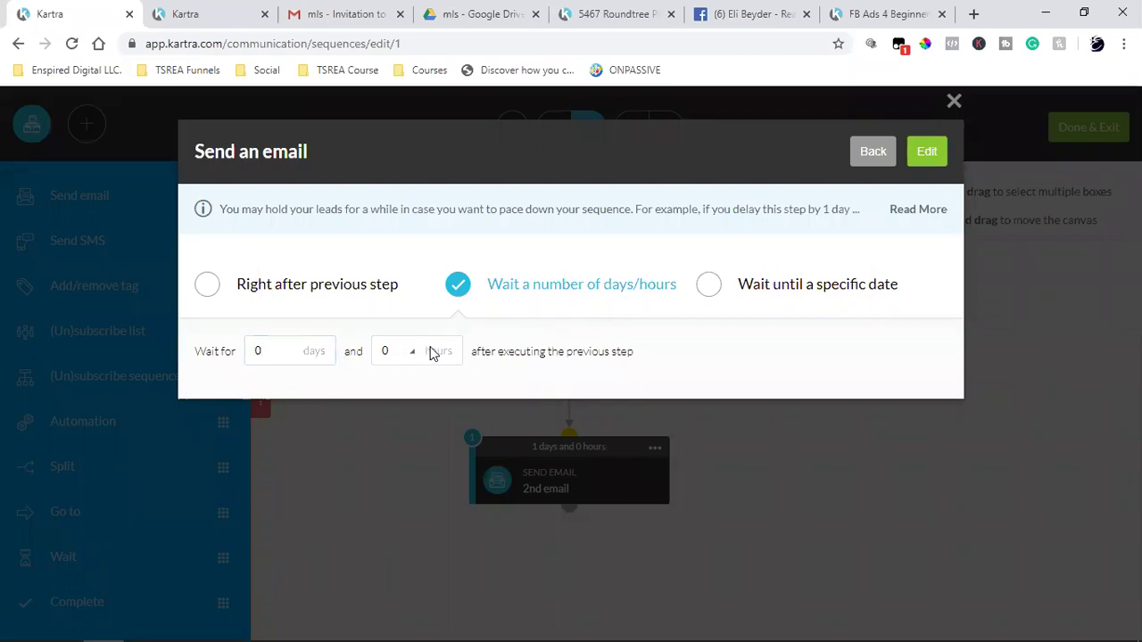
click(407, 357)
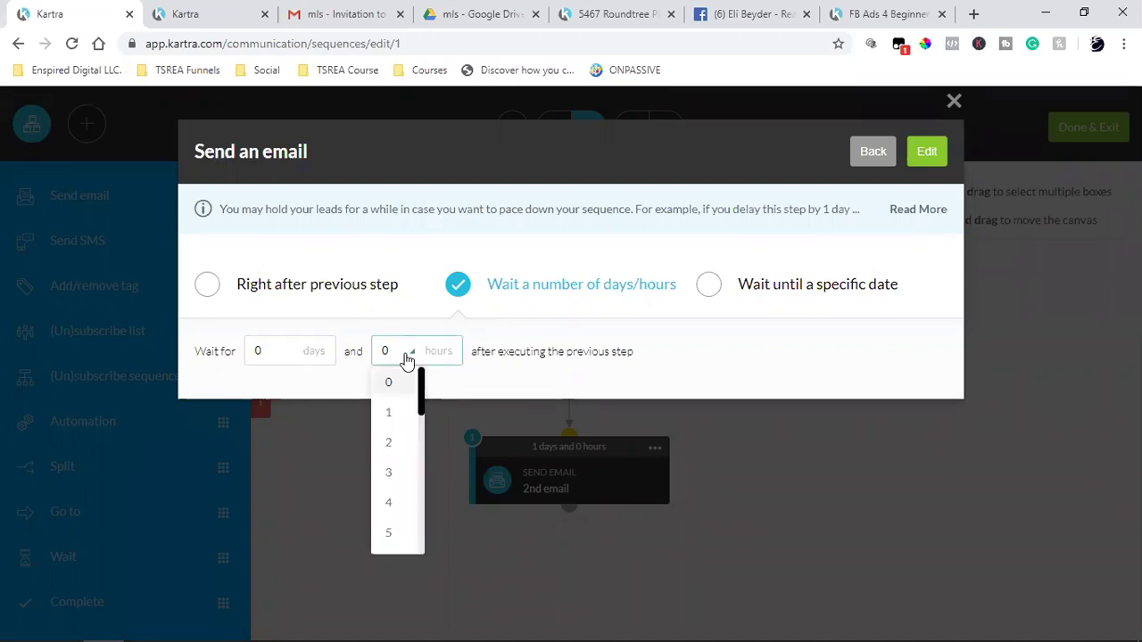
click(388, 445)
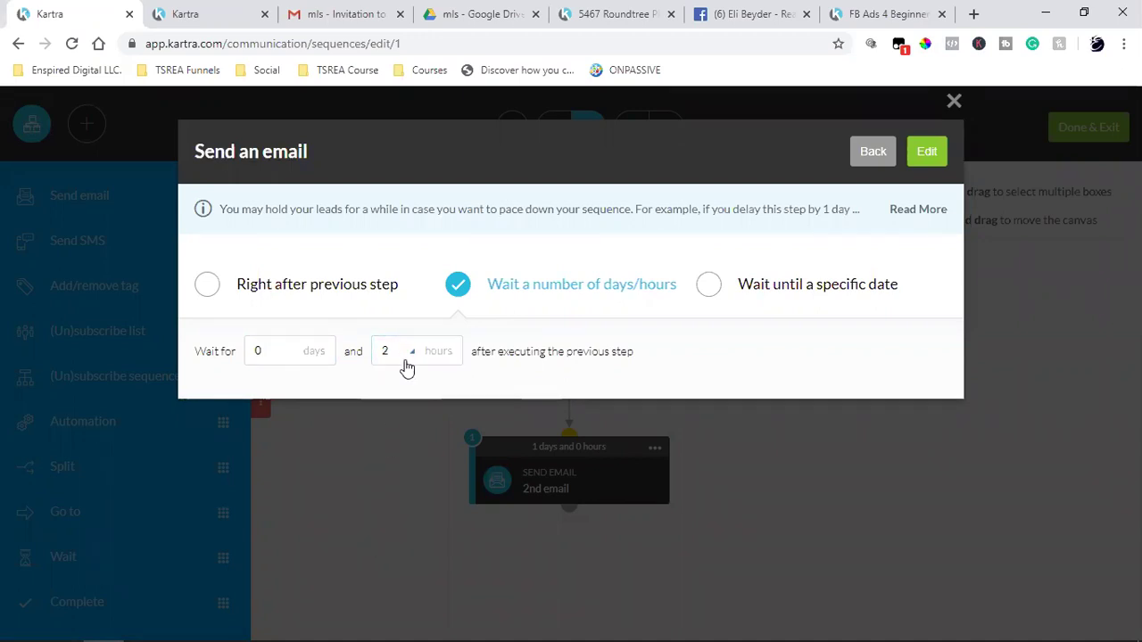
click(403, 367)
click(400, 414)
click(397, 355)
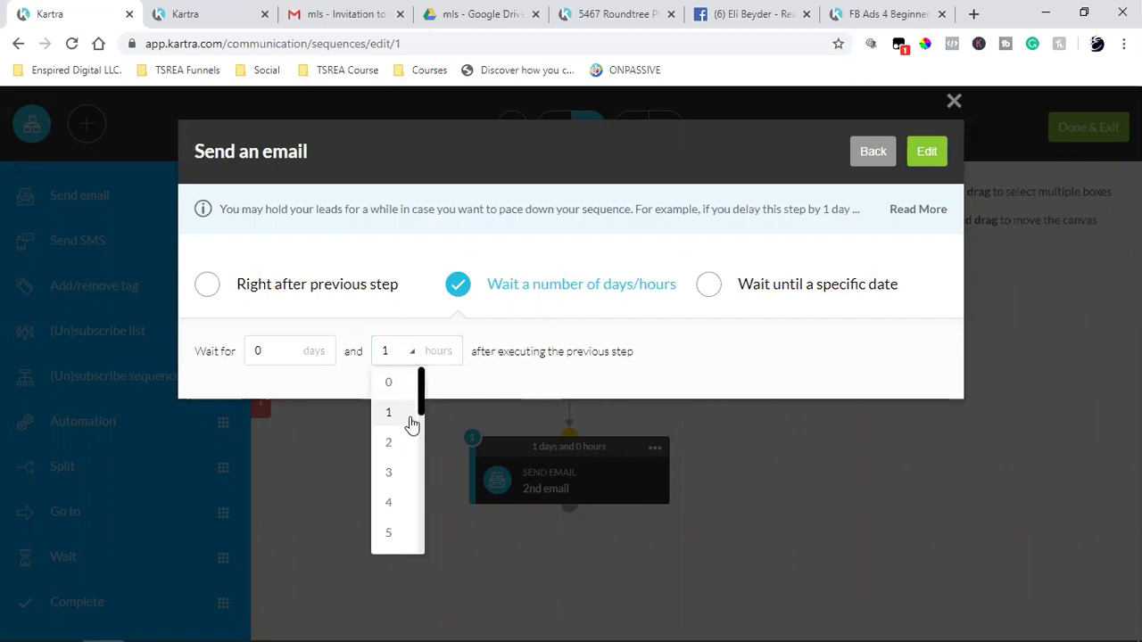
click(389, 446)
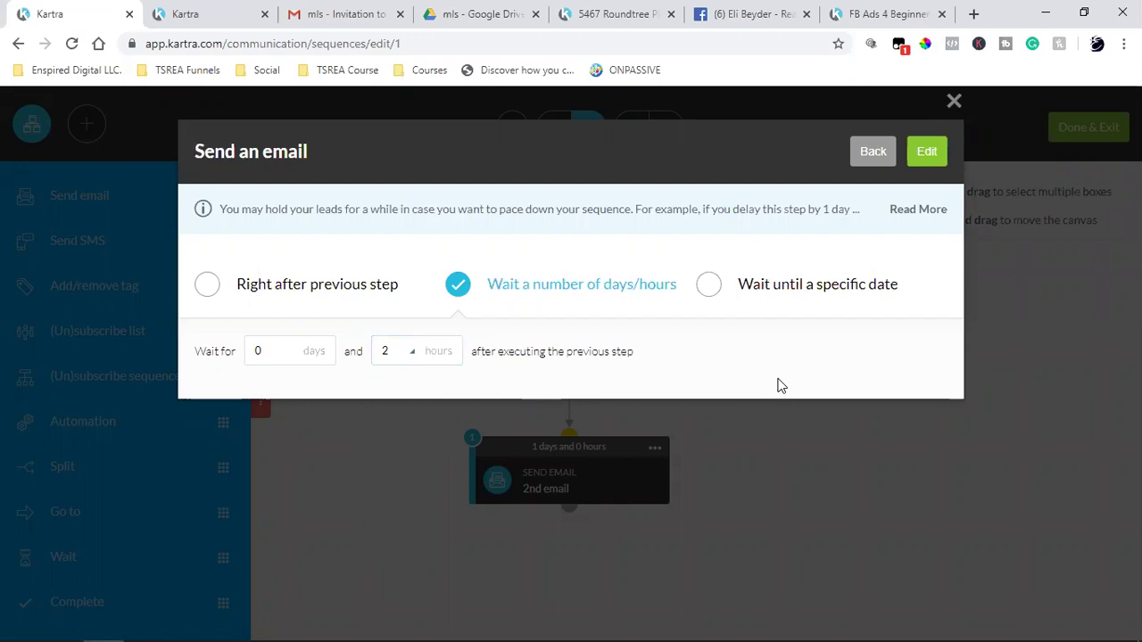
click(933, 152)
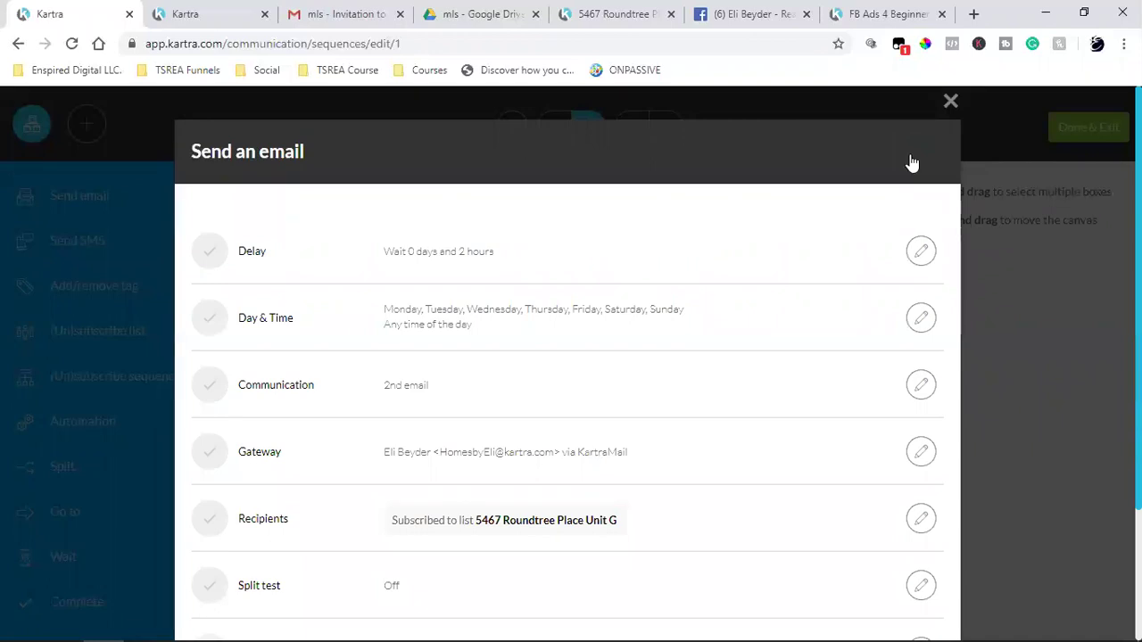
click(1025, 200)
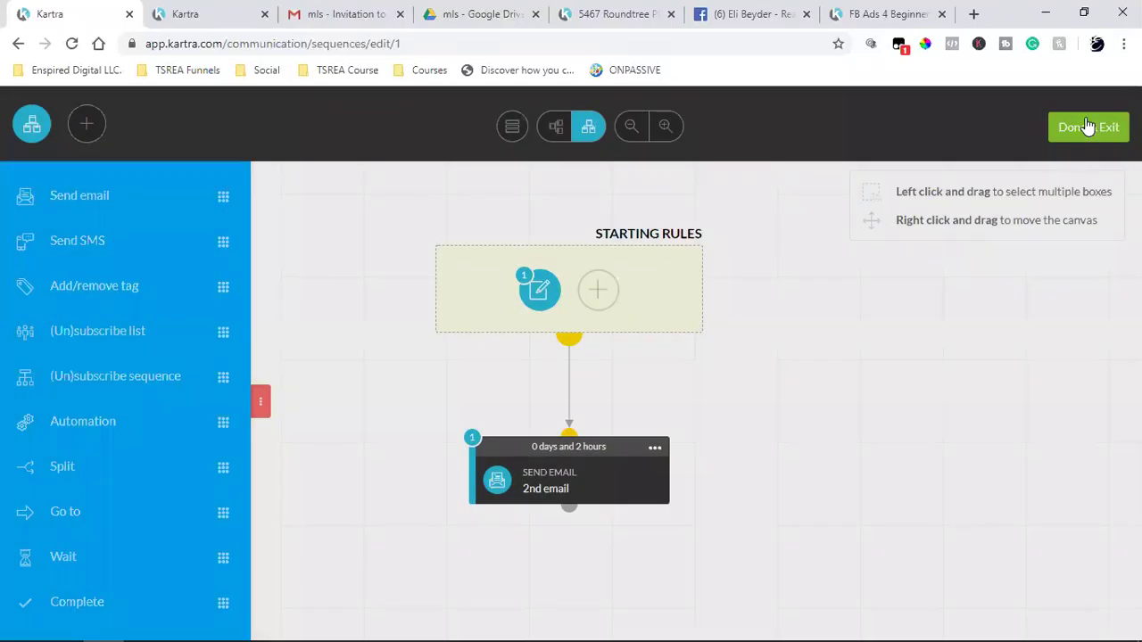
Step: Save the sequence, go to Pages, and open then dismiss the Concord thank-you page's settings
click(1086, 125)
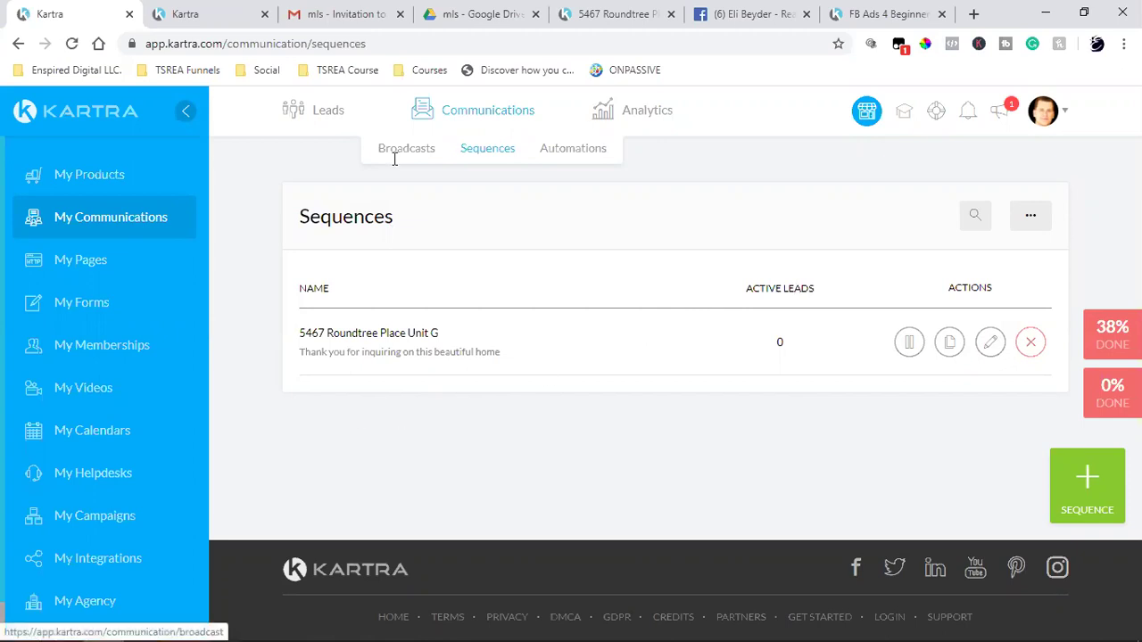
click(84, 272)
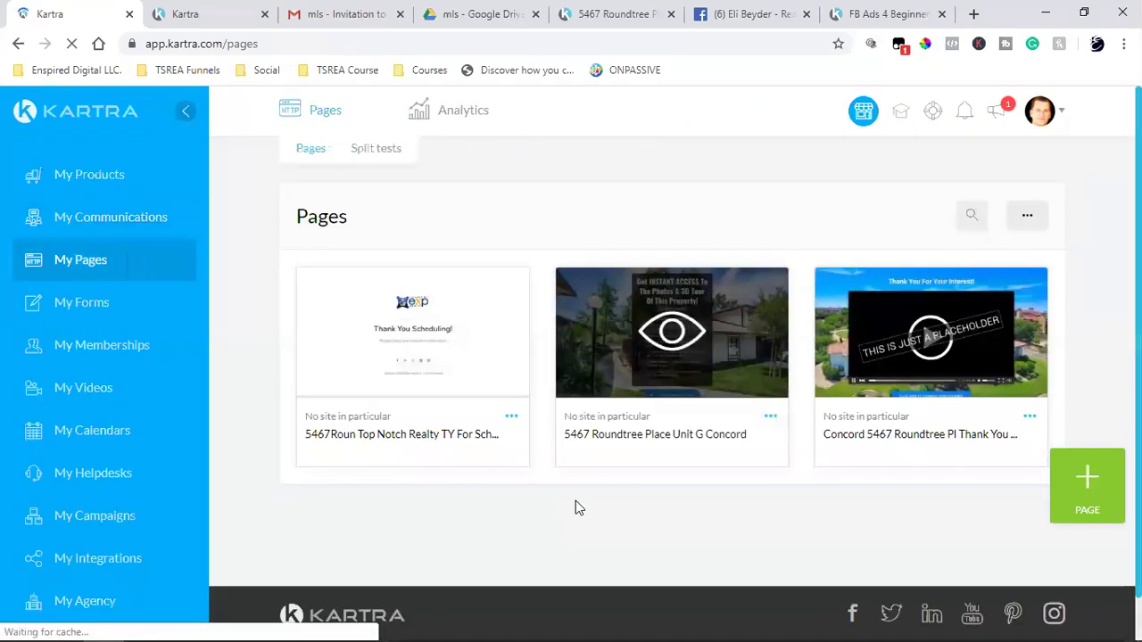
mouse_move(397, 380)
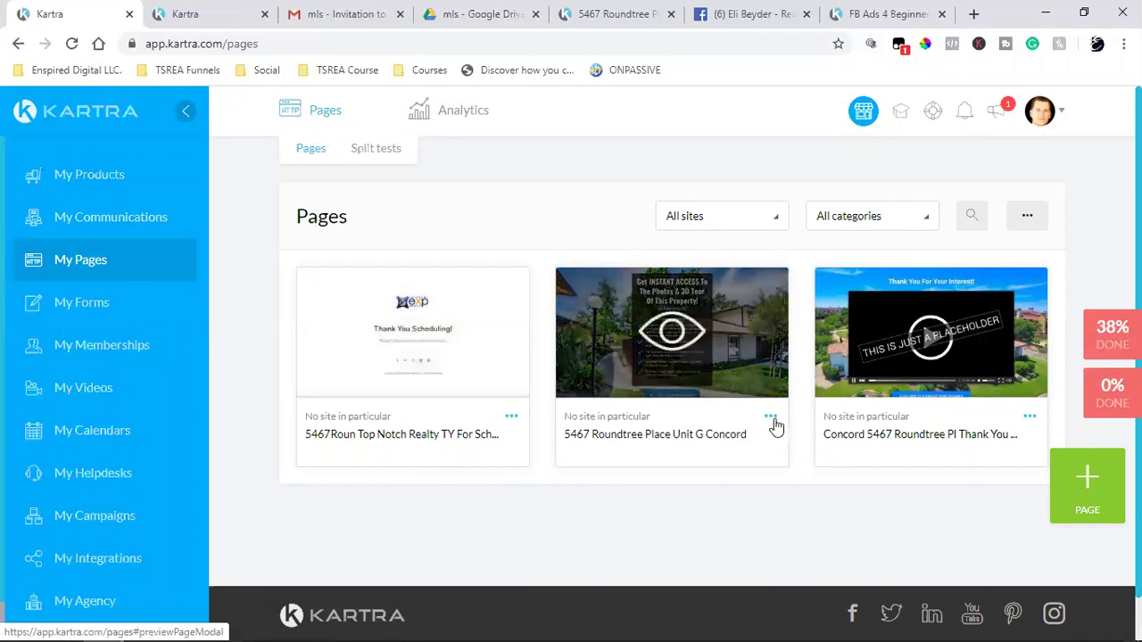
click(1031, 417)
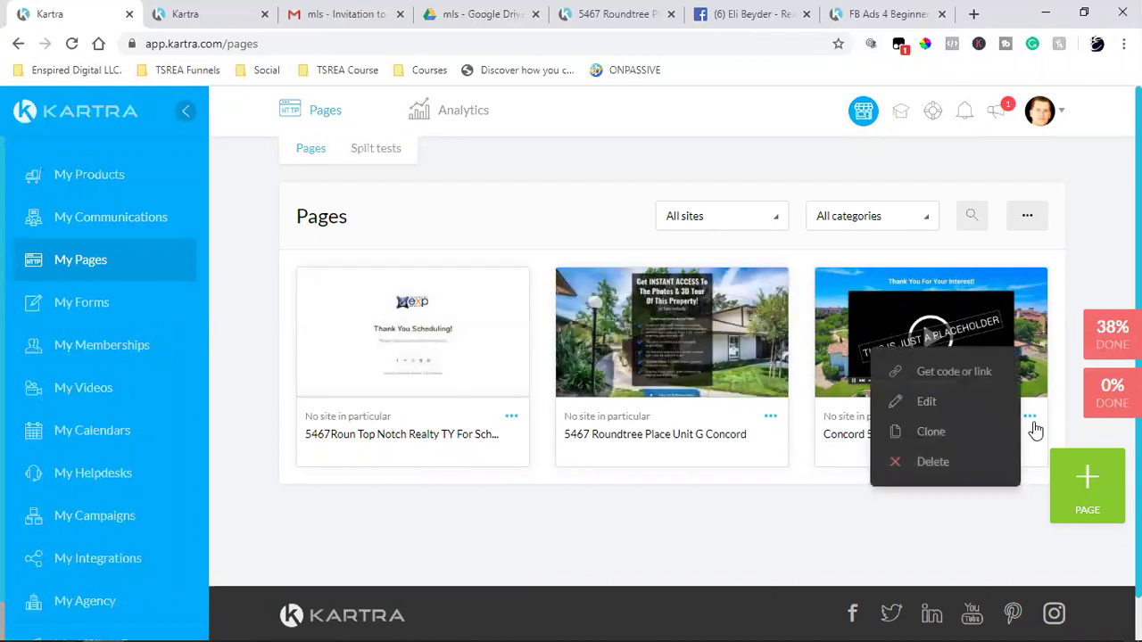
click(925, 403)
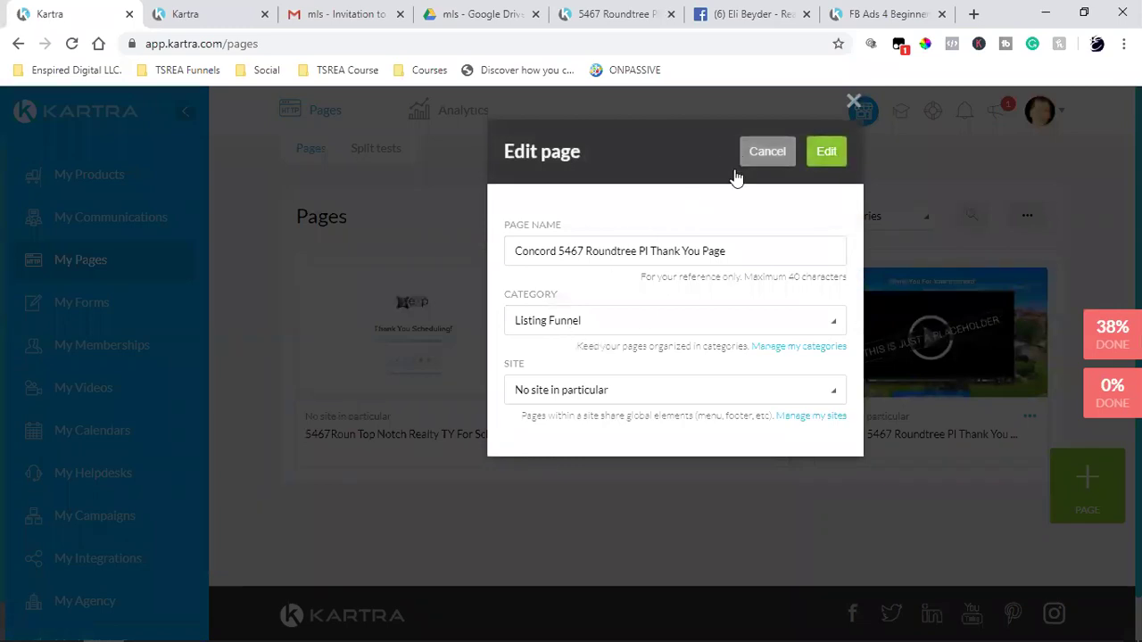
click(765, 156)
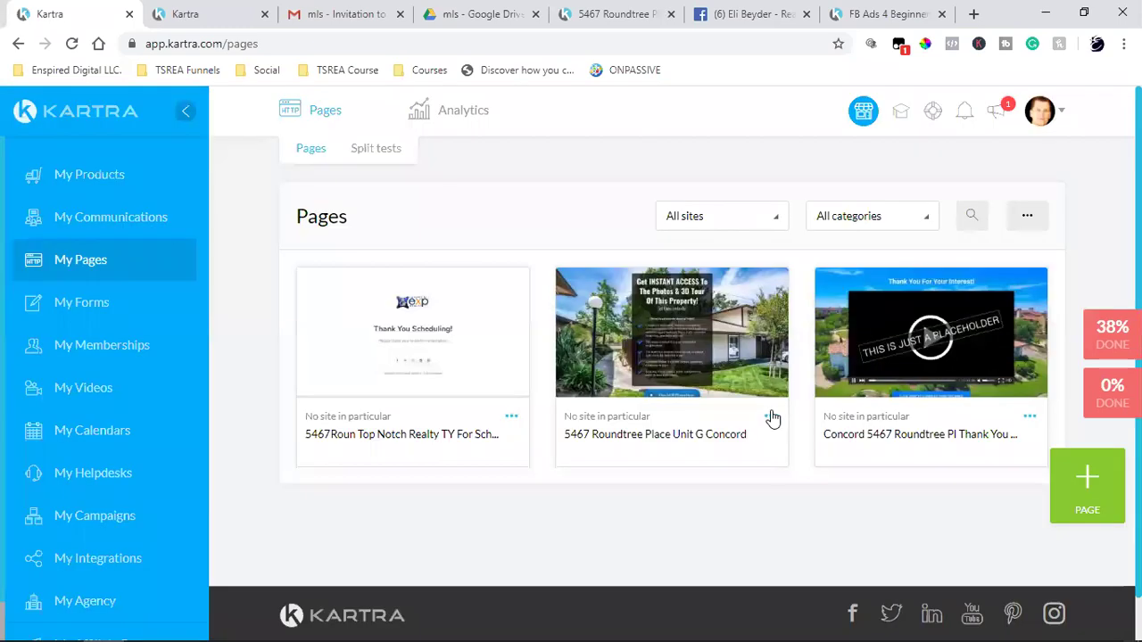
Step: Put the Roundtree Place page in the Listing Funnel category and open its builder
click(771, 417)
click(679, 528)
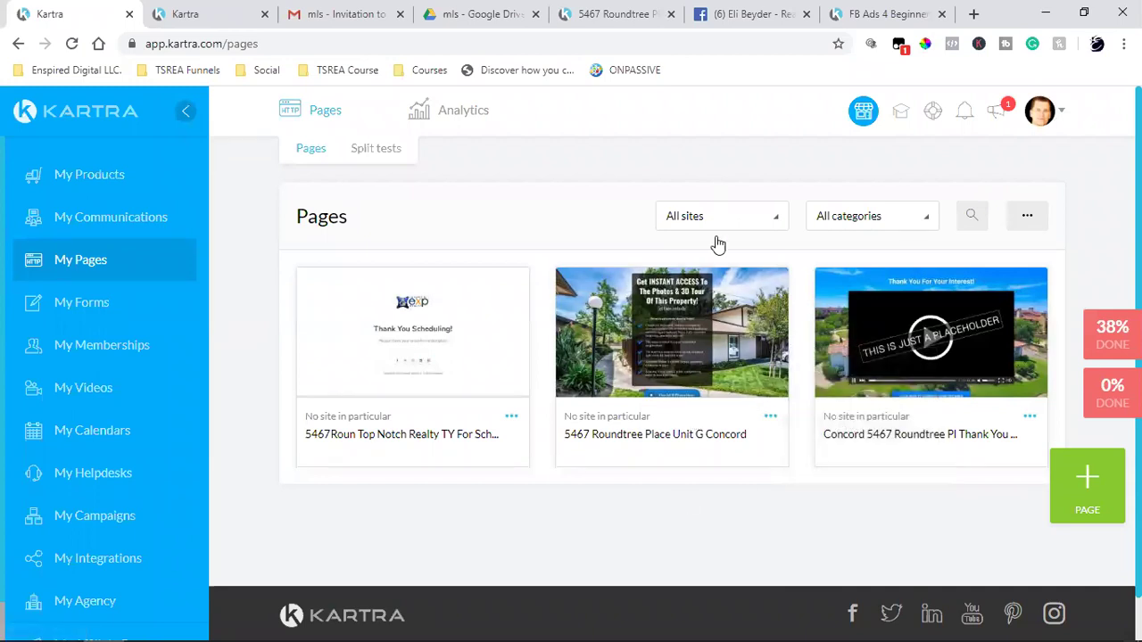
click(771, 417)
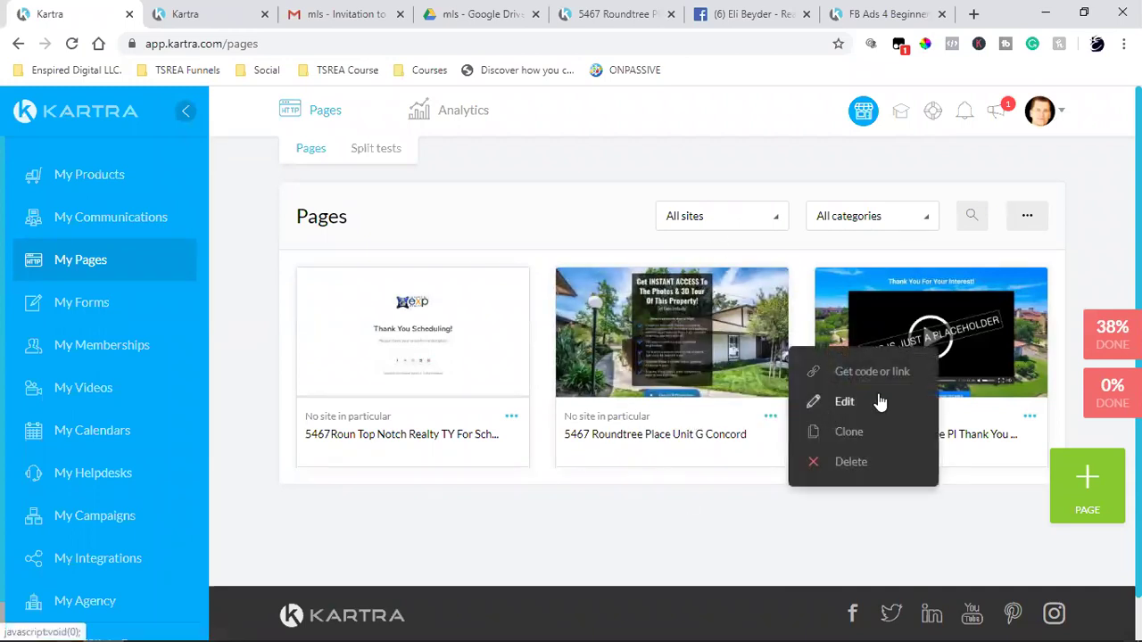
click(878, 397)
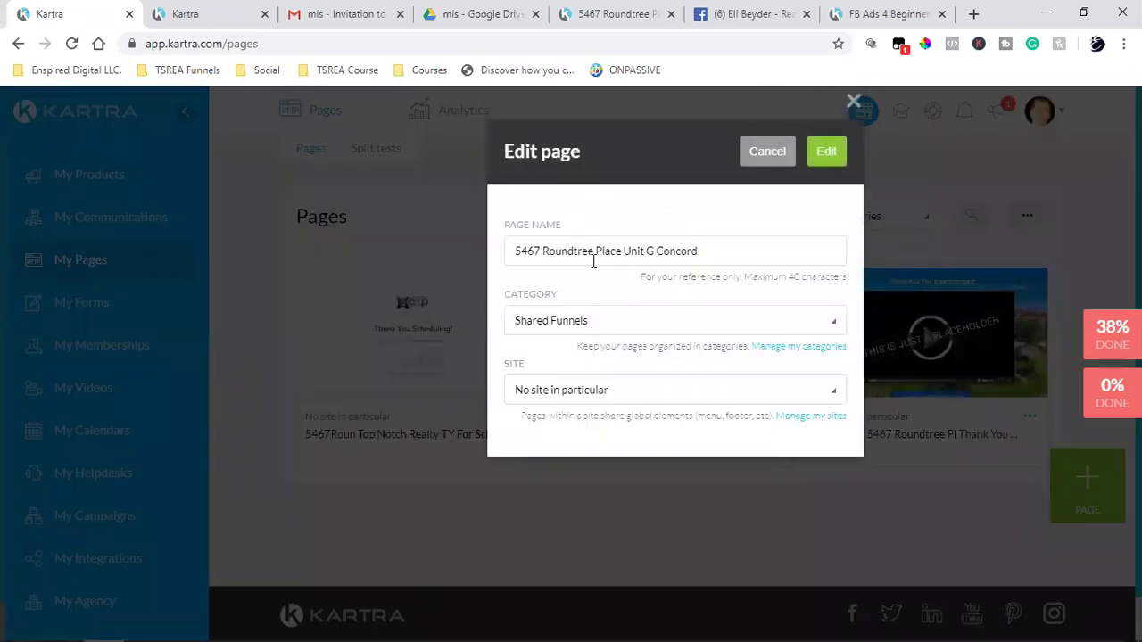
click(555, 328)
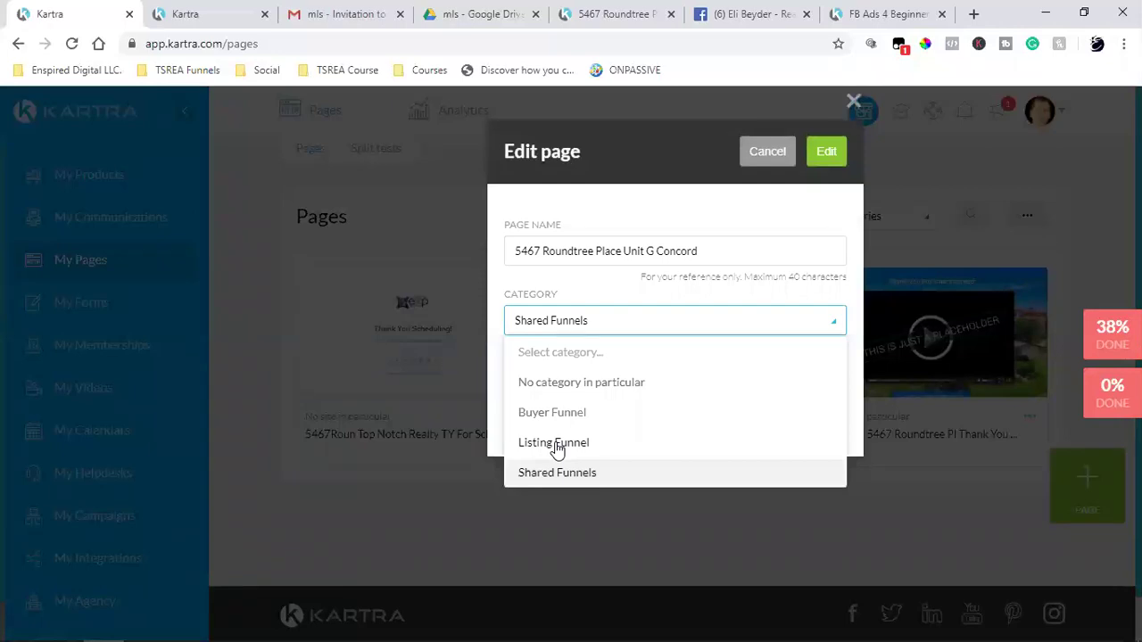
click(555, 443)
click(830, 153)
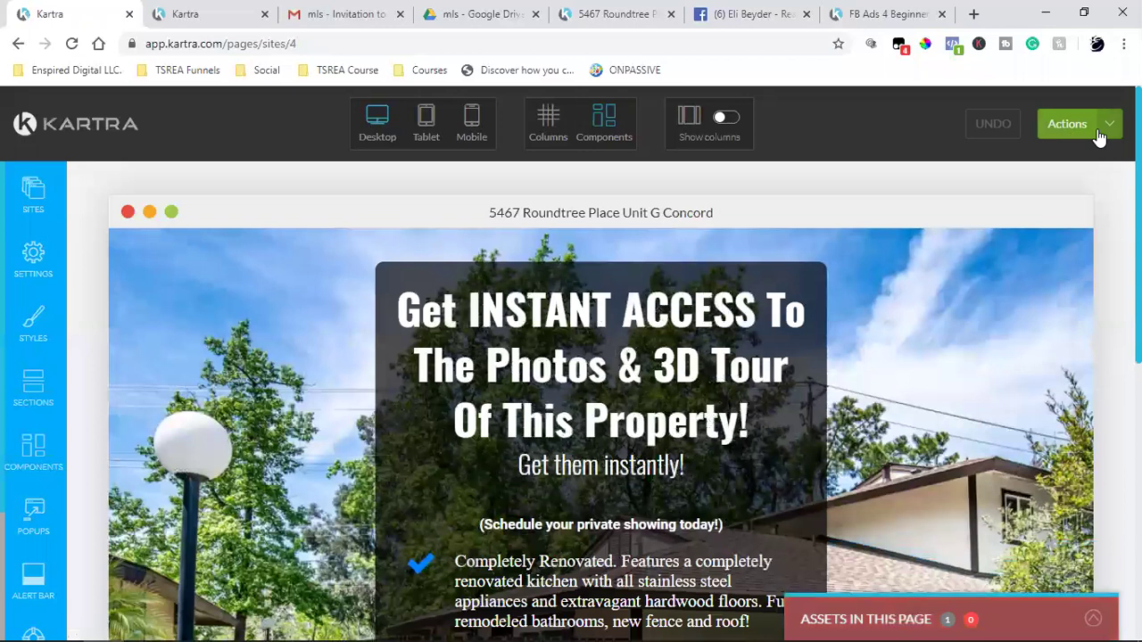
Step: Exit the Roundtree Place page builder via Return to Dashboard, confirming the exit
click(1070, 124)
click(1026, 302)
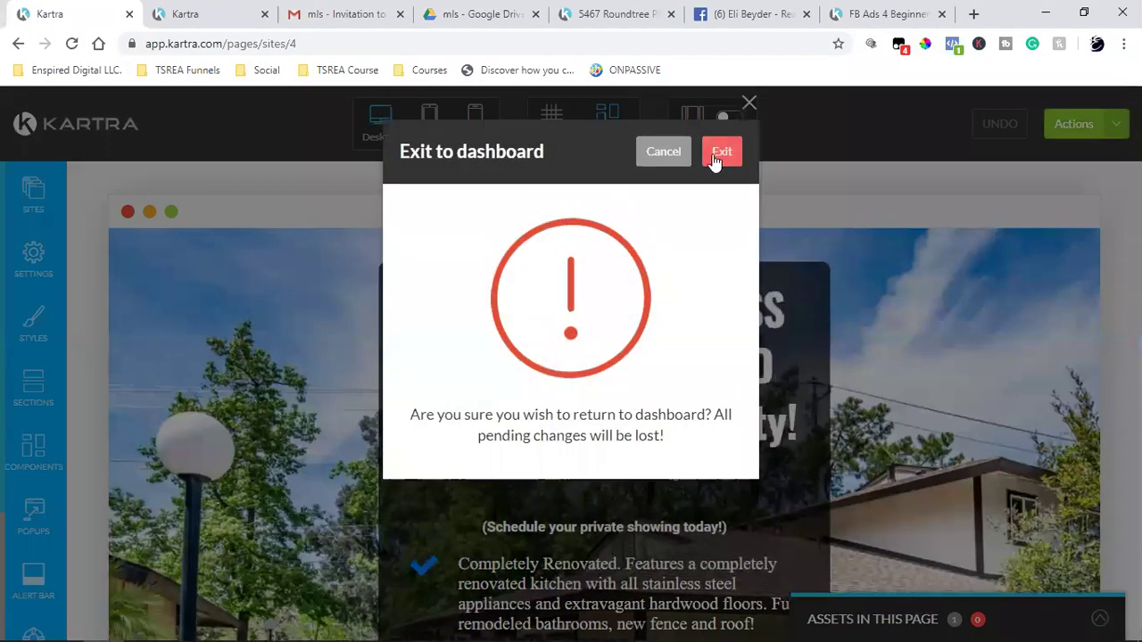
click(720, 157)
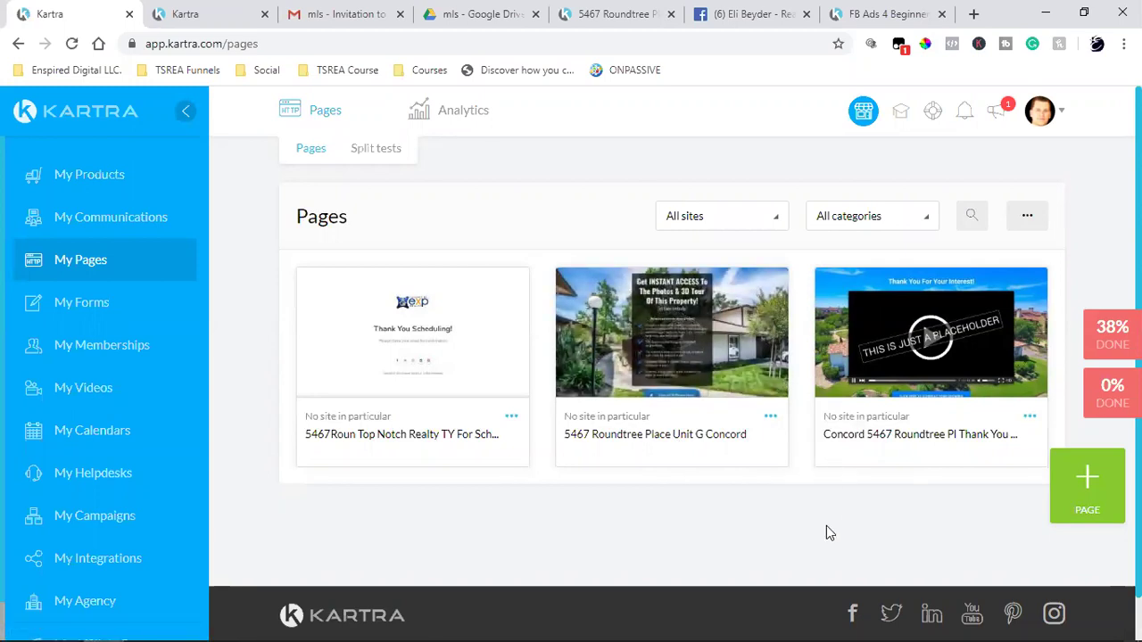
Step: Remove 'Concord' from the thank-you page's name and open it in the page builder
click(1030, 419)
click(935, 408)
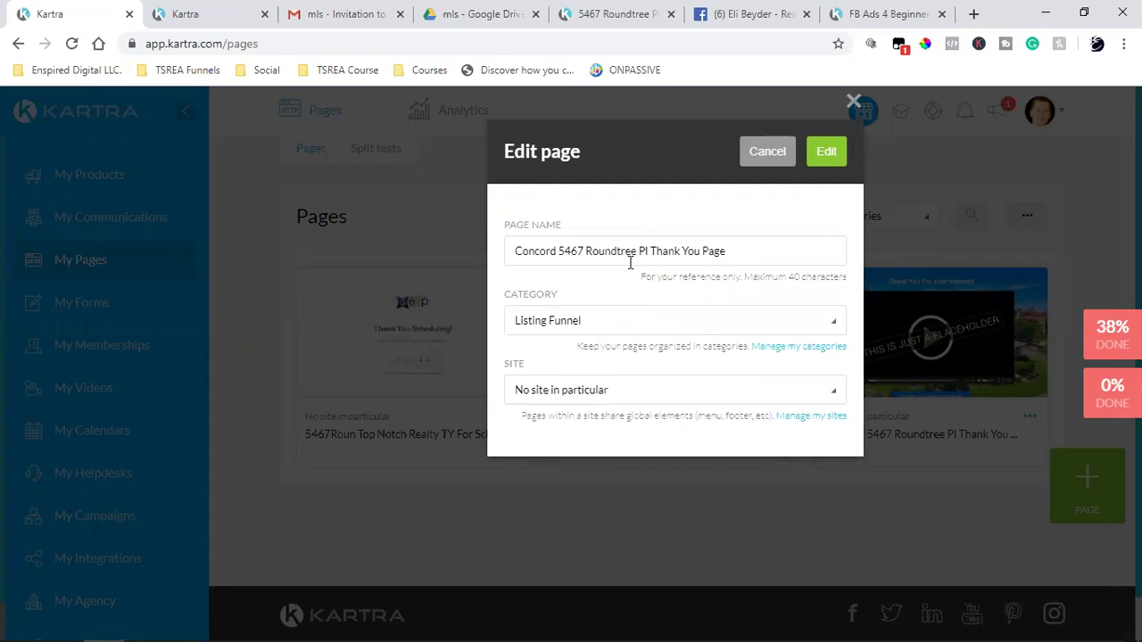
click(564, 247)
key(BackSpace)
key(BackSpace)
key(BackSpace)
key(BackSpace)
key(BackSpace)
key(BackSpace)
key(BackSpace)
key(BackSpace)
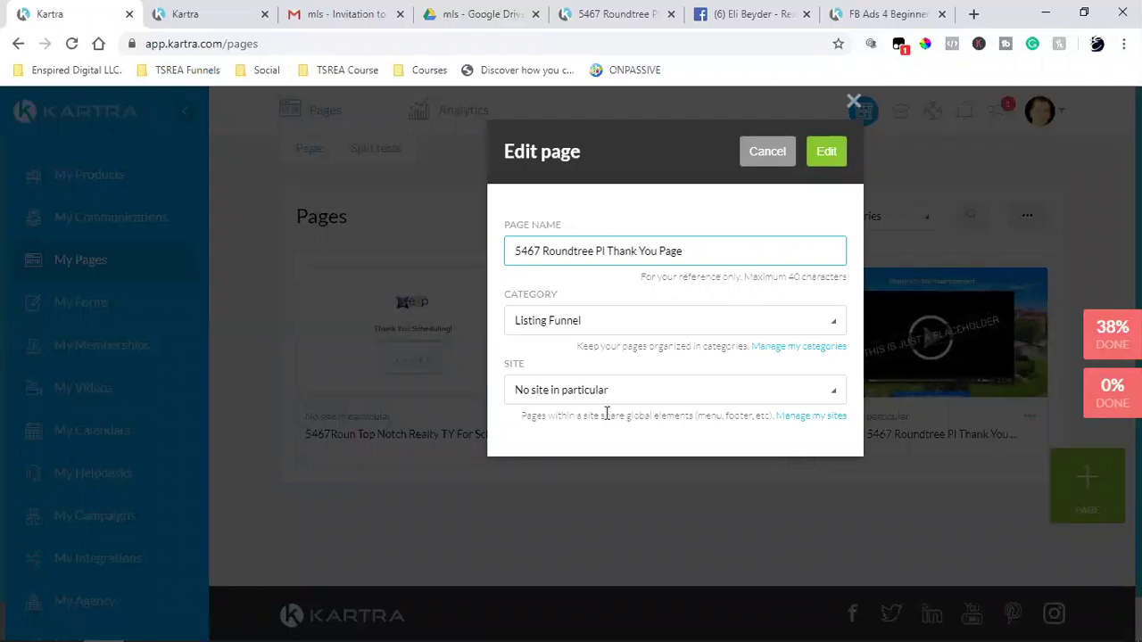
click(823, 156)
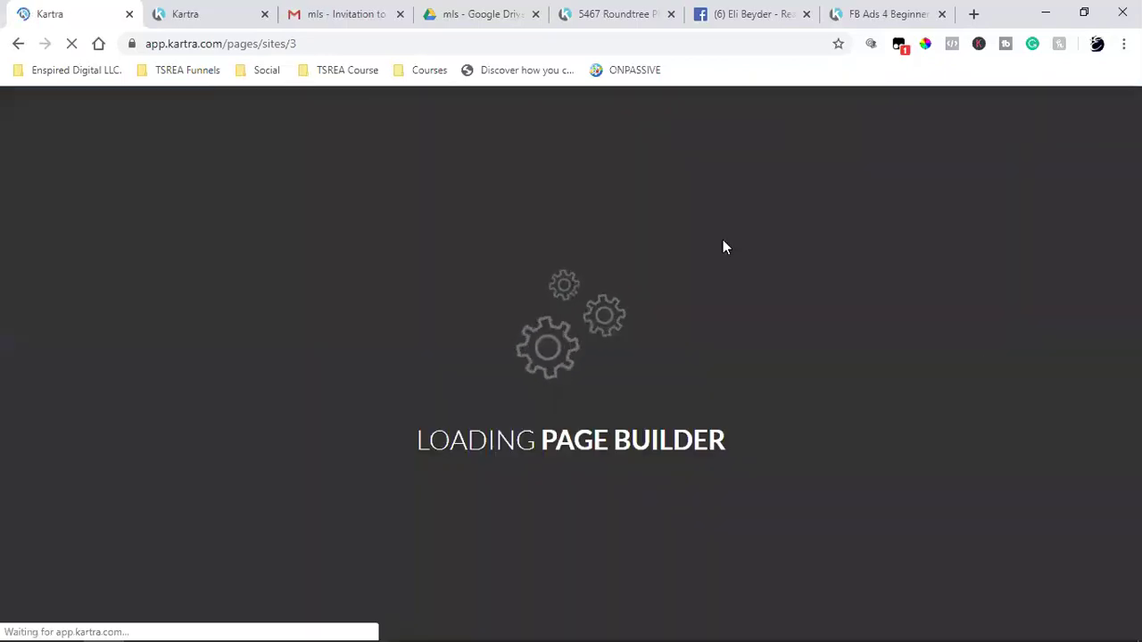
click(473, 14)
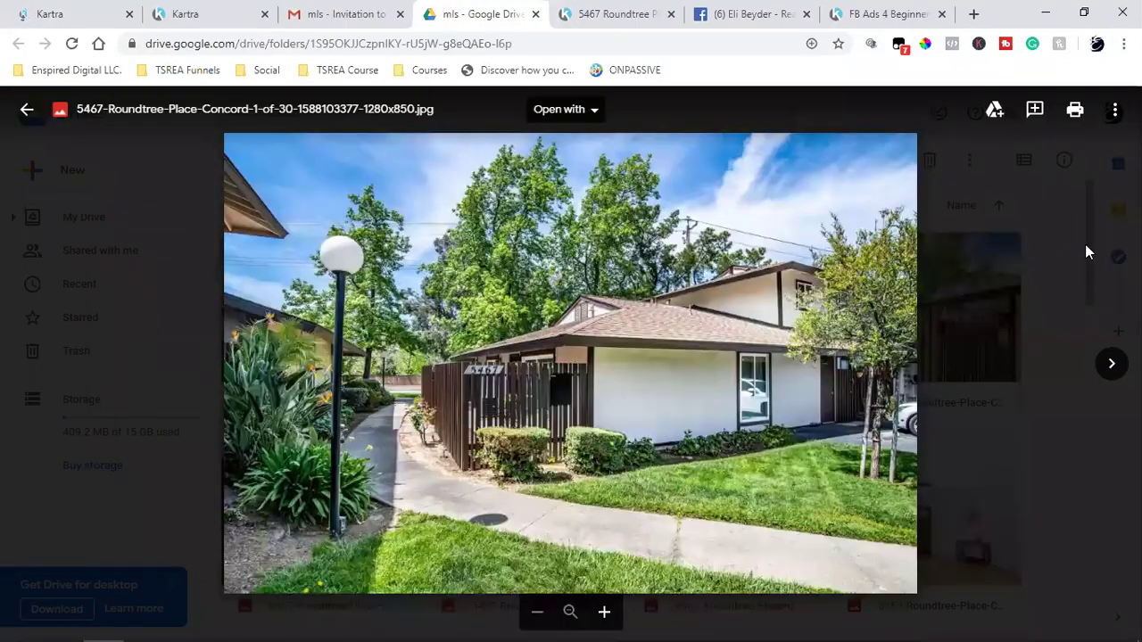
click(1027, 238)
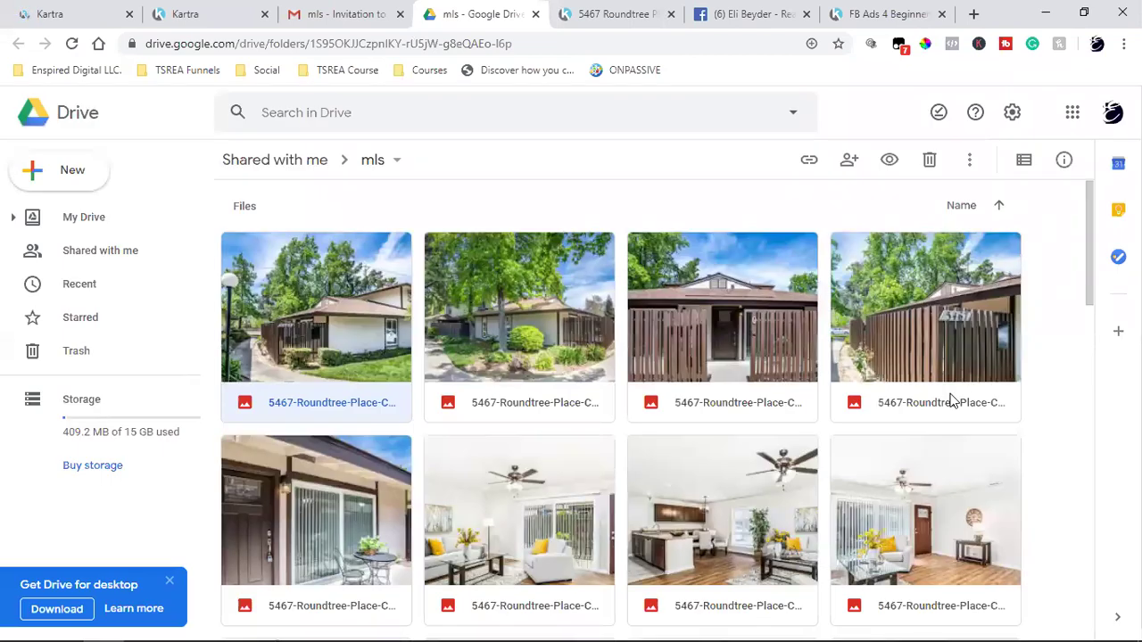
scroll(951, 402, down, 4)
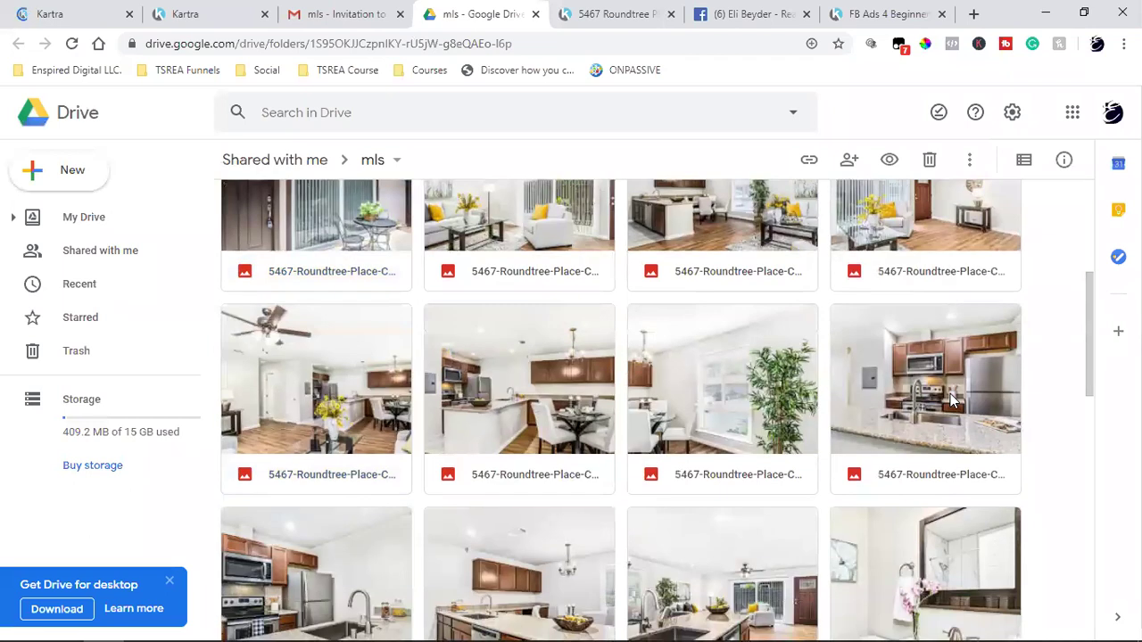
scroll(951, 402, down, 10)
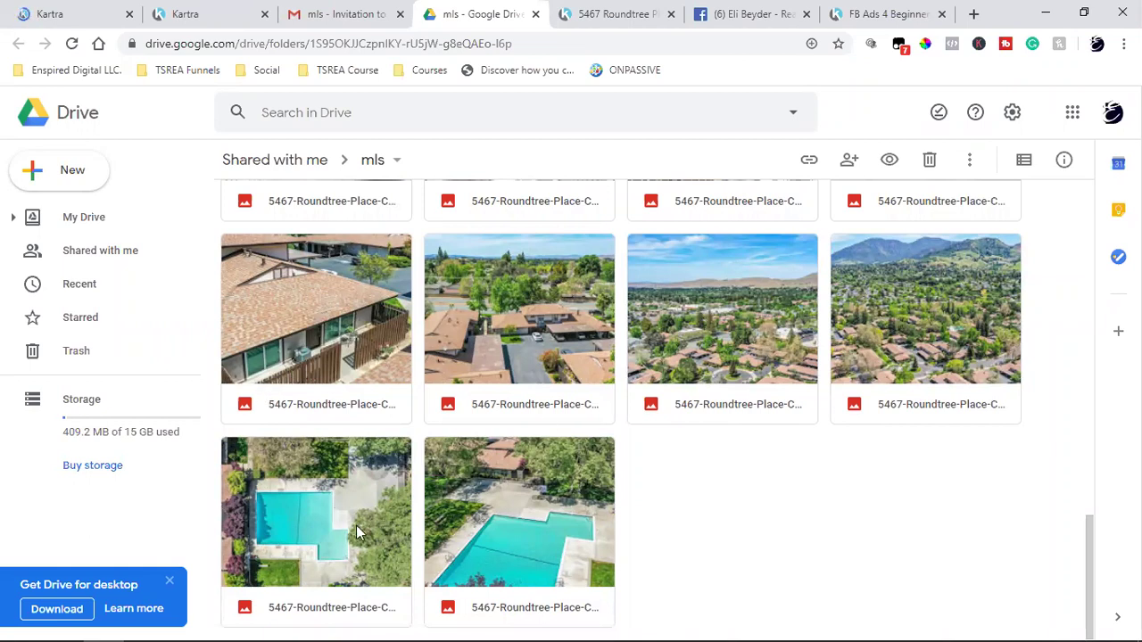
click(300, 302)
double_click(300, 302)
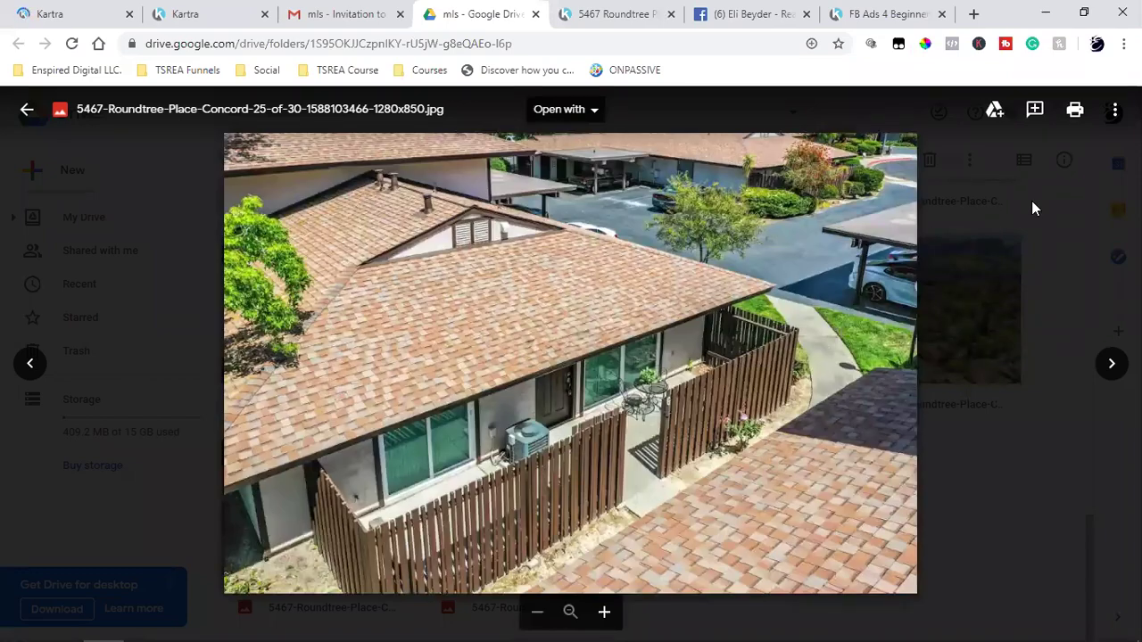
click(1114, 110)
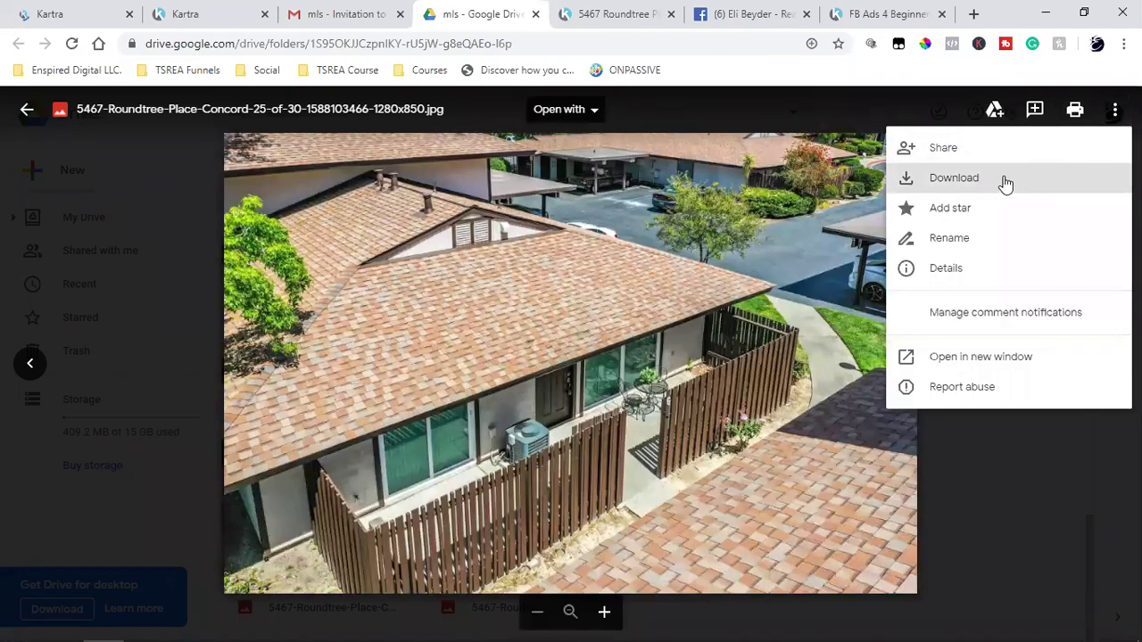
click(1005, 181)
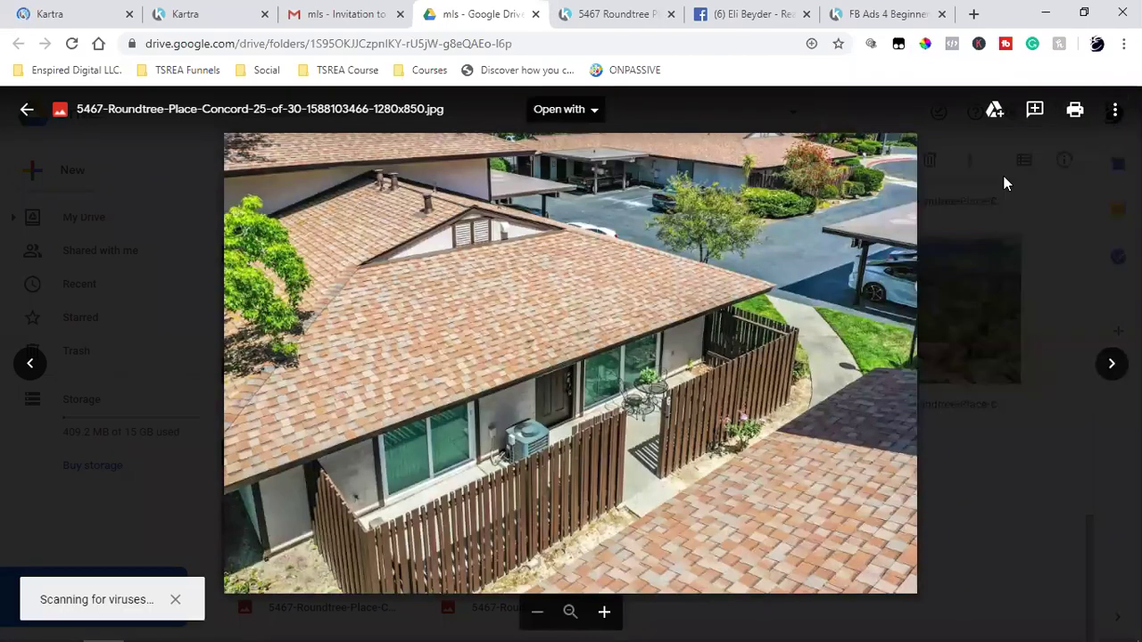
click(56, 13)
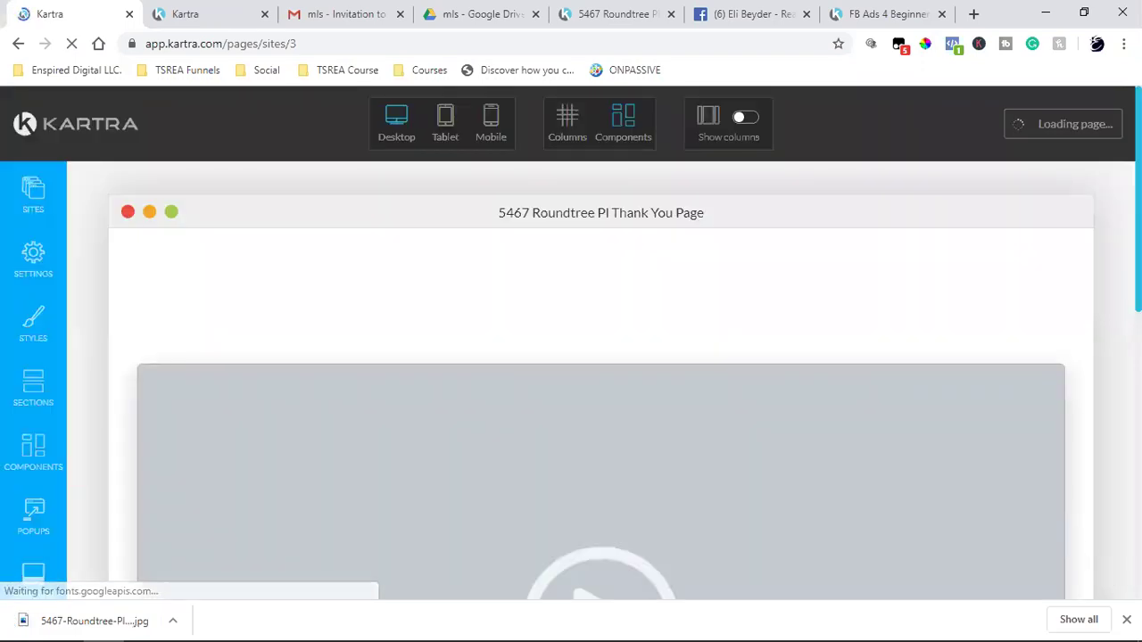
Step: Upload the downloaded aerial roof photo as the video section's new background image
click(1126, 620)
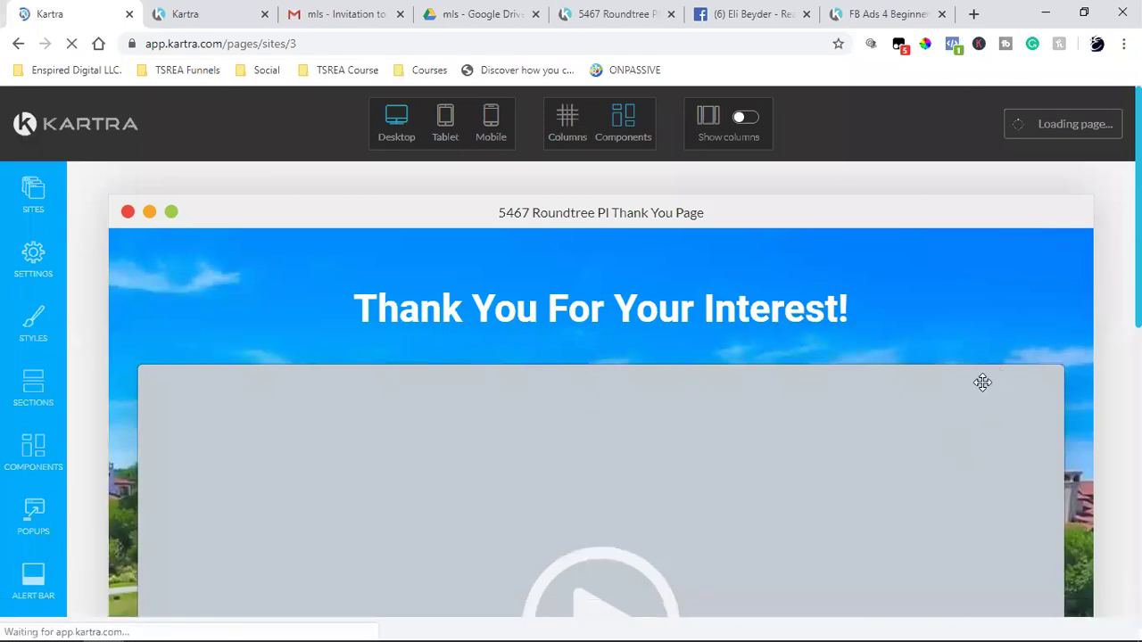
scroll(1034, 375, down, 4)
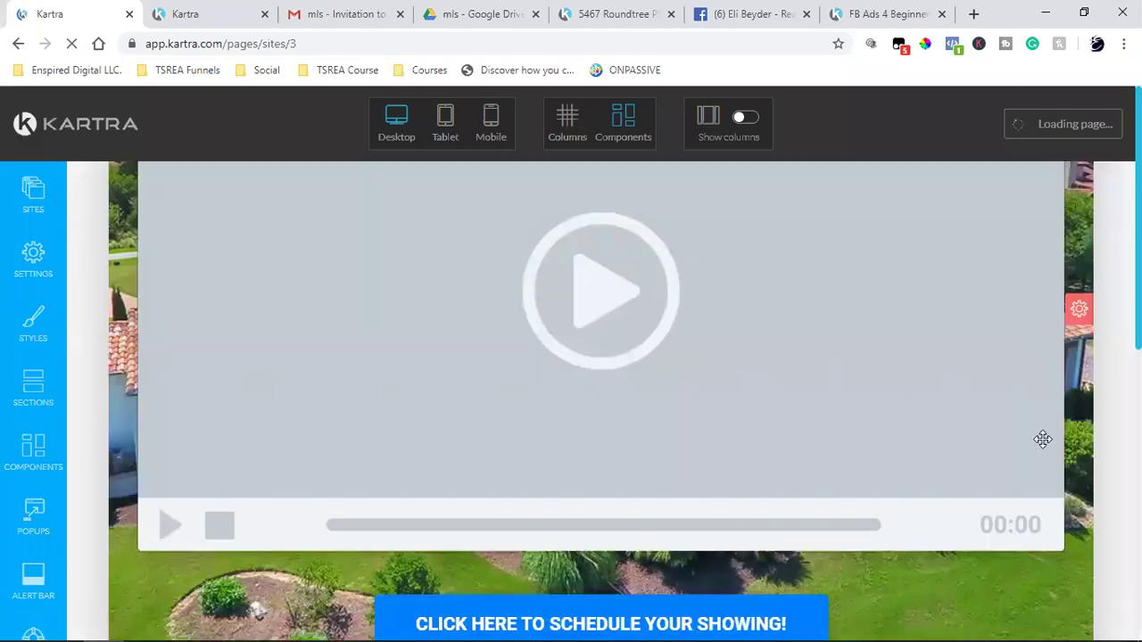
scroll(1088, 330, down, 3)
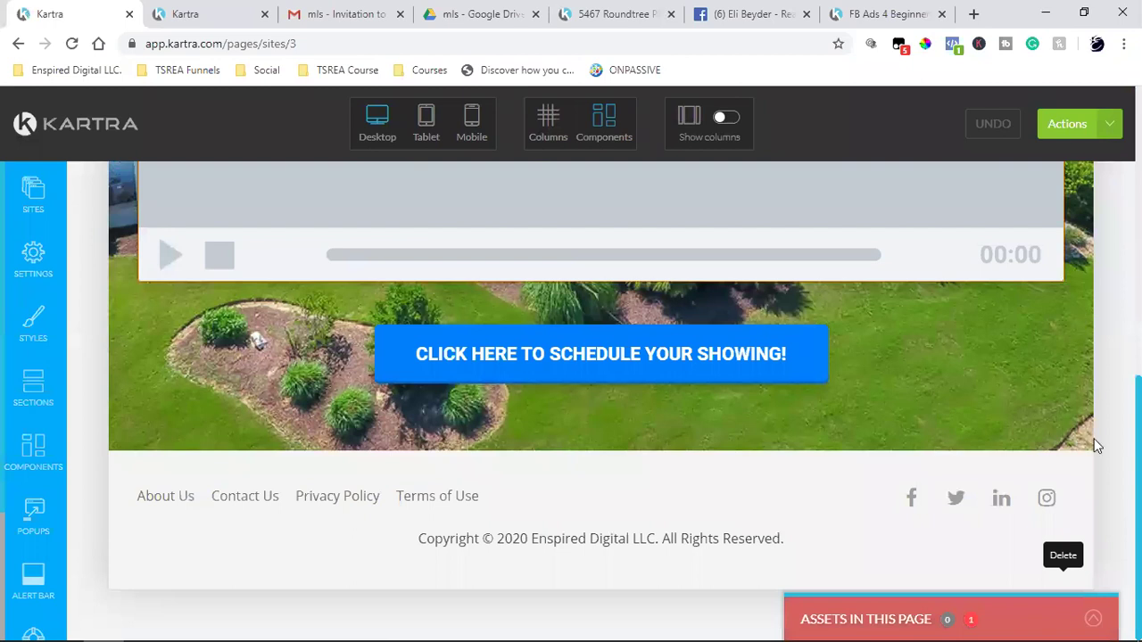
scroll(1097, 446, up, 2)
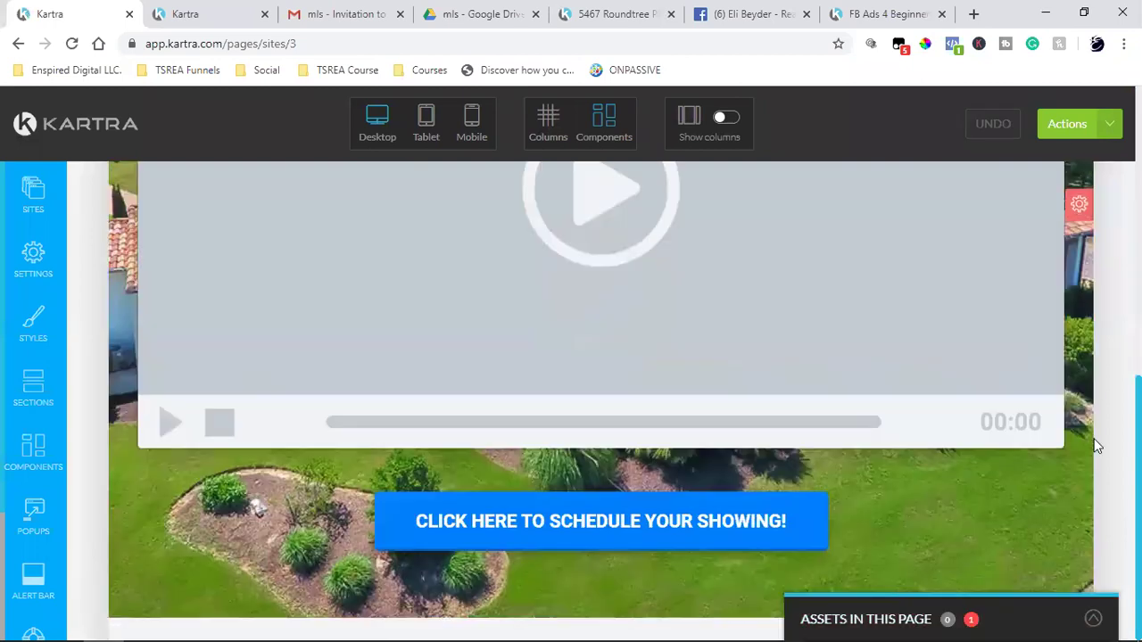
click(1077, 210)
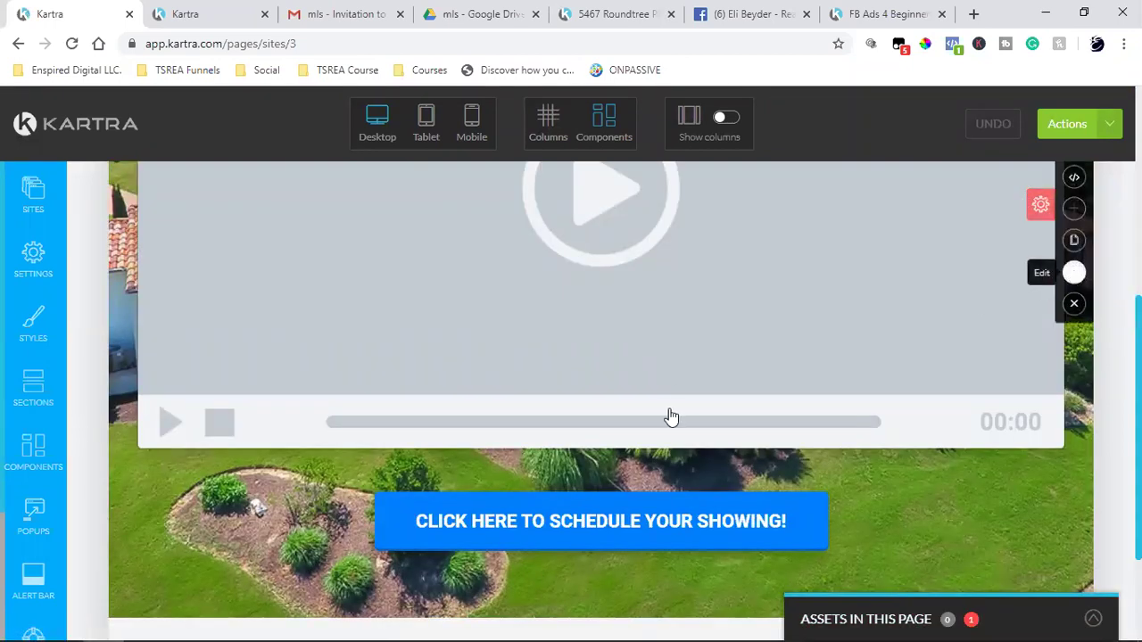
click(342, 373)
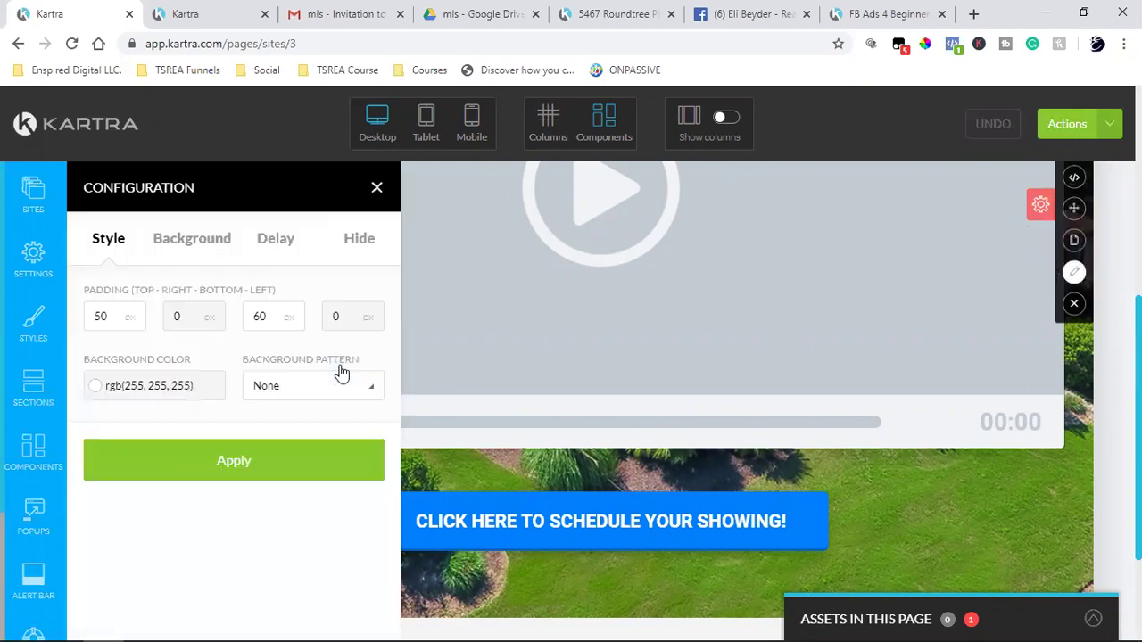
click(185, 252)
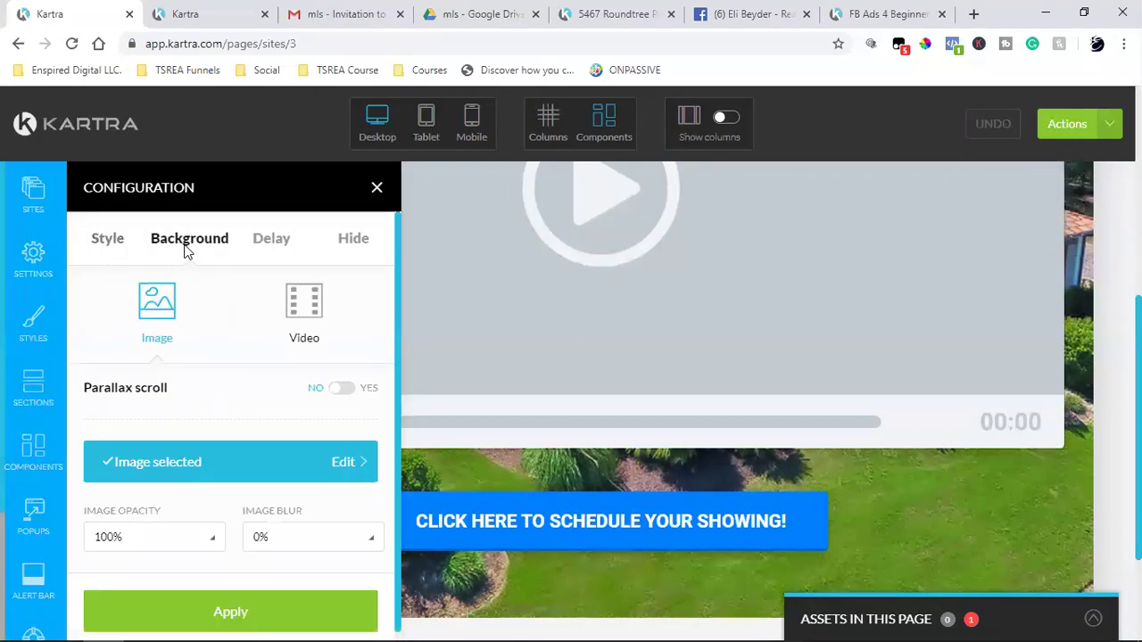
click(179, 461)
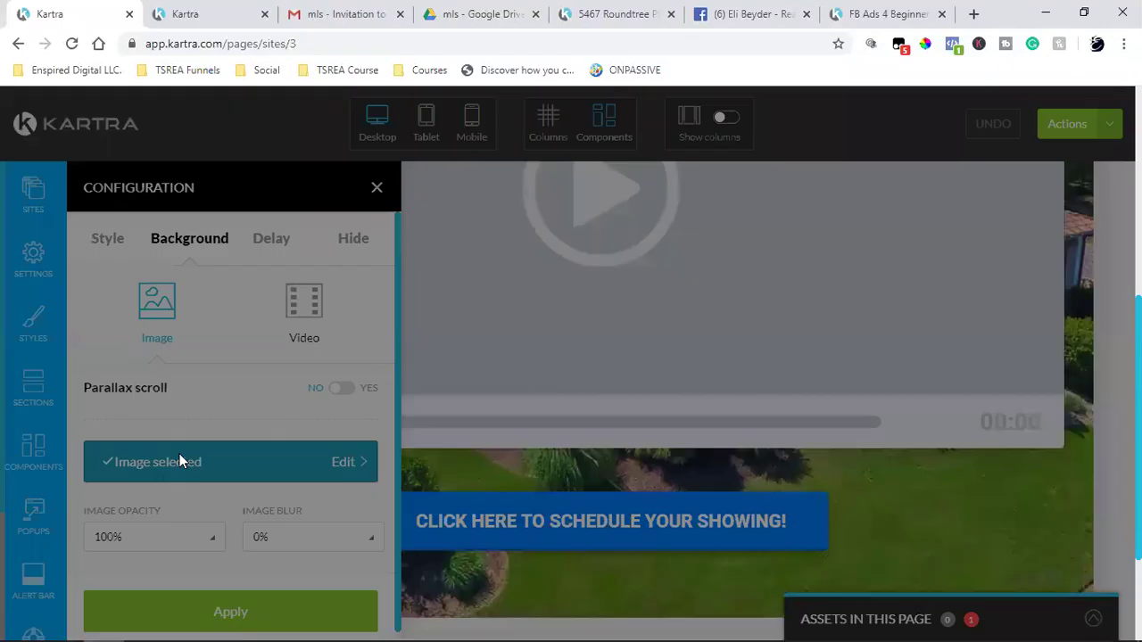
click(294, 236)
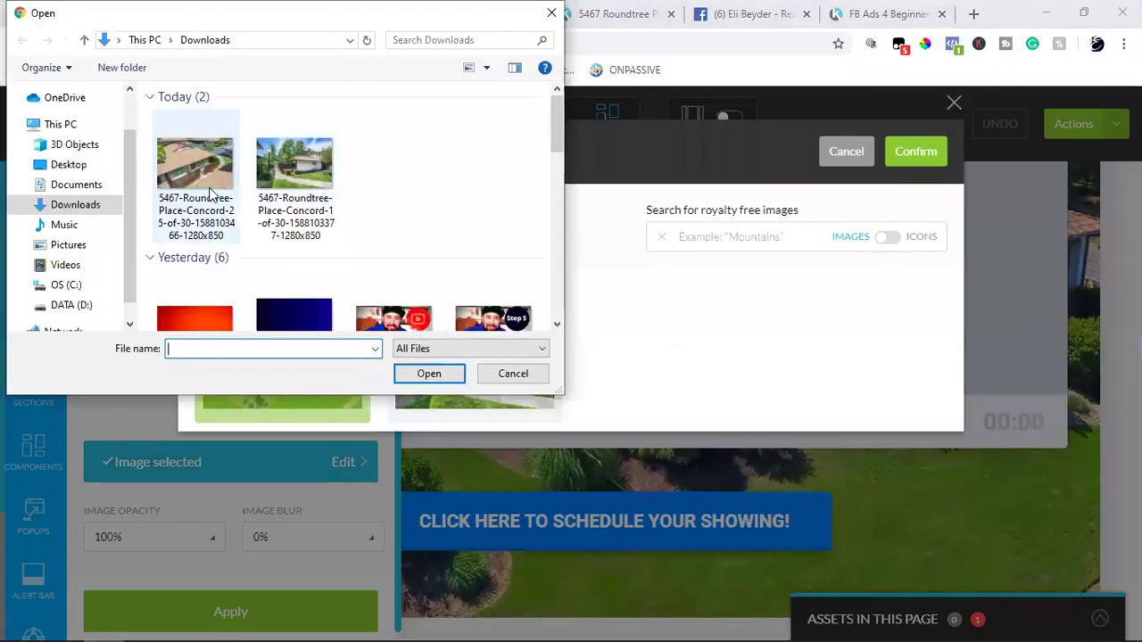
click(210, 193)
click(429, 373)
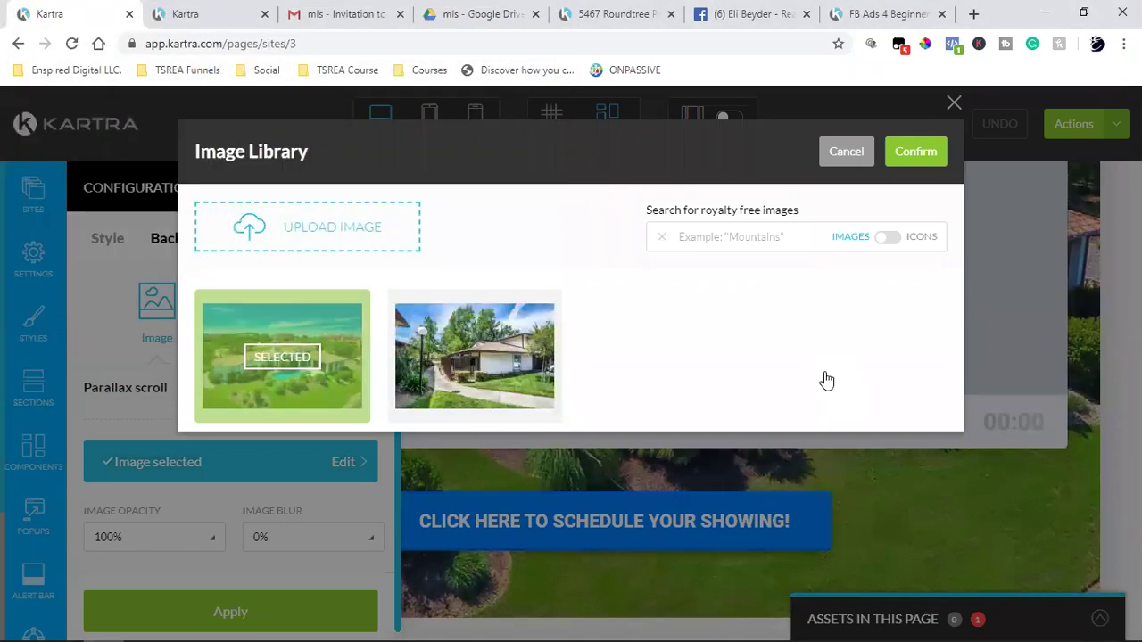
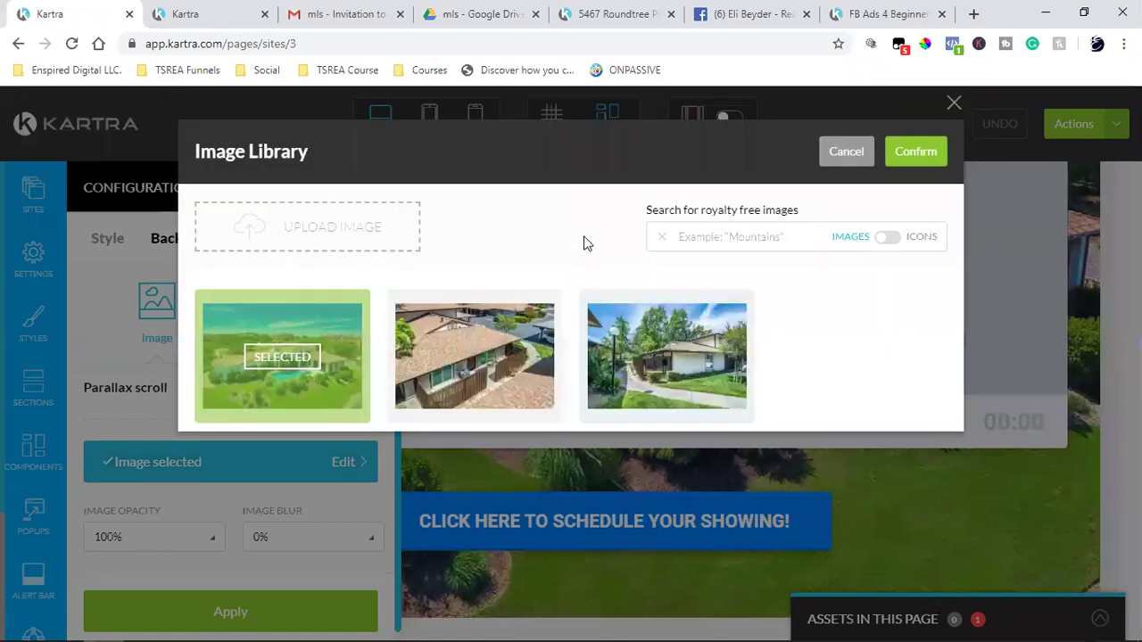
Step: Apply the second Image Library photo as the video section's background and close its settings
click(498, 377)
click(898, 153)
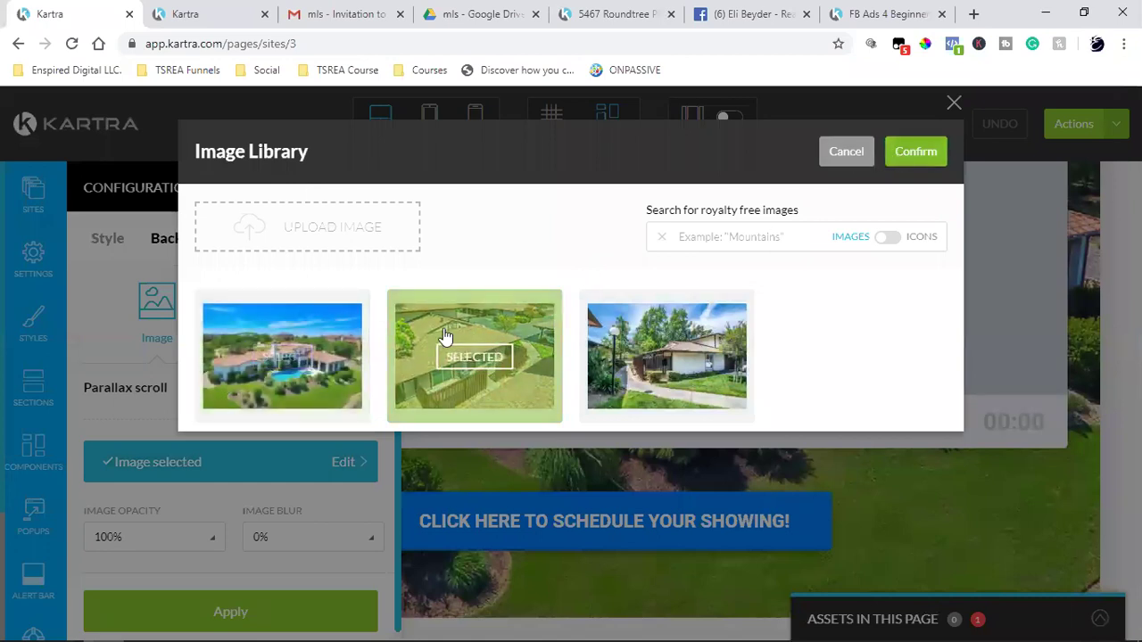
click(193, 612)
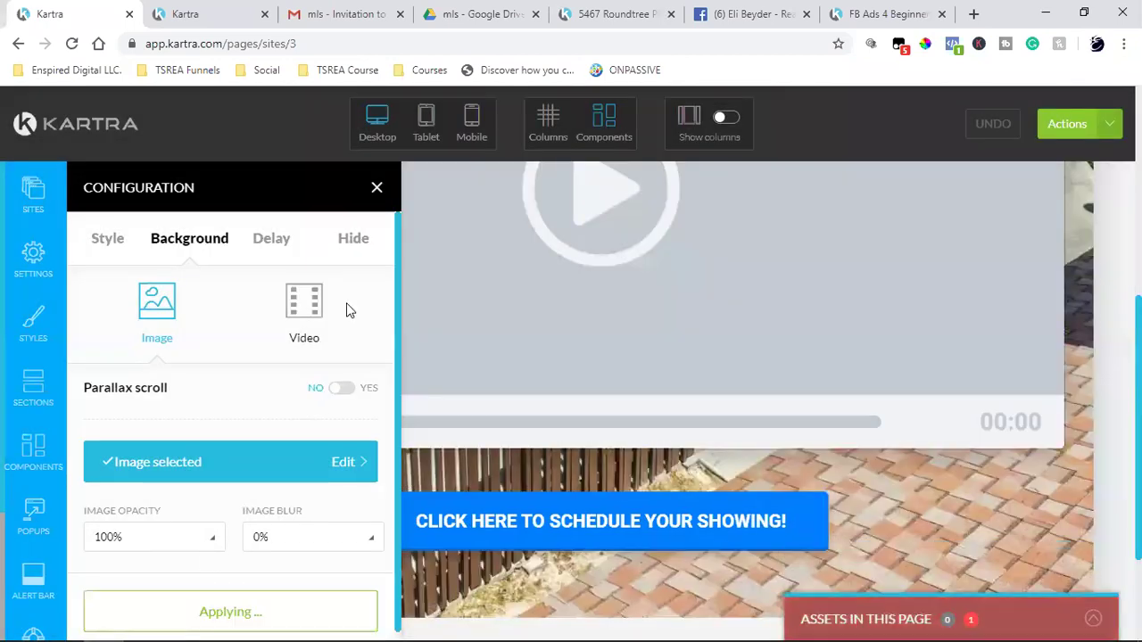
click(376, 189)
scroll(821, 459, up, 5)
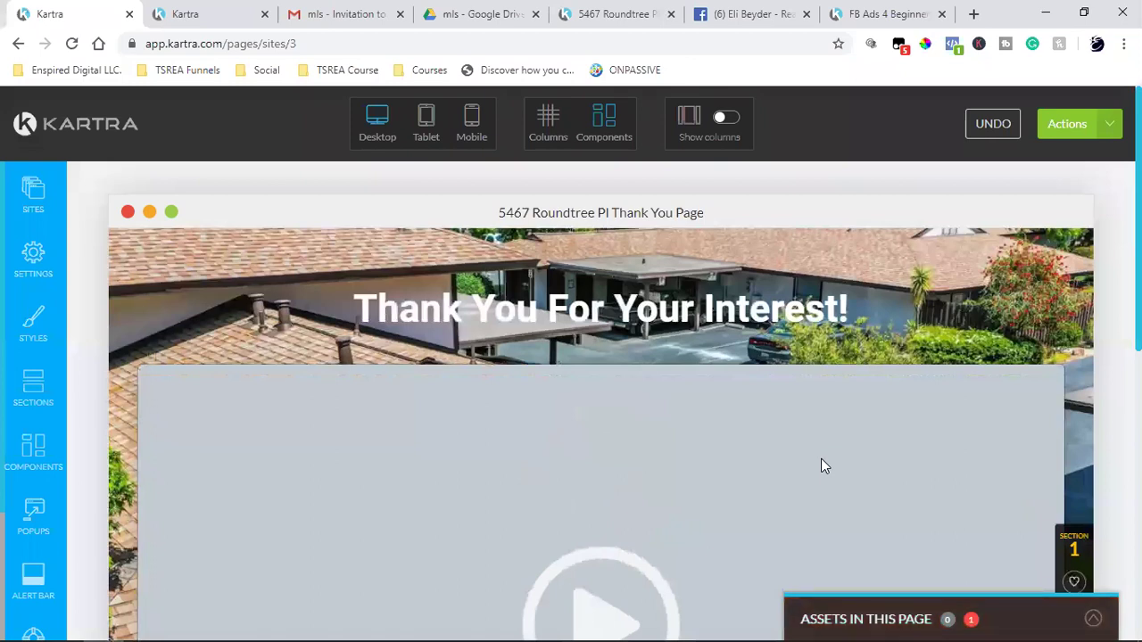
scroll(820, 458, down, 7)
scroll(821, 458, up, 7)
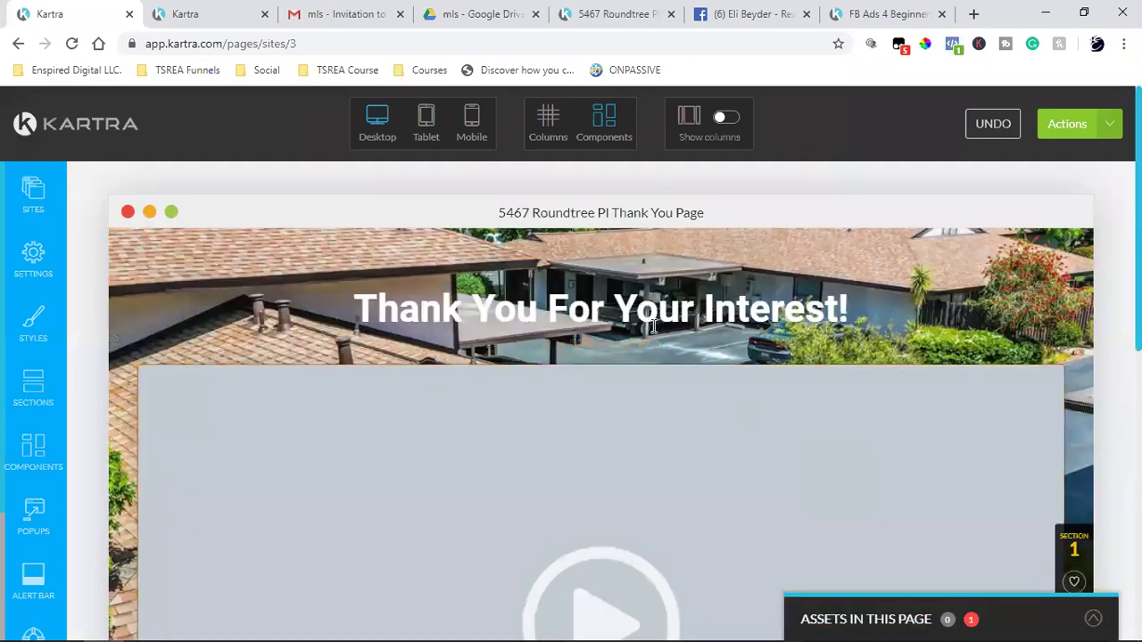
Step: Try a white text background on the 'Thank You For Your Interest!' heading, then undo it
click(602, 310)
triple_click(601, 310)
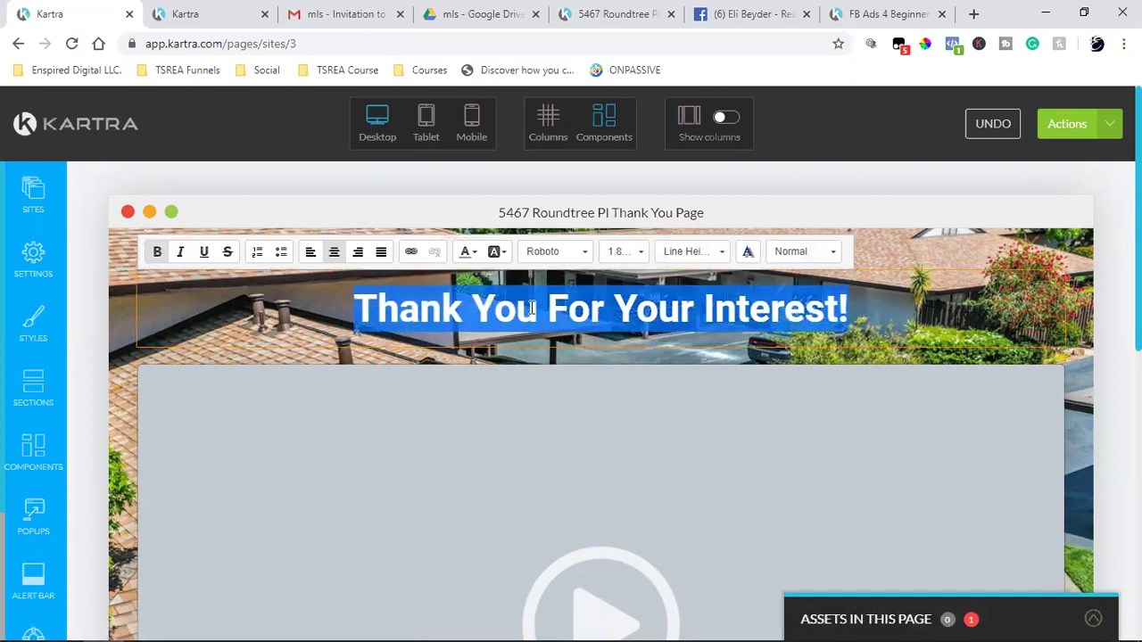
click(491, 252)
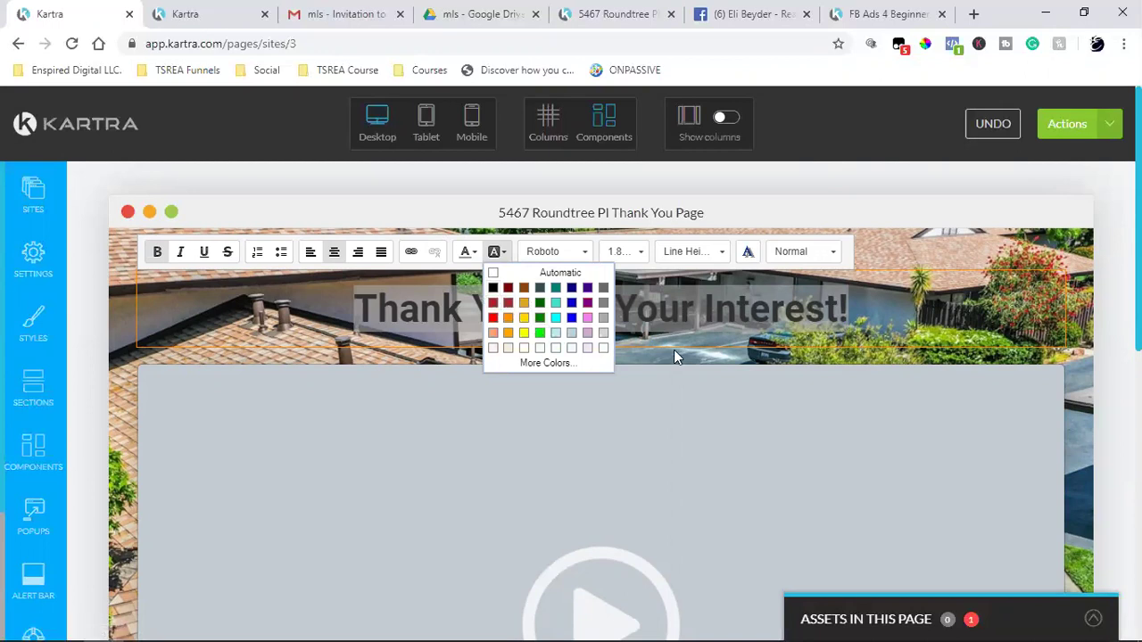
click(603, 349)
click(953, 244)
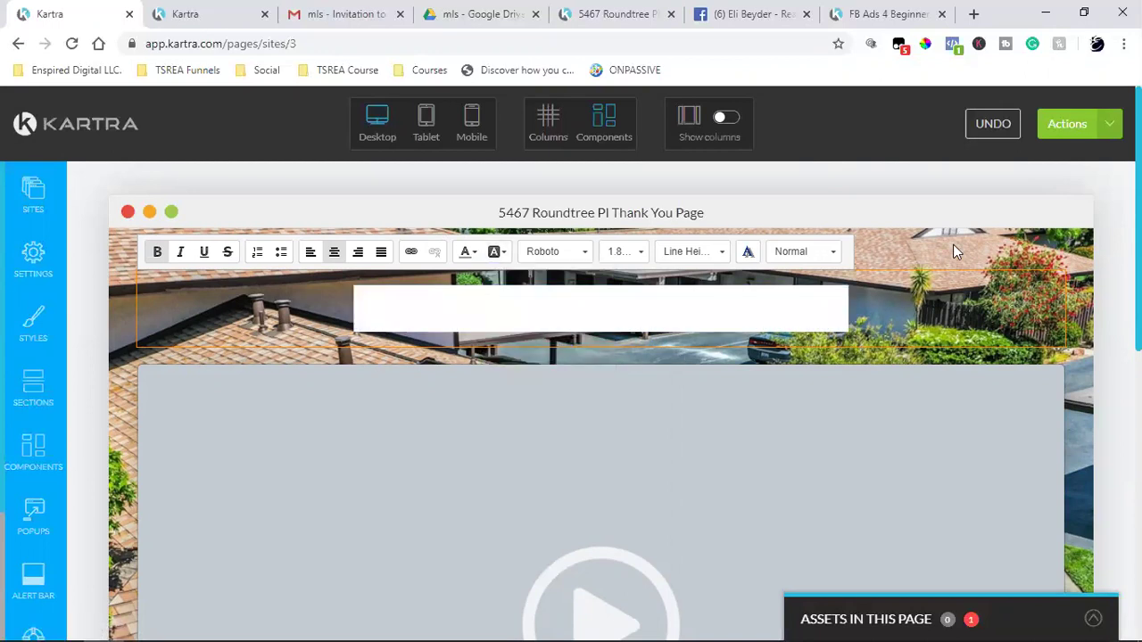
click(992, 127)
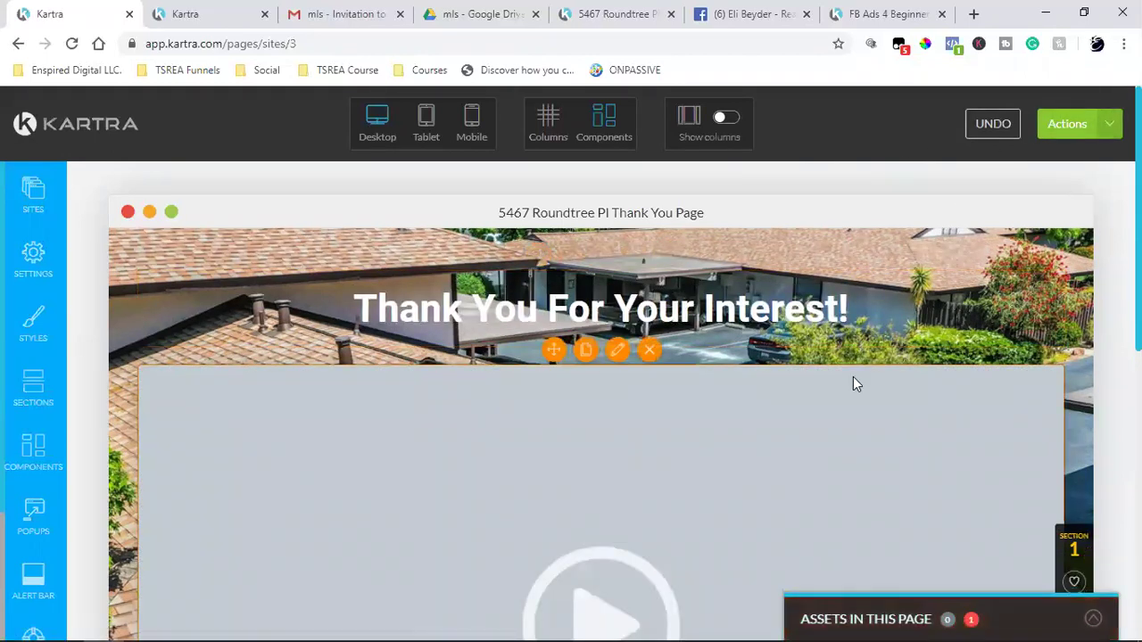
scroll(853, 384, down, 5)
scroll(853, 383, up, 4)
scroll(853, 384, down, 3)
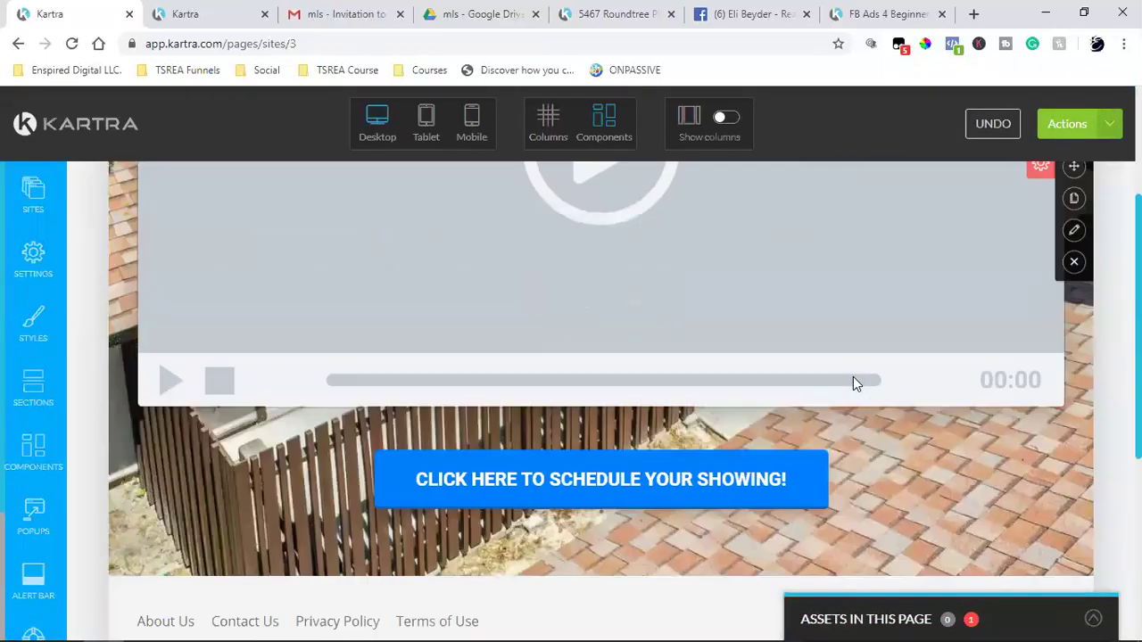
Step: Copy the listing page's copyright line and paste it over the footer copyright in the editor
click(620, 9)
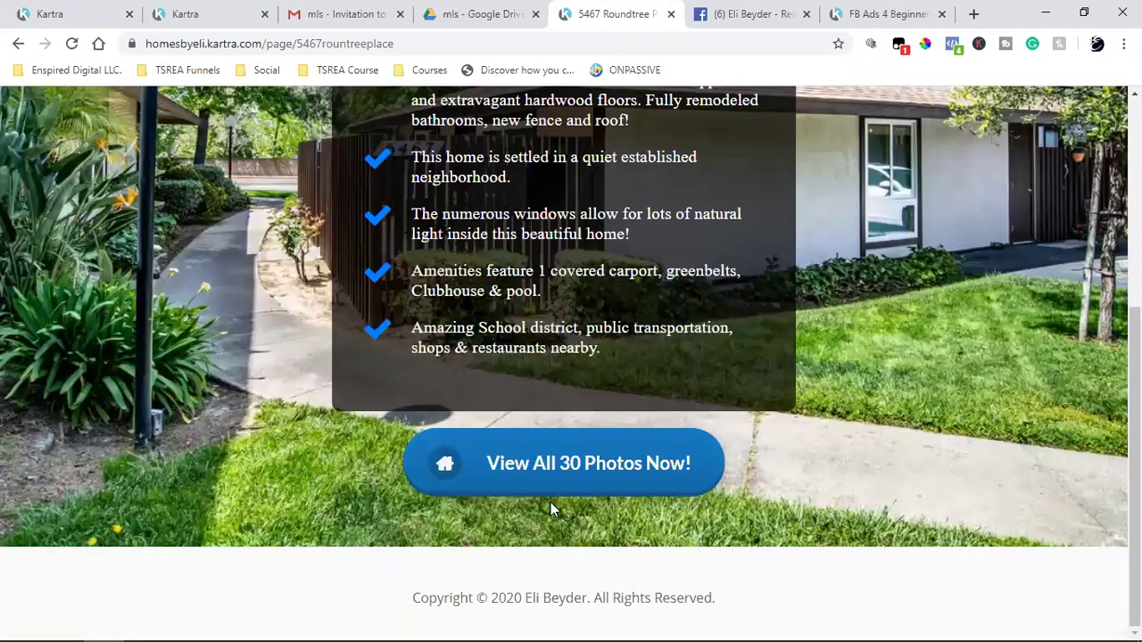
triple_click(526, 602)
right_click(527, 602)
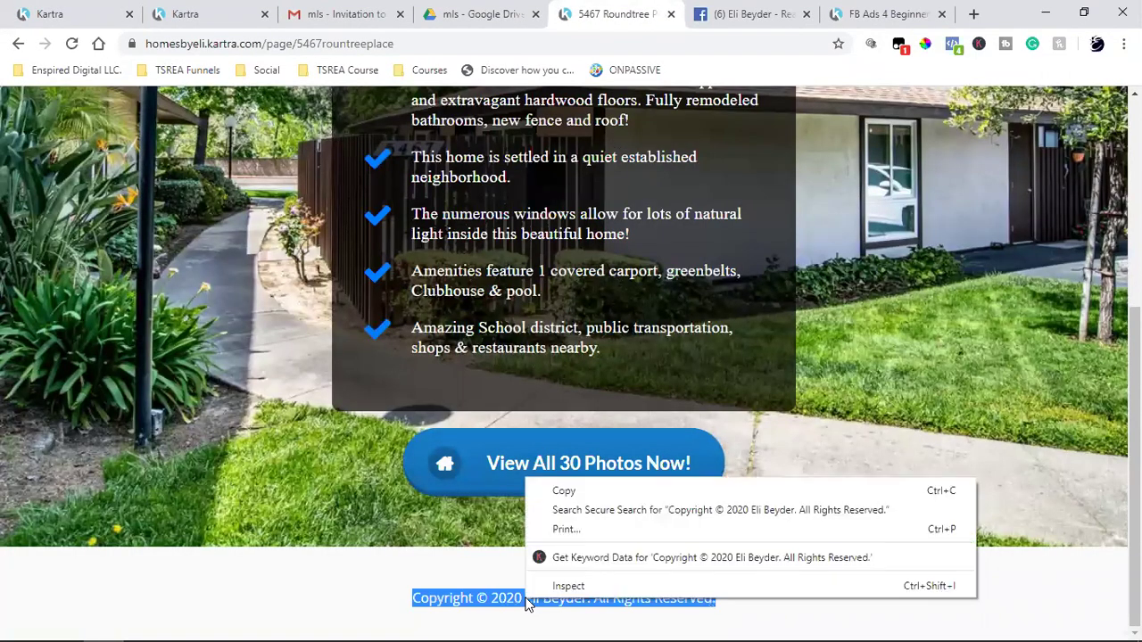
click(563, 489)
click(77, 11)
scroll(491, 618, down, 1)
mouse_move(614, 531)
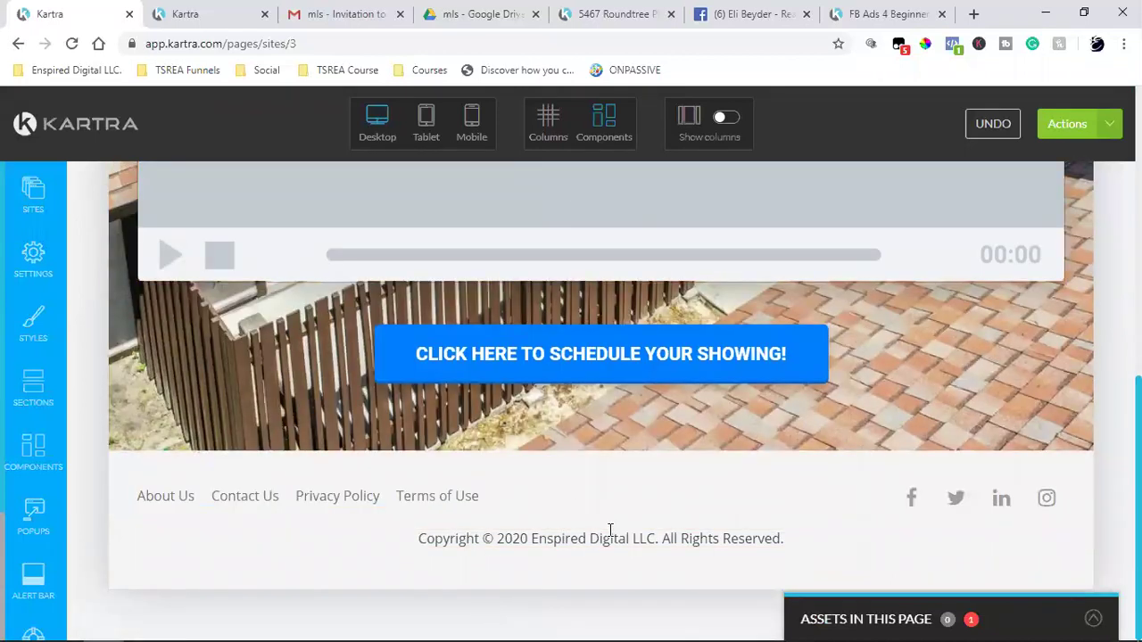
click(605, 535)
triple_click(601, 543)
key(ctrl+v)
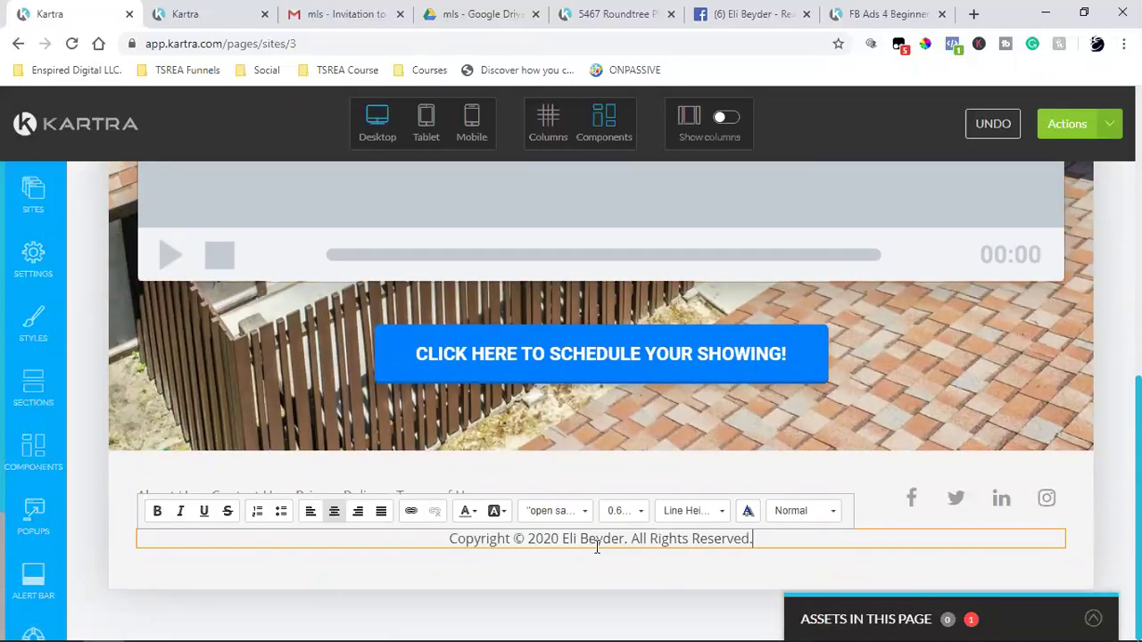
click(298, 606)
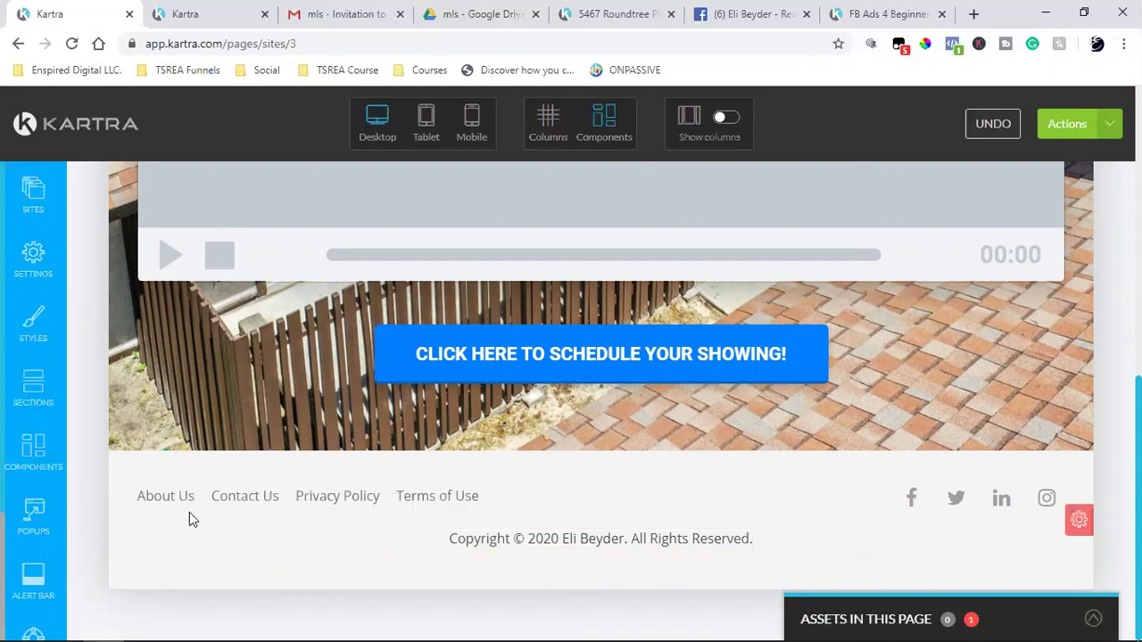
mouse_move(153, 496)
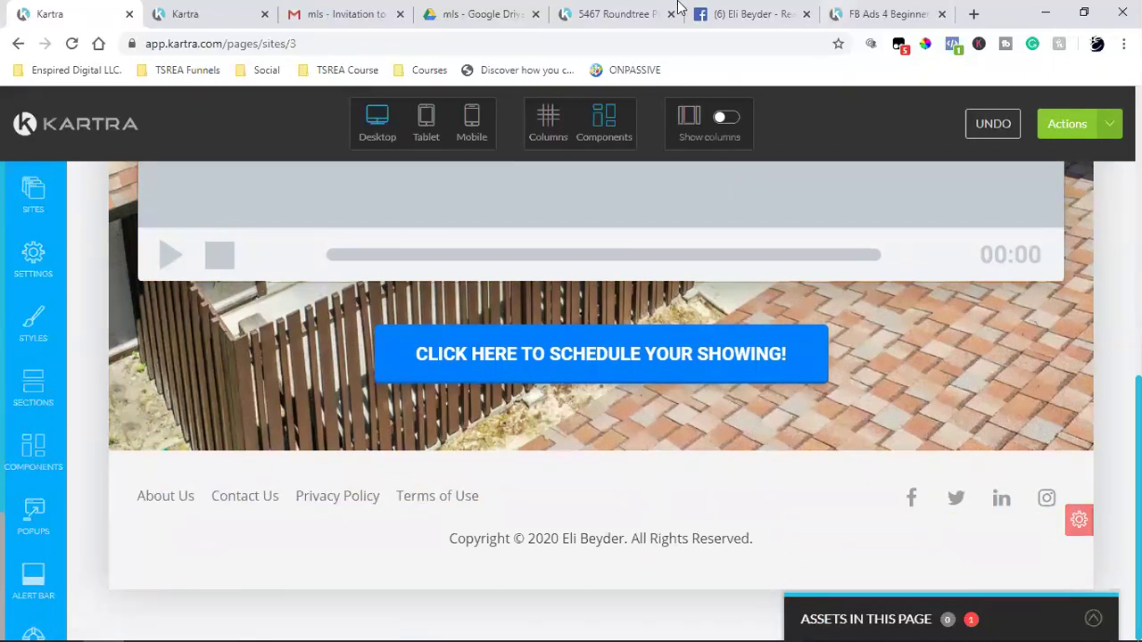
Step: Sample the listing page photos button's blue (167DC9) with ColorPick and copy the value
click(615, 14)
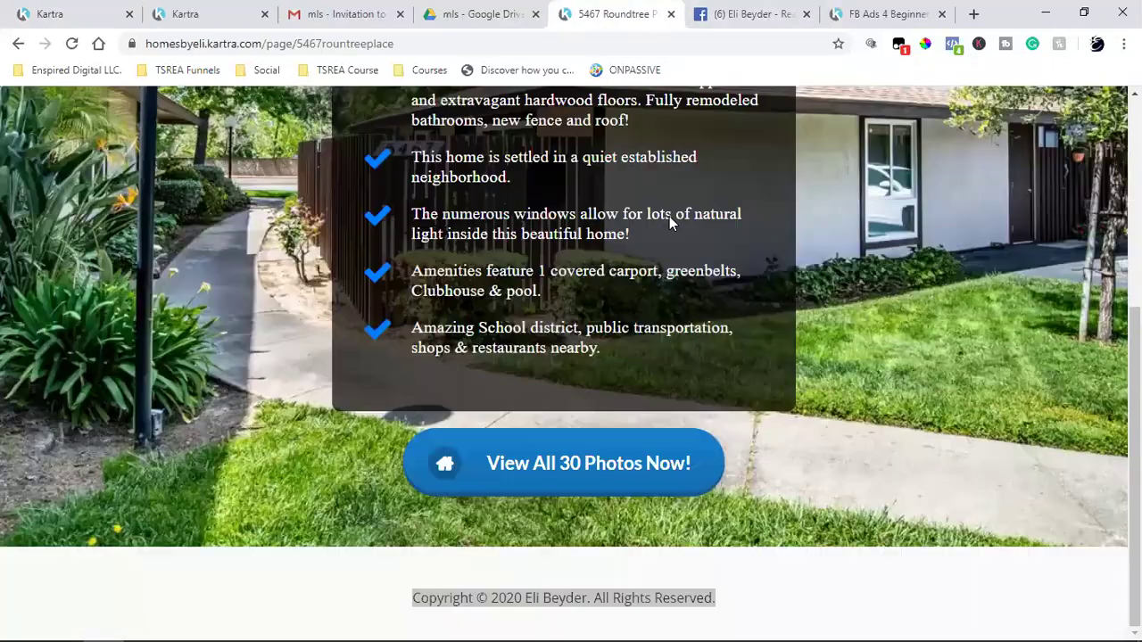
click(926, 45)
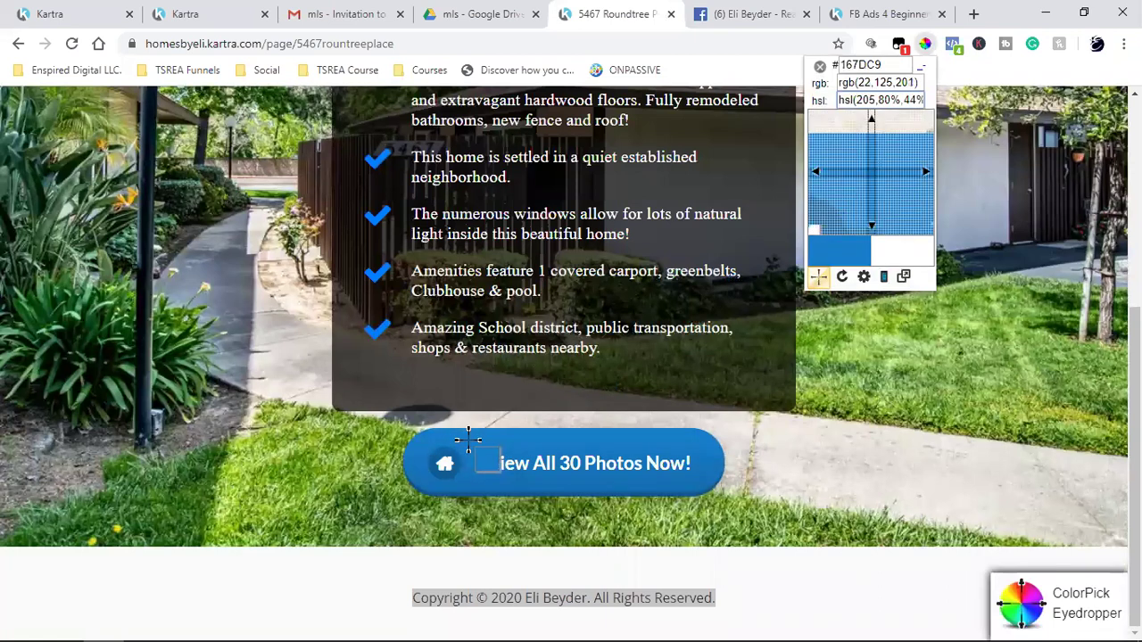
click(488, 463)
right_click(506, 464)
click(543, 482)
click(631, 465)
key(ctrl+1)
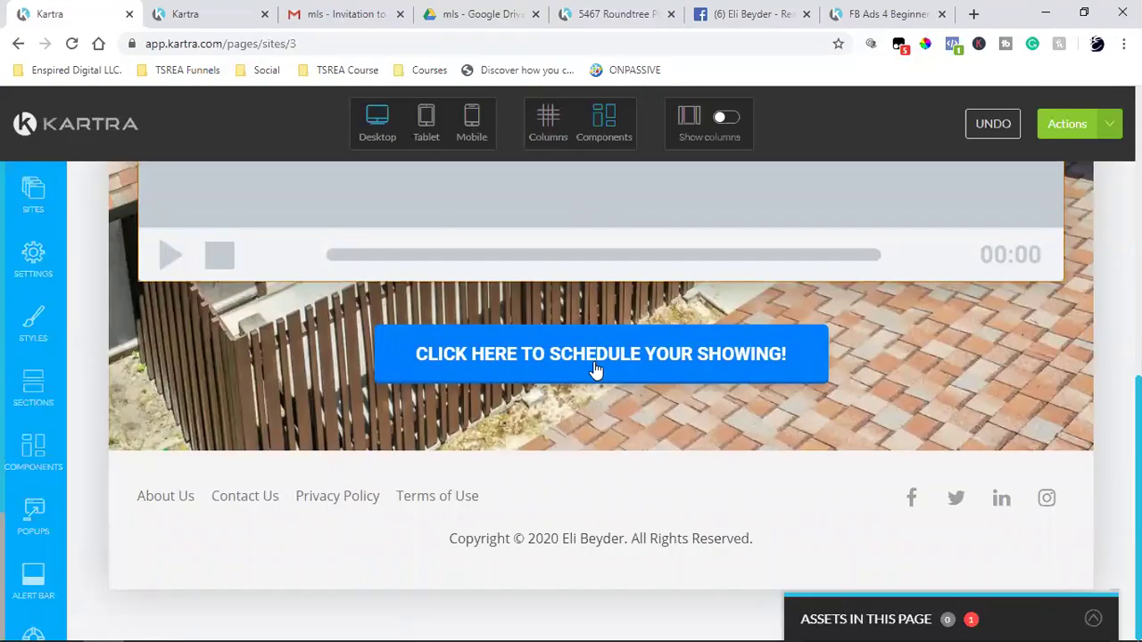
Step: Set the schedule button's background colour to rgb(22, 125, 201)
click(533, 411)
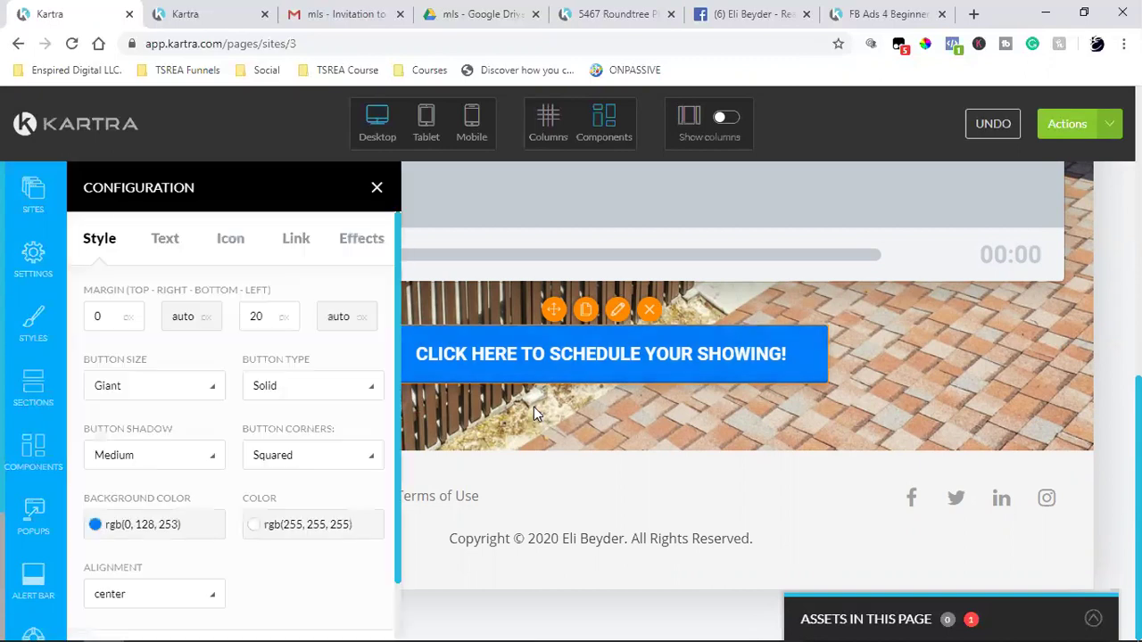
click(159, 526)
triple_click(158, 493)
key(ctrl+v)
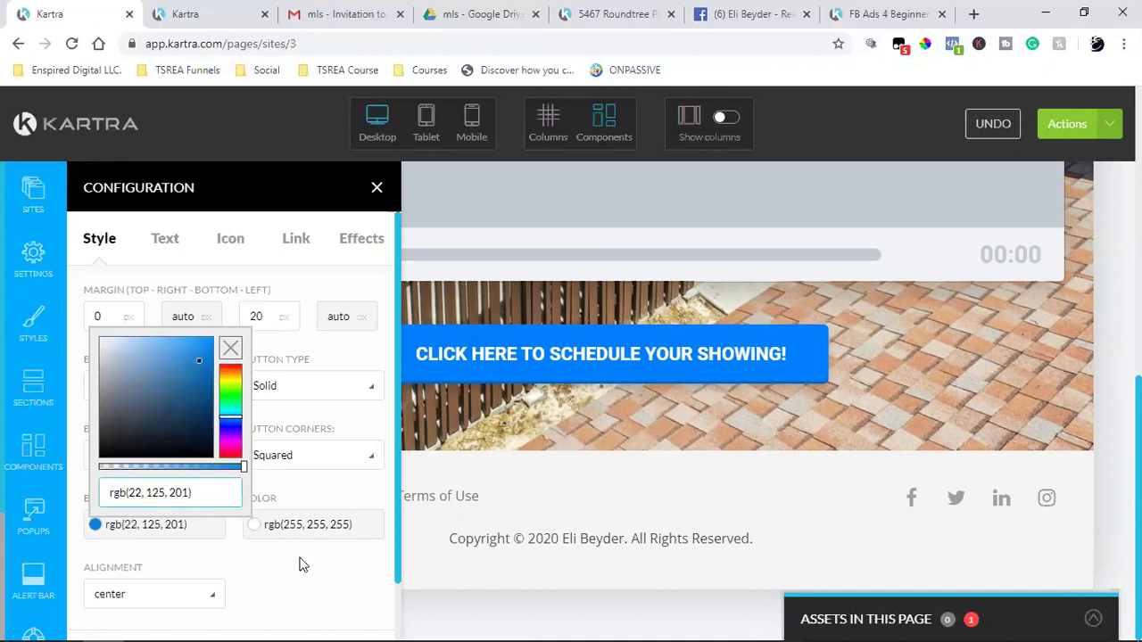
click(267, 601)
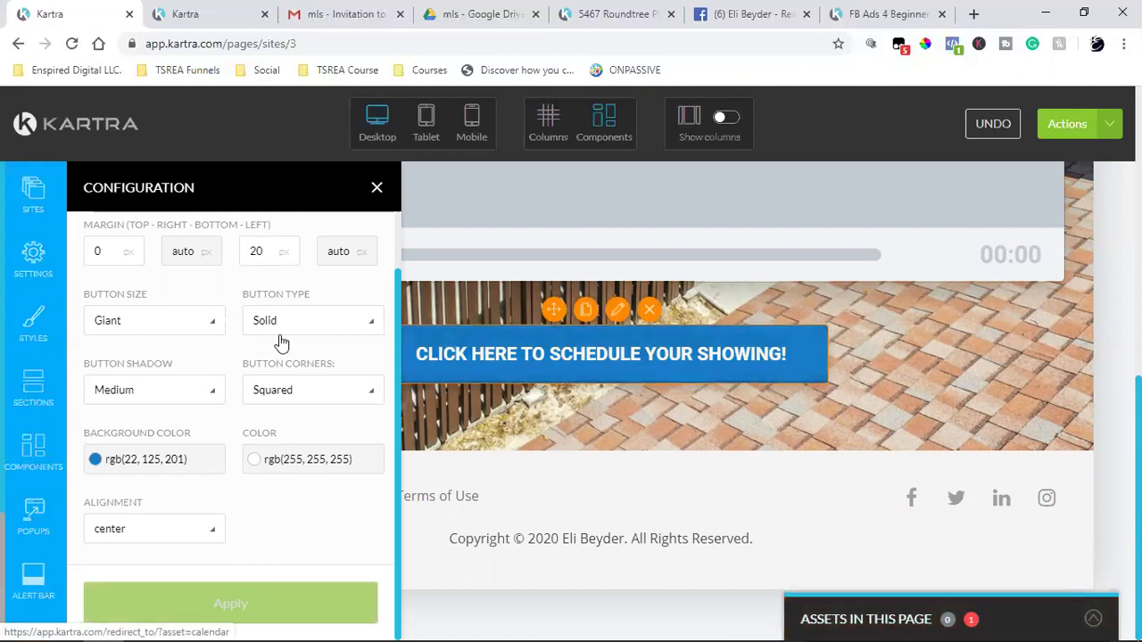
Step: Link the schedule button to a Kartra calendar opening in a new tab
scroll(280, 345, up, 1)
click(287, 254)
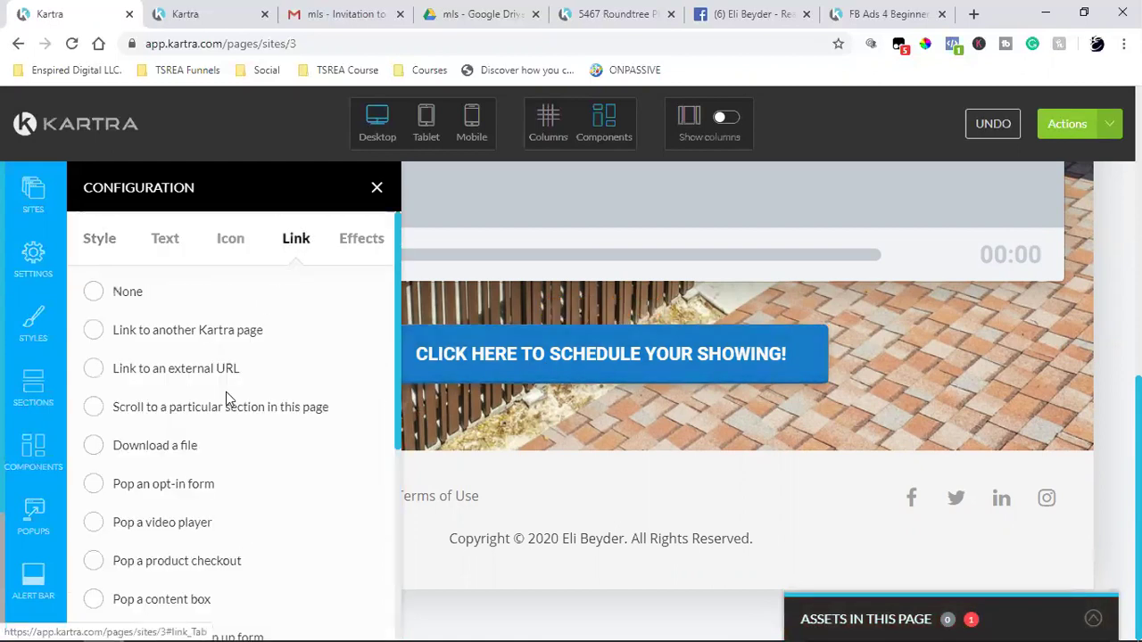
scroll(226, 394, down, 4)
click(226, 398)
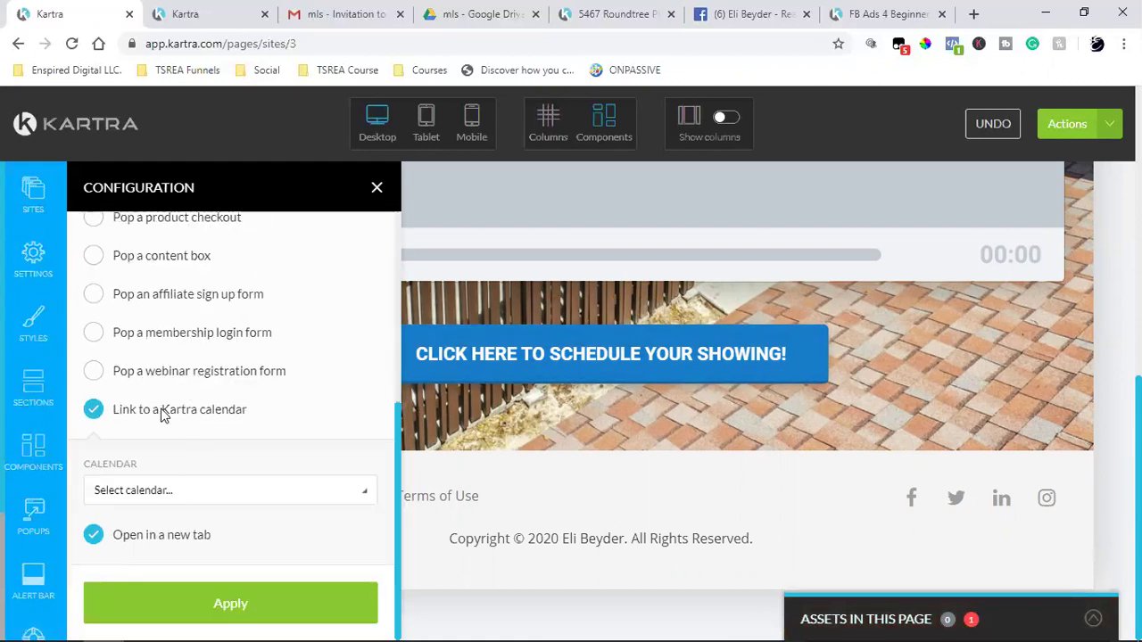
click(176, 503)
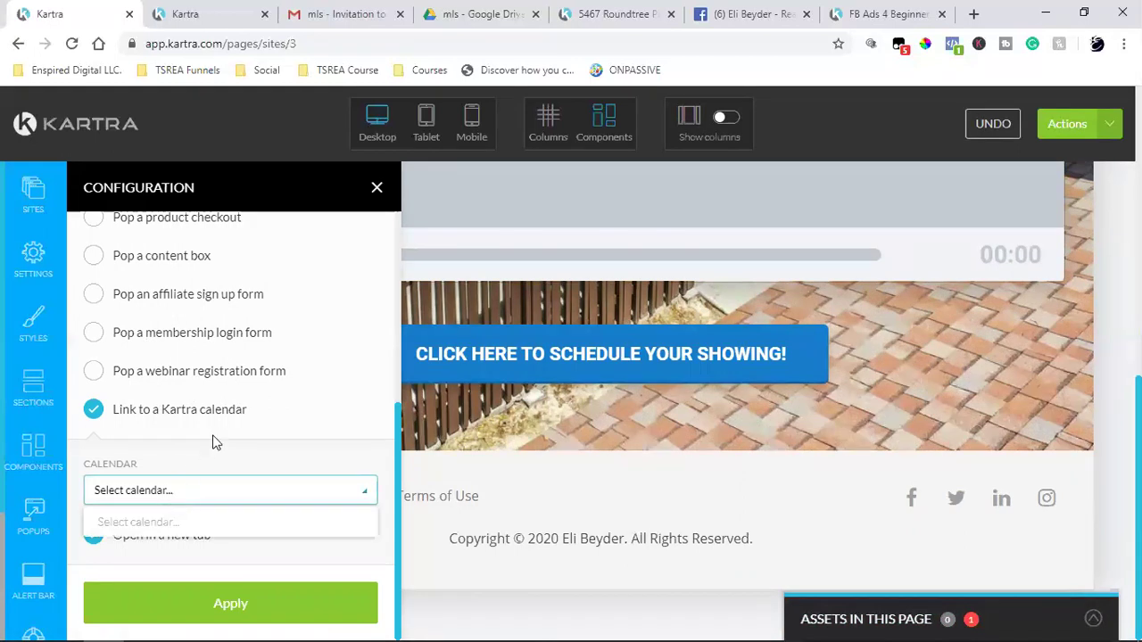
click(199, 505)
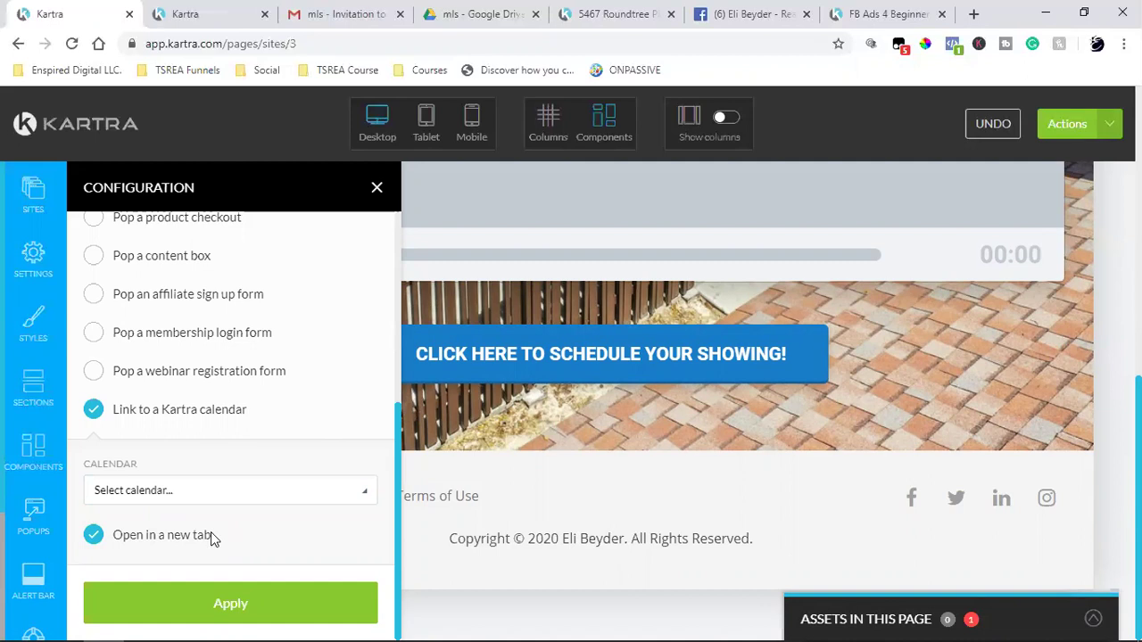
click(184, 607)
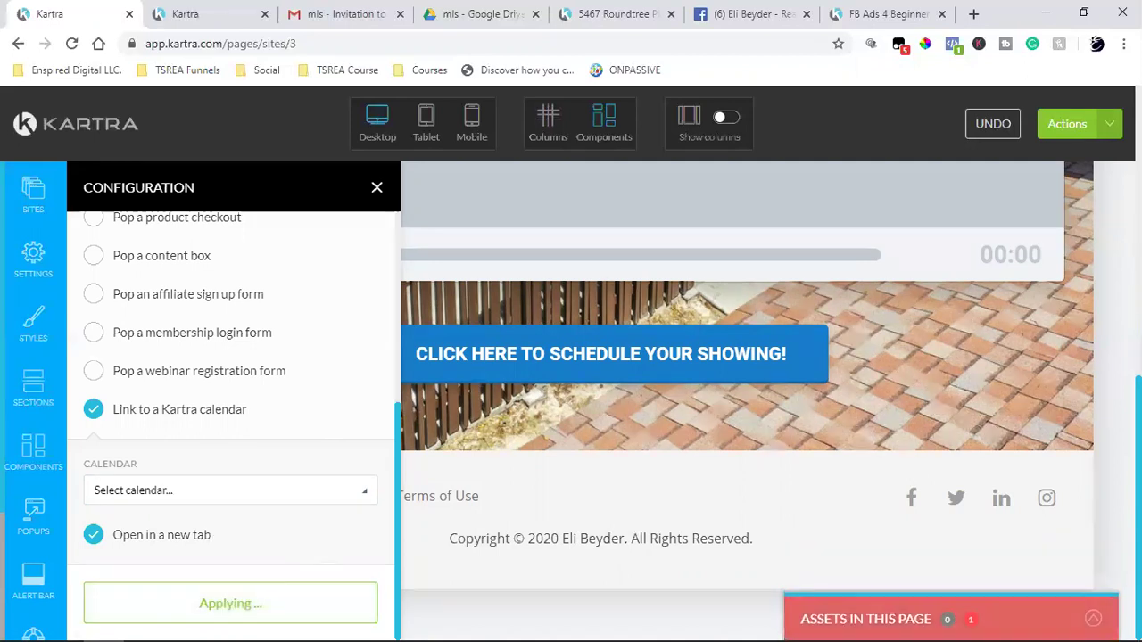
Step: Save the site progress and close the button settings
click(1111, 126)
click(972, 197)
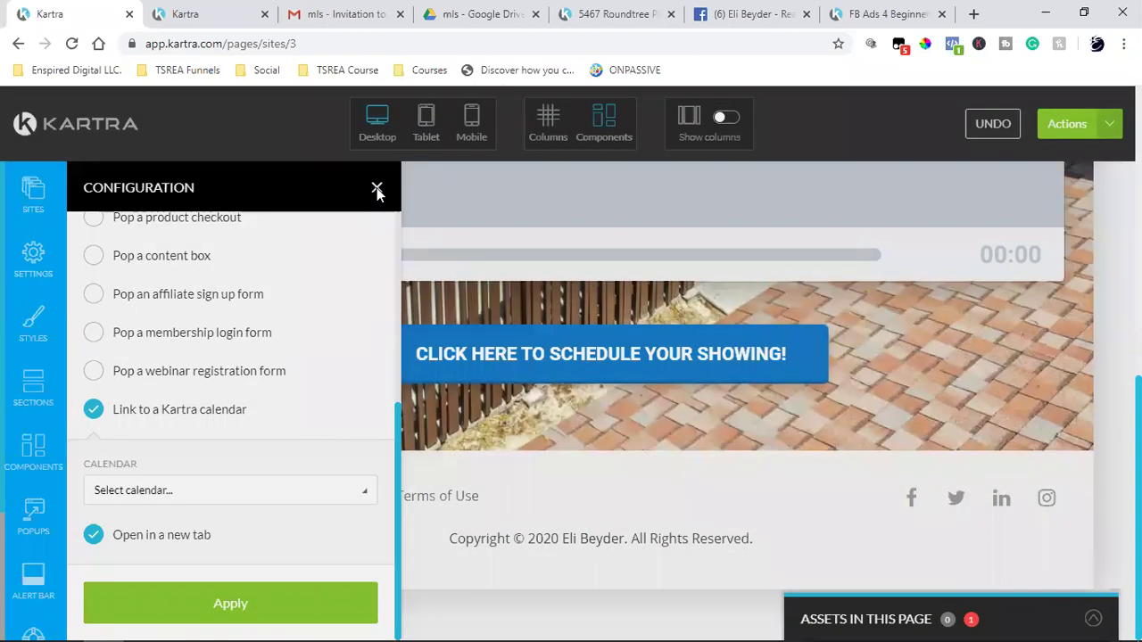
click(376, 188)
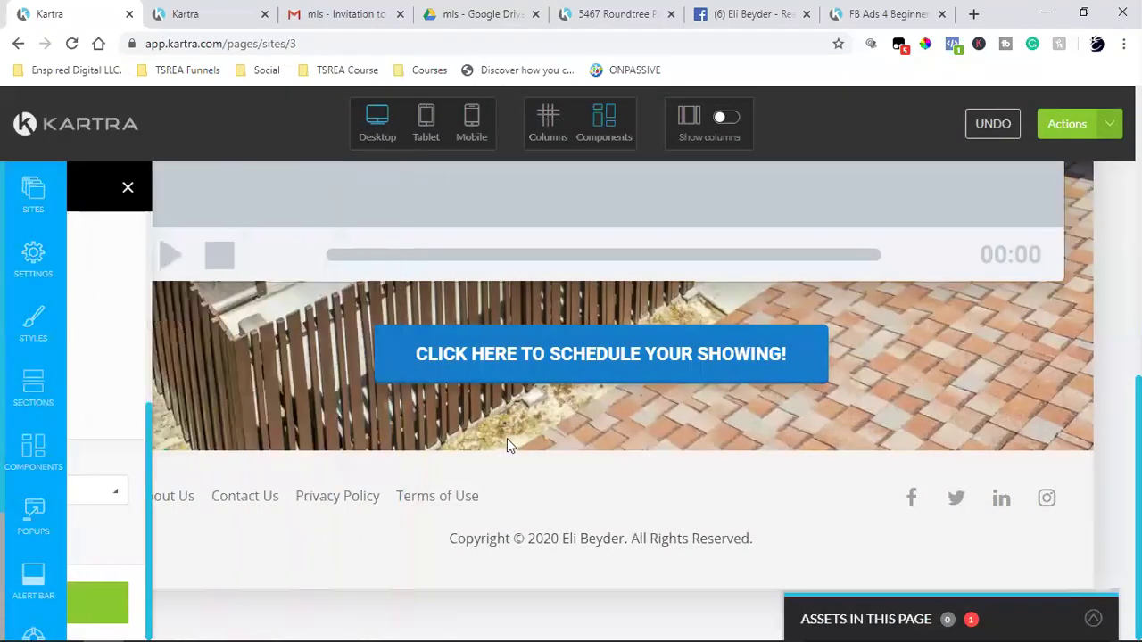
mouse_move(241, 502)
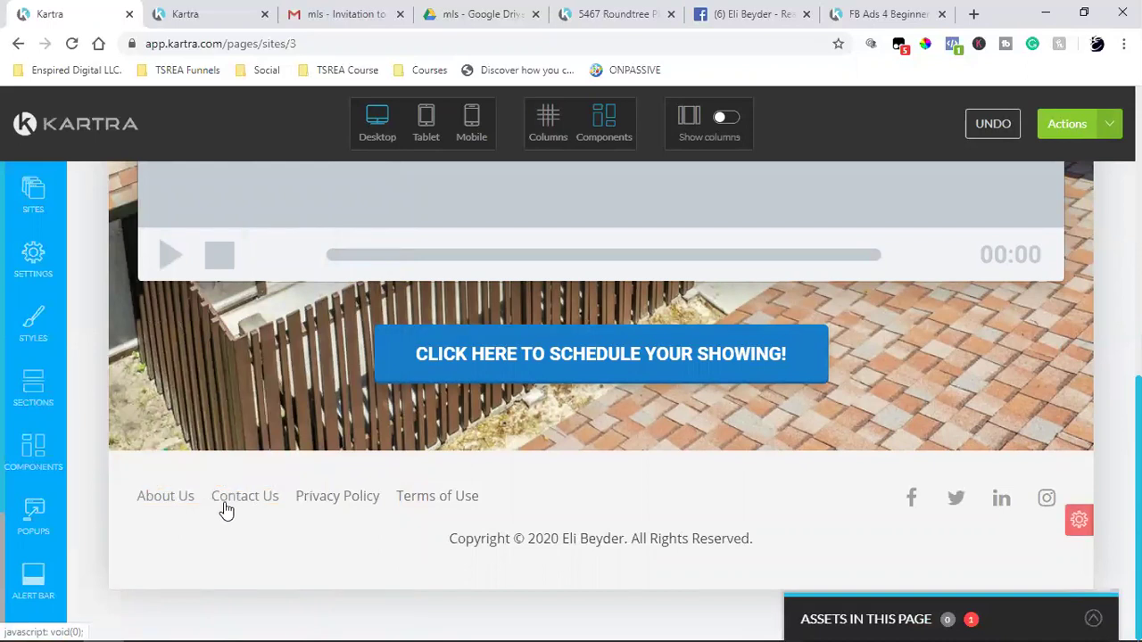
Step: Copy the web address of the Facebook business page's About section
mouse_move(169, 509)
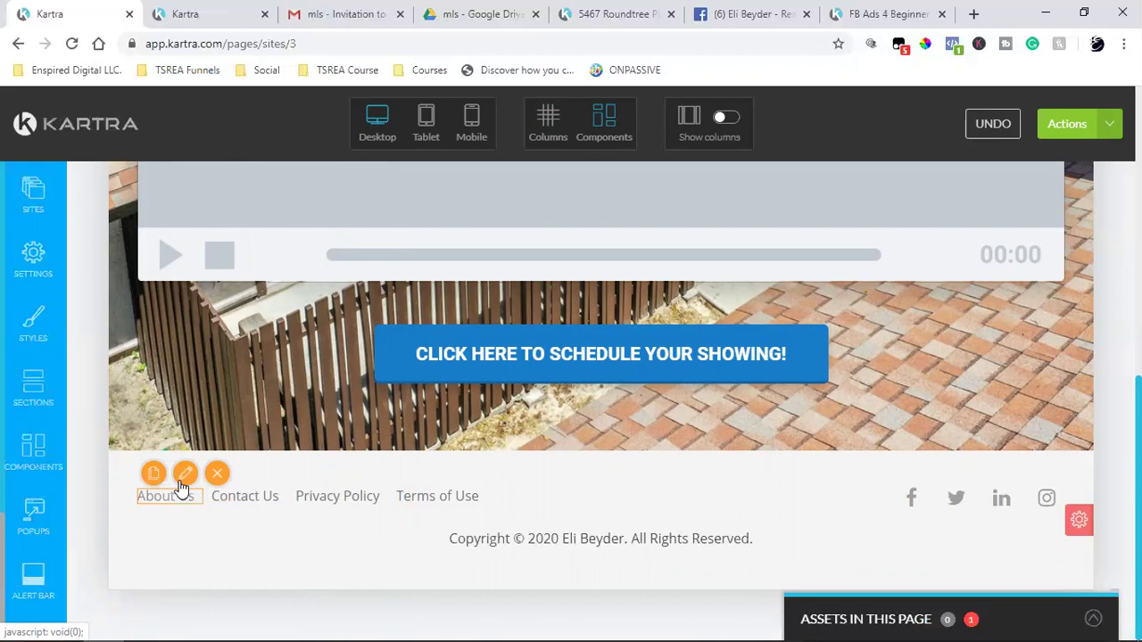
click(183, 475)
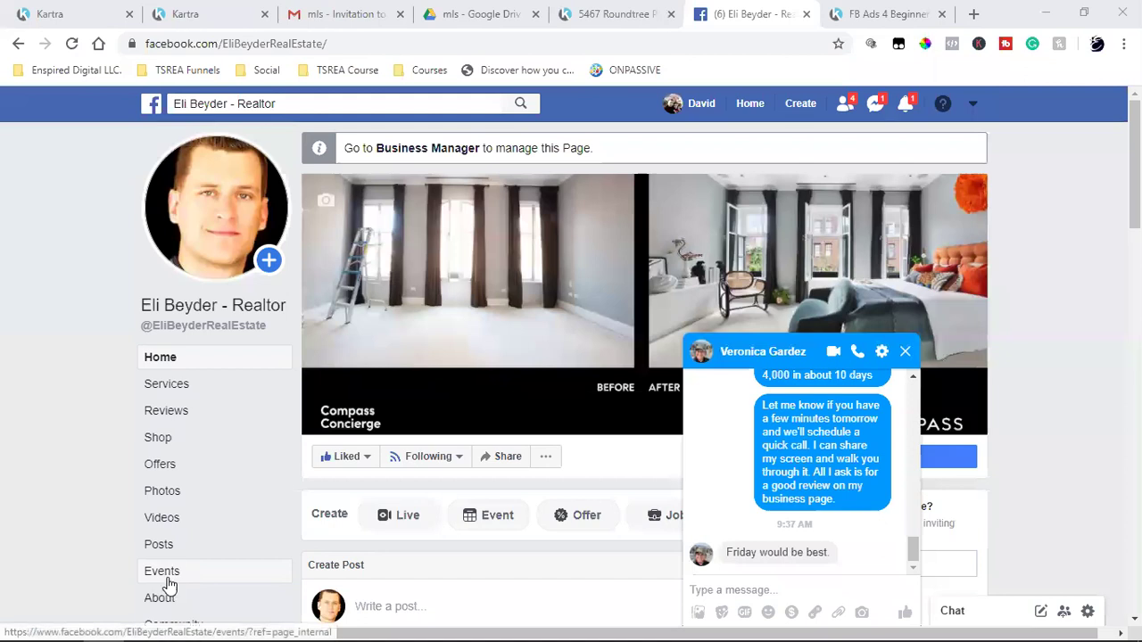
click(160, 599)
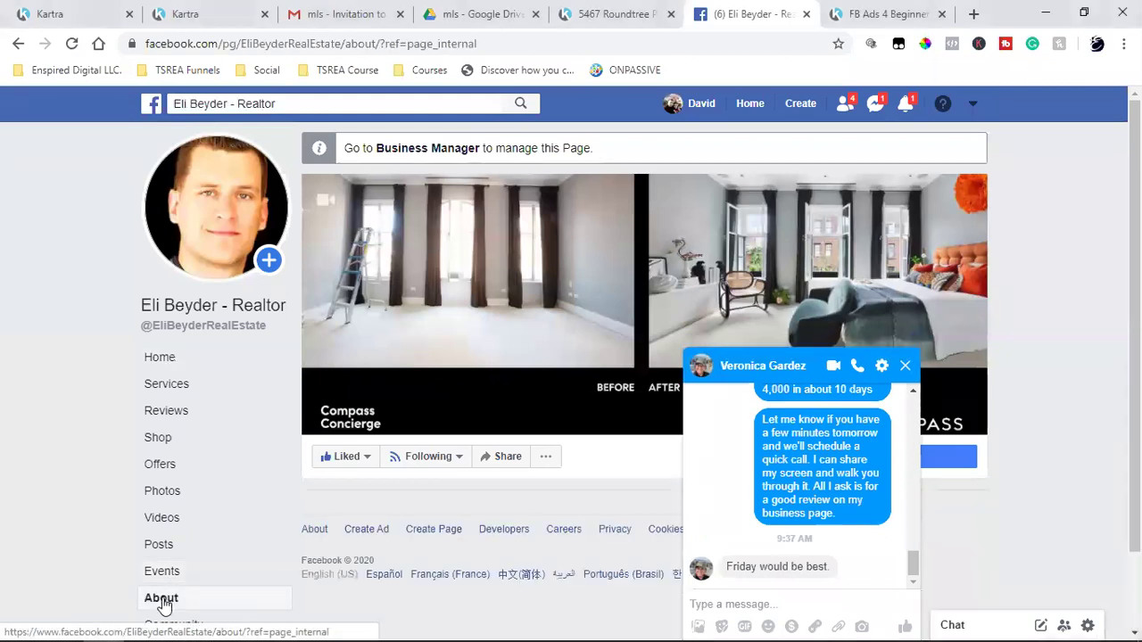
click(288, 41)
click(289, 41)
key(BackSpace)
key(BackSpace)
key(BackSpace)
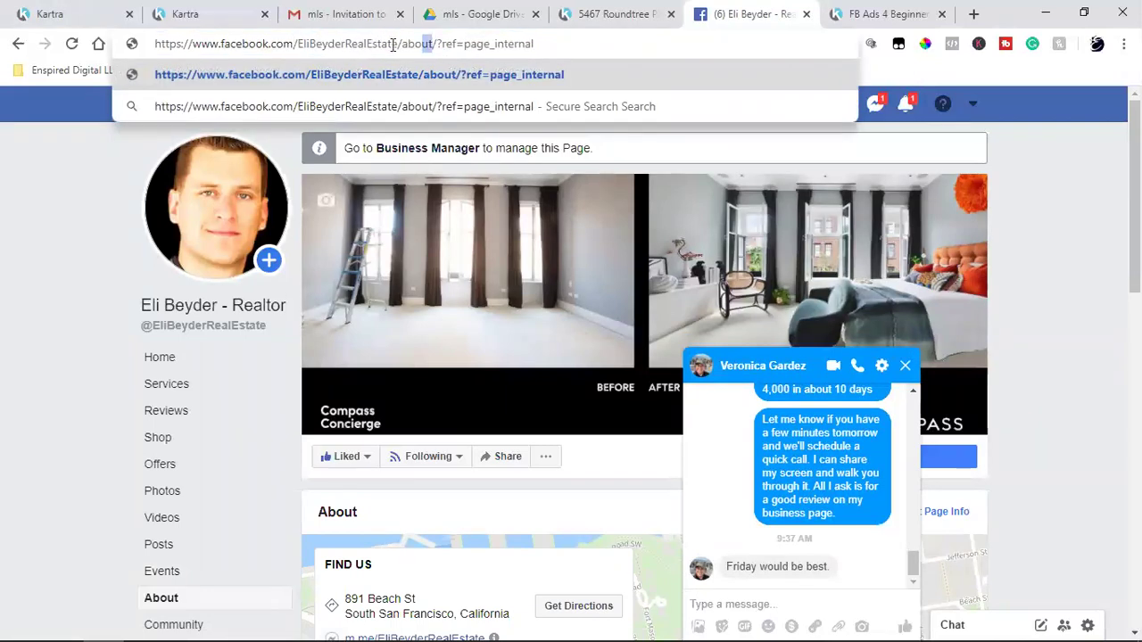
drag(393, 44, 179, 36)
right_click(179, 46)
click(244, 132)
click(49, 13)
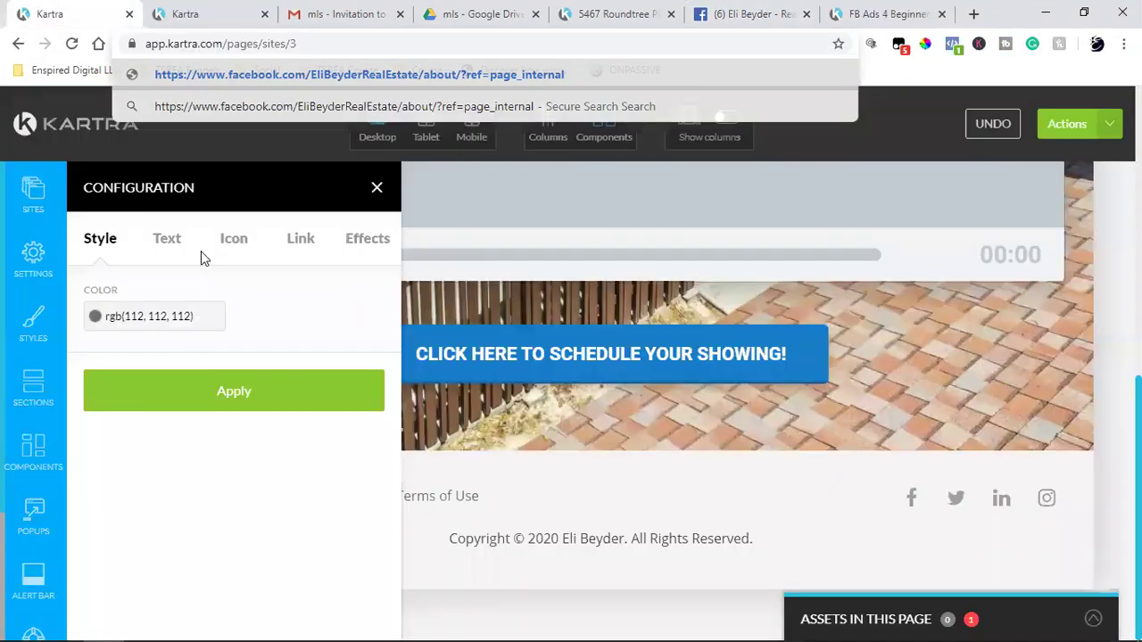
Step: Point the About Us footer item to the Facebook About URL, opening in a new tab
click(289, 241)
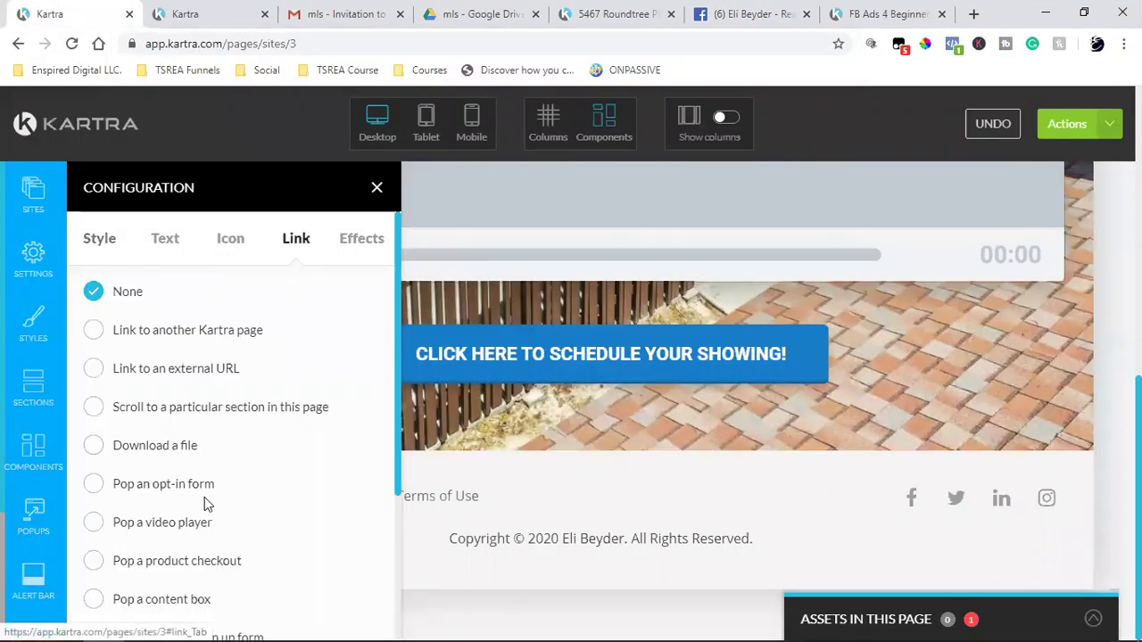
click(95, 370)
scroll(242, 417, down, 4)
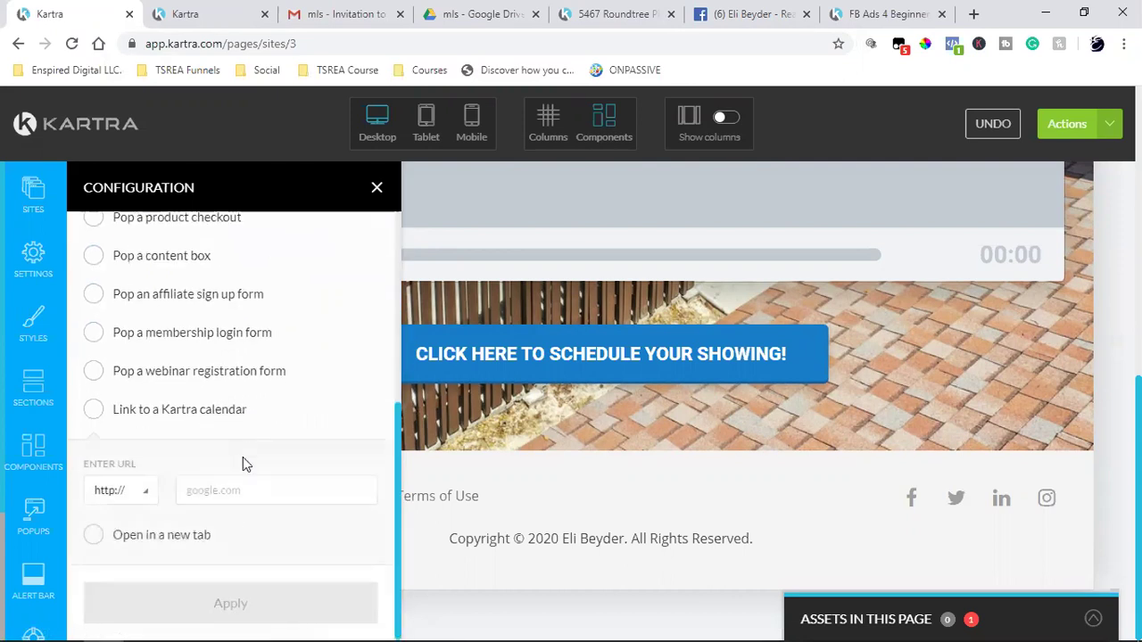
click(247, 489)
key(ctrl+v)
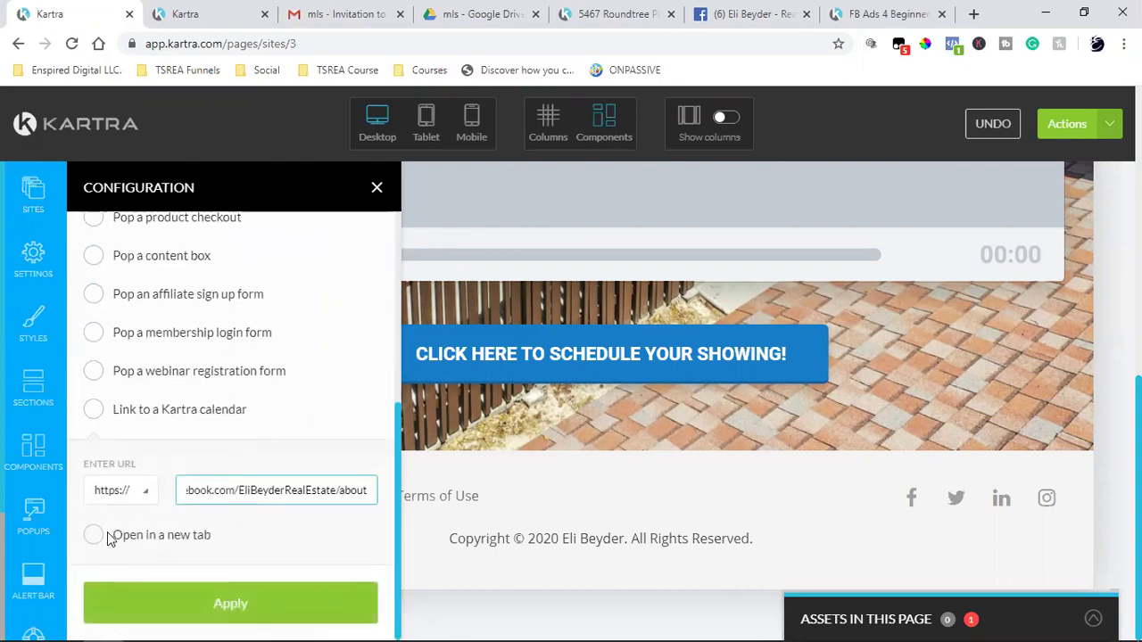
click(90, 535)
click(204, 610)
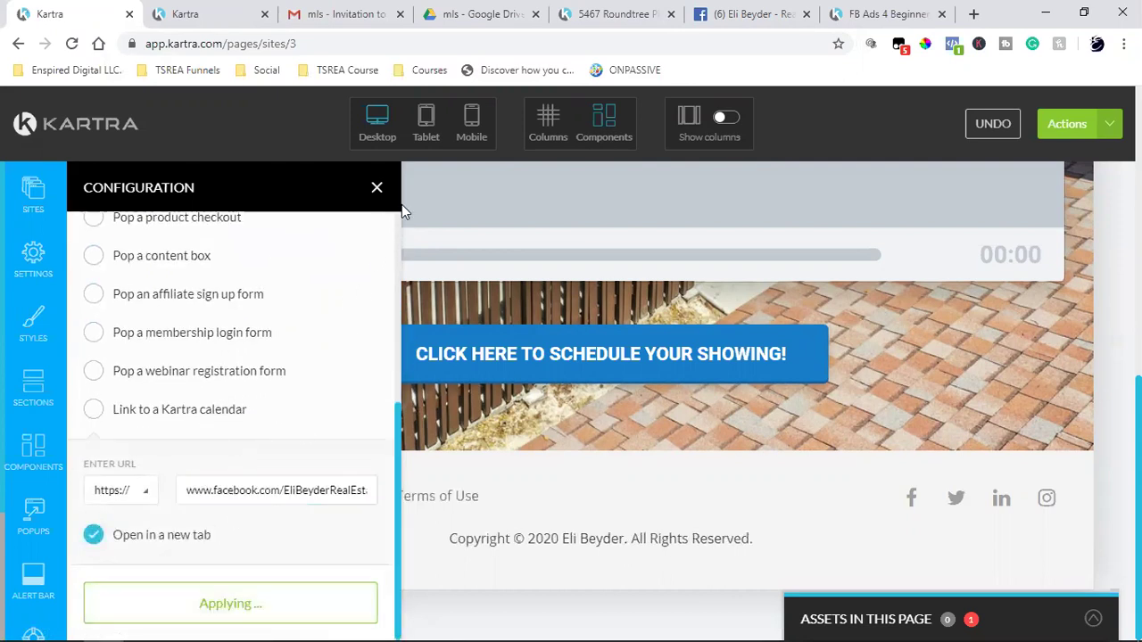
click(376, 189)
mouse_move(232, 496)
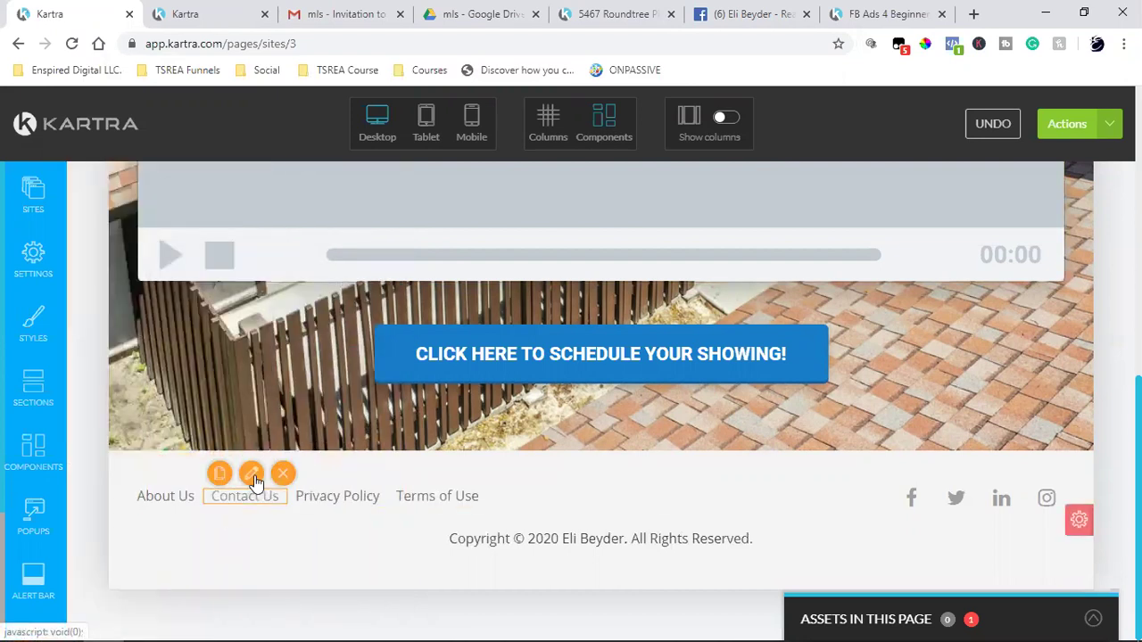
Step: Point the Contact Us footer item to the same Facebook About URL, opening in a new tab
click(253, 479)
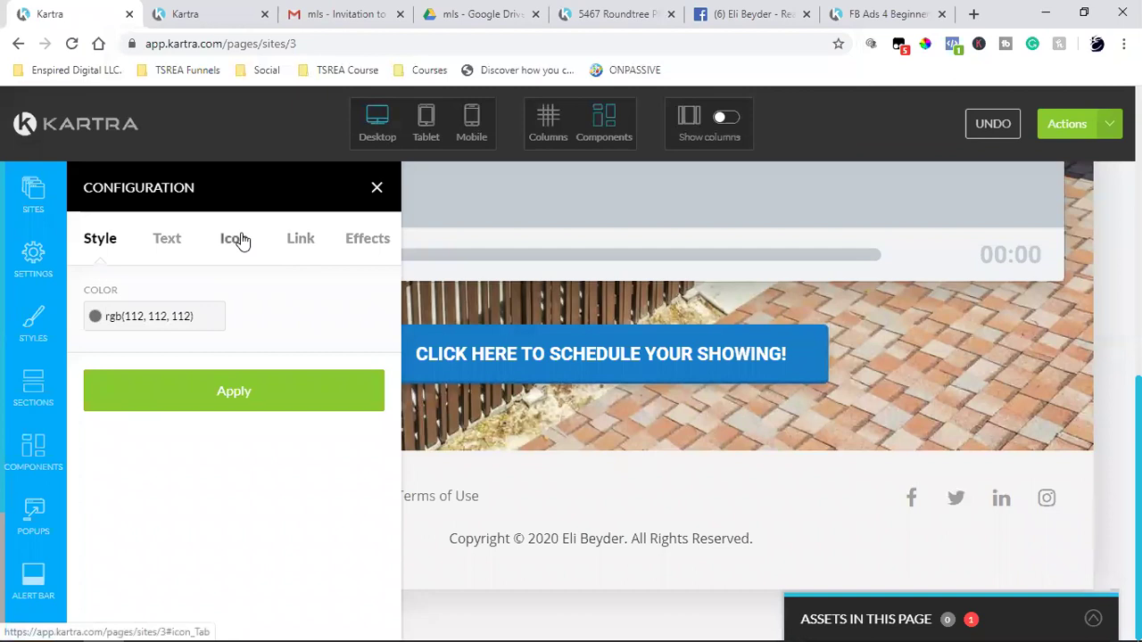
click(300, 238)
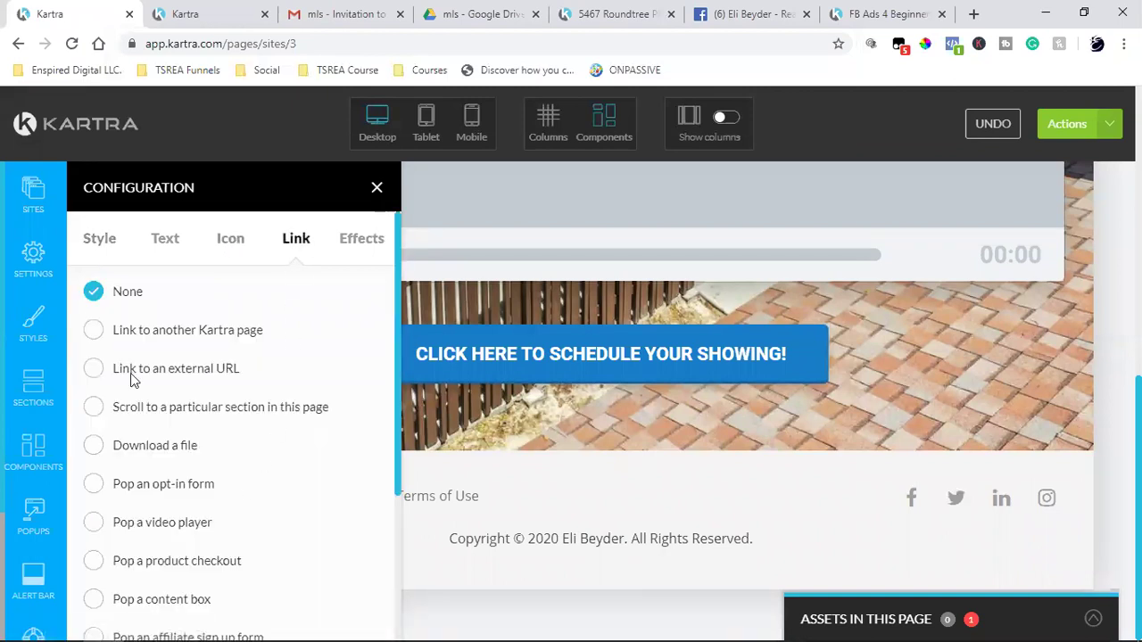
scroll(125, 428, down, 3)
scroll(147, 440, up, 3)
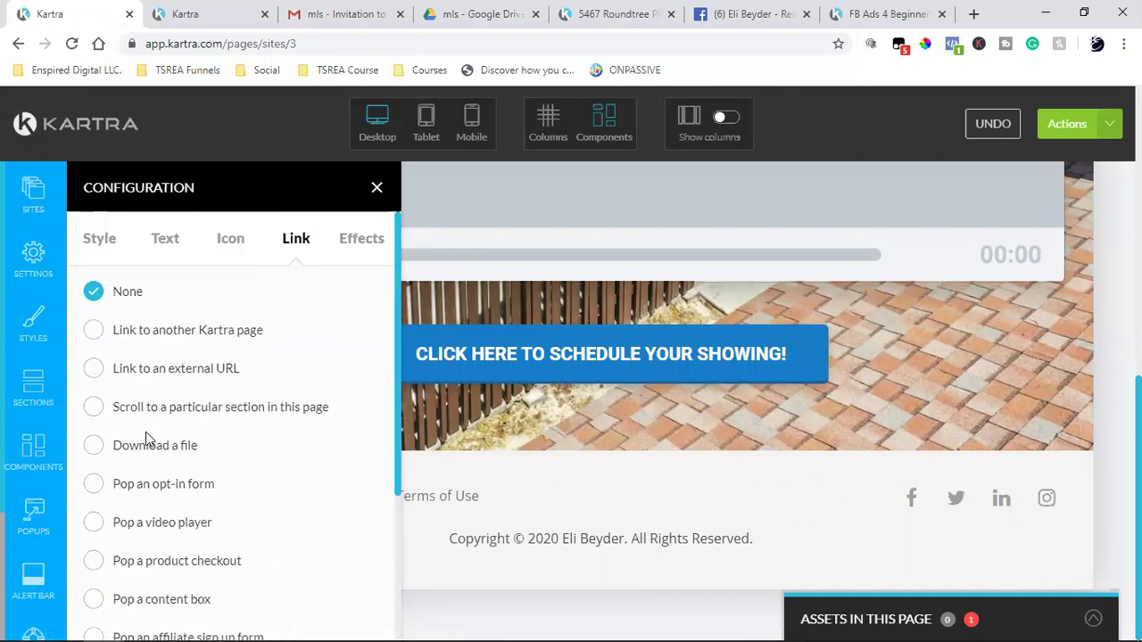
click(94, 368)
scroll(210, 433, down, 5)
click(237, 493)
key(ctrl+v)
click(95, 536)
click(221, 592)
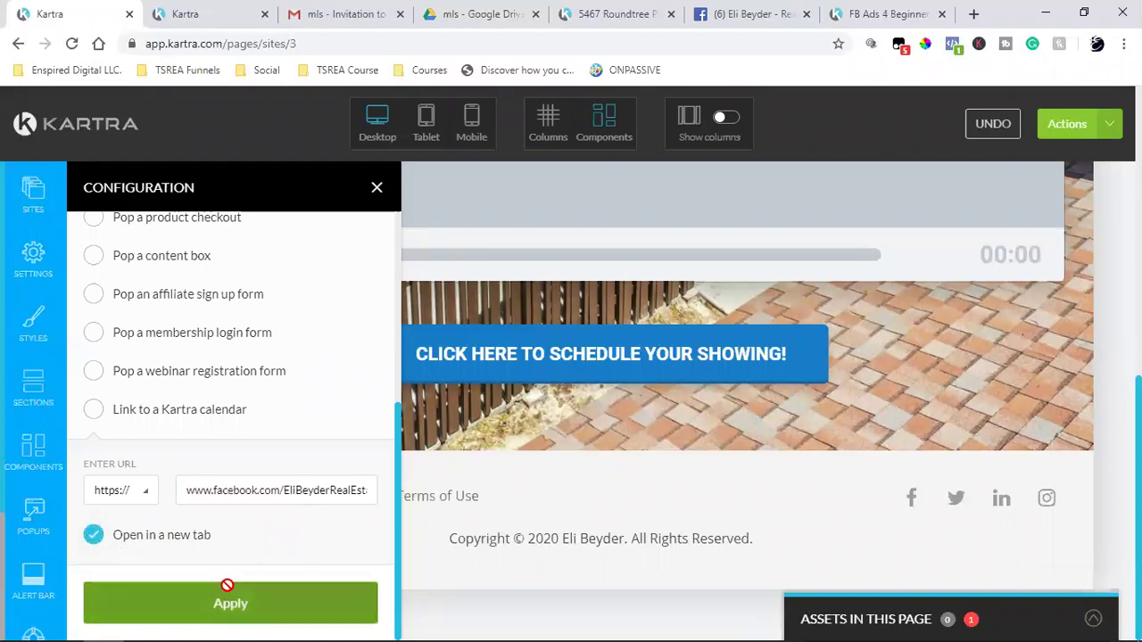
click(376, 191)
Step: Open a new browser tab beside the Kartra editor
mouse_move(468, 498)
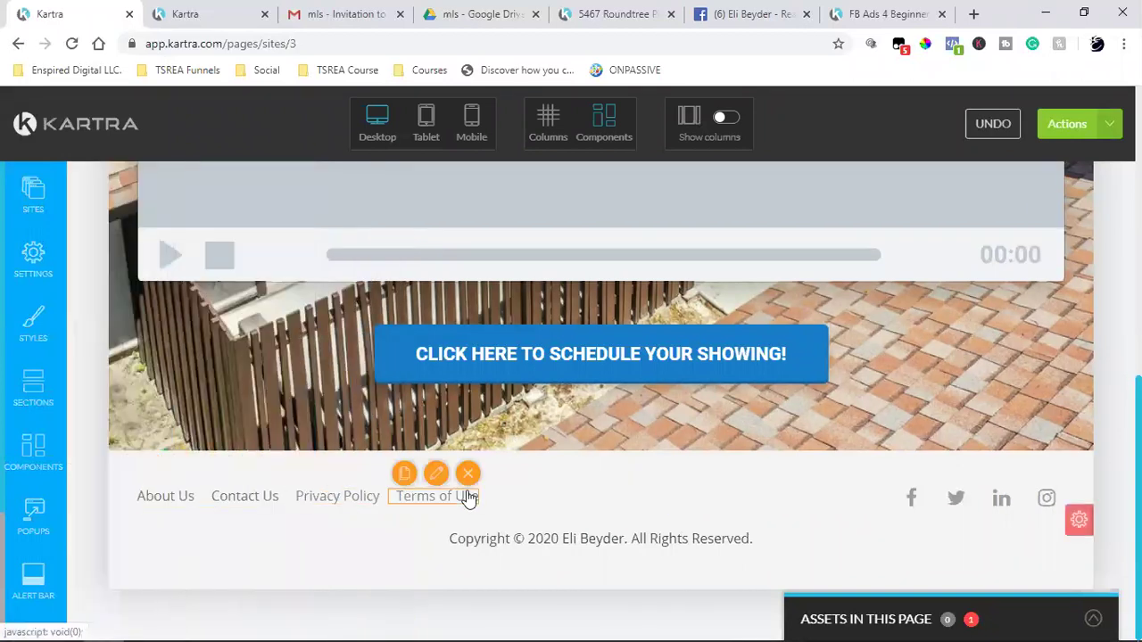
mouse_move(370, 497)
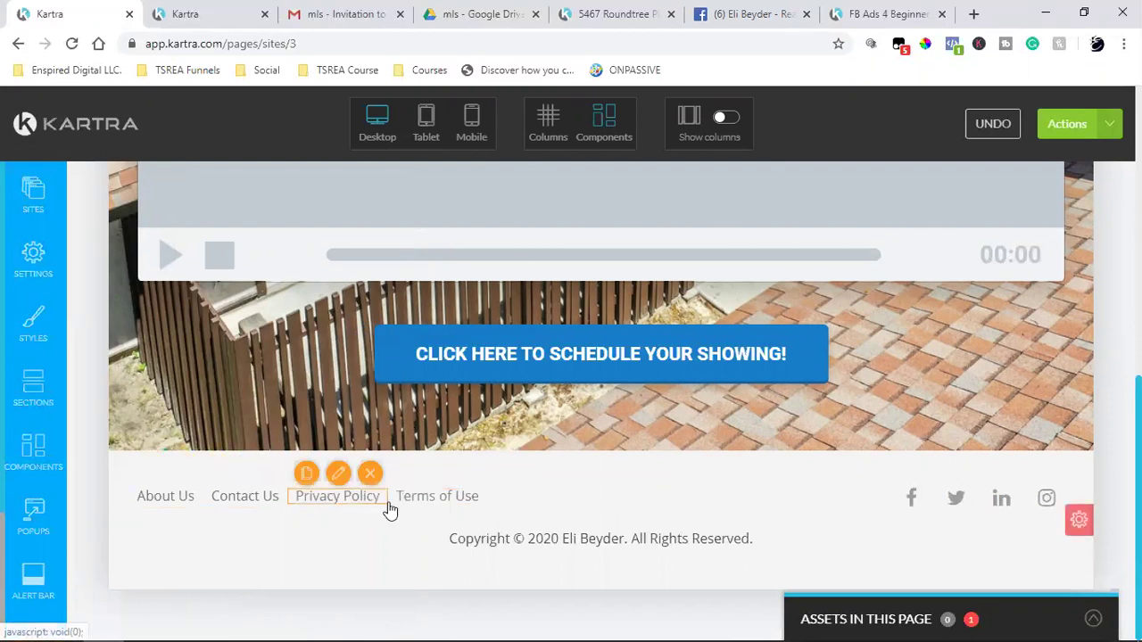
mouse_move(412, 511)
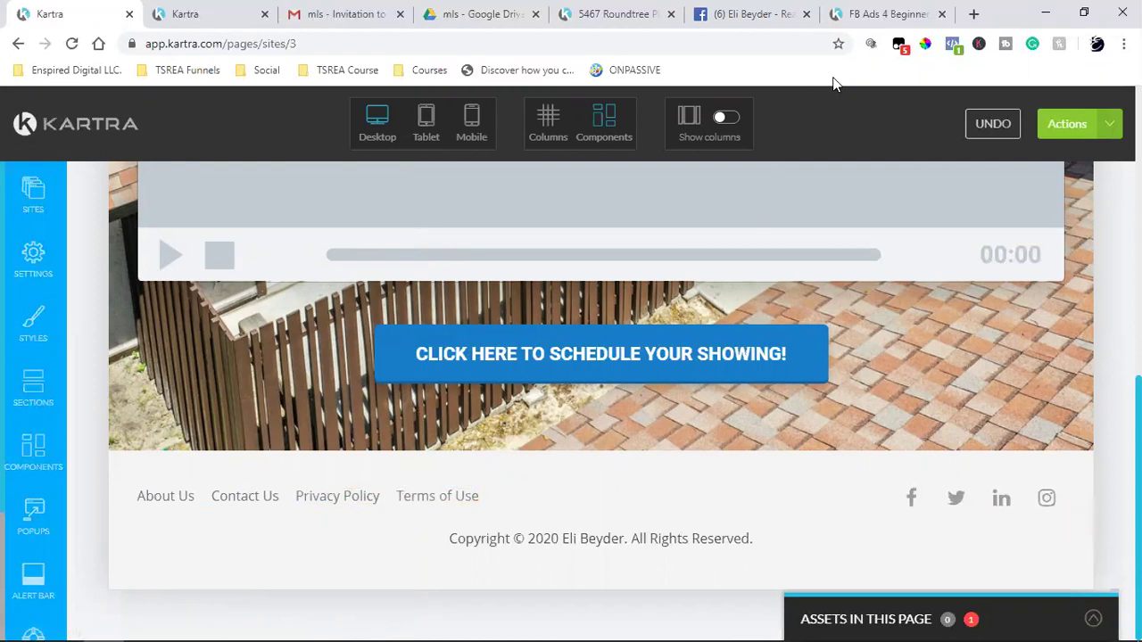
key(ctrl+t)
Step: Search Google for 'compass real estate' and open the Compass website
text(google.com)
key(Return)
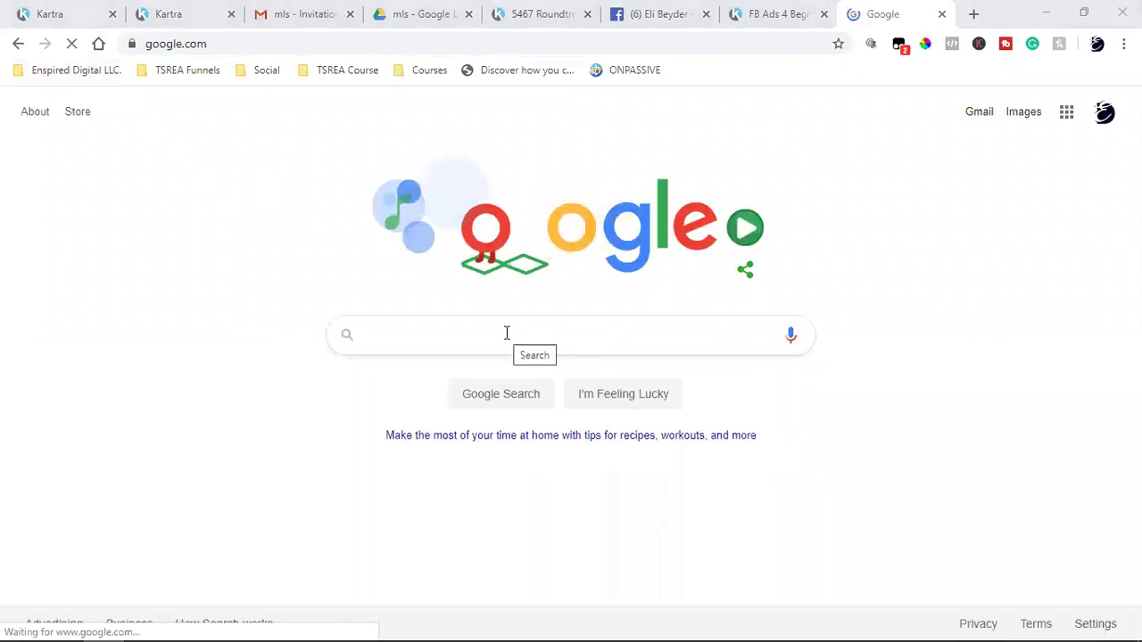
click(506, 333)
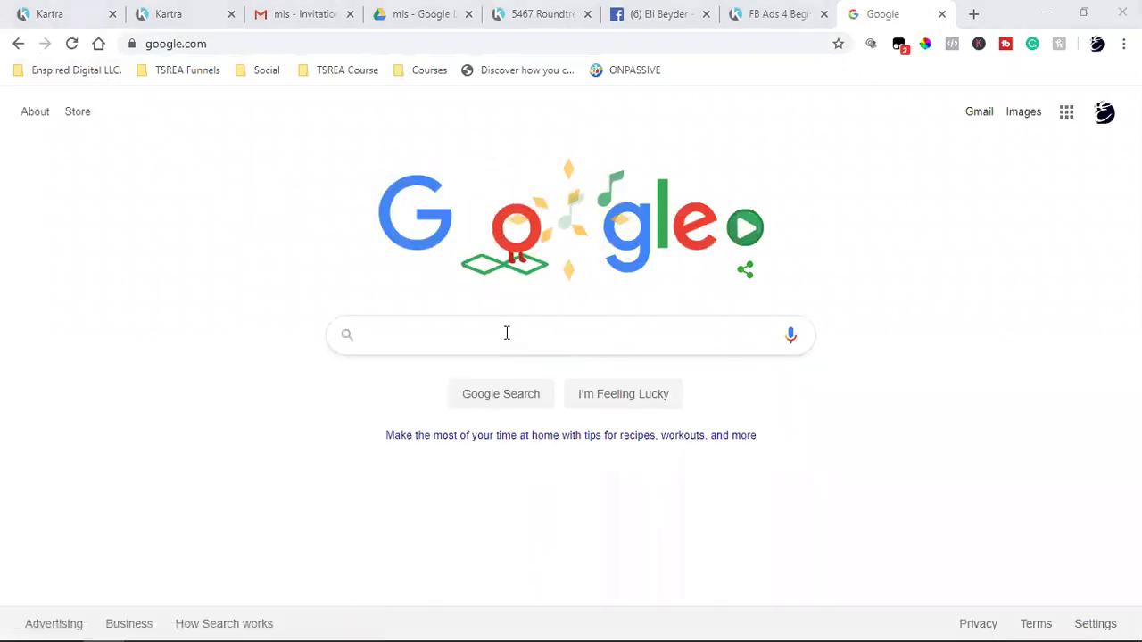
text(compass r)
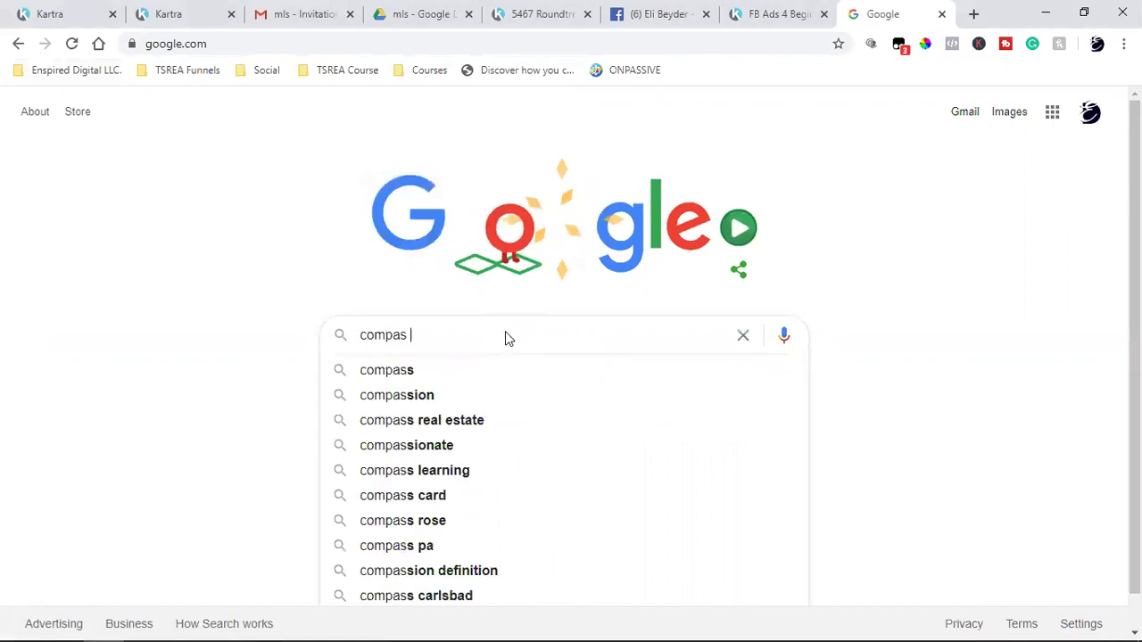
key(BackSpace)
key(BackSpace)
text(s rea)
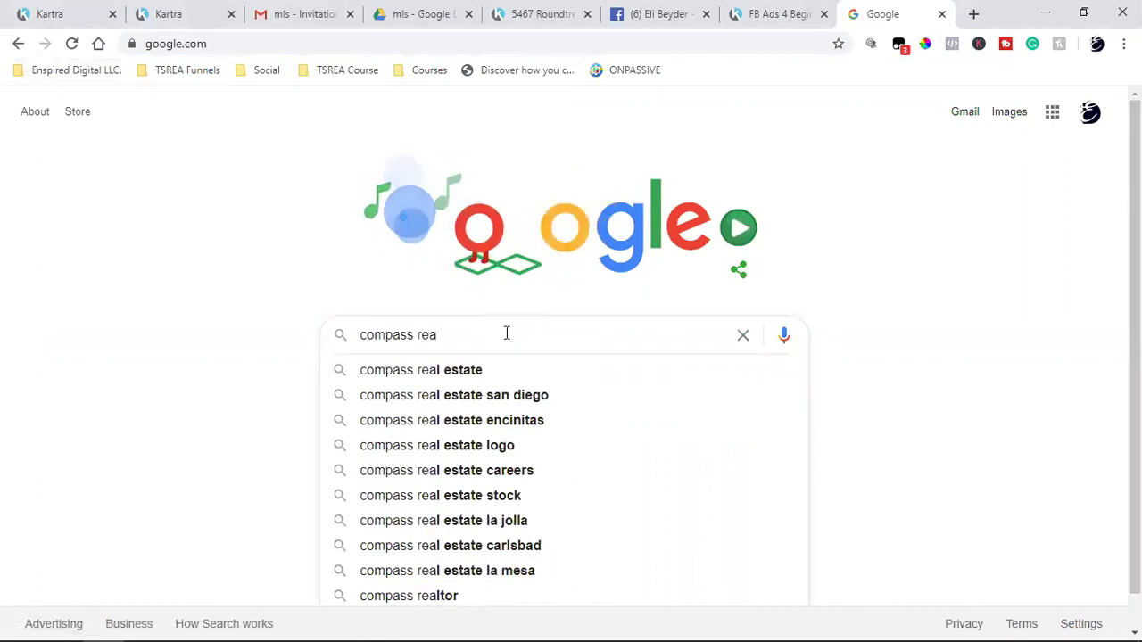
click(422, 373)
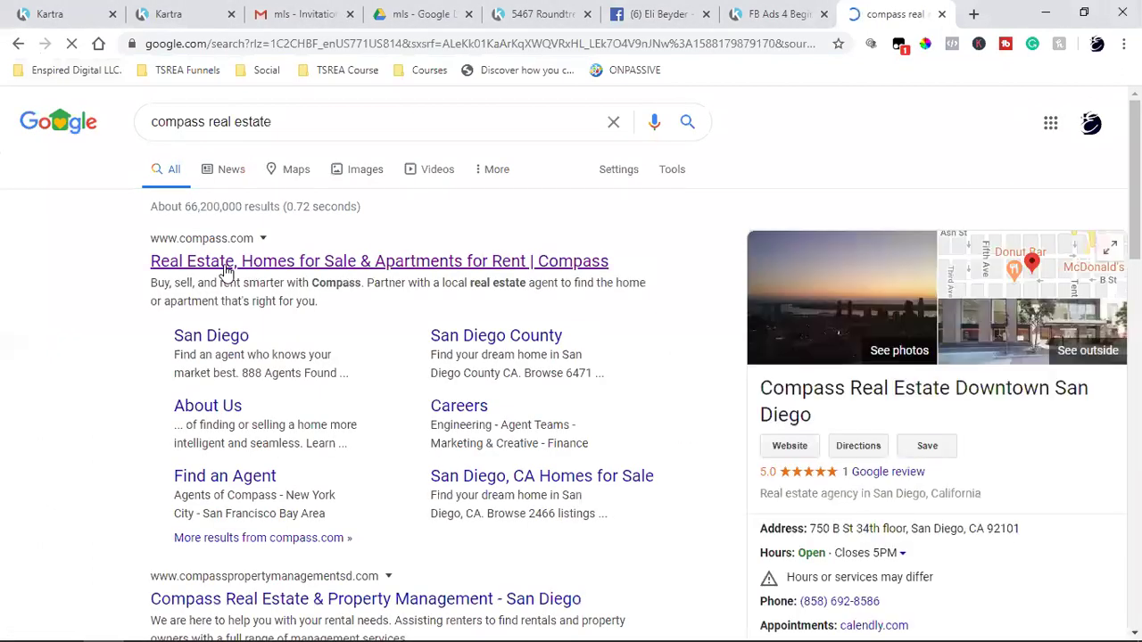
click(222, 269)
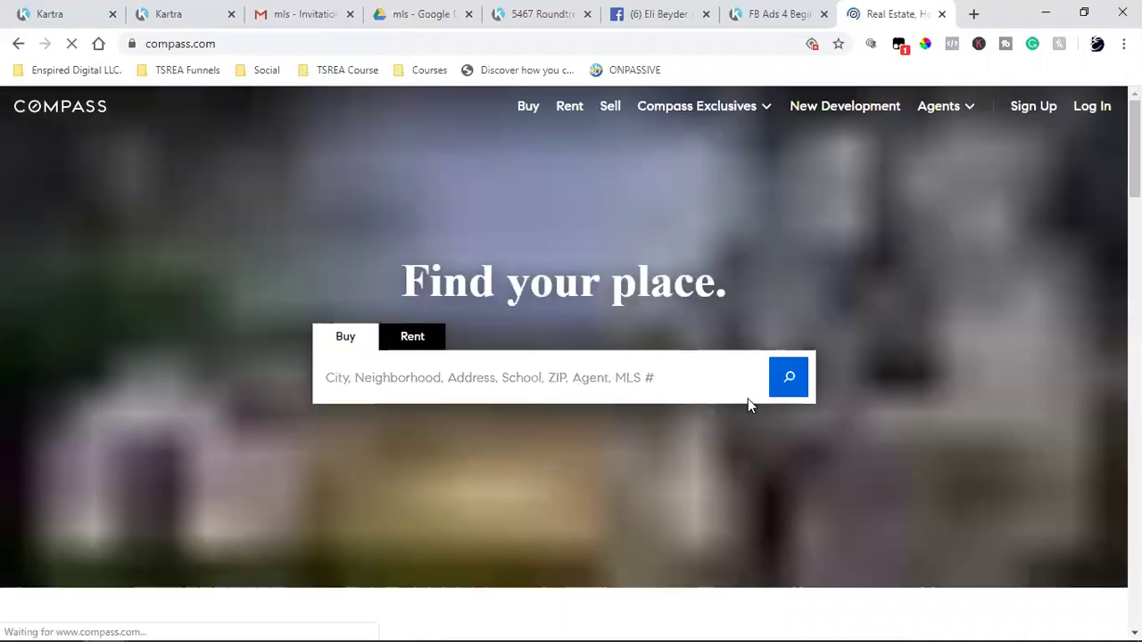
Step: Copy the Compass privacy policy page's address and return to the Kartra editor
scroll(761, 399, down, 15)
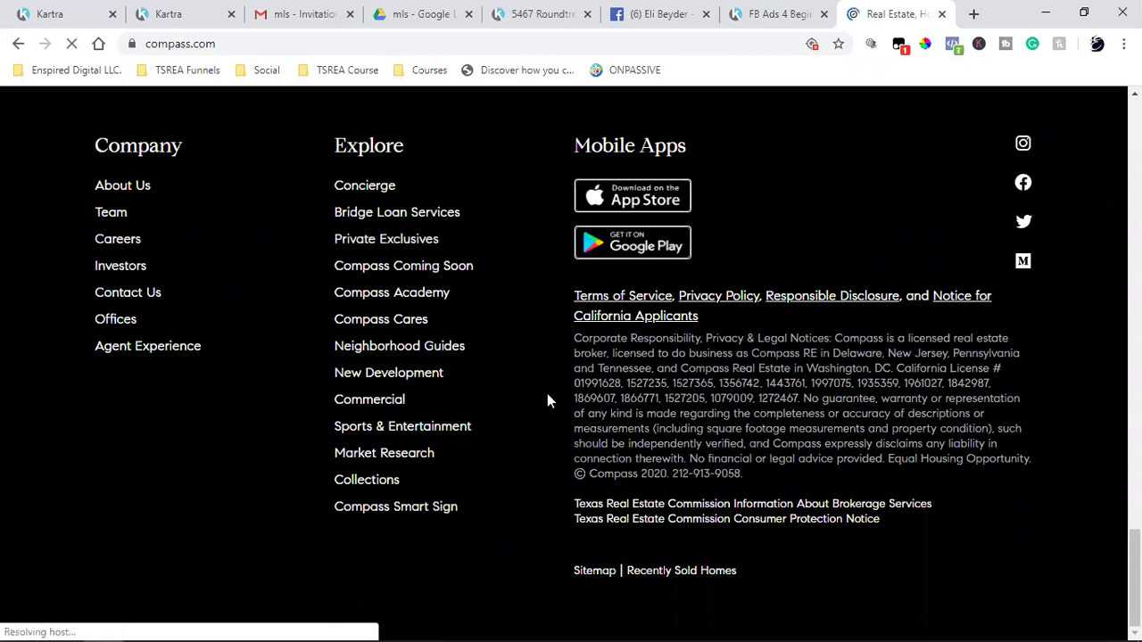
click(716, 299)
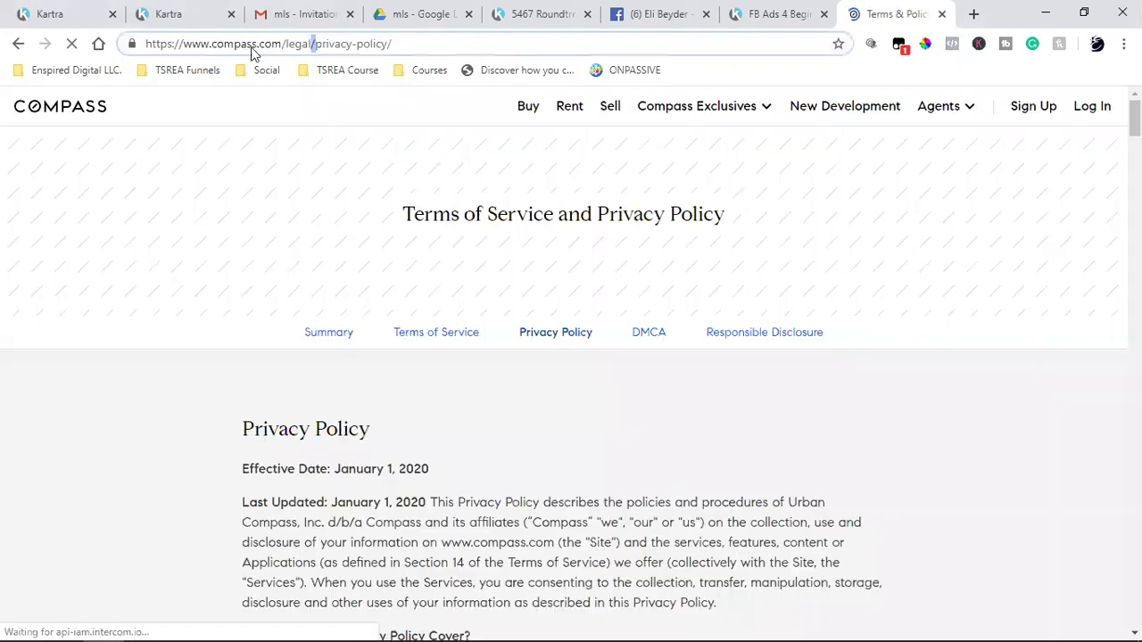
click(258, 44)
right_click(266, 47)
click(298, 140)
click(89, 13)
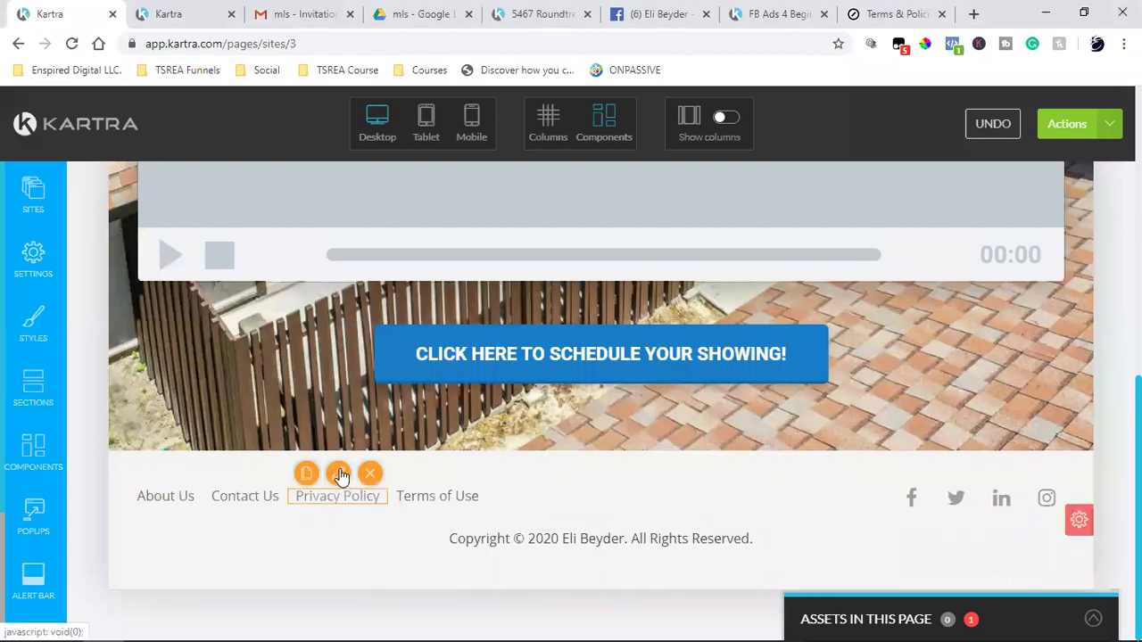
Step: Link the Privacy Policy footer item to the Compass privacy policy URL, opening in a new tab
click(339, 475)
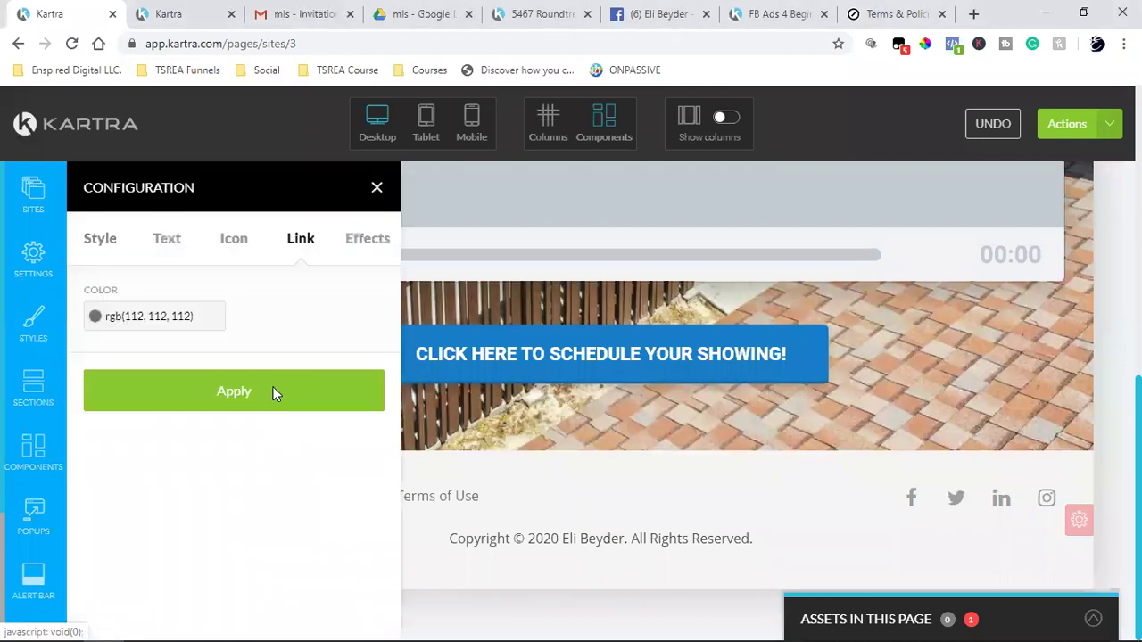
click(298, 238)
scroll(174, 479, down, 3)
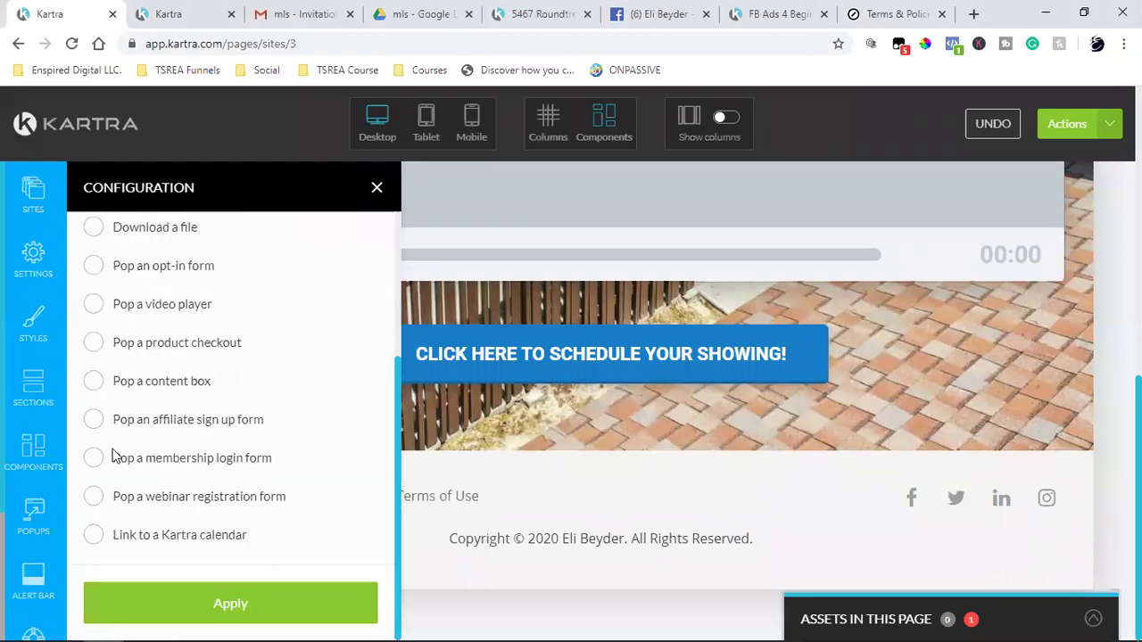
scroll(114, 457, up, 3)
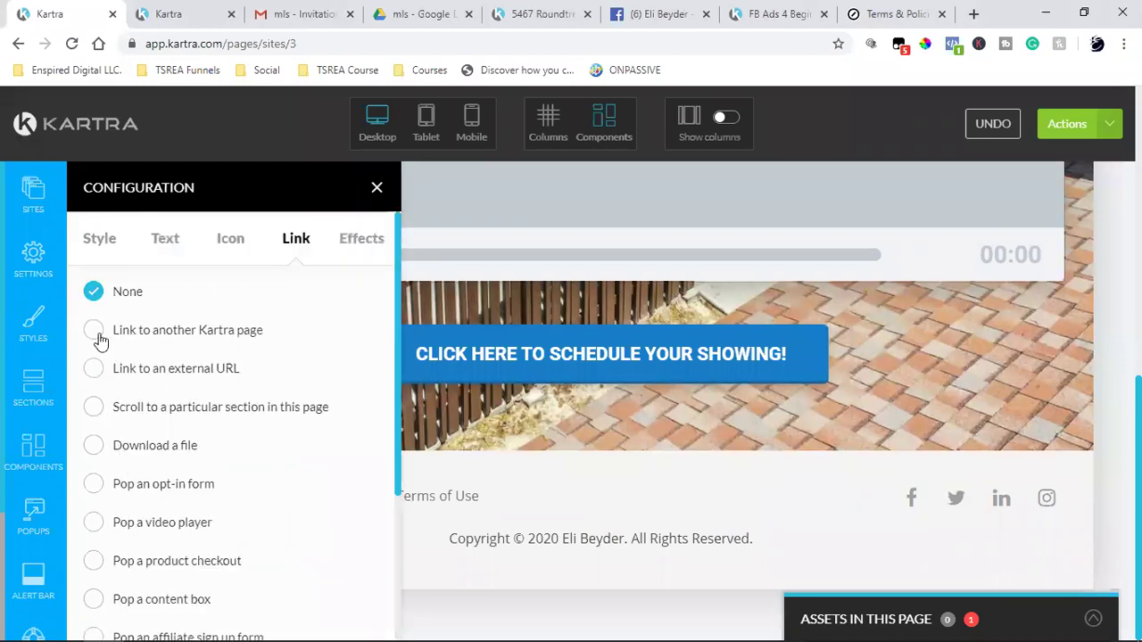
click(94, 373)
scroll(230, 464, down, 4)
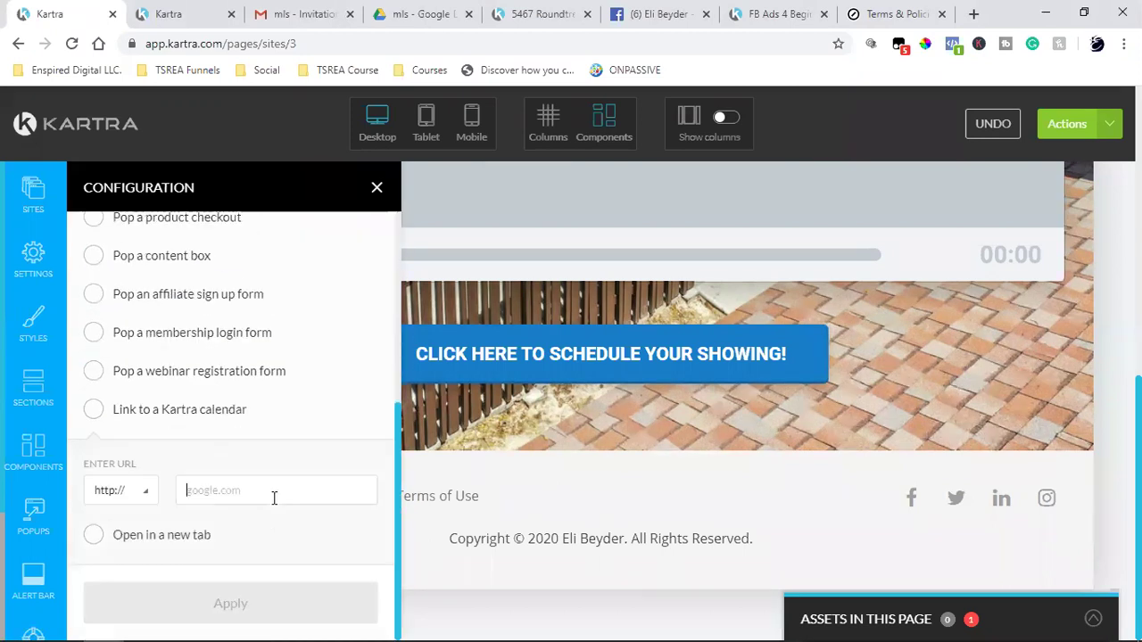
key(ctrl+v)
click(93, 536)
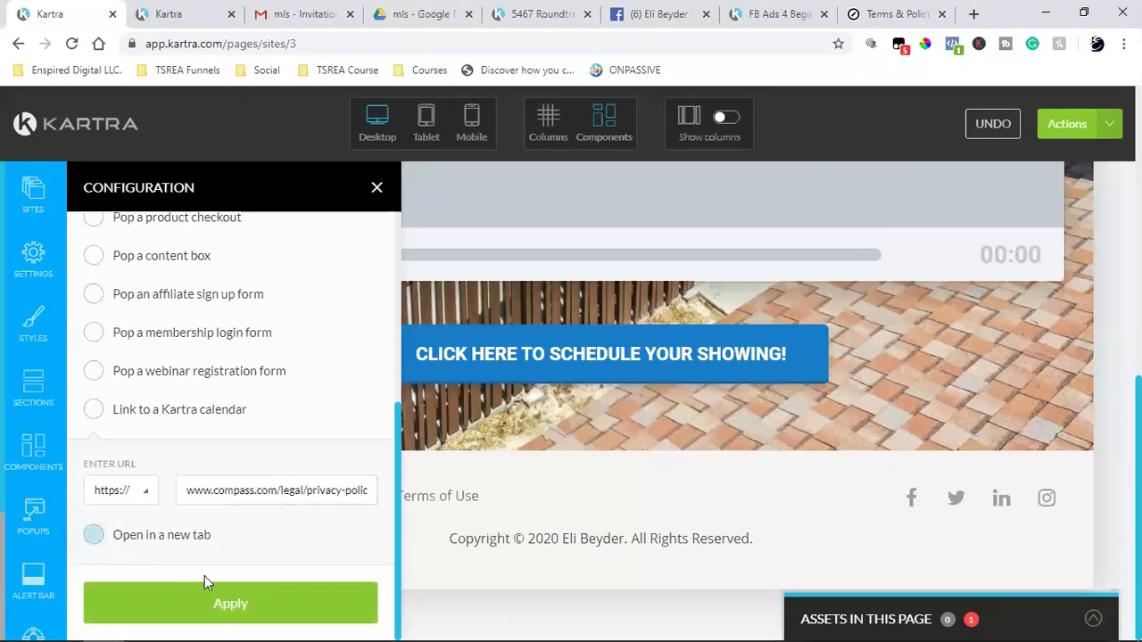
click(229, 603)
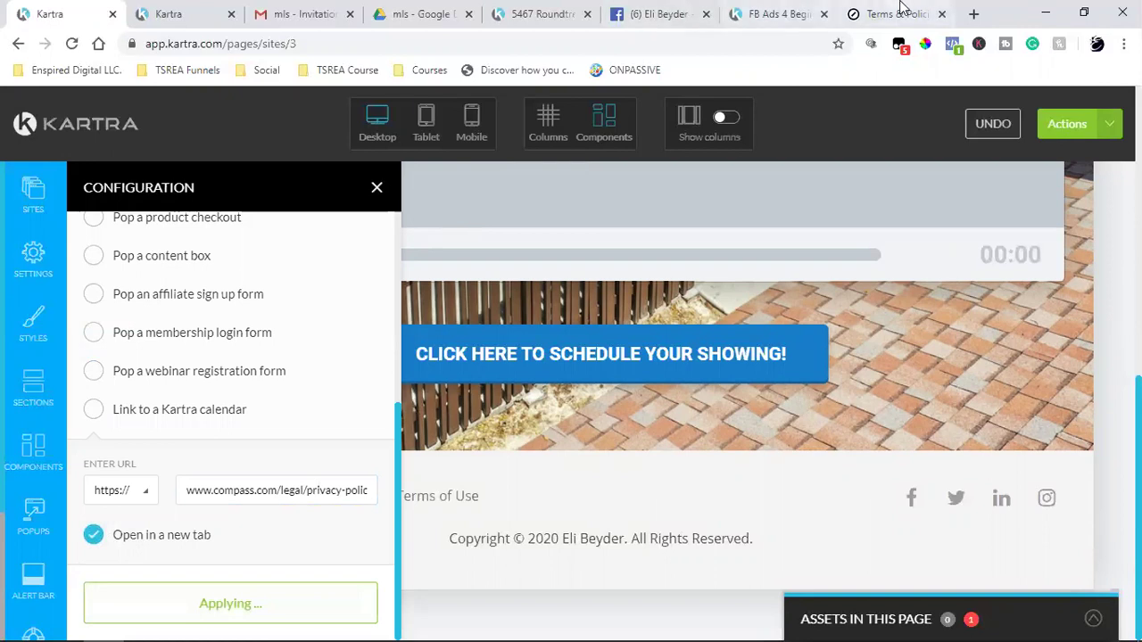
Step: Copy the Compass Terms of Service page address and return to the Kartra editor
click(897, 11)
scroll(704, 331, down, 10)
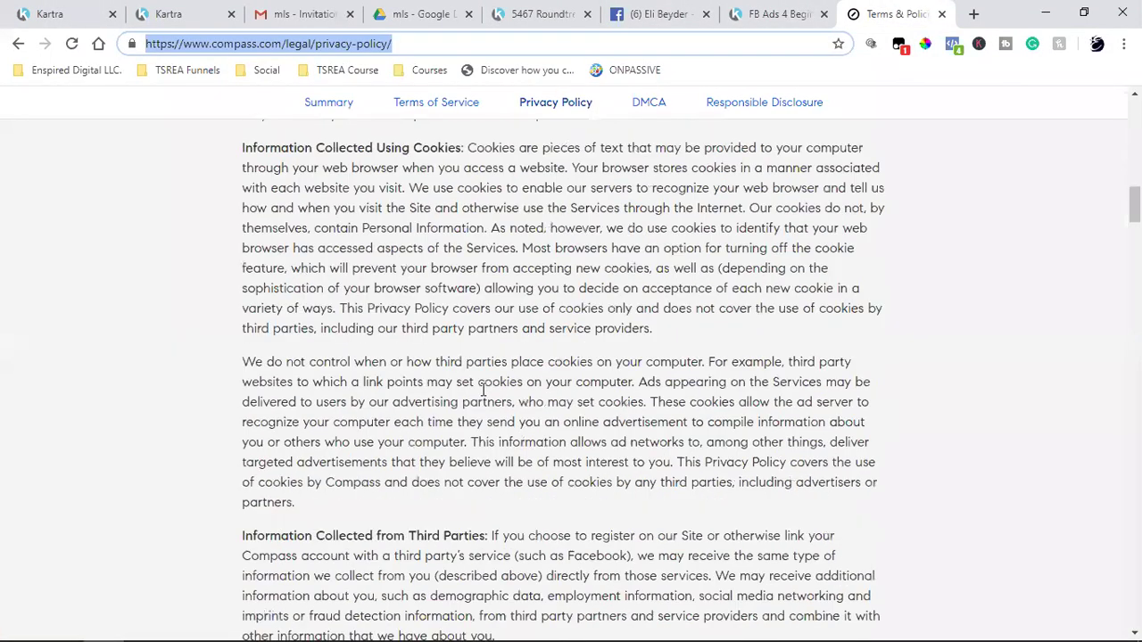
scroll(648, 202, up, 4)
key(alt+Left)
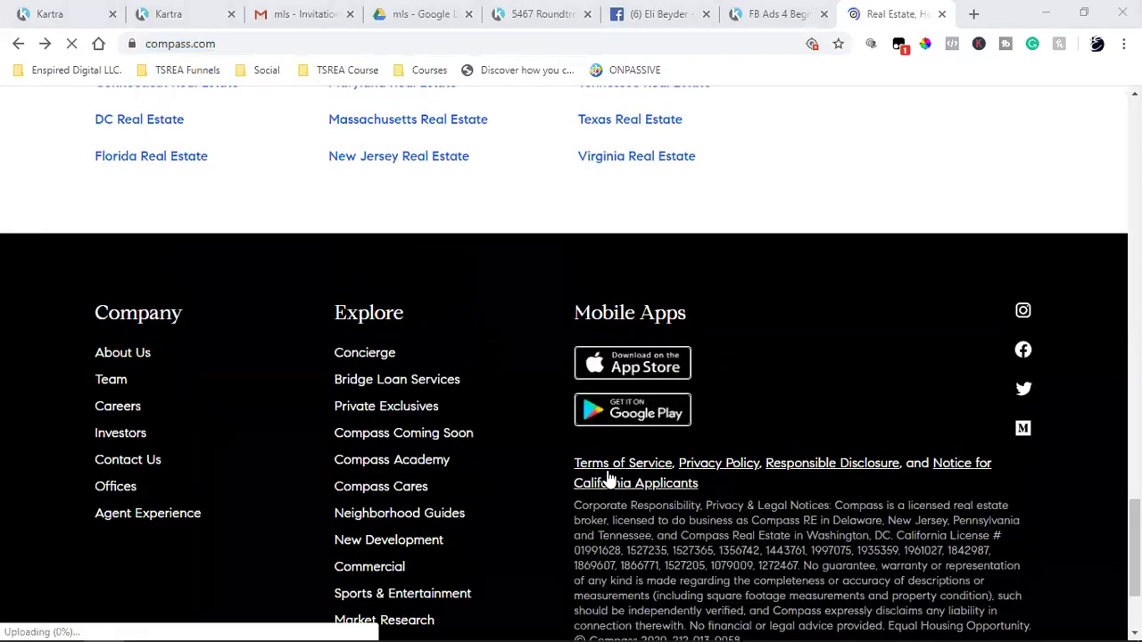
click(613, 469)
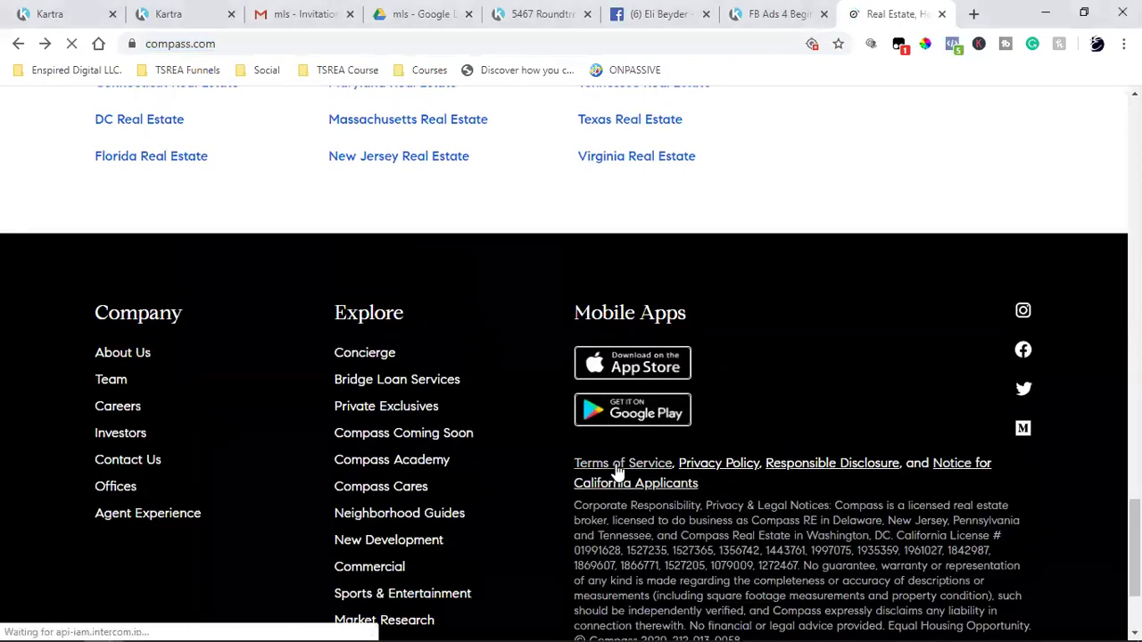
click(280, 46)
key(ctrl+c)
right_click(278, 47)
click(301, 138)
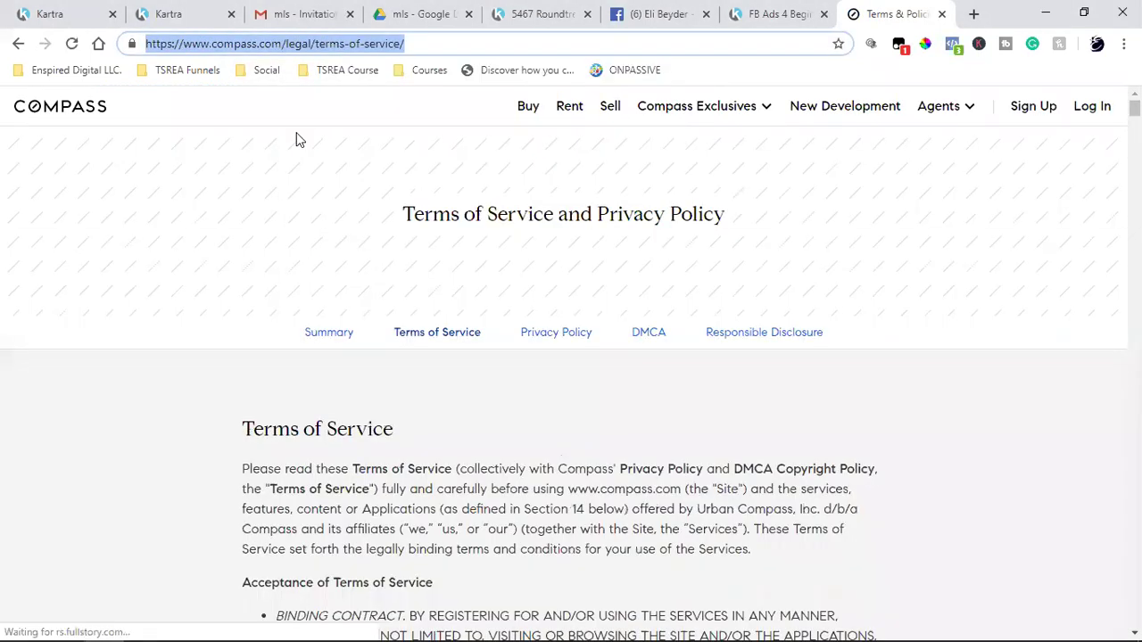
key(ctrl+1)
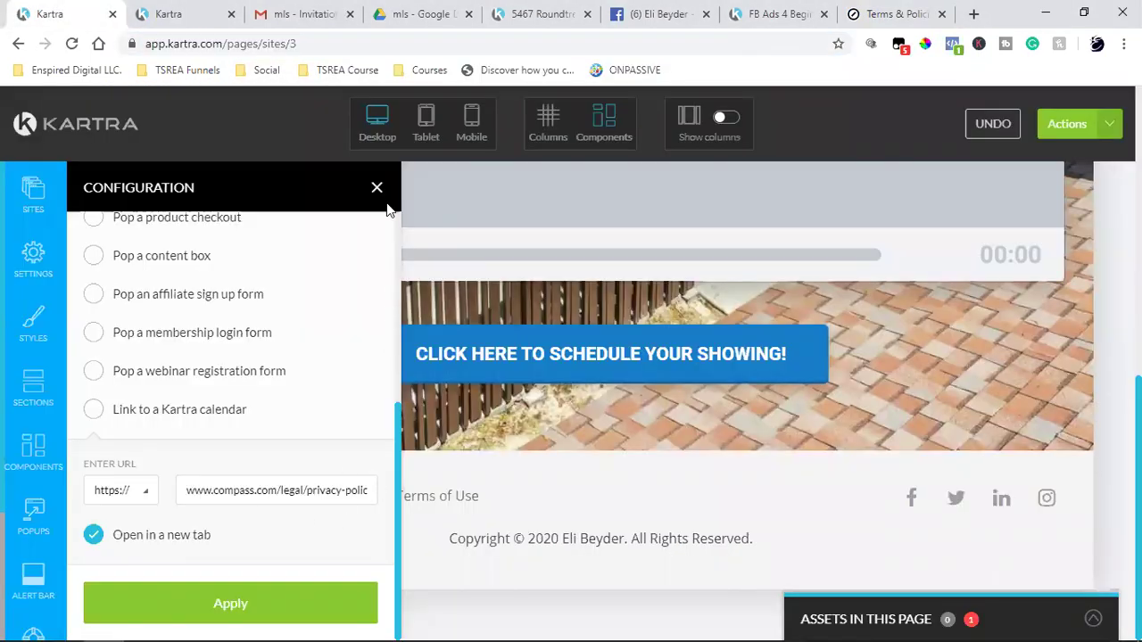
Step: Change the footer Terms of Use link's label to Terms of Service
click(376, 187)
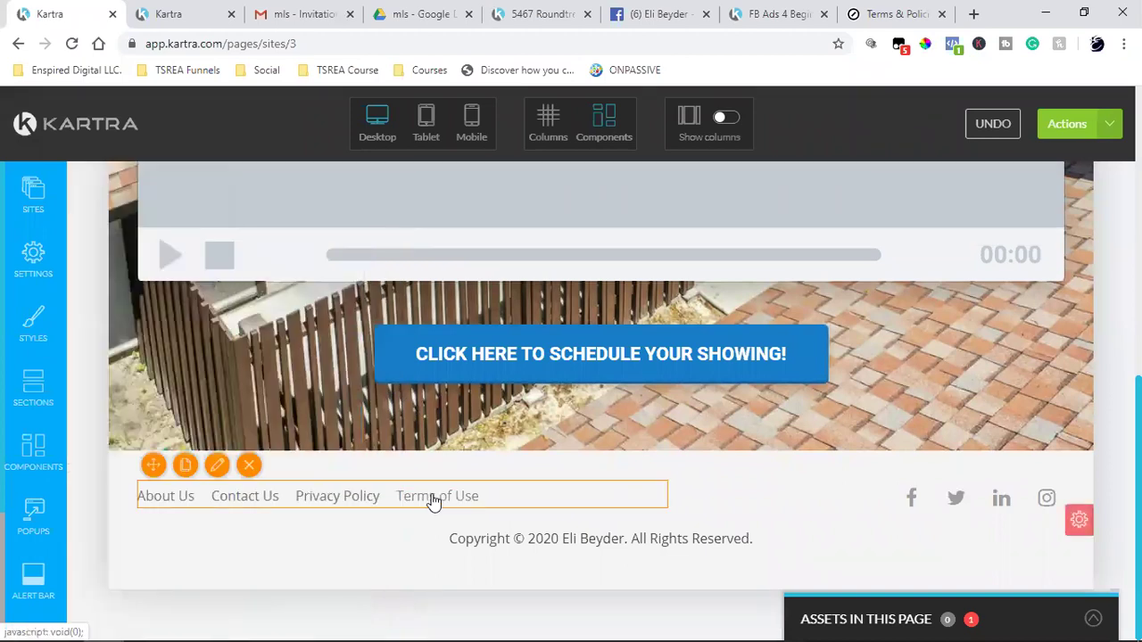
mouse_move(443, 496)
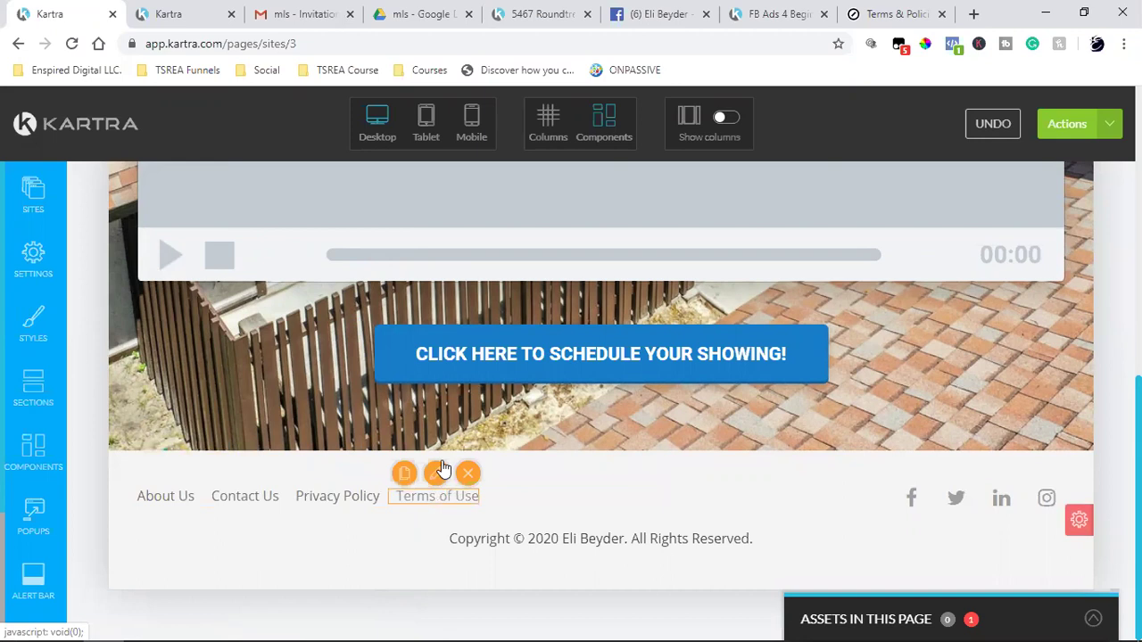
click(437, 474)
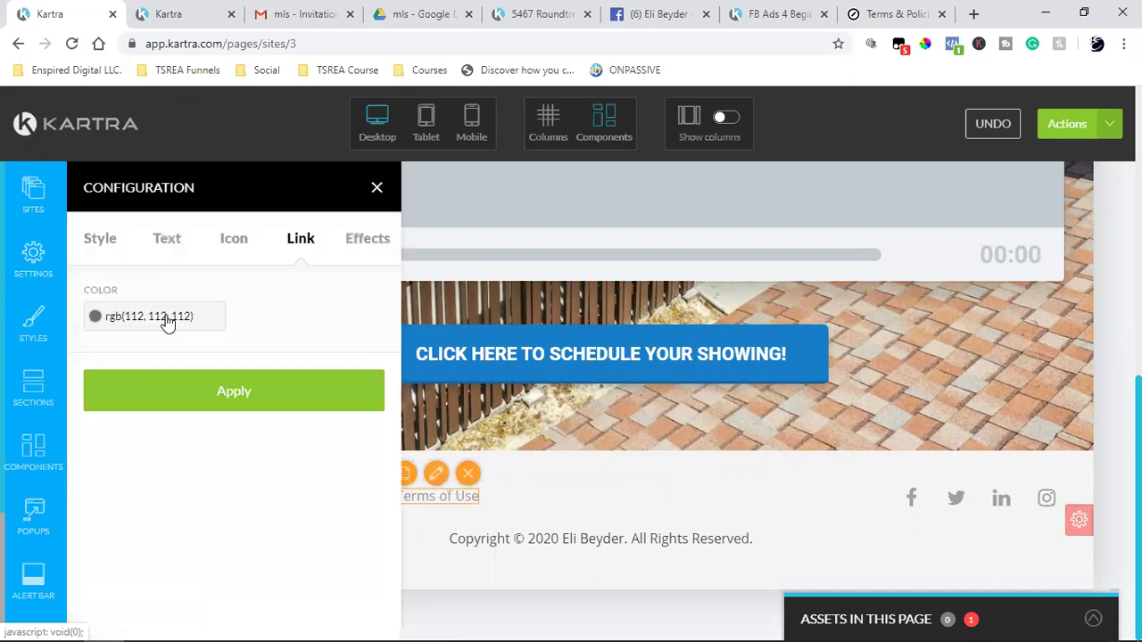
click(163, 255)
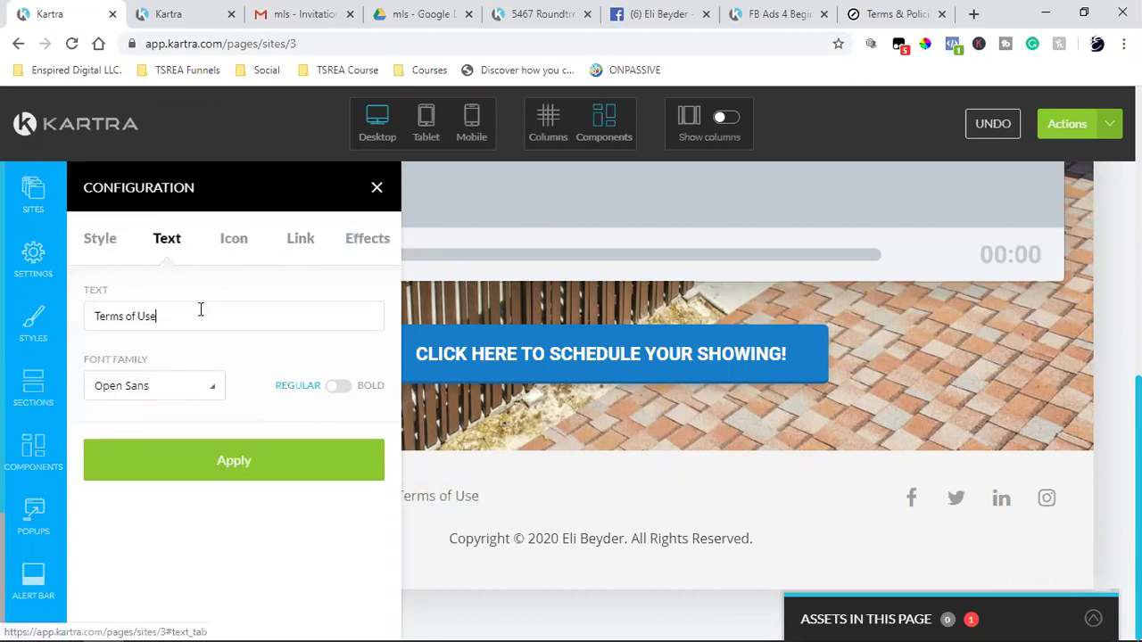
click(204, 308)
key(BackSpace)
key(BackSpace)
key(BackSpace)
text(Service)
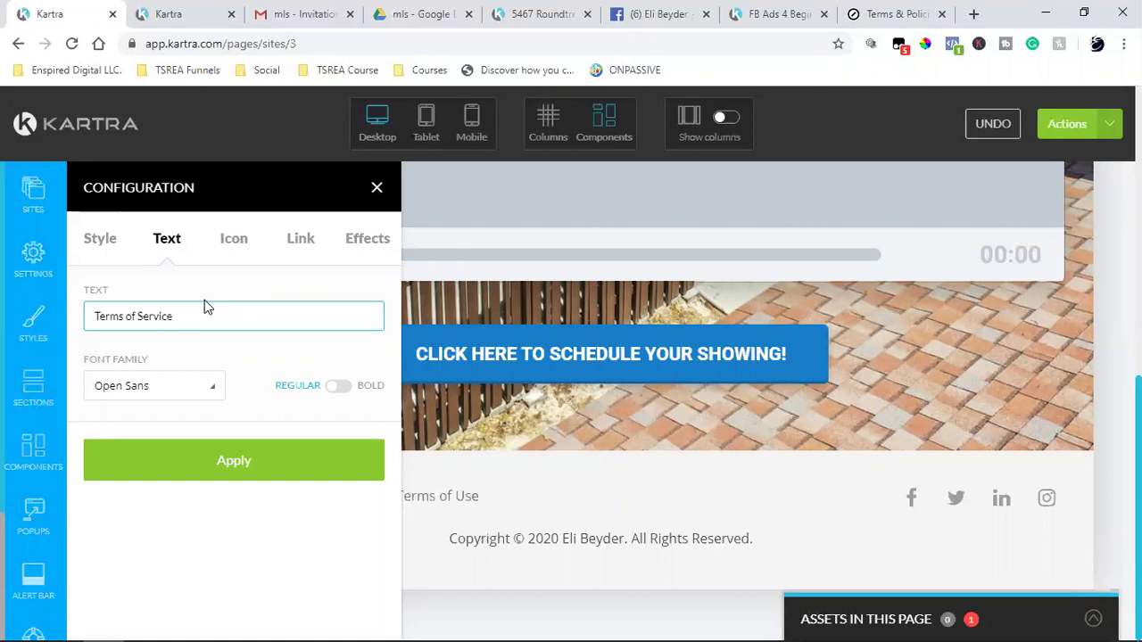
Step: Make the link external and paste the Compass terms-of-service URL
click(301, 250)
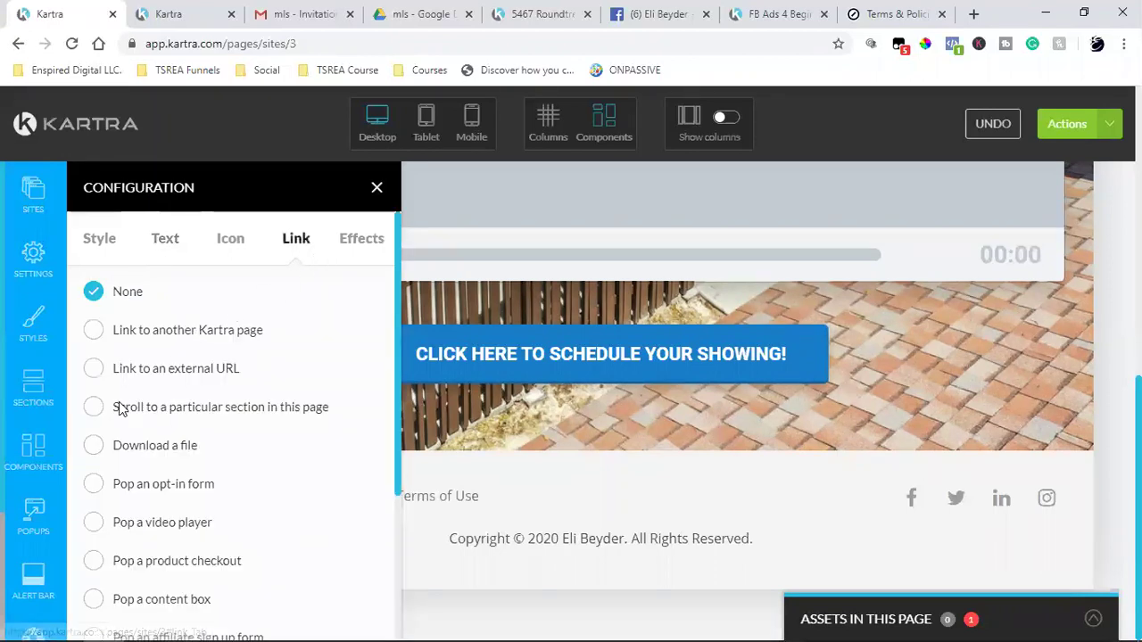
click(93, 368)
scroll(146, 398, down, 4)
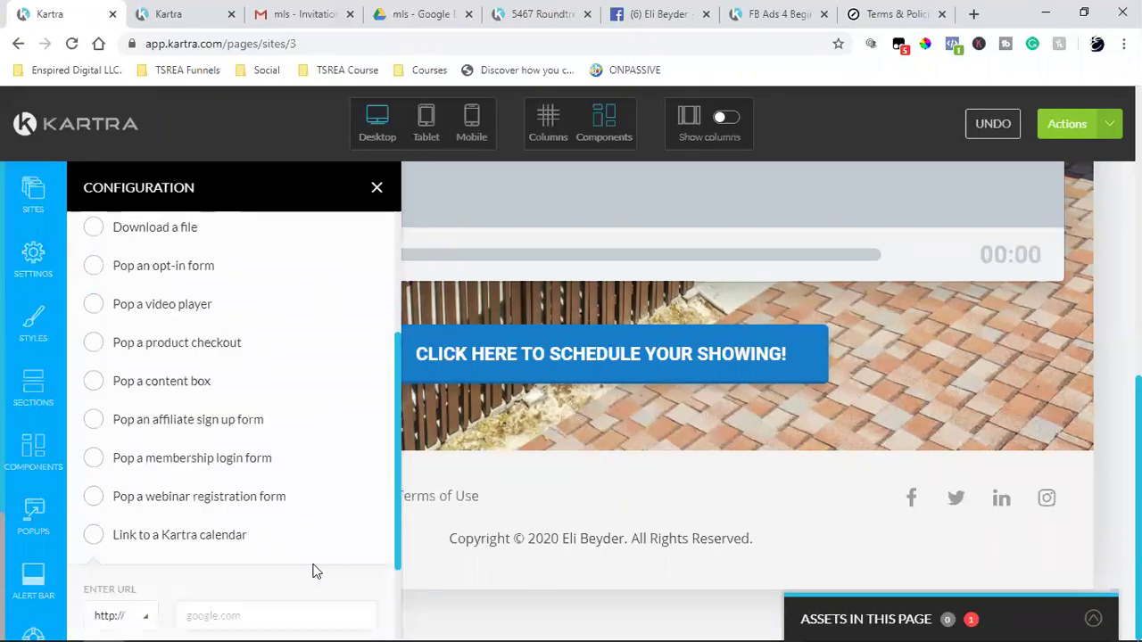
click(284, 494)
key(ctrl+v)
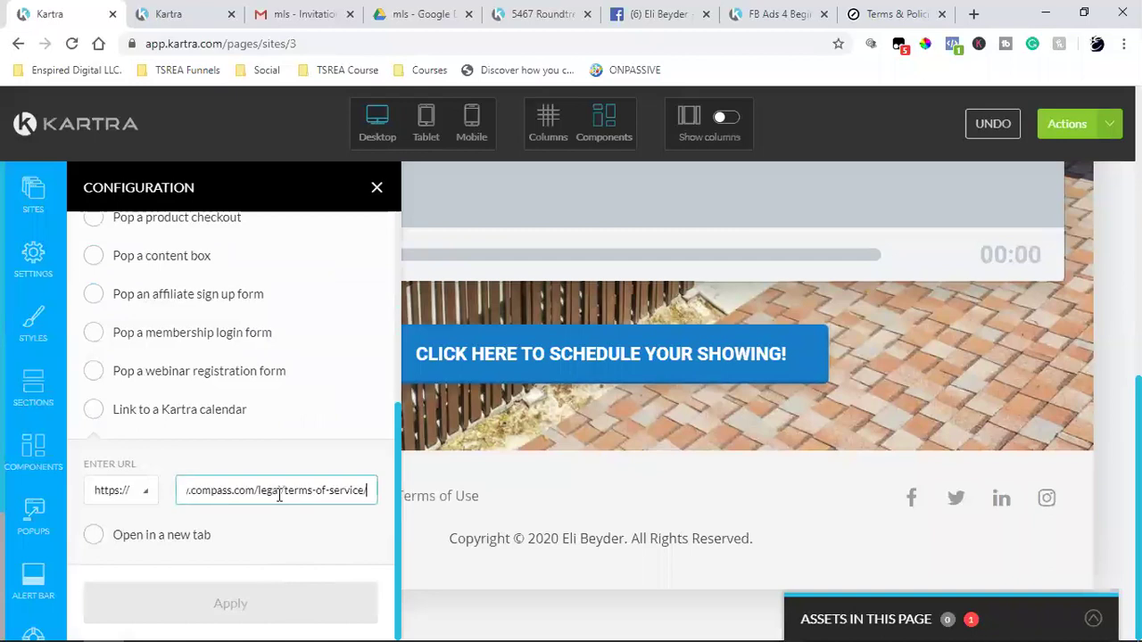
click(40, 522)
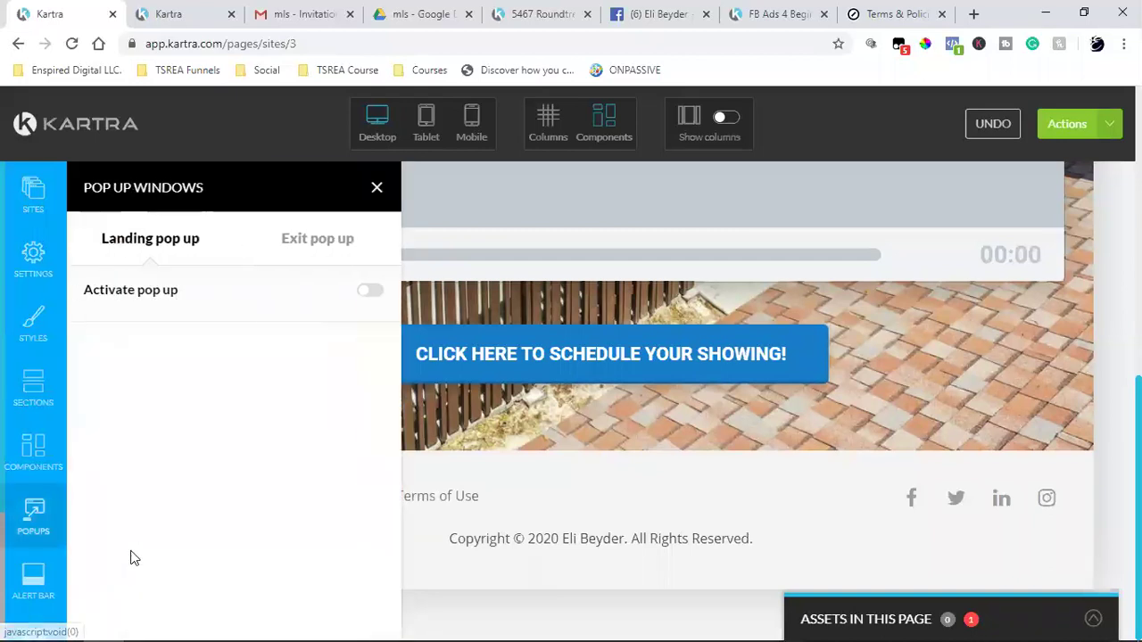
click(376, 189)
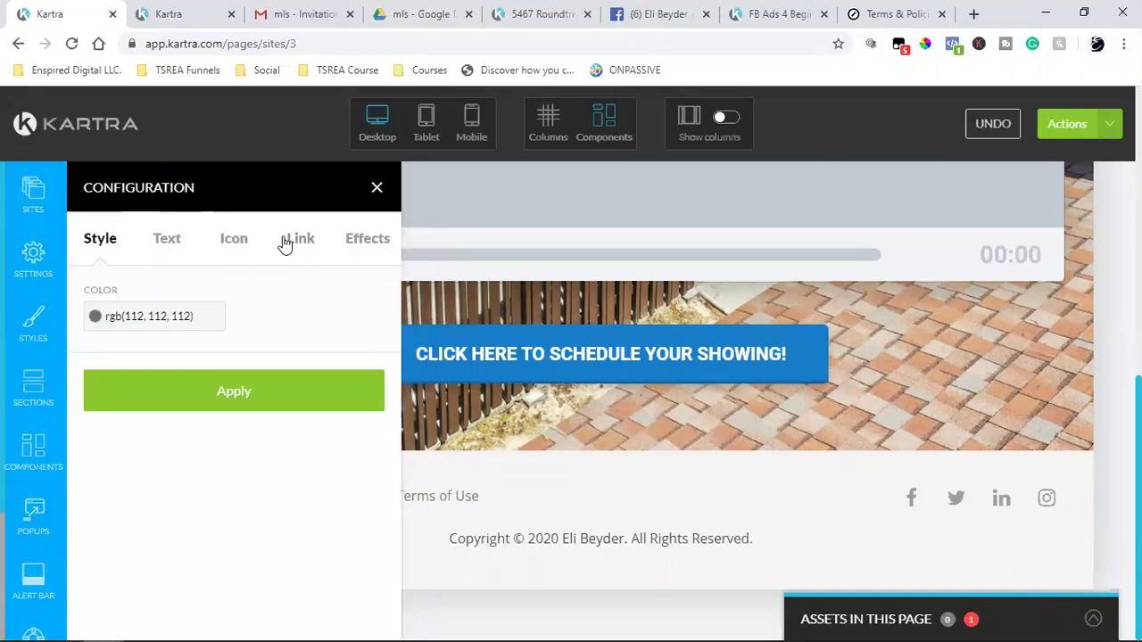
Step: Re-enter the Terms of Service label on the link and apply it
click(161, 239)
click(199, 313)
key(BackSpace)
key(BackSpace)
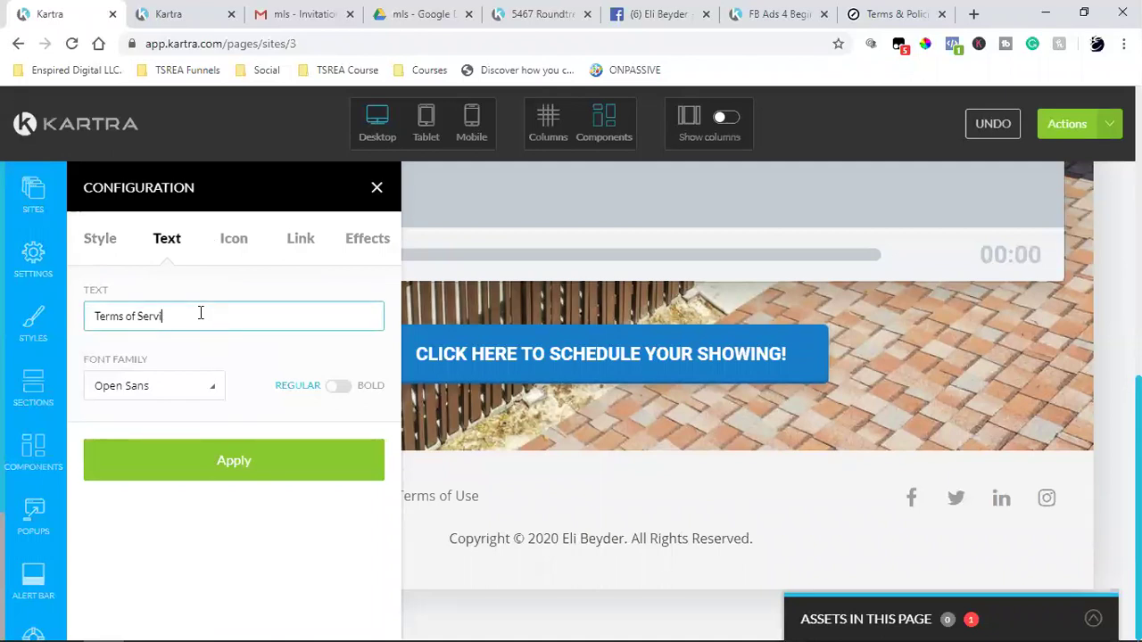
text(Service)
click(229, 462)
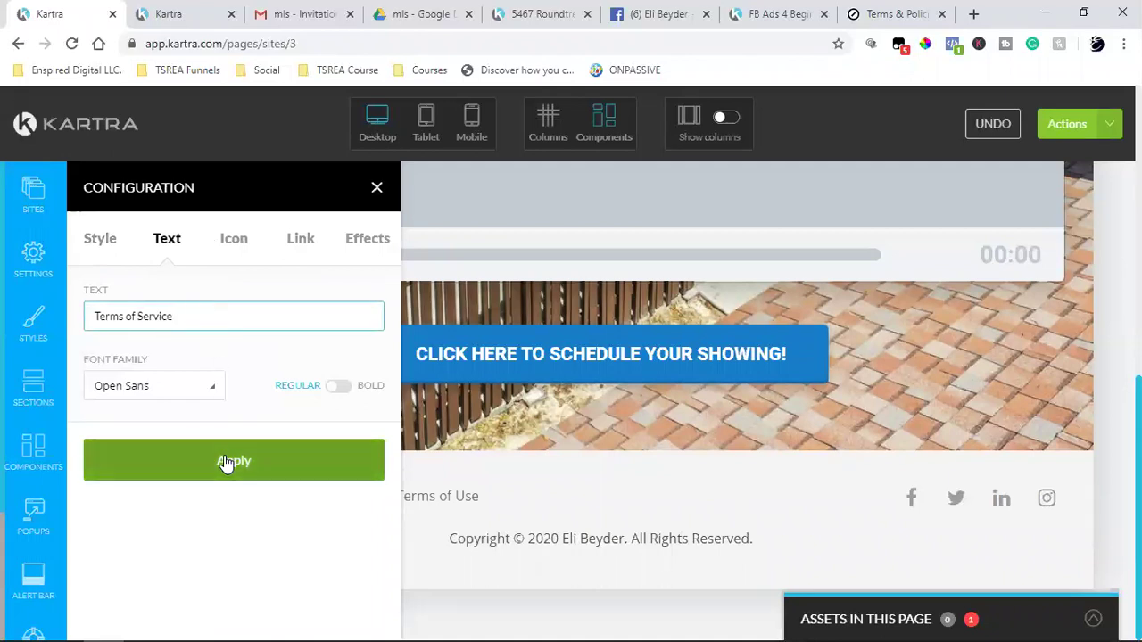
Step: Point the link at the pasted Compass terms URL, opening in a new tab, and apply
click(296, 240)
click(96, 369)
scroll(193, 462, down, 4)
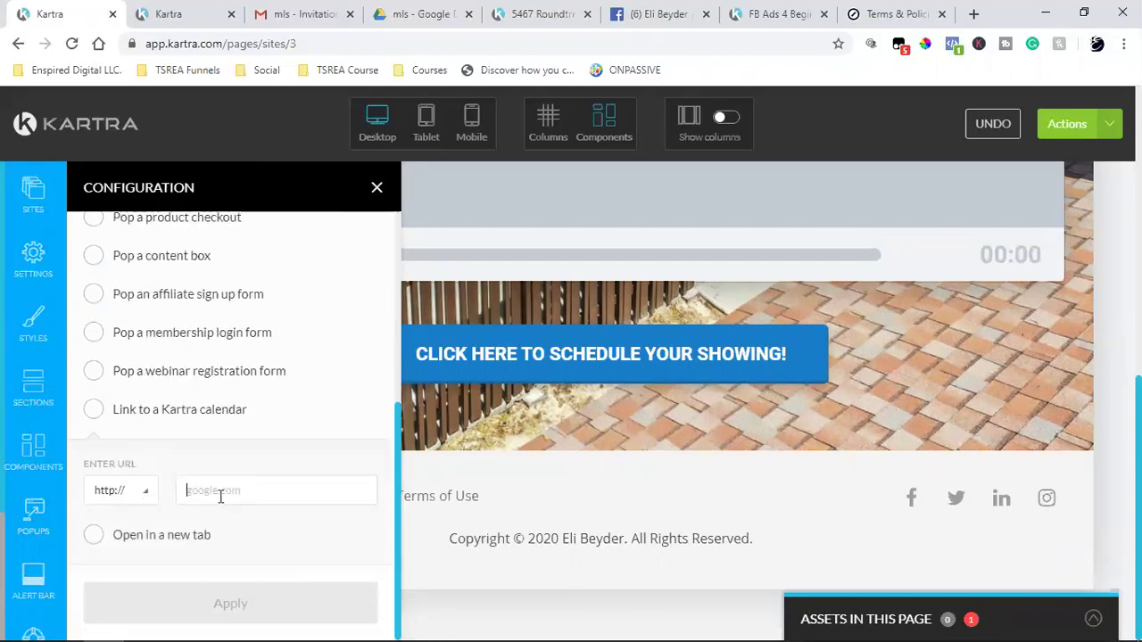
text(www.compass.com/legal/terms-of-service)
click(93, 537)
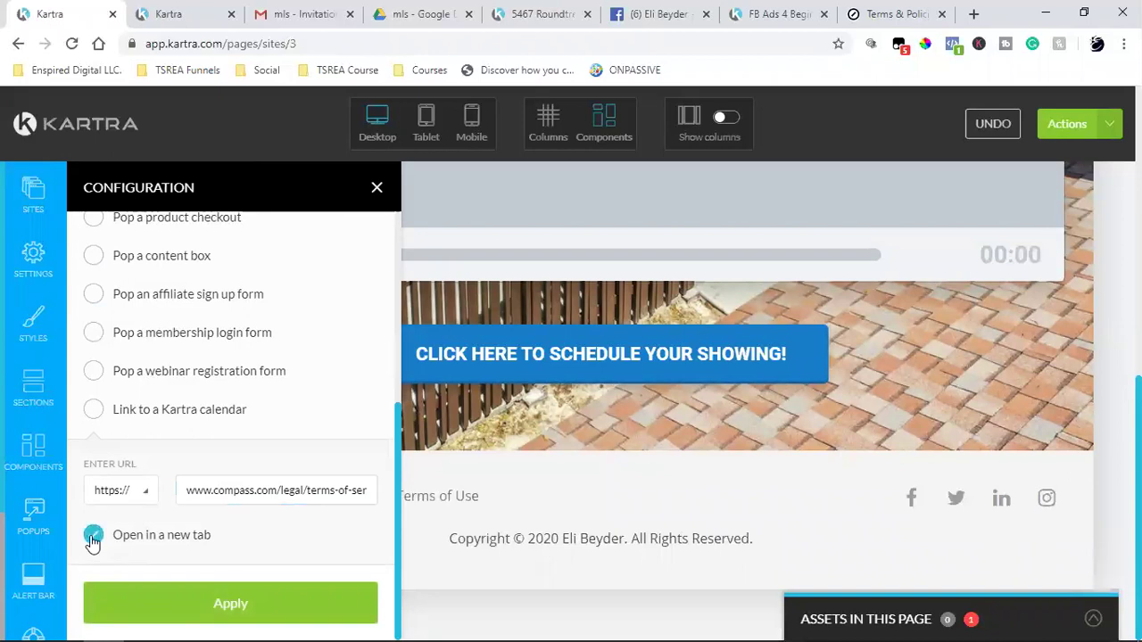
click(229, 612)
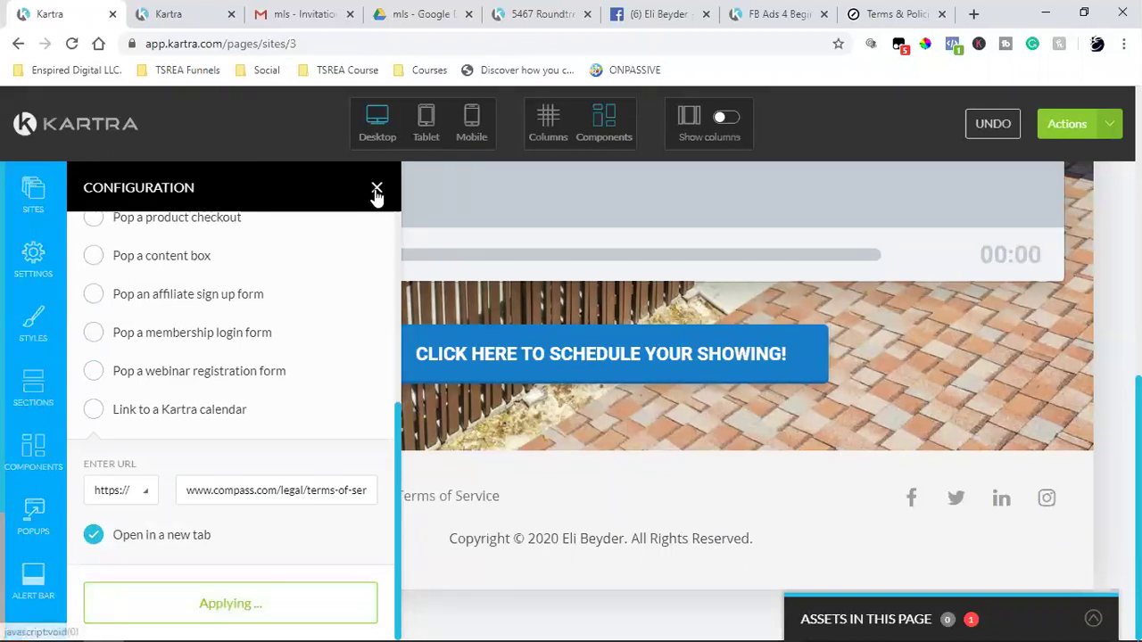
click(377, 191)
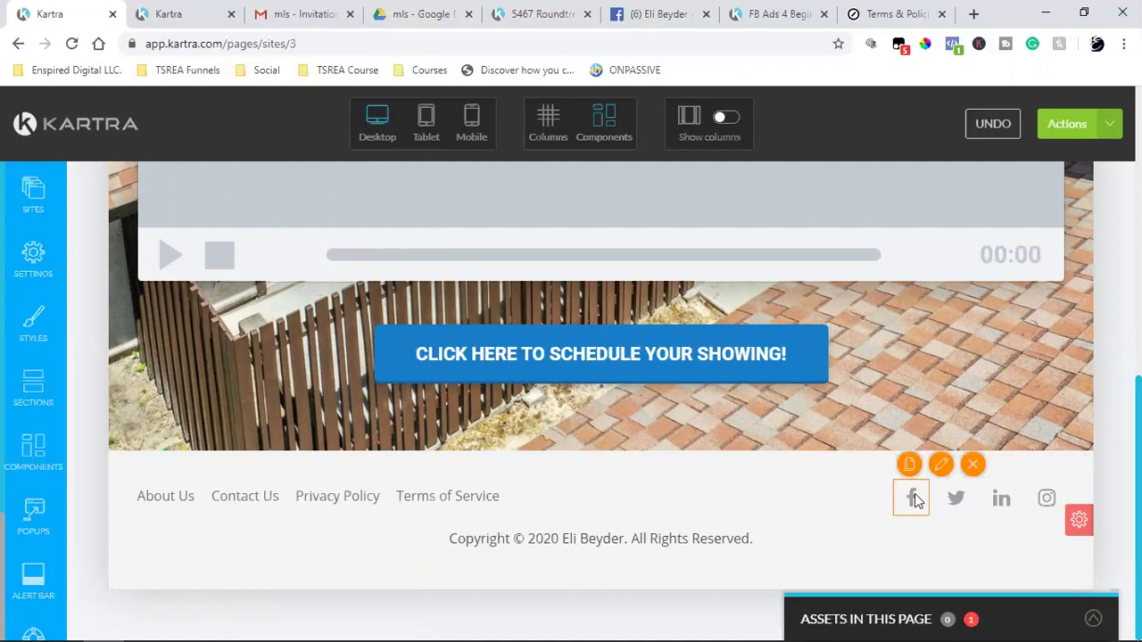
click(1108, 132)
click(982, 253)
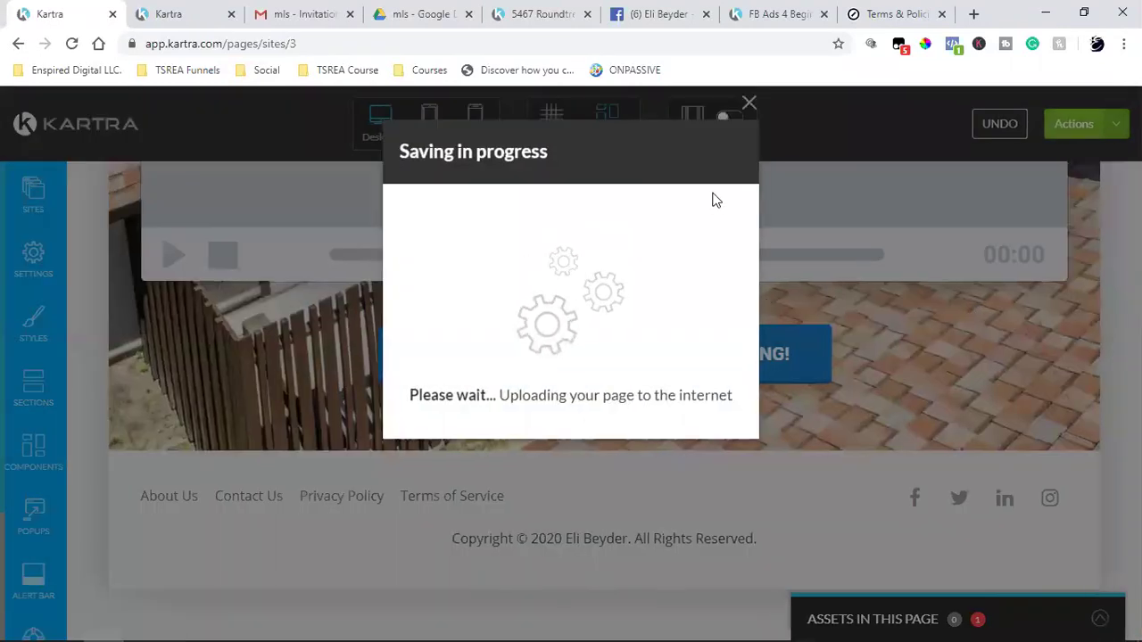
click(750, 106)
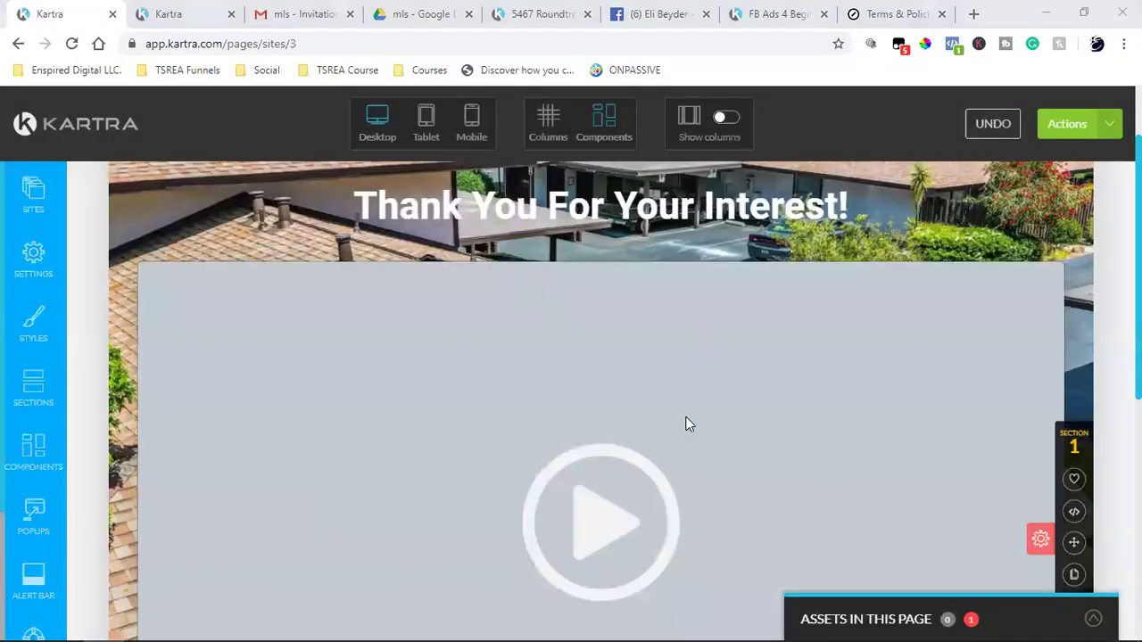
scroll(757, 449, down, 4)
scroll(669, 397, up, 5)
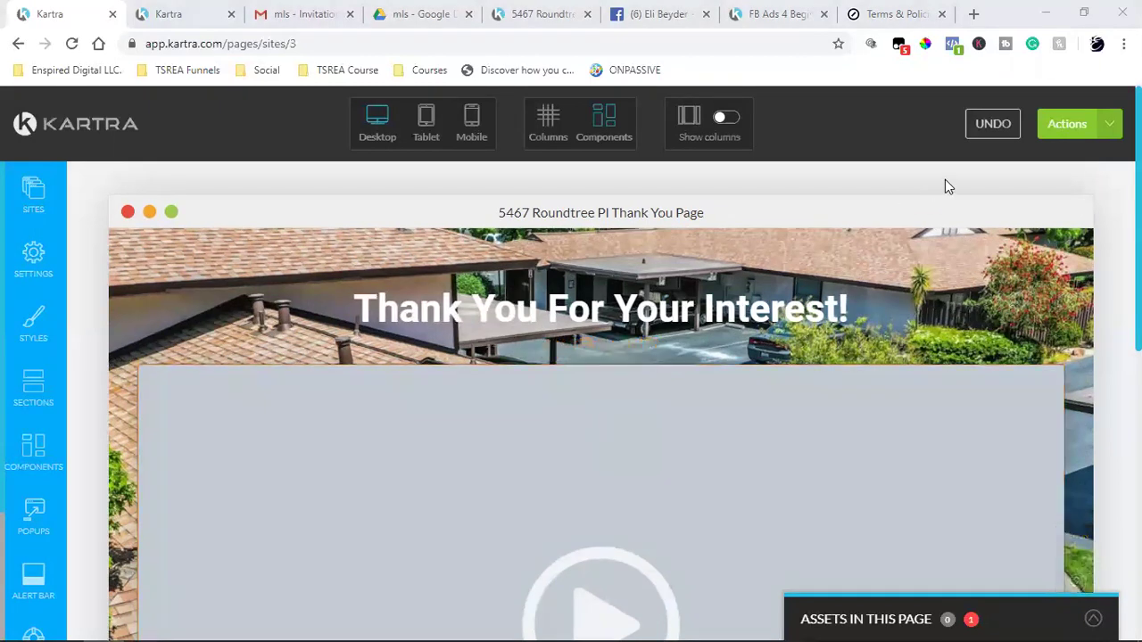
click(1109, 124)
click(1016, 266)
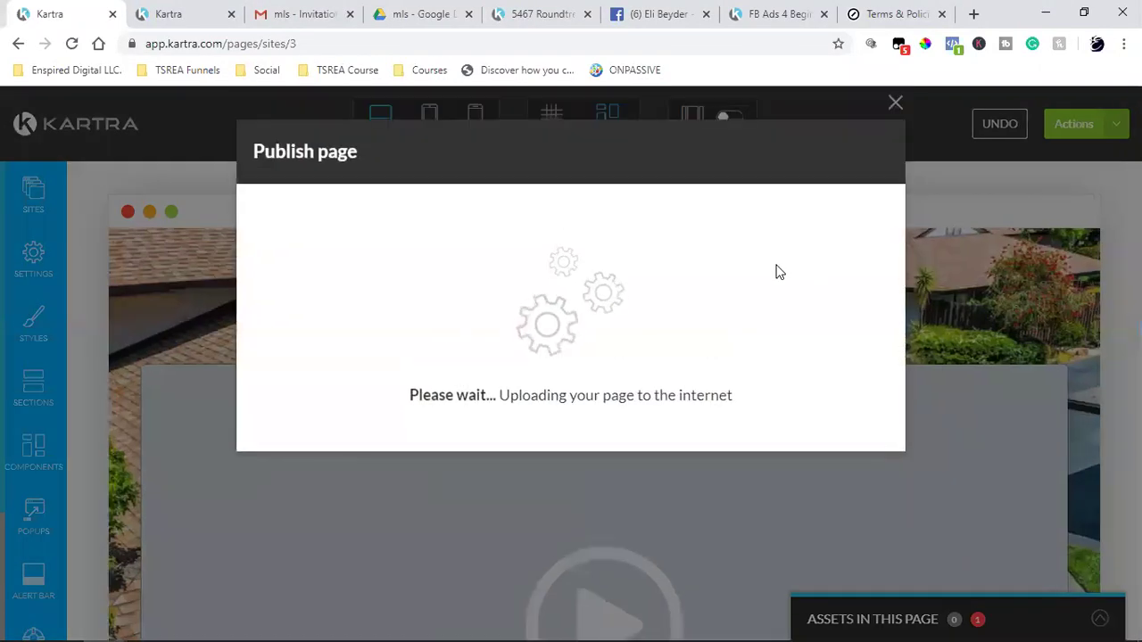
Step: Publish the page with a direct link whose ending is changed to 'thankyou'
click(362, 330)
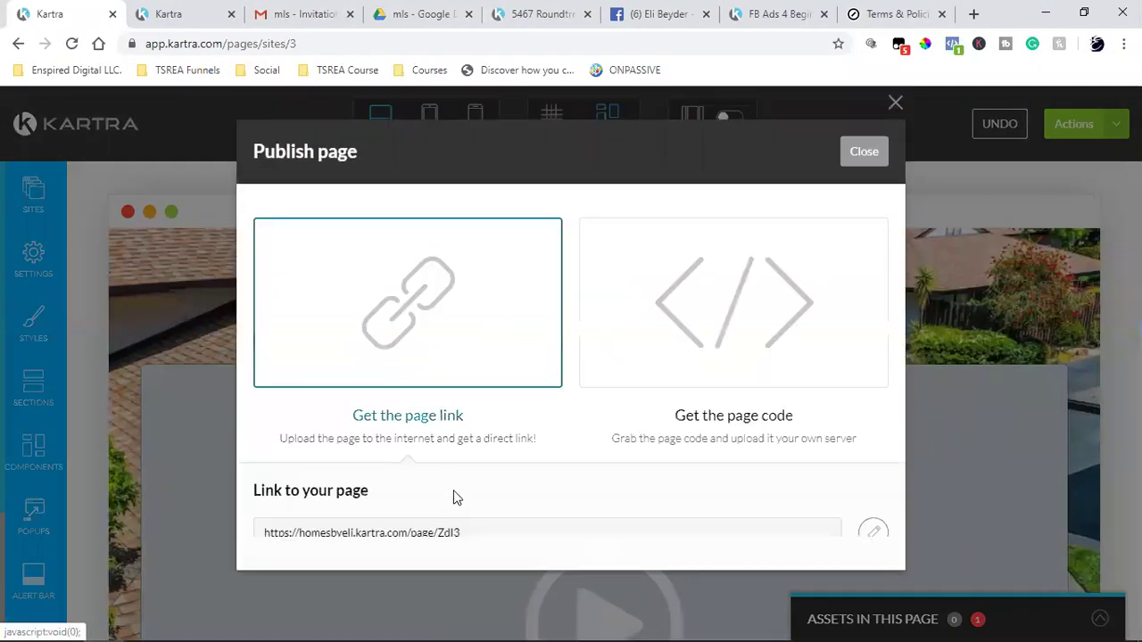
click(873, 532)
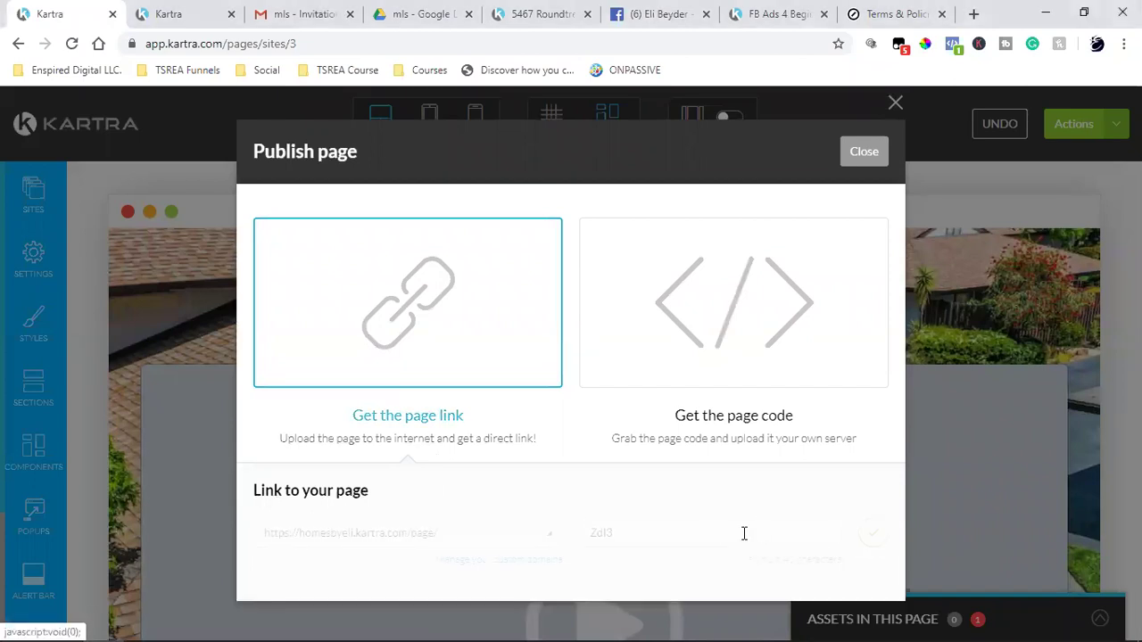
double_click(694, 533)
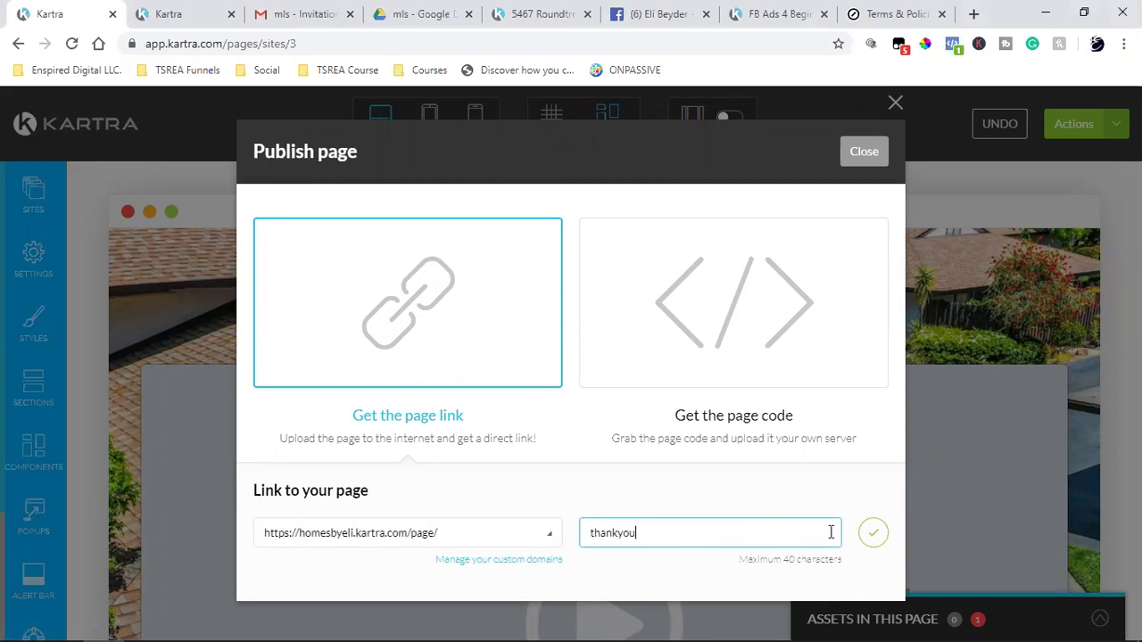
text(thankyou)
click(873, 530)
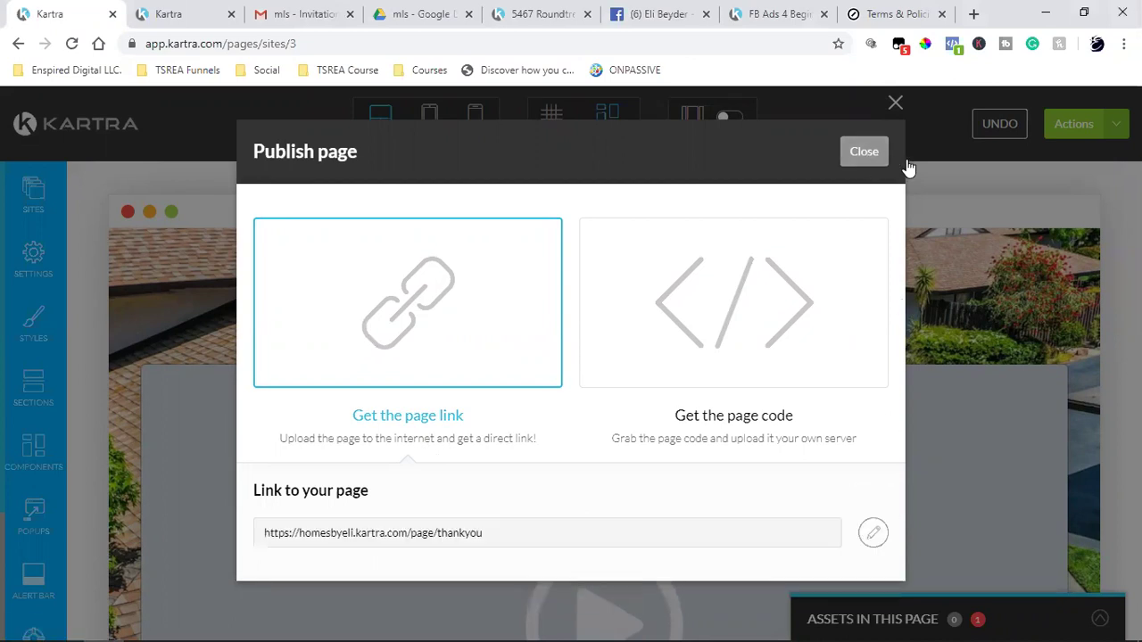
Step: Close the publish dialog and return to the Kartra dashboard
click(907, 166)
click(1070, 124)
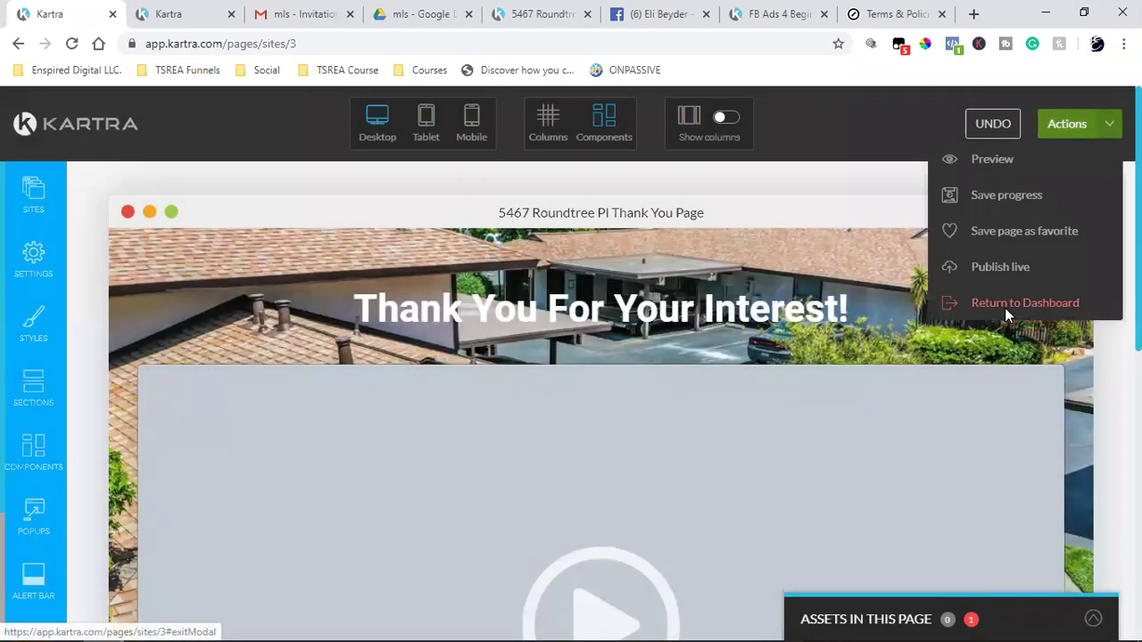
click(1005, 308)
Step: Exit to the dashboard and rename the scheduling thank-you page to TY For Scheduling
click(725, 153)
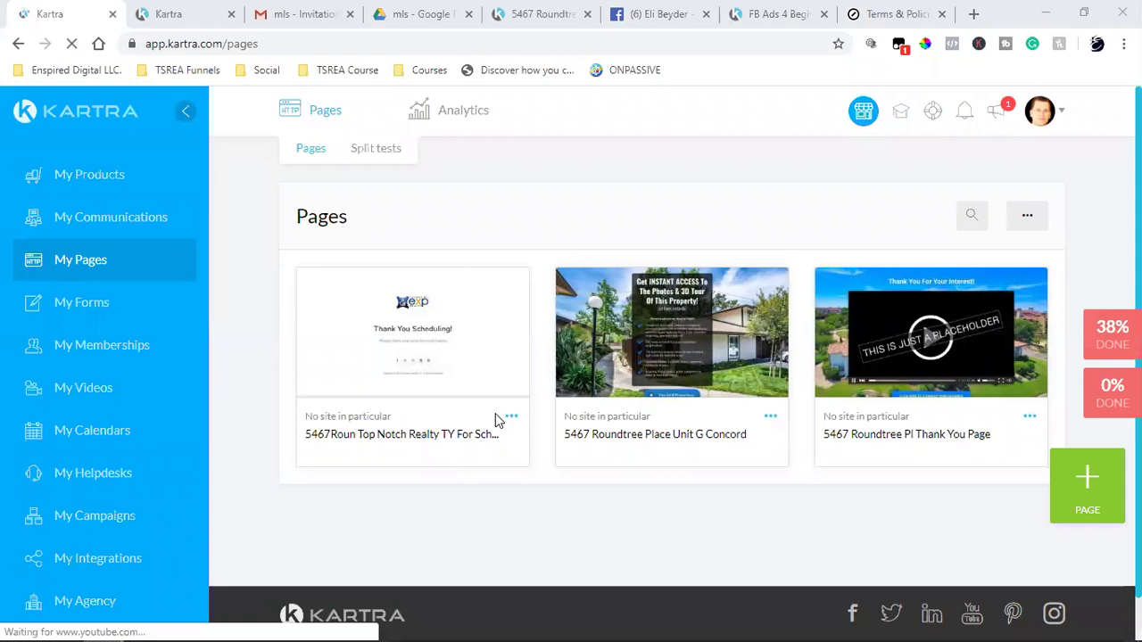
click(512, 418)
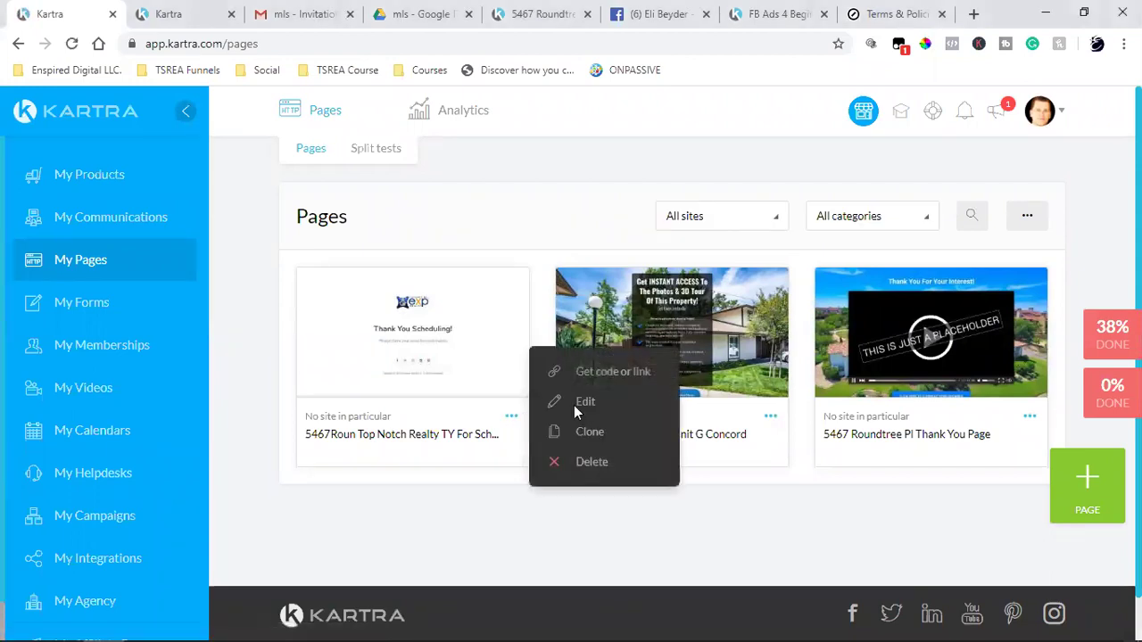
click(591, 404)
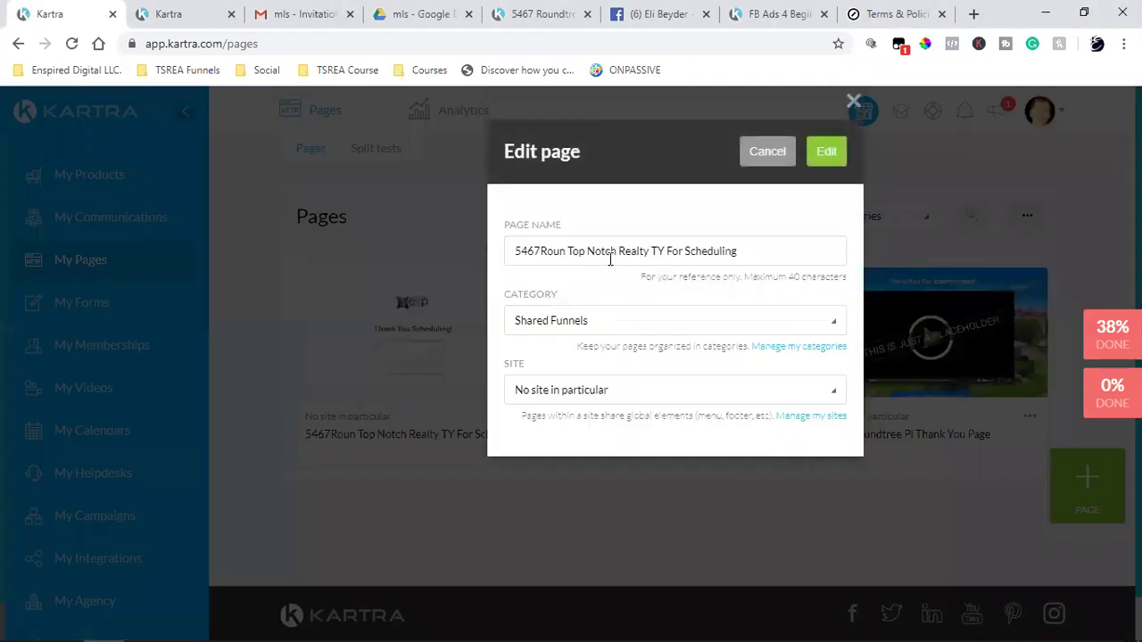
click(652, 250)
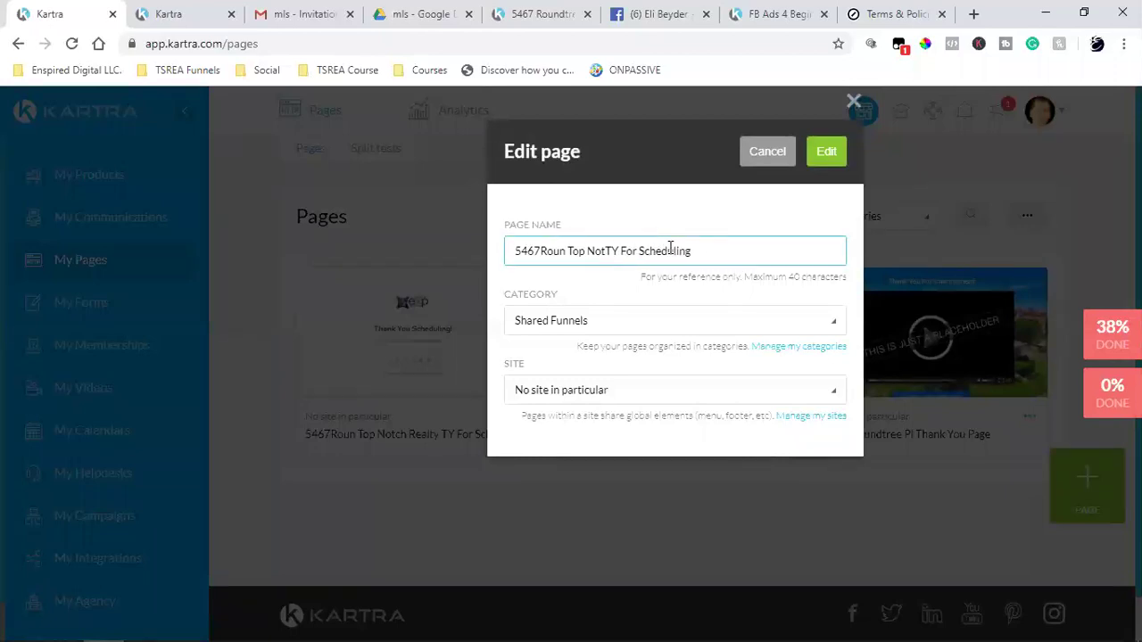
key(BackSpace)
key(BackSpace)
key(BackSpace)
key(BackSpace)
key(BackSpace)
key(BackSpace)
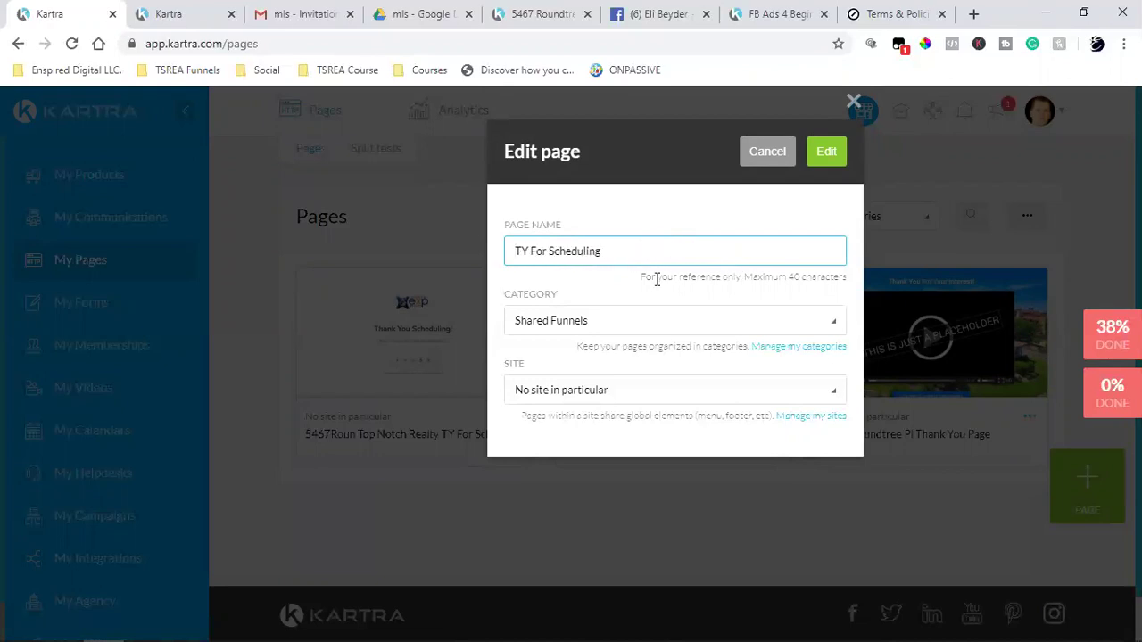
Step: Set the page category to No category in particular and close the FB Ads 4 Beginners tab
click(597, 323)
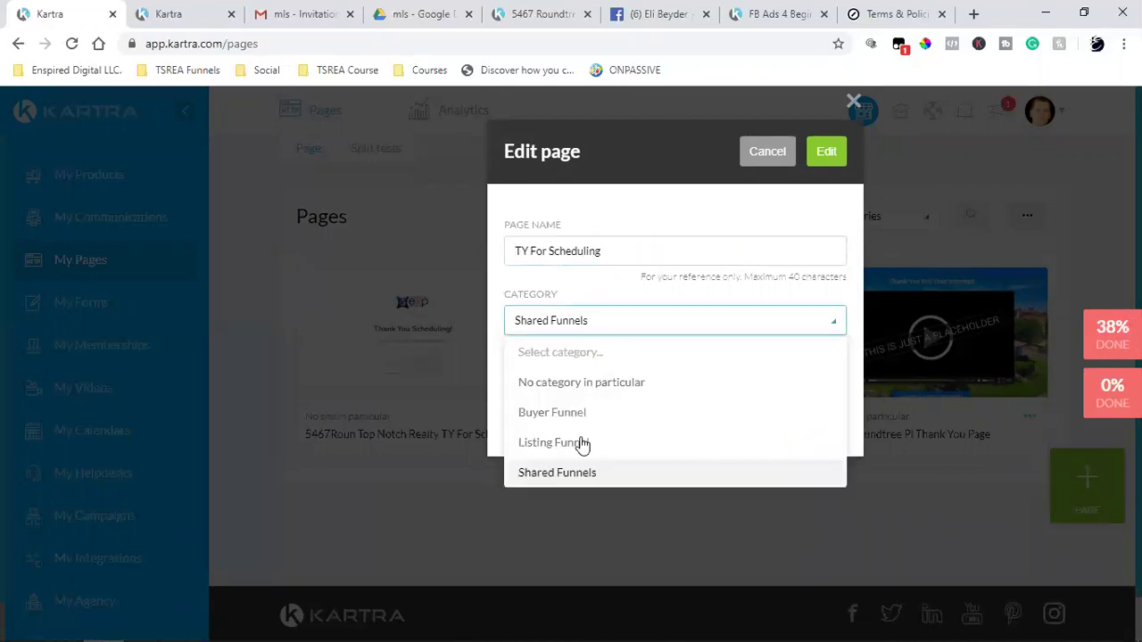
click(603, 383)
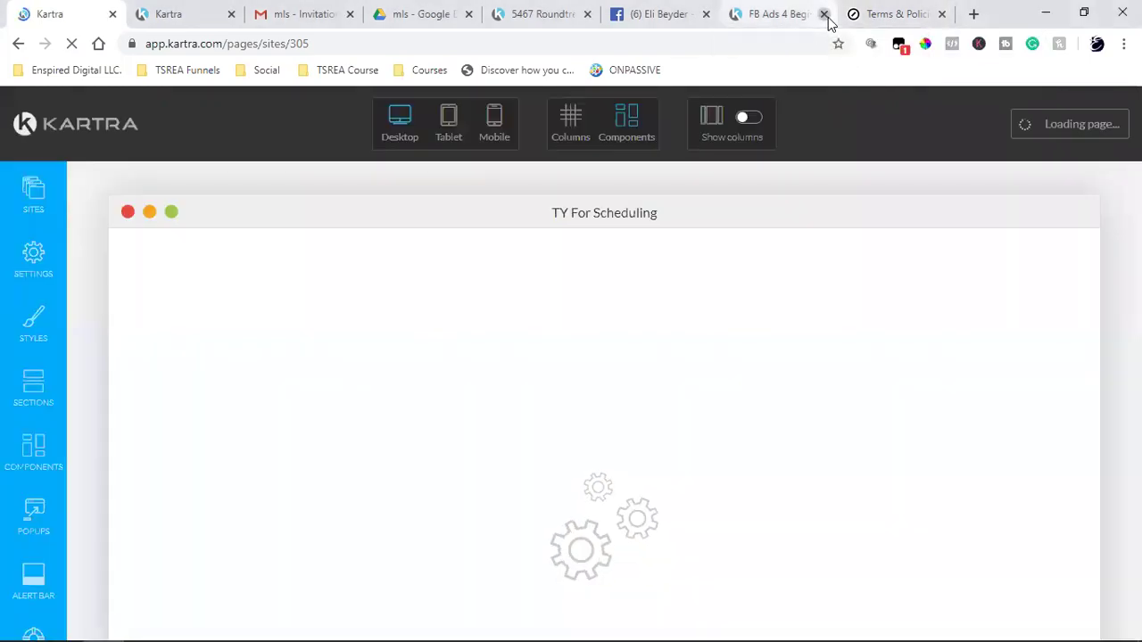
click(824, 14)
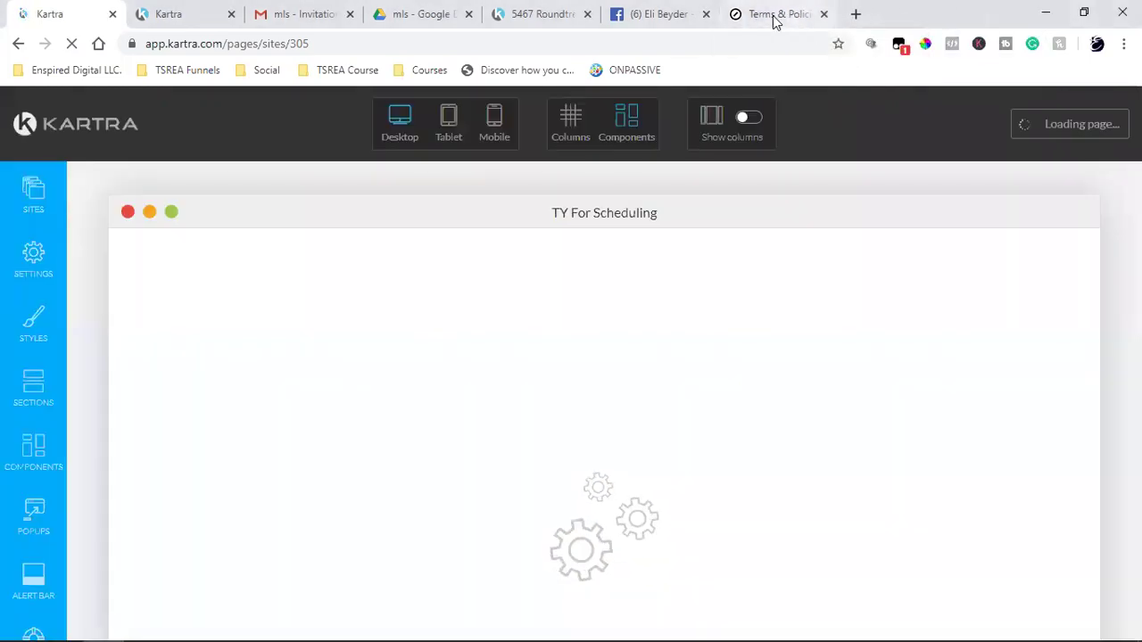
click(773, 16)
Step: Search Google for a compass real estate logo and show the image results
click(99, 46)
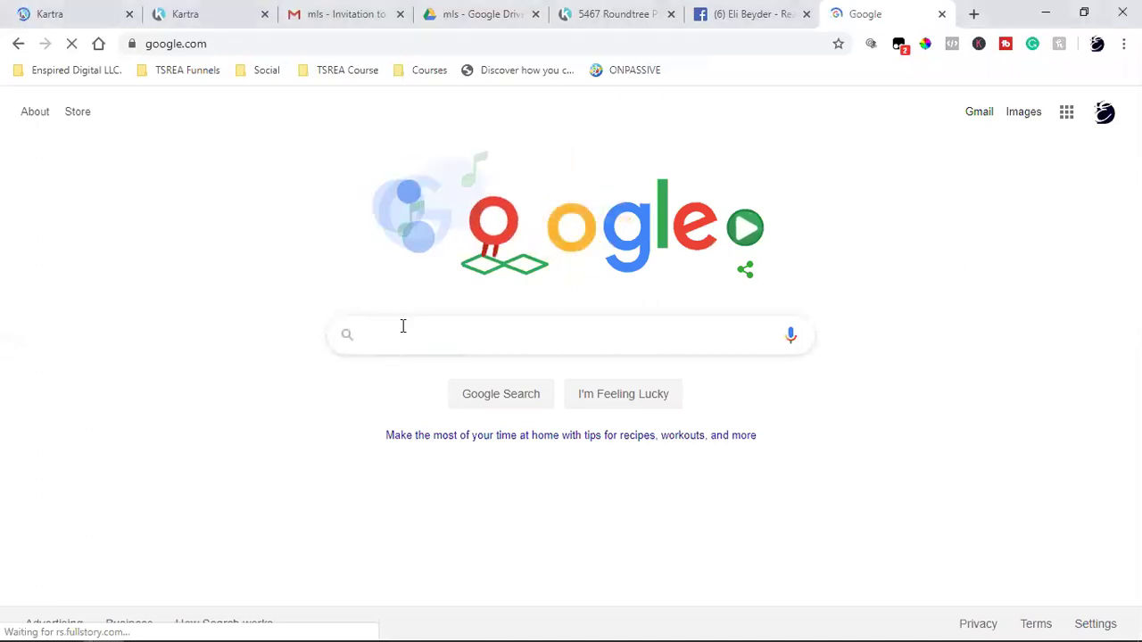
text(Compass real)
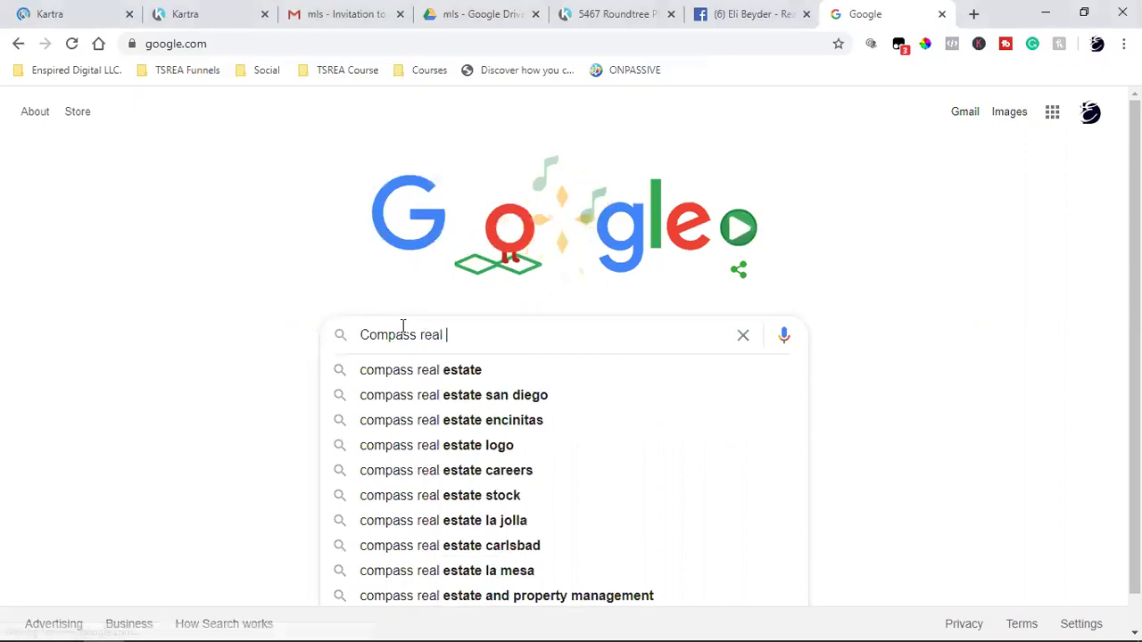
click(462, 458)
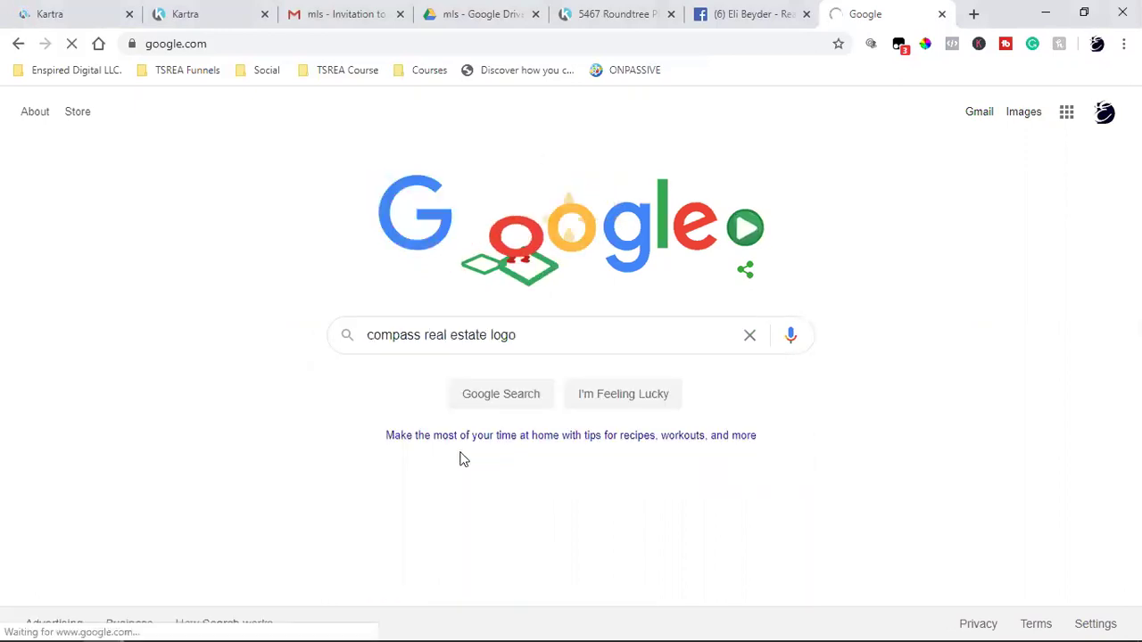
click(226, 181)
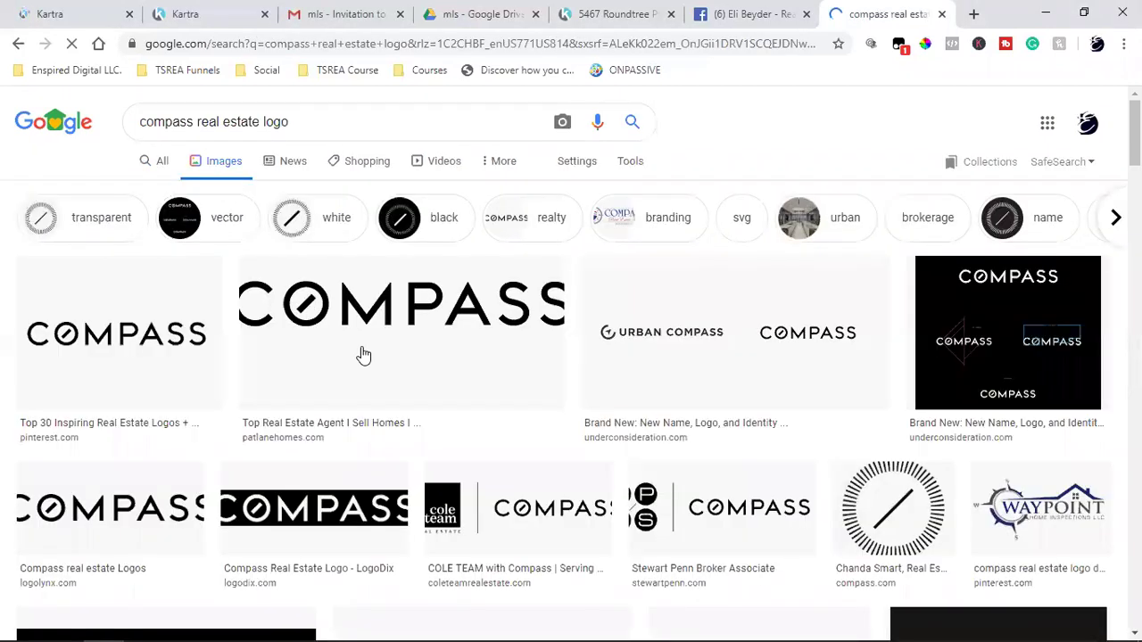
Step: Search compass real estate logo png and preview the Montclair Village, LogoDix and Stacy Clark logos
click(329, 130)
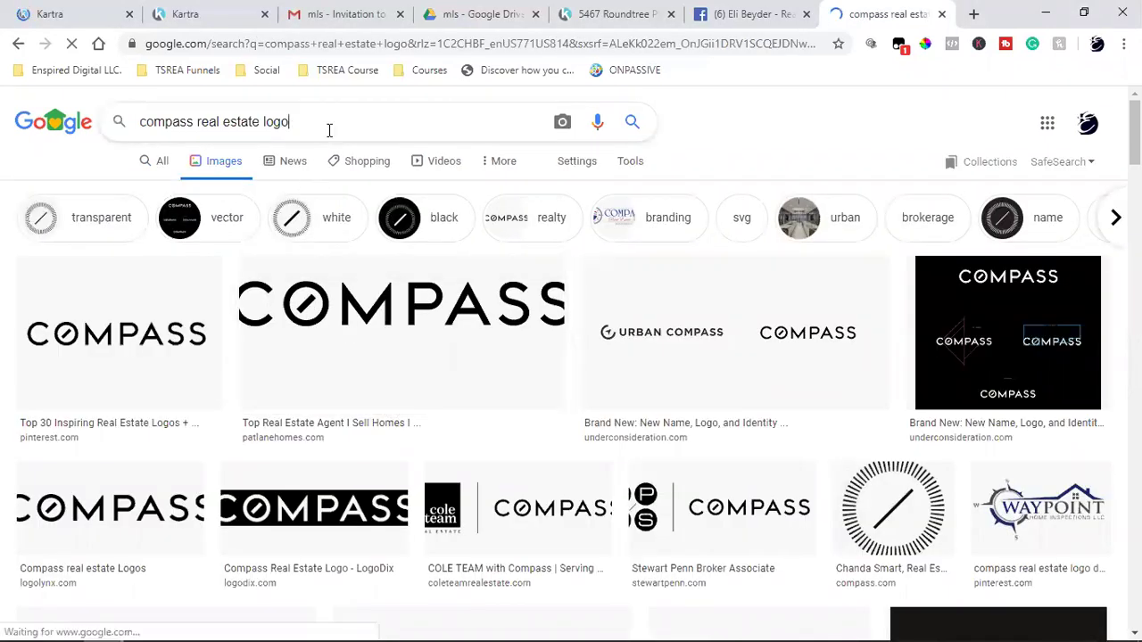
text(pngf)
key(Return)
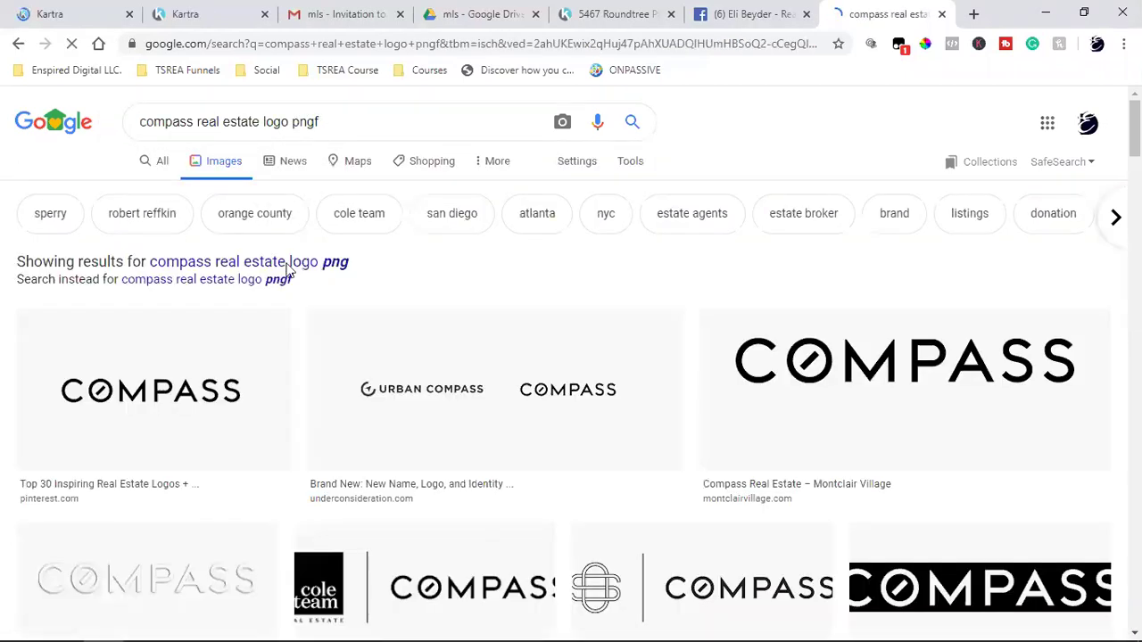
click(295, 263)
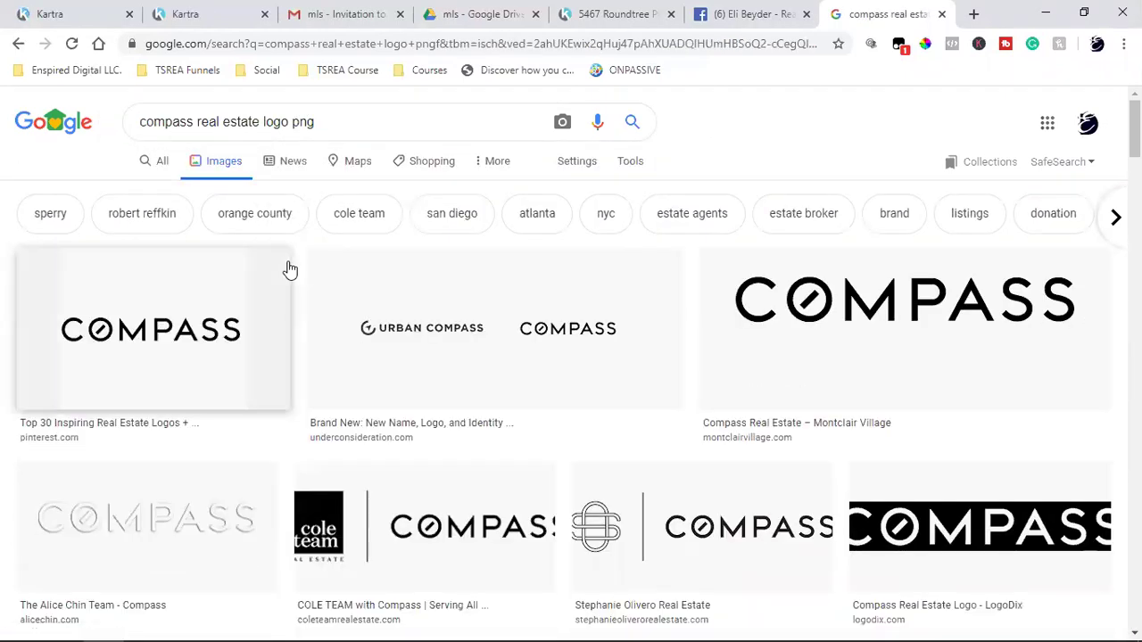
click(989, 356)
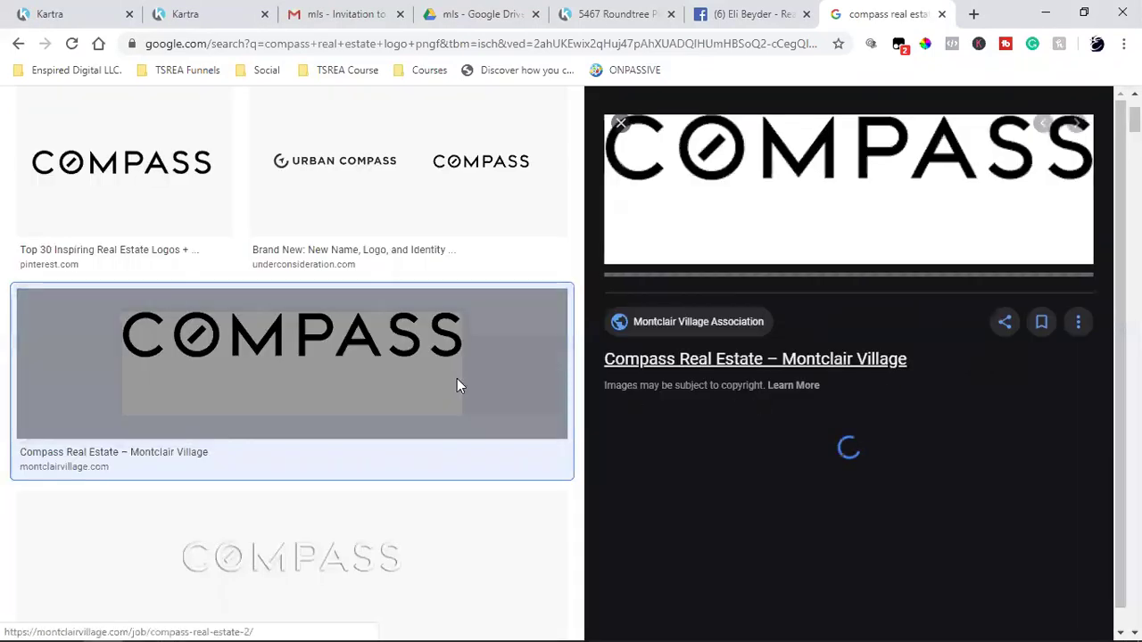
scroll(306, 417, down, 5)
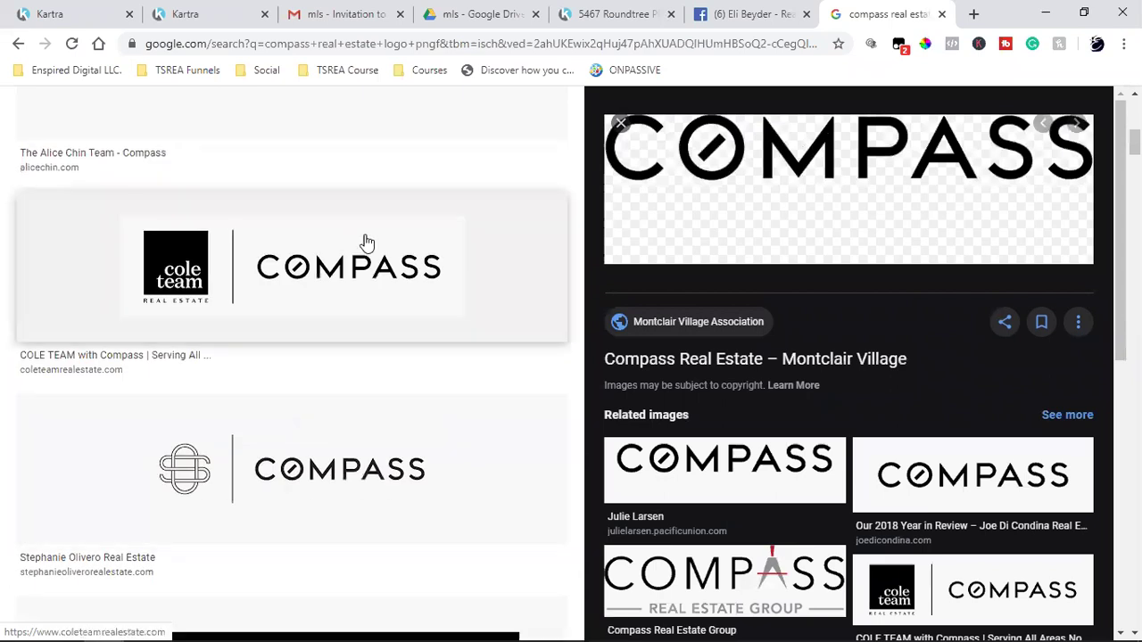
scroll(333, 274, down, 2)
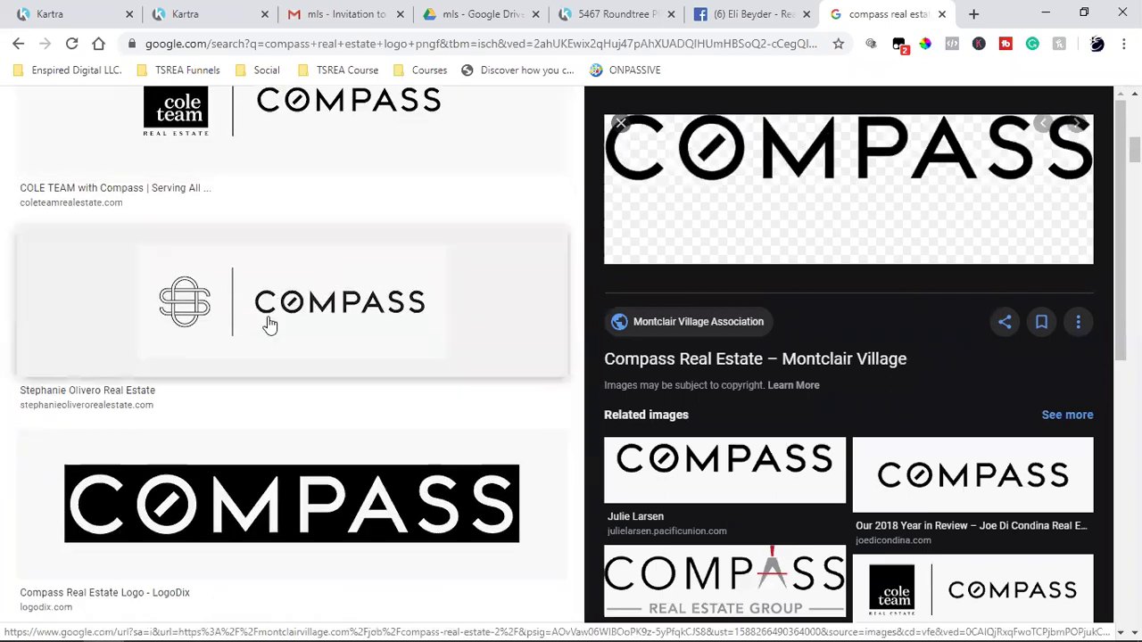
scroll(272, 357, down, 2)
click(285, 339)
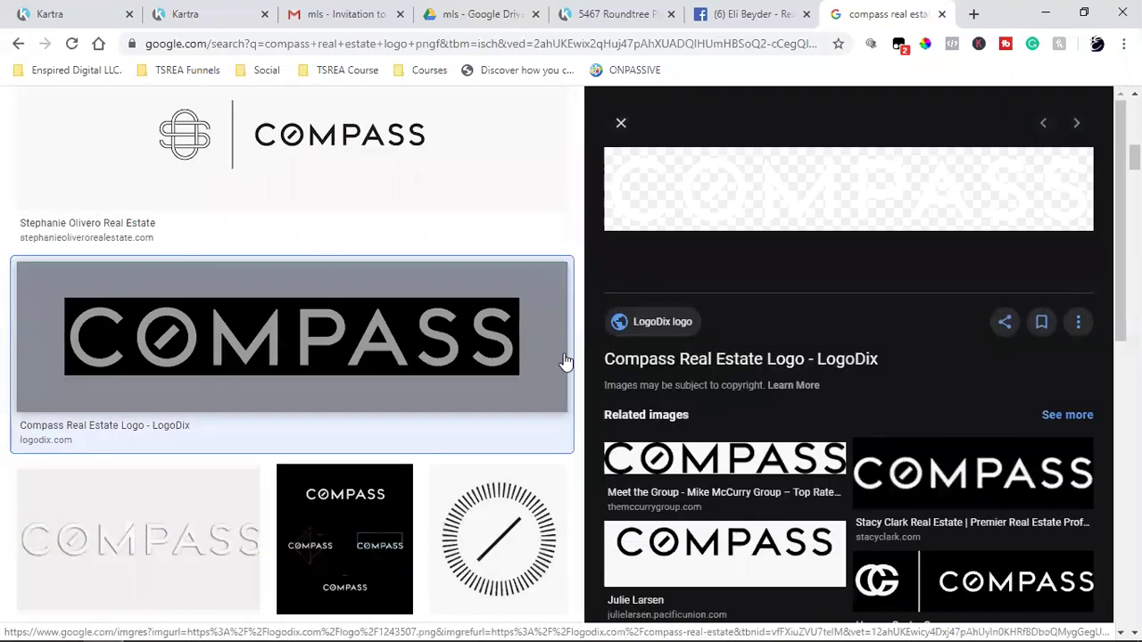
click(989, 486)
scroll(453, 420, down, 4)
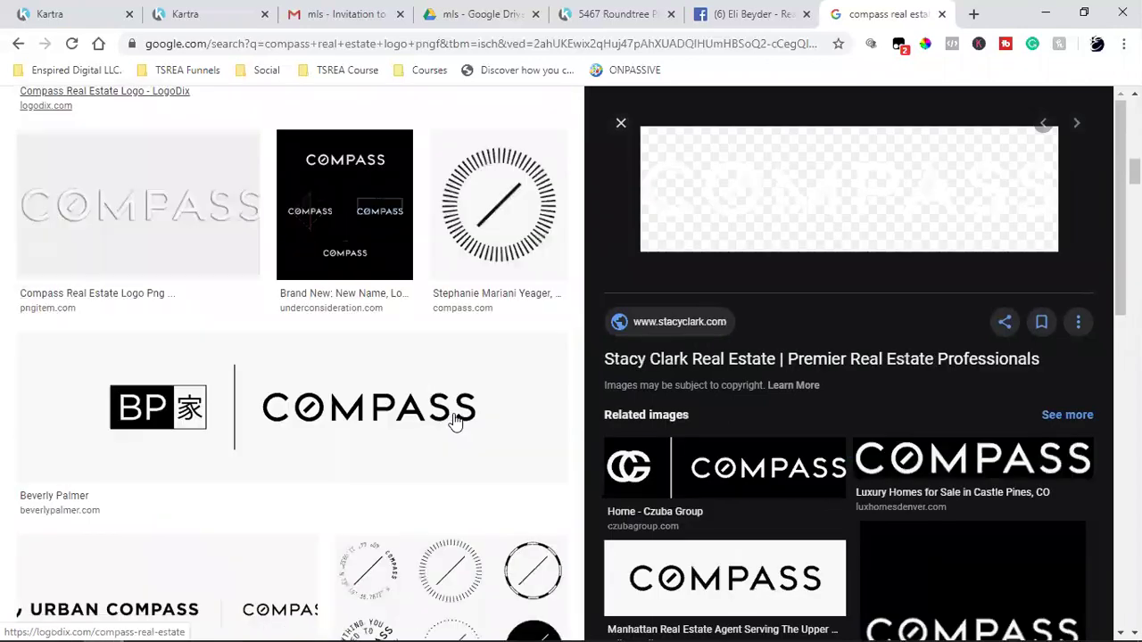
scroll(453, 421, up, 10)
Step: Search again for compass real estate logo without png and scroll through the results
click(395, 123)
key(BackSpace)
key(BackSpace)
key(BackSpace)
key(BackSpace)
key(BackSpace)
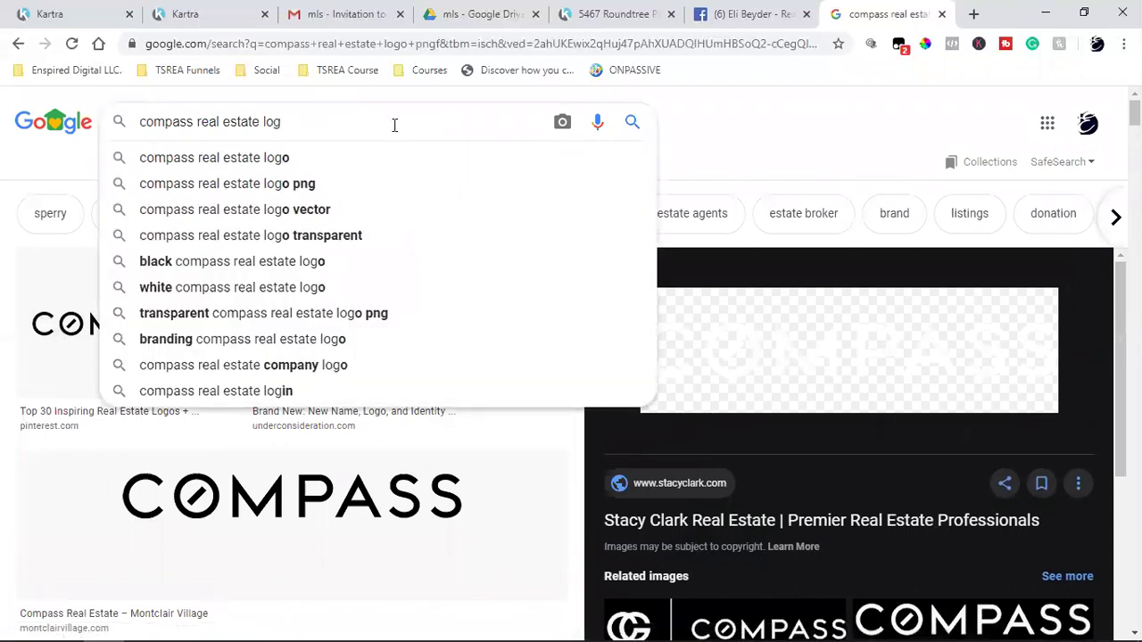
text(o)
key(Return)
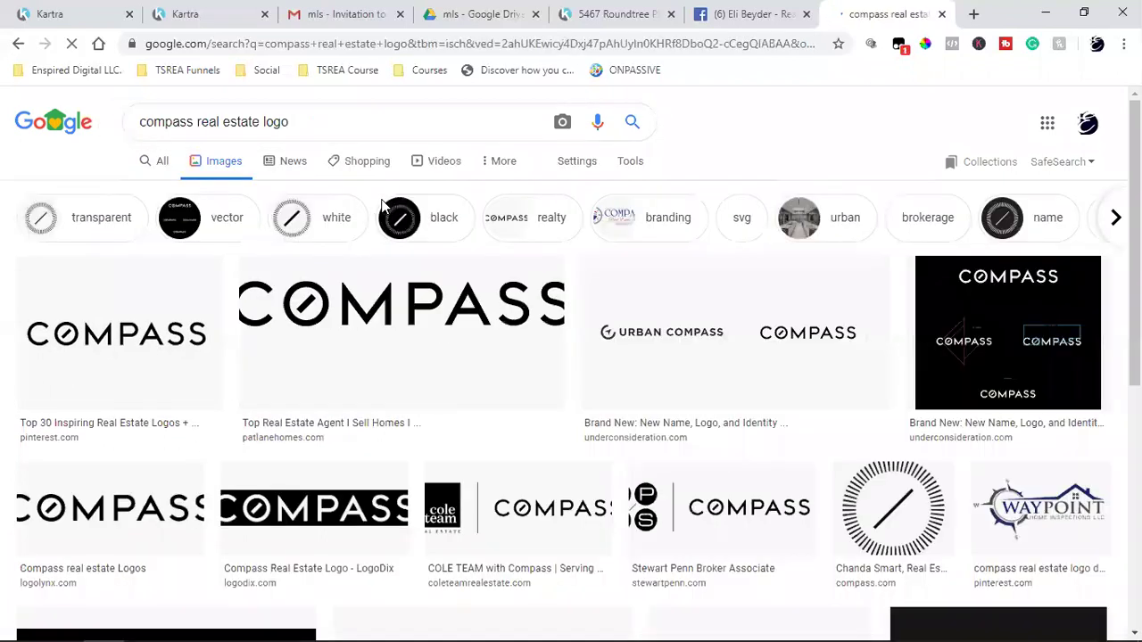
scroll(441, 347, down, 4)
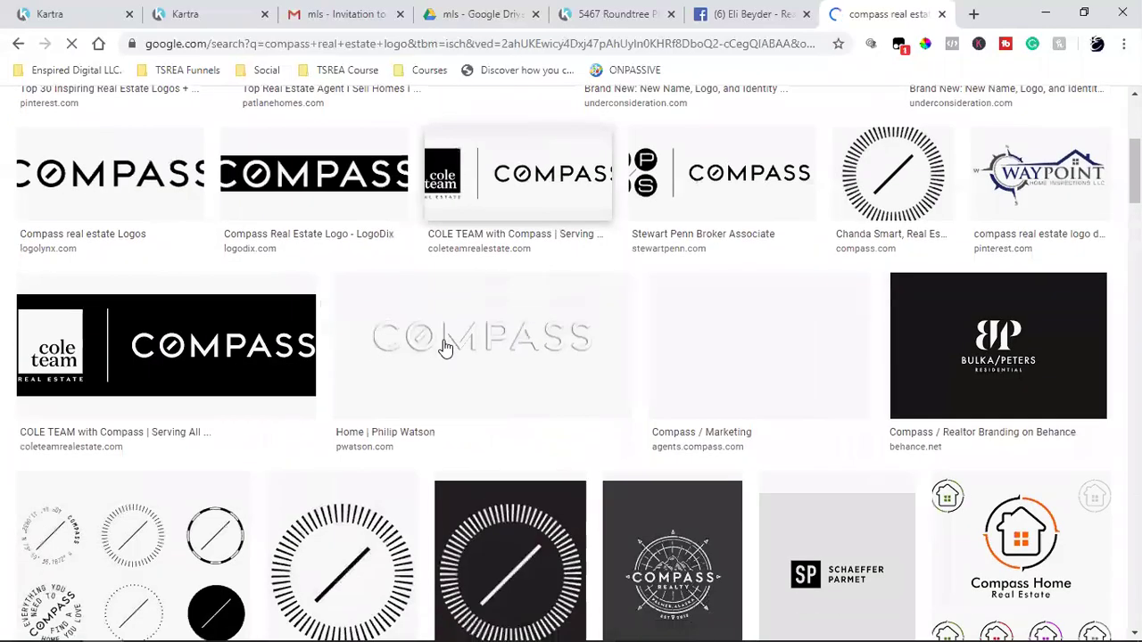
scroll(445, 348, down, 8)
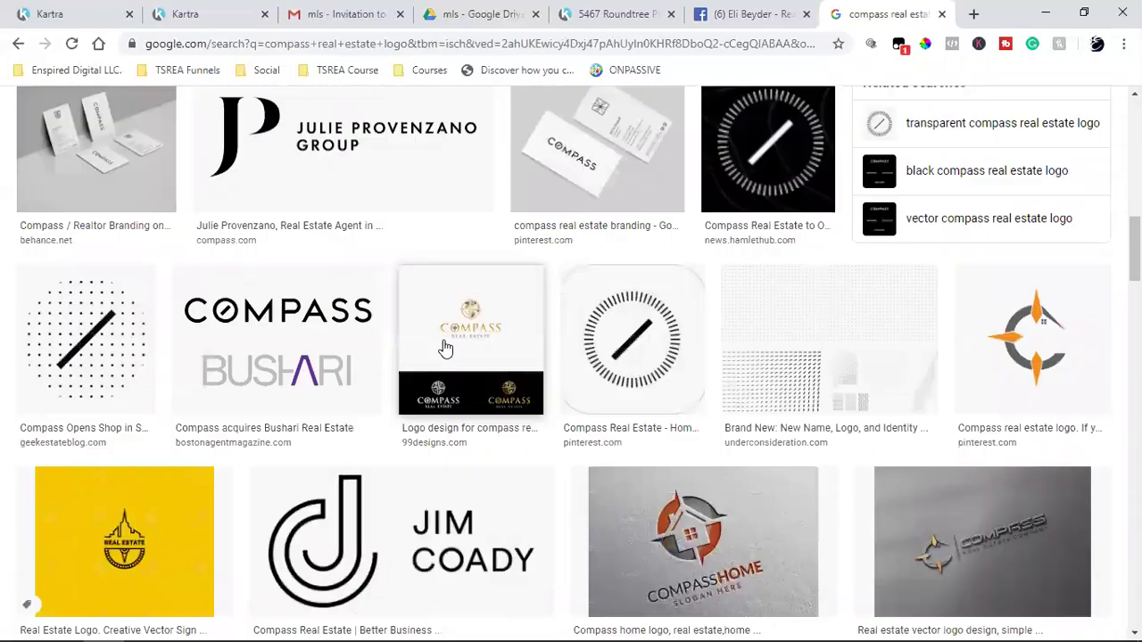
scroll(445, 348, down, 6)
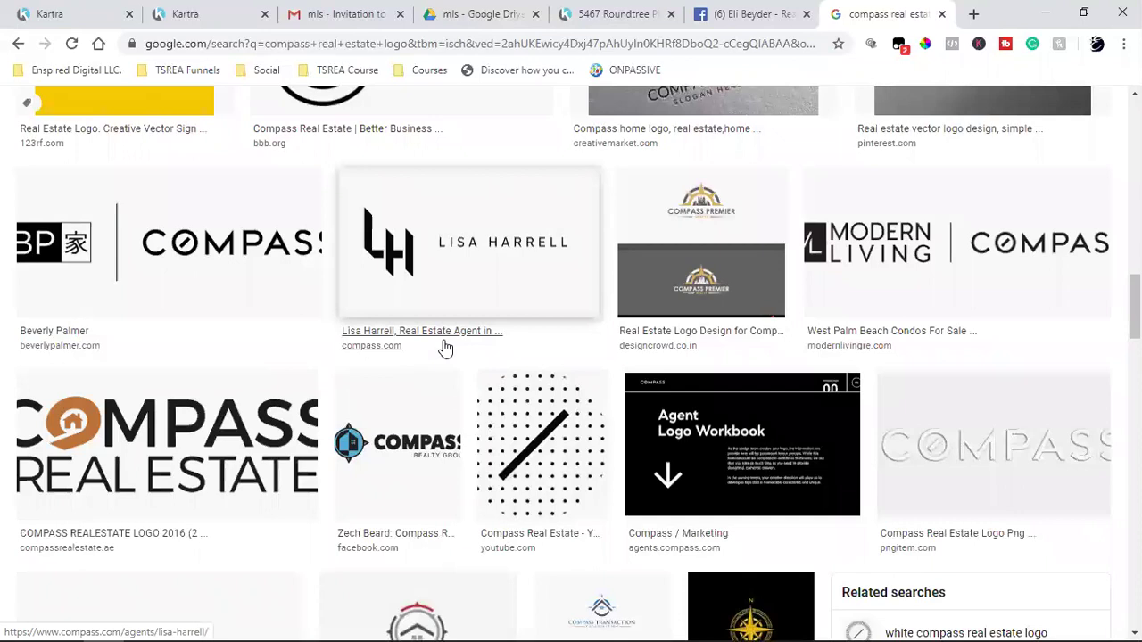
scroll(445, 348, down, 2)
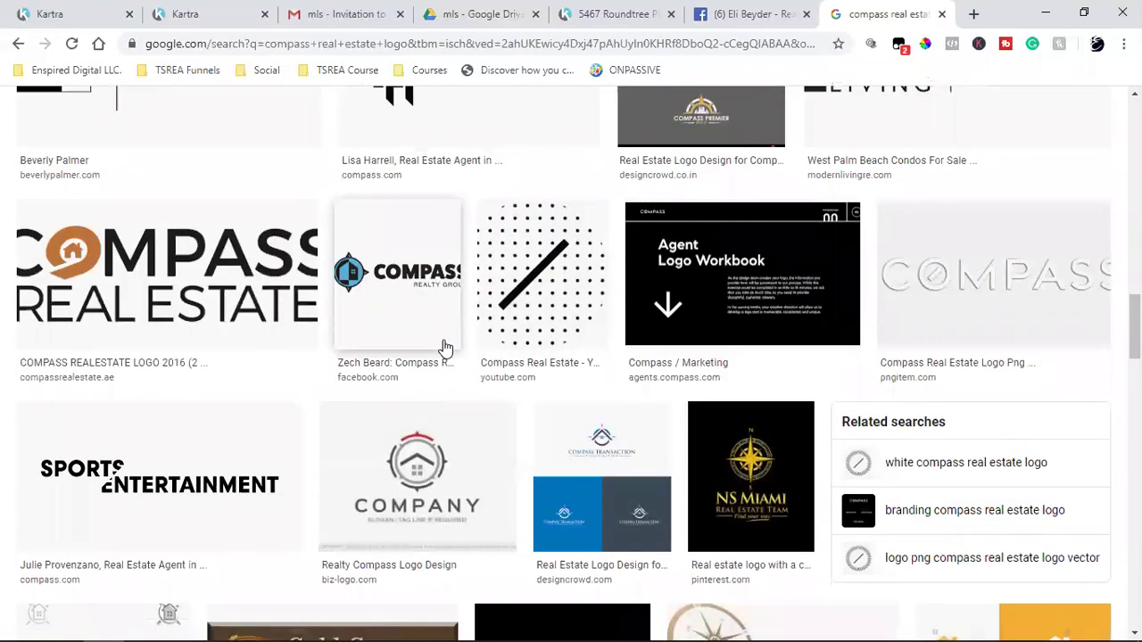
scroll(446, 348, down, 4)
scroll(445, 348, down, 6)
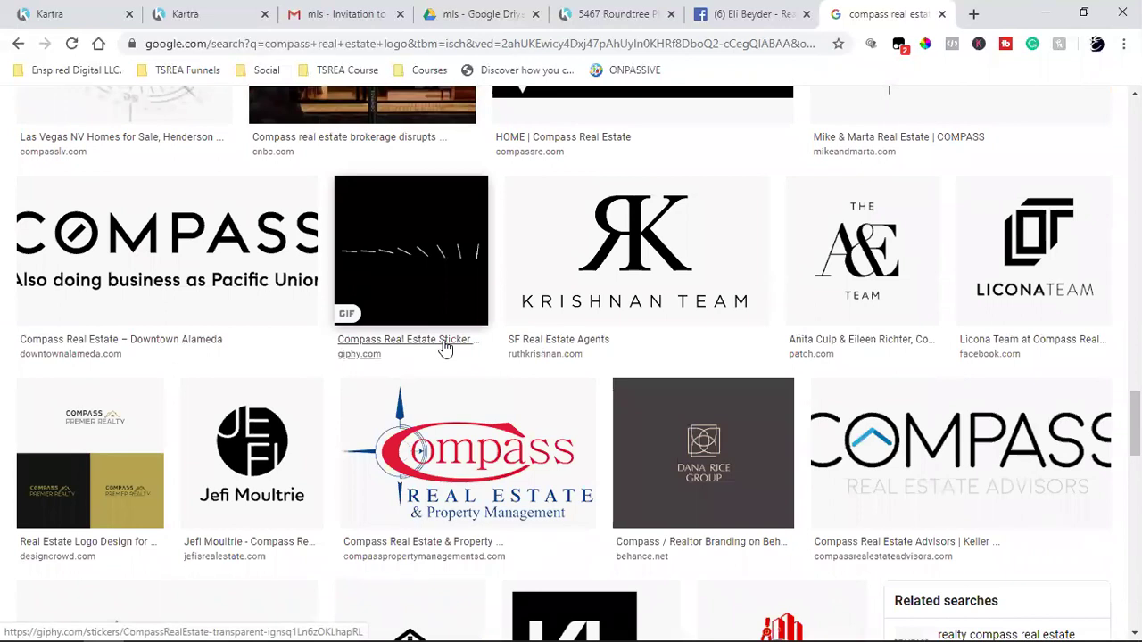
scroll(446, 348, up, 15)
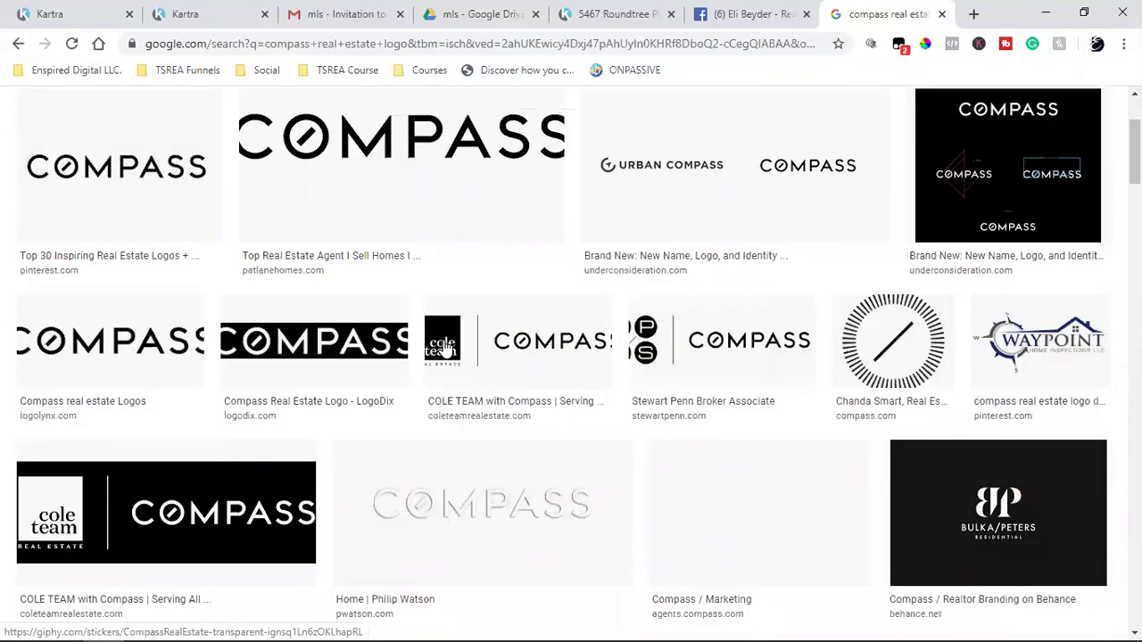
Step: Preview the patlanehomes Compass logo, then return to the Kartra calendars list
click(398, 317)
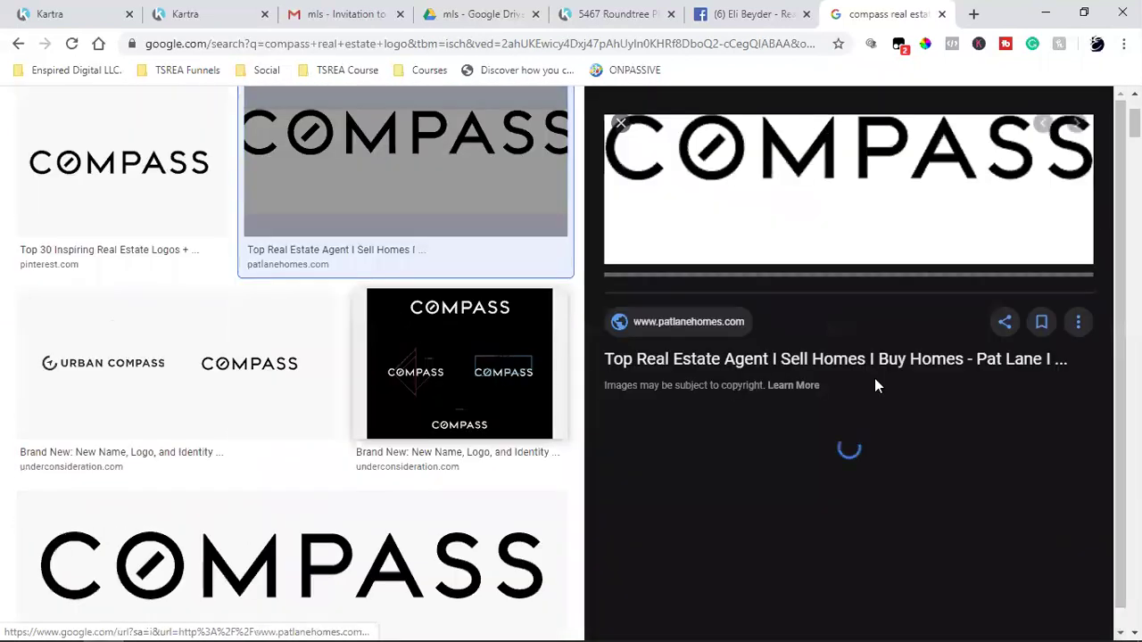
scroll(874, 385, down, 4)
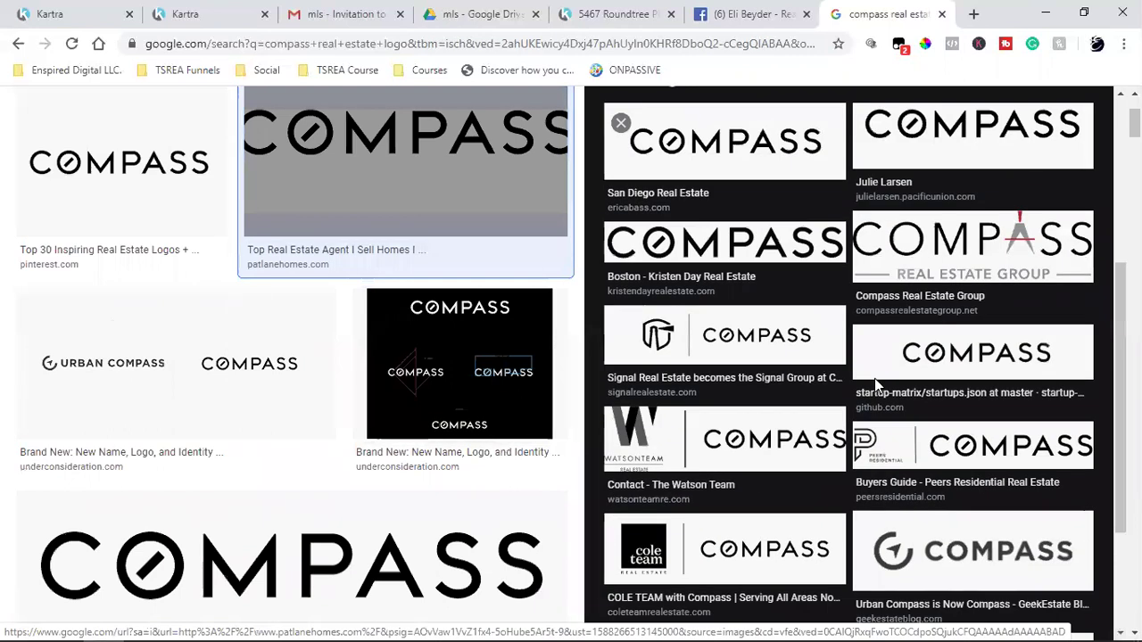
scroll(877, 385, down, 3)
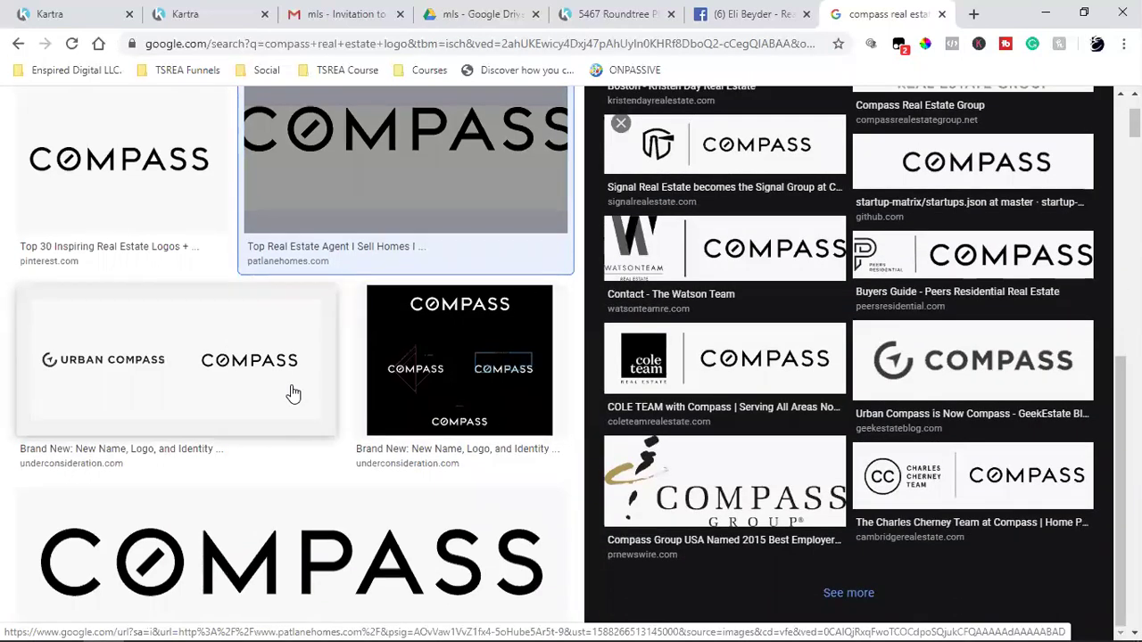
scroll(294, 395, down, 4)
scroll(293, 395, up, 6)
click(170, 13)
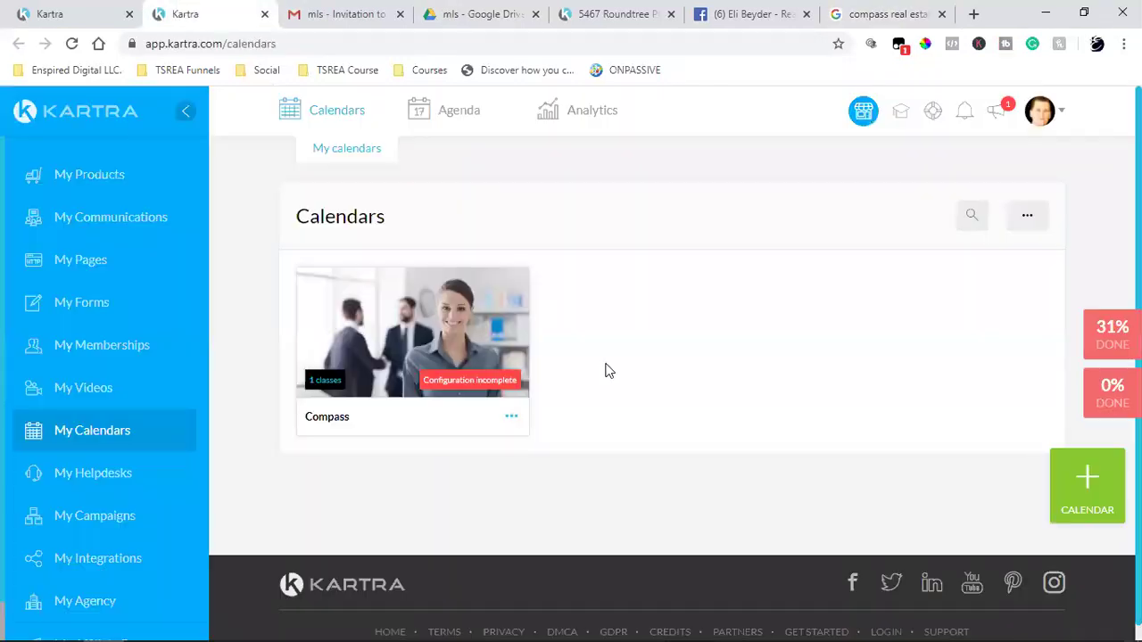
Step: View the thank-you page's current eXp logo in the Image Library
click(93, 13)
mouse_move(612, 373)
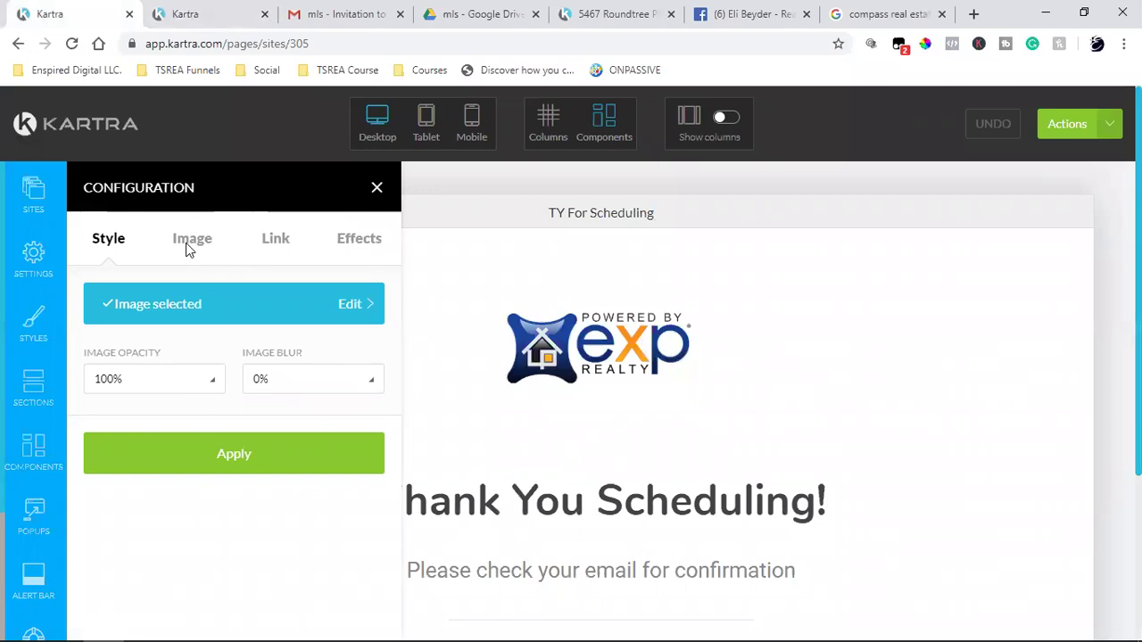
click(159, 306)
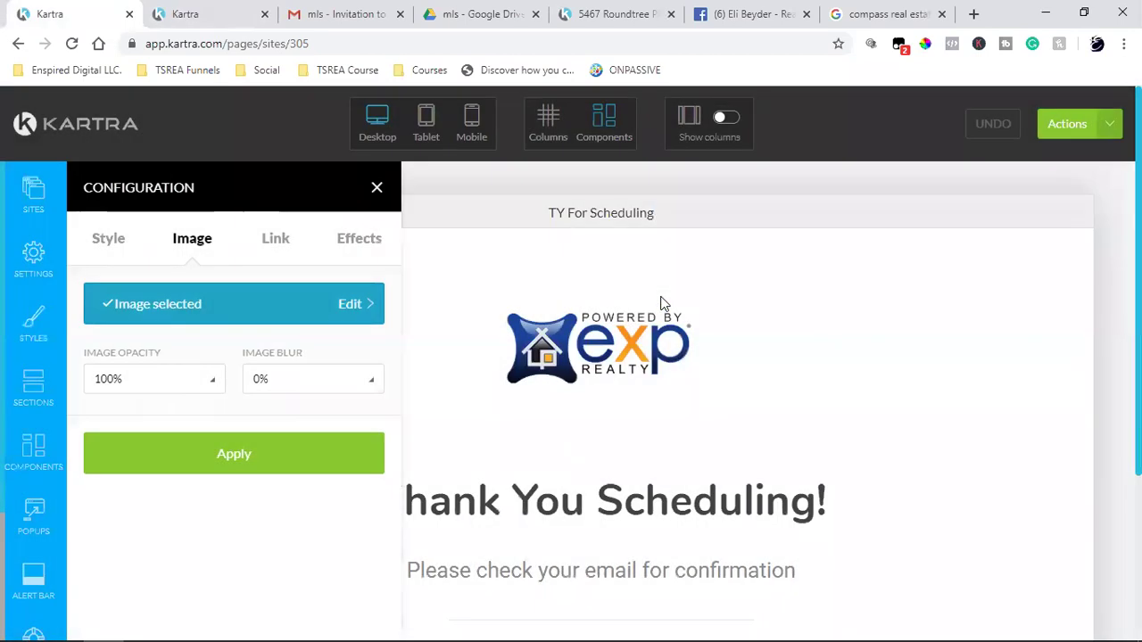
mouse_move(570, 283)
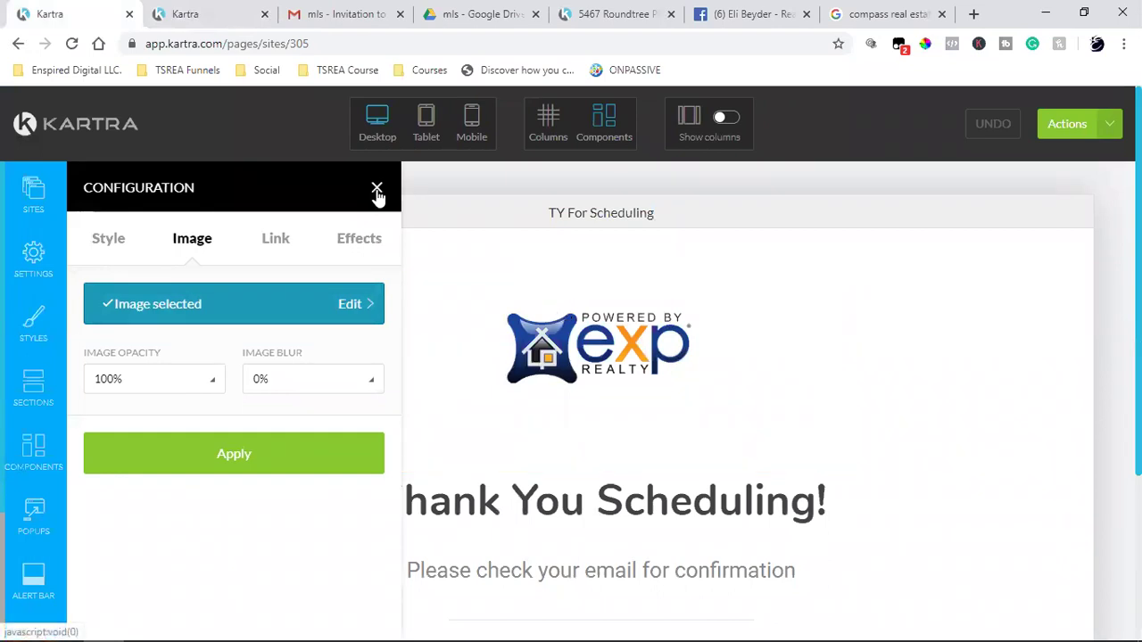
Step: Glance at the Drive property photos, then preview the Pinterest Compass logo result
click(443, 7)
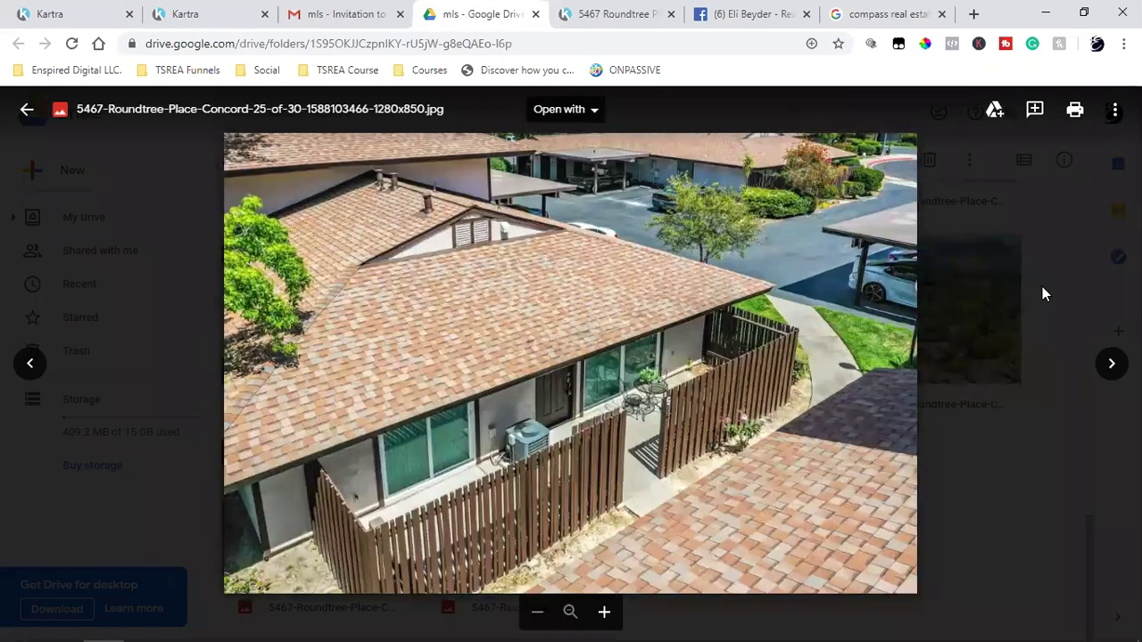
click(1055, 254)
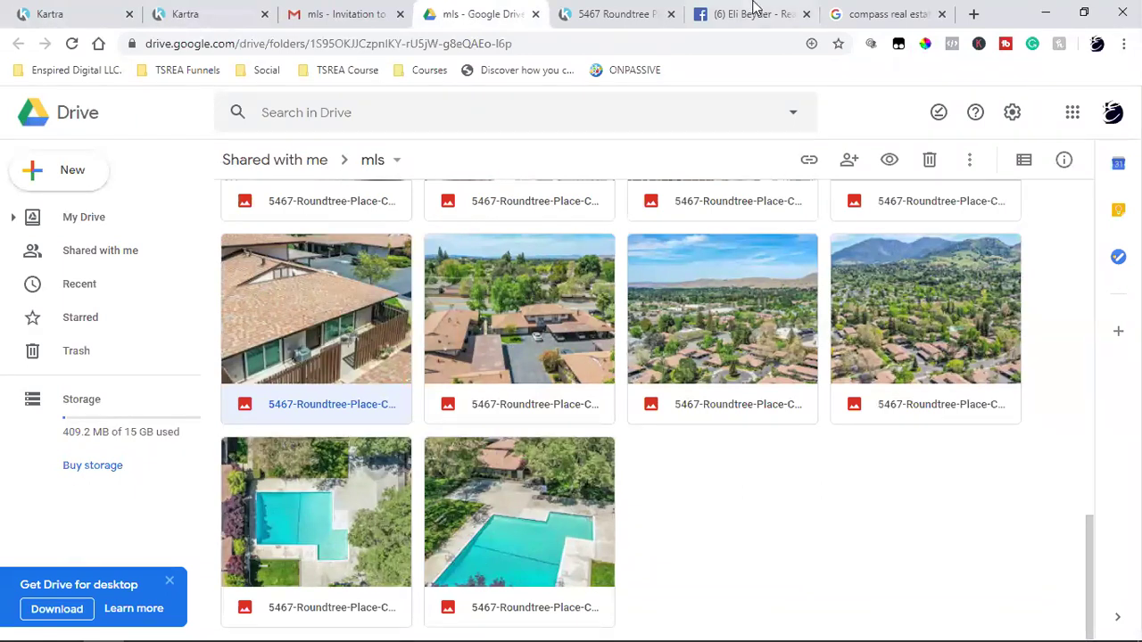
click(856, 10)
click(94, 358)
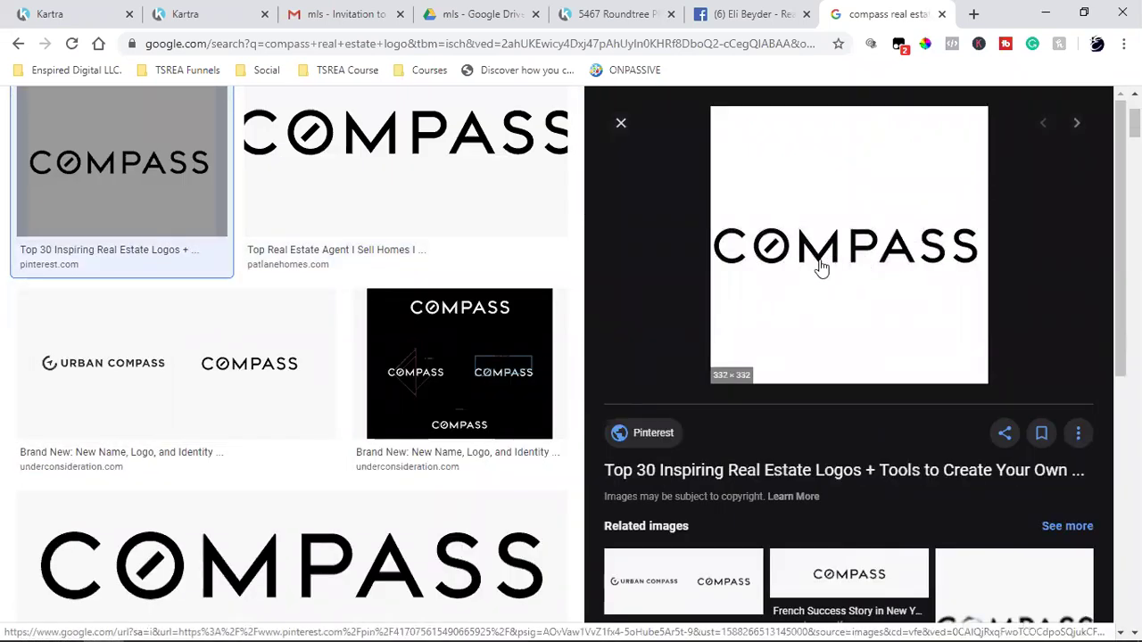
Step: Save the wide black 1000 × 317 Compass logo into Downloads as a JPG
scroll(818, 266, down, 3)
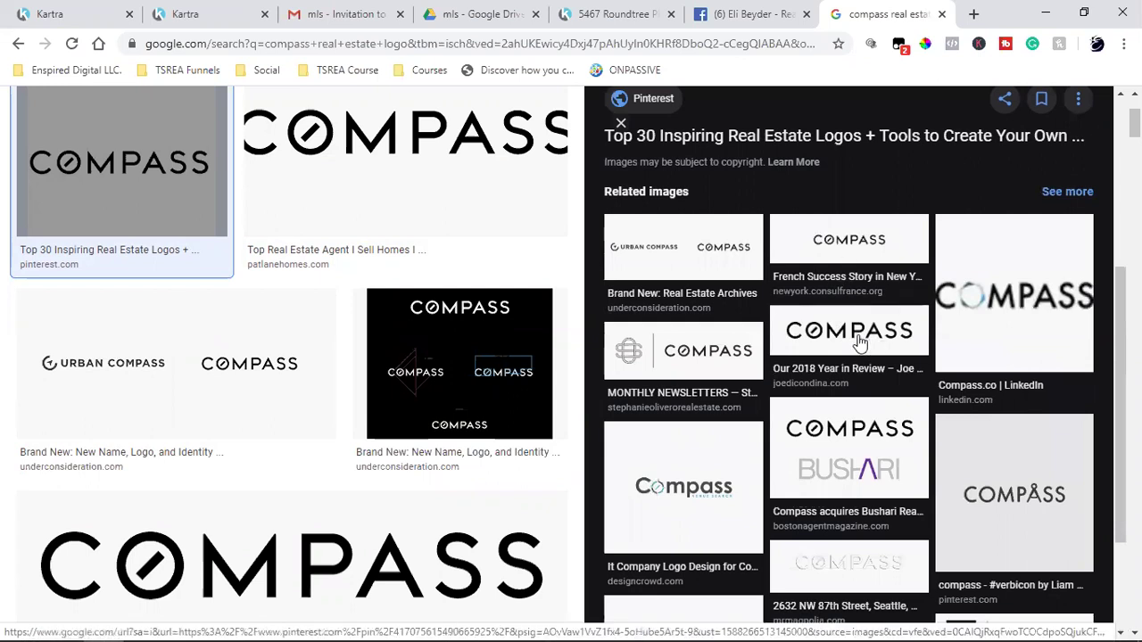
click(858, 342)
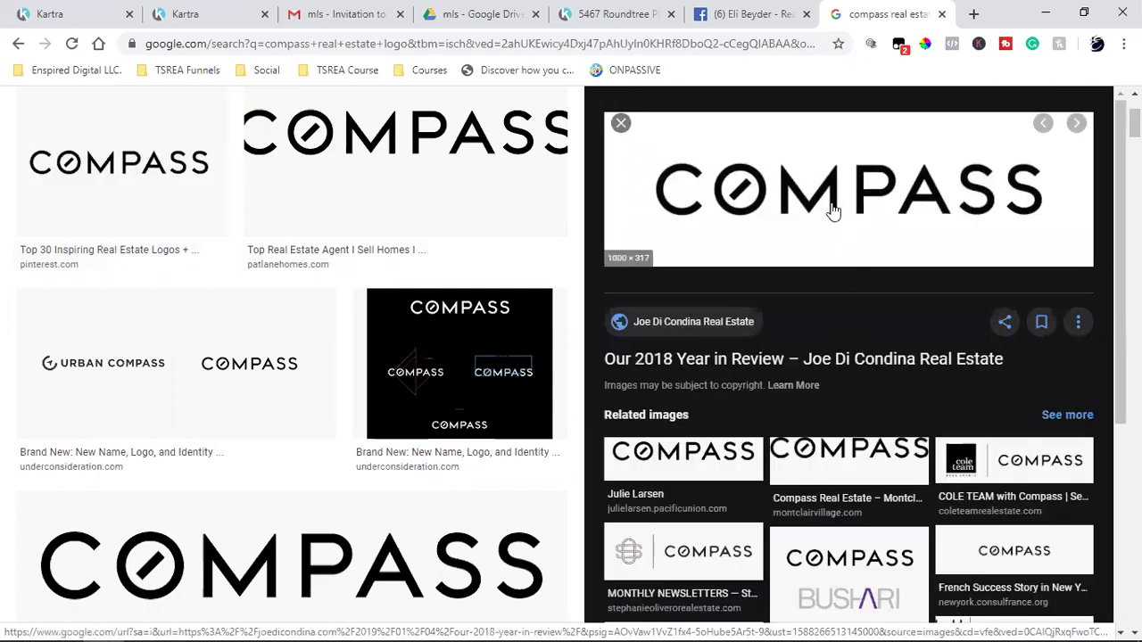
click(53, 13)
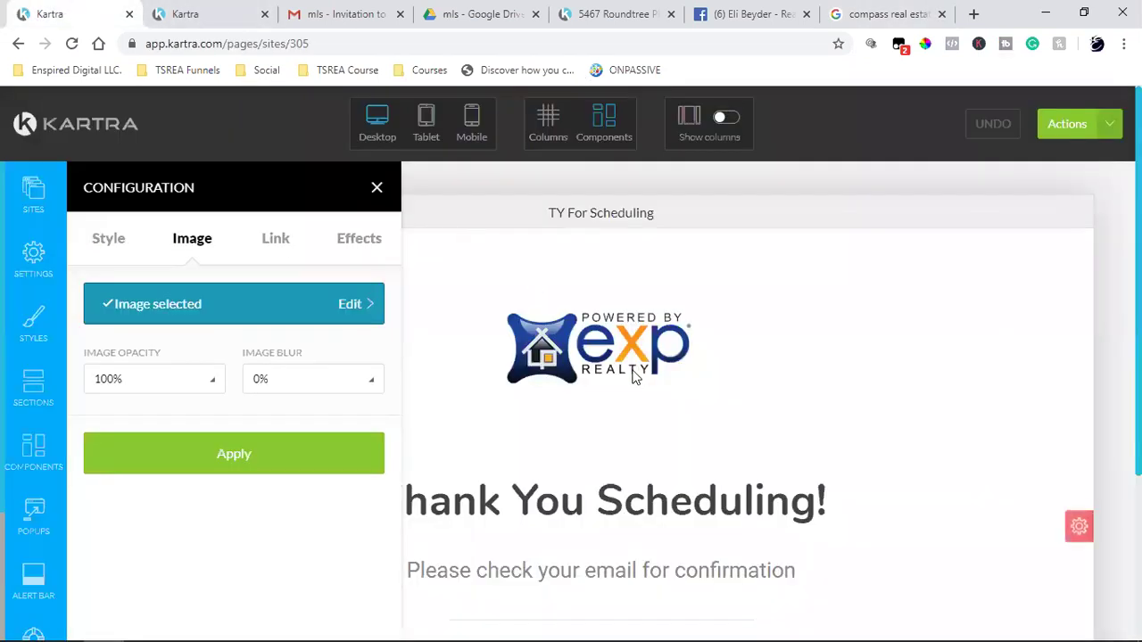
click(883, 13)
right_click(812, 191)
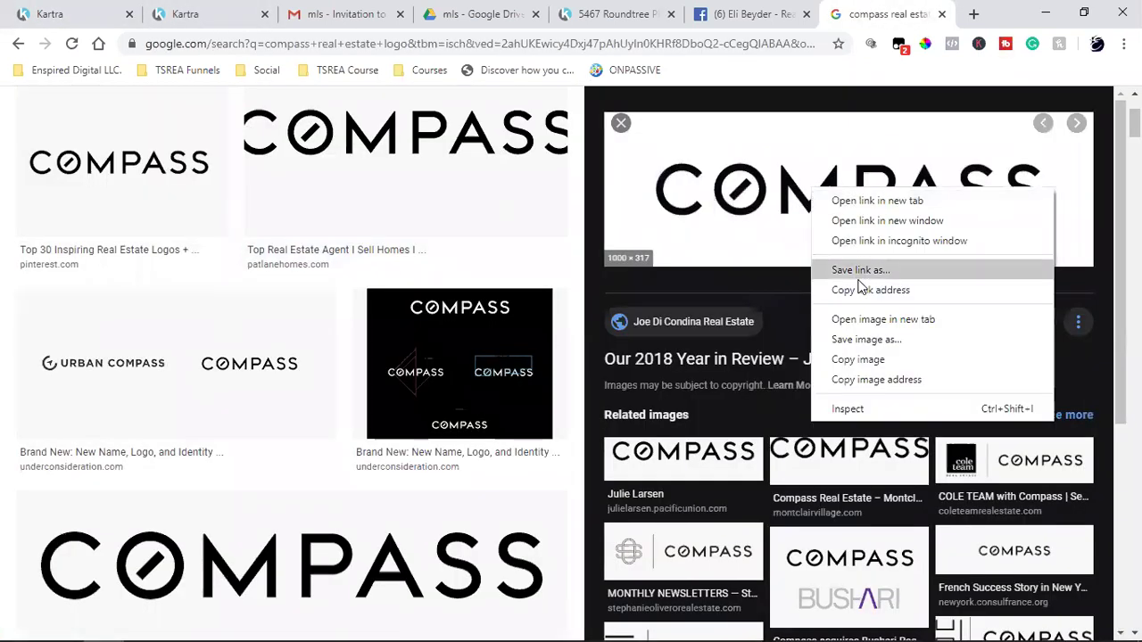
click(862, 337)
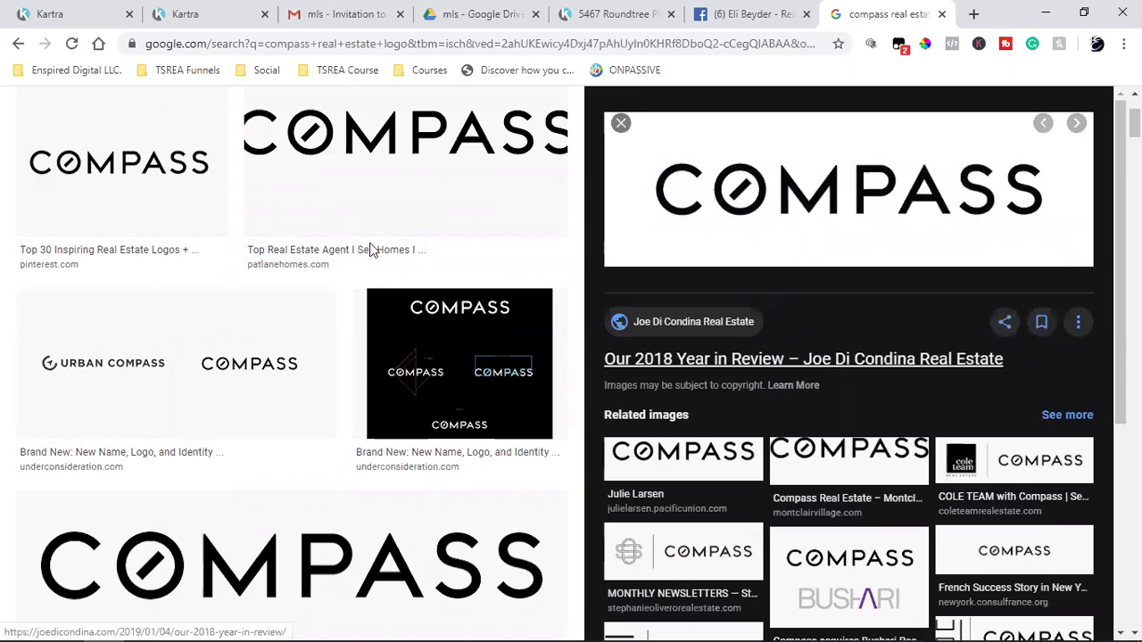
click(428, 372)
click(89, 14)
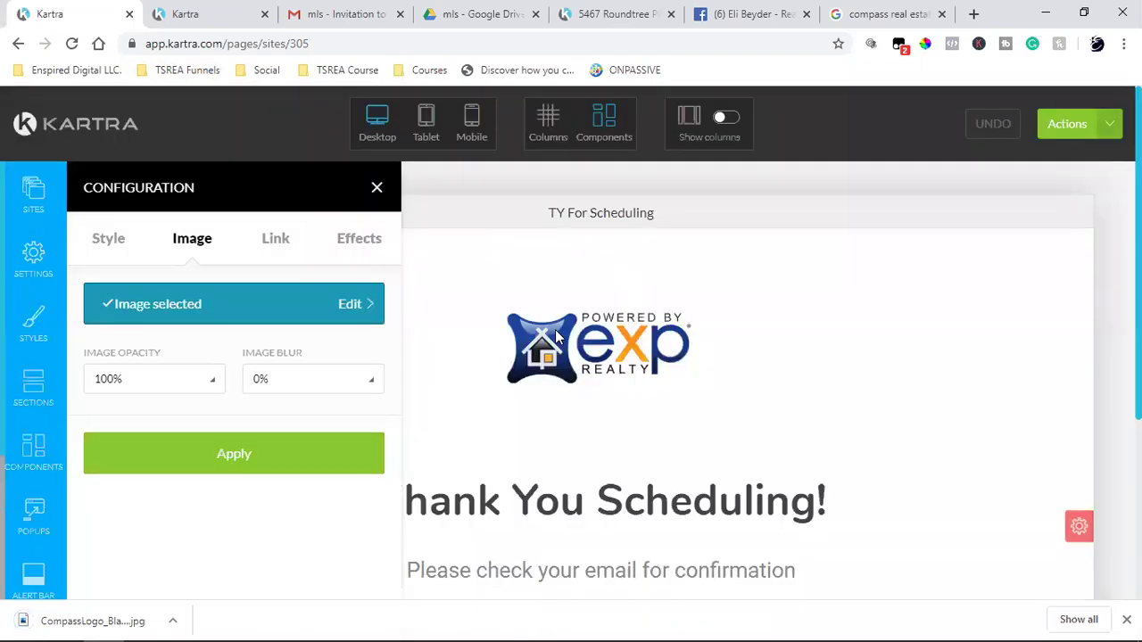
Step: Upload the downloaded Compass logo in place of the eXp logo and enlarge it with the size slider
click(229, 316)
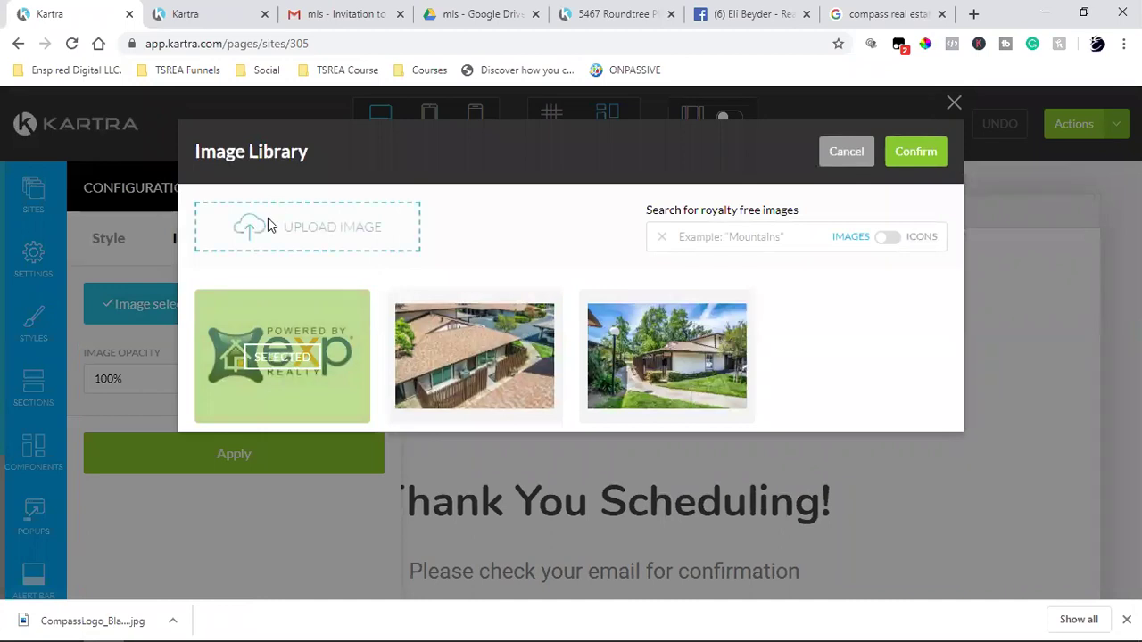
click(266, 226)
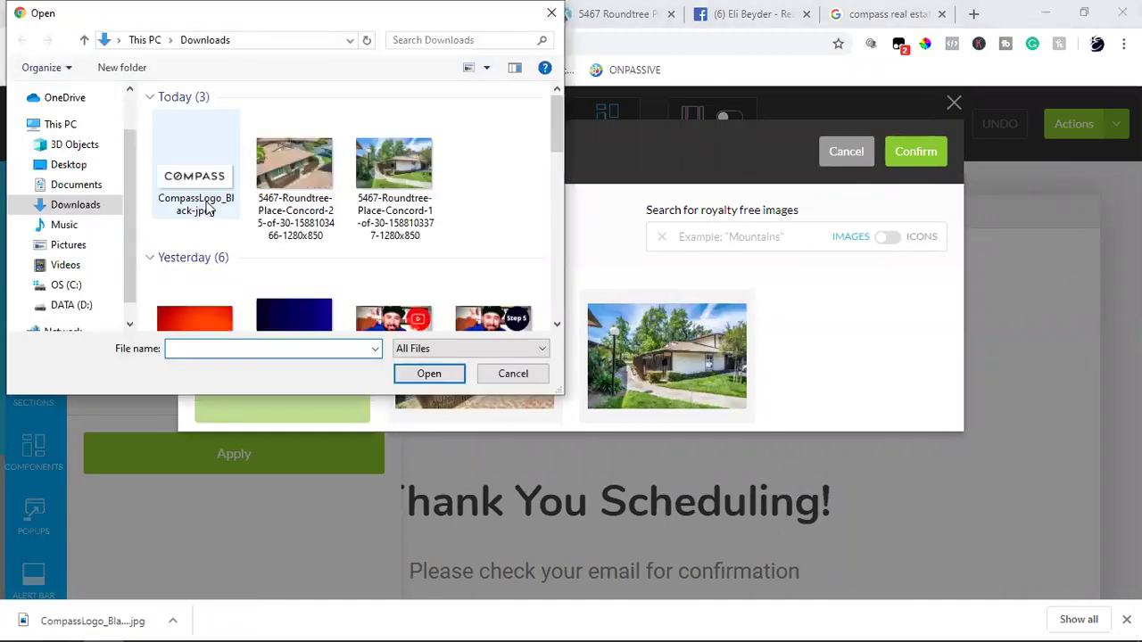
click(210, 203)
click(427, 373)
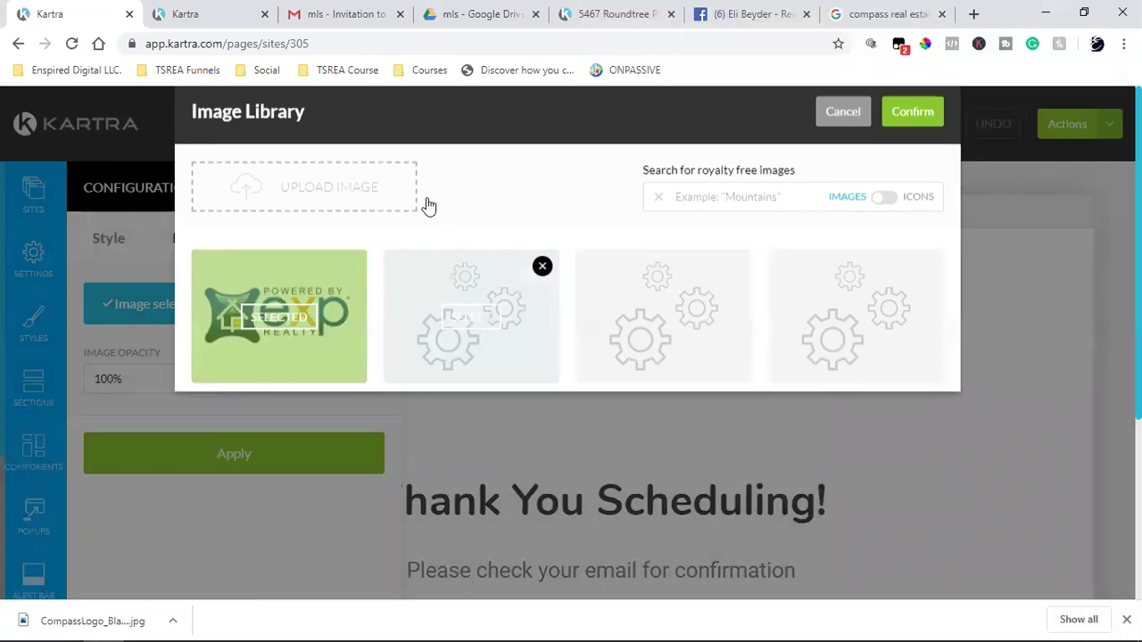
click(488, 365)
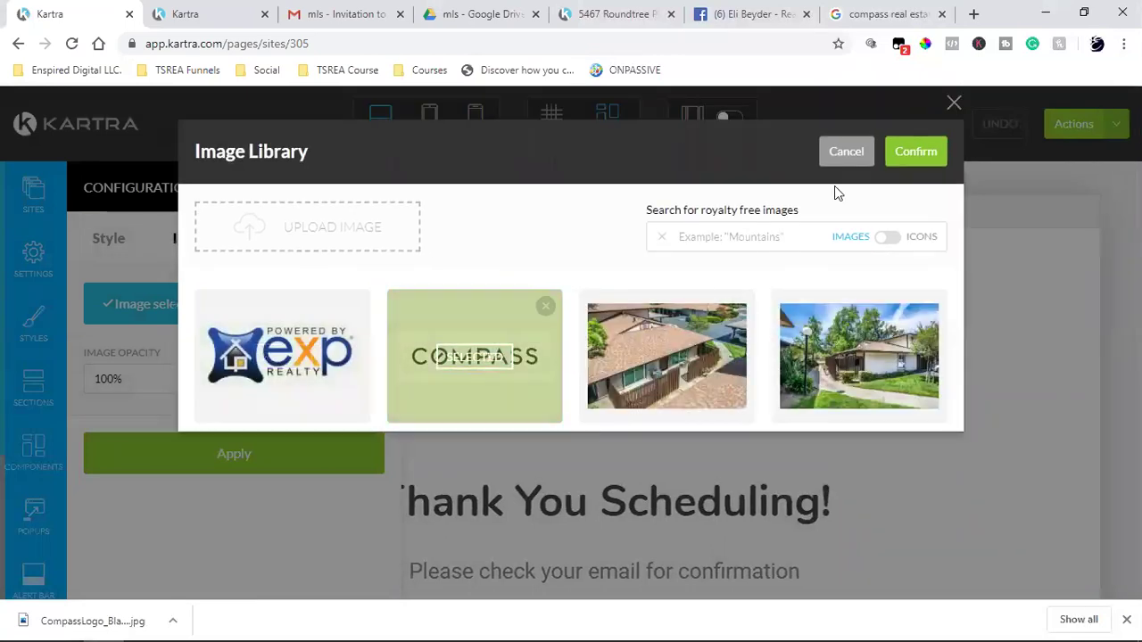
click(915, 151)
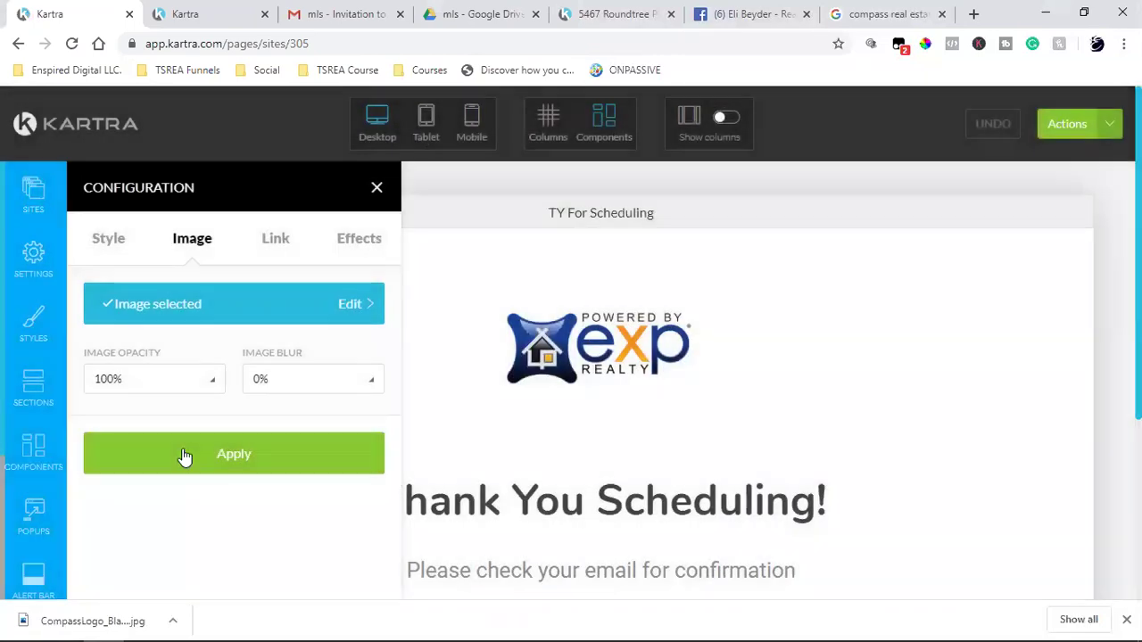
click(227, 446)
click(375, 188)
mouse_move(440, 308)
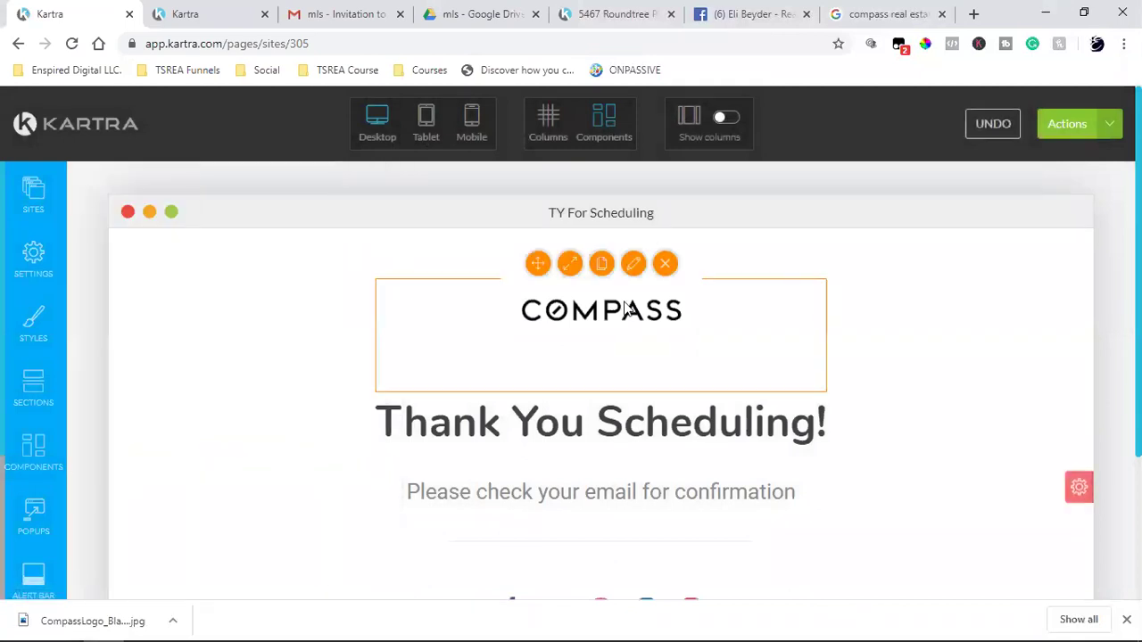
drag(595, 304, 627, 308)
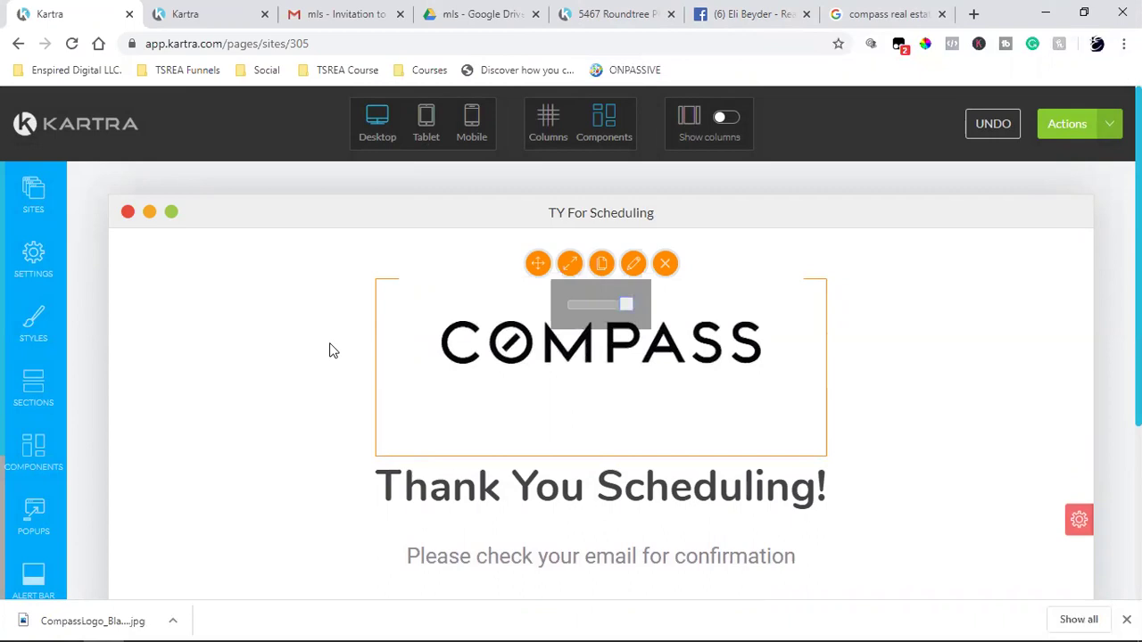
Step: Open the footer Facebook icon's settings and copy the realtor's Facebook page address
scroll(203, 396, down, 2)
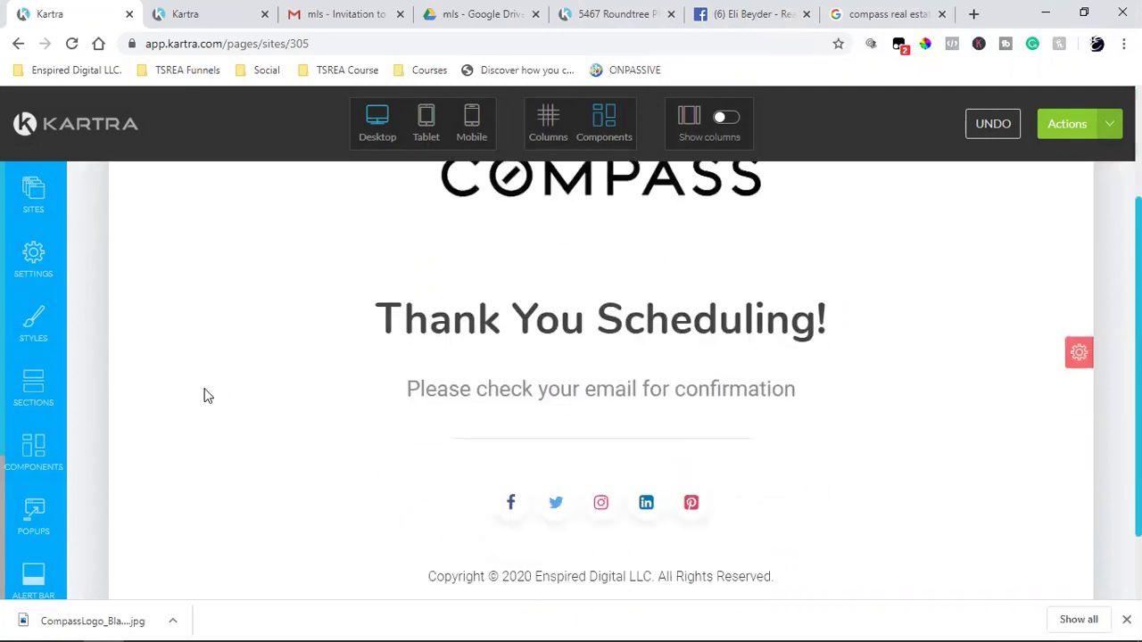
scroll(204, 396, down, 1)
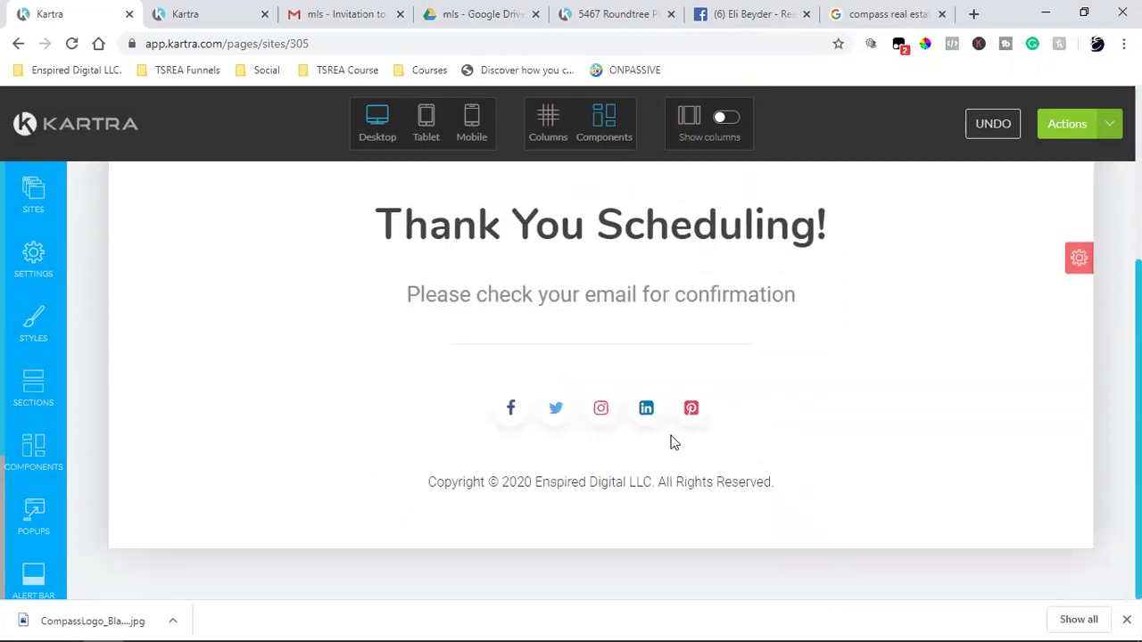
mouse_move(543, 417)
mouse_move(511, 406)
click(540, 375)
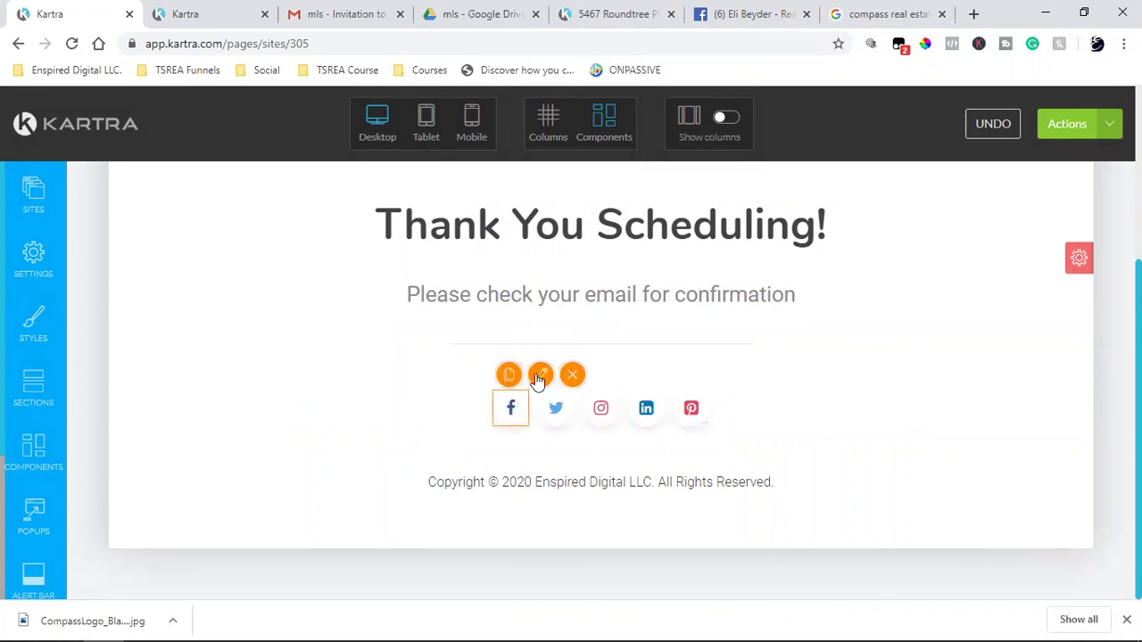
click(734, 13)
mouse_move(289, 44)
mouse_down()
mouse_move(392, 45)
mouse_move(268, 45)
mouse_up()
drag(129, 43, 134, 45)
right_click(250, 50)
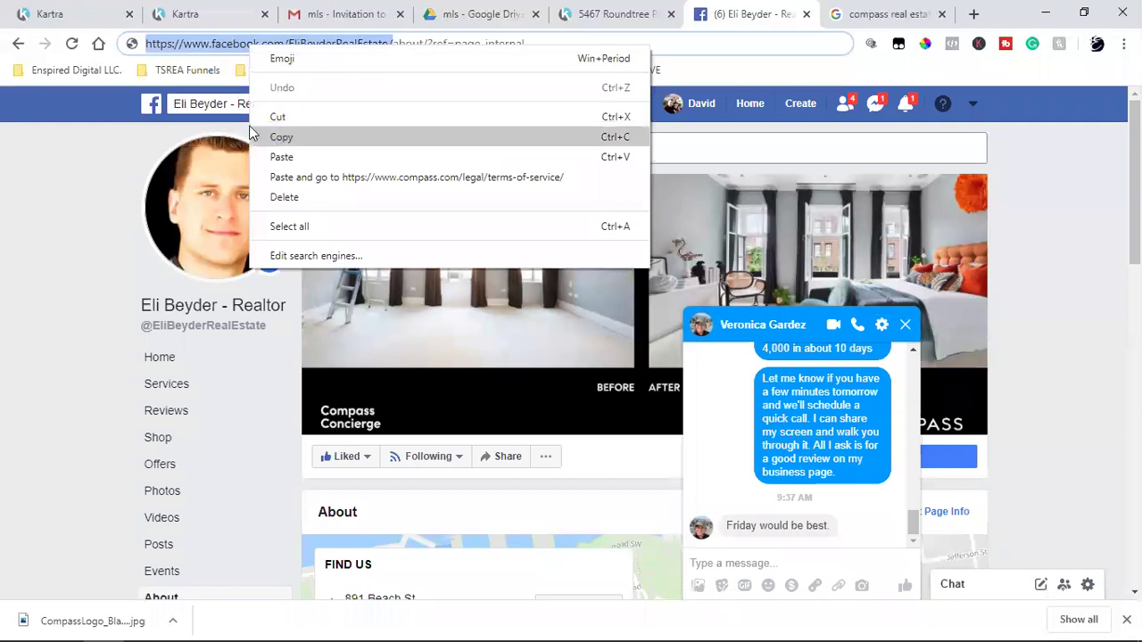
click(280, 134)
click(80, 14)
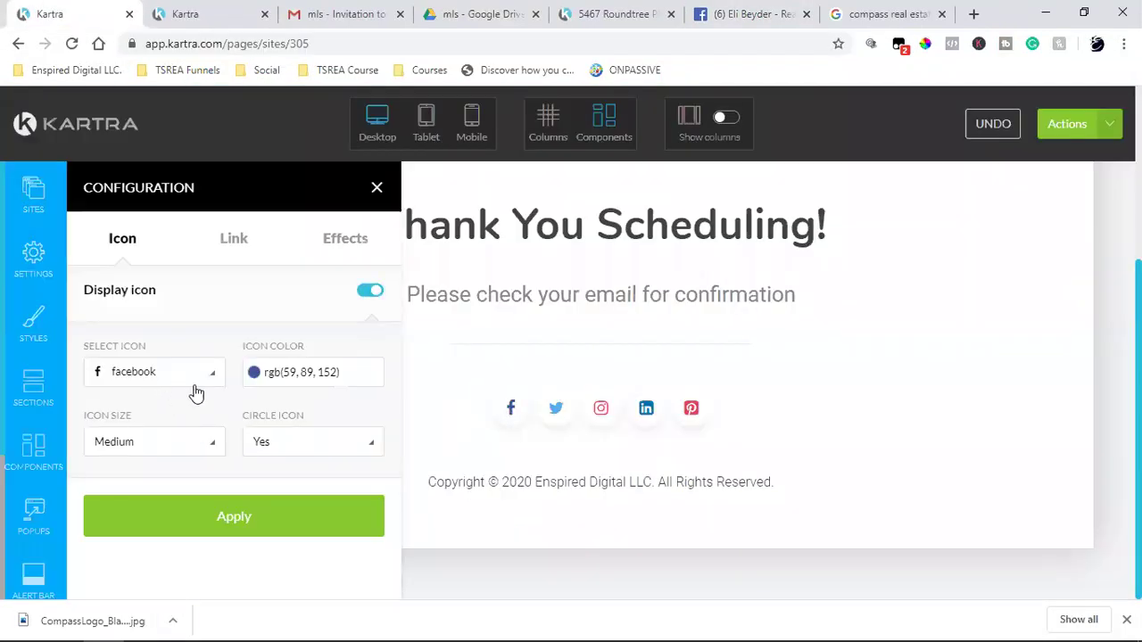
Step: Link the icon to the copied Facebook URL as an external link opening in a new tab
click(242, 255)
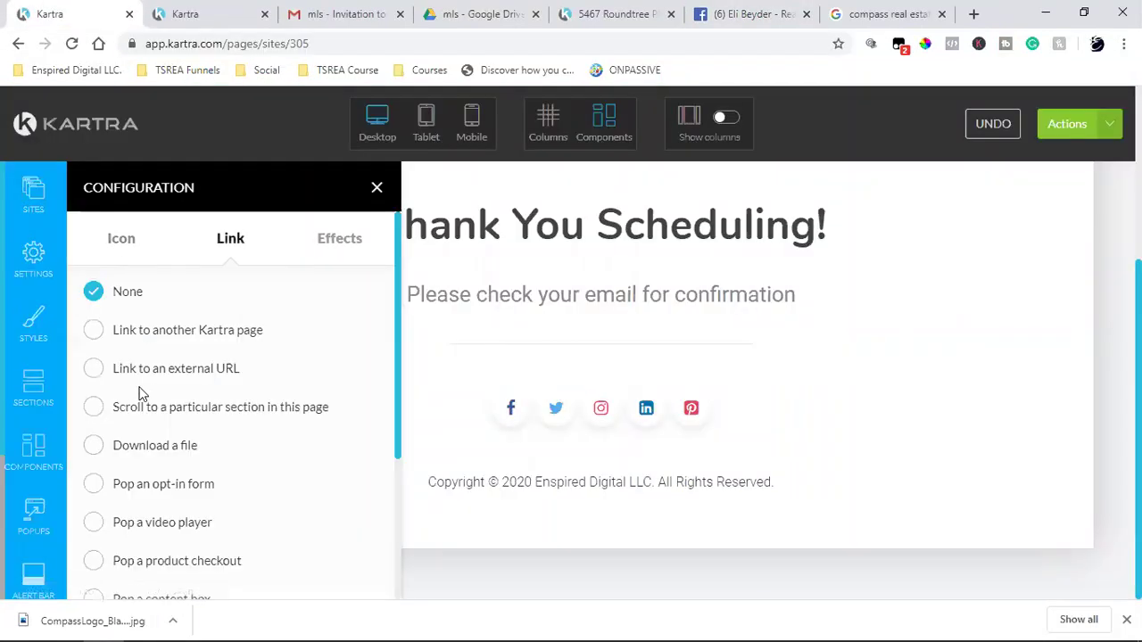
click(98, 375)
scroll(244, 409, down, 4)
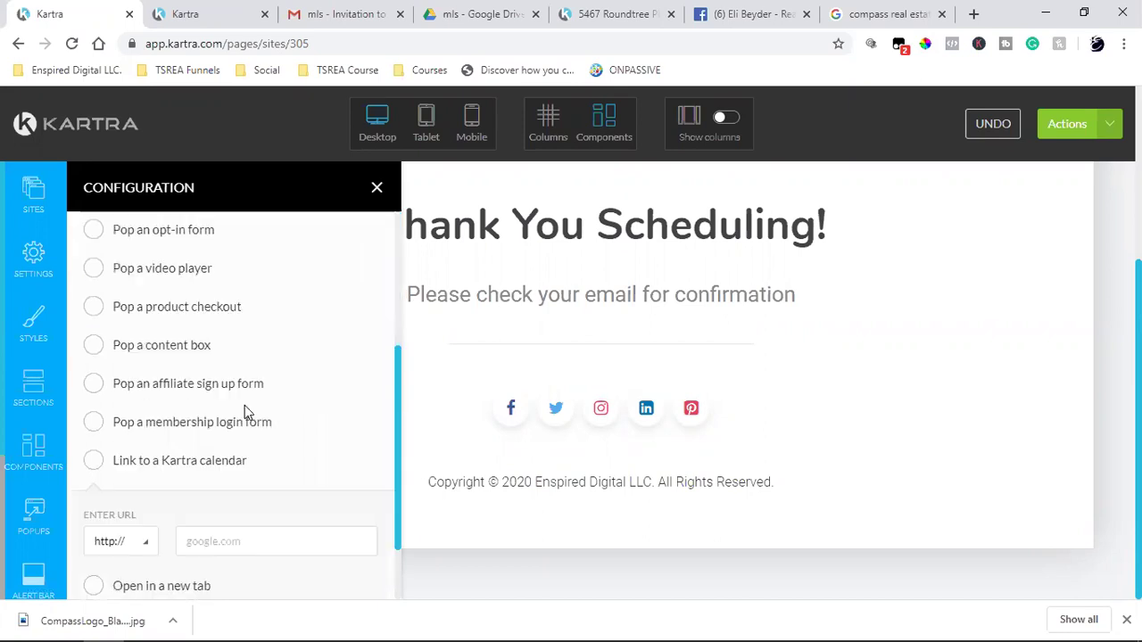
click(227, 448)
key(ctrl+v)
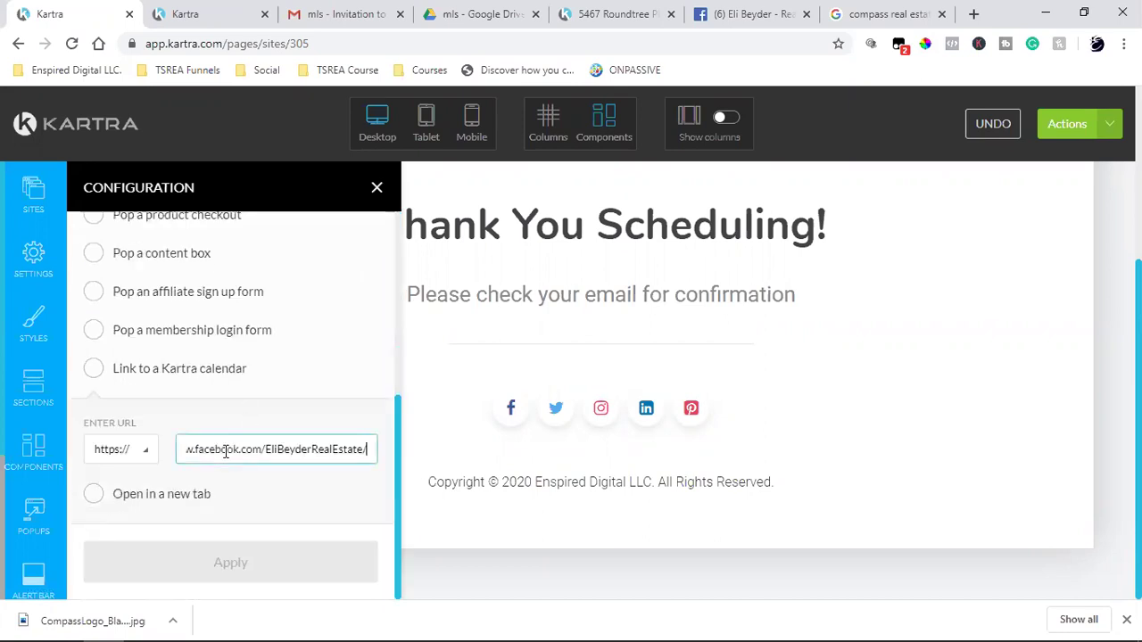
click(92, 496)
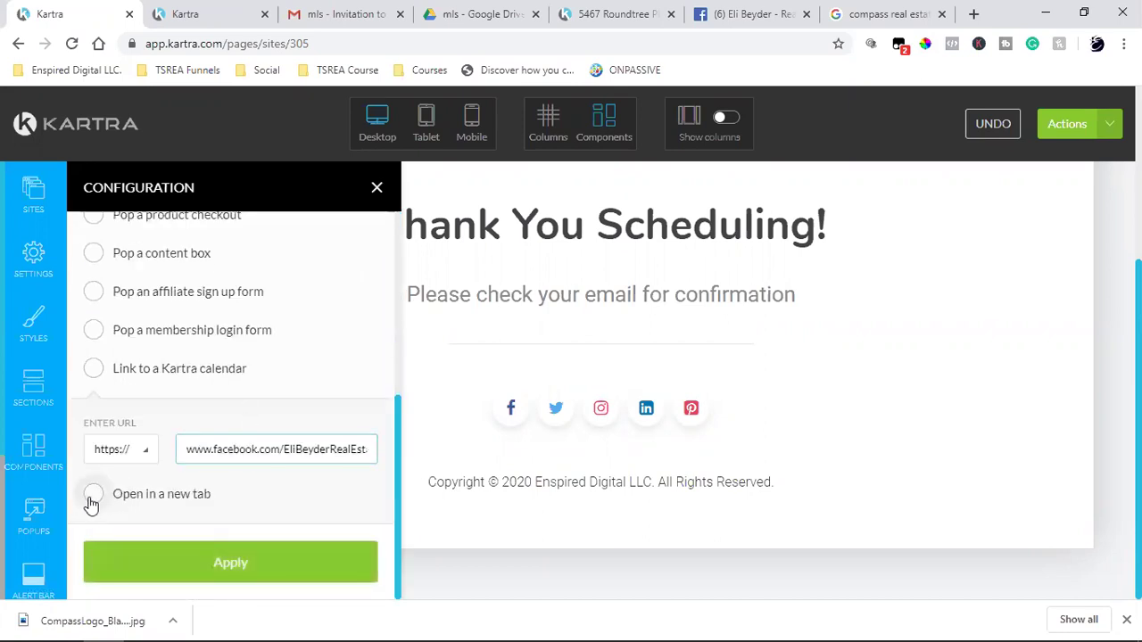
click(262, 561)
click(376, 187)
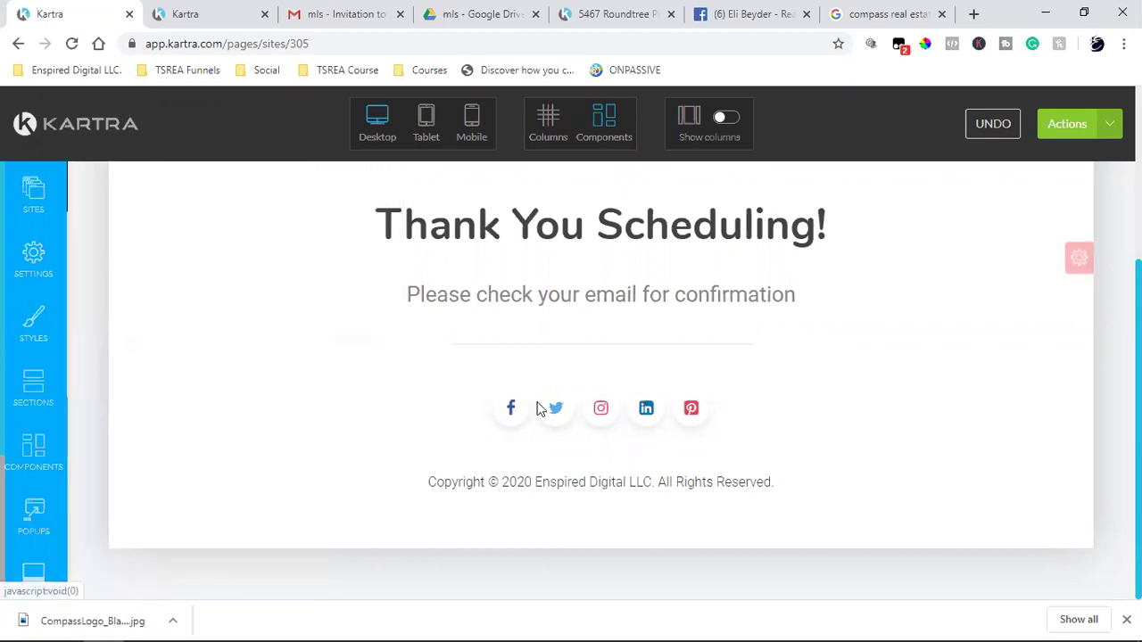
click(615, 13)
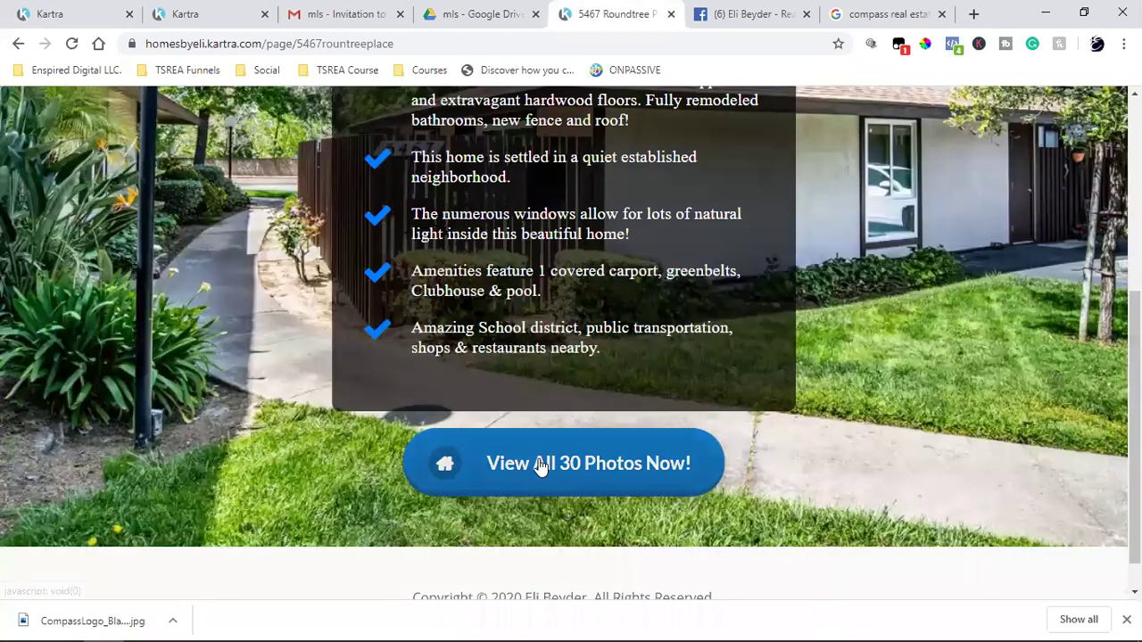
scroll(505, 529, down, 1)
triple_click(437, 556)
right_click(436, 556)
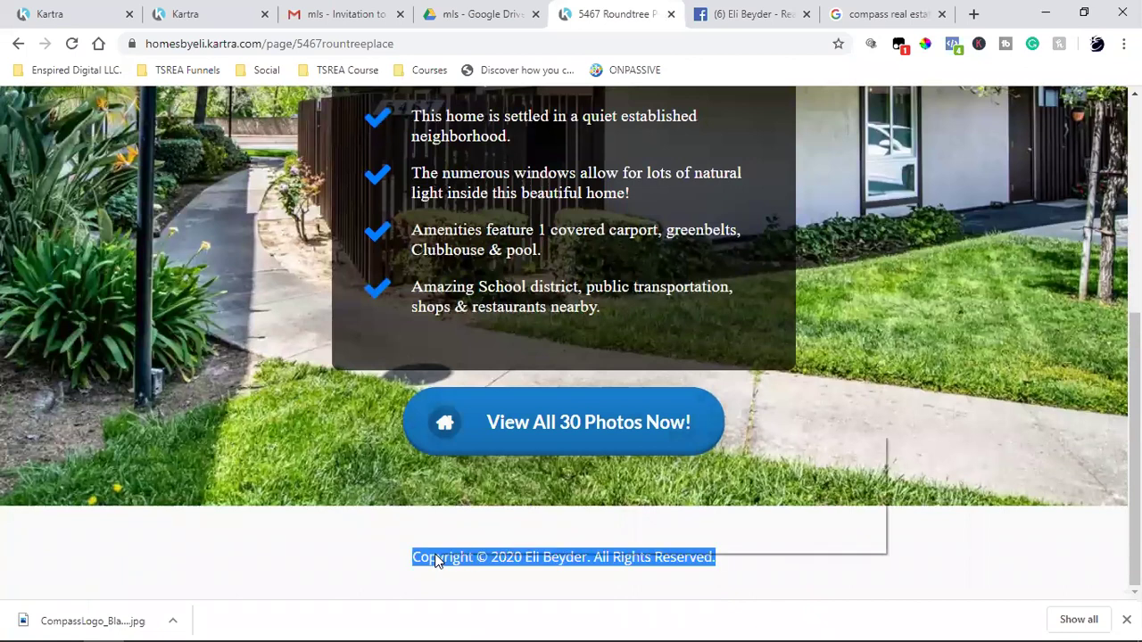
click(505, 447)
Step: Paste the realtor's copyright line over the Enspired Digital LLC footer text
click(80, 13)
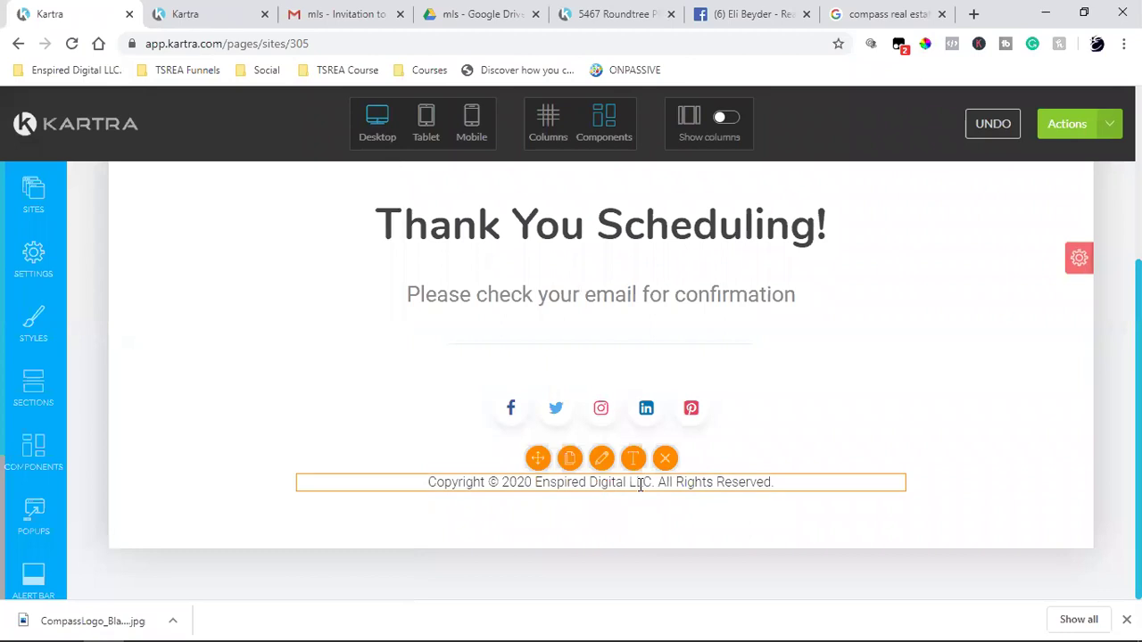
click(647, 459)
click(548, 483)
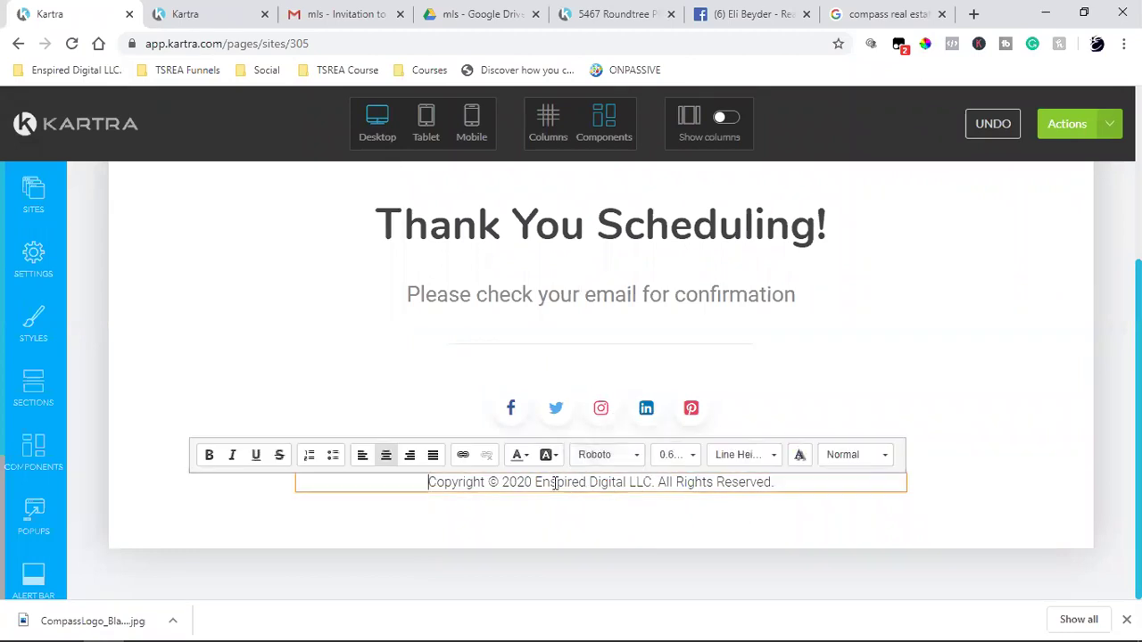
triple_click(555, 482)
key(ctrl+v)
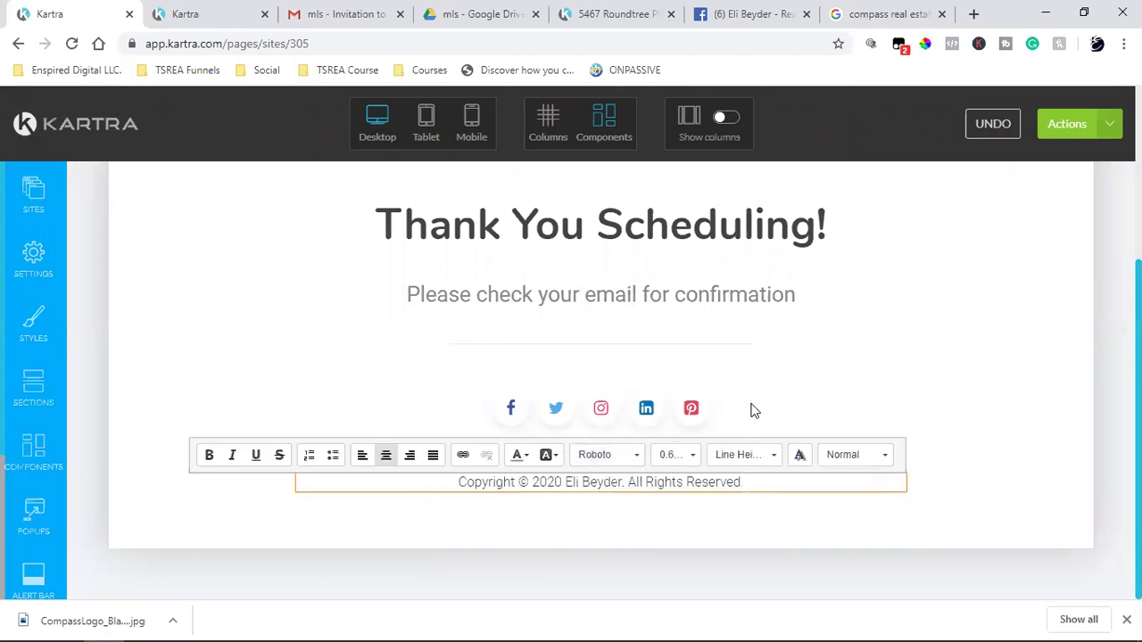
Step: Save the TY For Scheduling page's progress via Actions
scroll(830, 408, up, 3)
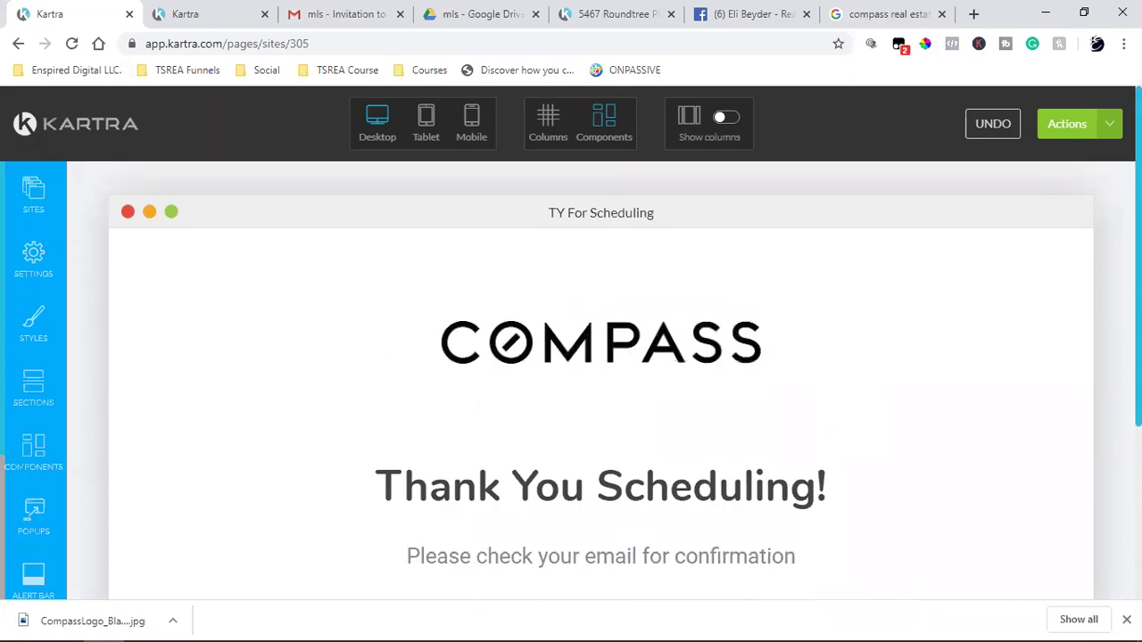
click(1103, 132)
click(1019, 194)
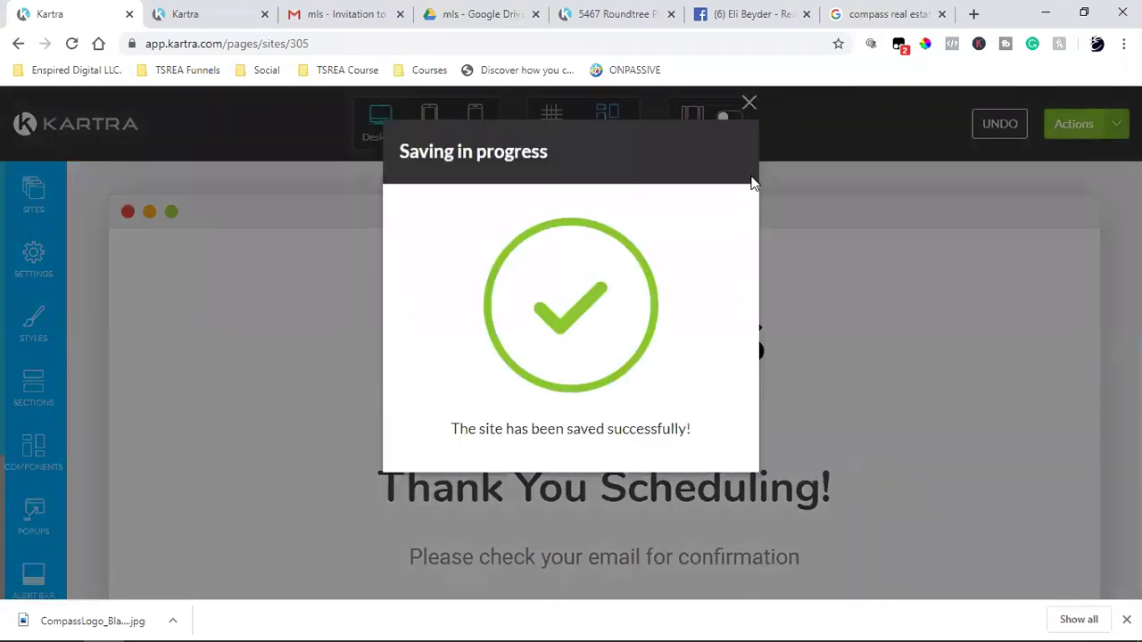
click(749, 105)
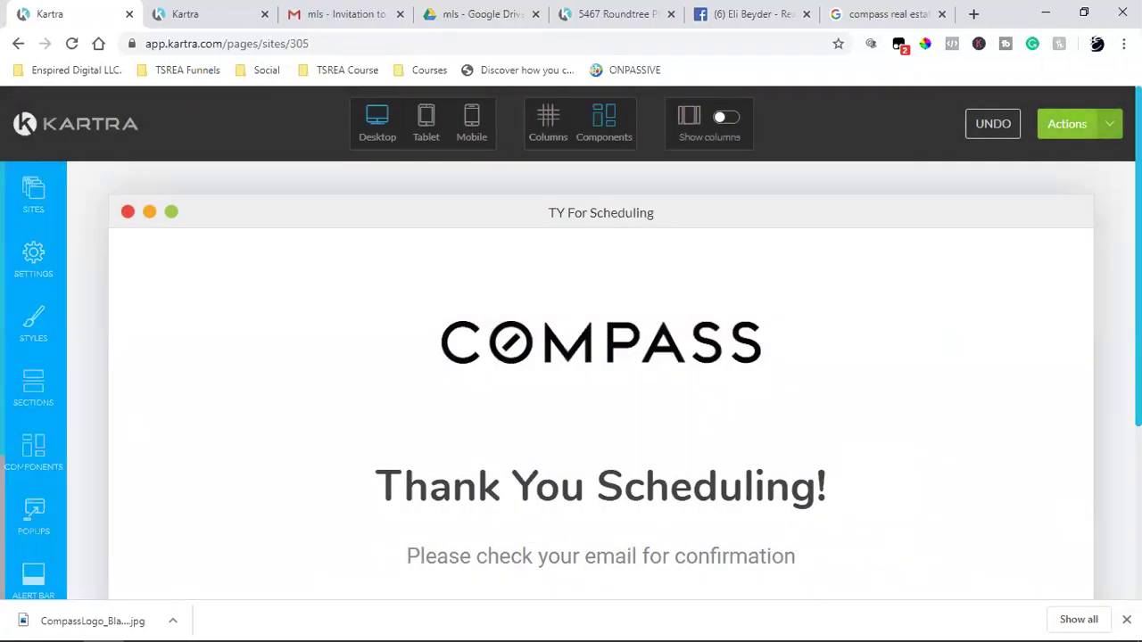
click(1126, 619)
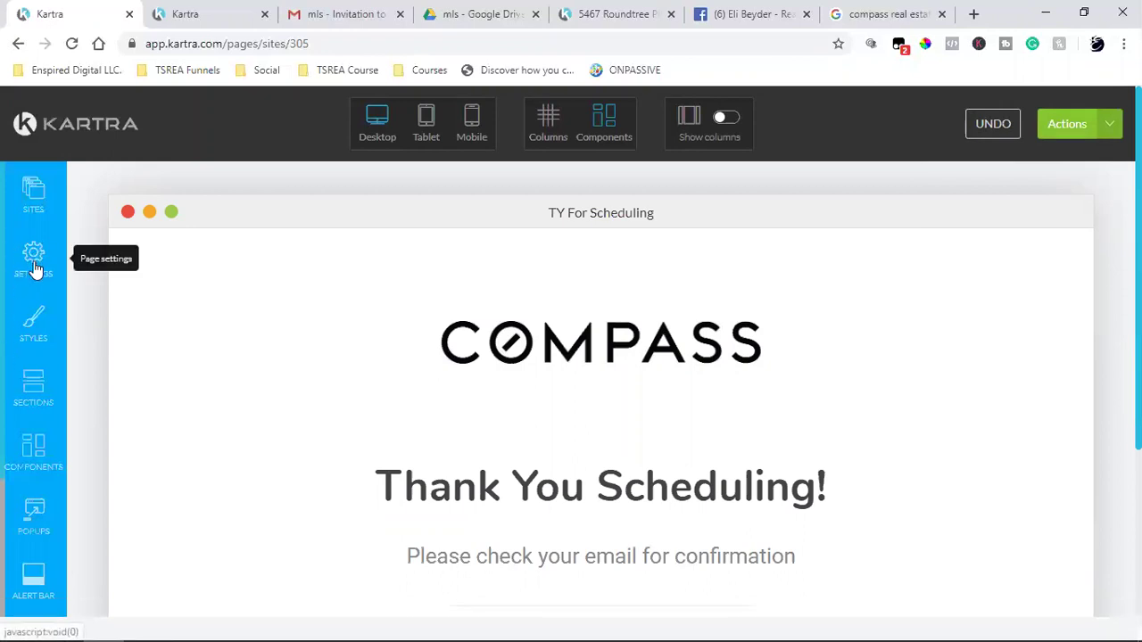
click(34, 264)
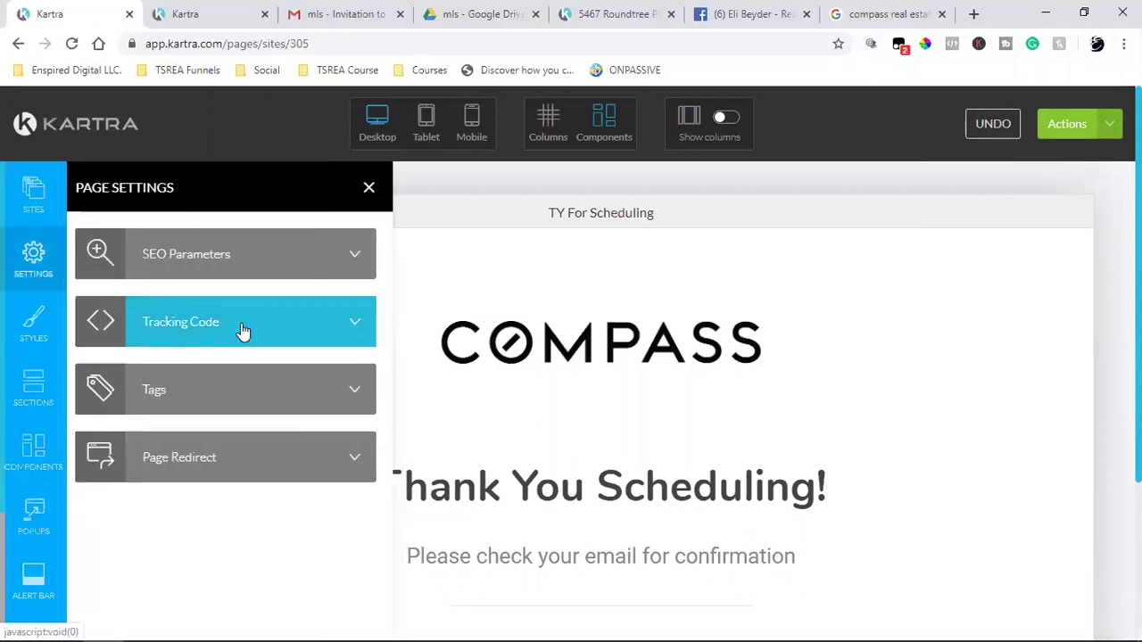
click(241, 330)
scroll(237, 377, down, 3)
click(267, 480)
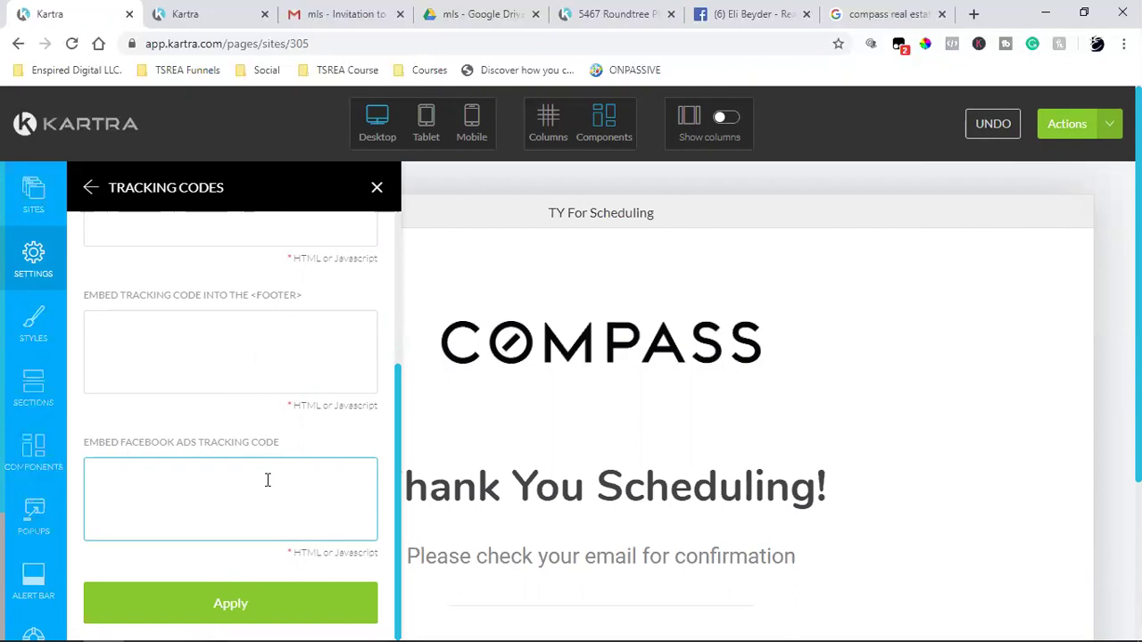
click(615, 13)
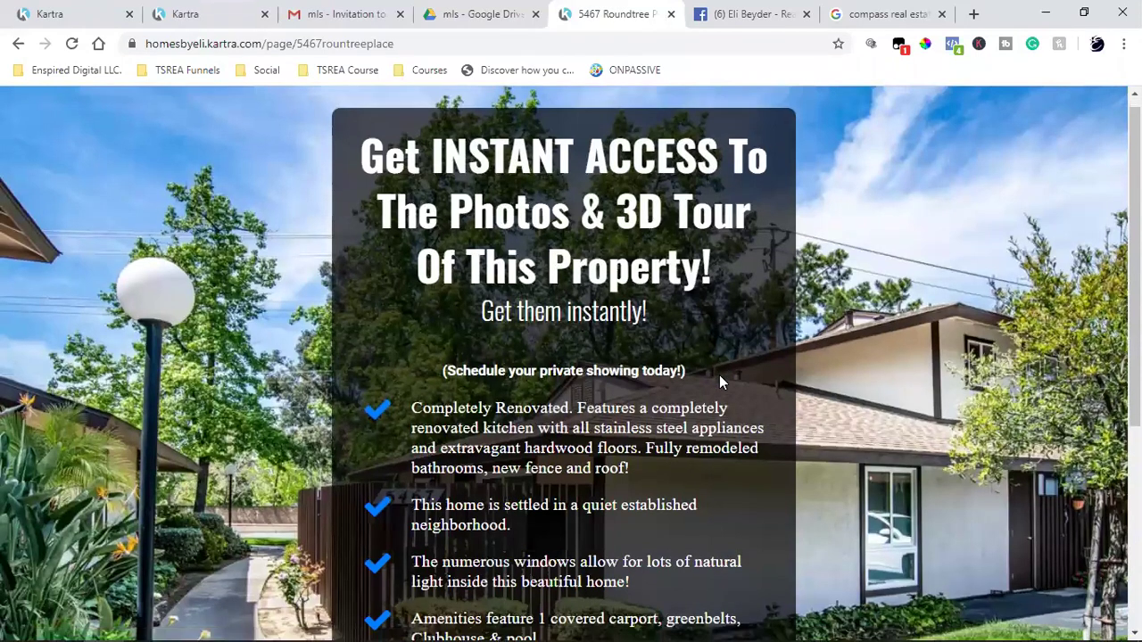
Step: Submit a test request on the View All Photos Now form with a corrected e-mail
scroll(721, 382, down, 4)
click(571, 462)
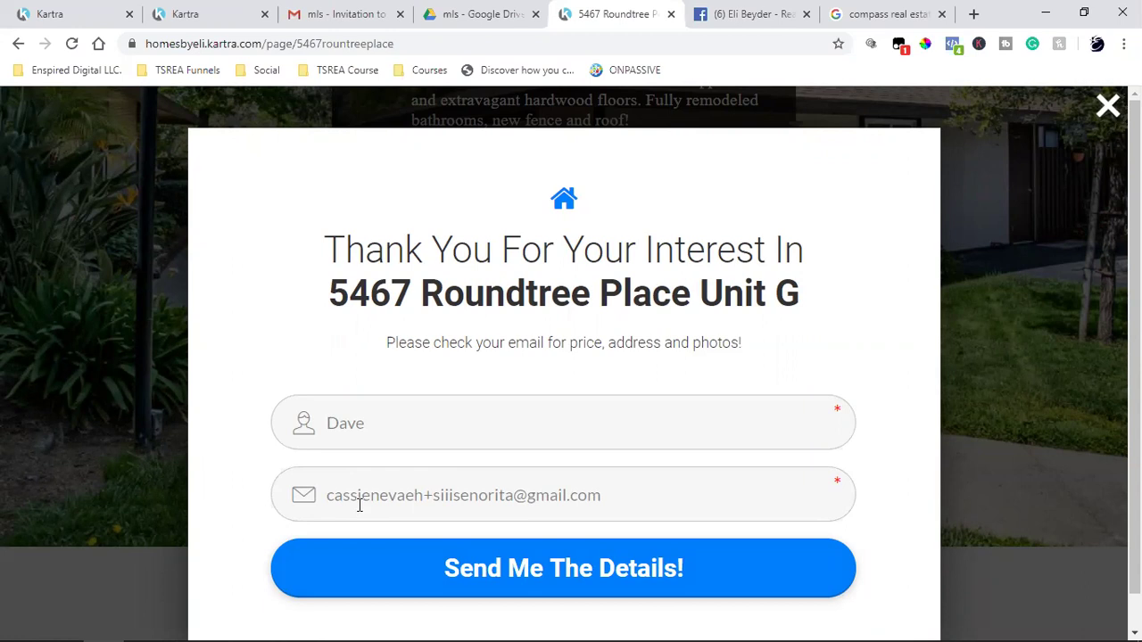
key(BackSpace)
key(BackSpace)
key(BackSpace)
key(BackSpace)
click(387, 566)
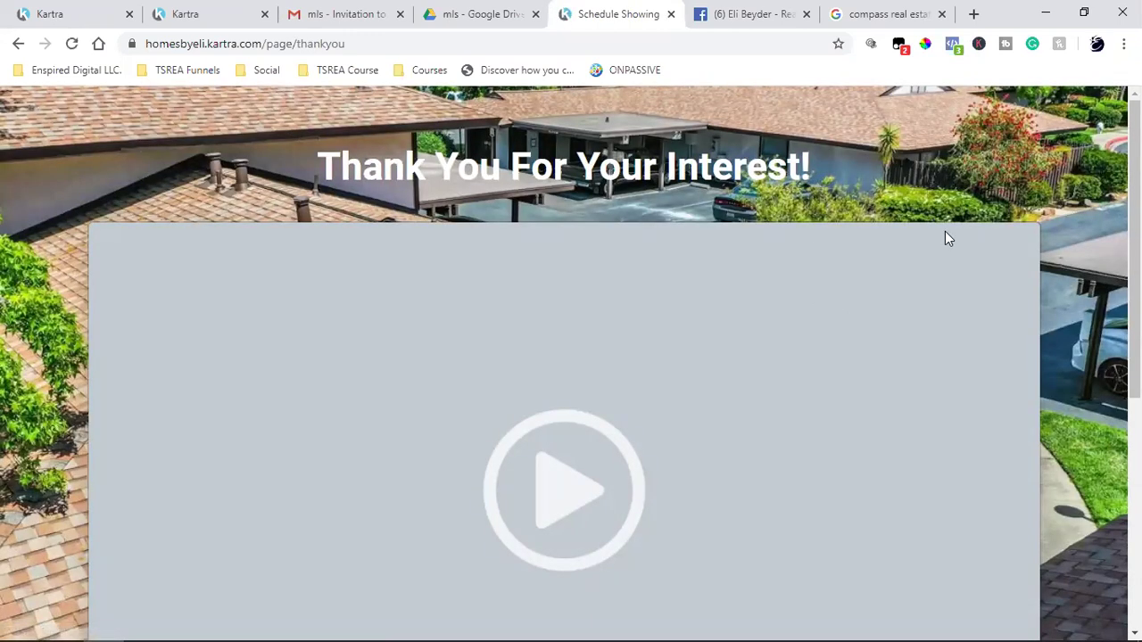
Step: Inspect the Thank You For Your Interest page address, then return to the Kartra editor
click(240, 42)
click(182, 45)
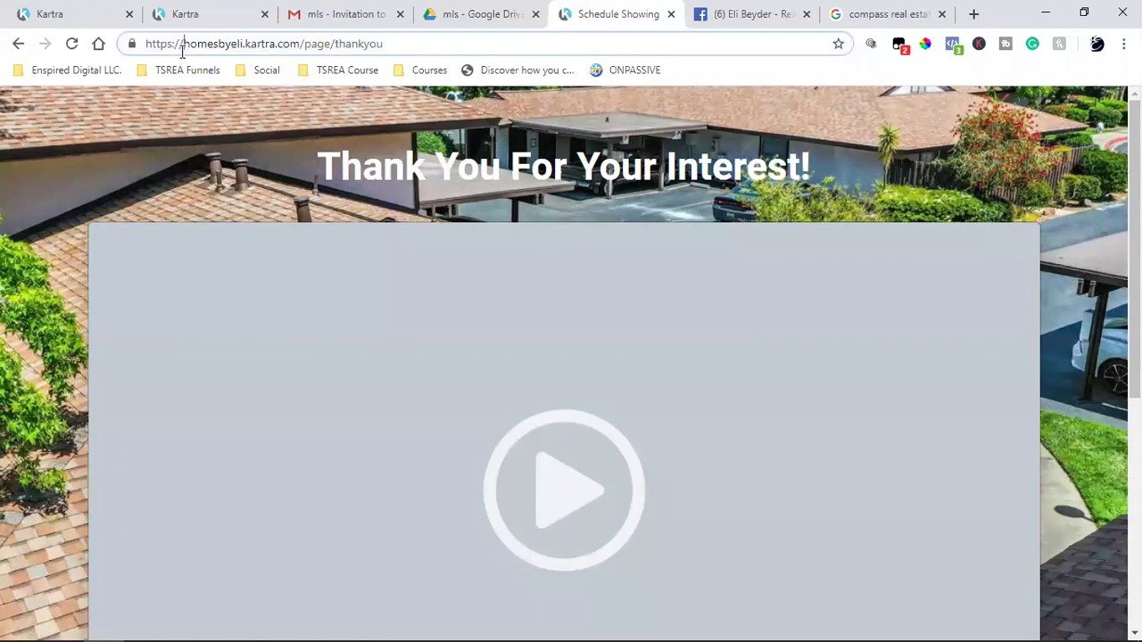
drag(182, 44, 718, 75)
scroll(1053, 514, down, 5)
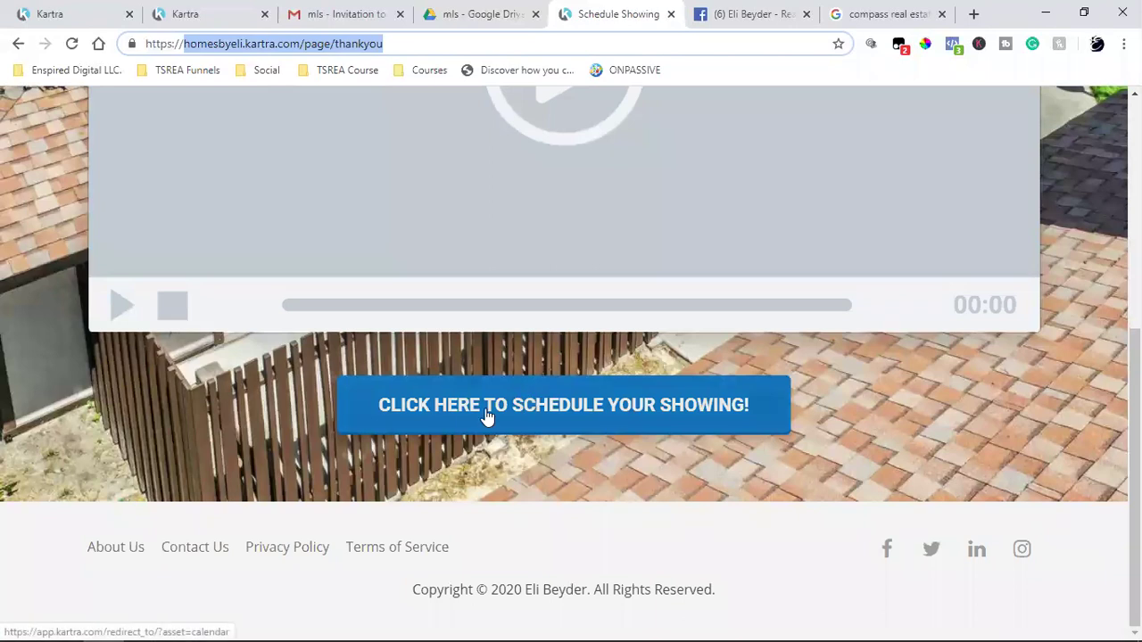
click(55, 14)
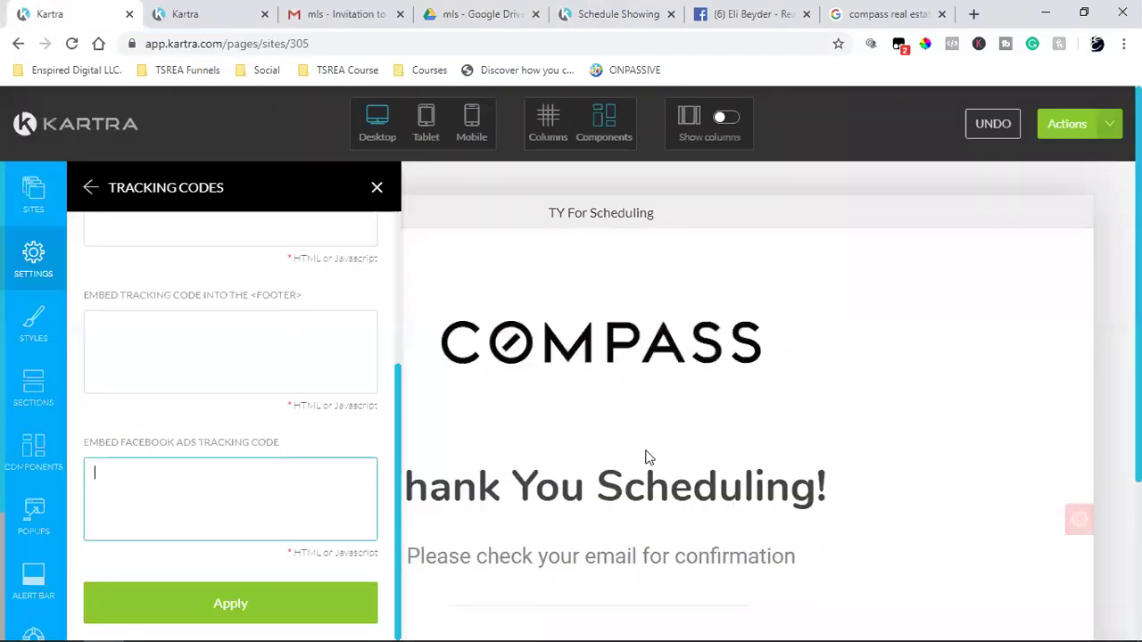
Step: Save progress and publish the TY For Scheduling page live
click(1106, 129)
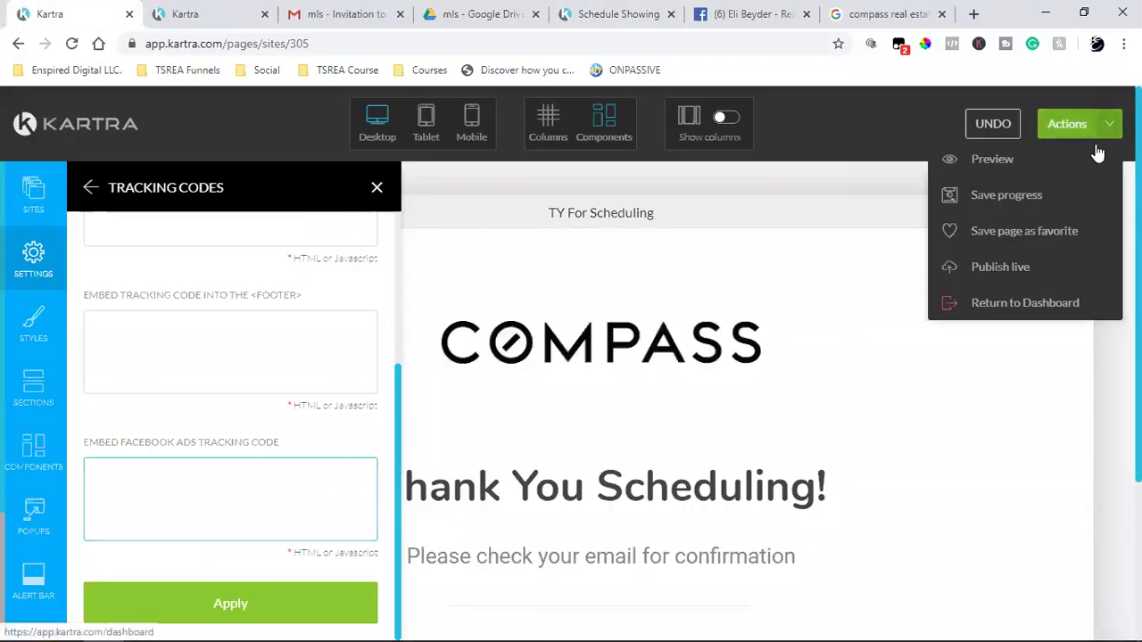
click(1008, 195)
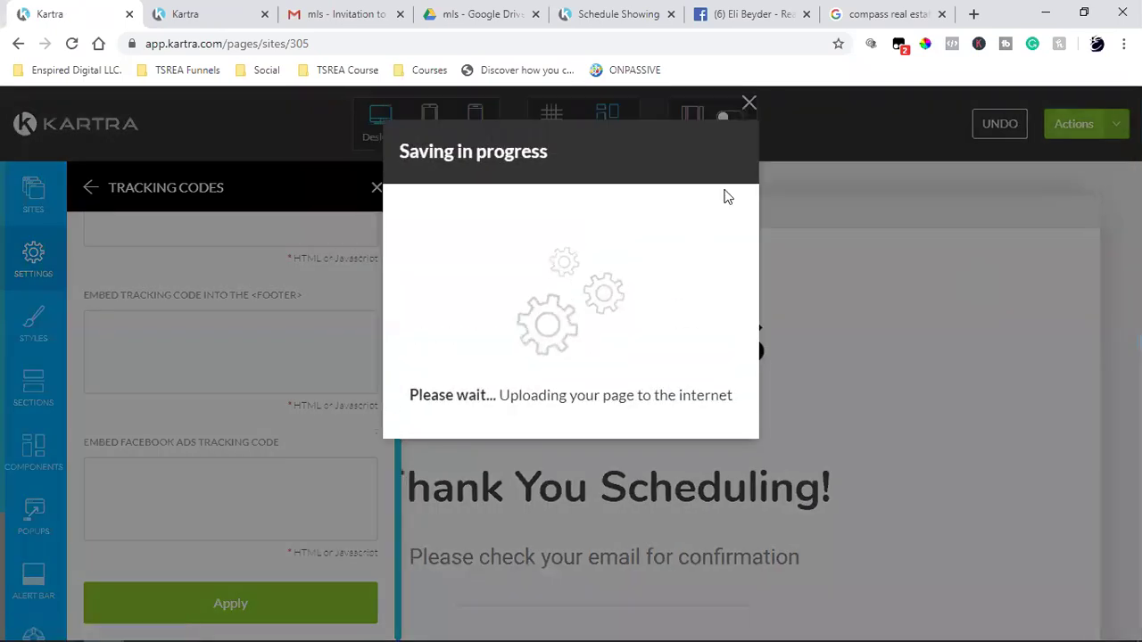
click(749, 105)
click(1071, 123)
click(1007, 272)
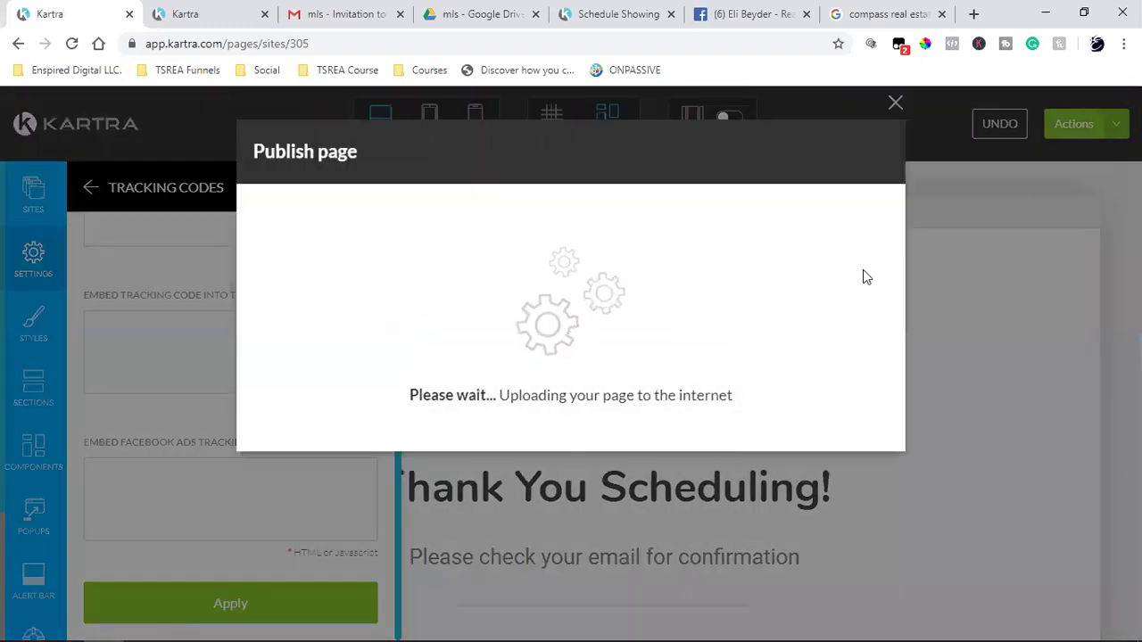
click(864, 151)
Step: Exit the editor back to the Pages dashboard
click(1103, 123)
click(1000, 312)
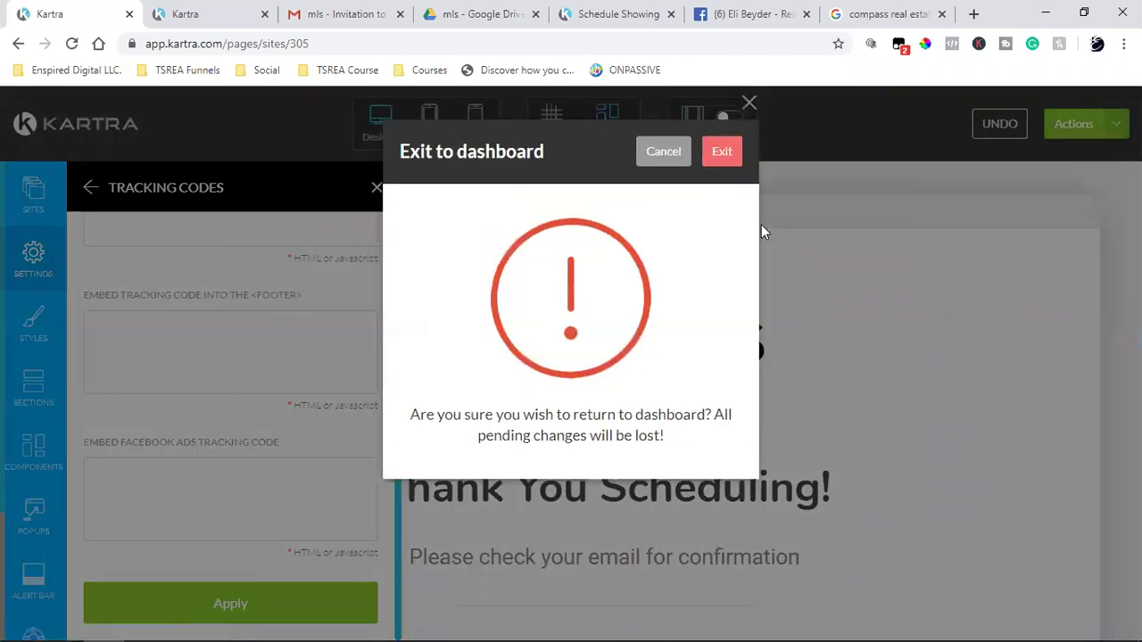
click(724, 155)
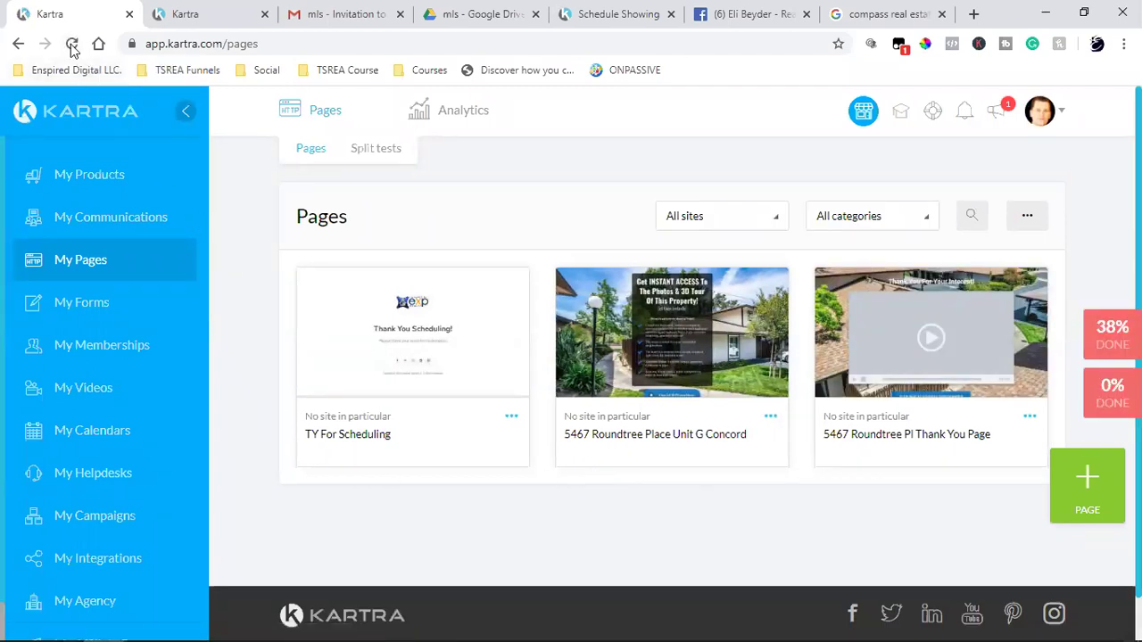
Step: Filter the Pages list to Listing Funnel, go to My Calendars, and close the duplicate tab
click(72, 49)
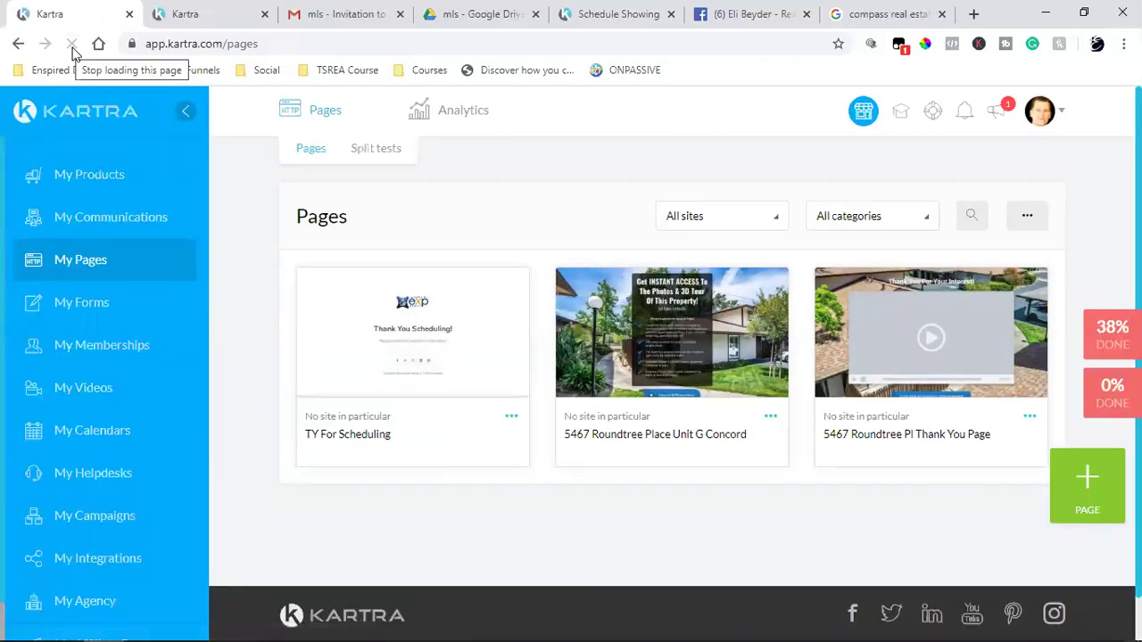
click(72, 45)
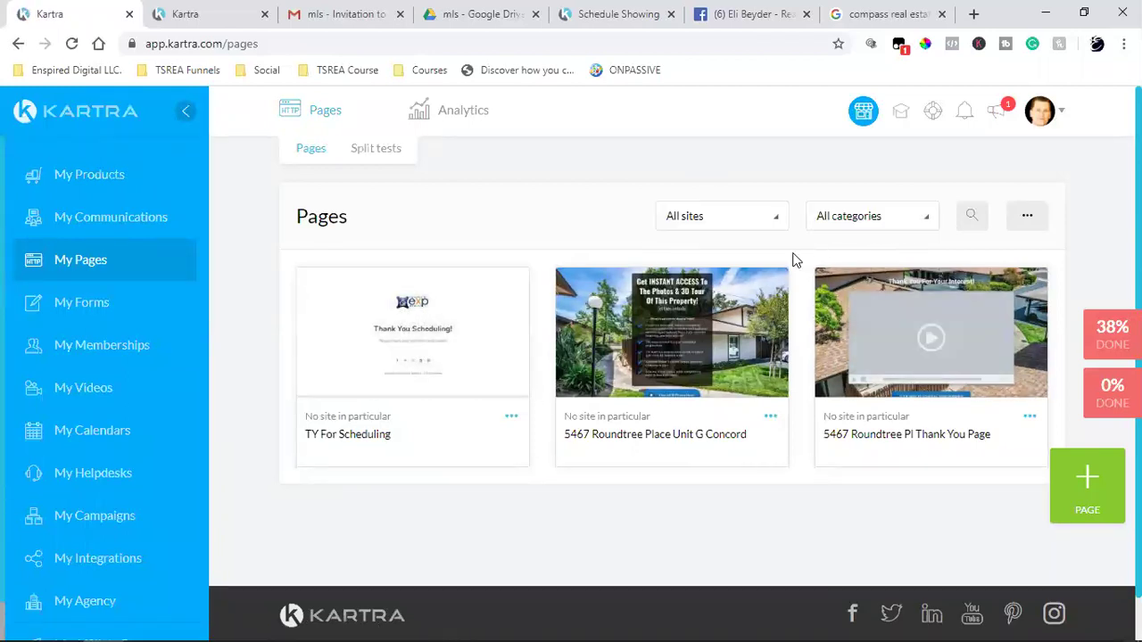
click(880, 223)
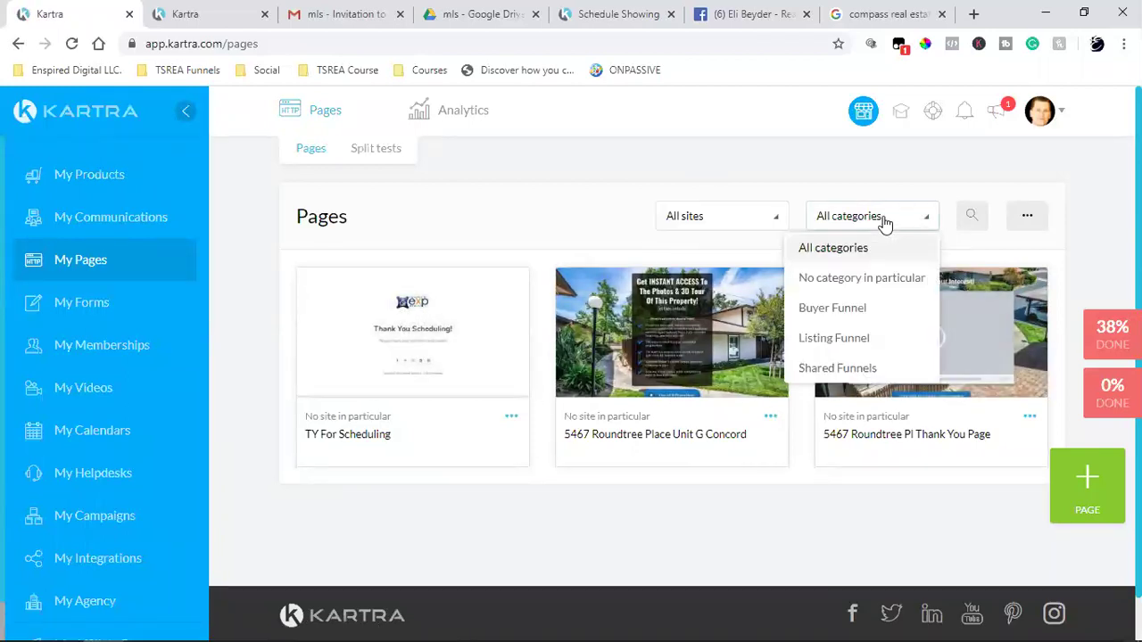
click(835, 338)
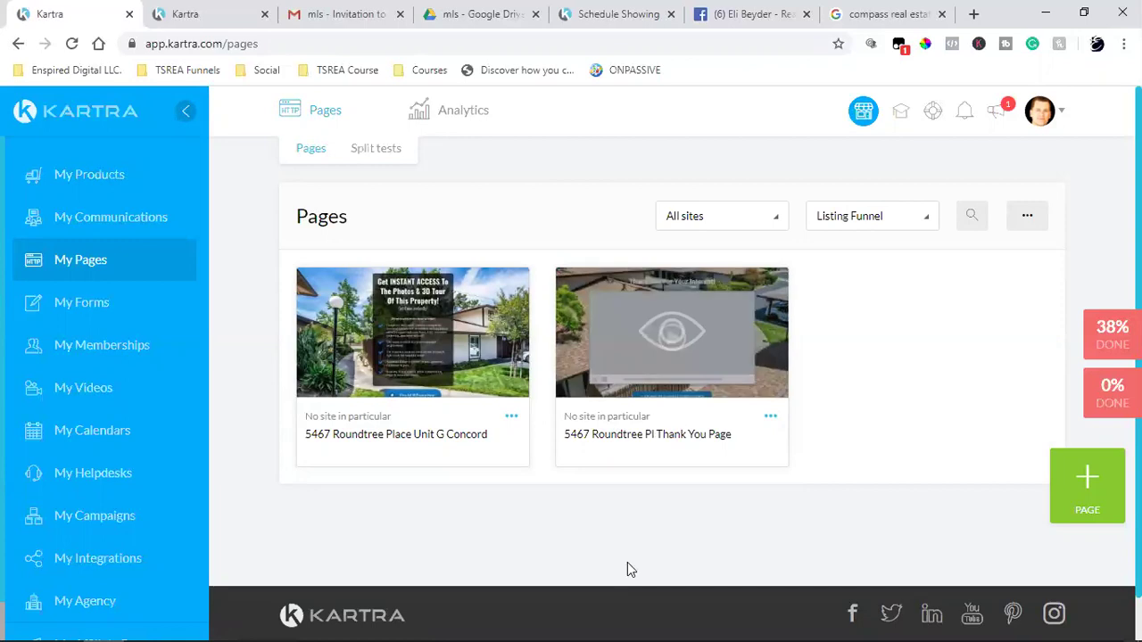
click(90, 432)
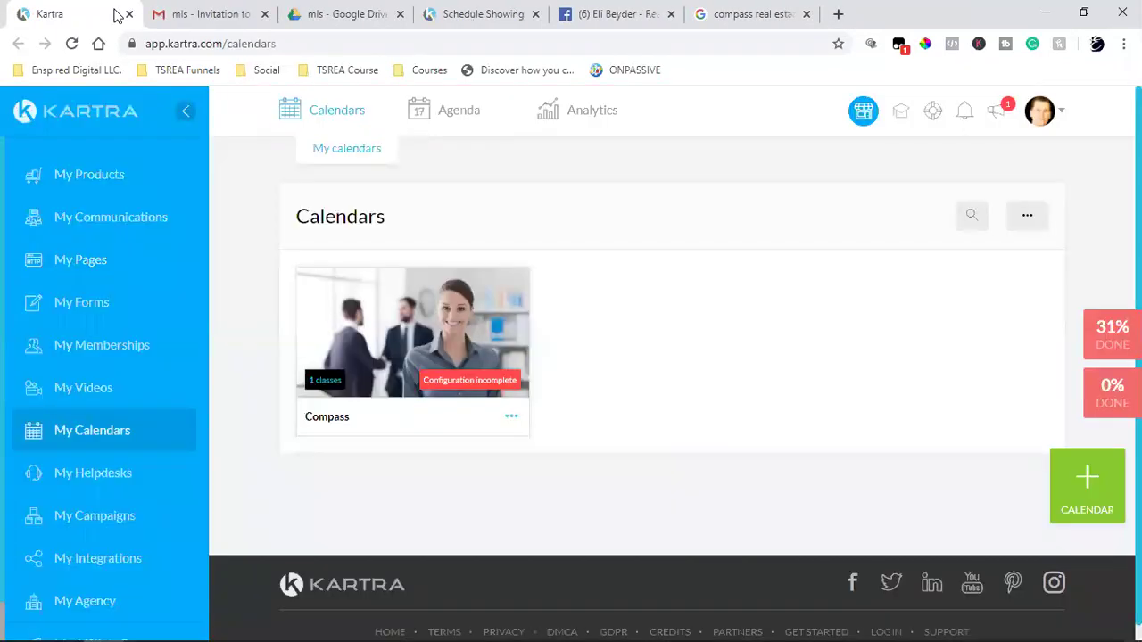
click(130, 15)
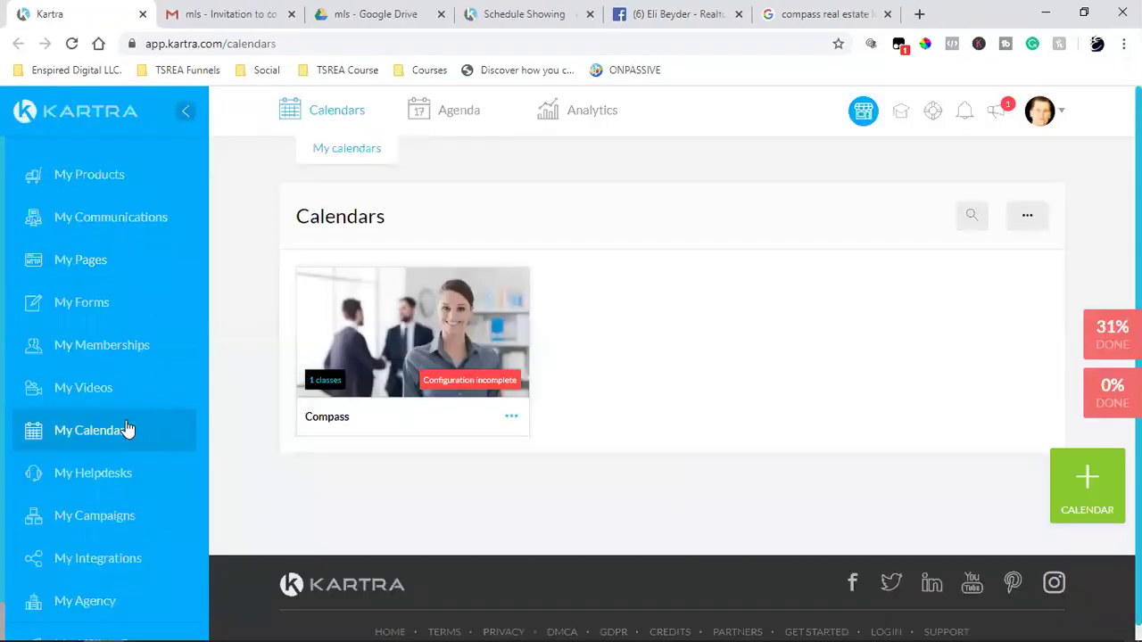
click(89, 435)
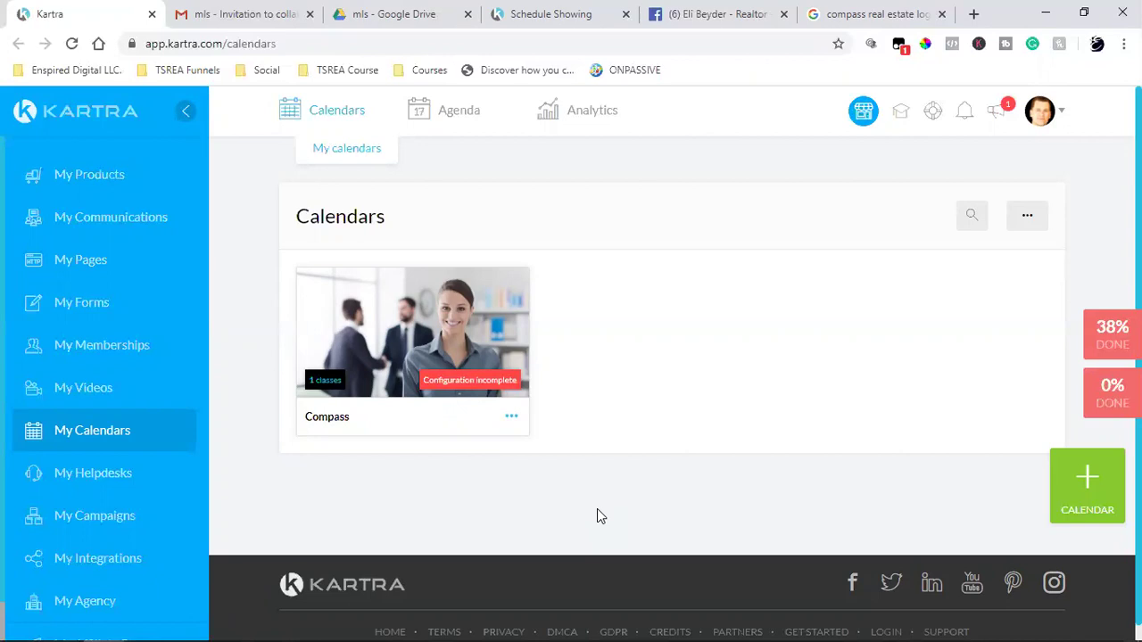
Step: Open the Compass calendar for editing from its card's options menu
click(513, 416)
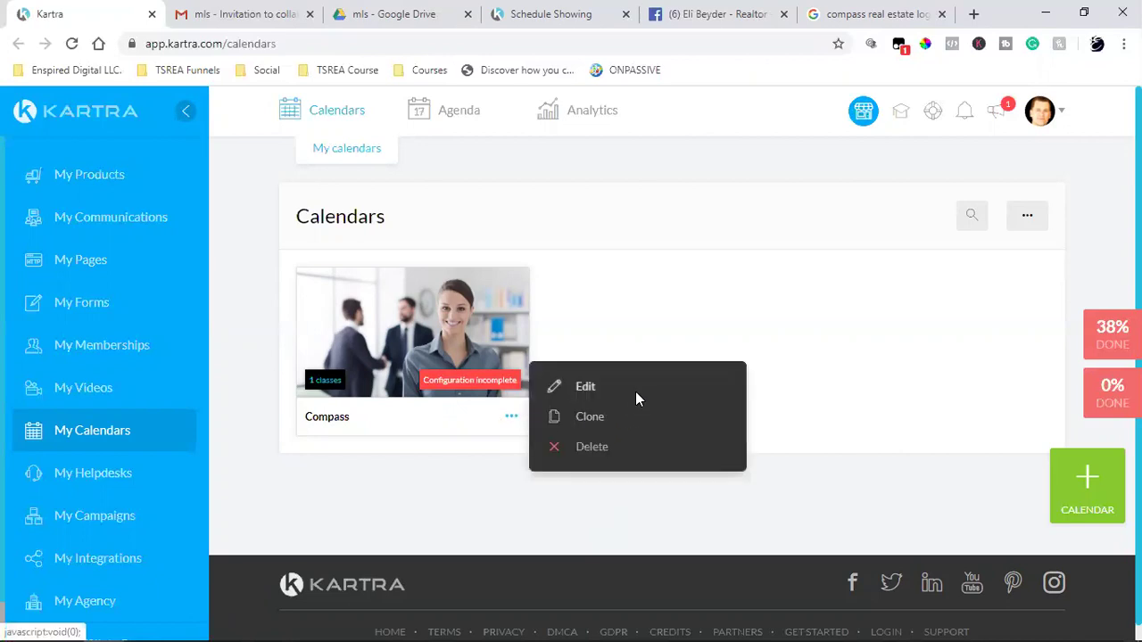
click(636, 391)
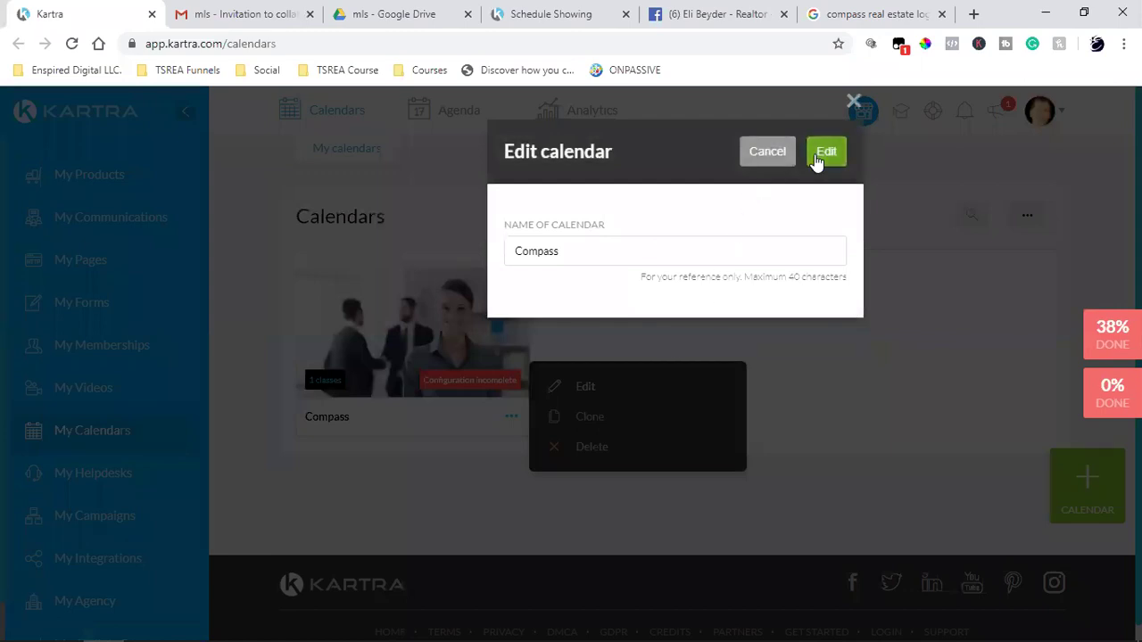
click(814, 156)
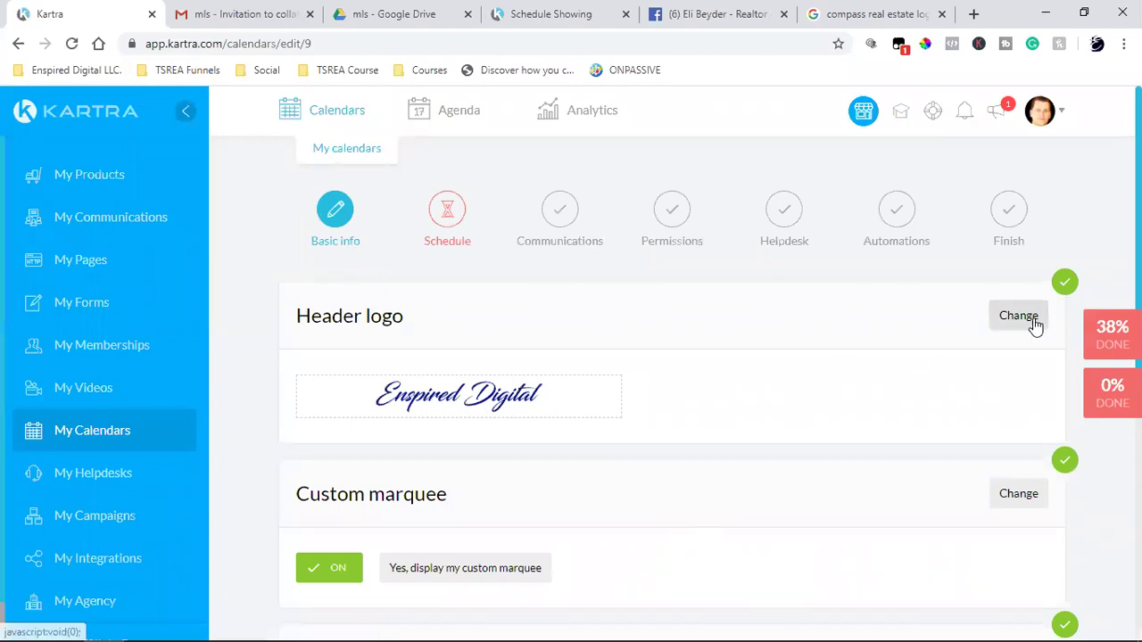
Step: Upload CompassLogo_Black as the header logo and save it
click(1030, 321)
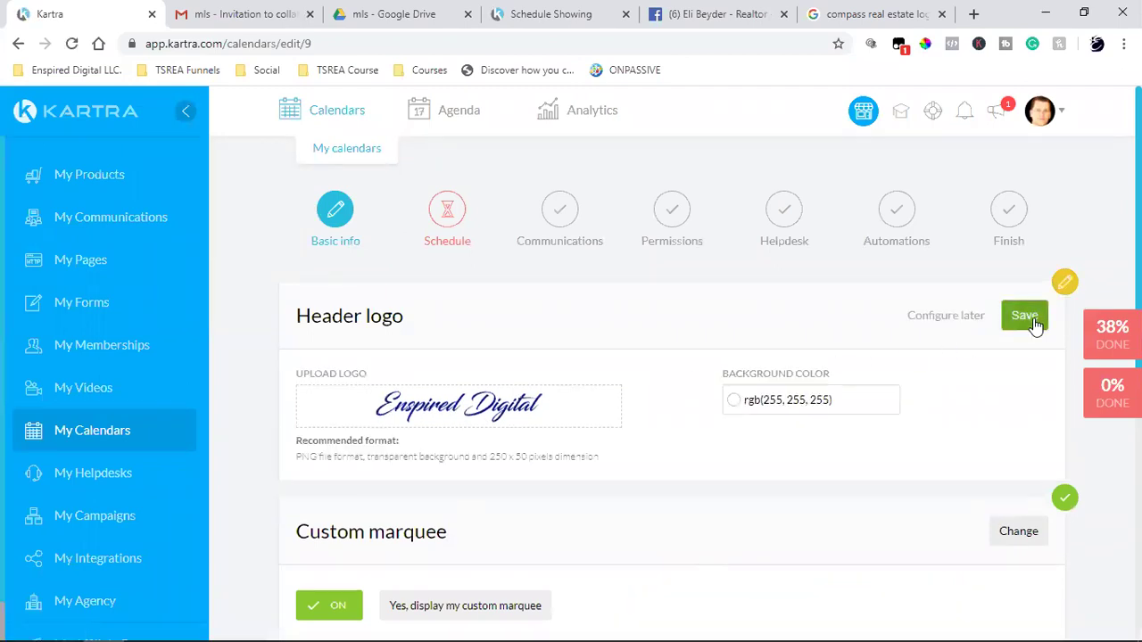
click(450, 409)
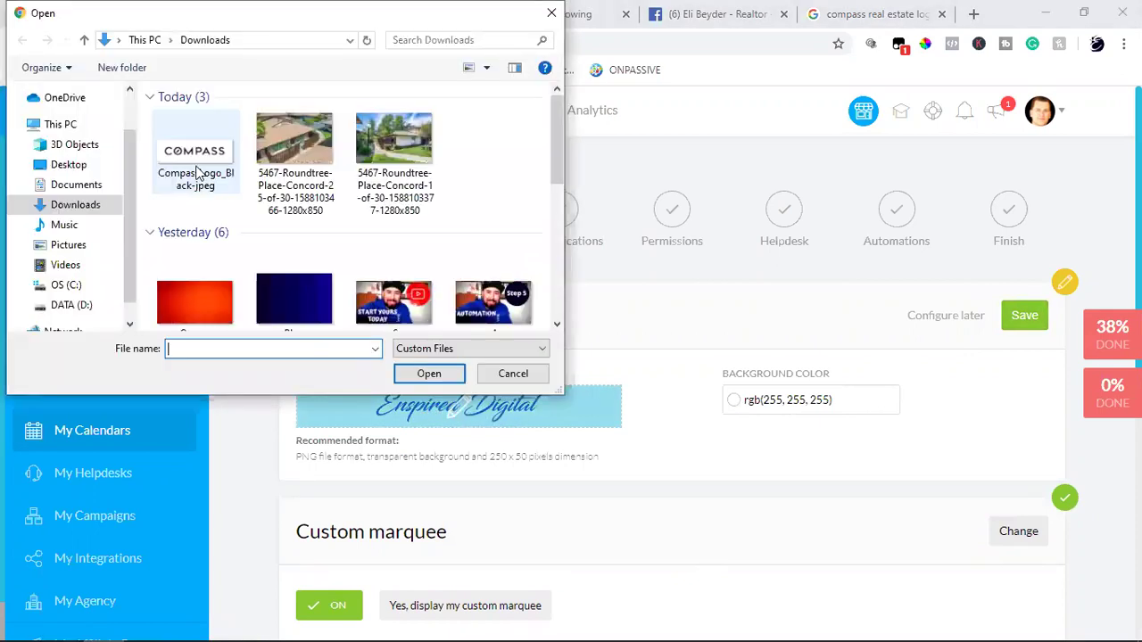
click(199, 171)
click(420, 373)
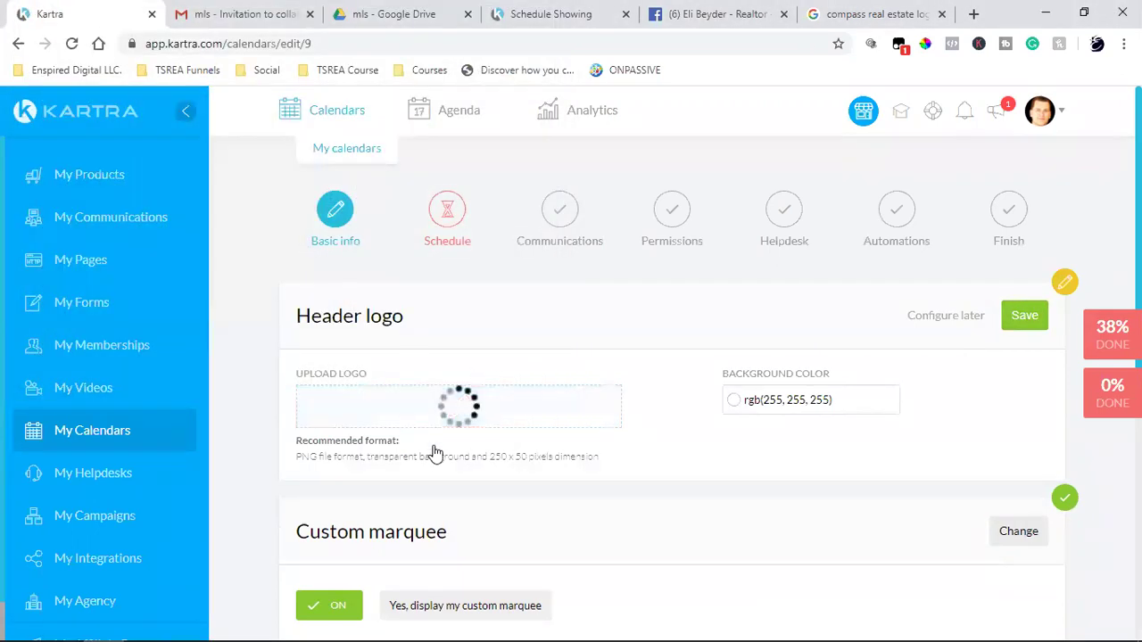
click(1026, 321)
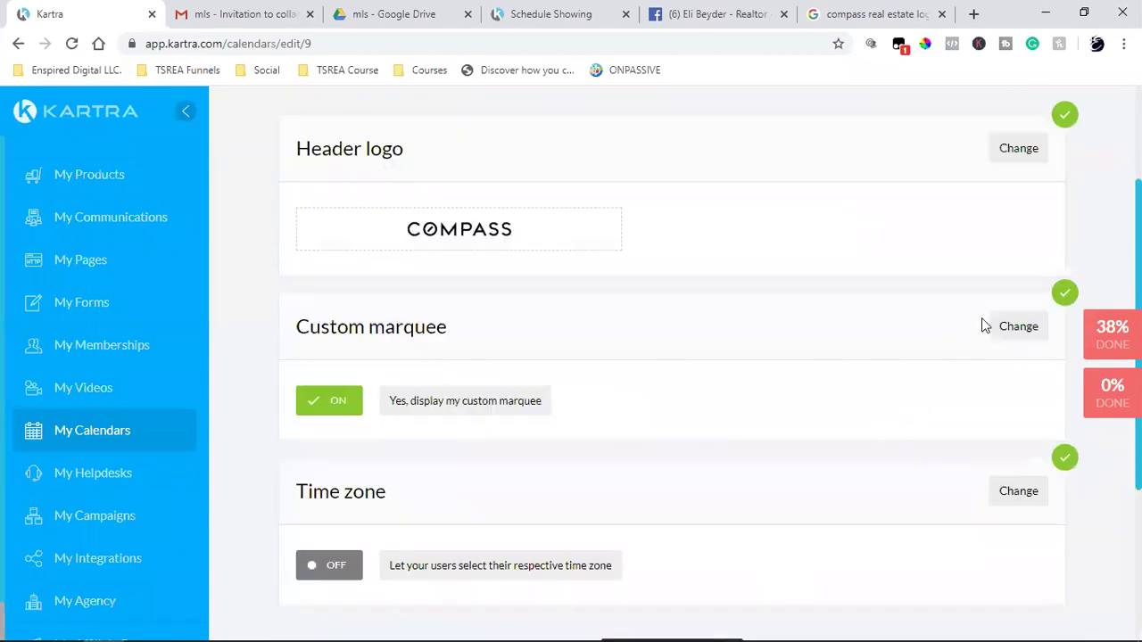
click(1035, 326)
Step: Cycle the Custom marquee images to the photo of a person typing at a laptop
scroll(738, 370, down, 4)
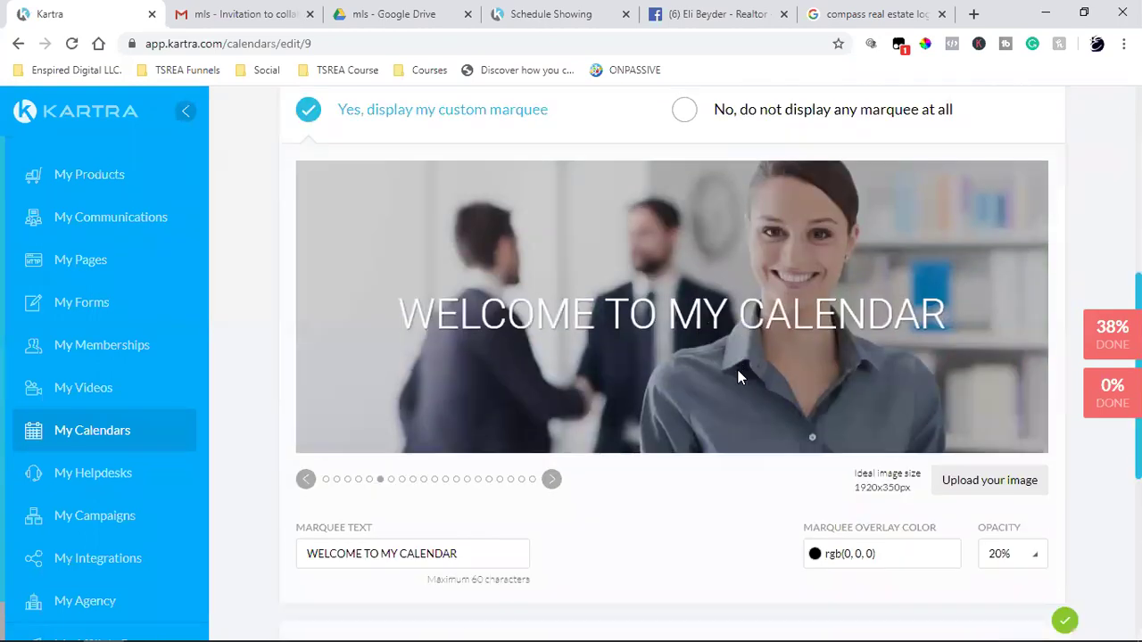
click(551, 479)
click(552, 479)
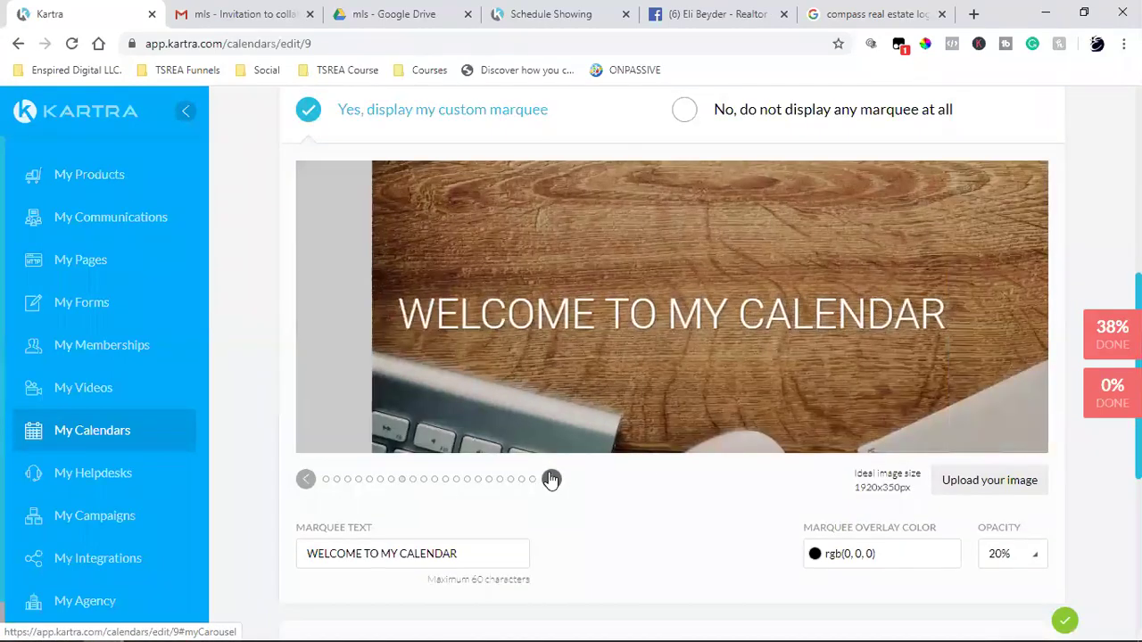
click(551, 479)
click(551, 479)
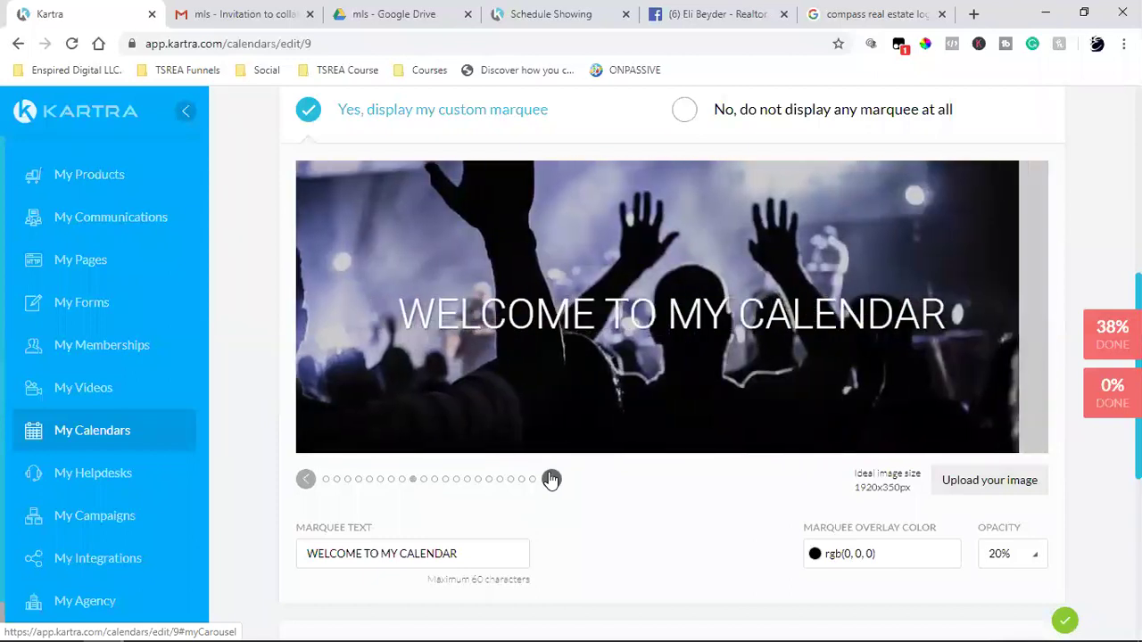
click(552, 479)
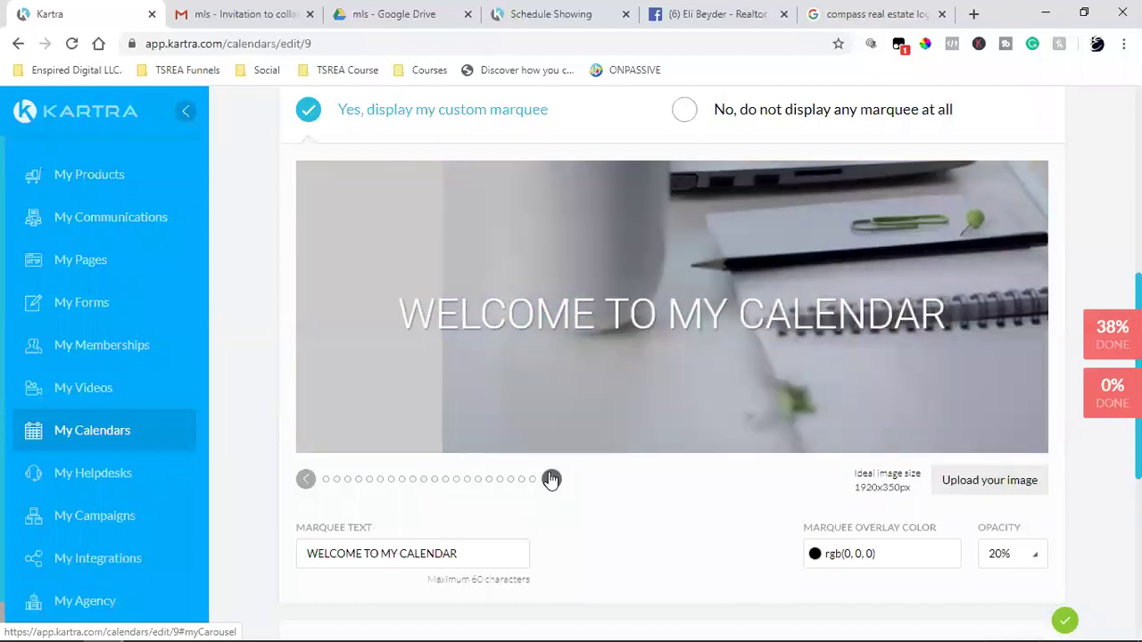
click(551, 479)
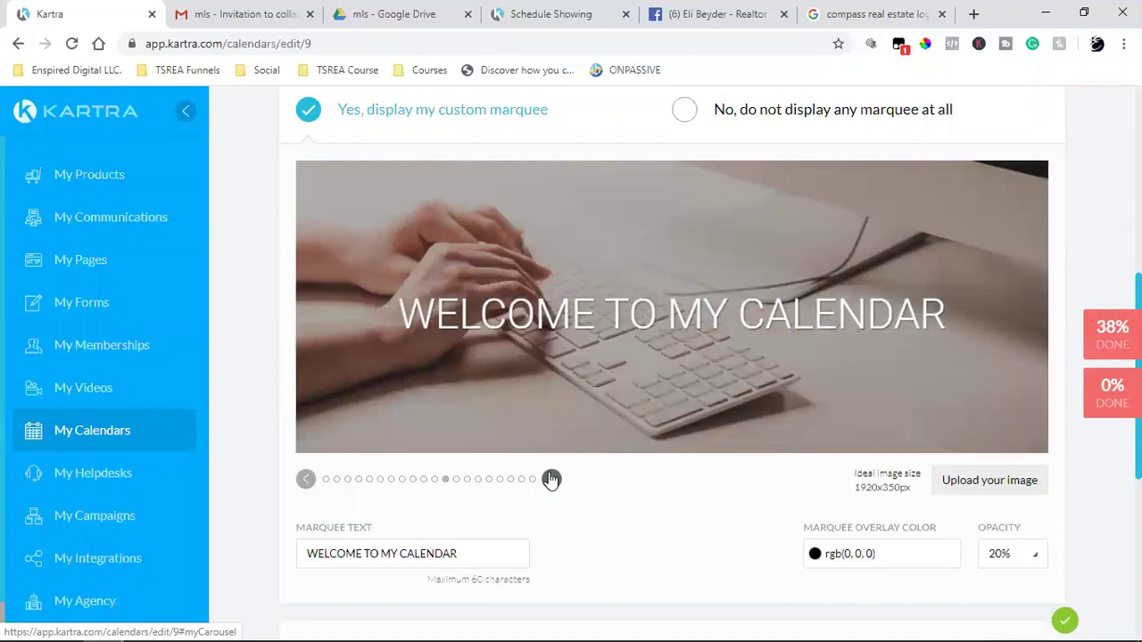
click(552, 479)
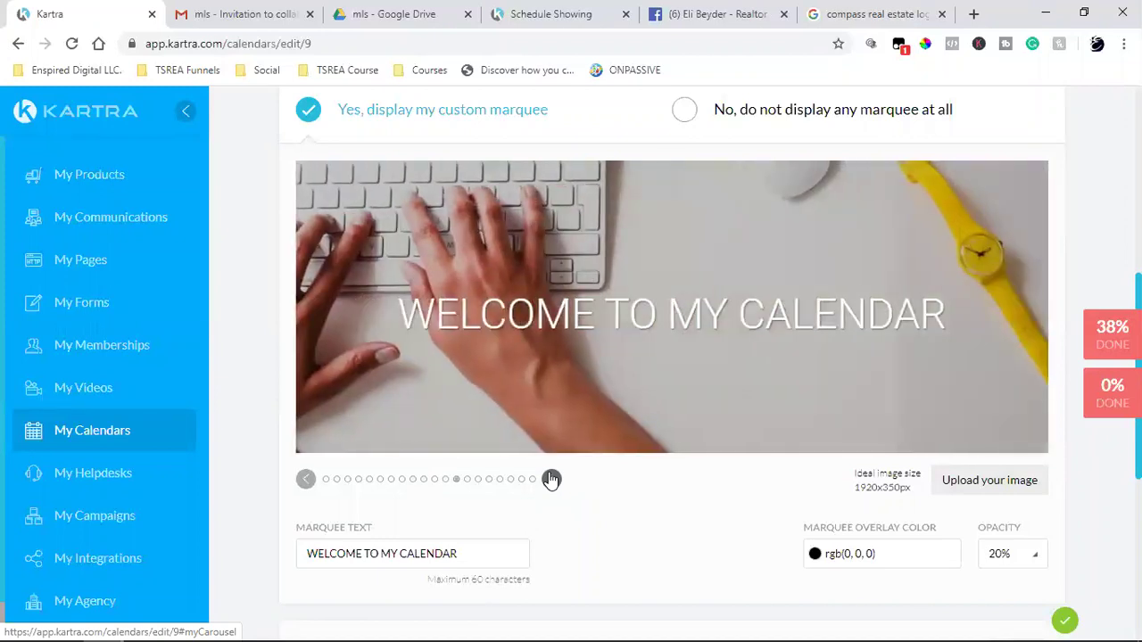
click(551, 479)
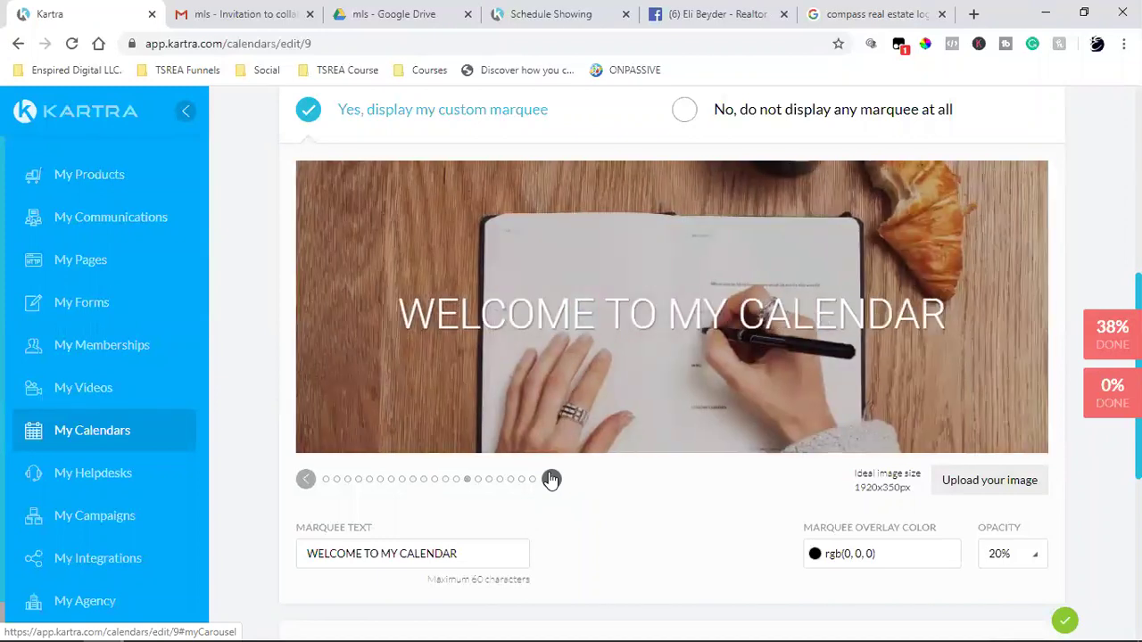
click(551, 479)
click(551, 479)
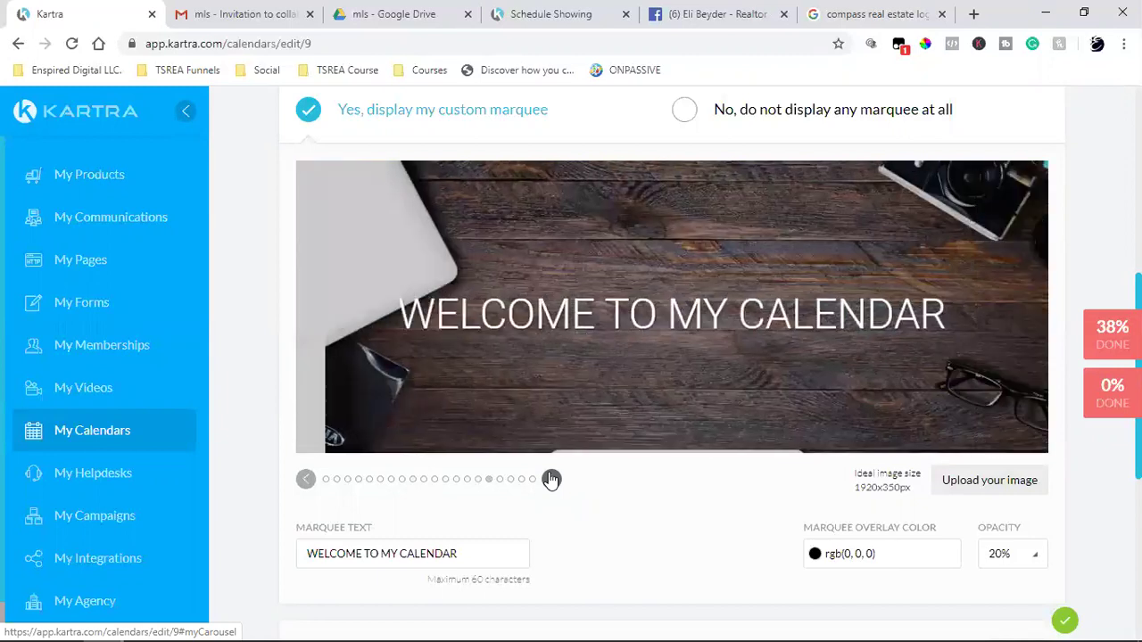
click(551, 479)
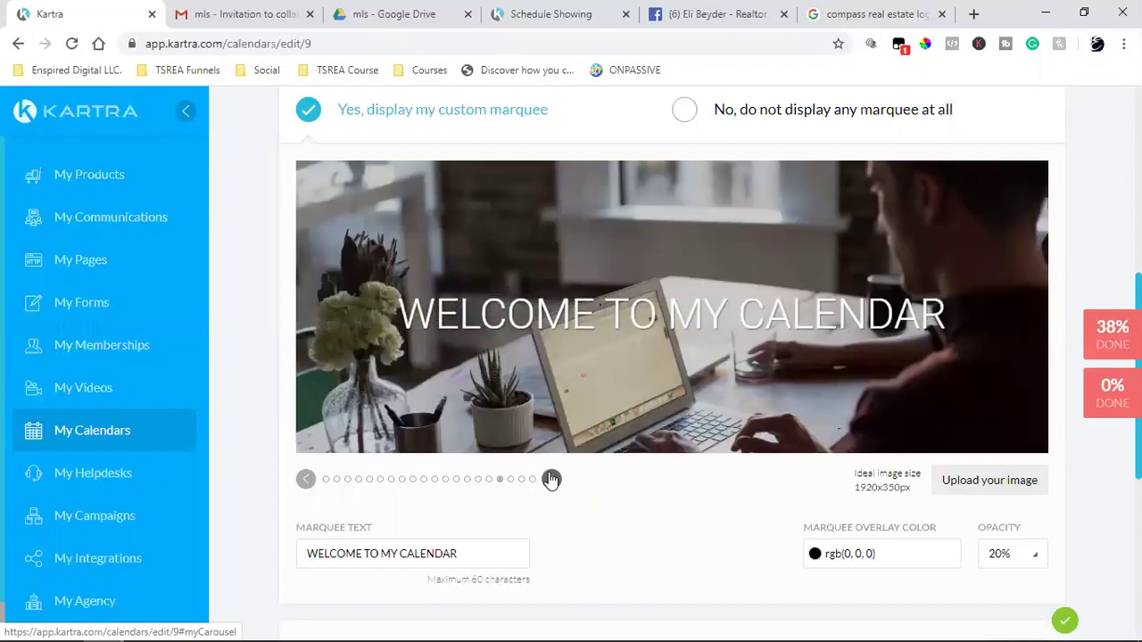
click(552, 479)
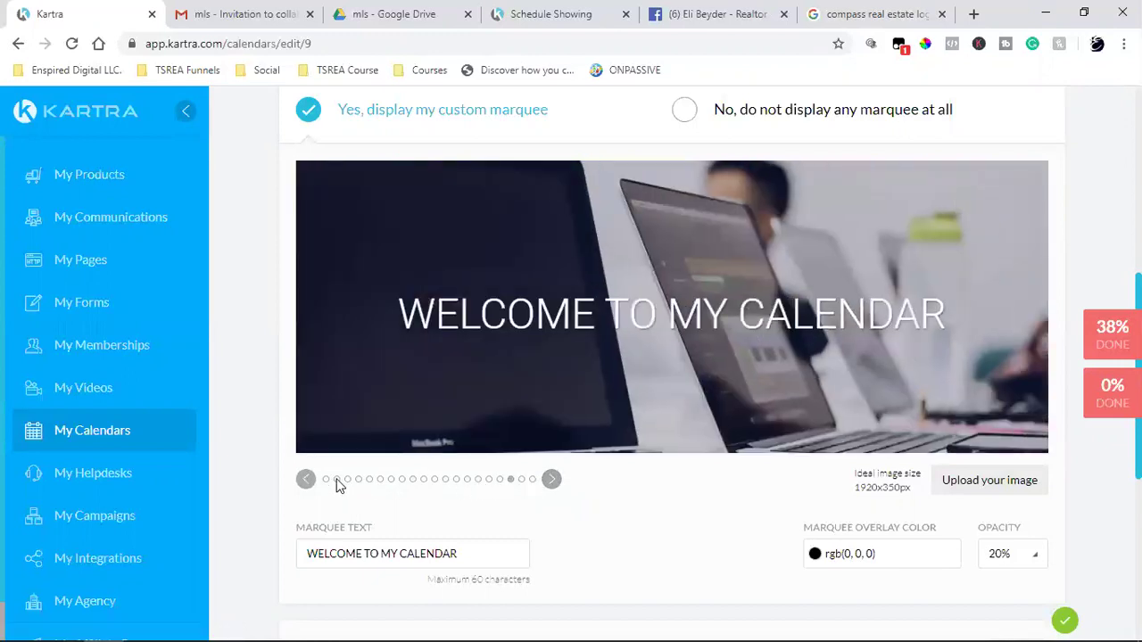
click(306, 479)
scroll(390, 415, down, 2)
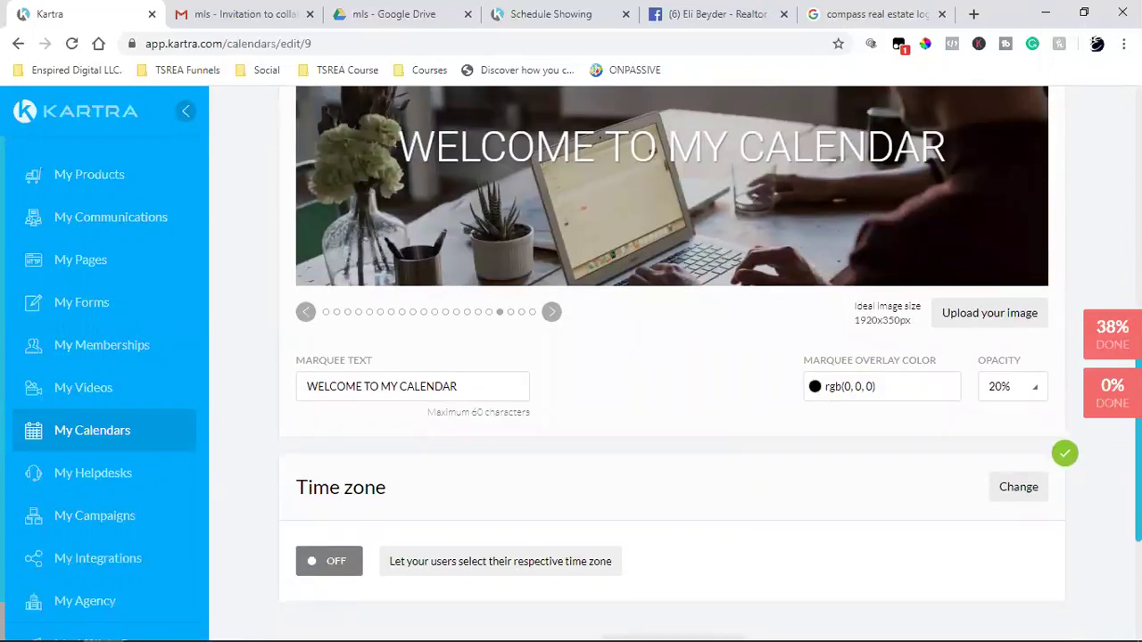
Step: Open the Social Media Strategy Call booking page from the Enspired Digital bookmarks
click(973, 14)
click(70, 69)
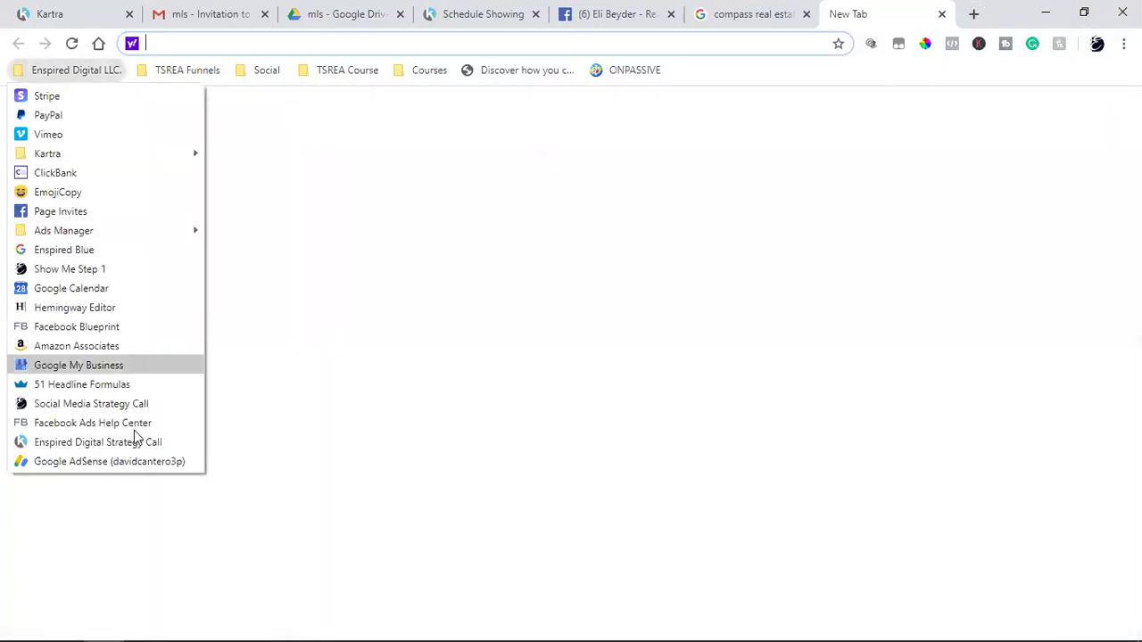
click(125, 404)
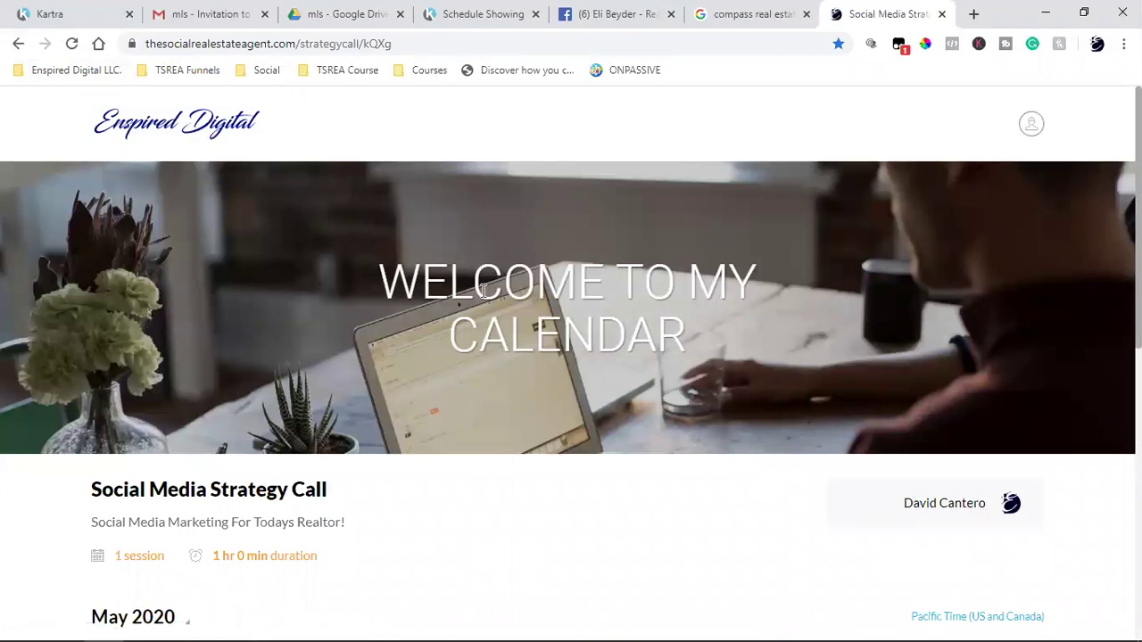
drag(421, 284, 888, 384)
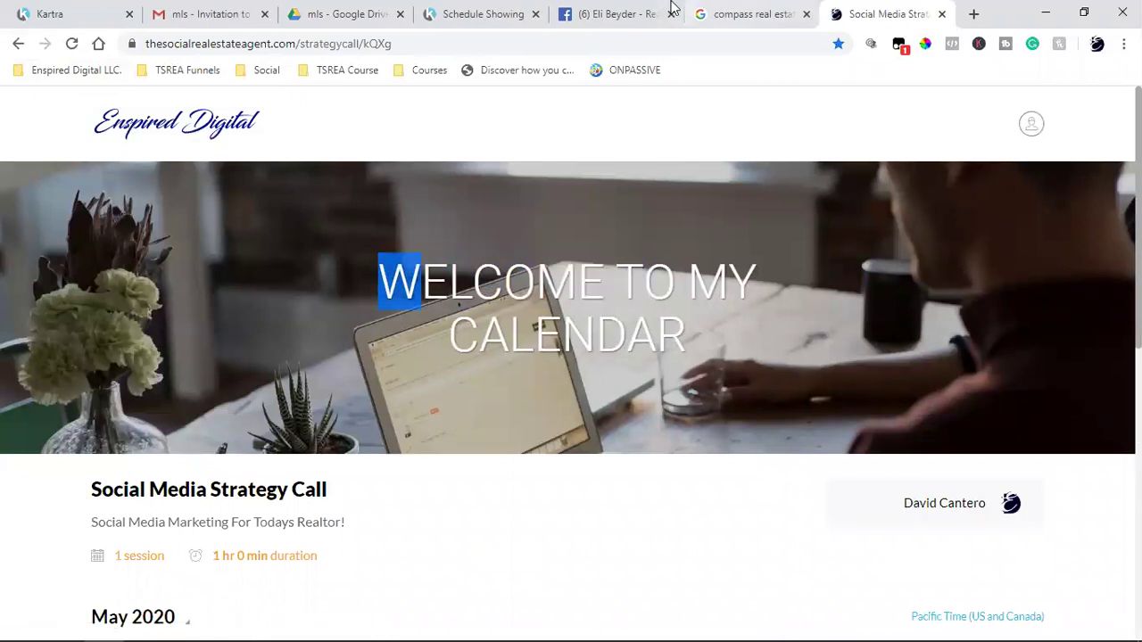
Step: Compare the 'WELCOME TO MY CALENDAR' marquee text with the booking page's heading and subtitle
click(85, 11)
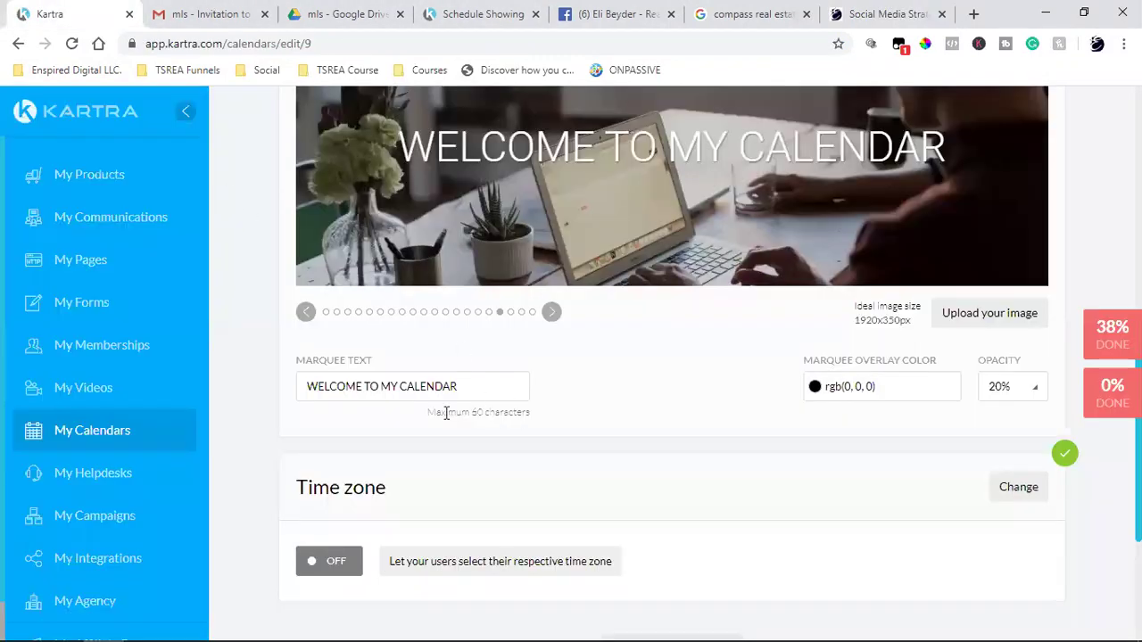
triple_click(414, 390)
double_click(414, 391)
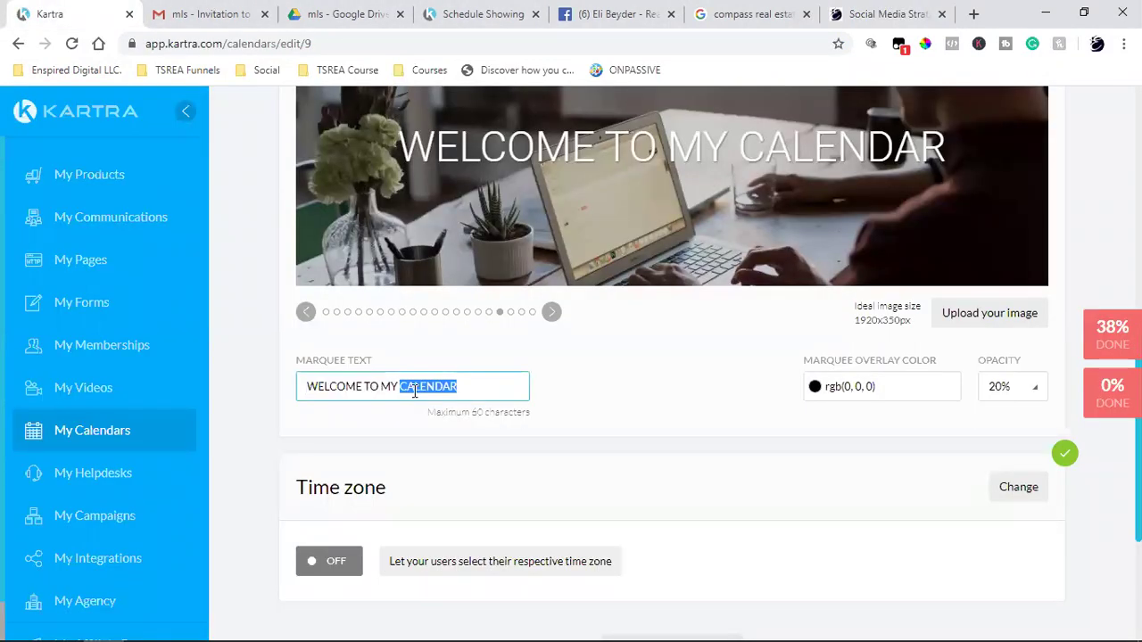
click(879, 12)
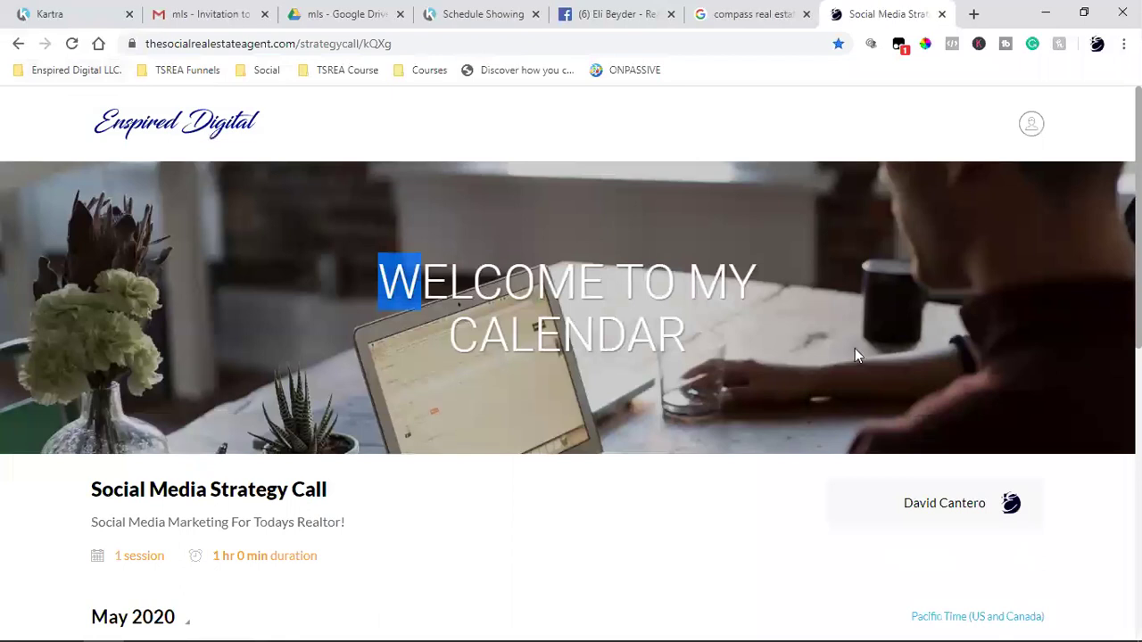
scroll(831, 459, down, 4)
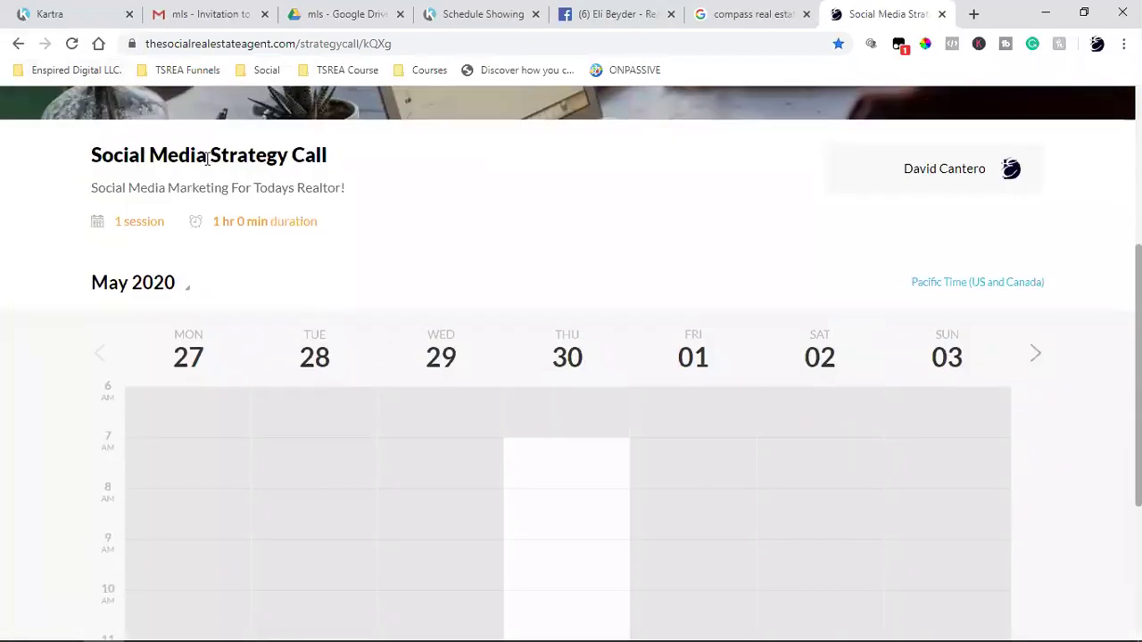
triple_click(207, 160)
triple_click(197, 187)
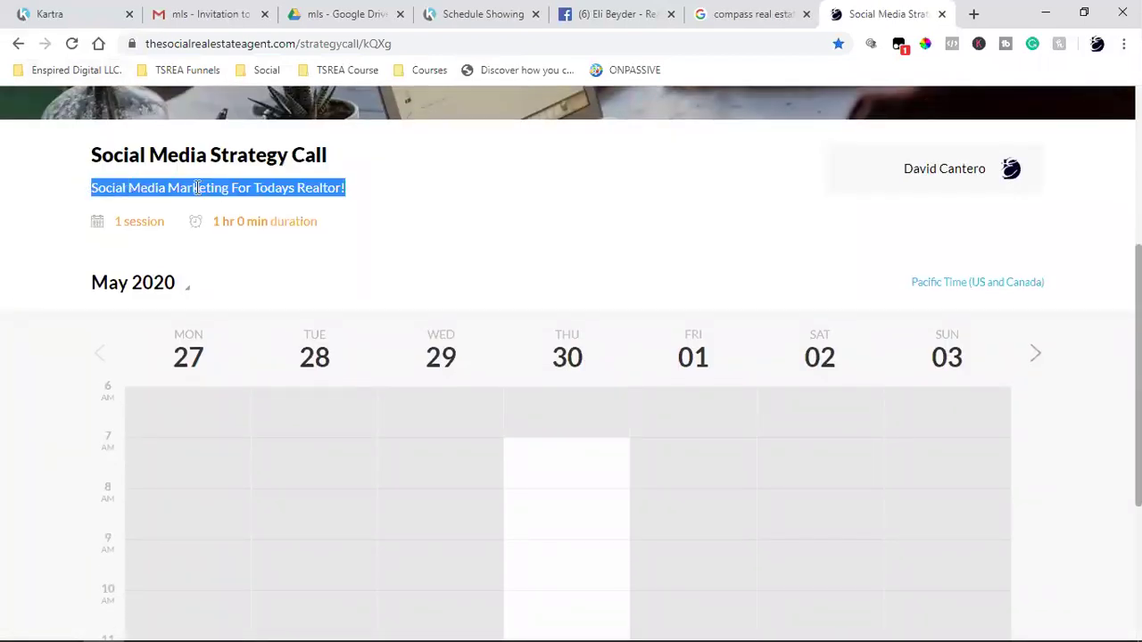
Step: Return to the calendar settings and scroll up to the Custom marquee header
click(107, 12)
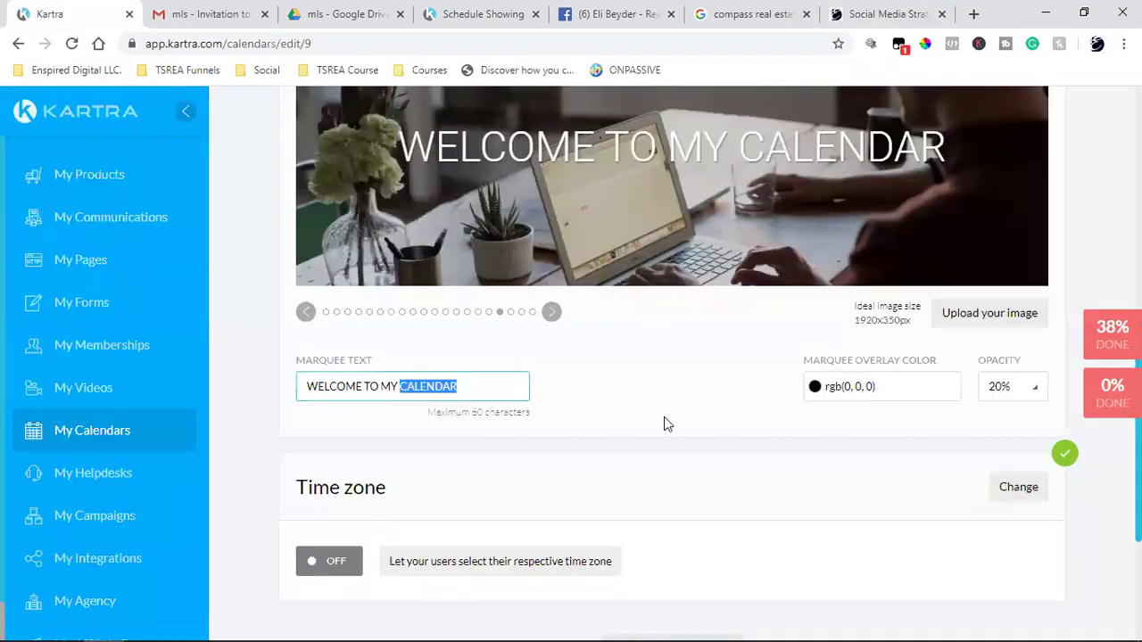
click(637, 419)
scroll(853, 470, up, 1)
scroll(919, 499, up, 2)
scroll(1002, 508, up, 3)
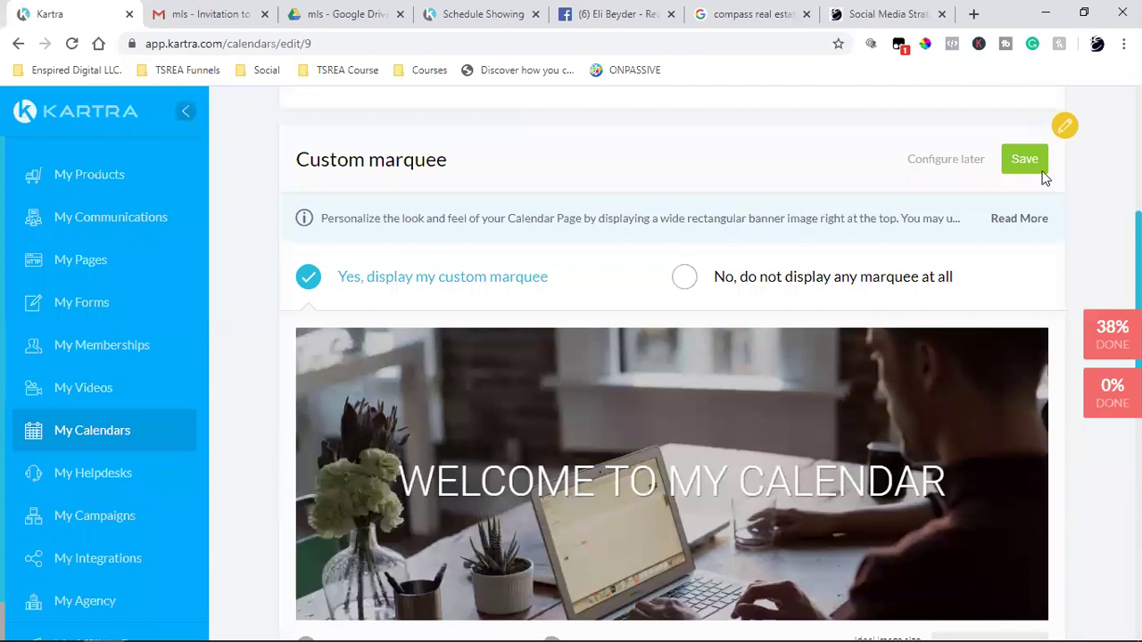
Step: Save the custom marquee and keep the time zone as 'Let your users select'
click(1032, 167)
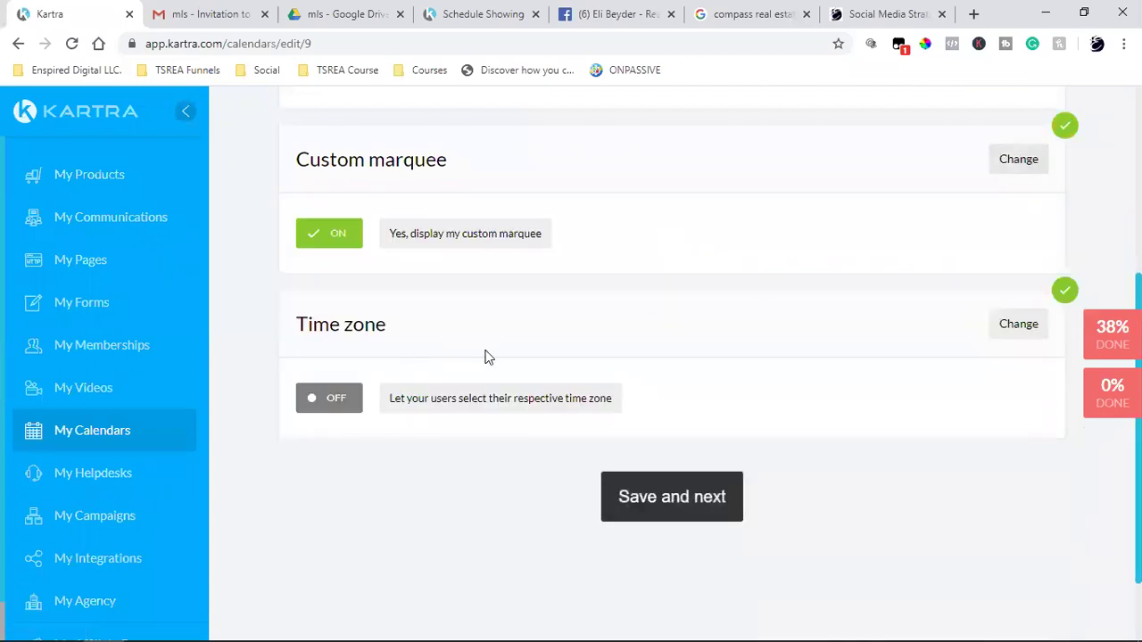
click(1019, 326)
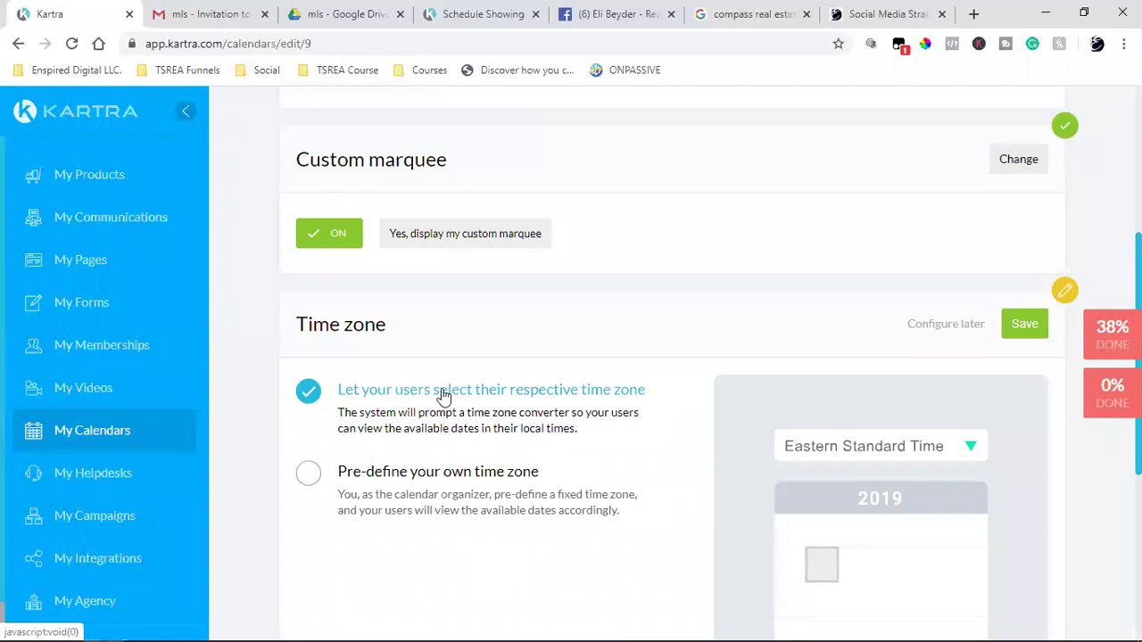
click(1022, 332)
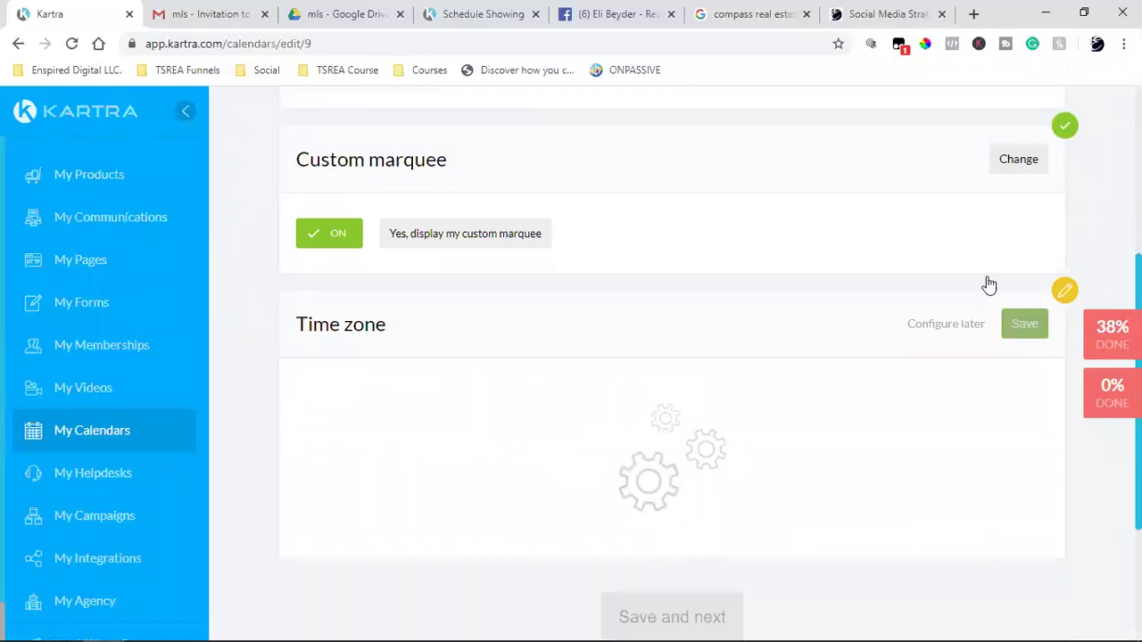
Step: Test the booking page's time zone picker by choosing Eastern Time (US and Canada)
click(892, 13)
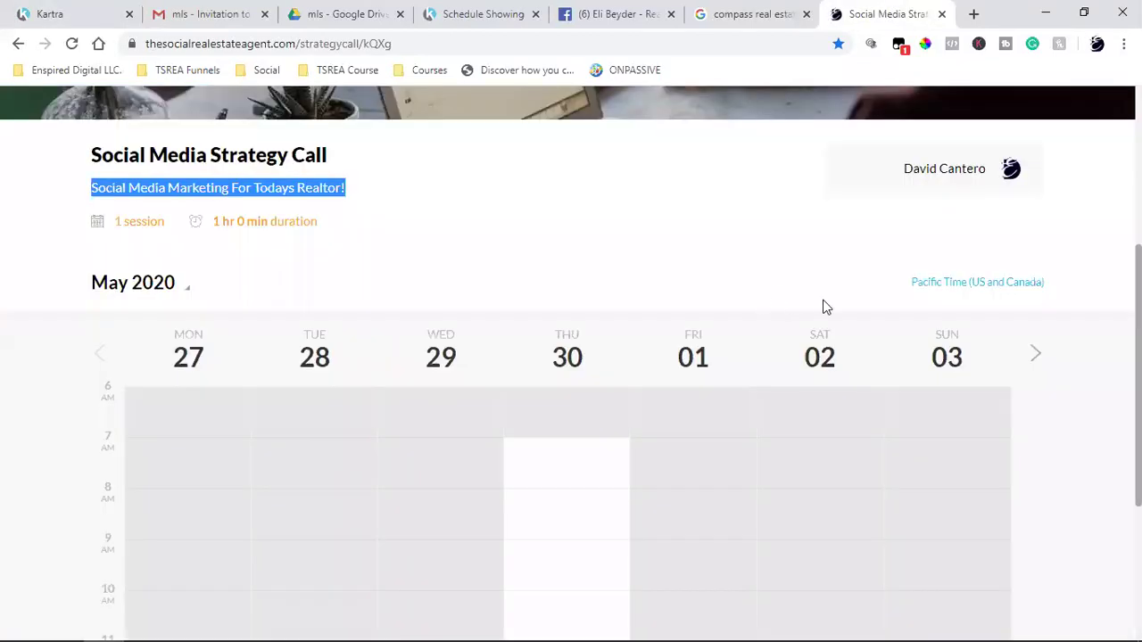
click(962, 282)
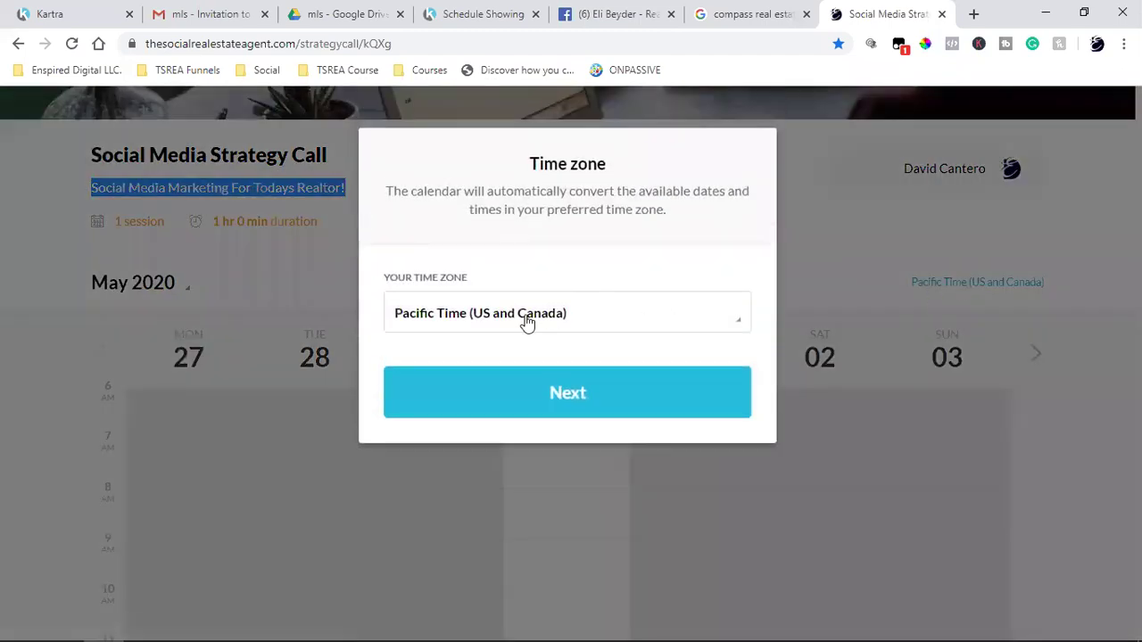
click(527, 323)
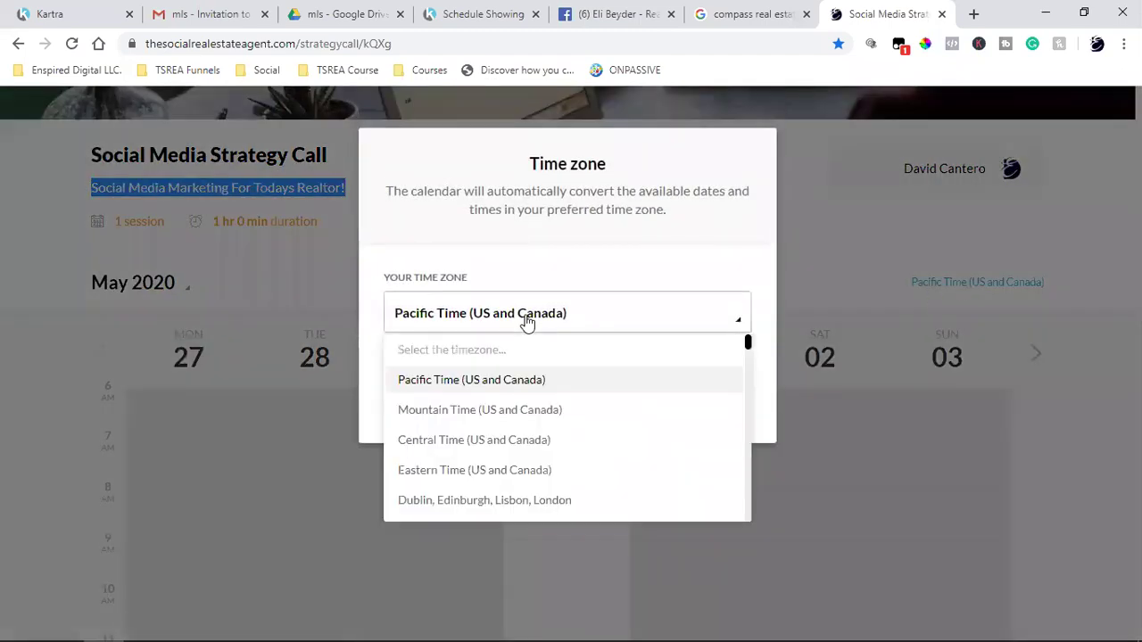
click(469, 479)
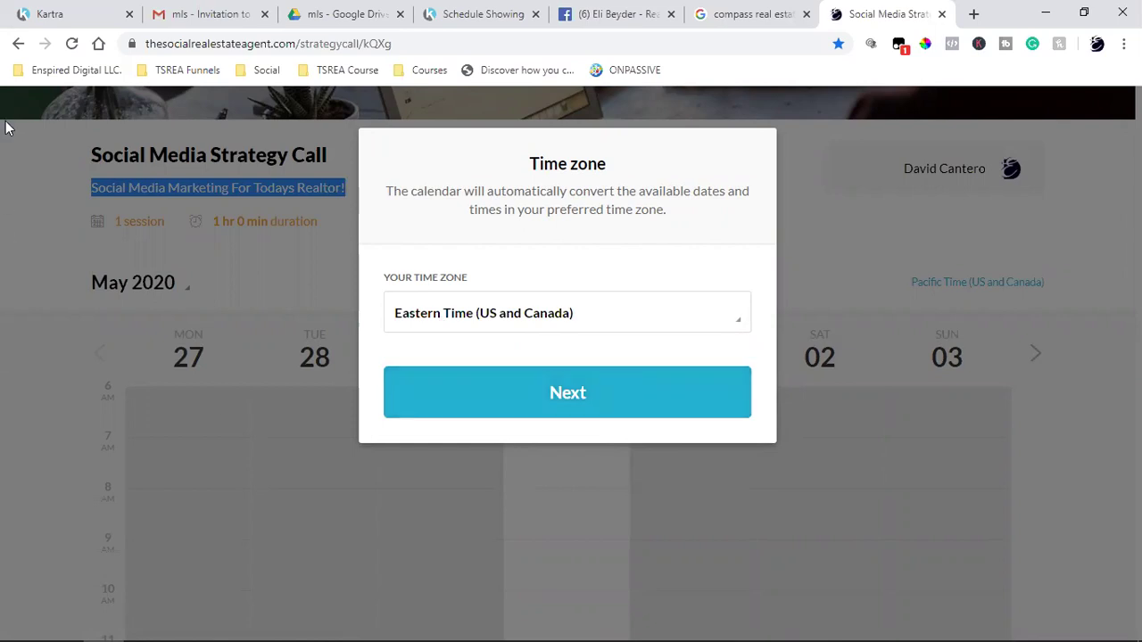
click(50, 11)
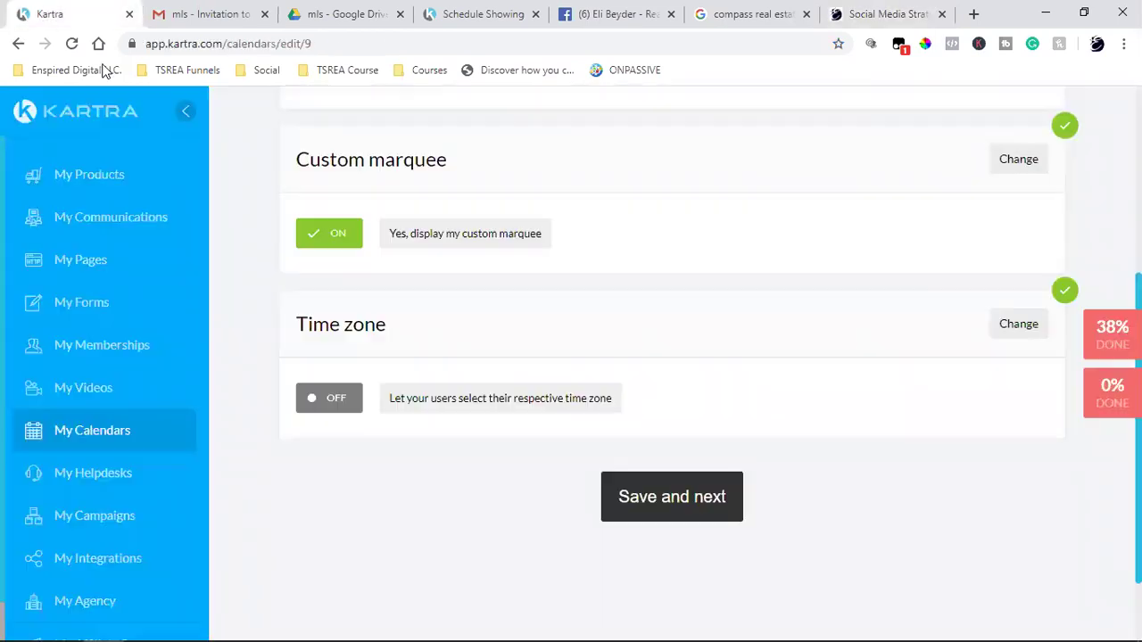
Step: Save and advance to the Schedule step, check the booking page, and open a new tab
click(656, 503)
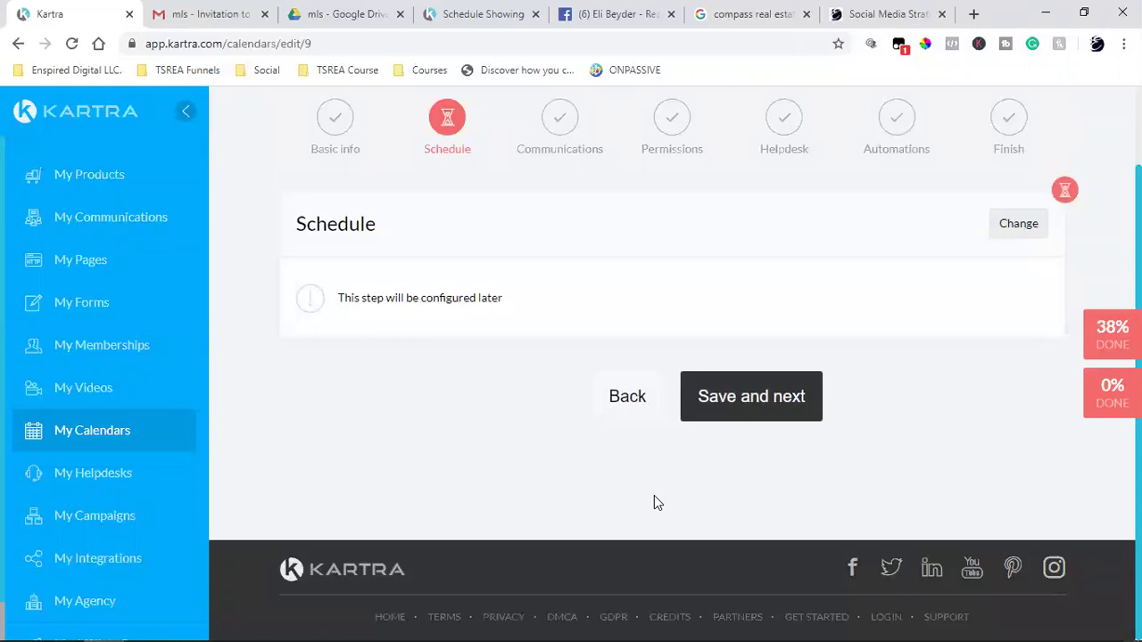
click(843, 14)
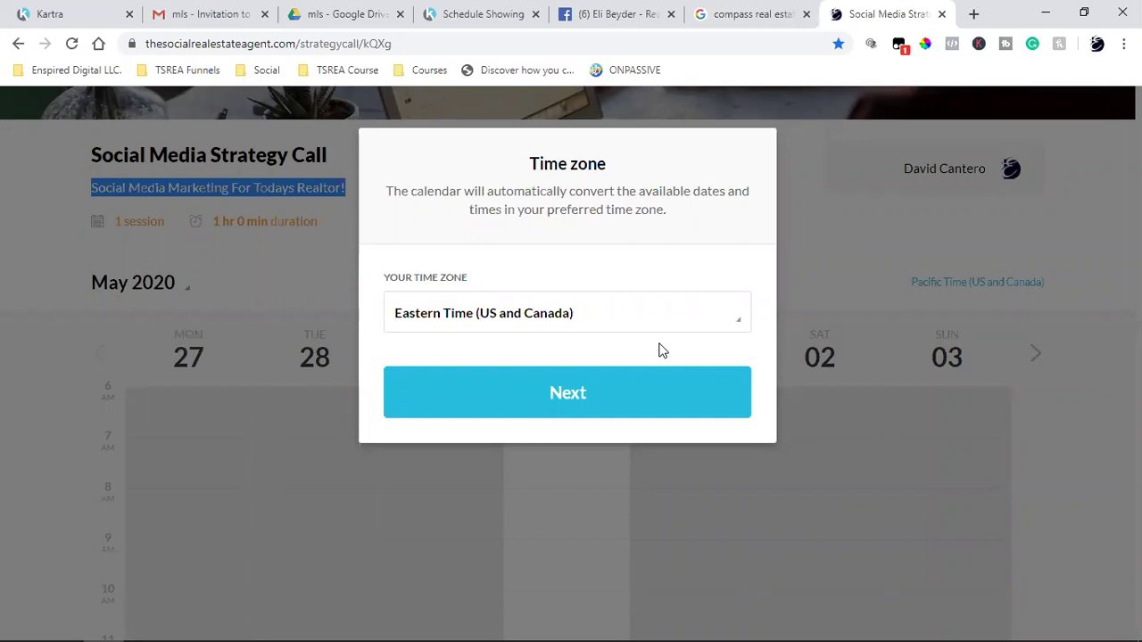
click(973, 14)
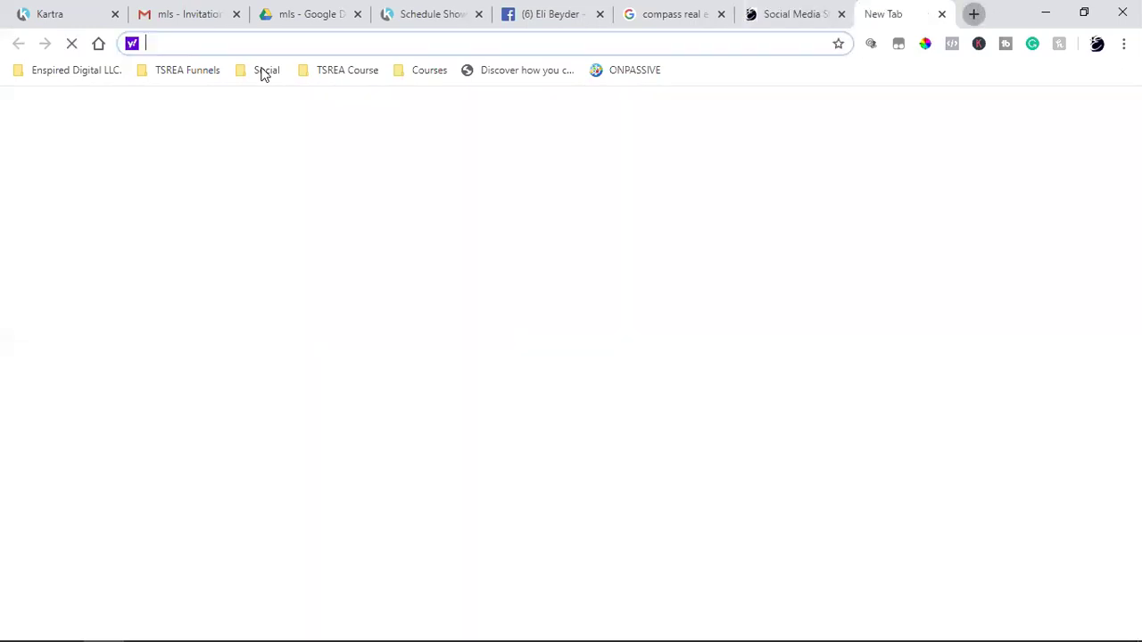
Step: Check today's three strategy calls in Google Calendar from the Enspired Digital LLC bookmarks, then return to Kartra
click(40, 72)
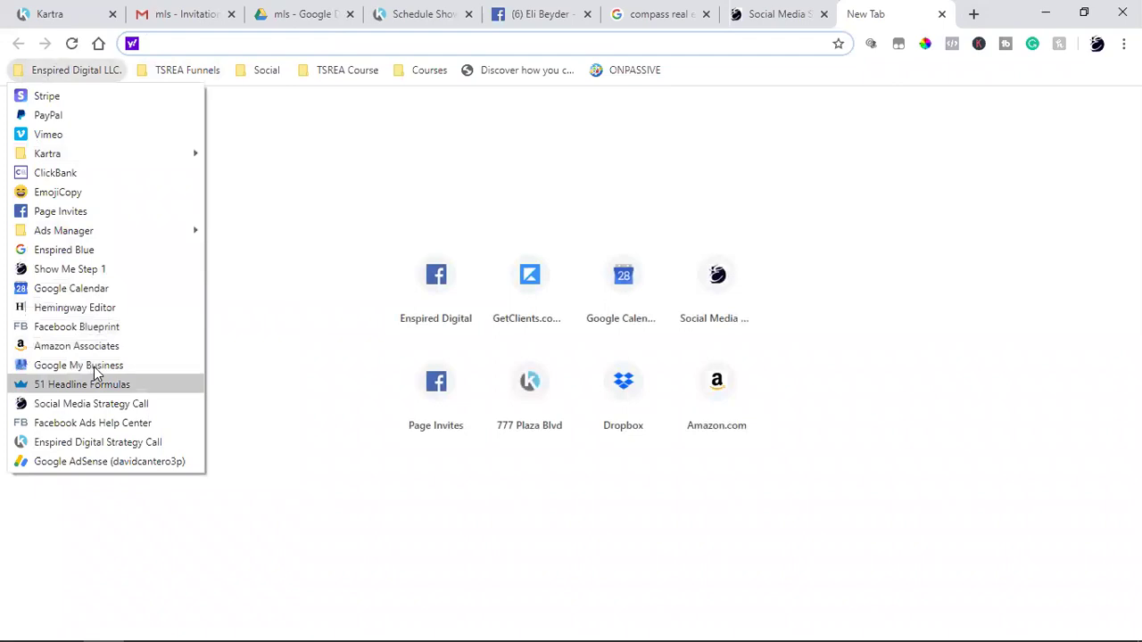
click(135, 287)
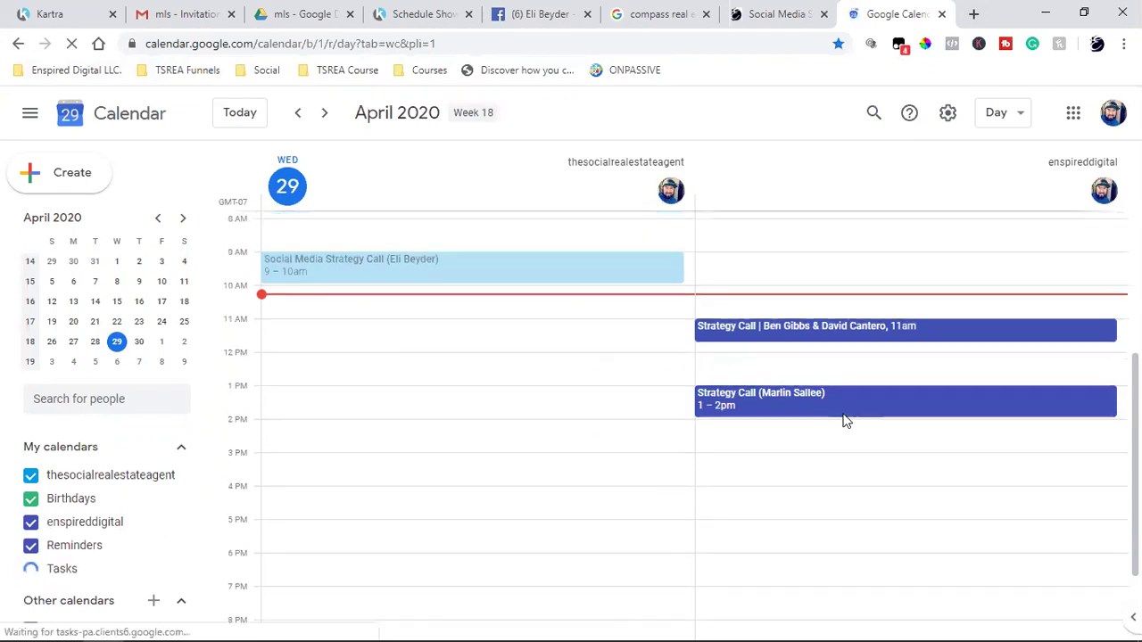
click(81, 11)
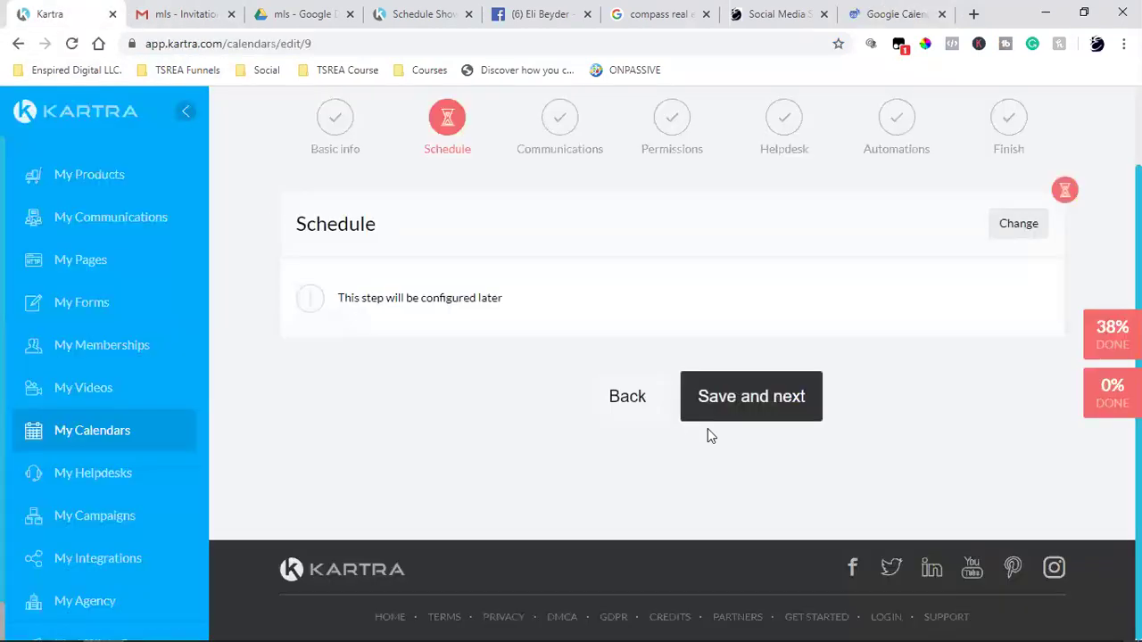
Step: Review the Consultation Call title, description and the Monday–Saturday 09:00–17:00 EST available hours
click(999, 224)
scroll(560, 422, up, 2)
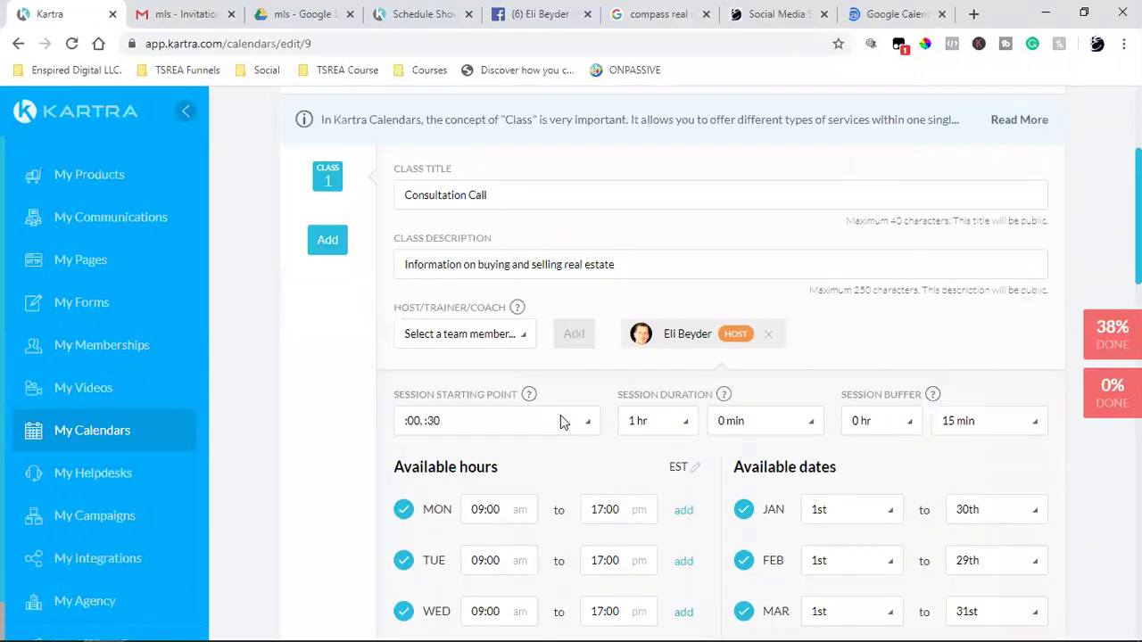
triple_click(454, 283)
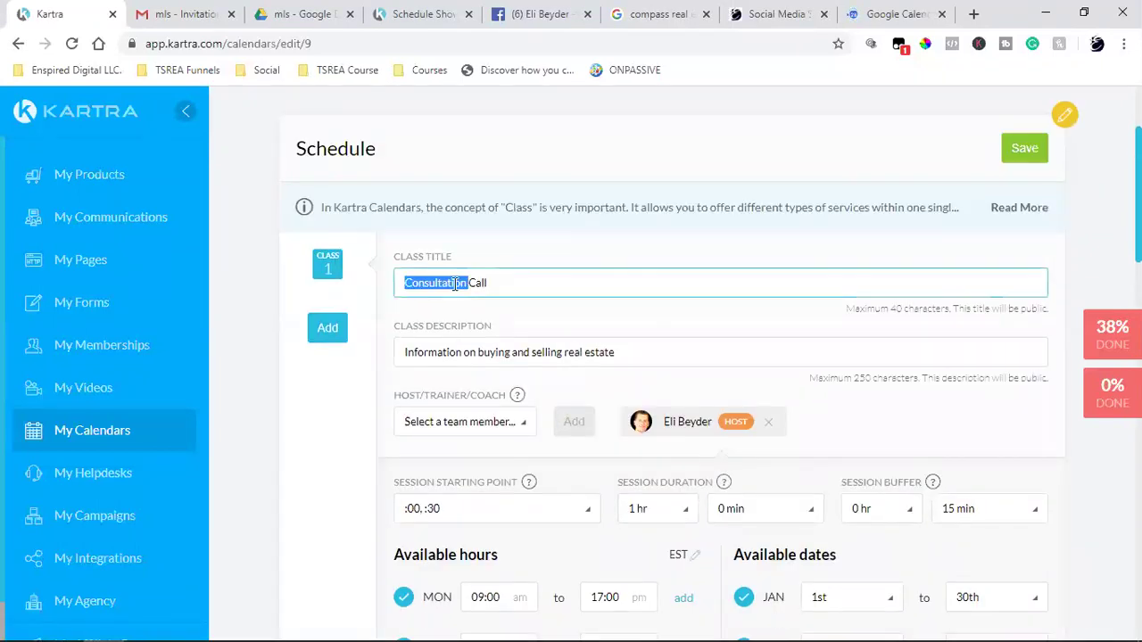
triple_click(489, 353)
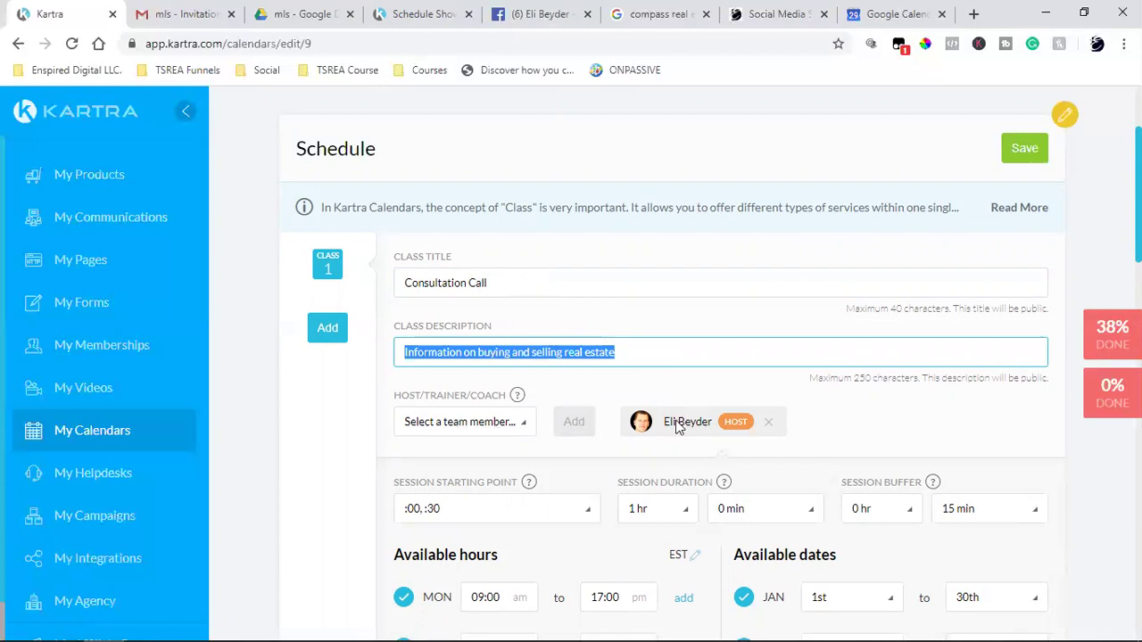
click(418, 323)
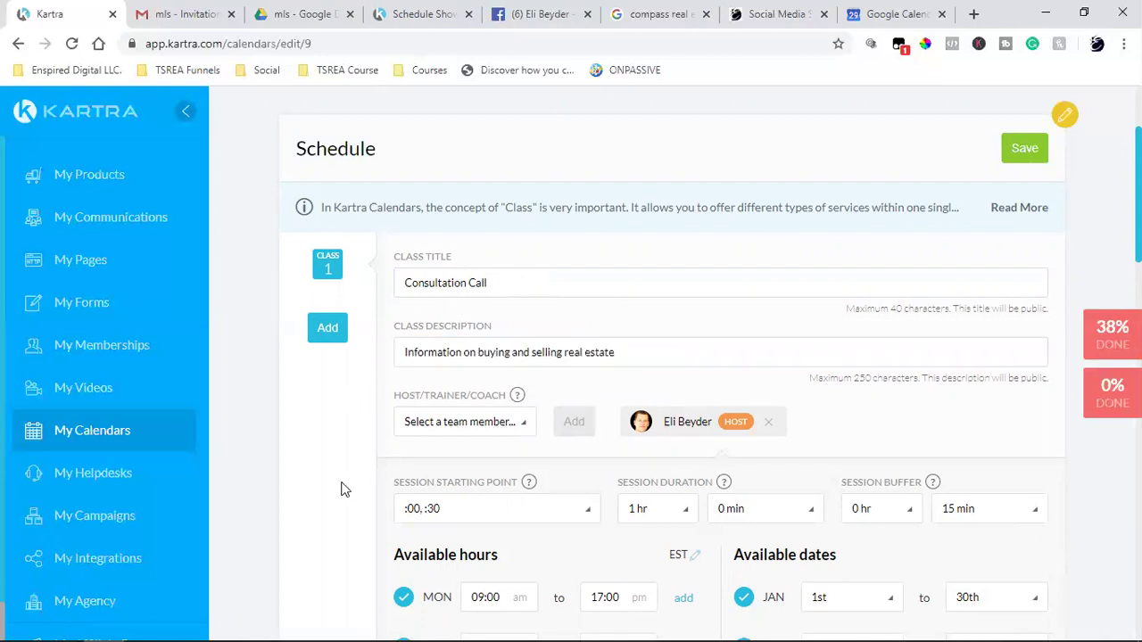
scroll(357, 452, down, 2)
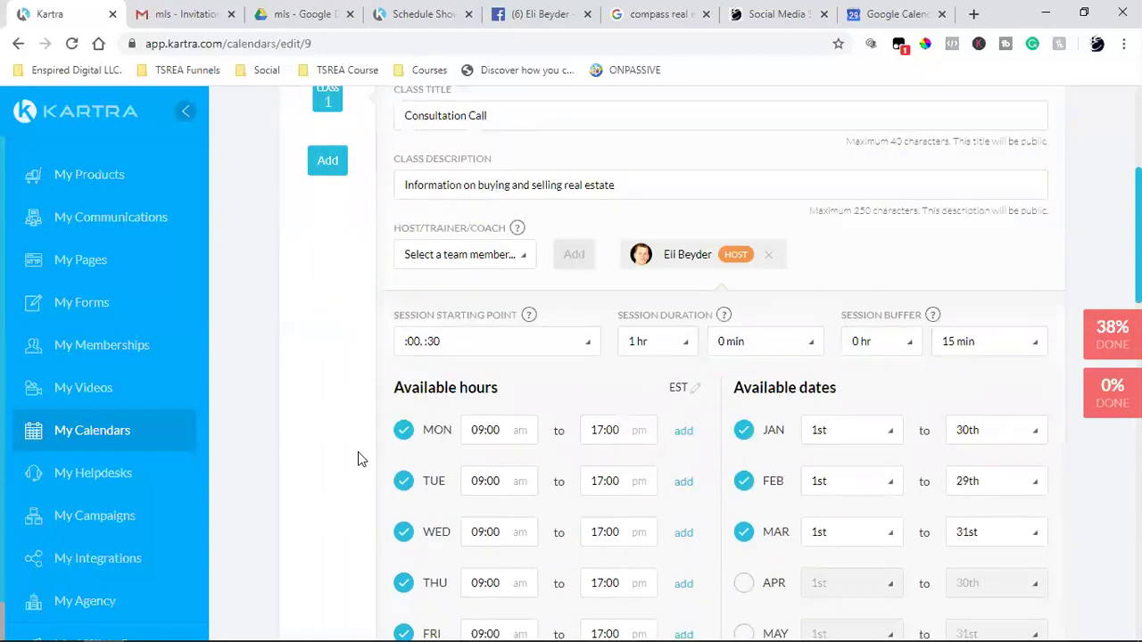
scroll(357, 458, down, 2)
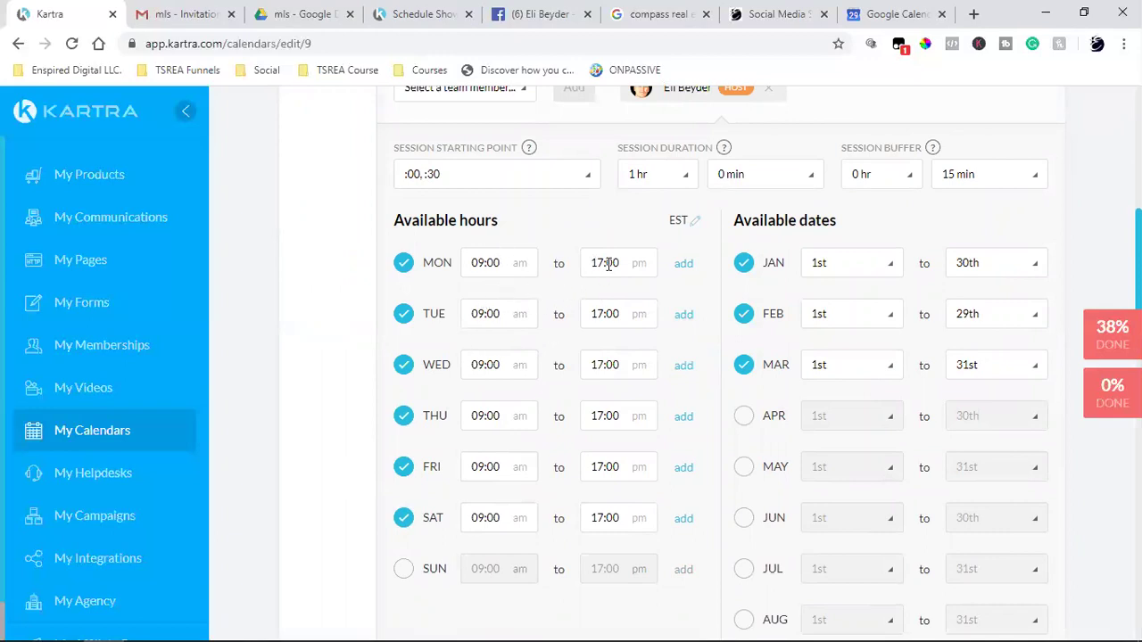
double_click(680, 219)
Step: Set Monday's availability to end at 20:00 after checking the time zone converter
click(604, 266)
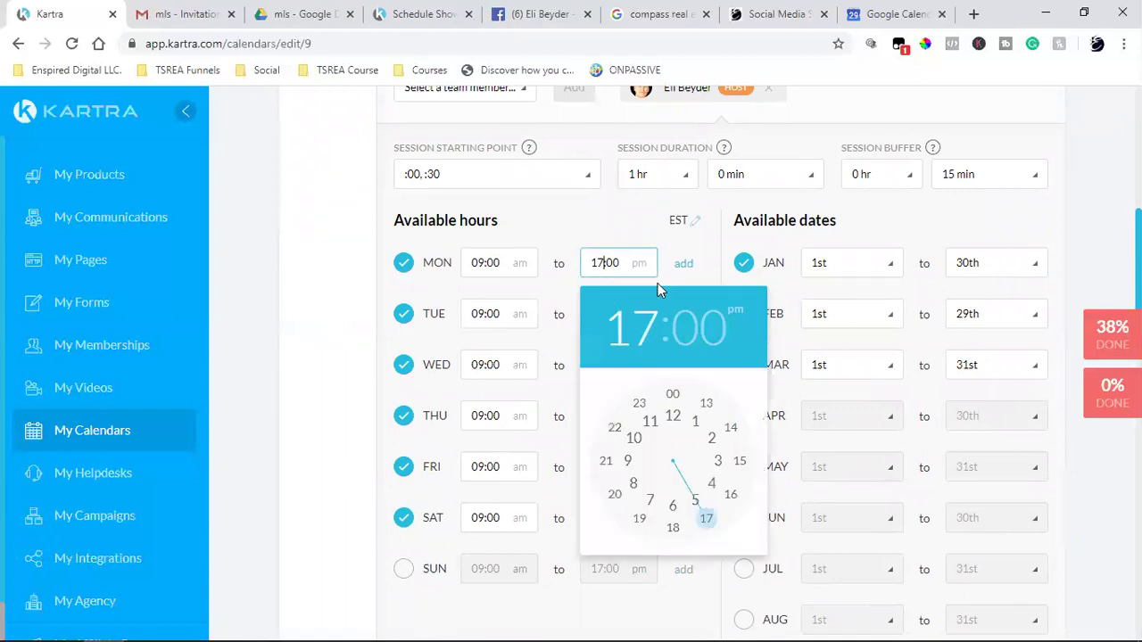
click(694, 223)
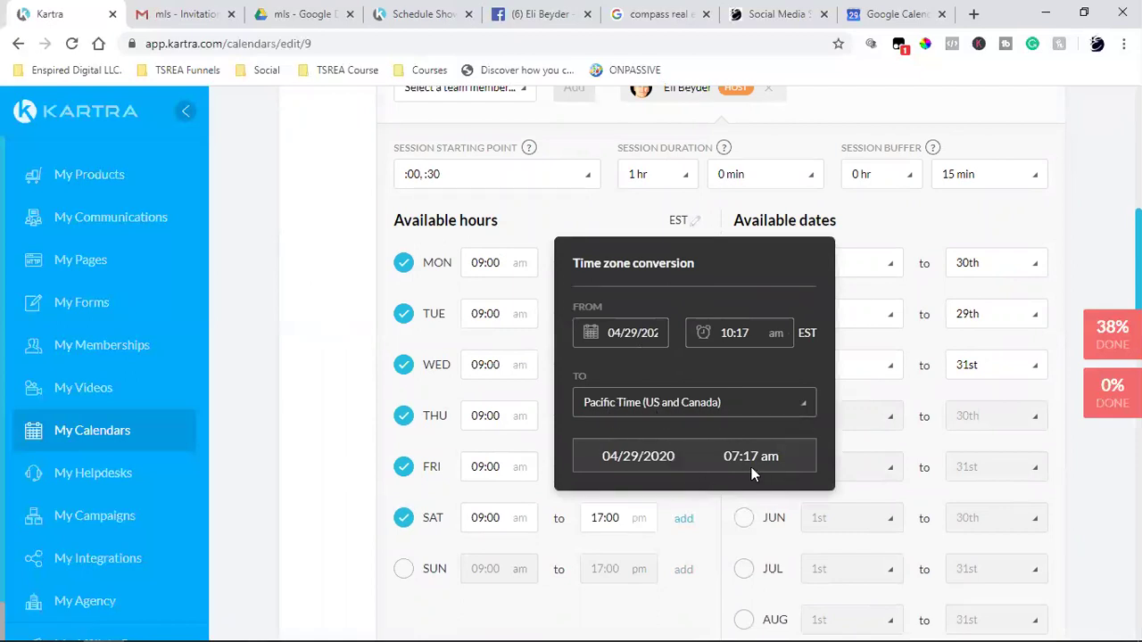
click(316, 334)
click(604, 263)
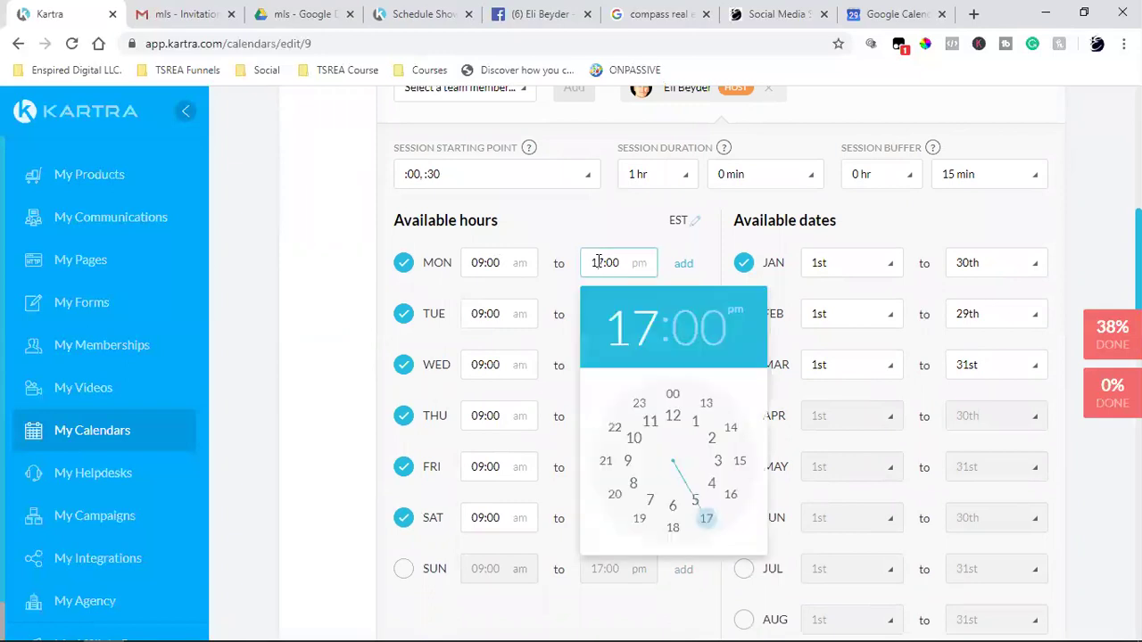
click(614, 493)
click(673, 394)
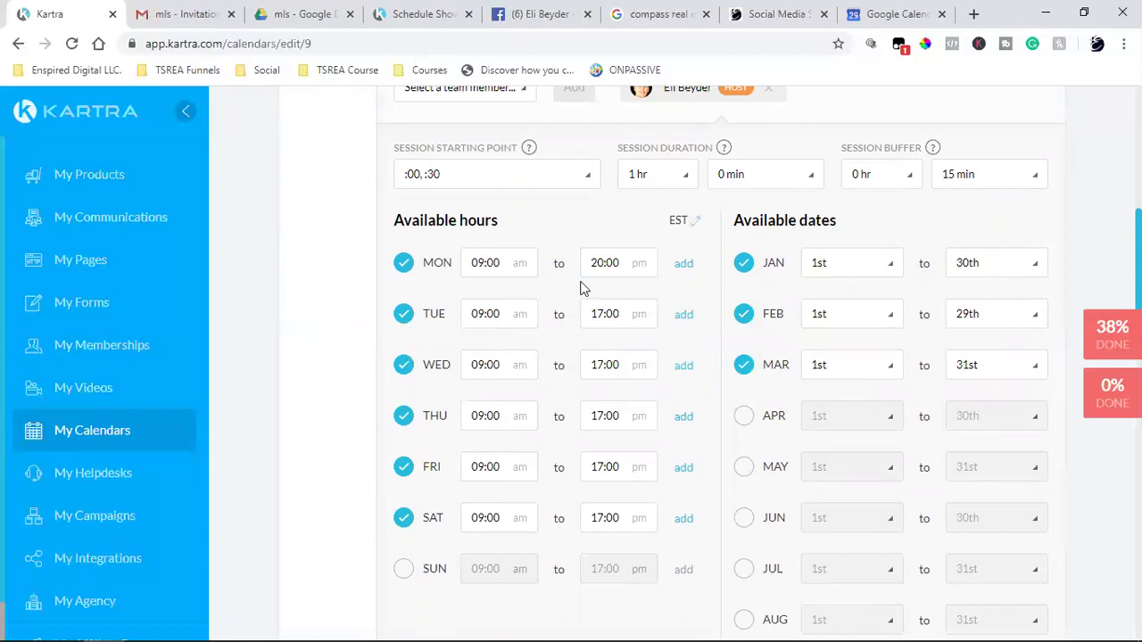
Step: Set Tuesday's end time to 20:00, correcting an accidental 08:20
click(598, 316)
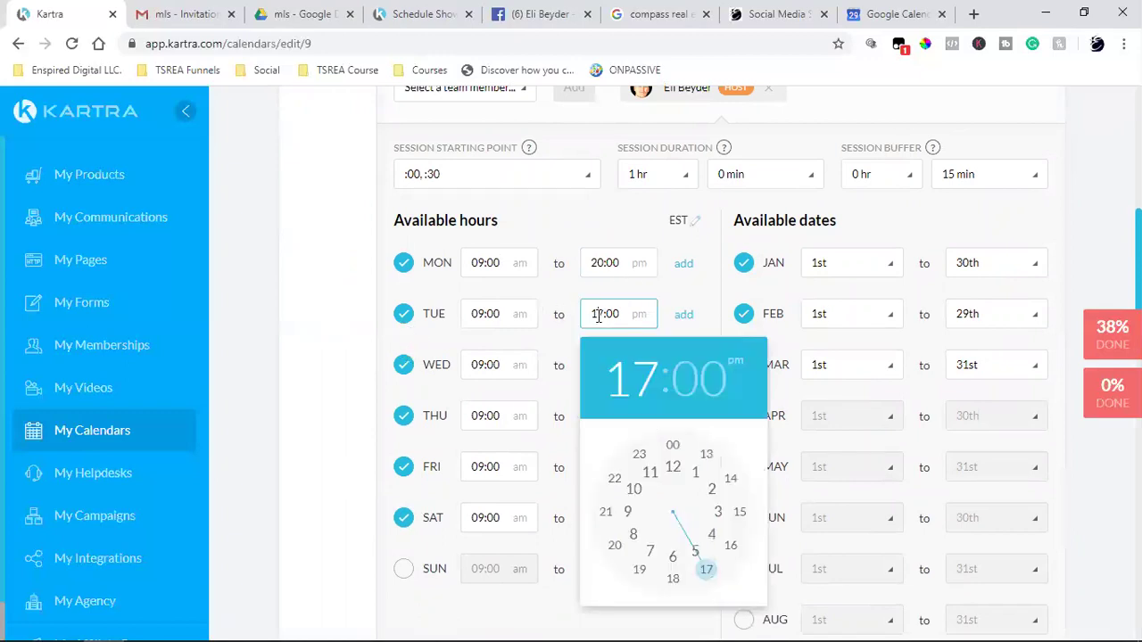
click(614, 544)
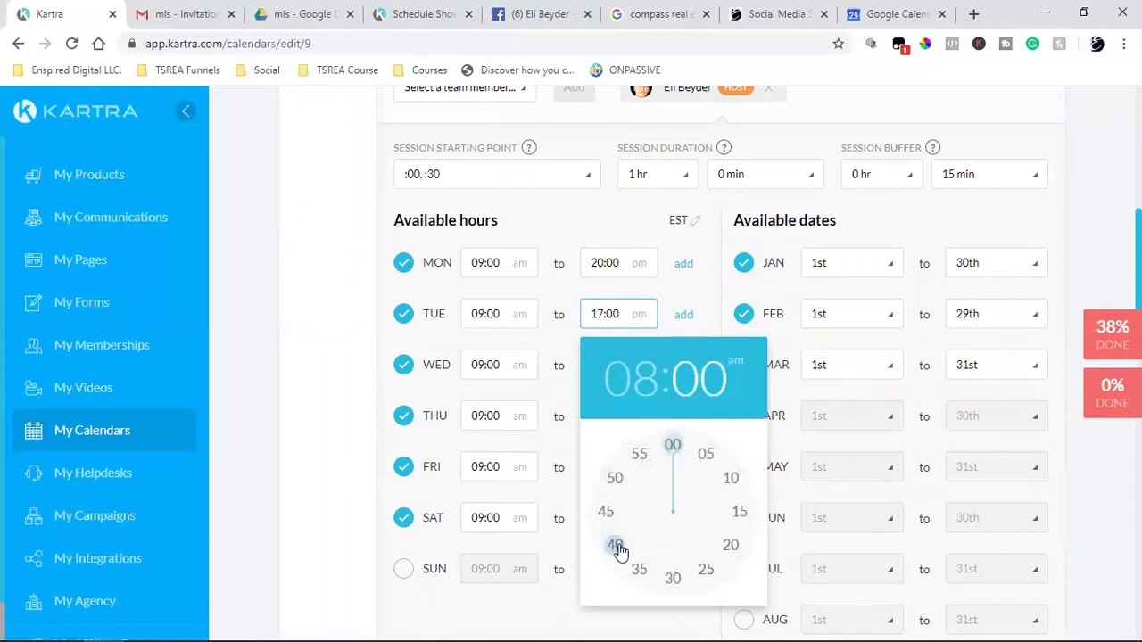
click(730, 544)
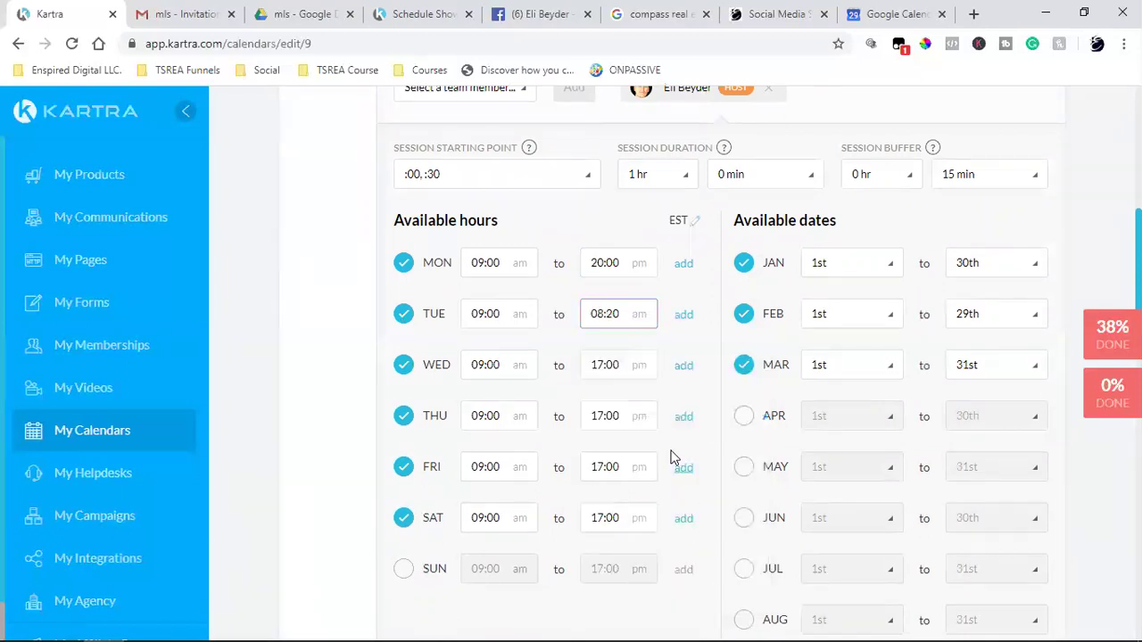
click(601, 314)
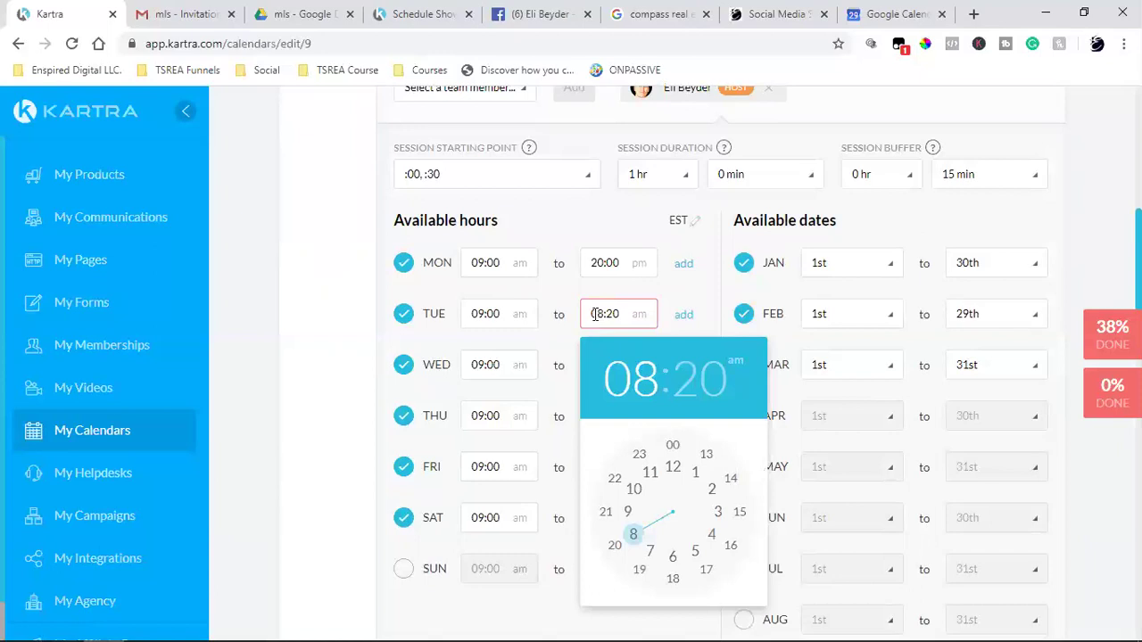
click(615, 547)
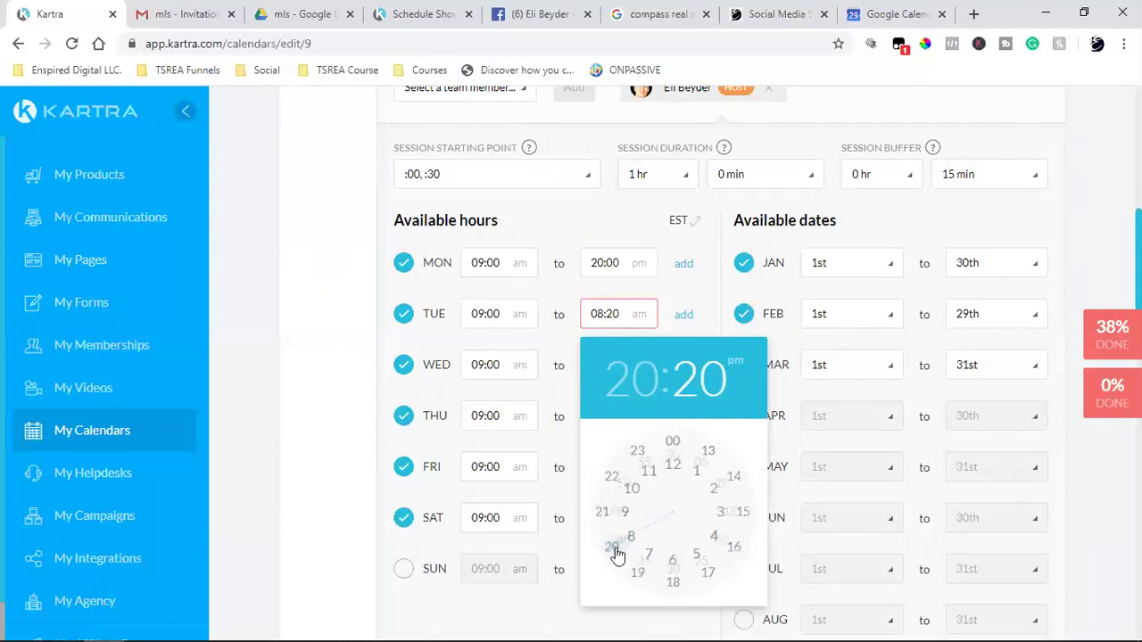
click(672, 446)
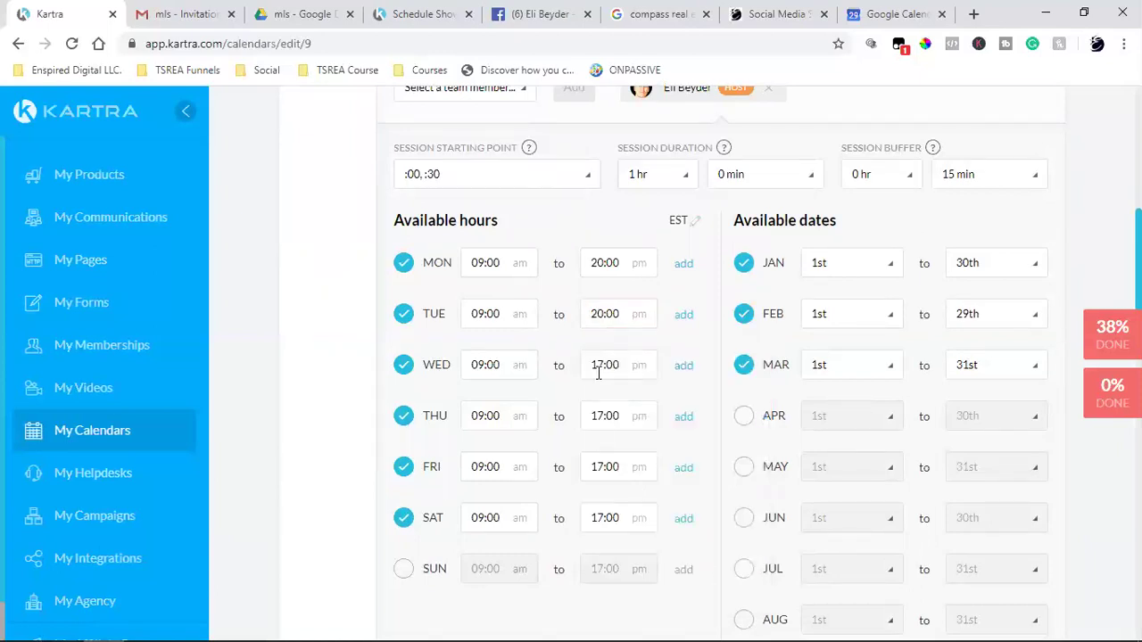
Step: Set Wednesday's and Thursday's end times to 20:00
click(595, 365)
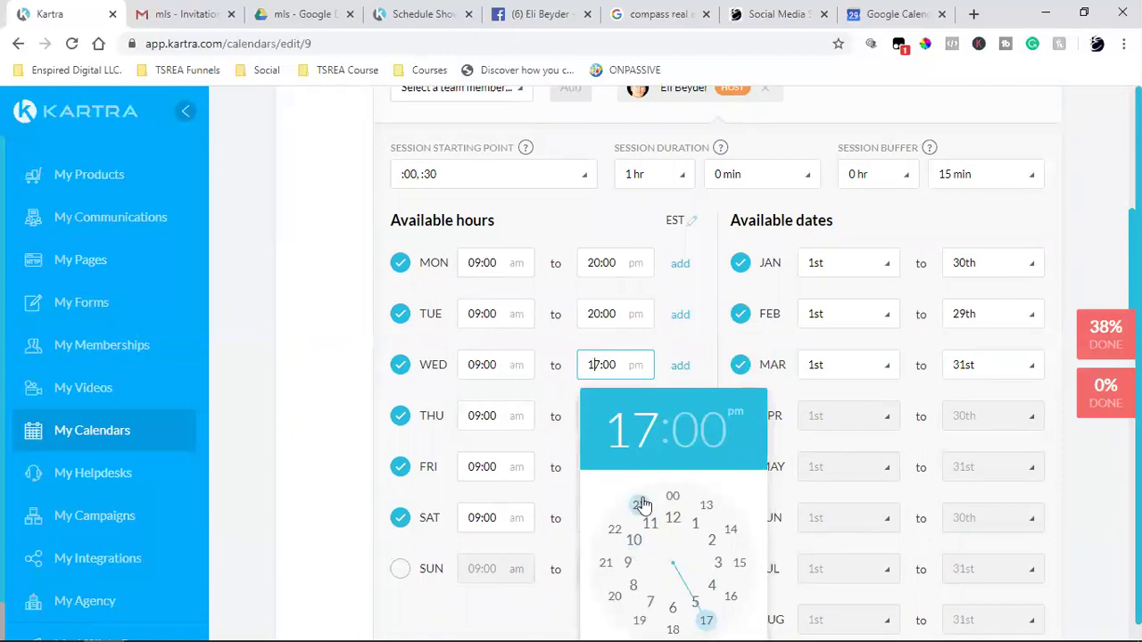
scroll(611, 544, down, 1)
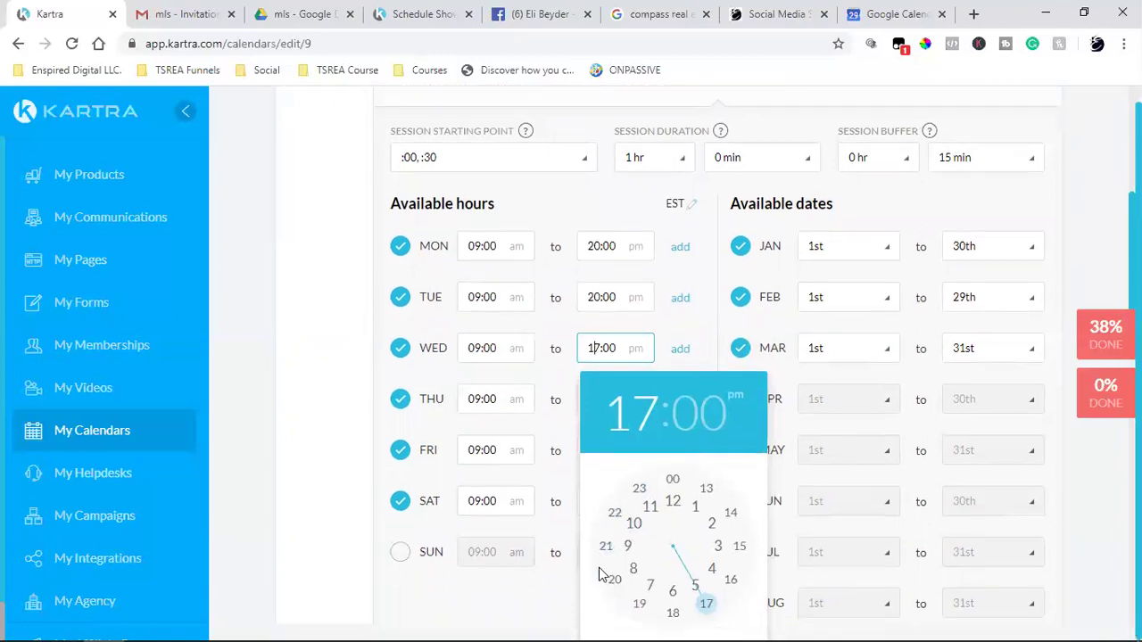
click(609, 578)
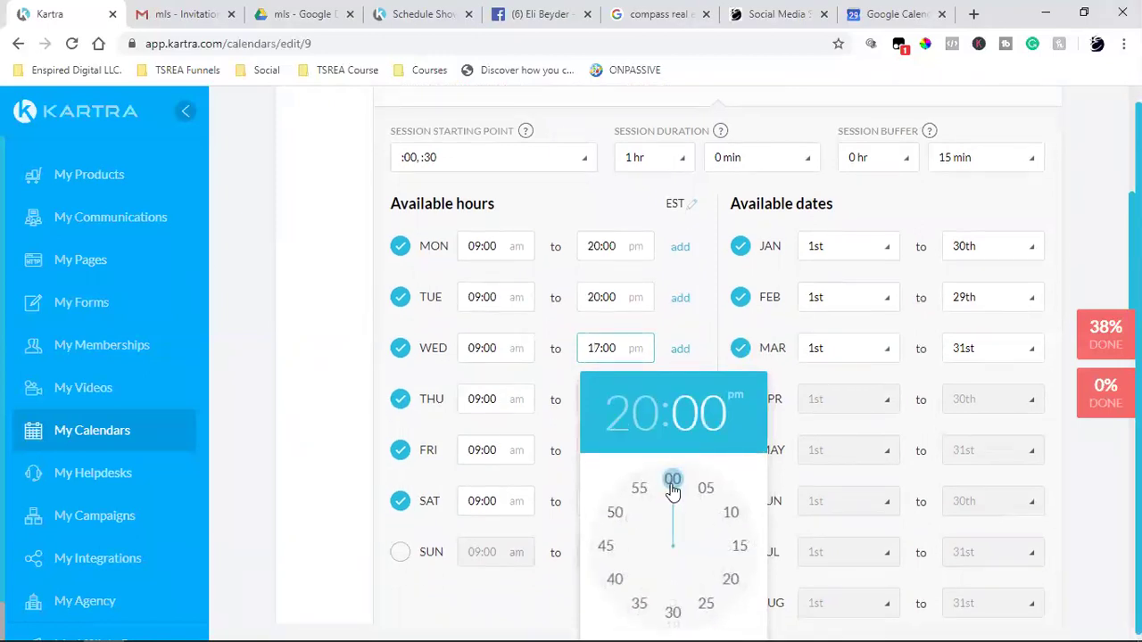
click(673, 479)
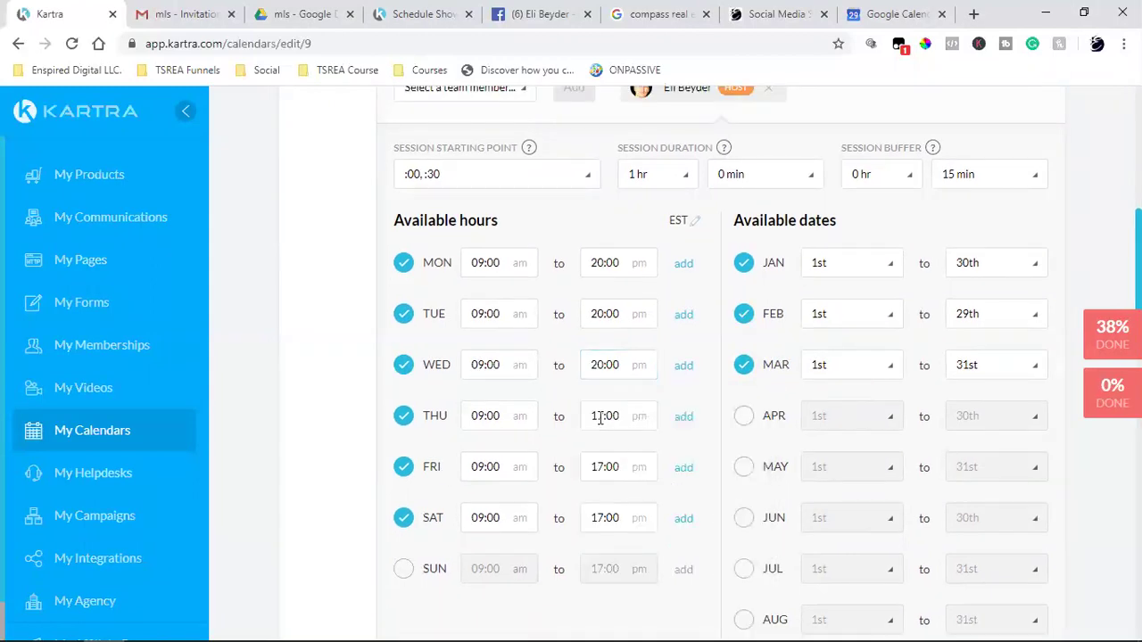
click(601, 416)
click(613, 334)
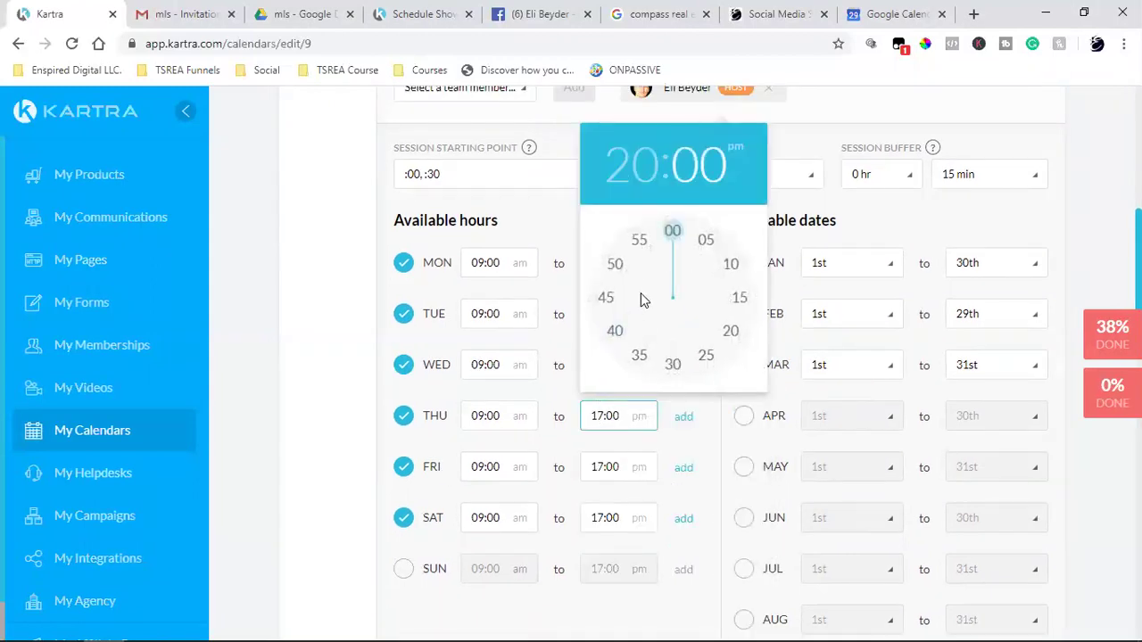
click(673, 231)
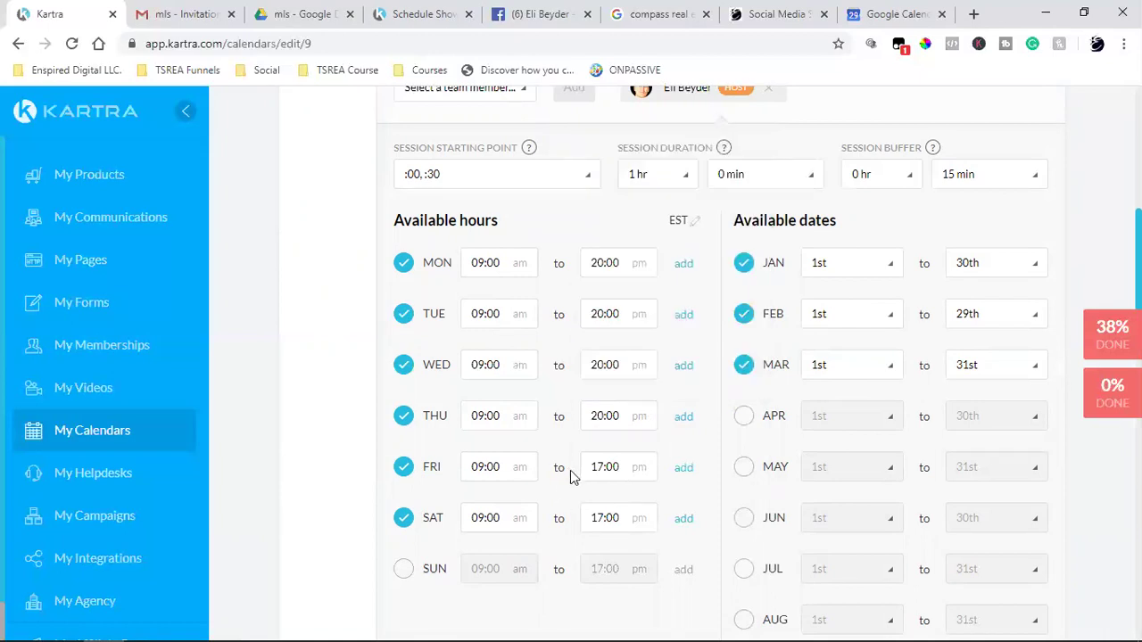
Step: Set Friday's and Saturday's end times to 20:00
click(593, 466)
click(612, 381)
click(674, 285)
click(596, 517)
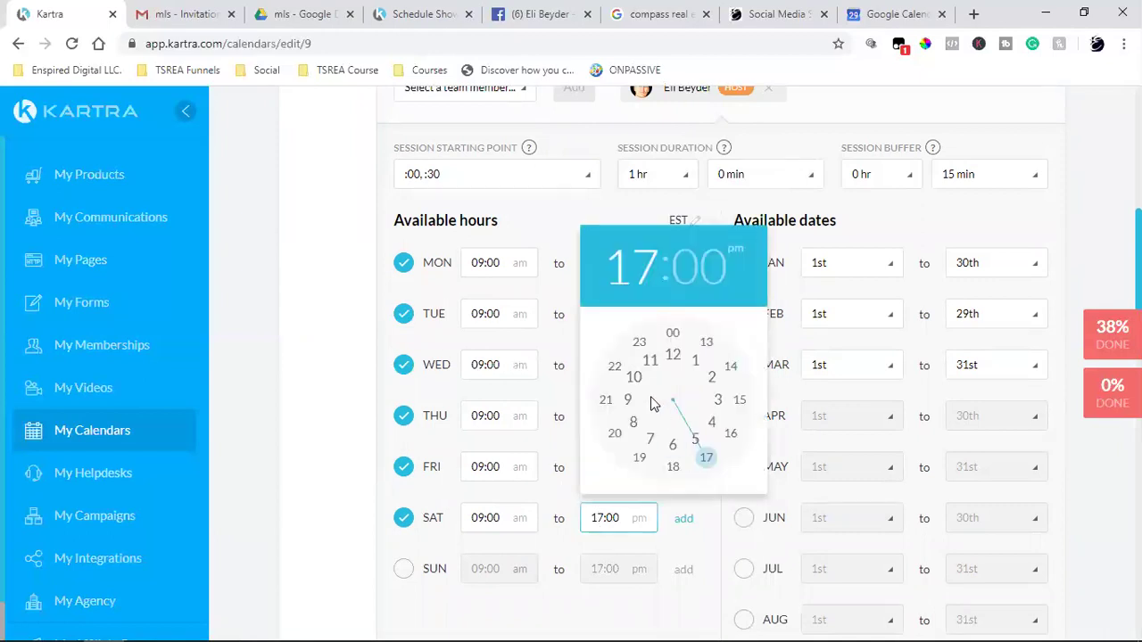
click(613, 432)
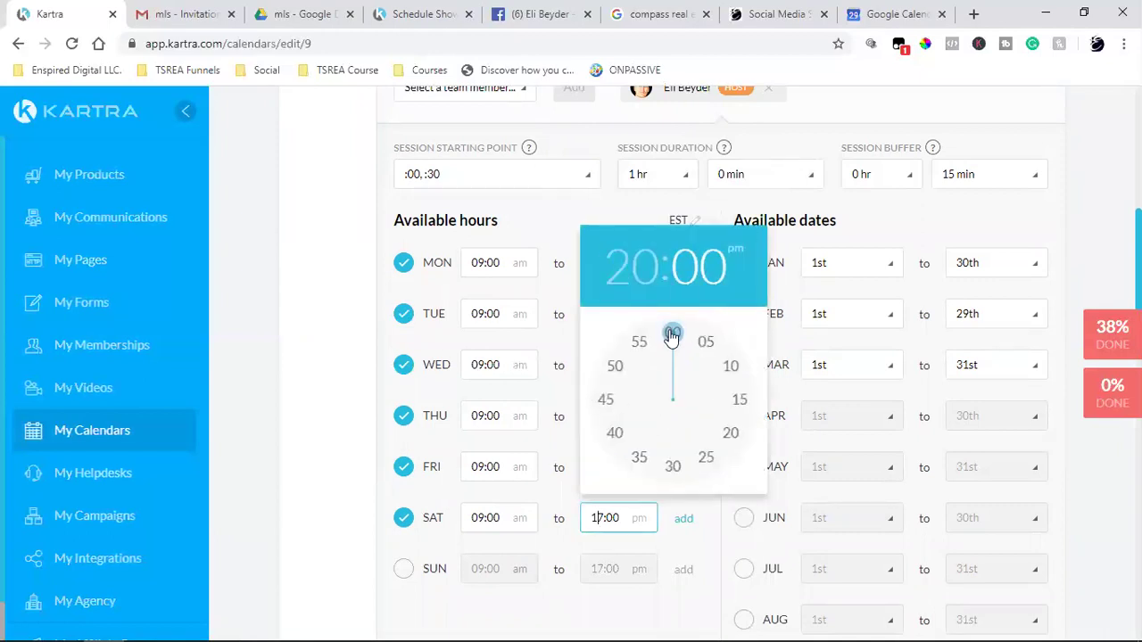
click(672, 334)
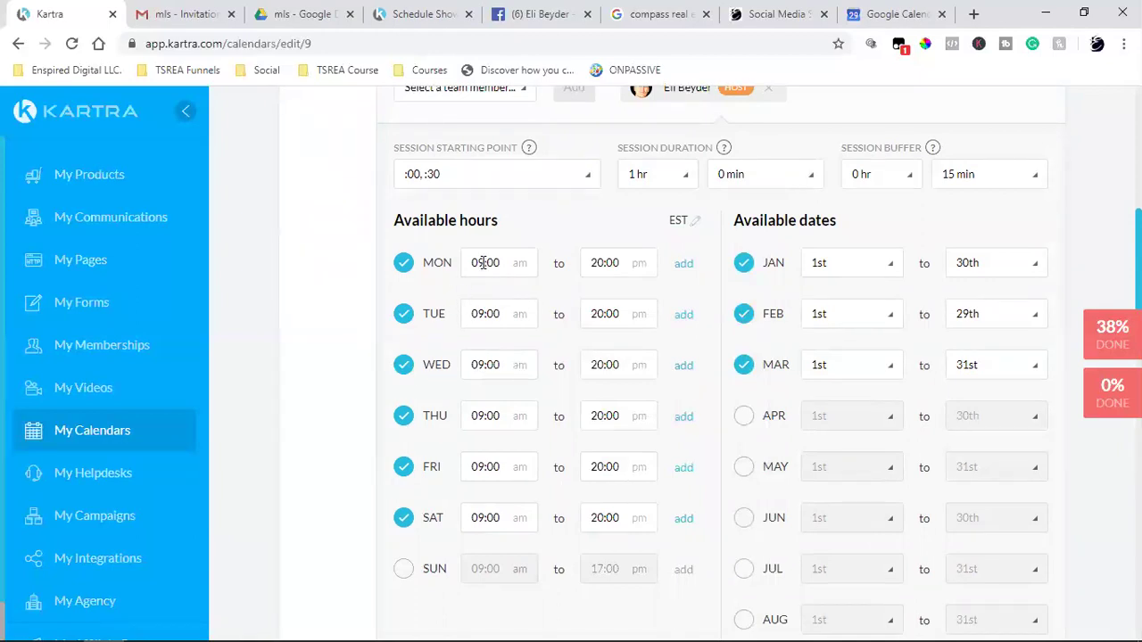
Step: Change Monday's start time to 11:00 and check the EST time zone converter
click(482, 262)
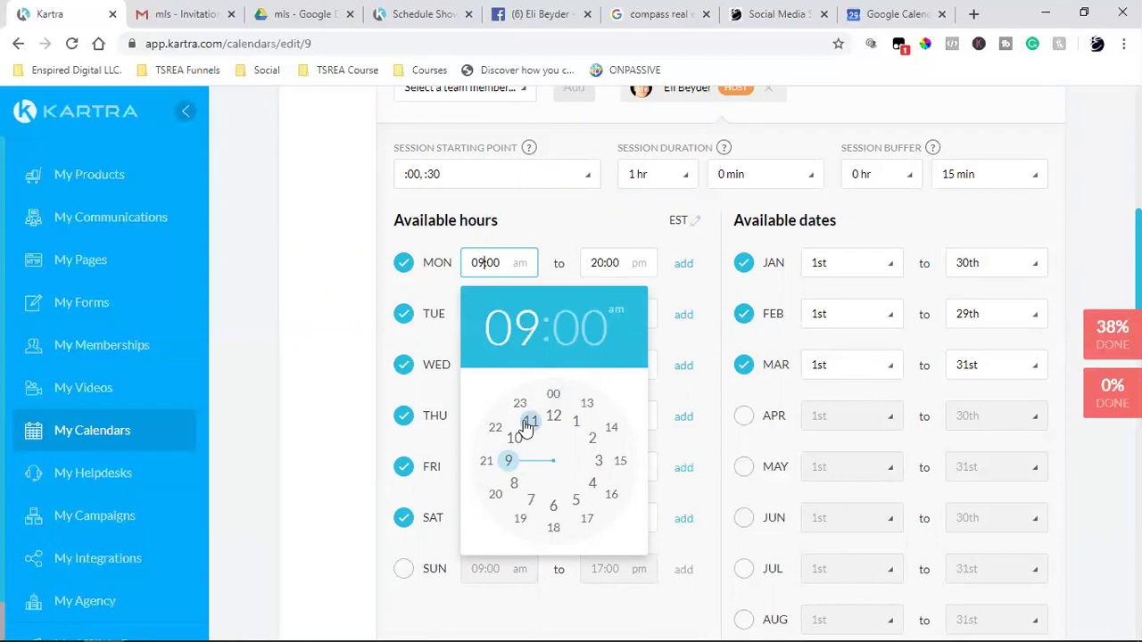
click(528, 424)
click(551, 397)
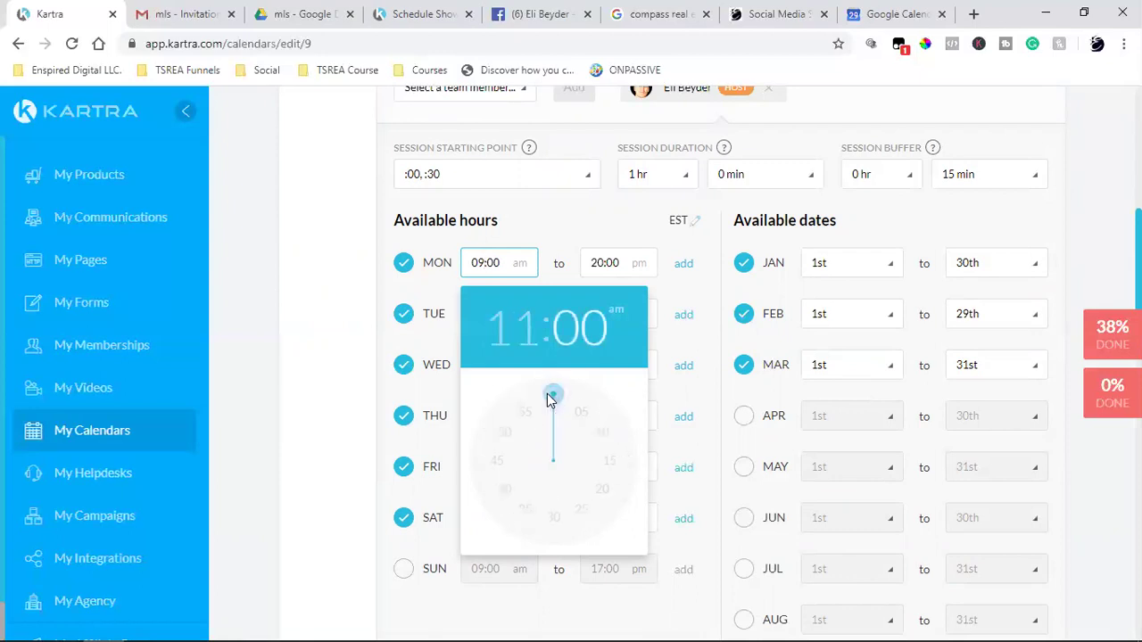
click(696, 224)
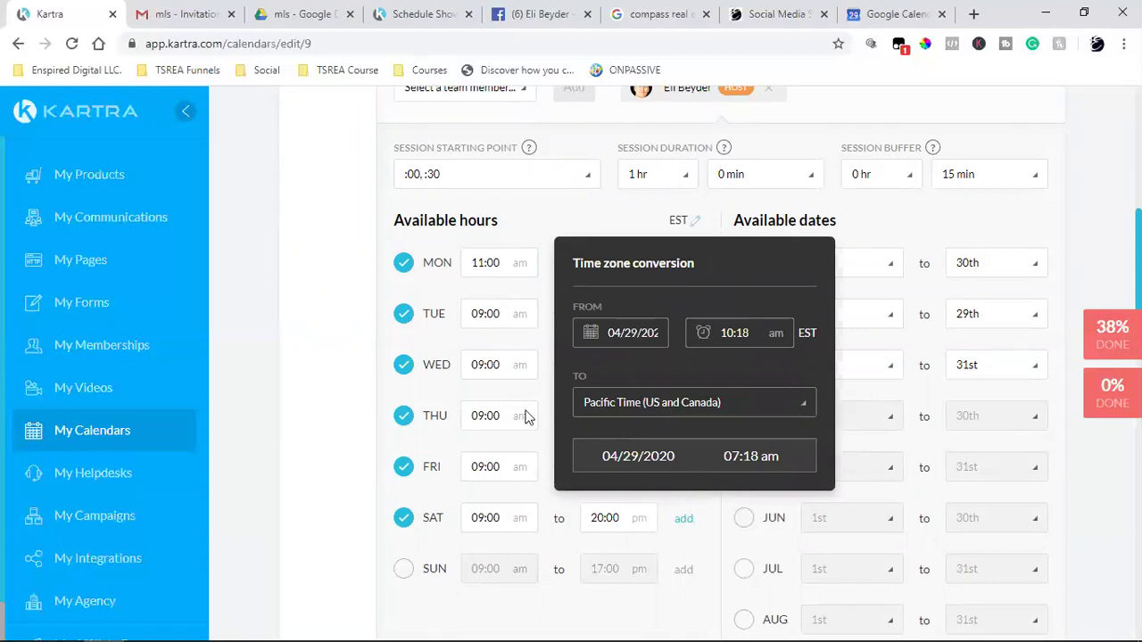
click(352, 411)
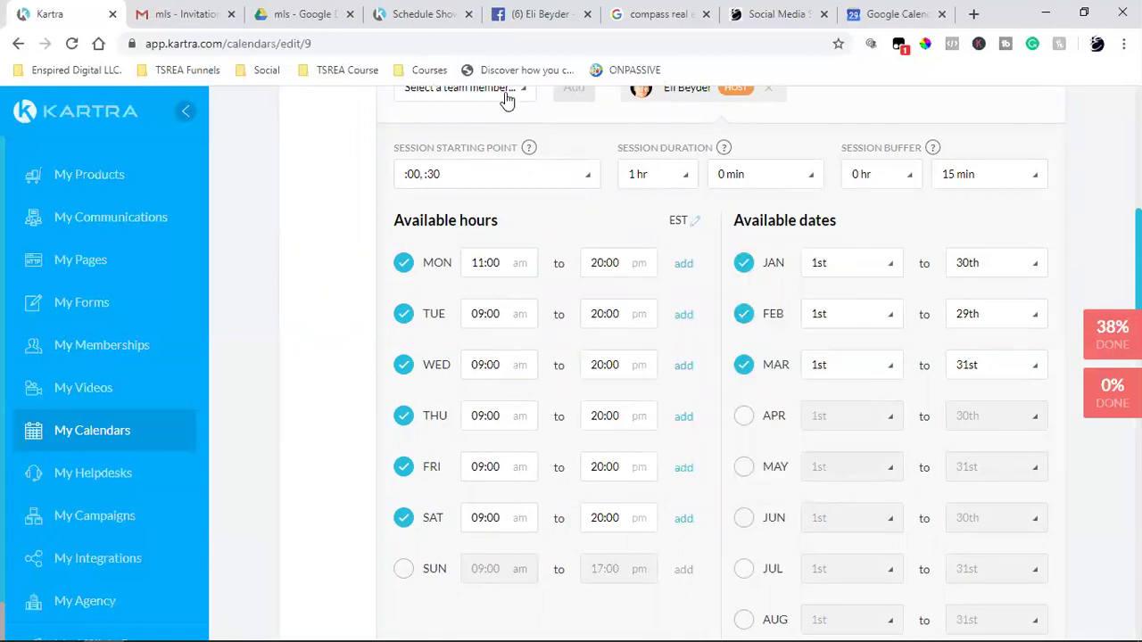
click(812, 11)
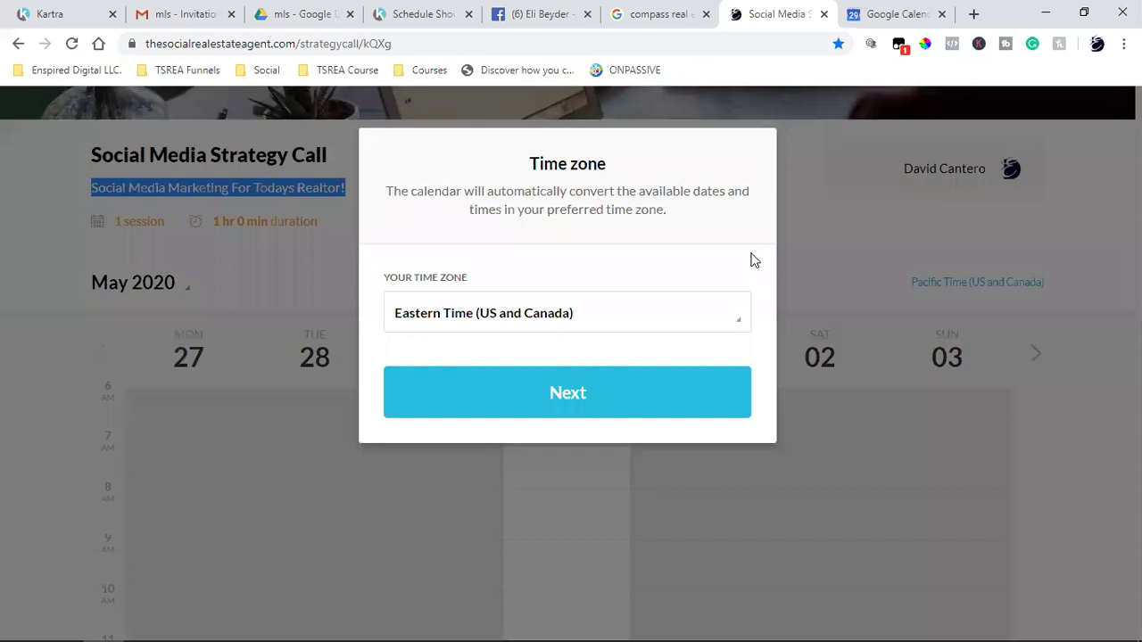
click(489, 323)
click(467, 385)
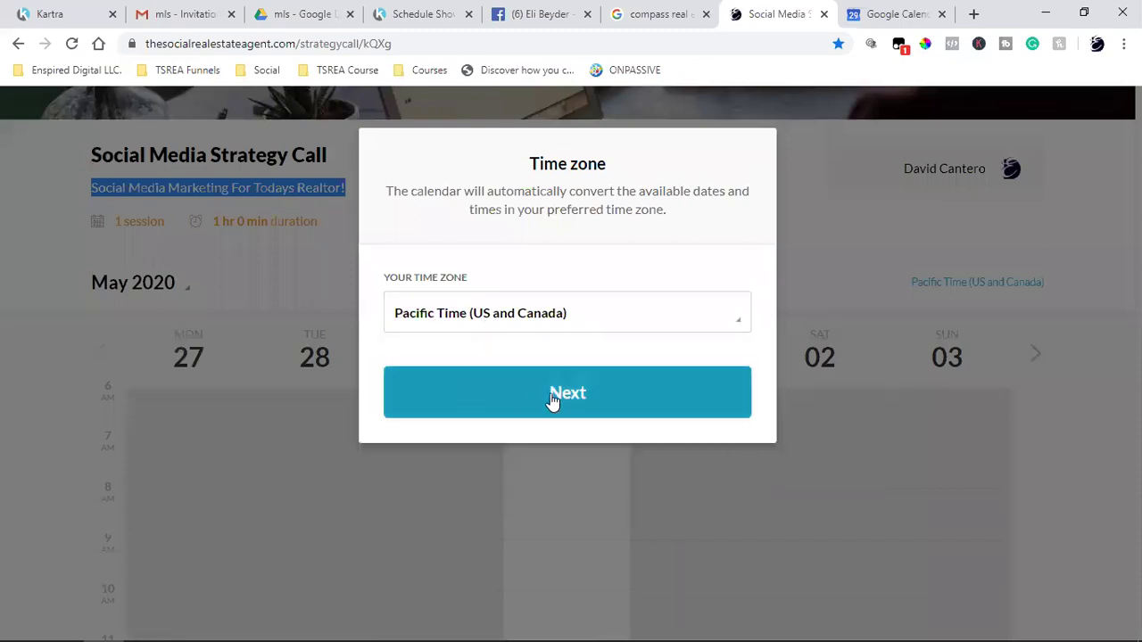
click(614, 403)
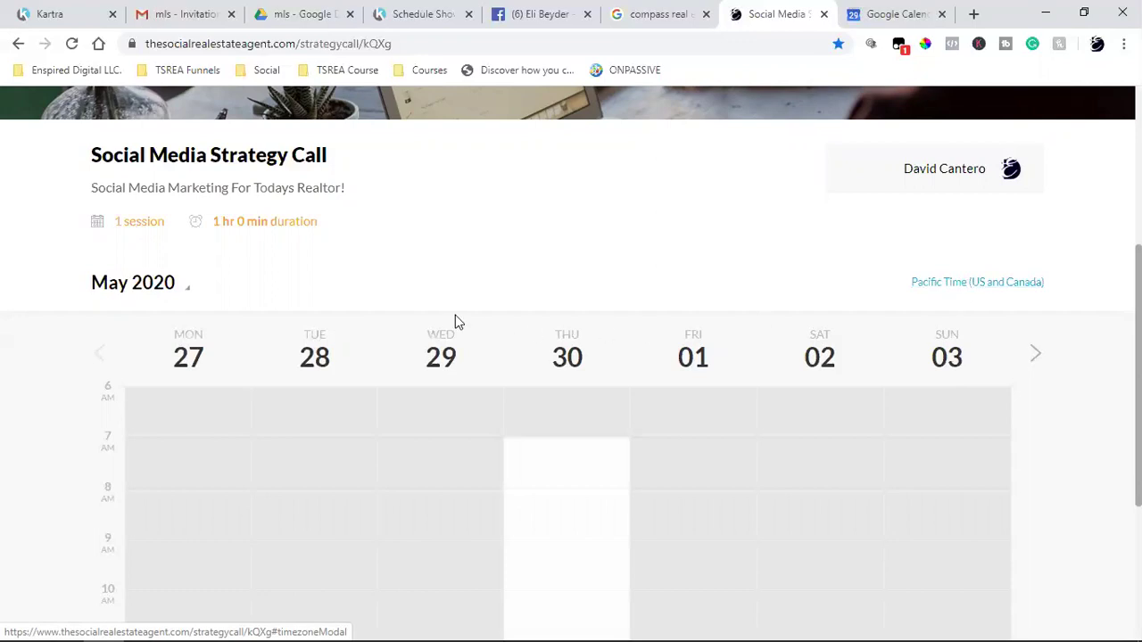
scroll(295, 170, up, 2)
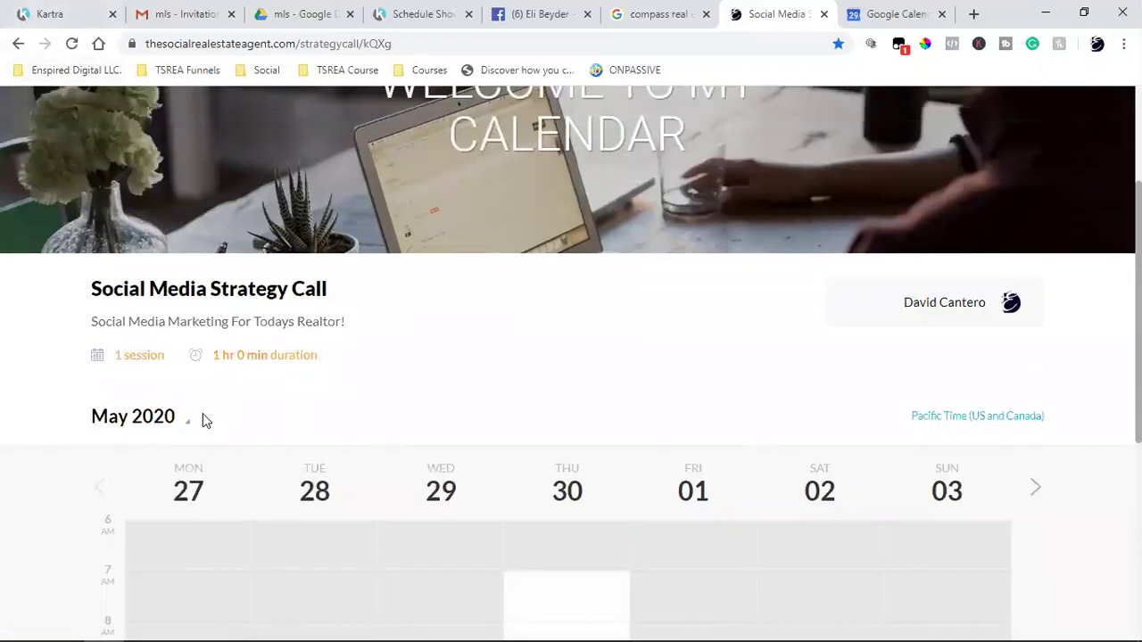
click(102, 21)
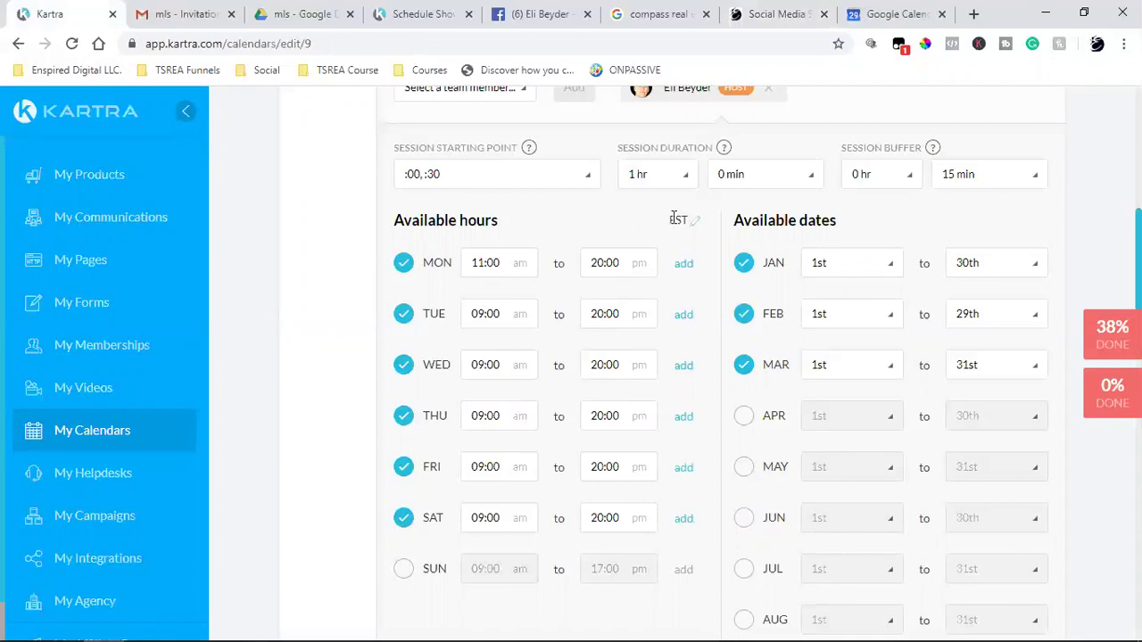
Step: Check the time zone conversion from the Monday availability row
click(482, 262)
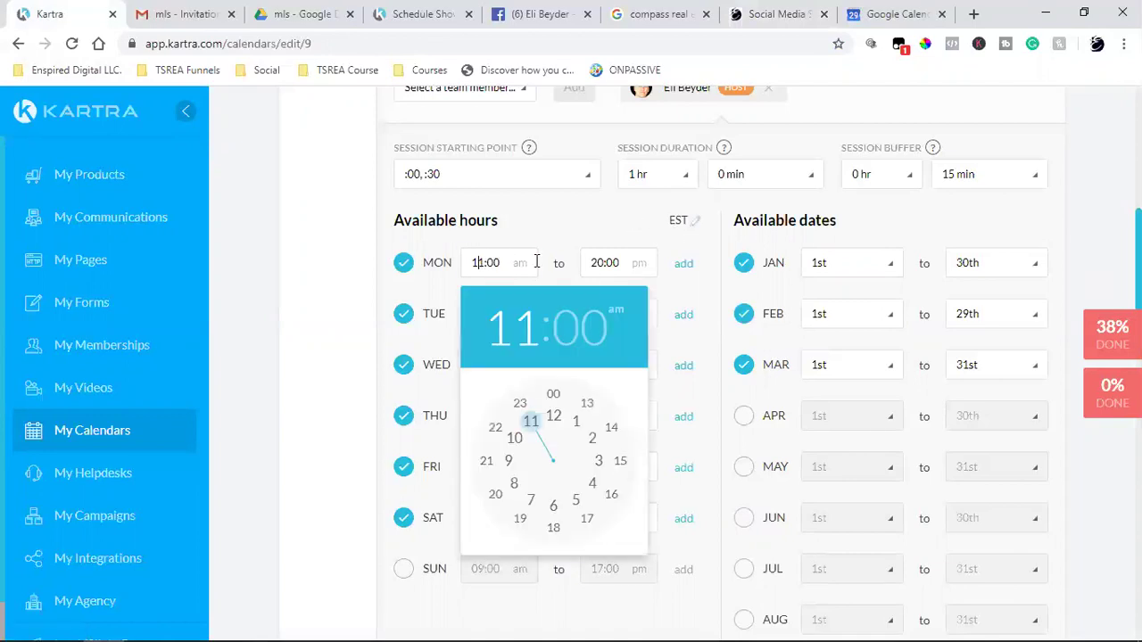
click(696, 223)
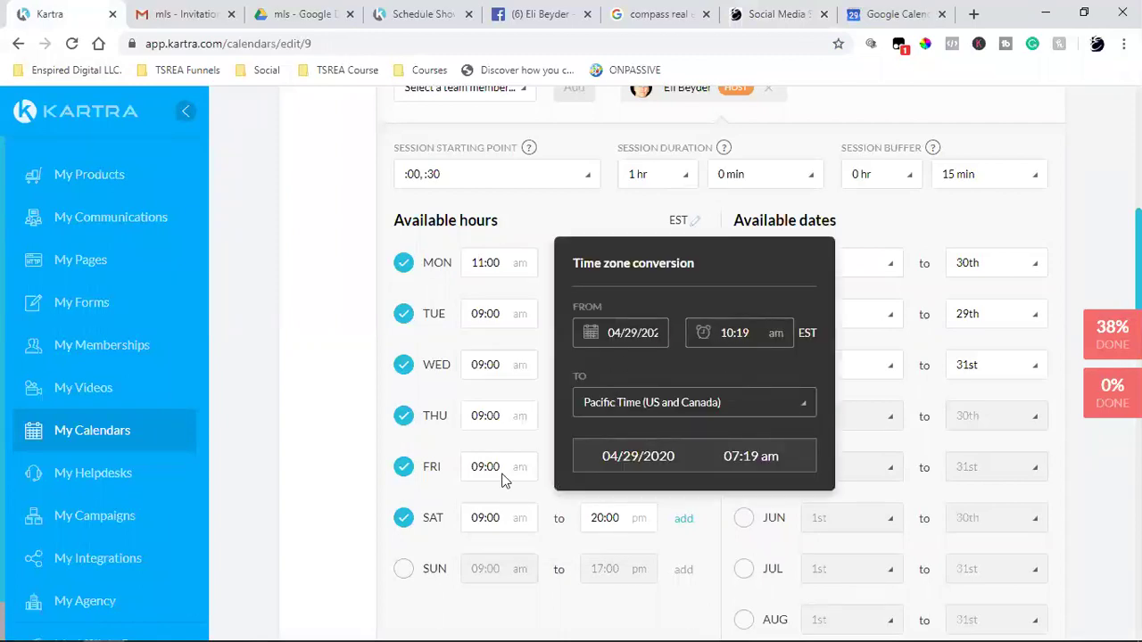
click(346, 371)
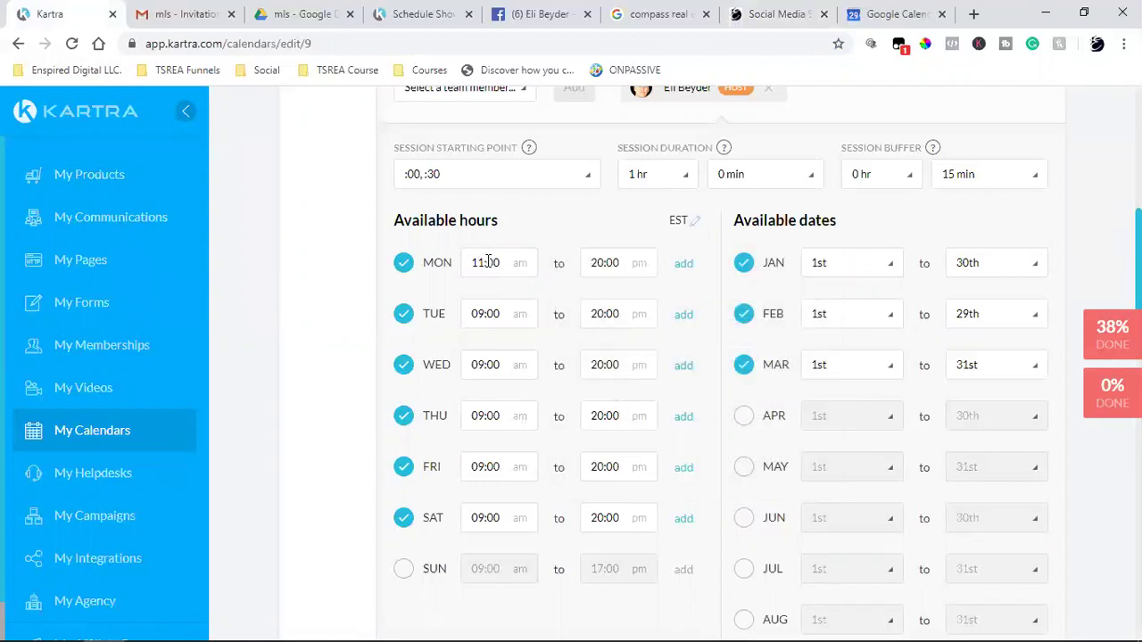
Step: Set the Tuesday, Wednesday and Thursday start times to 11:00
click(473, 313)
click(525, 473)
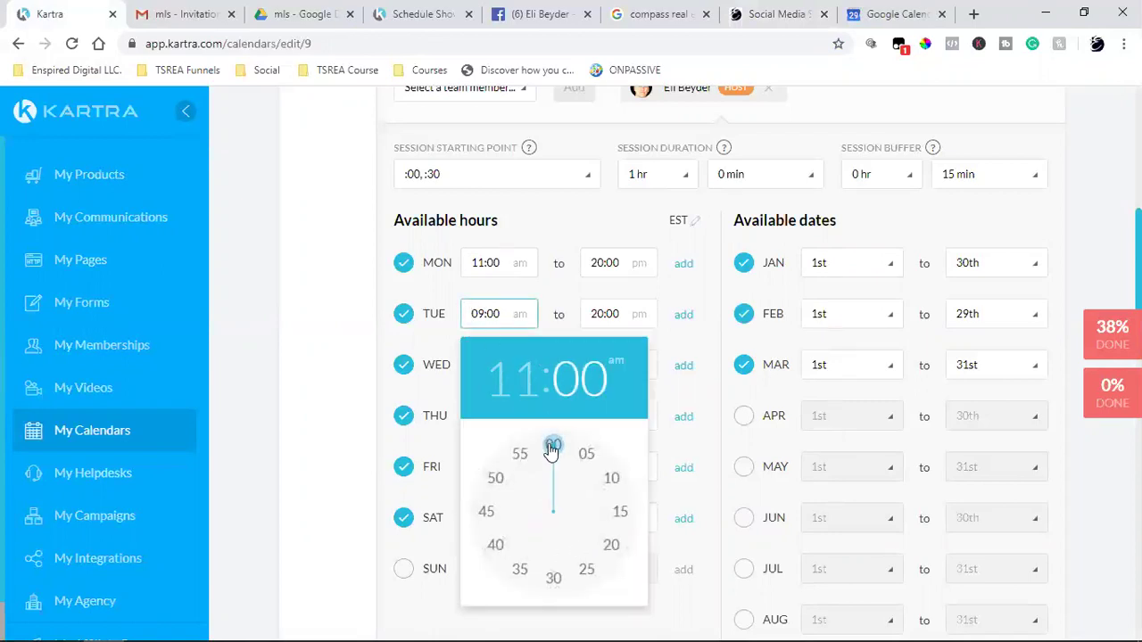
click(552, 446)
click(480, 365)
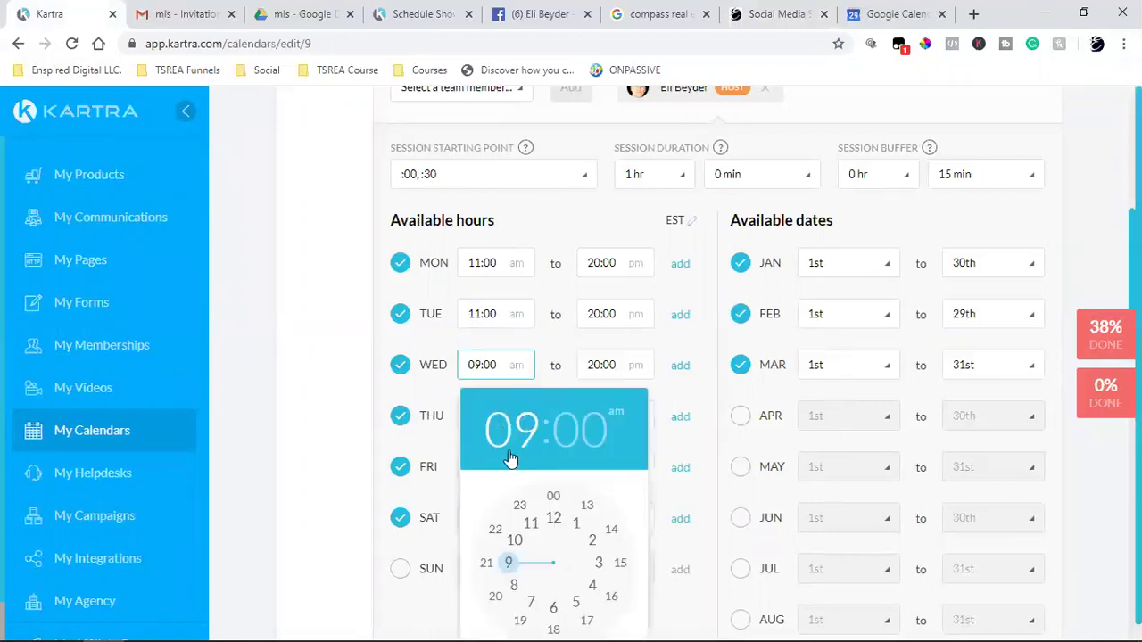
click(531, 523)
click(553, 496)
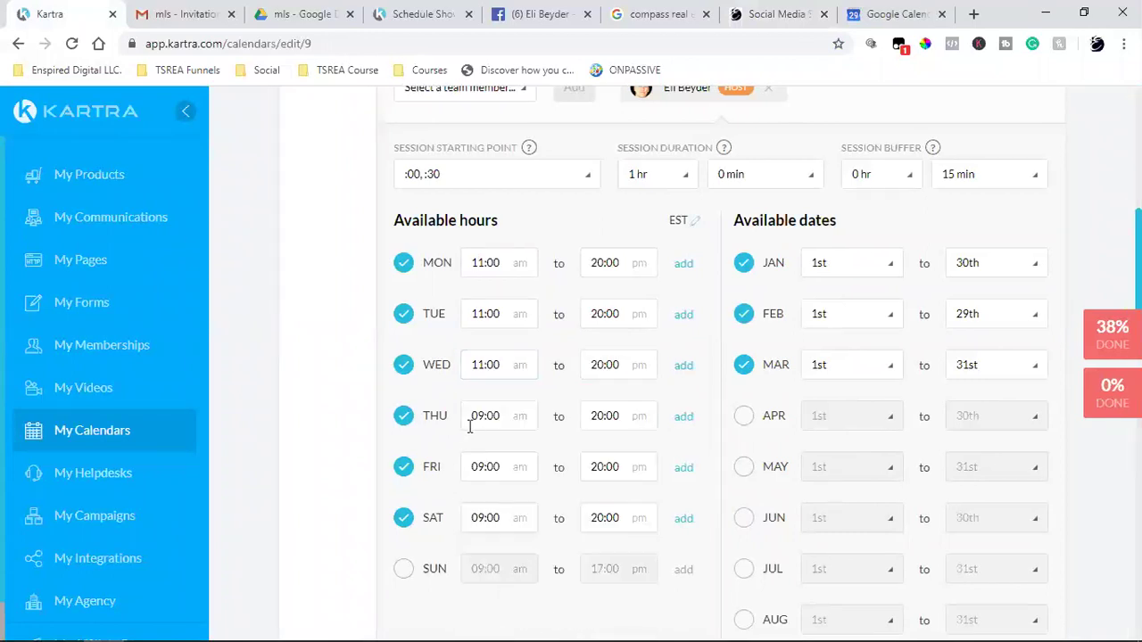
click(478, 419)
click(533, 261)
click(552, 233)
Step: Set the Friday and Saturday start times to 11:00 and make April available
click(507, 459)
click(533, 288)
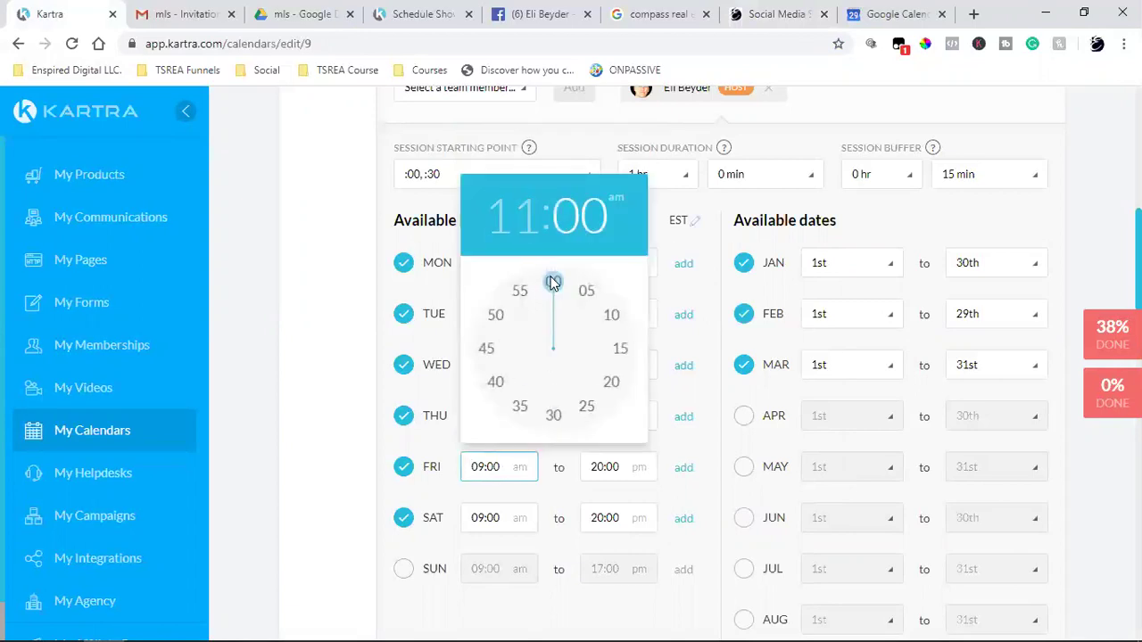
click(552, 284)
click(488, 515)
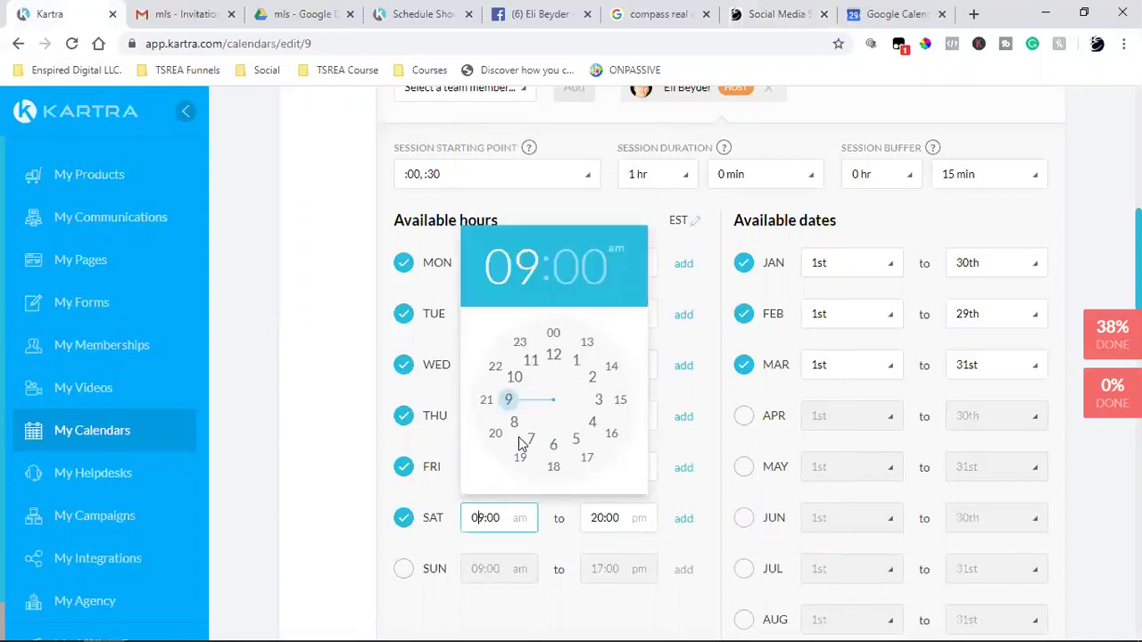
click(532, 359)
click(552, 336)
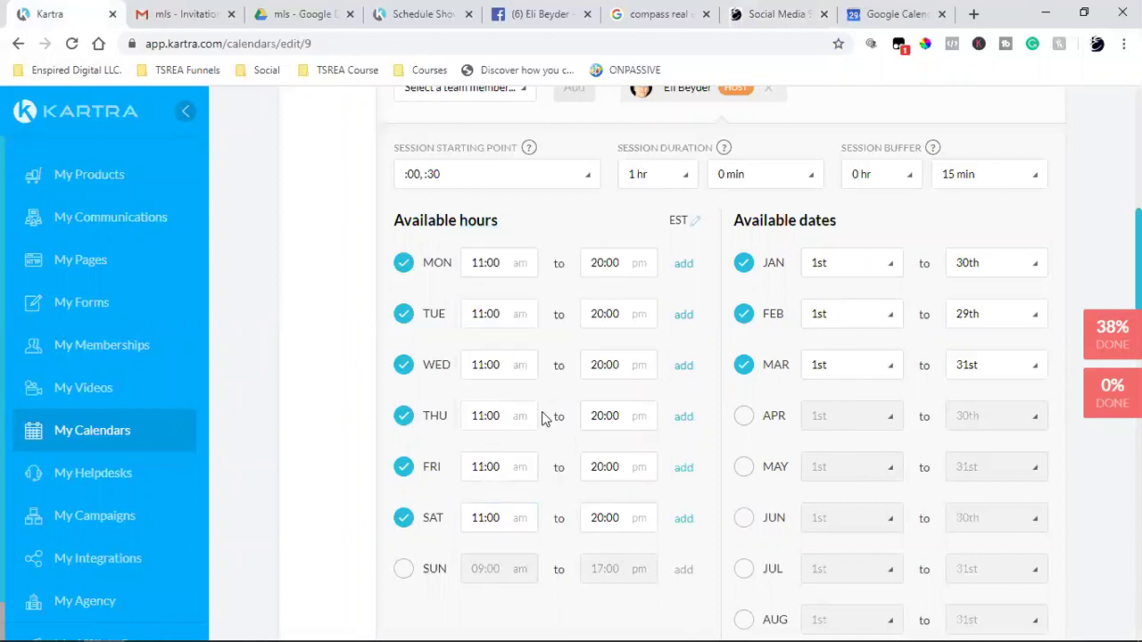
click(742, 423)
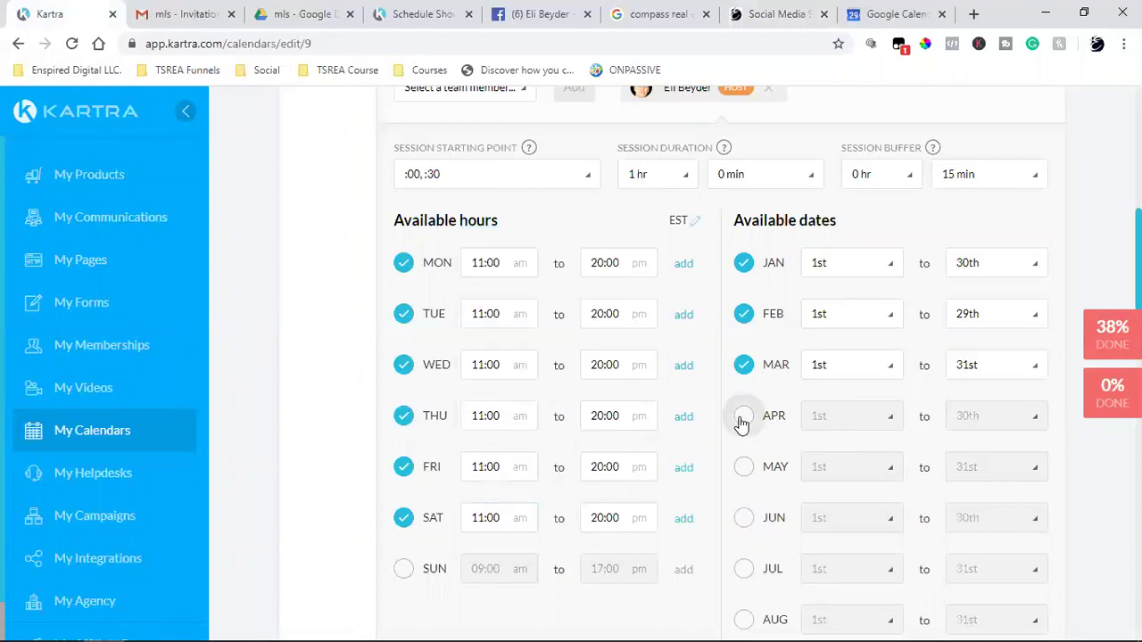
Step: Make May through November available for booking as full-month ranges
click(742, 469)
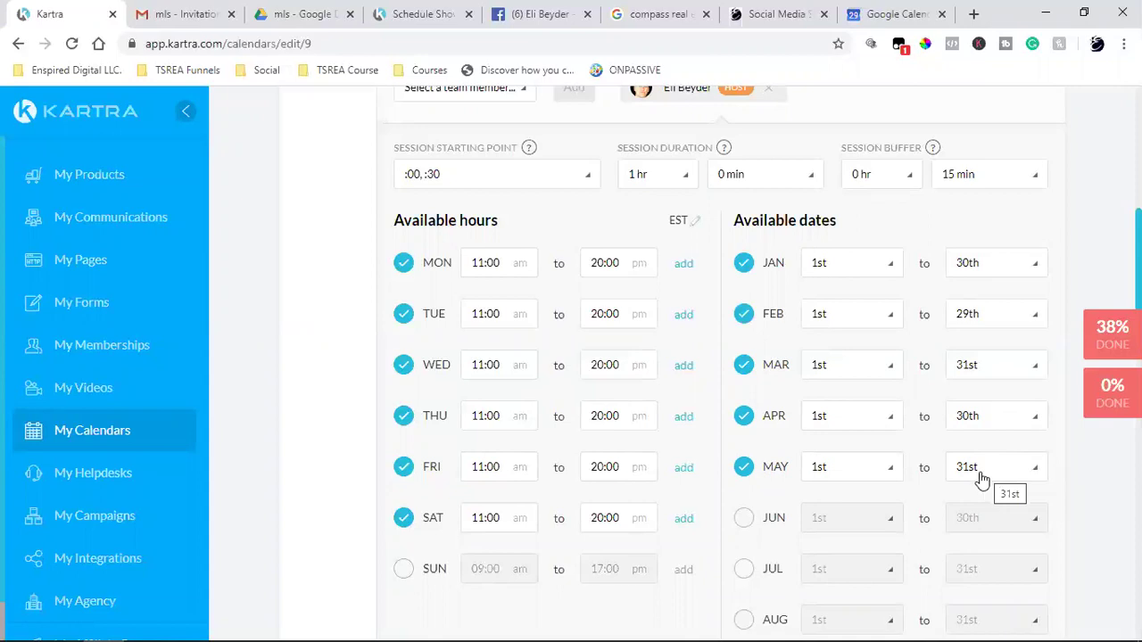
click(744, 518)
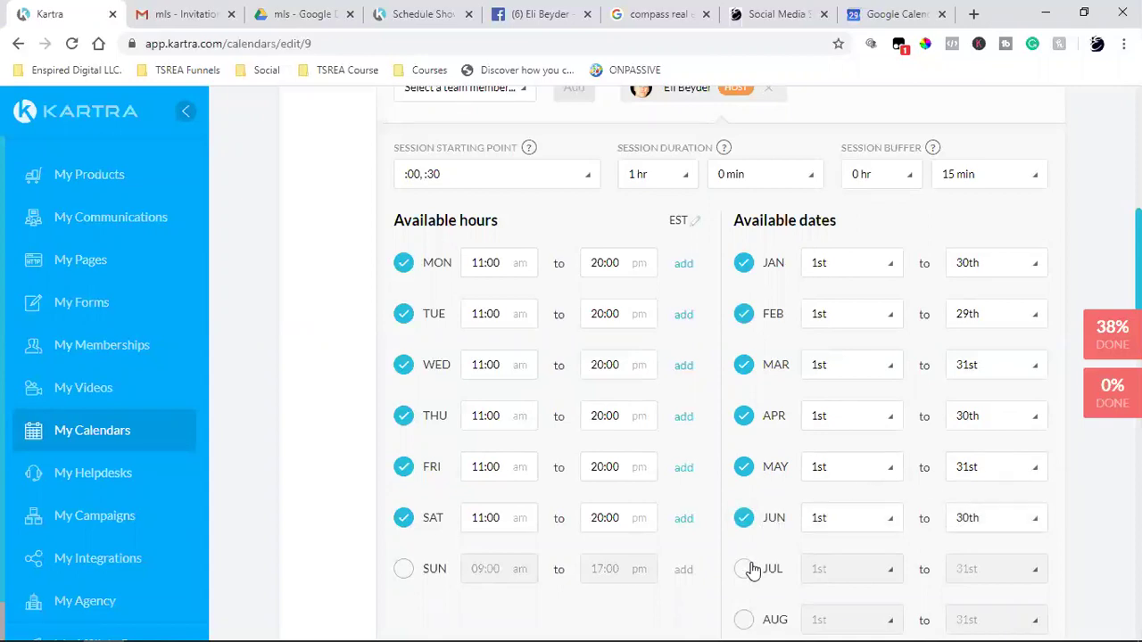
click(743, 569)
scroll(750, 562, down, 2)
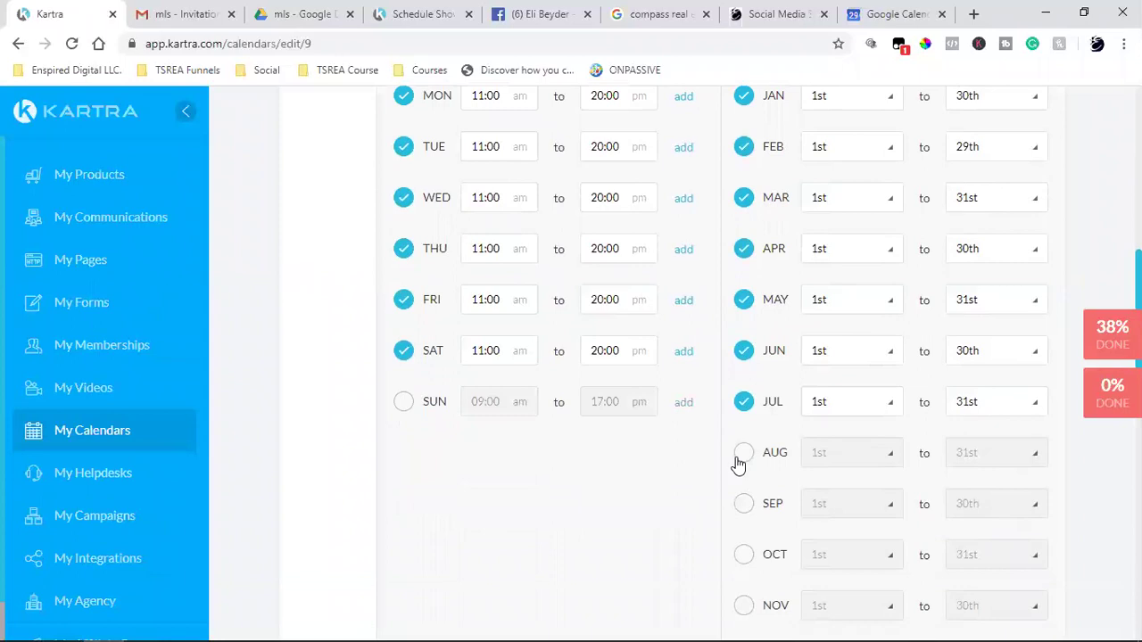
click(745, 505)
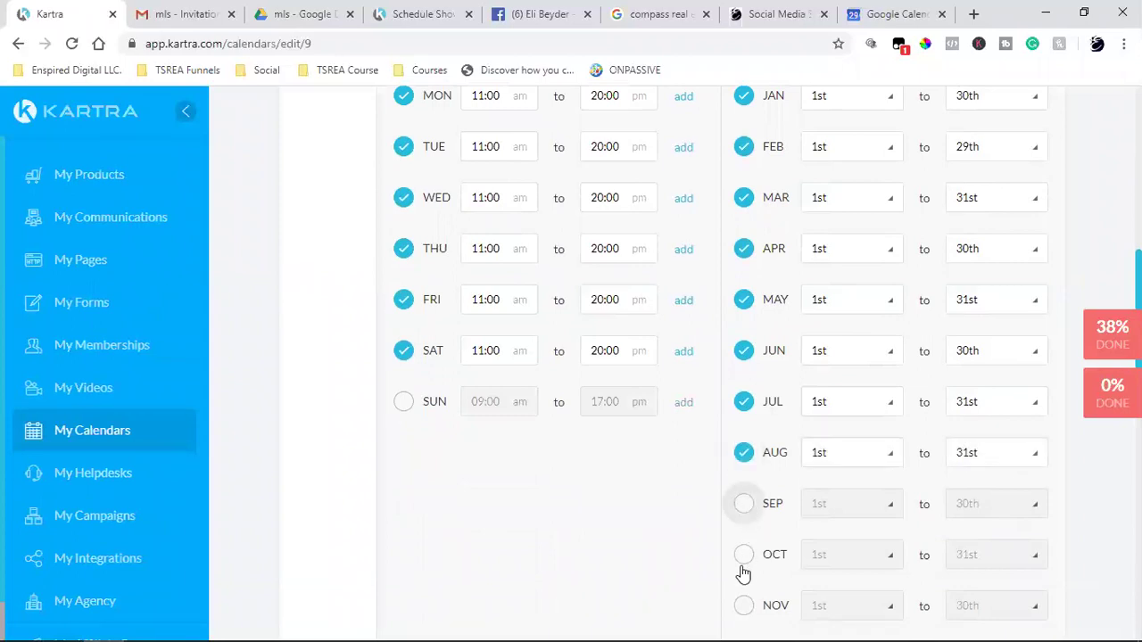
click(746, 605)
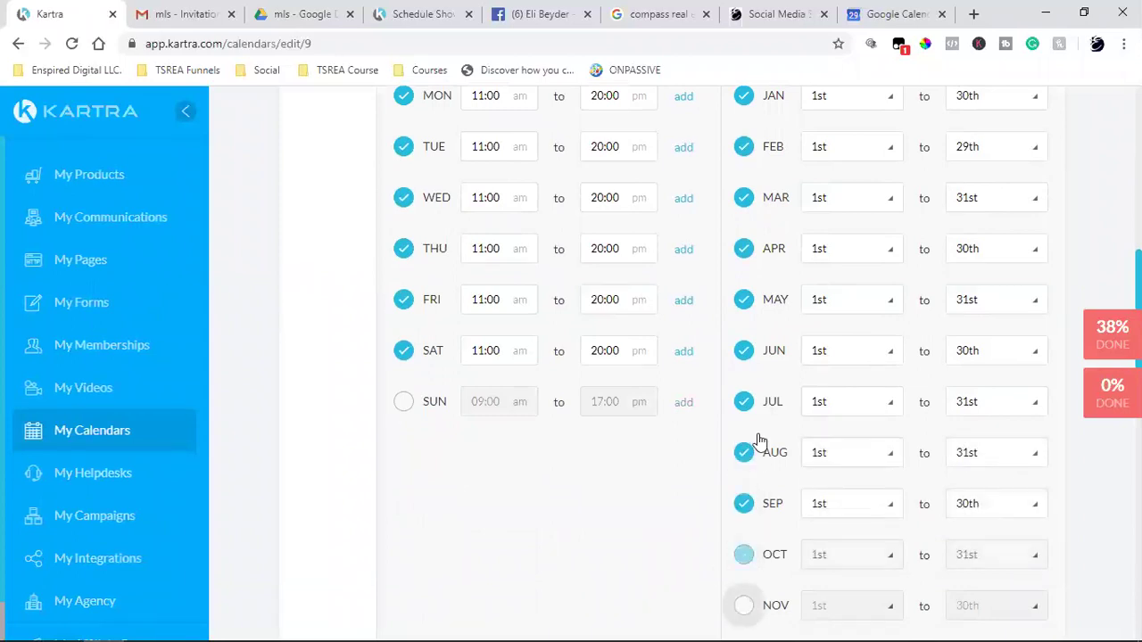
Step: Check the live booking page and leave May's end date at the 31st
mouse_move(1106, 624)
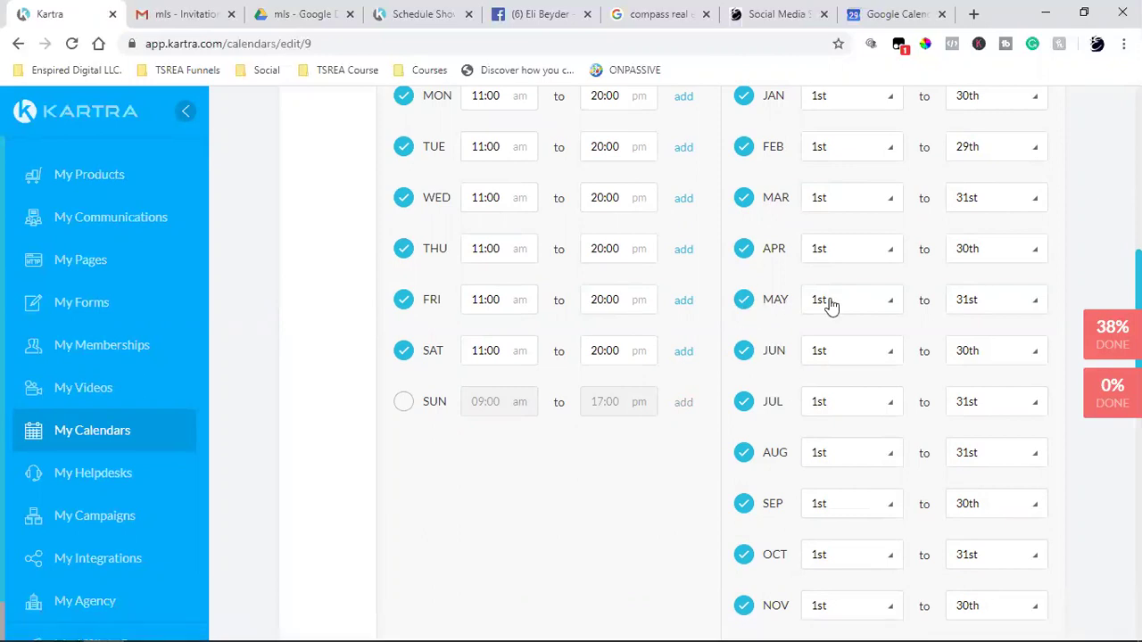
click(978, 309)
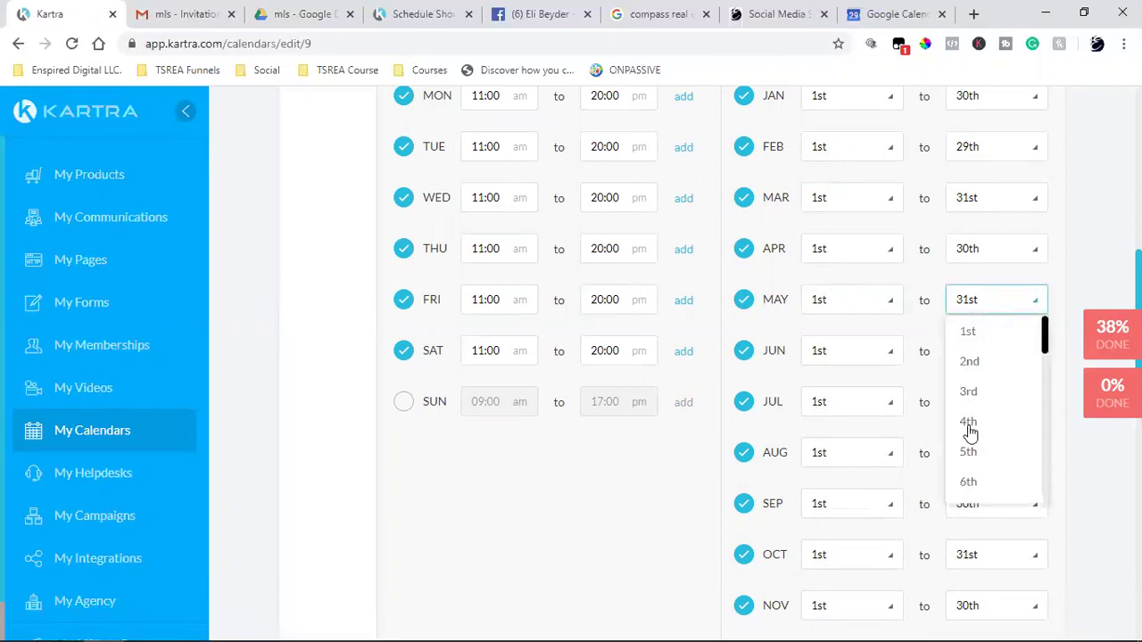
scroll(977, 419, down, 2)
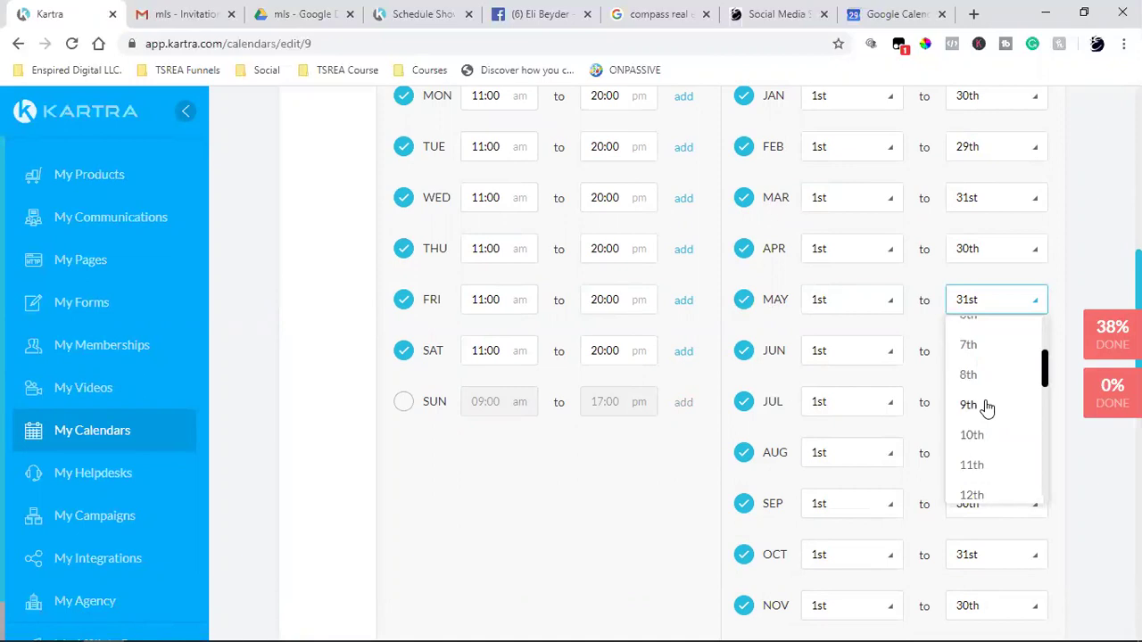
click(772, 13)
scroll(588, 446, down, 2)
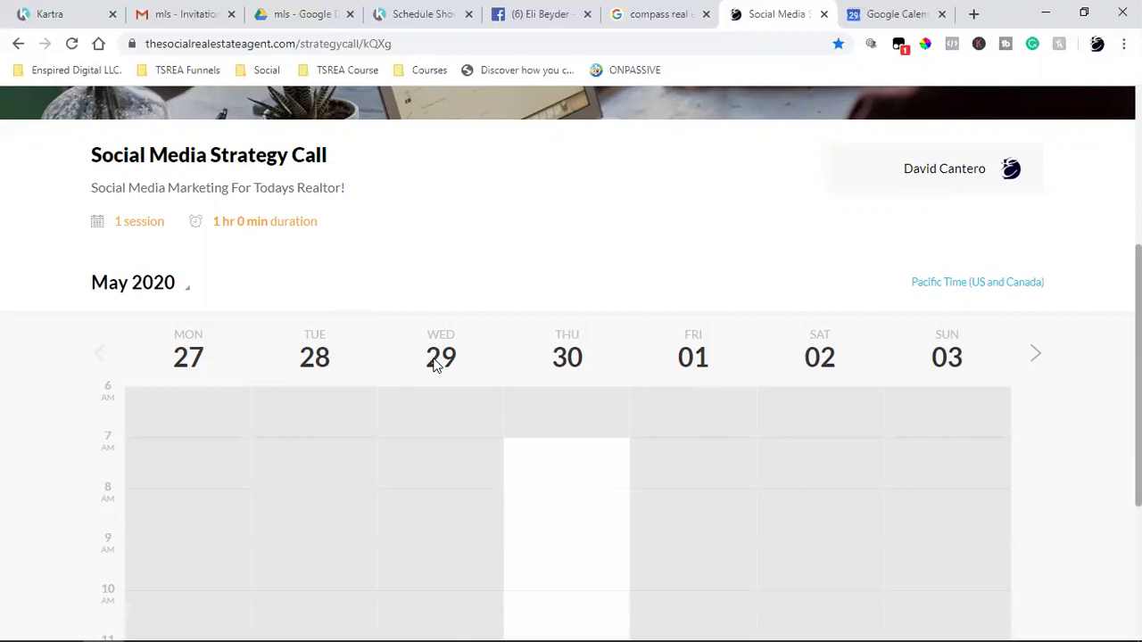
click(53, 15)
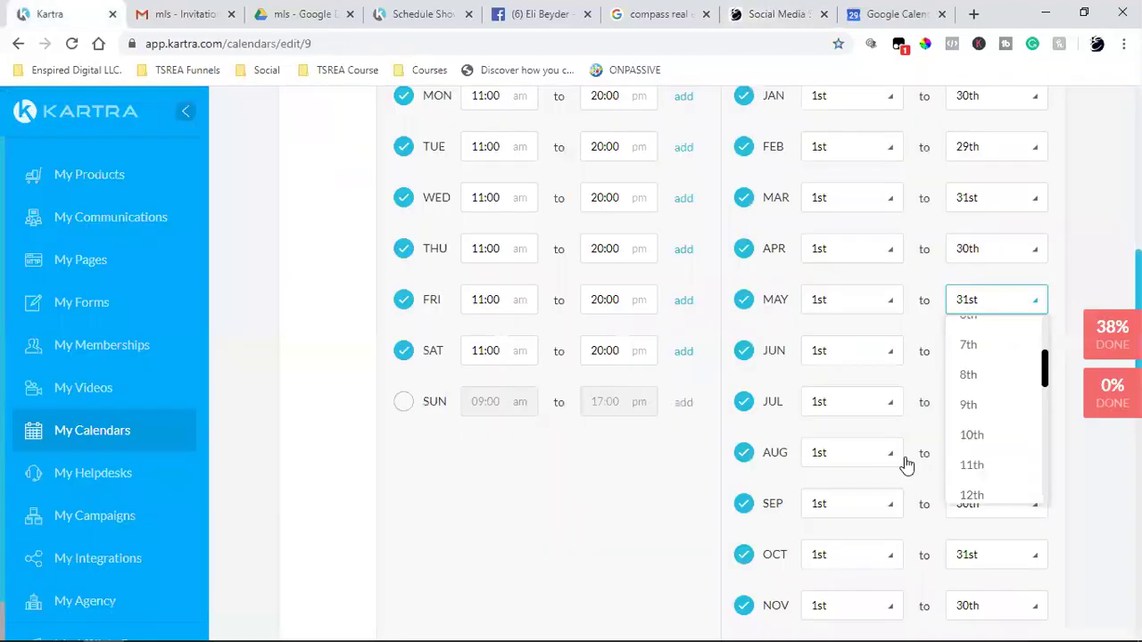
scroll(999, 446, down, 5)
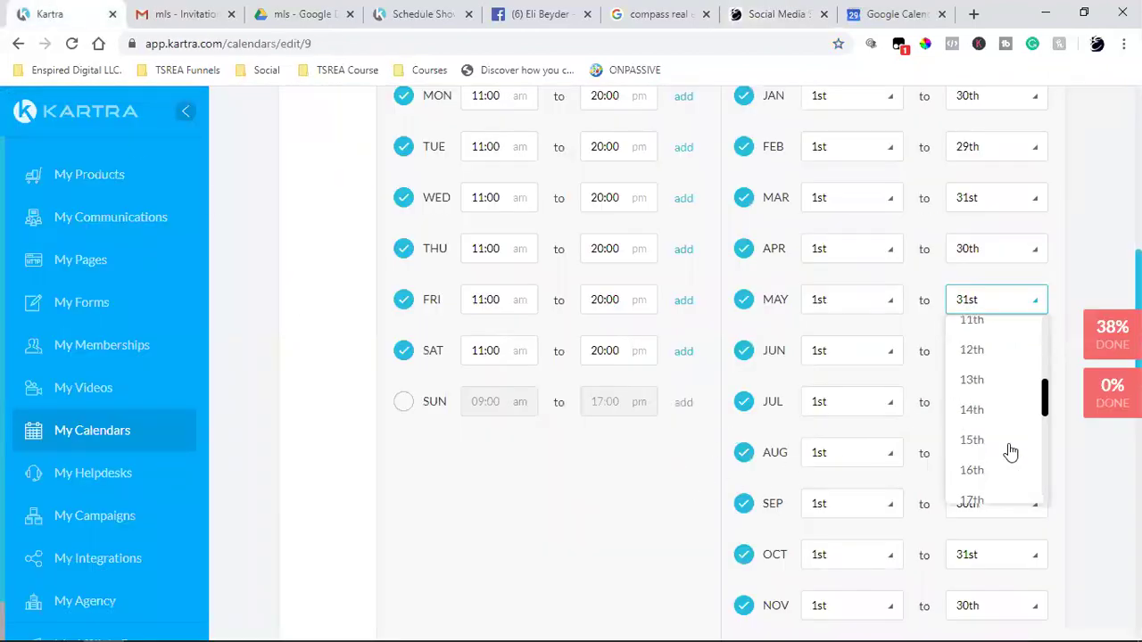
scroll(1001, 473, down, 2)
click(974, 487)
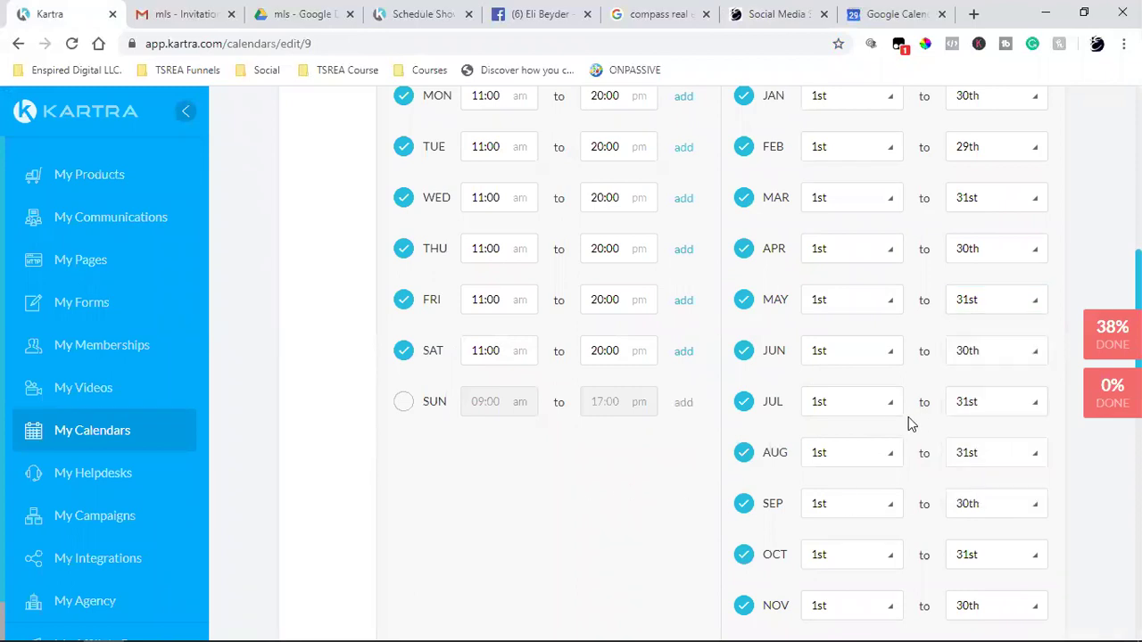
Step: Make December available for booking and review the month list
scroll(908, 419, down, 2)
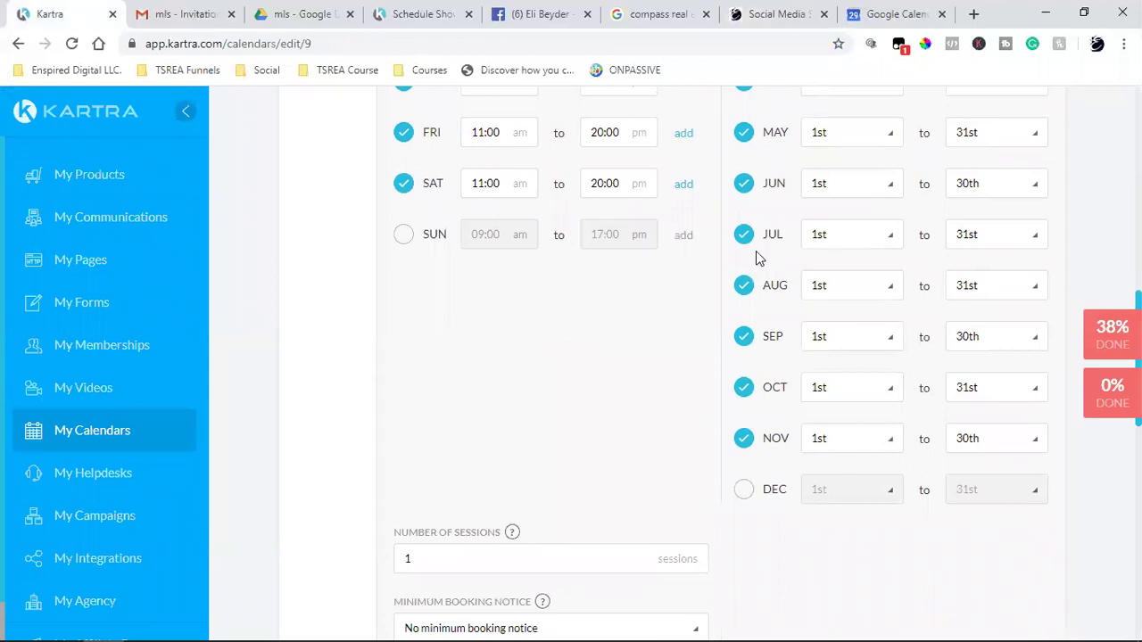
click(745, 490)
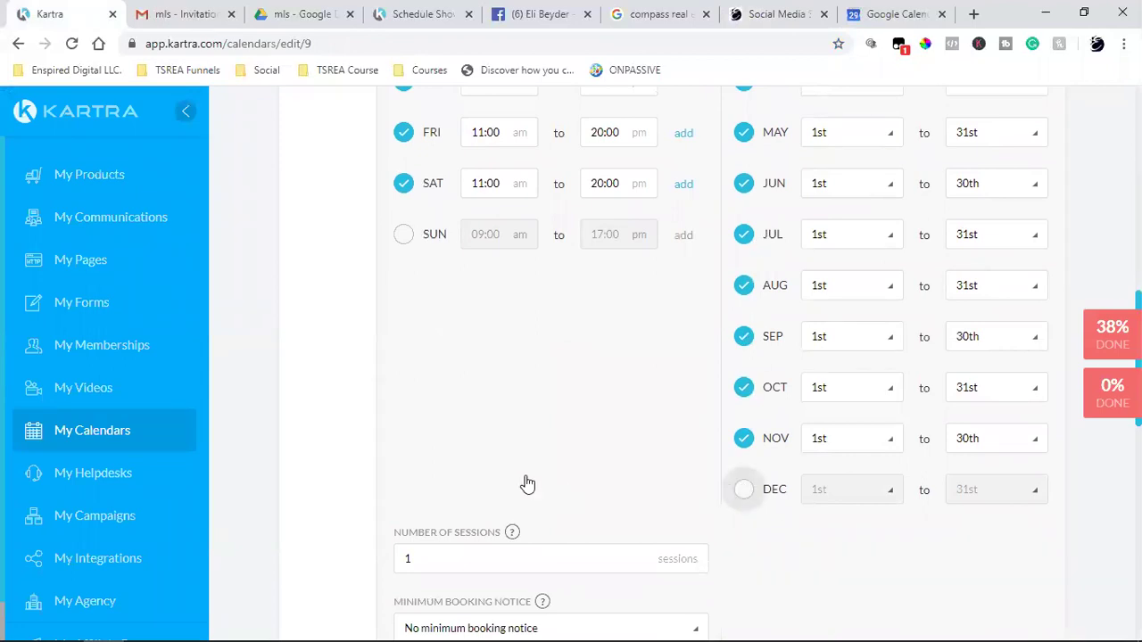
scroll(617, 472, up, 2)
scroll(892, 428, up, 6)
scroll(899, 432, down, 9)
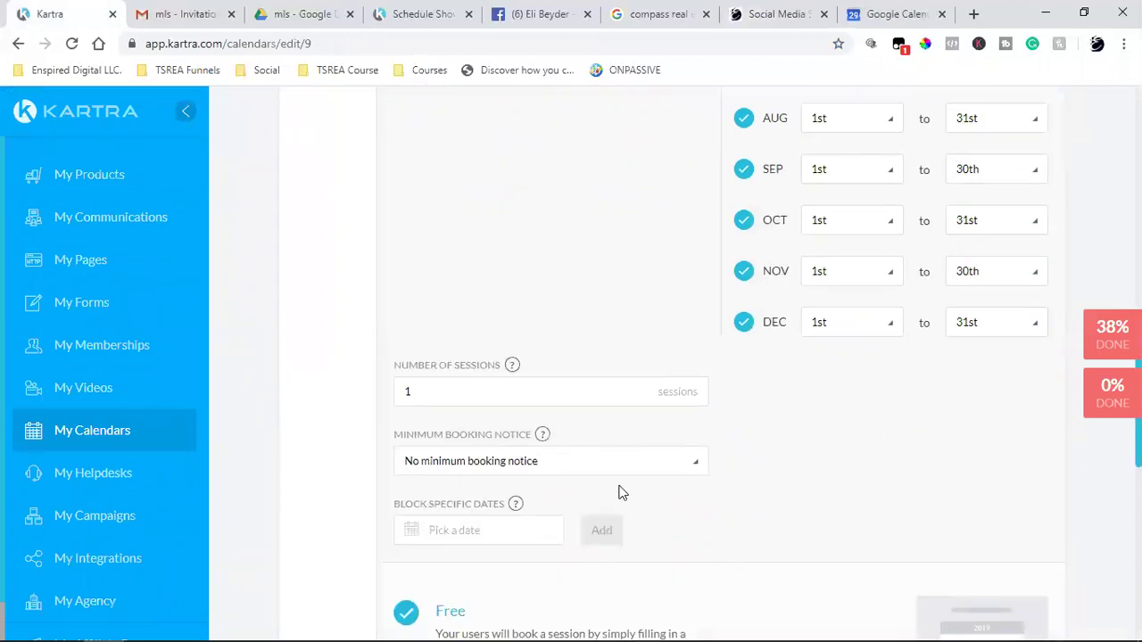
scroll(477, 453, down, 4)
scroll(530, 471, up, 4)
Step: Leave the minimum booking notice at no minimum
click(459, 468)
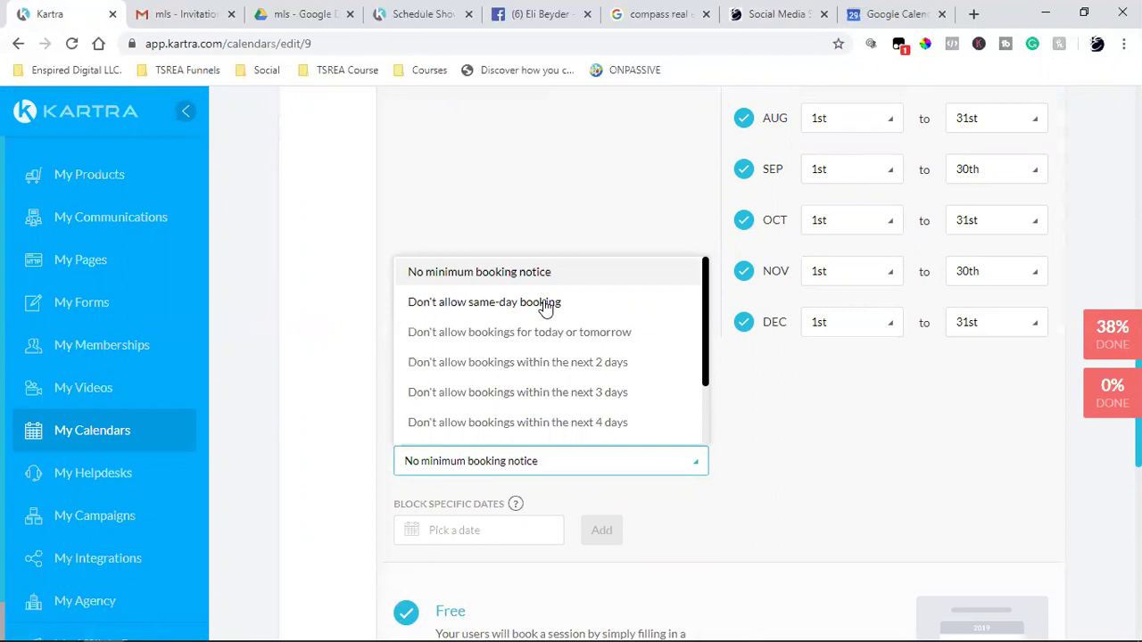
scroll(555, 386, down, 2)
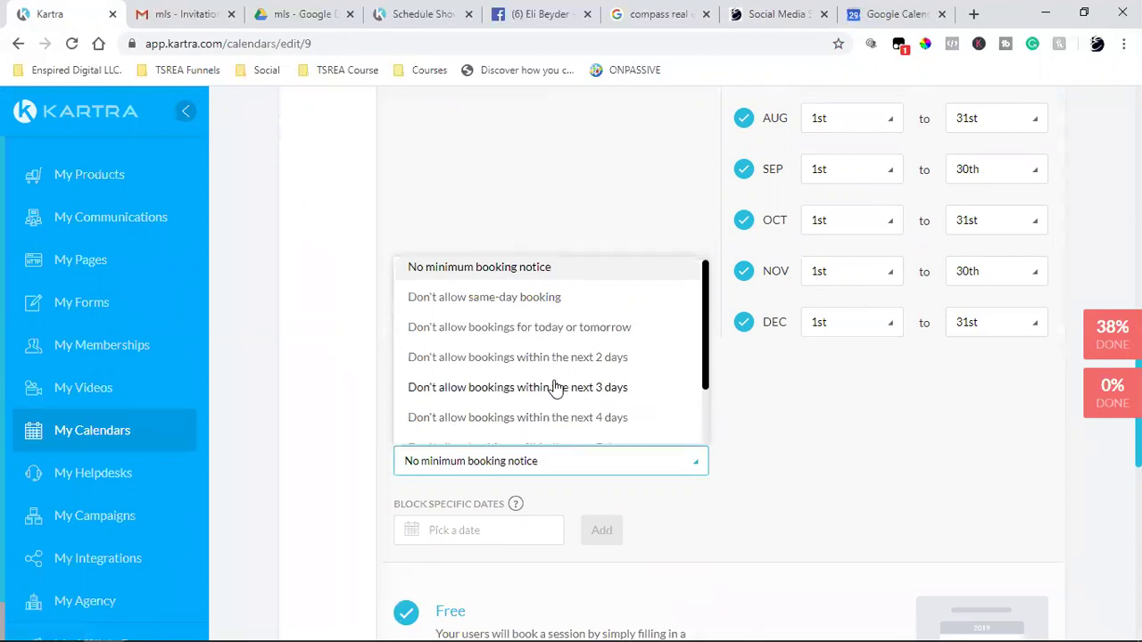
click(413, 459)
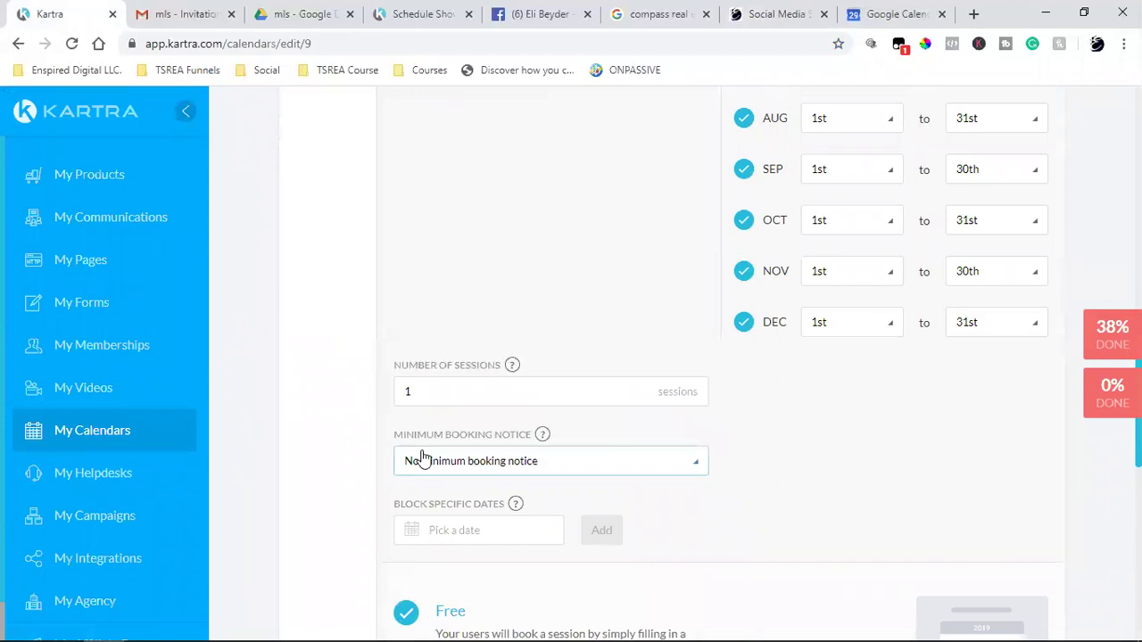
scroll(714, 500, down, 6)
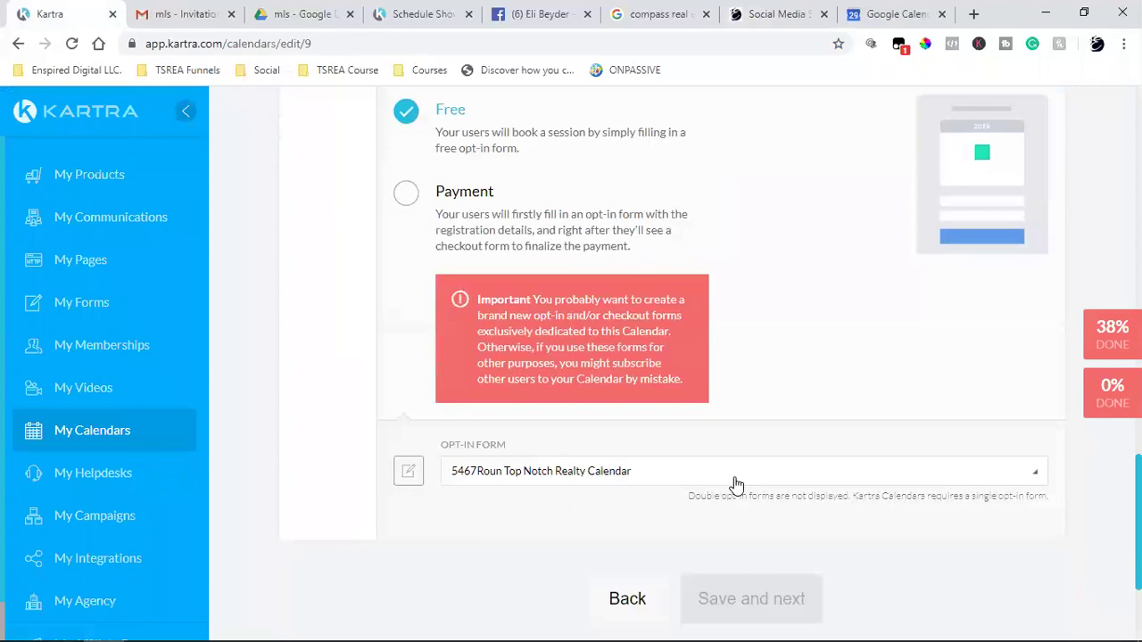
Step: Select the street-address-named opt-in form, then view the Social Media Strategy Call booking page
click(568, 474)
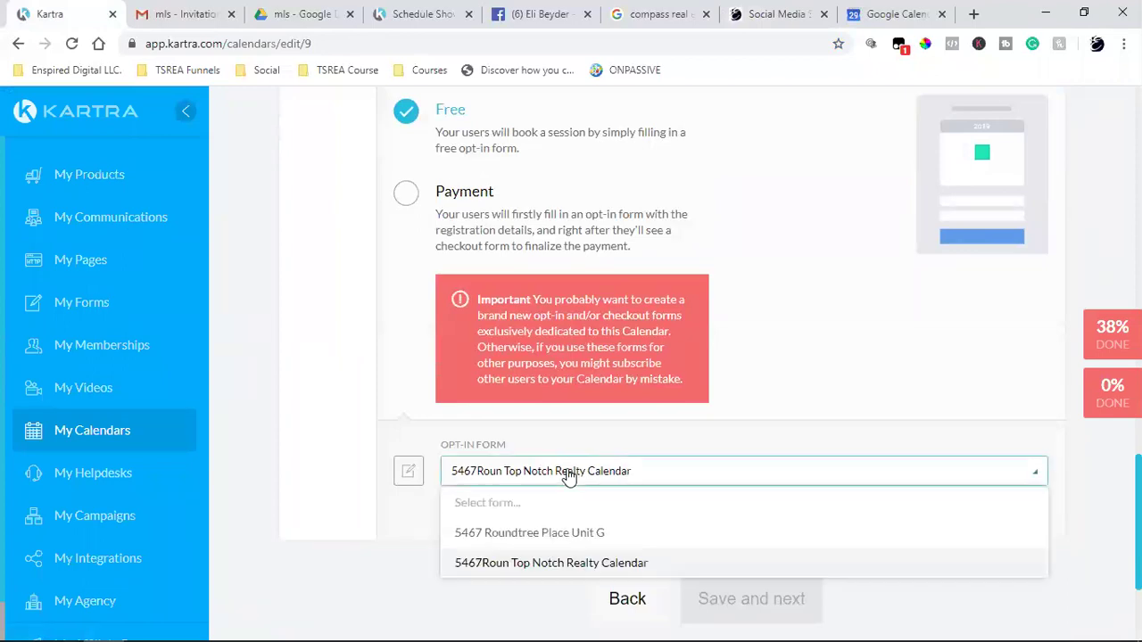
click(563, 535)
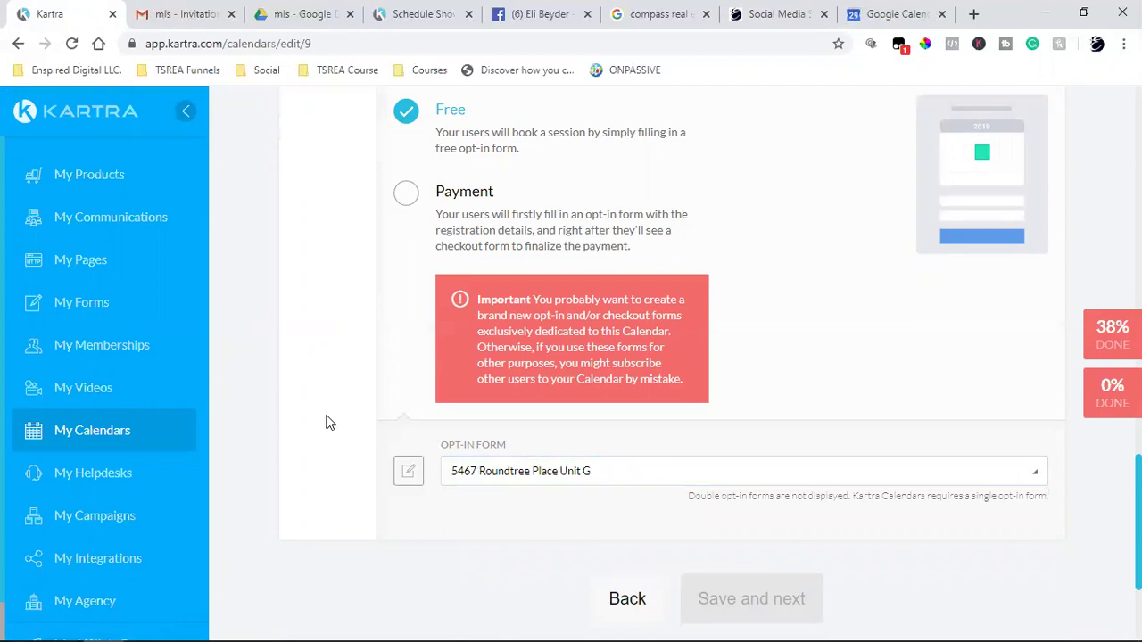
click(785, 13)
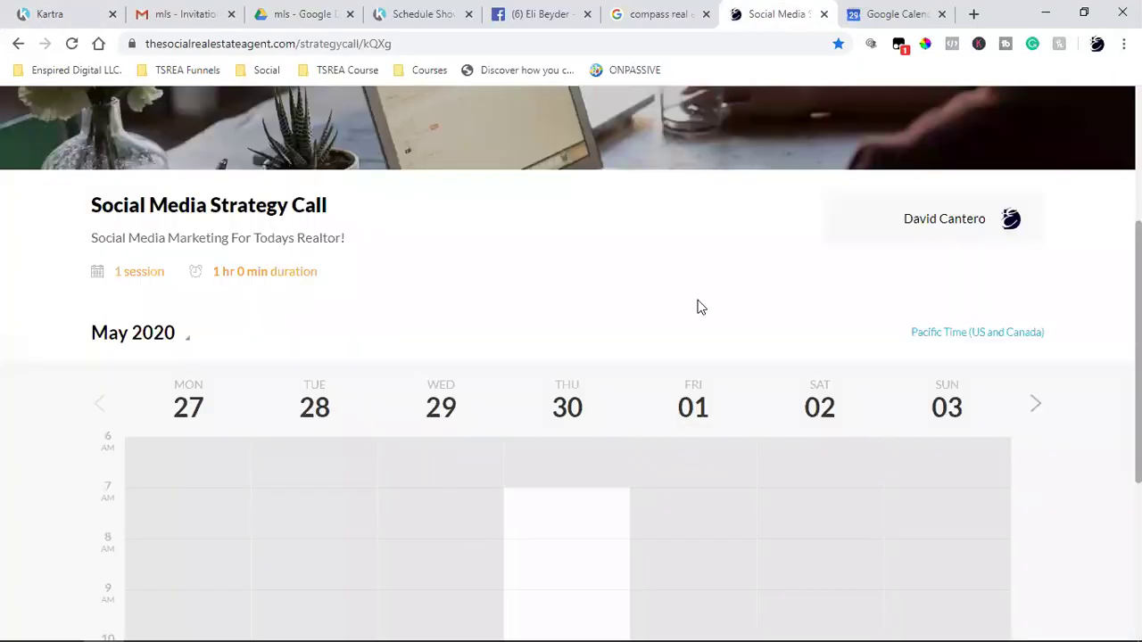
Step: Book and confirm the Thursday 30 Apr 11:00 AM slot, view the thank-you page, return to the editor
scroll(672, 418, down, 4)
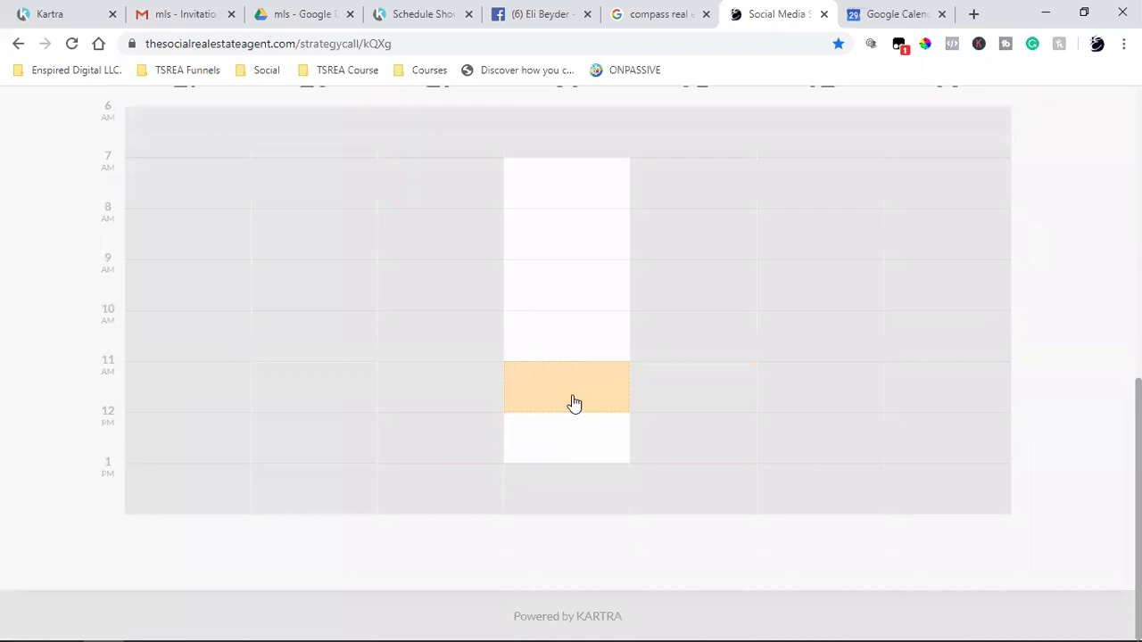
click(571, 401)
click(840, 387)
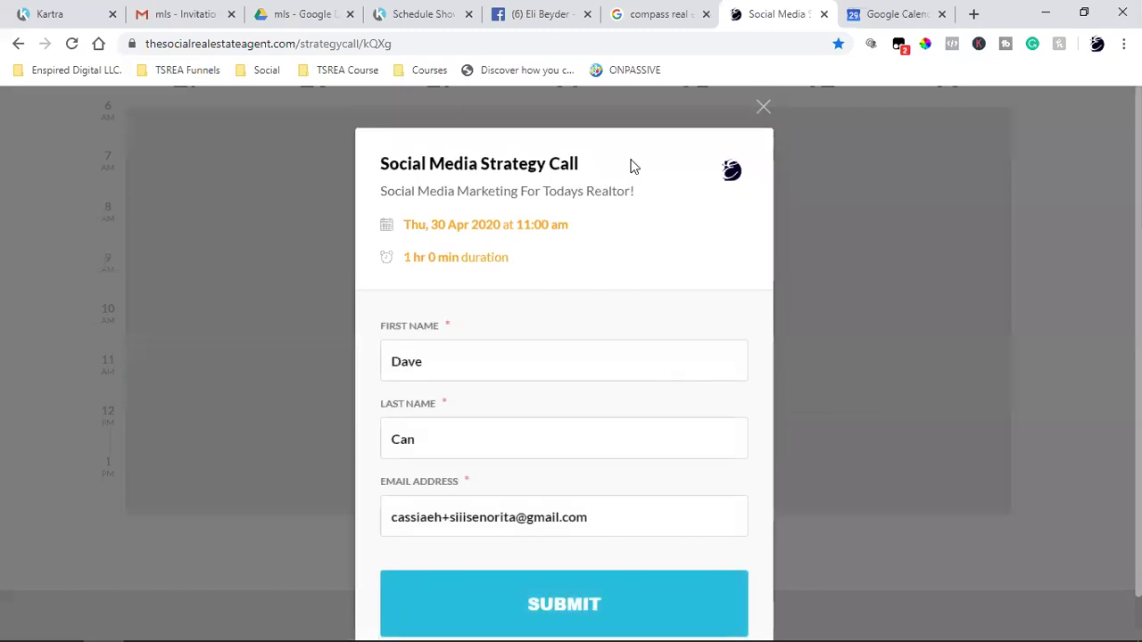
key(ctrl+4)
scroll(507, 344, up, 10)
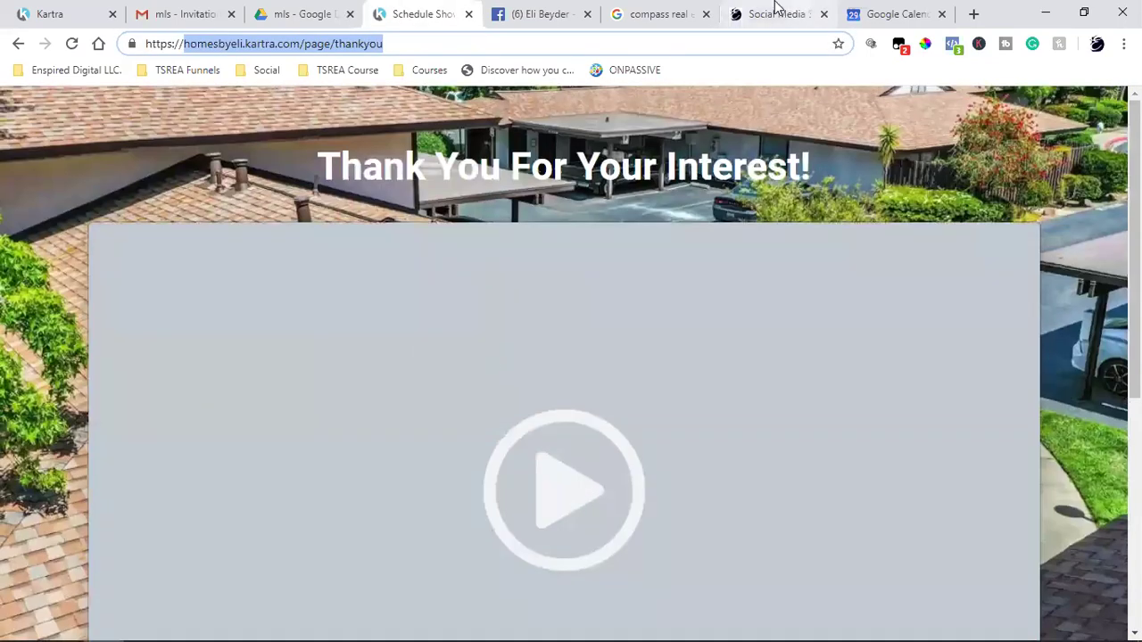
click(767, 11)
click(55, 13)
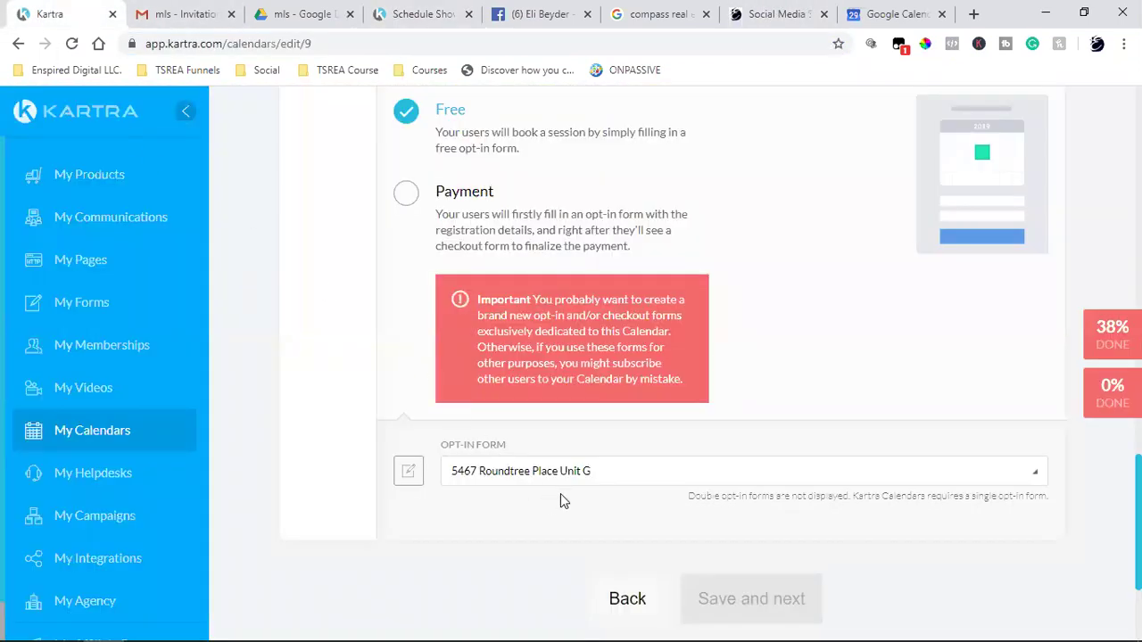
Step: Save the schedule settings and move on to the Communications step
scroll(790, 490, up, 2)
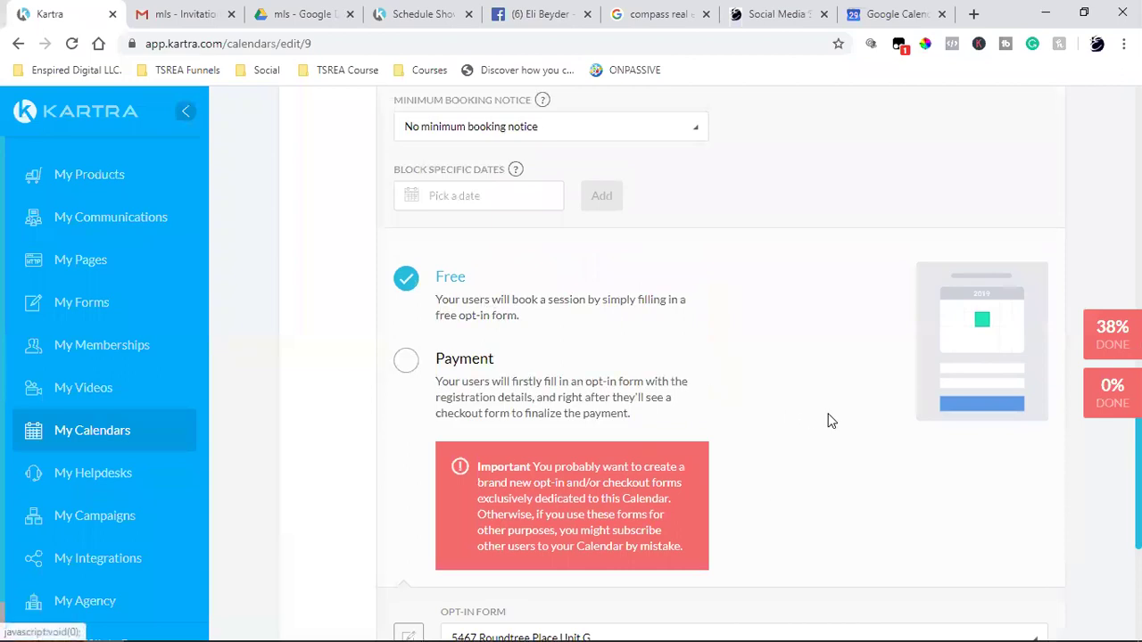
scroll(825, 419, up, 10)
scroll(906, 445, up, 5)
click(1022, 315)
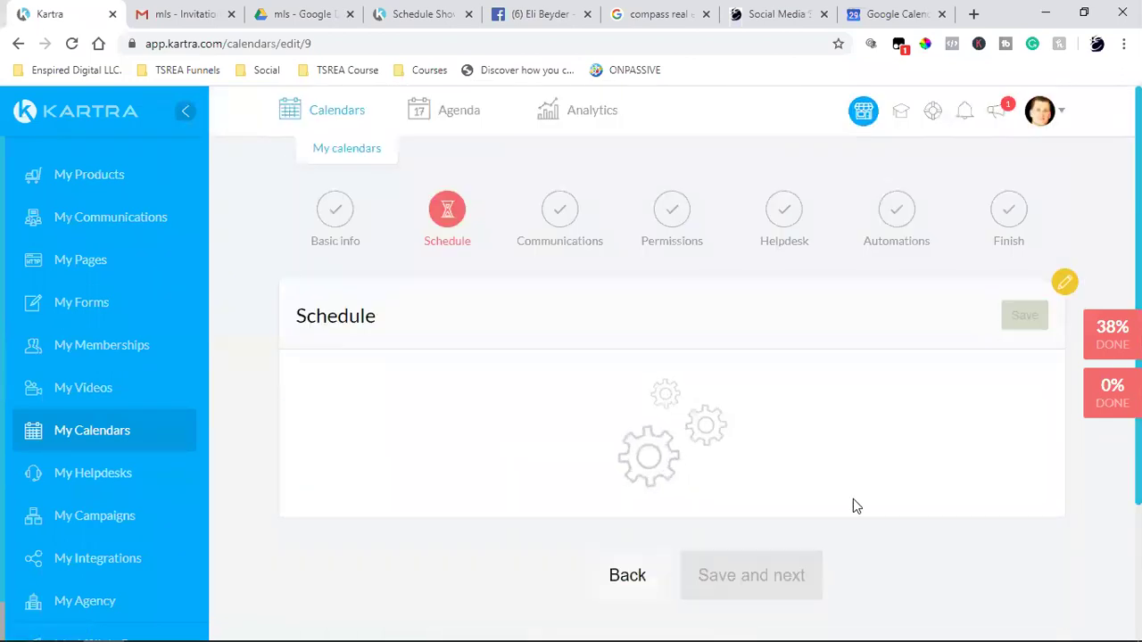
click(765, 500)
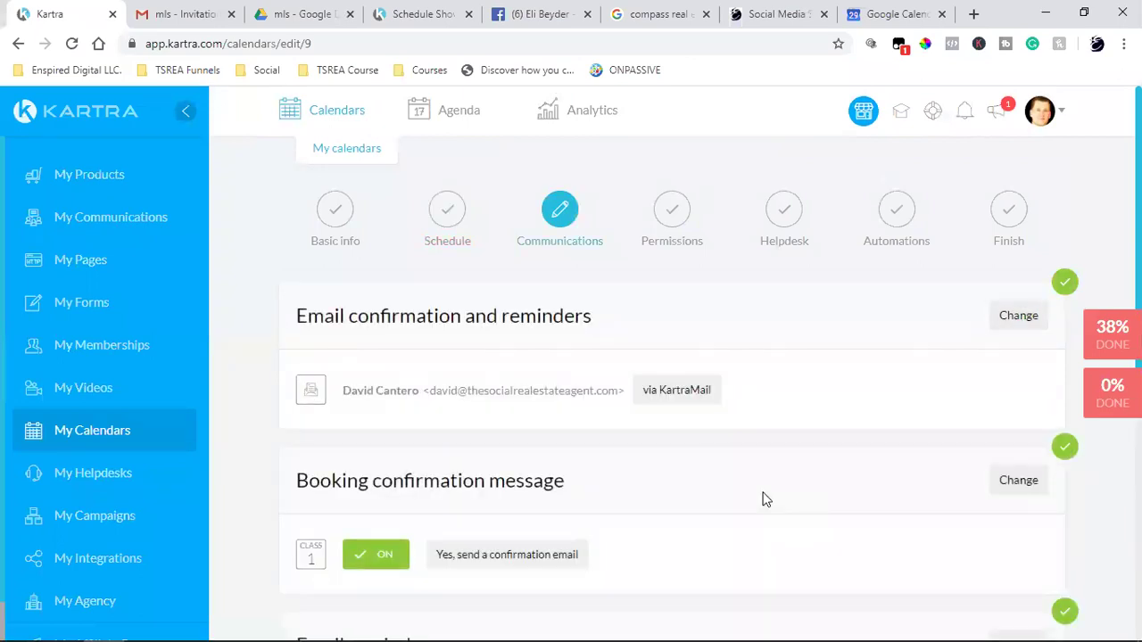
Step: Set email confirmation and reminders to 'No, don't send any email' and save
click(1033, 149)
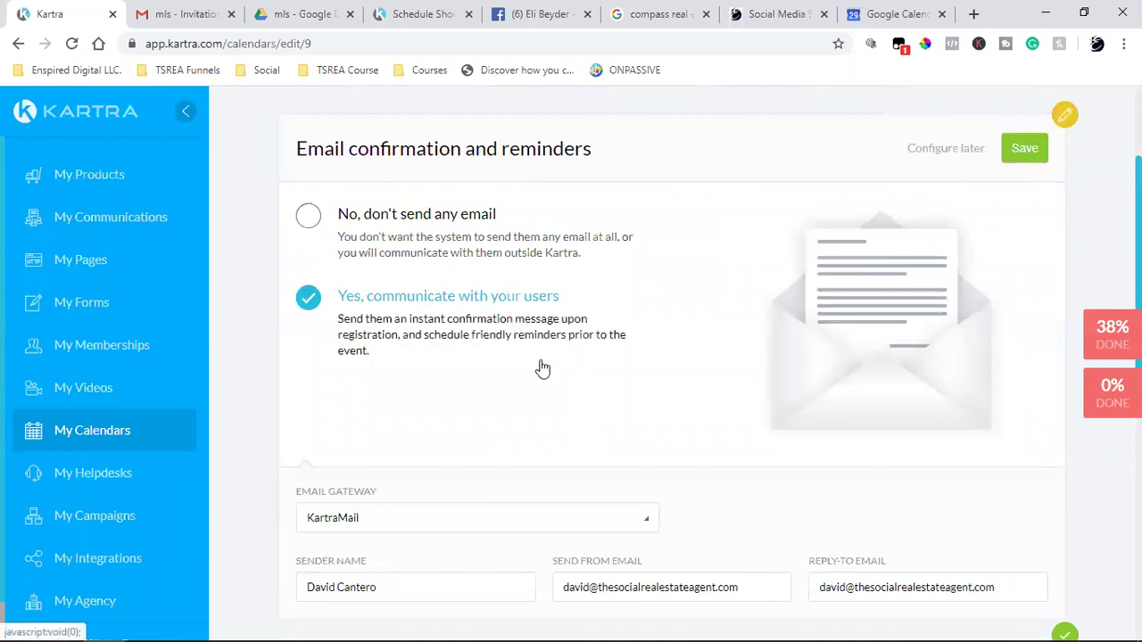
scroll(542, 368, down, 2)
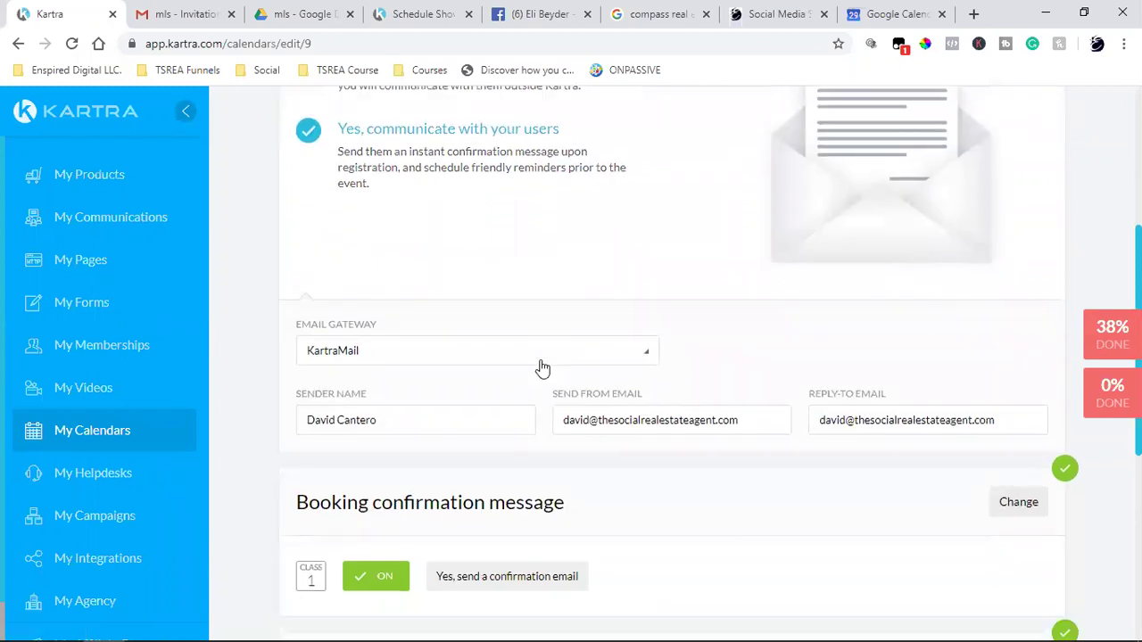
scroll(542, 368, up, 2)
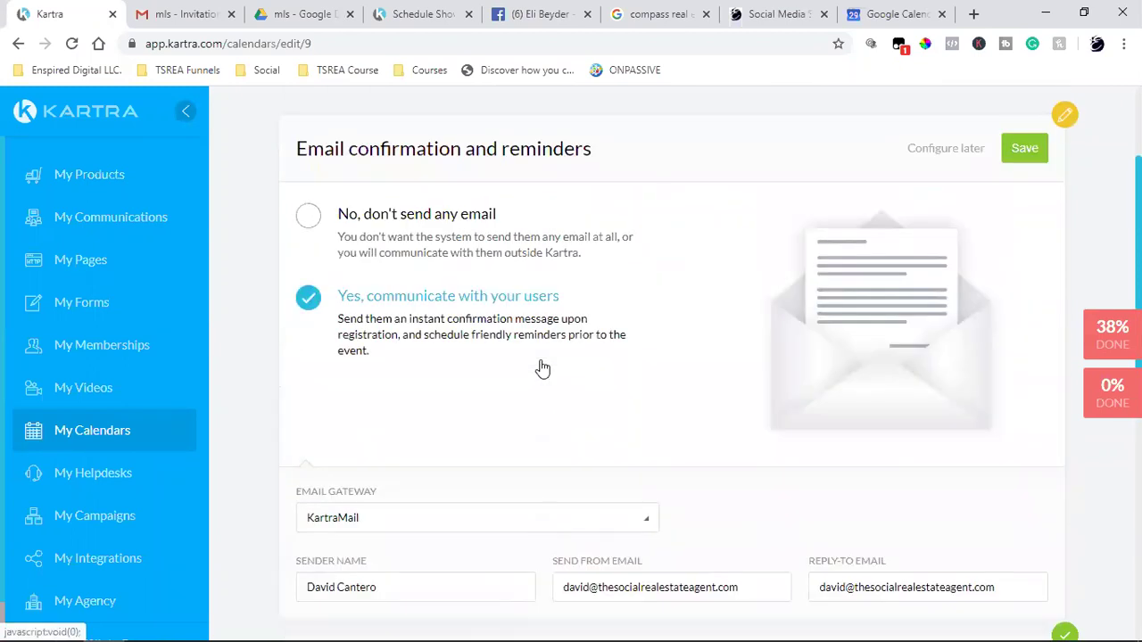
scroll(542, 368, down, 2)
scroll(541, 368, down, 2)
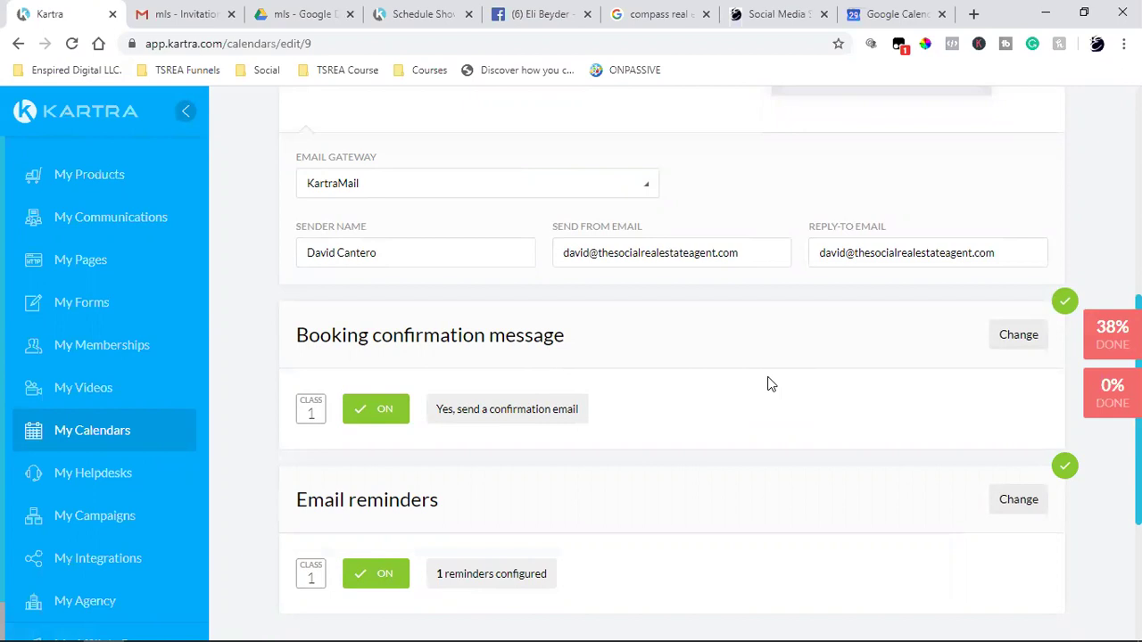
scroll(771, 384, up, 4)
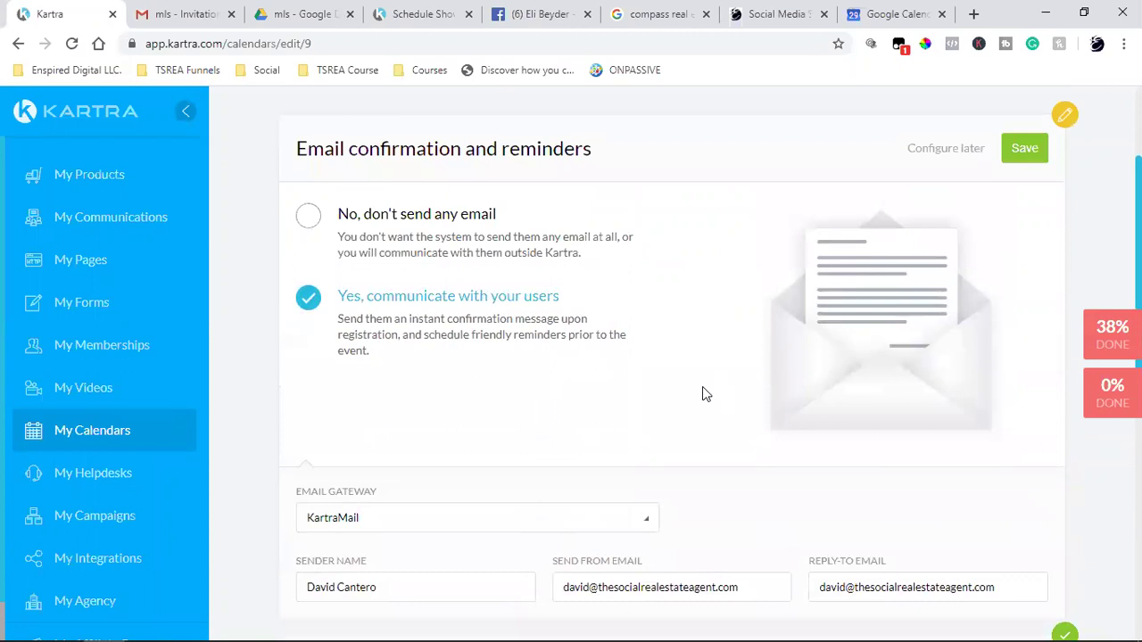
scroll(663, 399, down, 2)
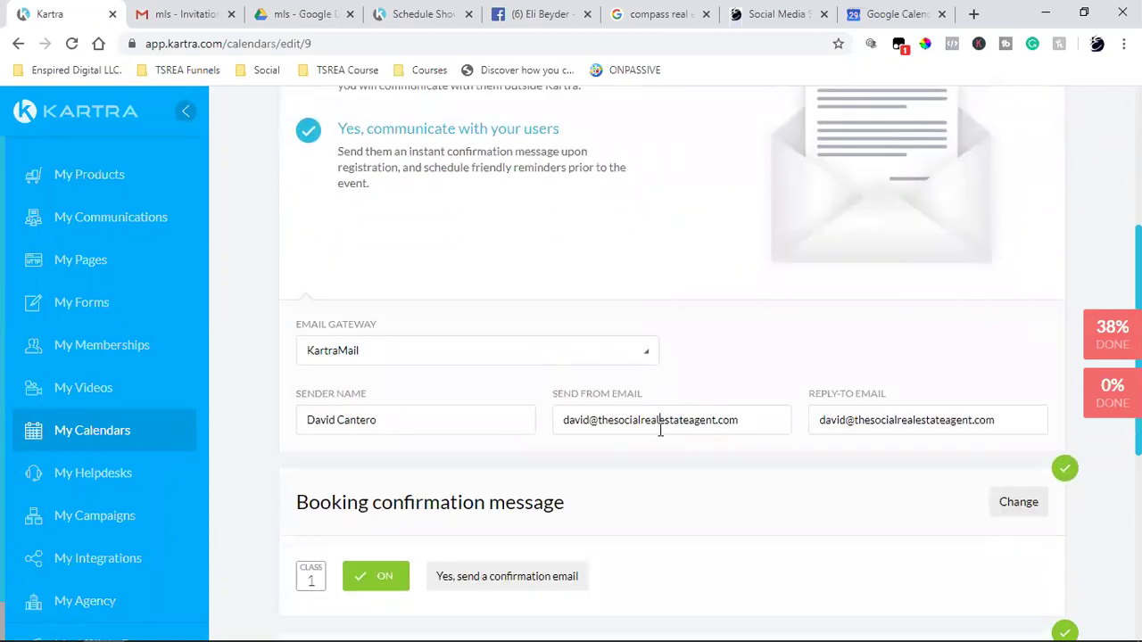
triple_click(660, 430)
click(281, 451)
scroll(281, 455, up, 2)
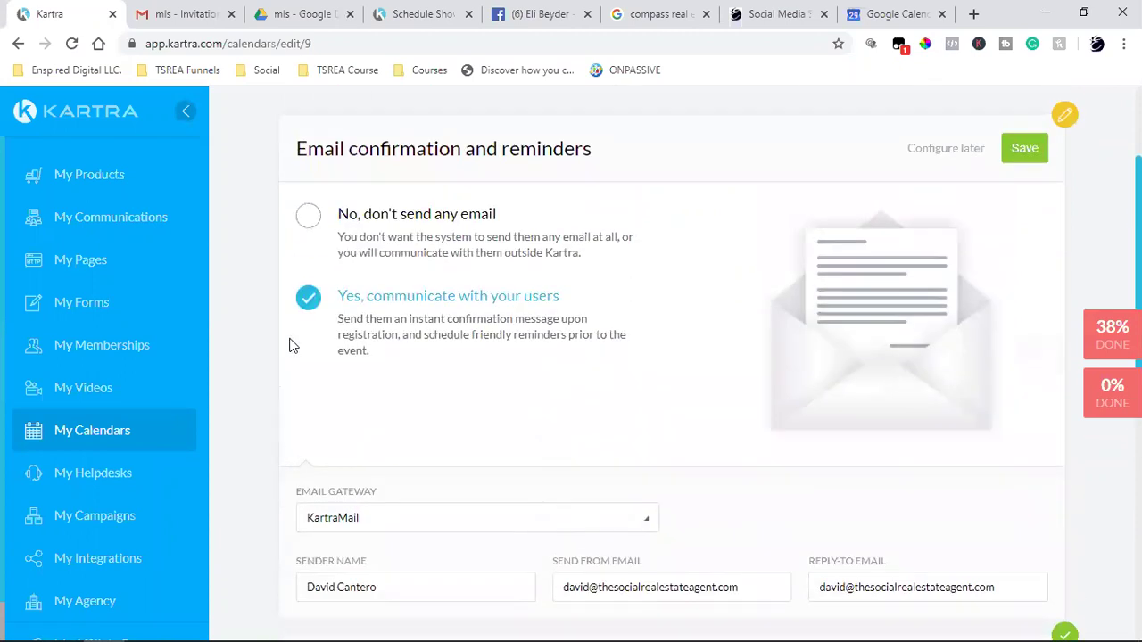
click(303, 223)
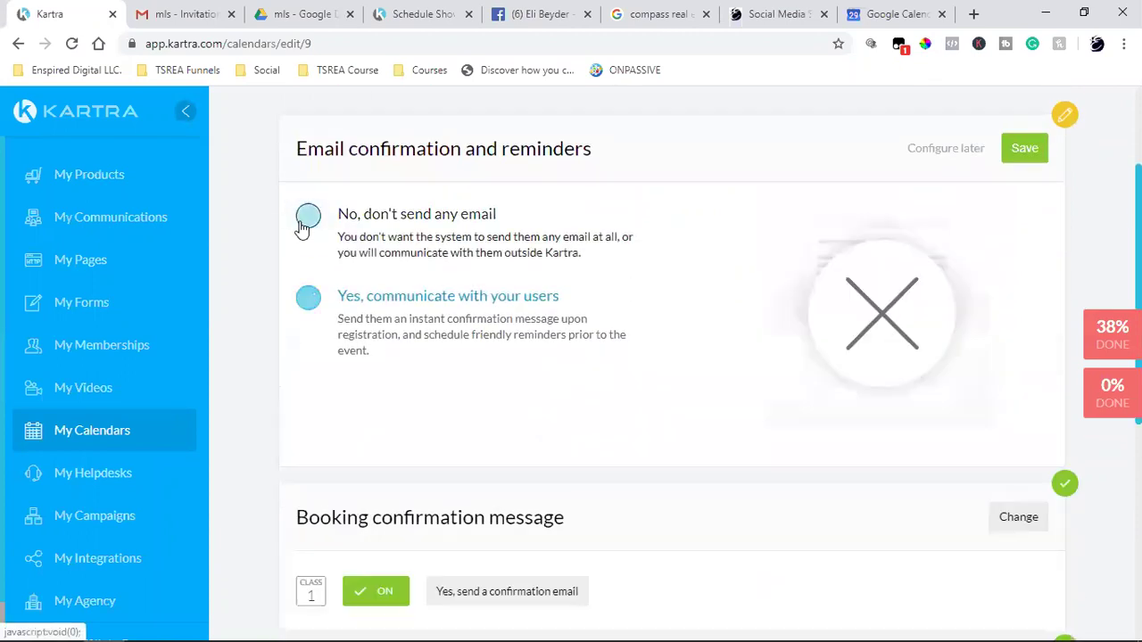
click(1026, 163)
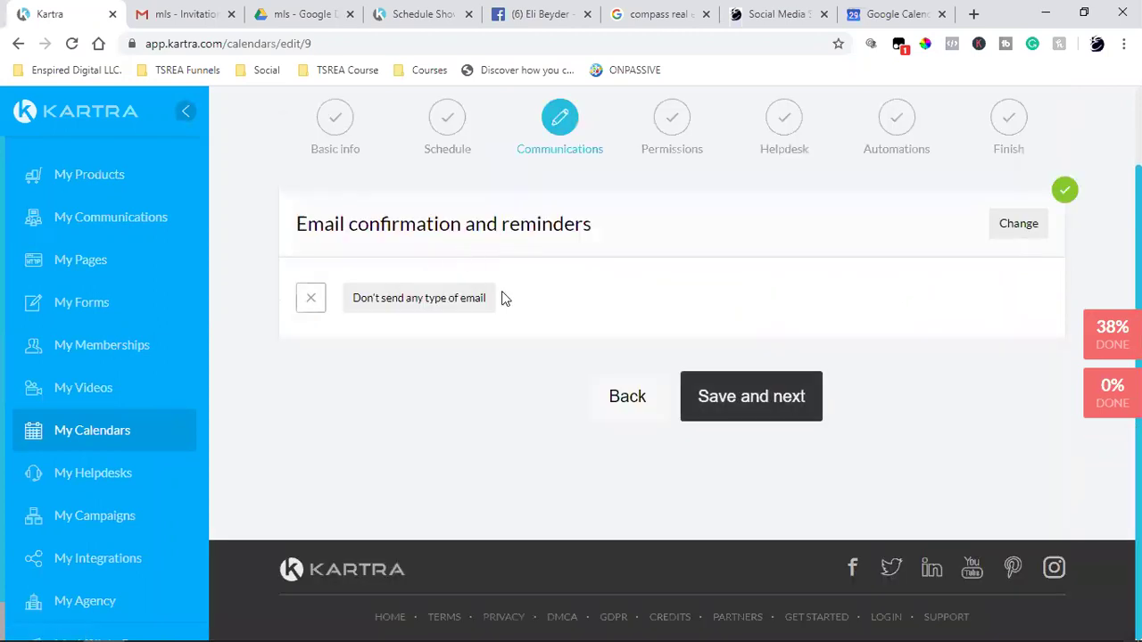
Step: Step from Permissions to Helpdesk and back, closing the open booking form unsubmitted
click(763, 397)
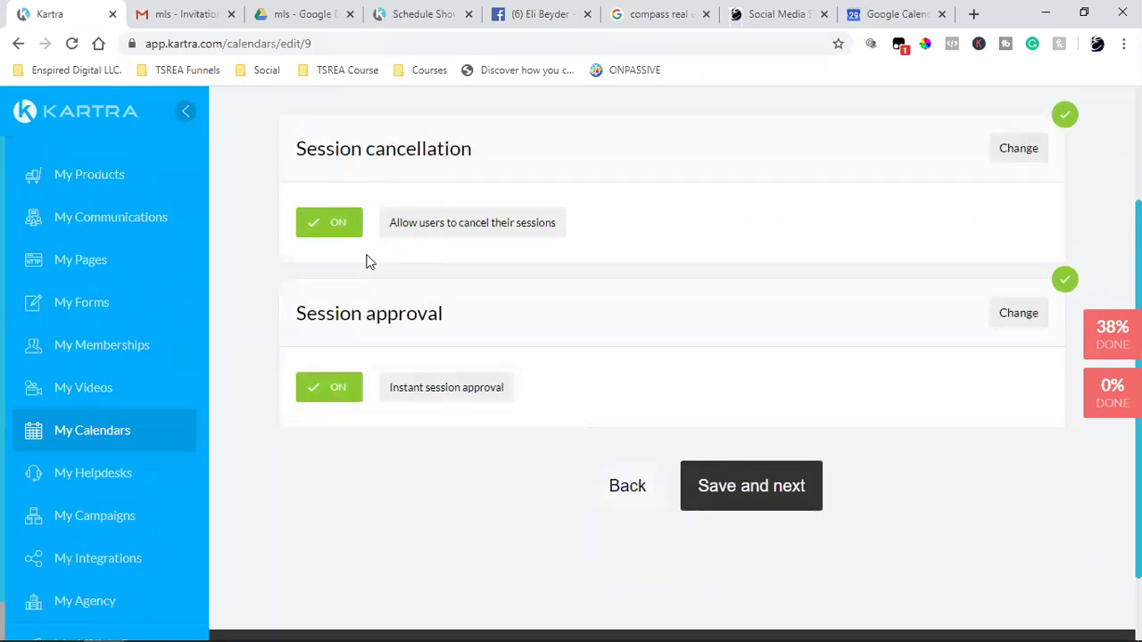
click(743, 505)
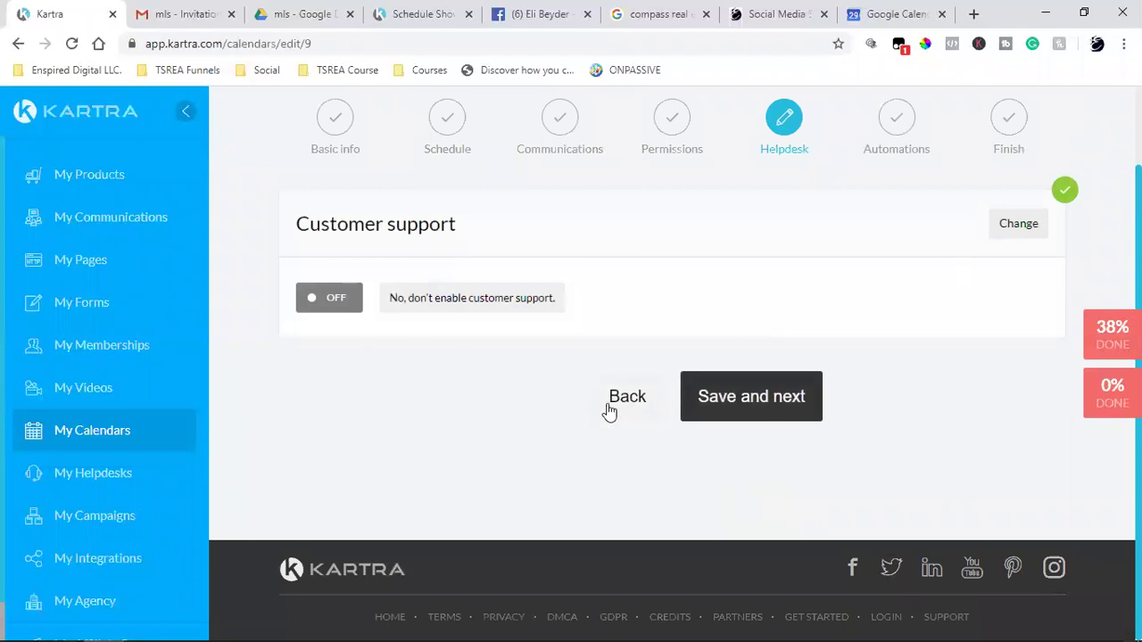
click(614, 406)
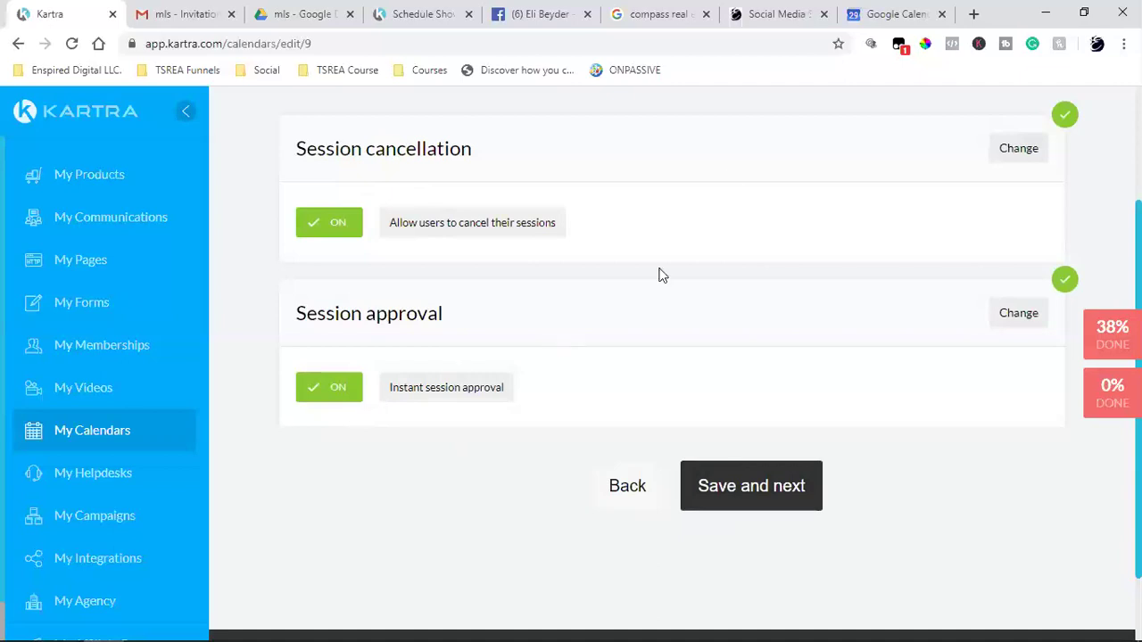
click(758, 13)
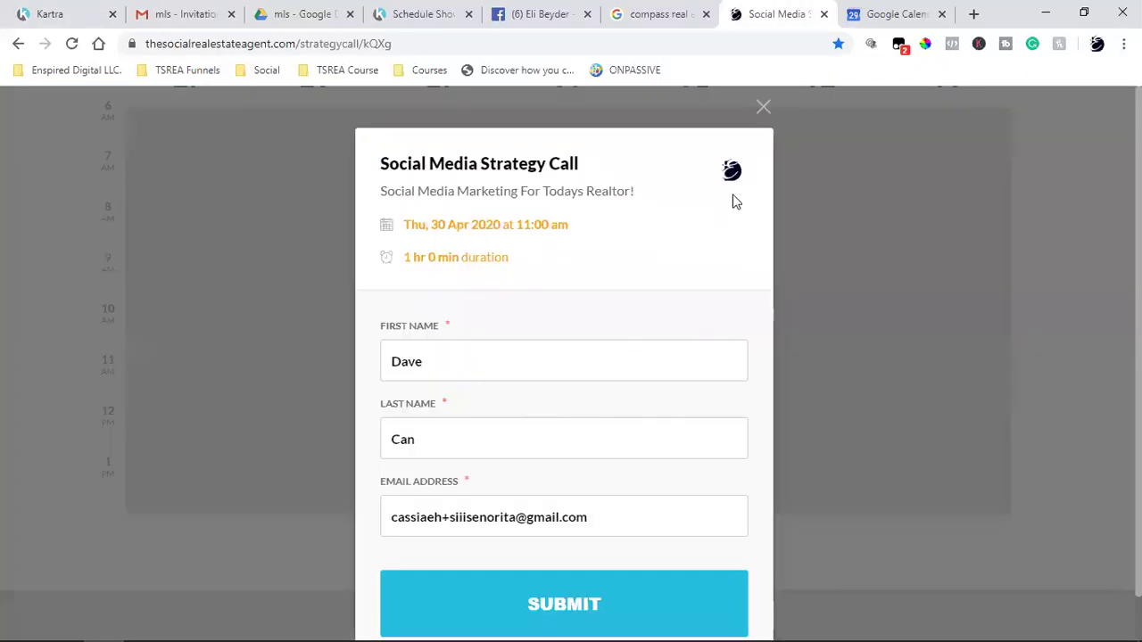
click(763, 108)
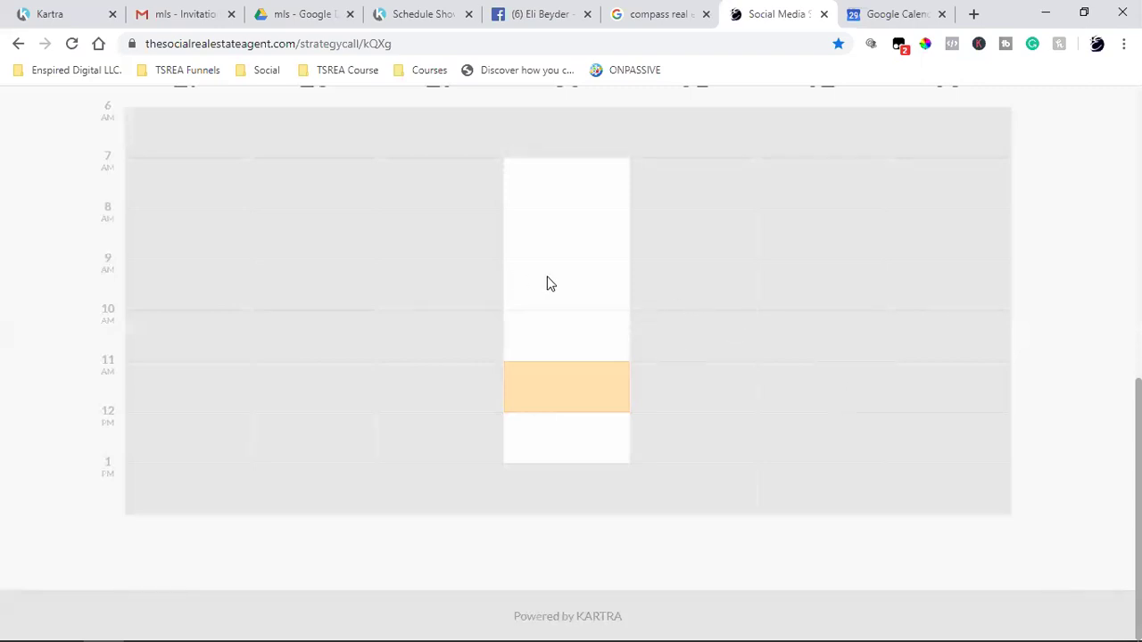
click(383, 13)
click(100, 14)
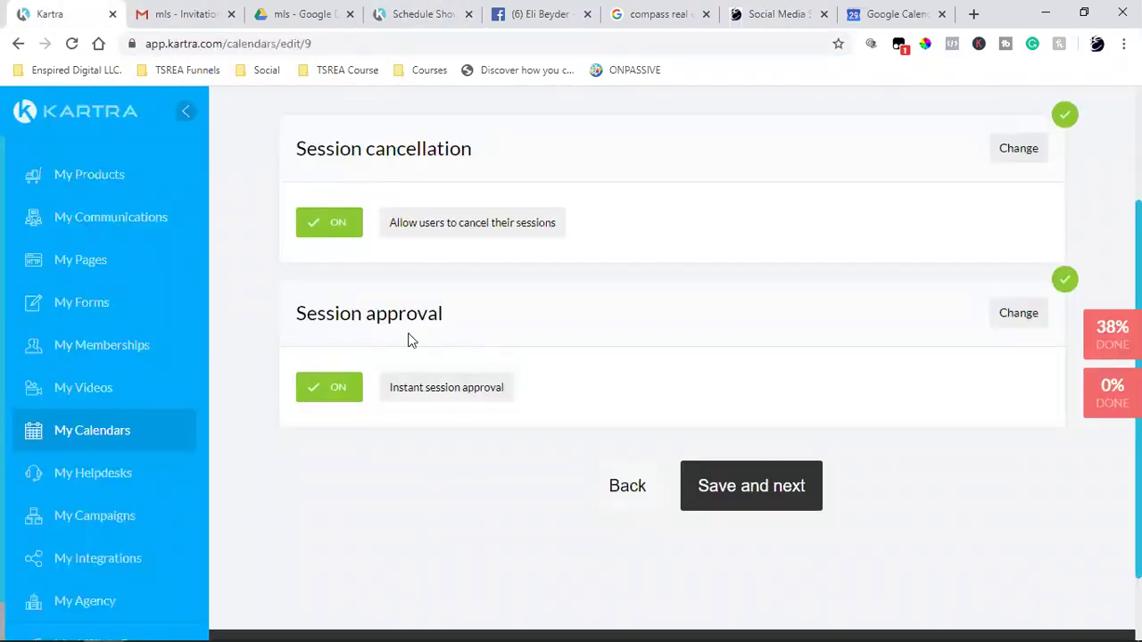
Step: Save the session permissions and keep customer support off to reach Automations
triple_click(366, 303)
click(602, 337)
click(706, 493)
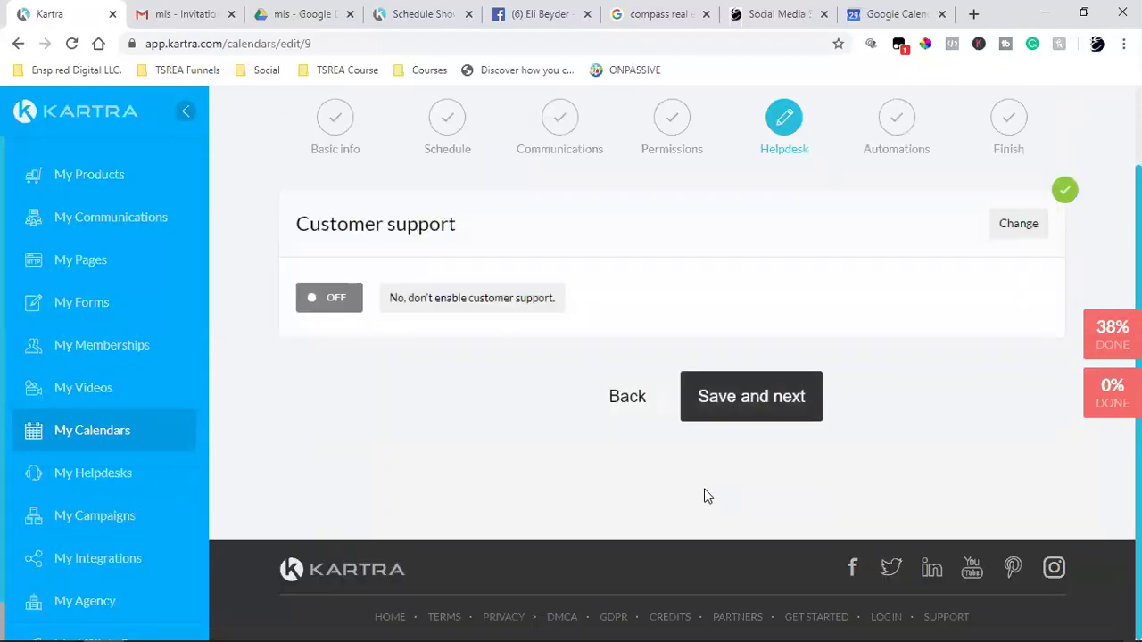
click(742, 398)
scroll(633, 419, up, 2)
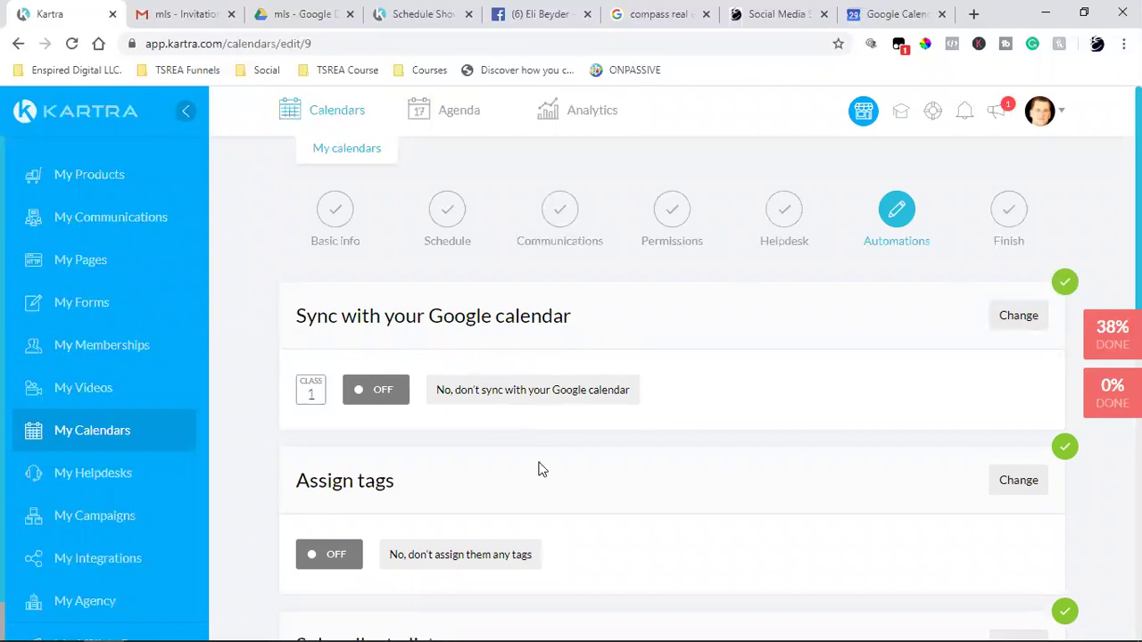
Step: Choose 'Yes, subscribe to list' and look through the existing lists
scroll(651, 413, down, 5)
scroll(652, 413, up, 2)
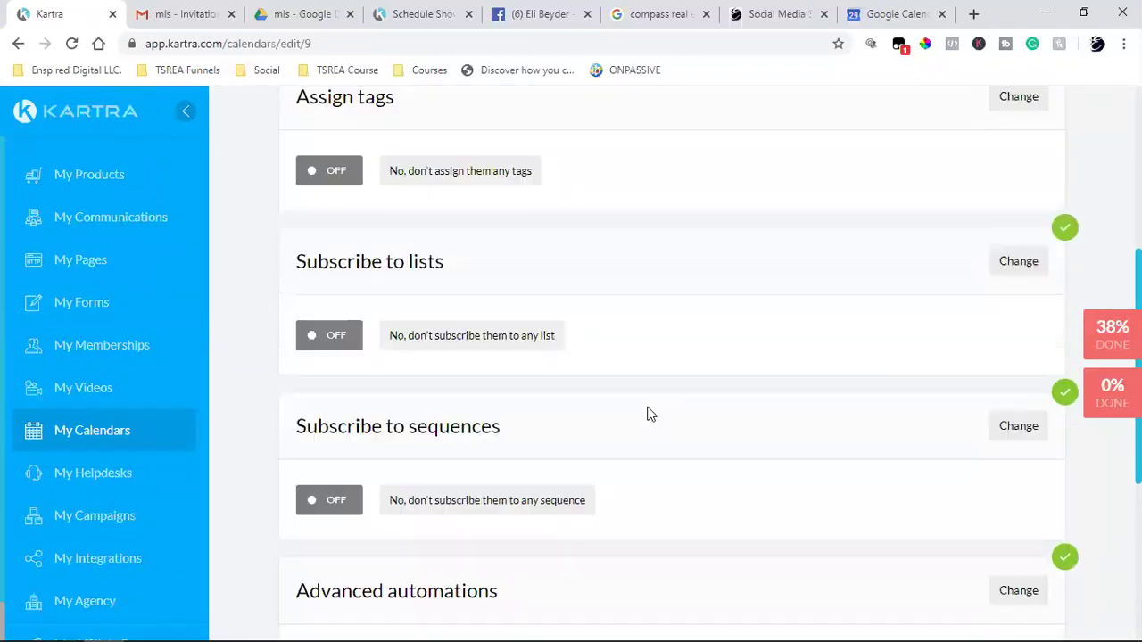
click(1017, 312)
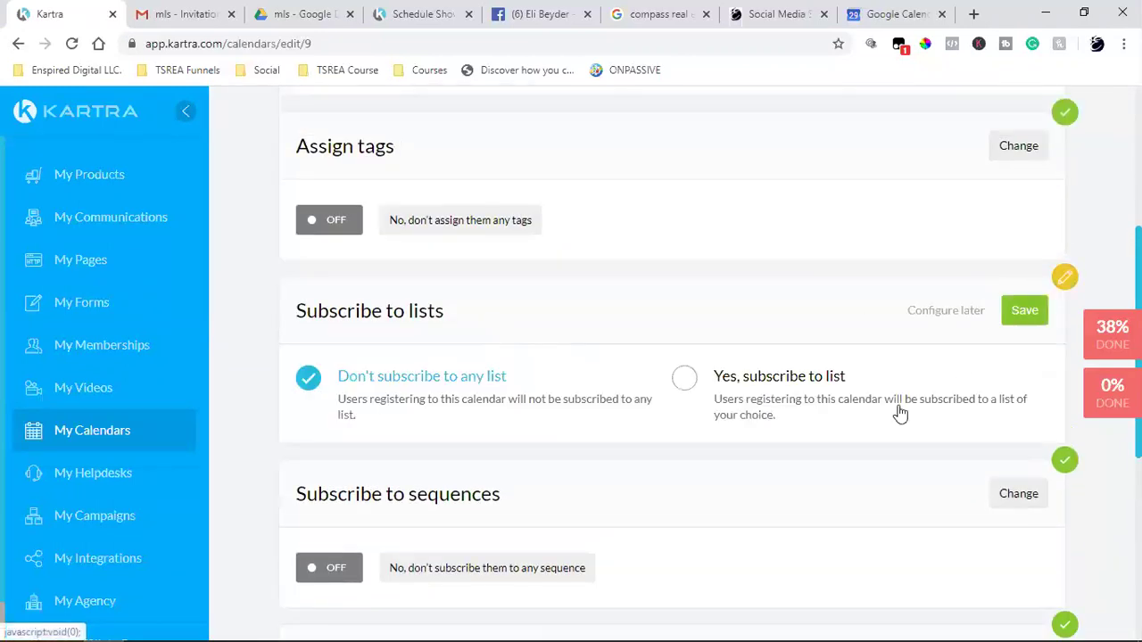
click(732, 399)
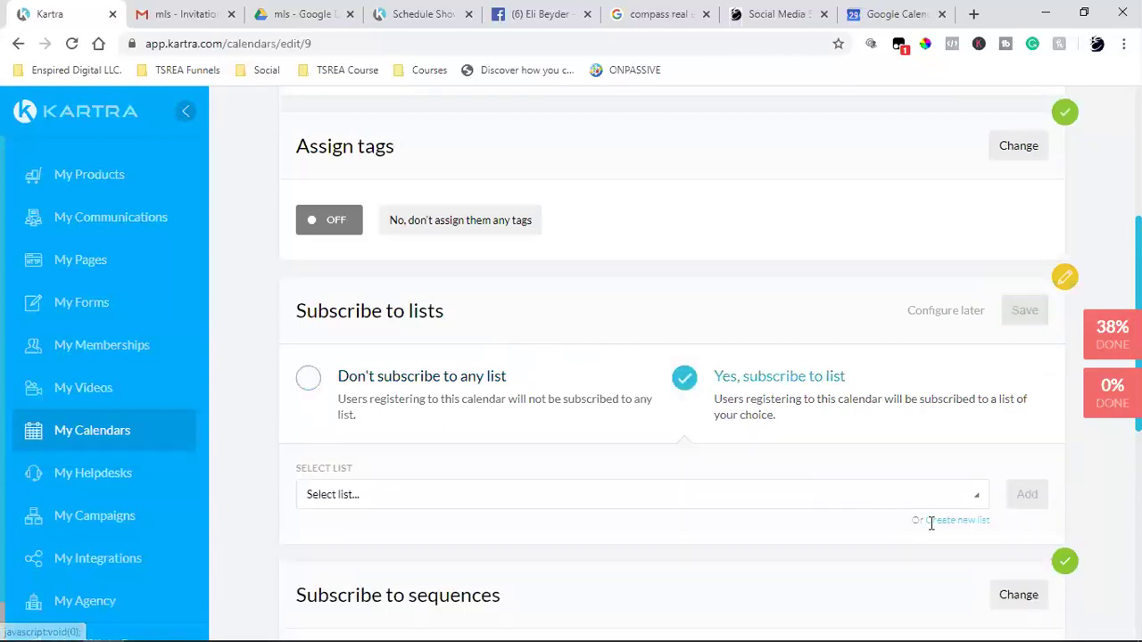
click(468, 499)
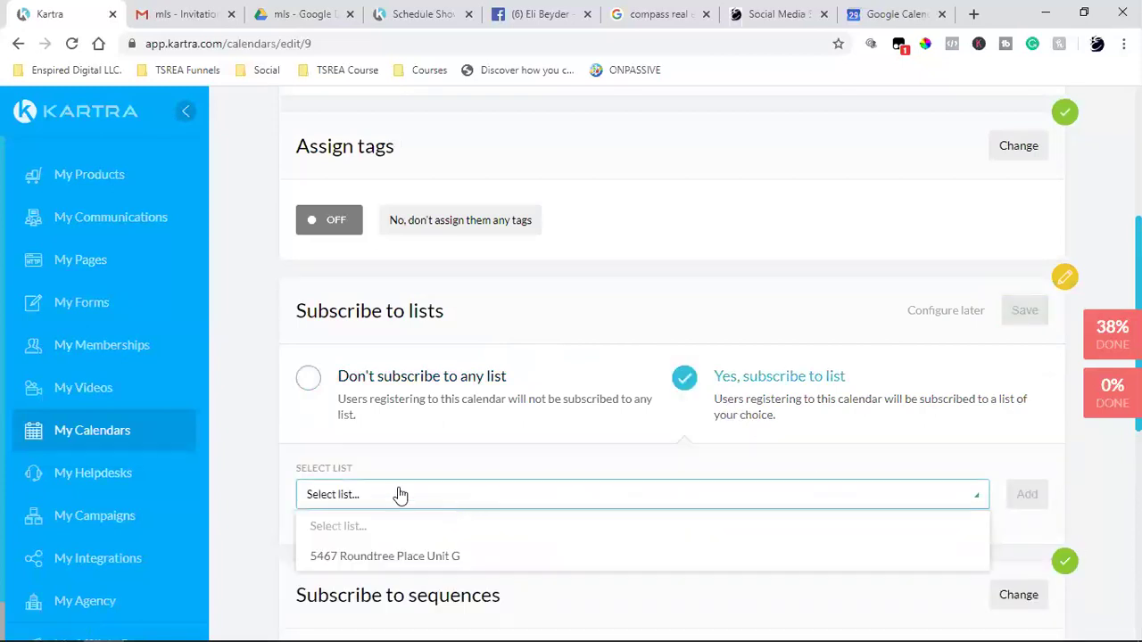
click(895, 576)
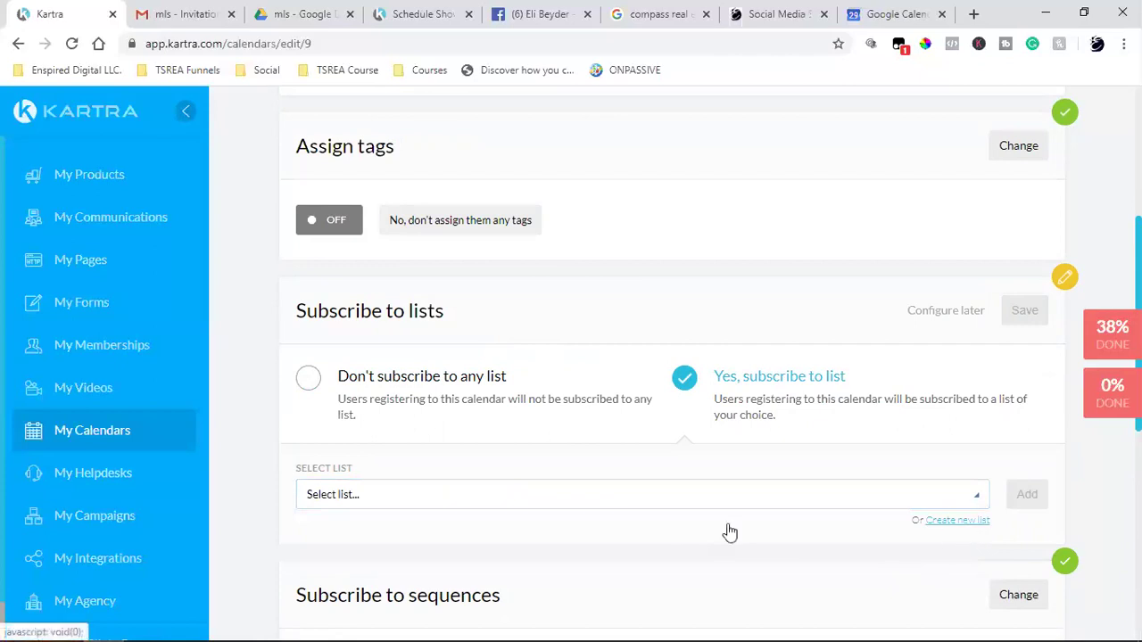
Step: Create the Appointments list described 'Thank you for scheduling a time' and save the subscription
click(929, 522)
click(608, 264)
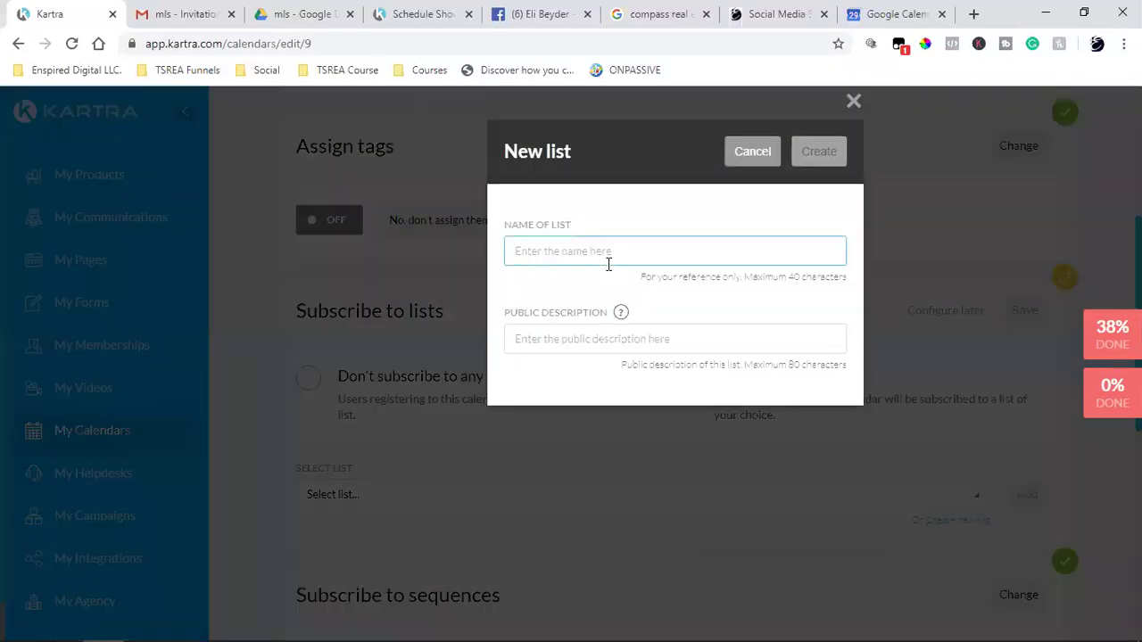
text(isting Appointments)
click(744, 342)
text(Thank yo)
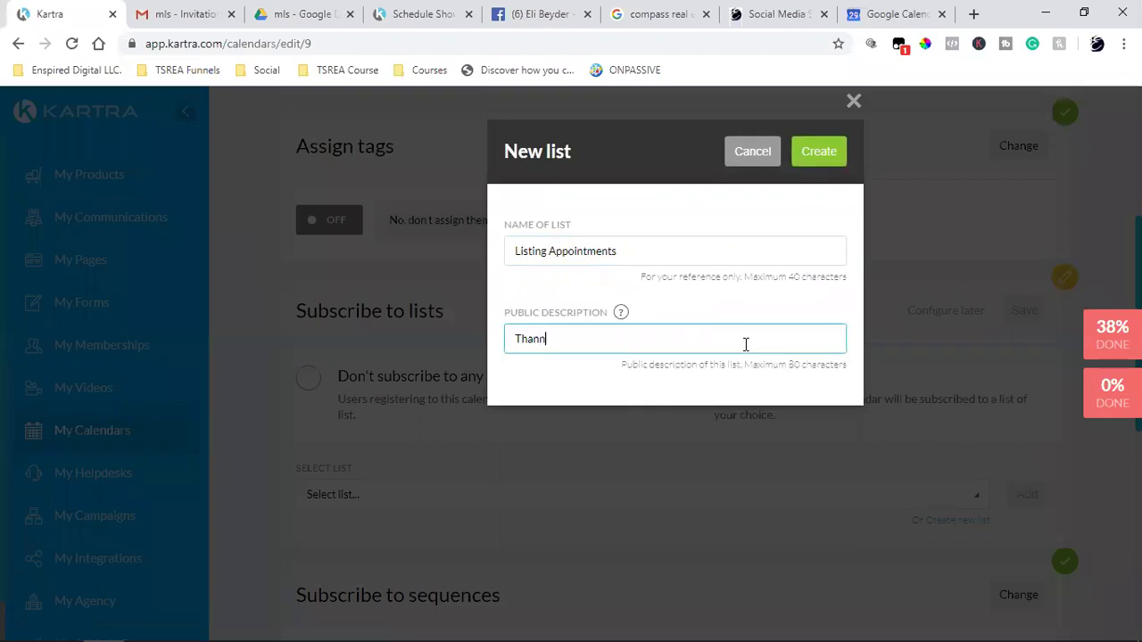
text(u for schedi)
key(BackSpace)
text(uling)
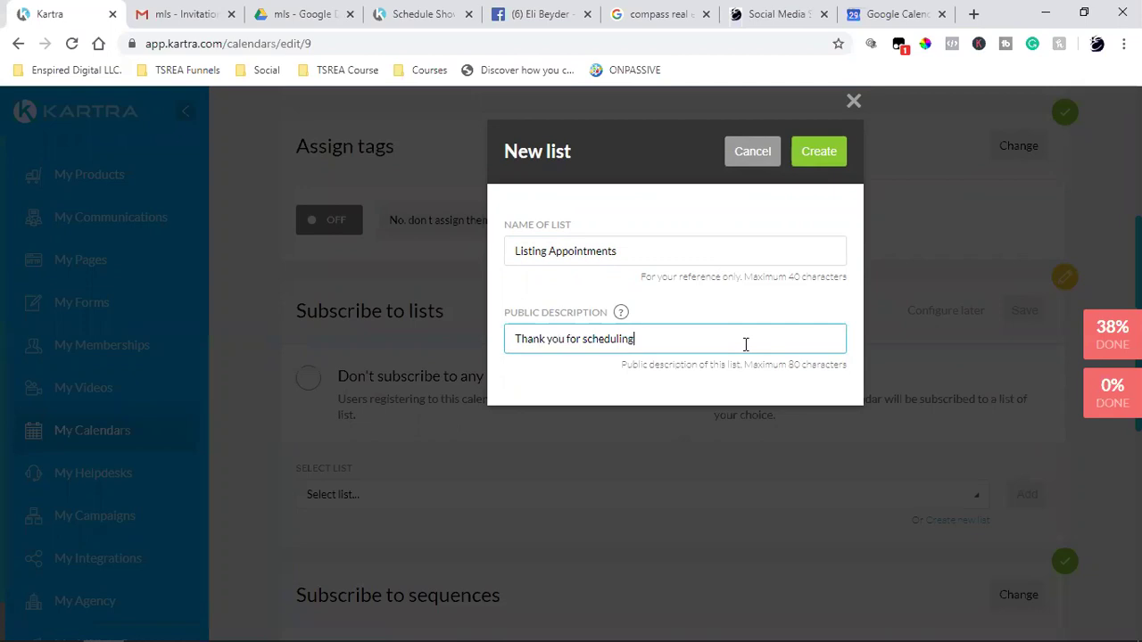
text(a time)
click(553, 250)
key(BackSpace)
key(BackSpace)
key(BackSpace)
key(BackSpace)
key(BackSpace)
key(BackSpace)
key(BackSpace)
key(BackSpace)
click(818, 151)
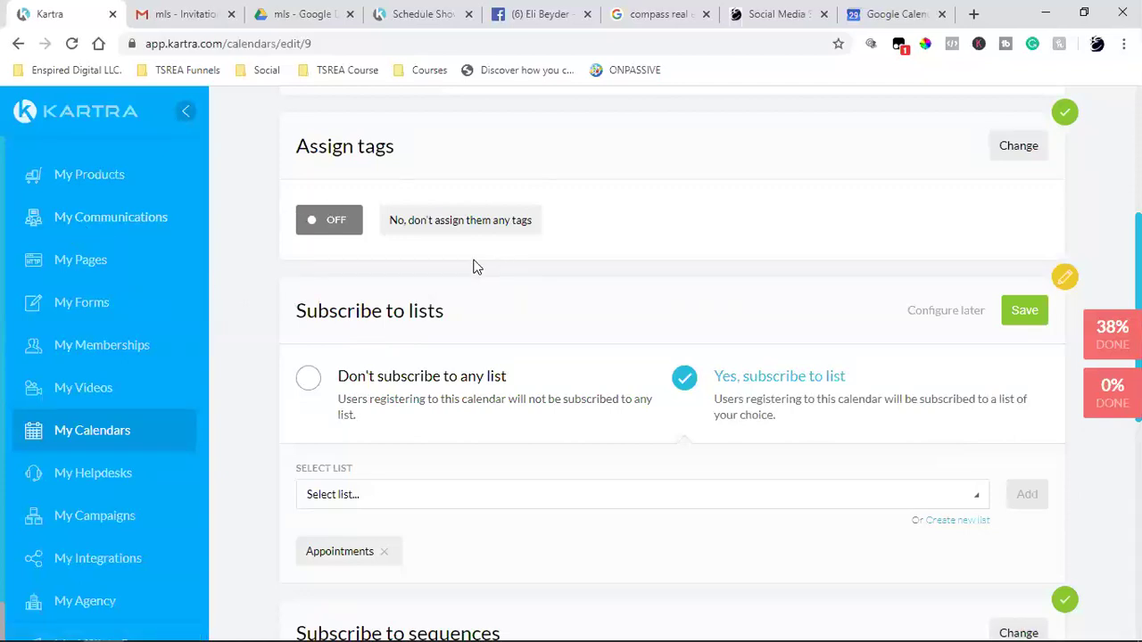
click(1022, 312)
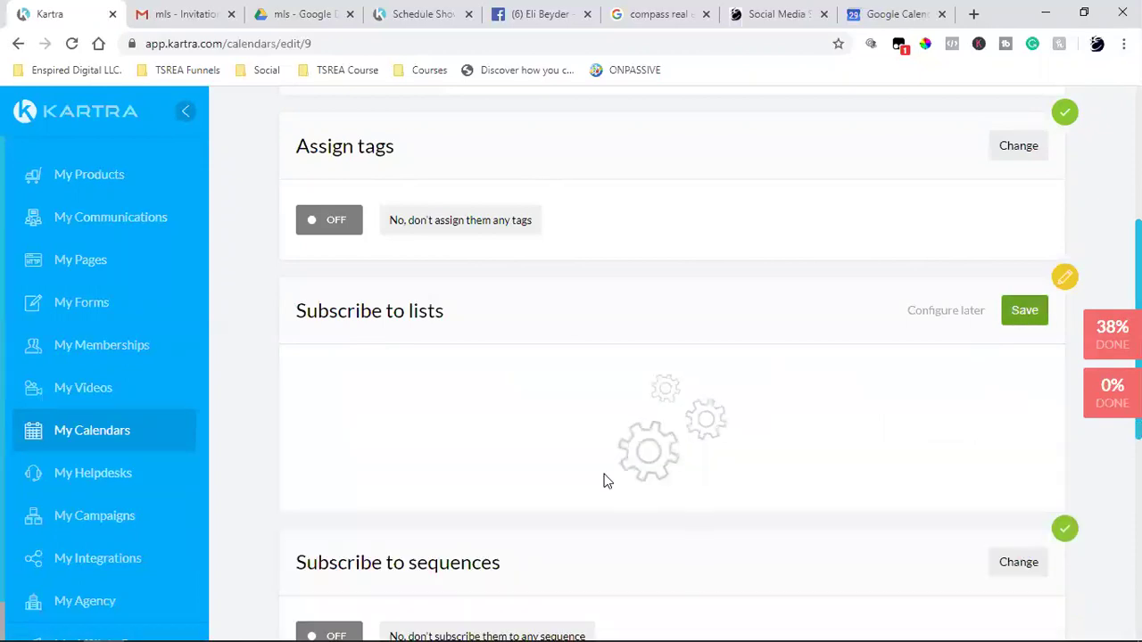
scroll(589, 472, down, 4)
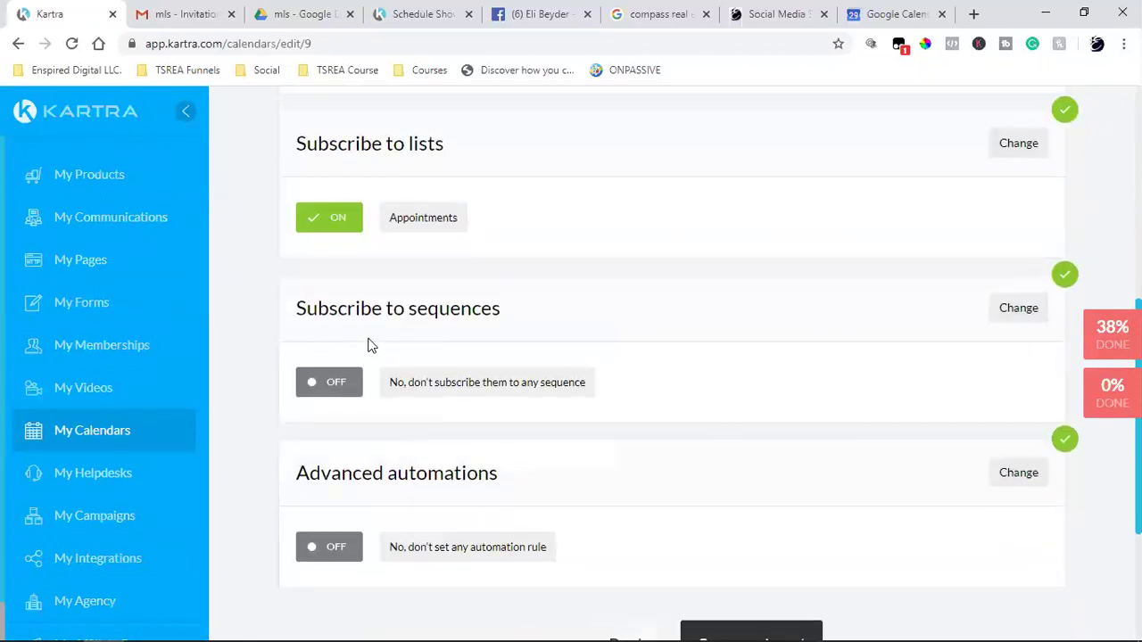
Step: Finish the calendar setup and enter booknow as the new link ending
click(763, 422)
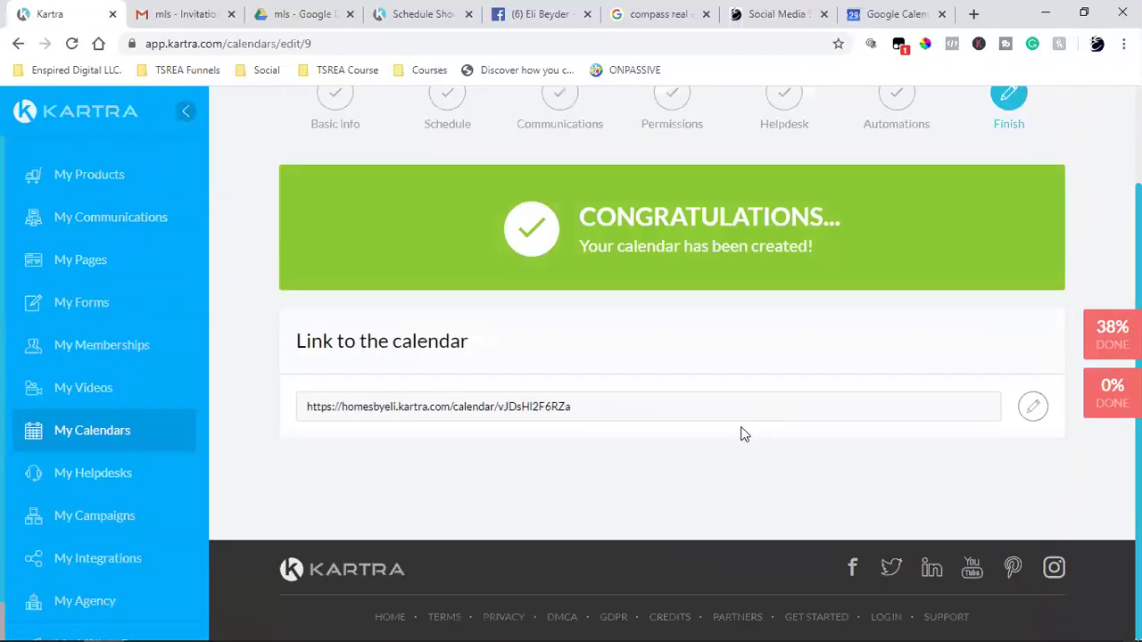
click(1032, 408)
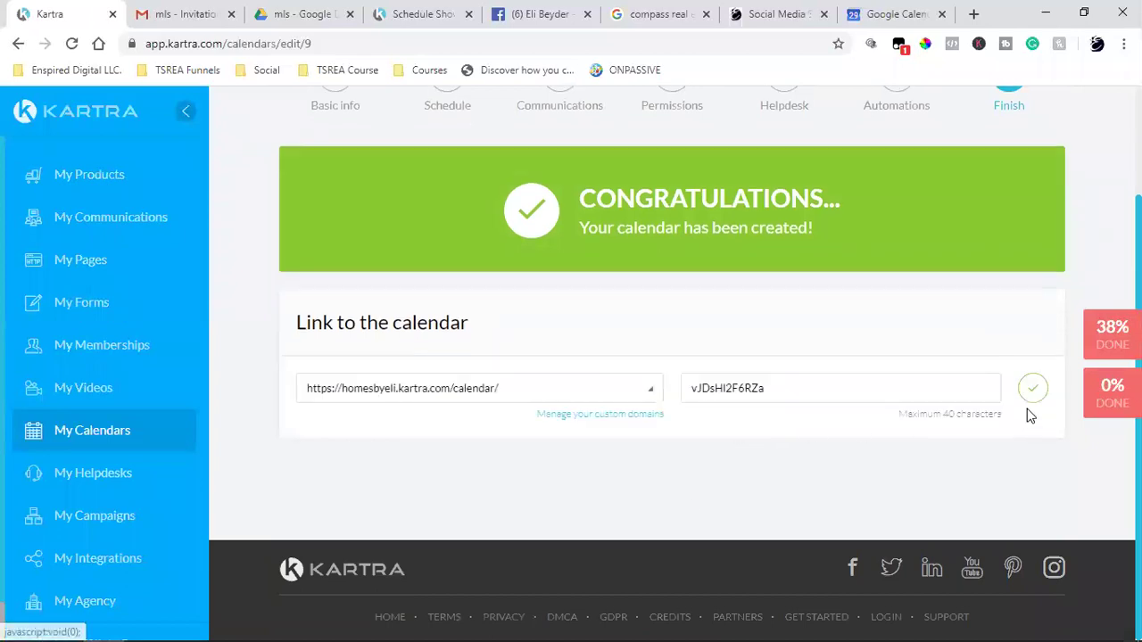
double_click(768, 390)
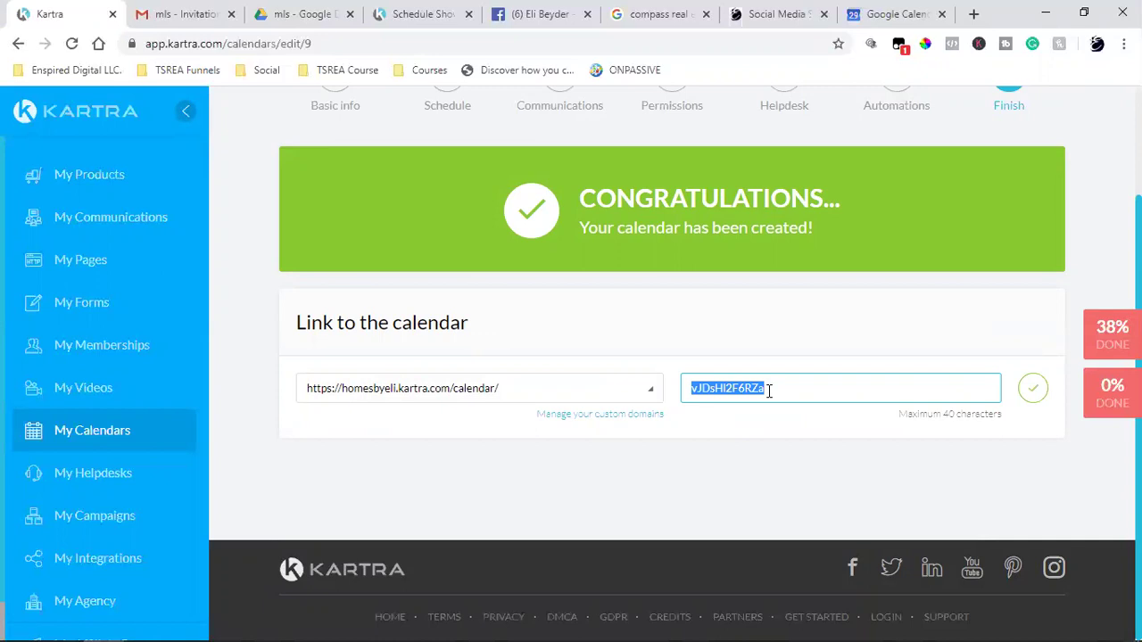
click(767, 14)
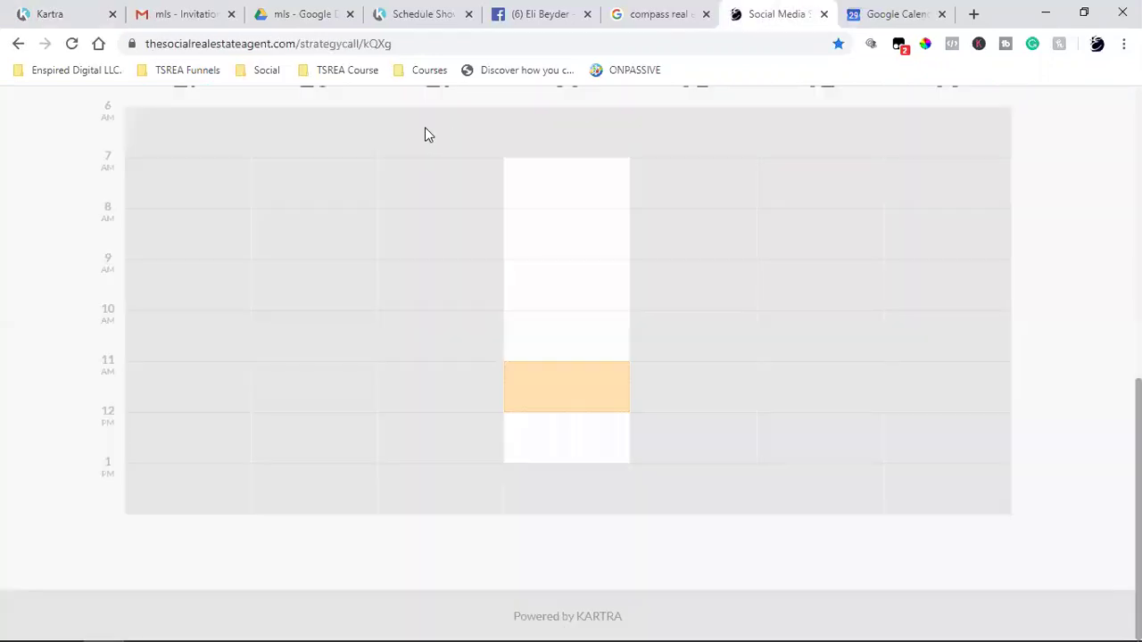
click(89, 13)
text(b)
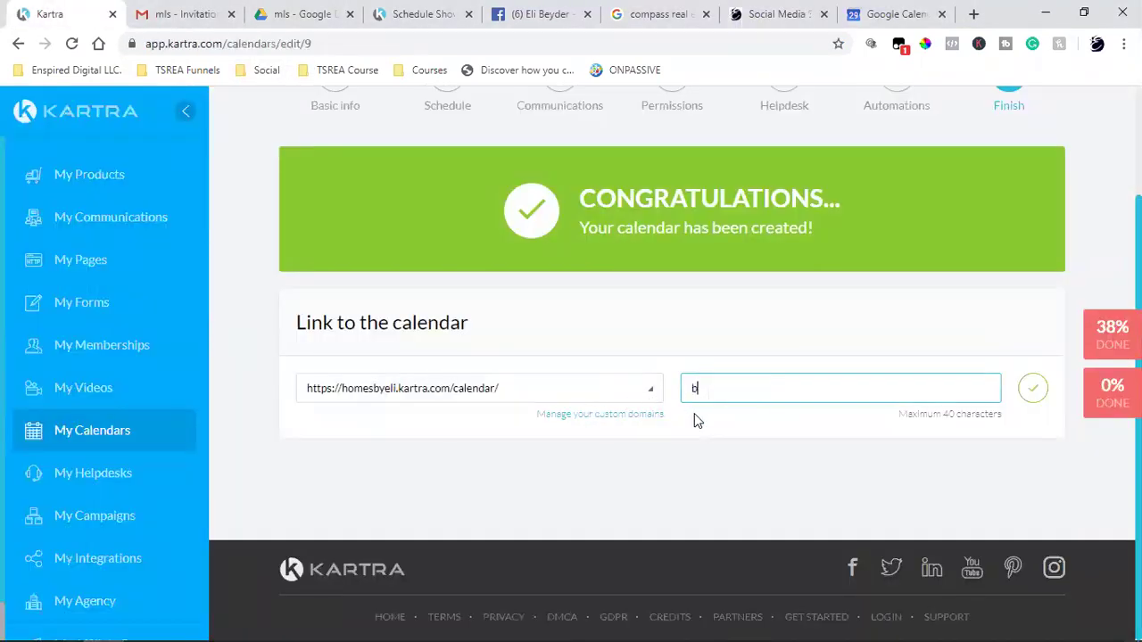
text(ooknow)
Step: Compare with another booking page's link format and save the /calendar/booknow URL
click(382, 397)
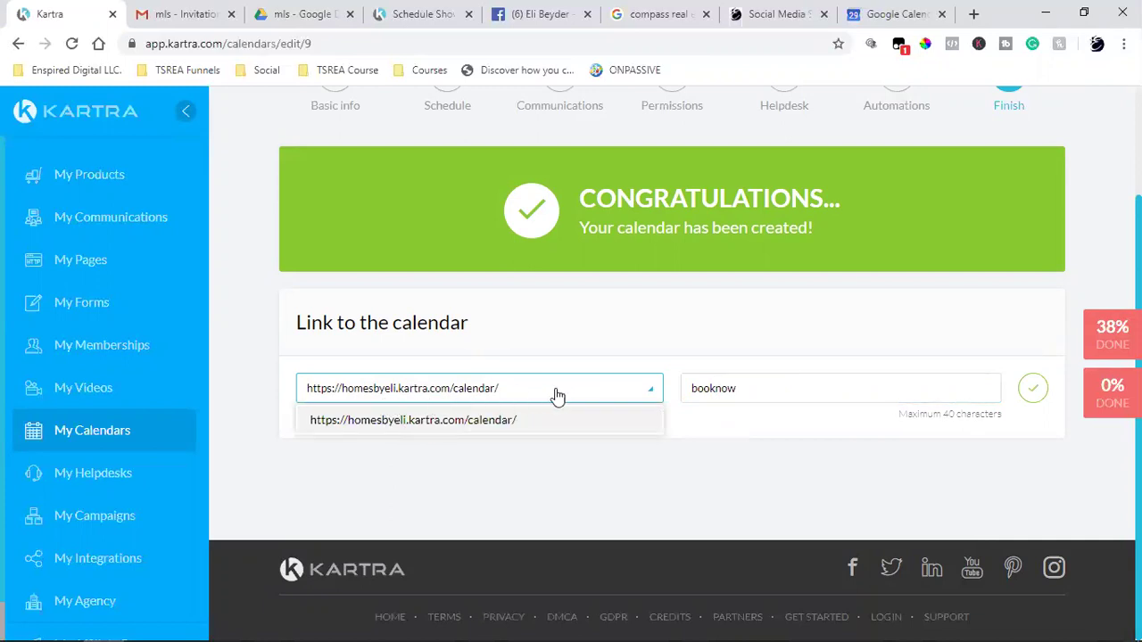
double_click(737, 388)
click(648, 481)
click(799, 9)
click(224, 45)
click(323, 45)
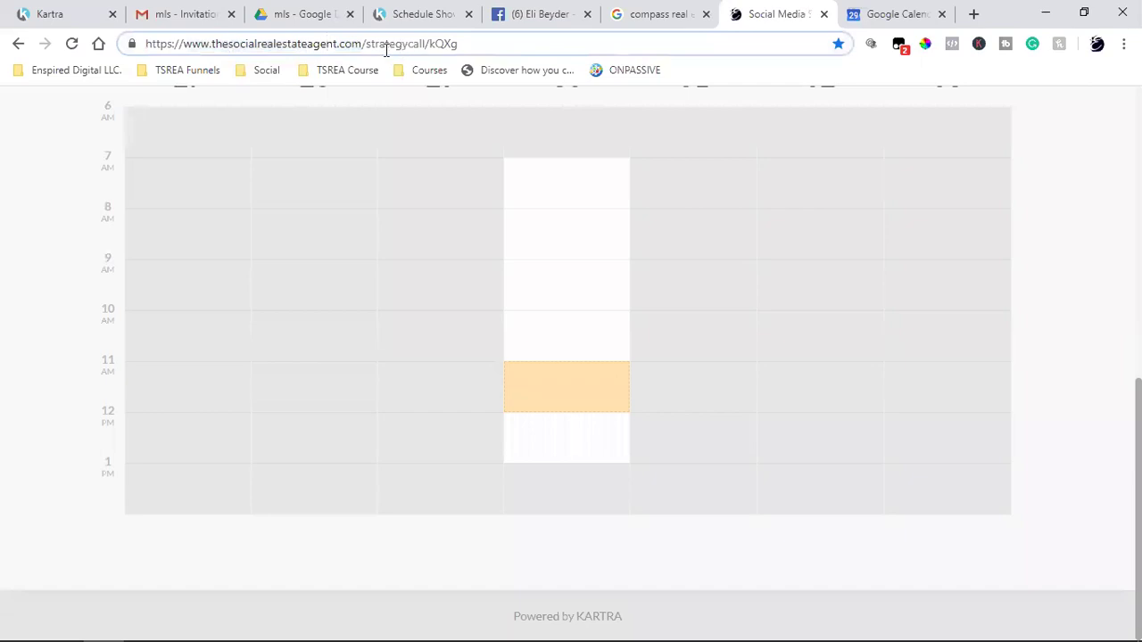
drag(365, 44, 426, 45)
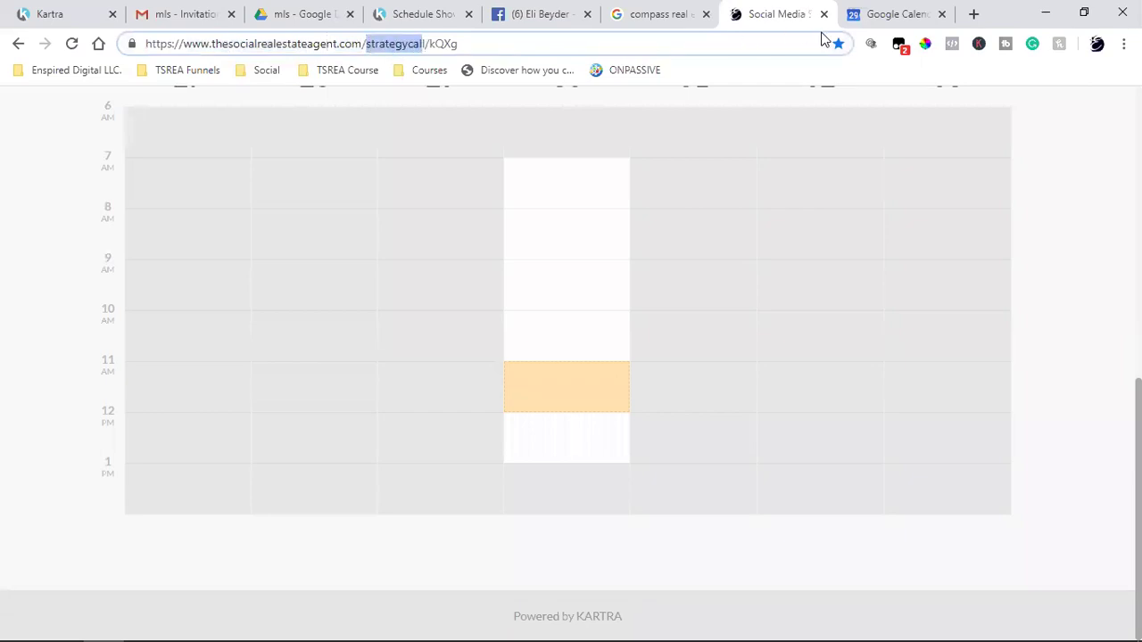
click(75, 9)
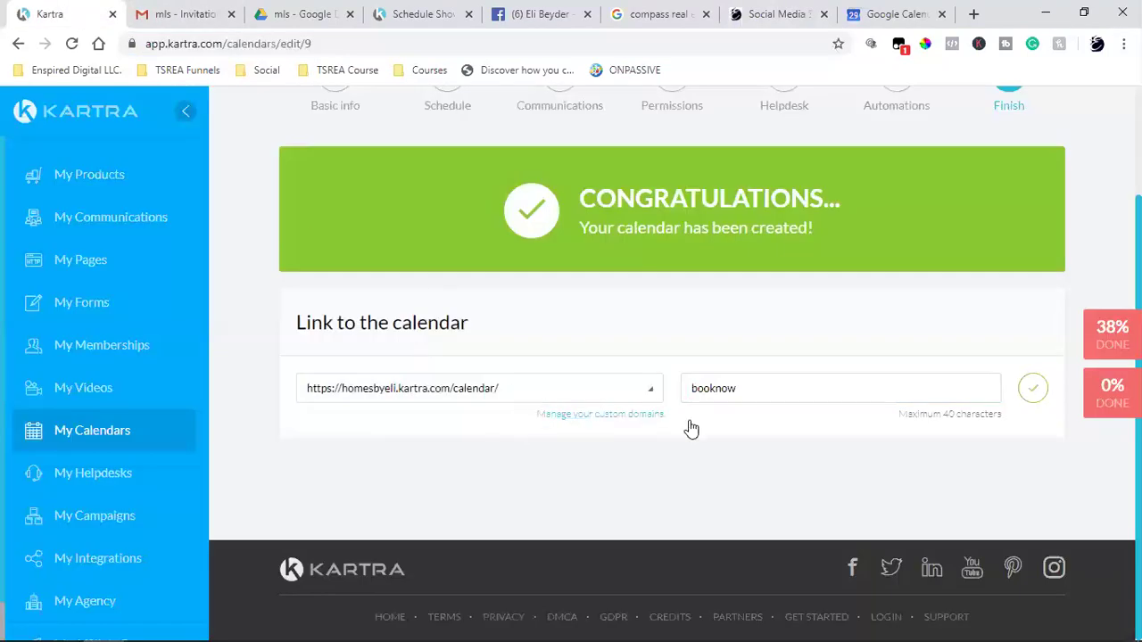
click(1031, 390)
Step: Copy the booknow calendar link for a new browser tab
triple_click(422, 407)
right_click(422, 406)
click(451, 416)
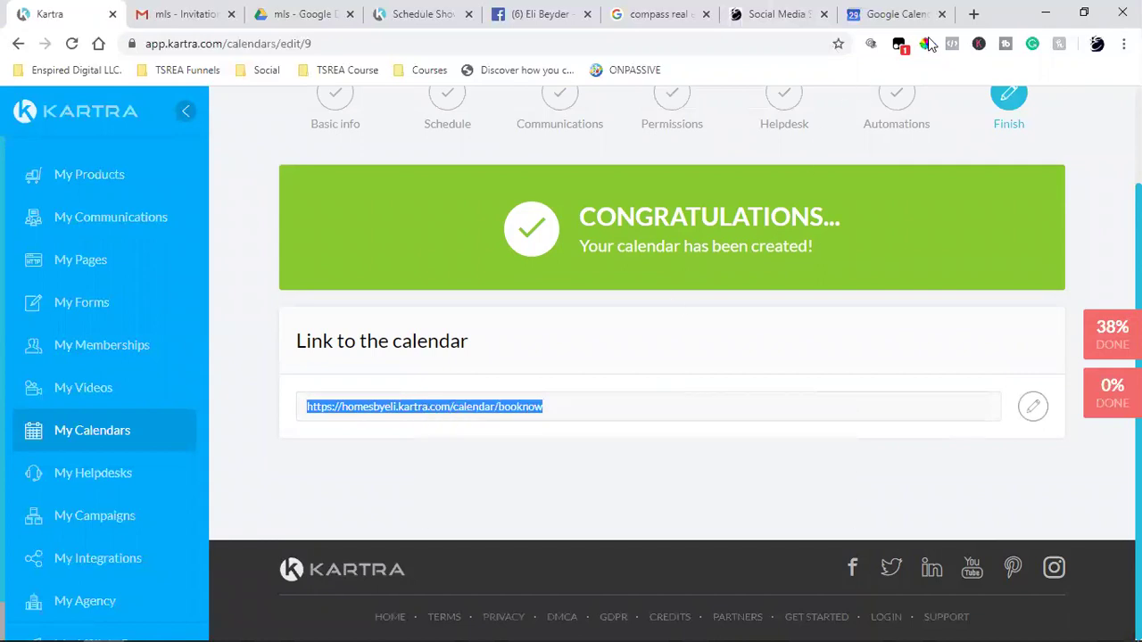
click(973, 14)
Step: Load the /calendar/booknow Consultation Call page and scroll through its booking calendar
key(ctrl+v)
key(Return)
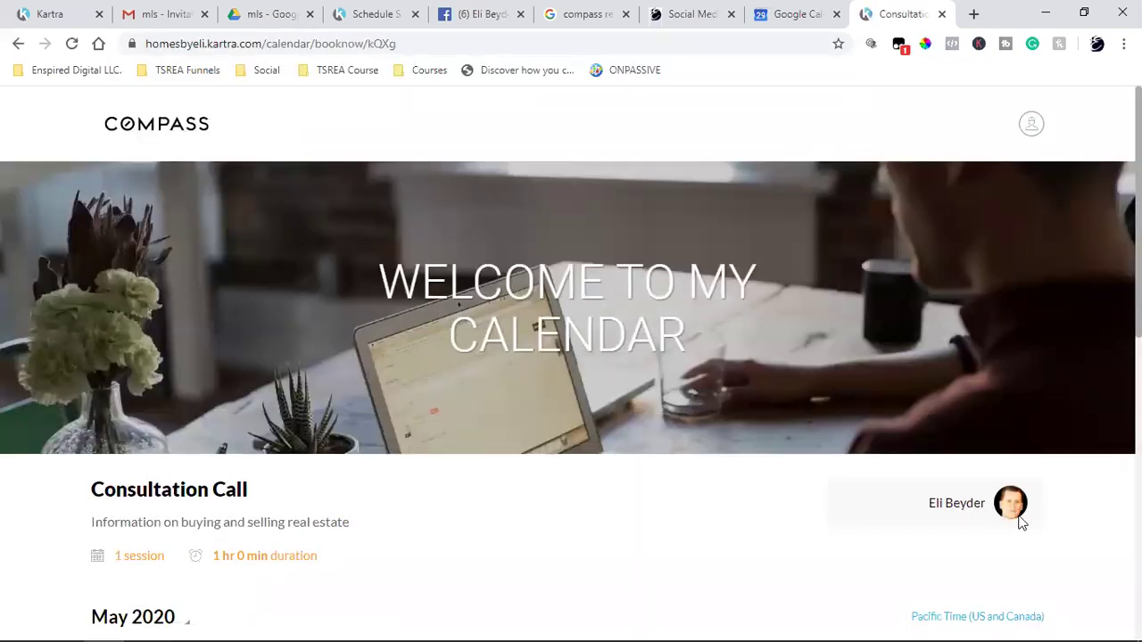
triple_click(132, 489)
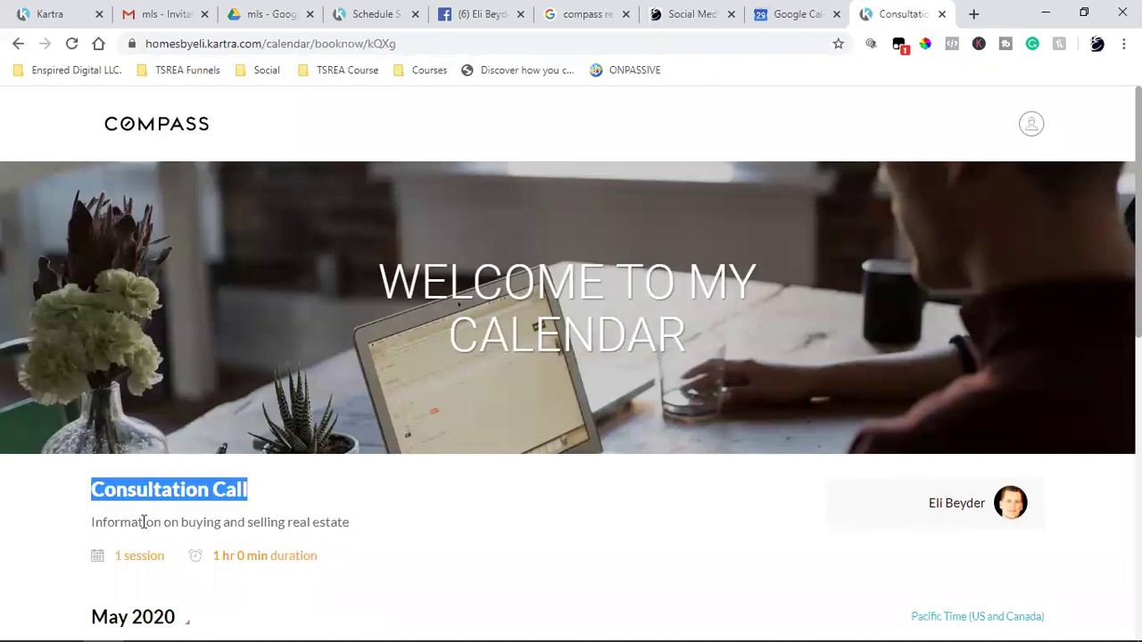
triple_click(146, 522)
scroll(546, 538, down, 4)
click(773, 474)
scroll(624, 482, down, 5)
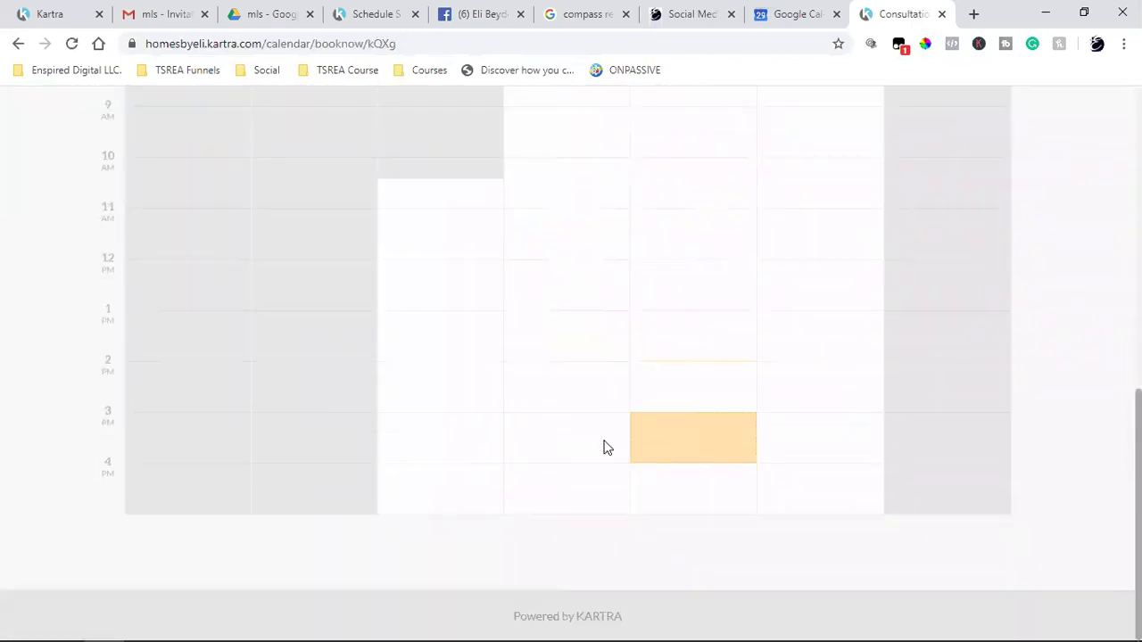
scroll(705, 500, up, 10)
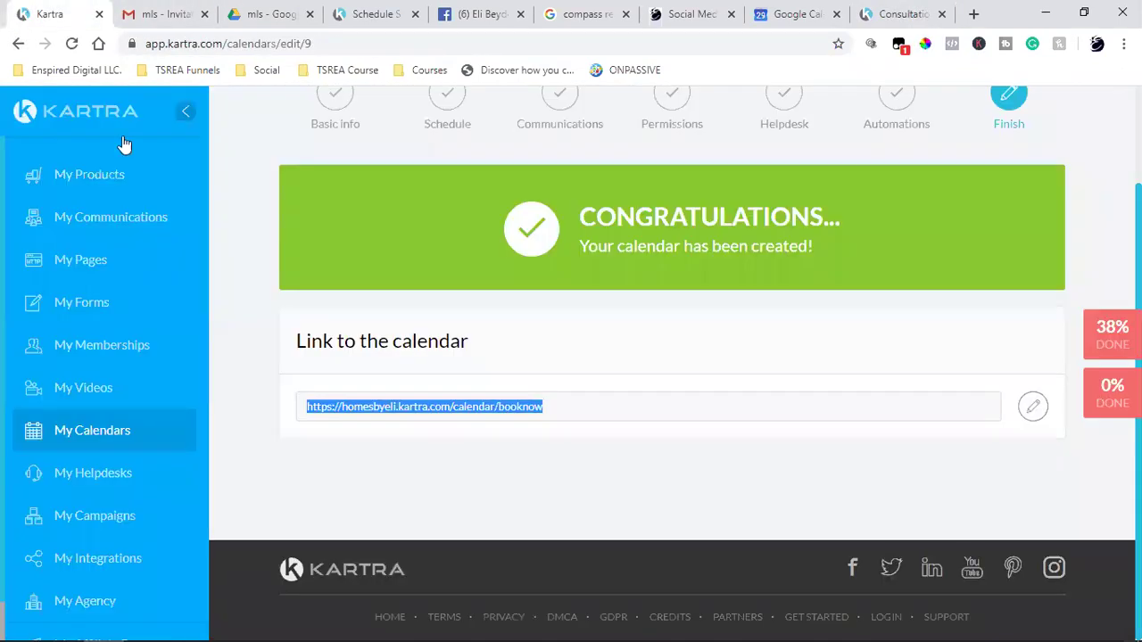
Step: Return to the Kartra tab showing the finished calendar's booknow link
click(40, 13)
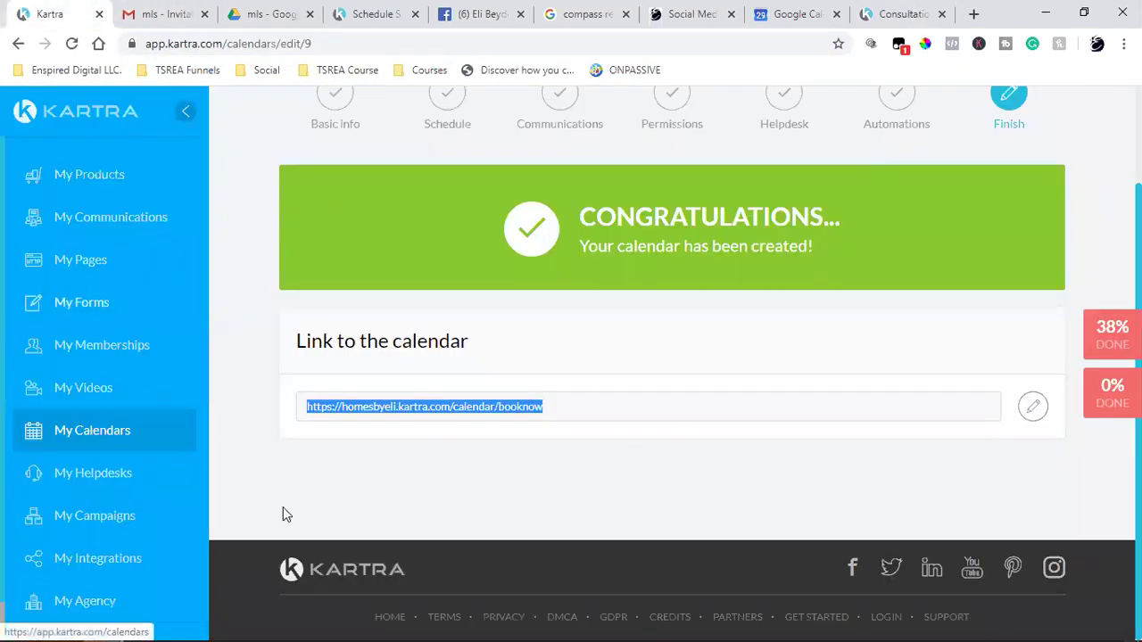
scroll(297, 512, up, 2)
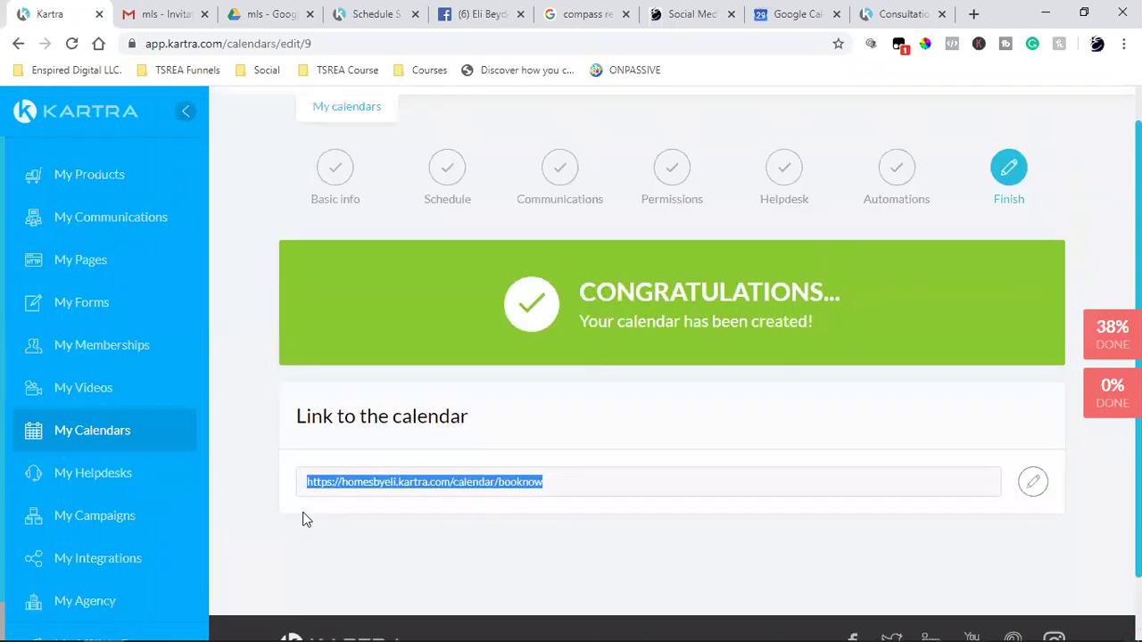
click(213, 436)
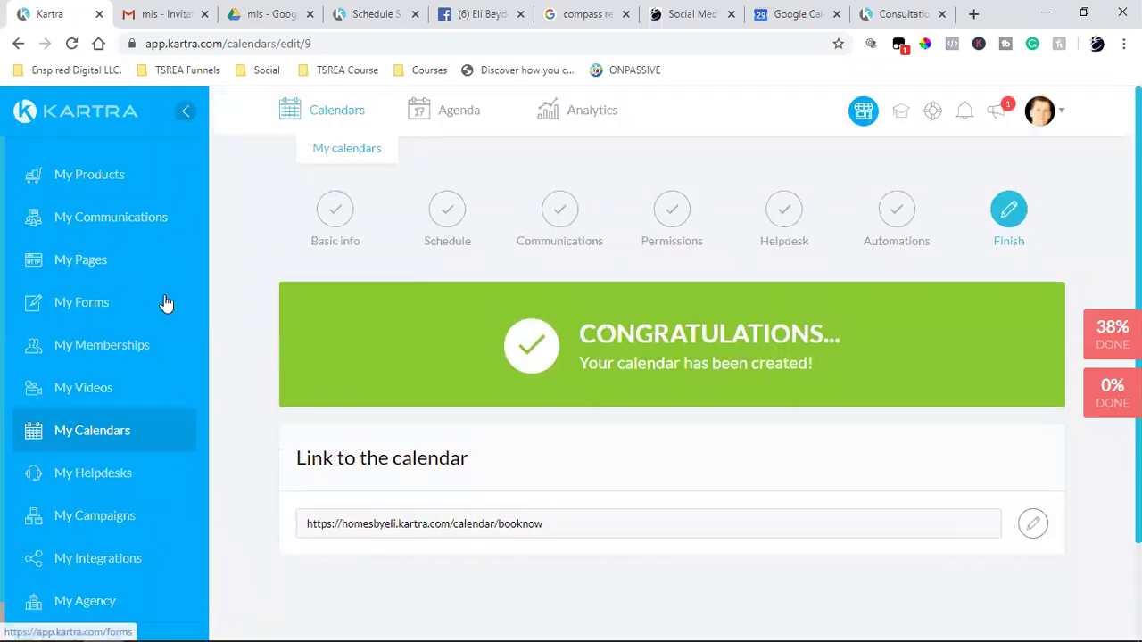